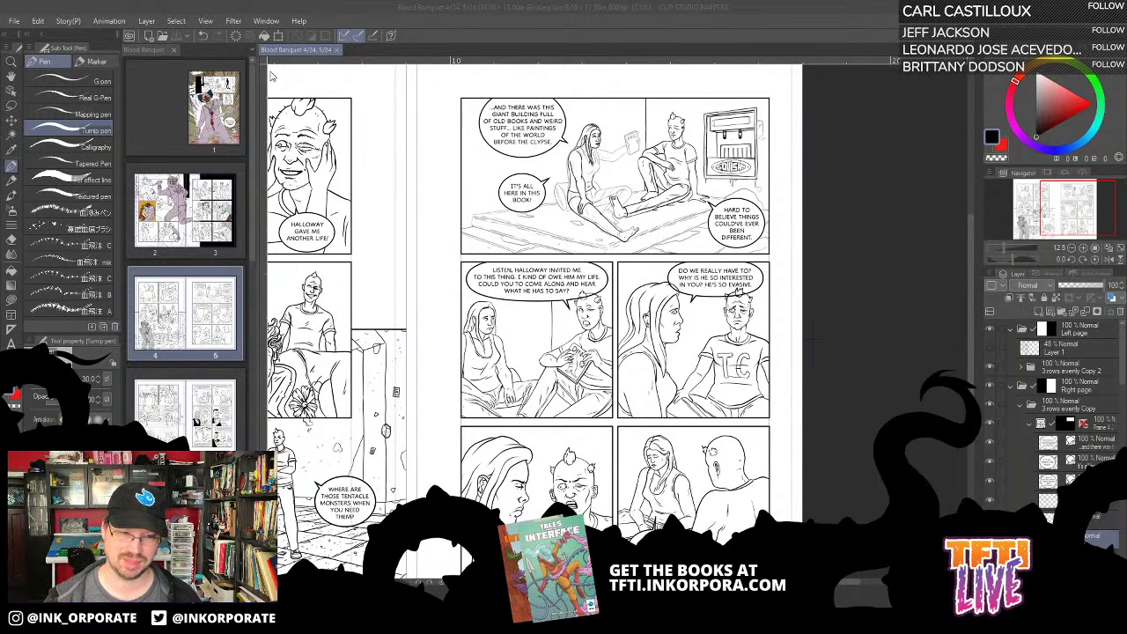
Step: Ink the seated woman's waist and inner-thigh lines in the right page's top panel
key("ctrl+minus")
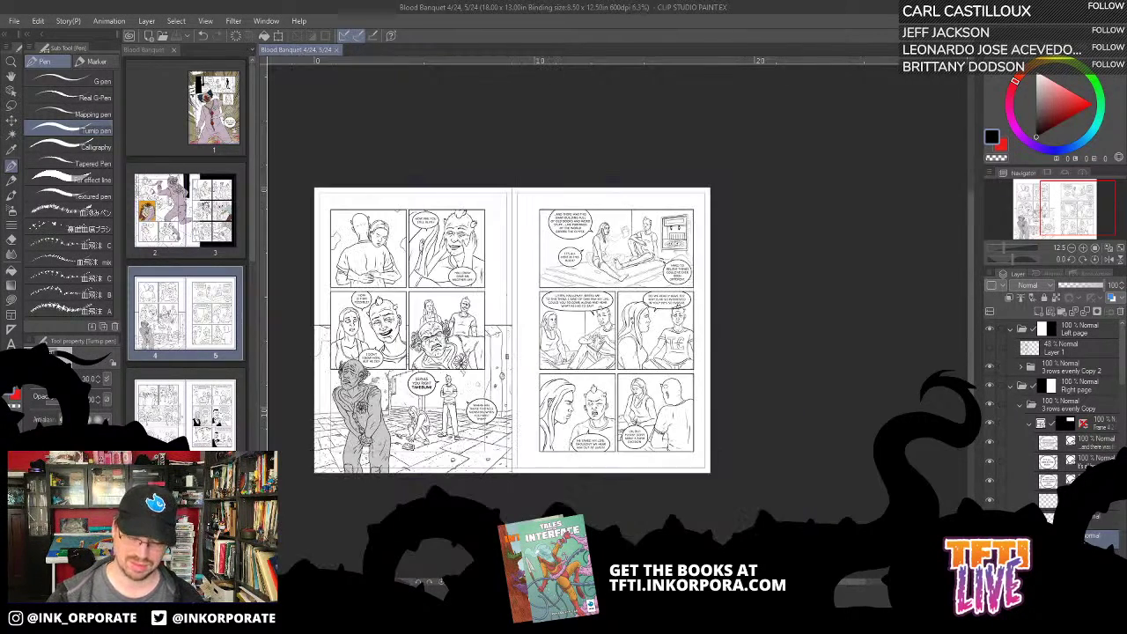
key("ctrl+plus")
key("ctrl+plus")
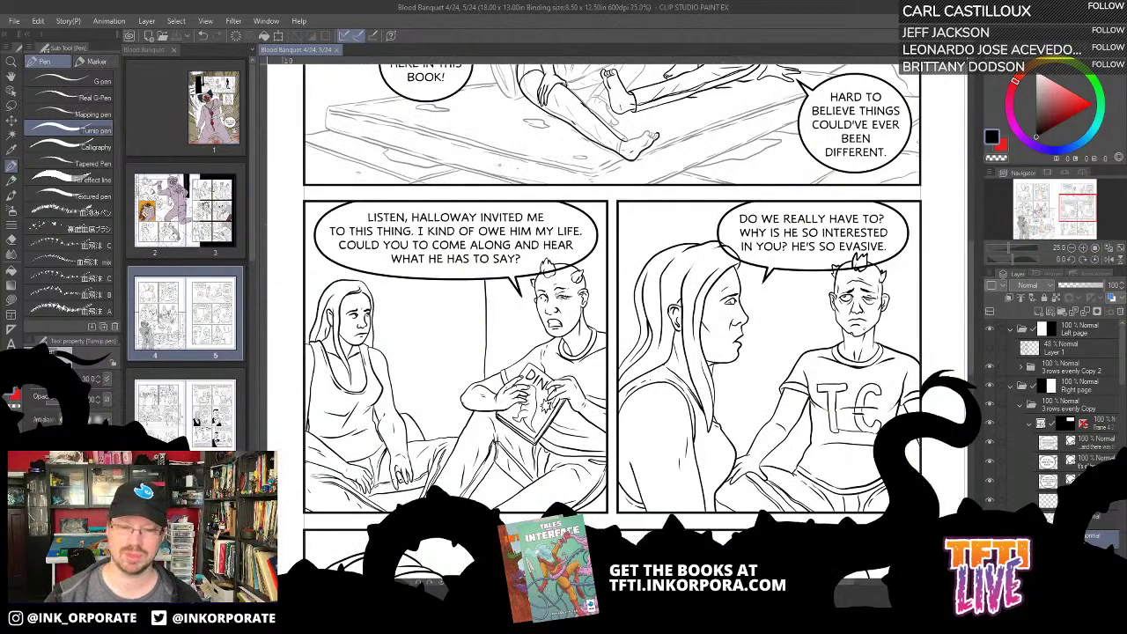
scroll(599, 317, "up", 5)
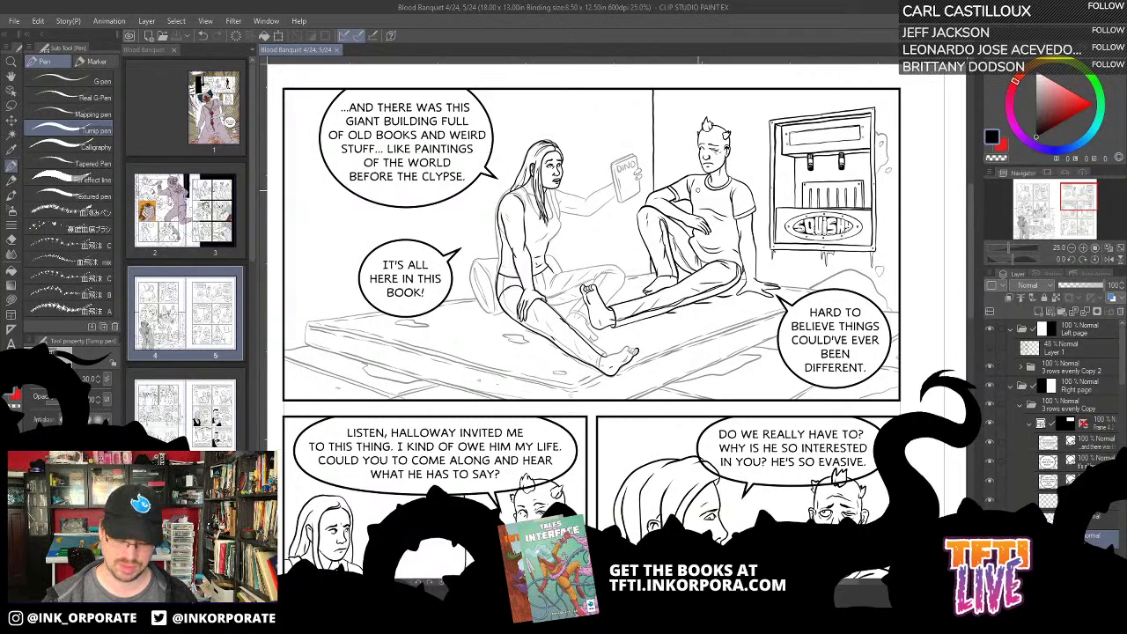
scroll(701, 196, "up", 1)
scroll(701, 195, "up", 1)
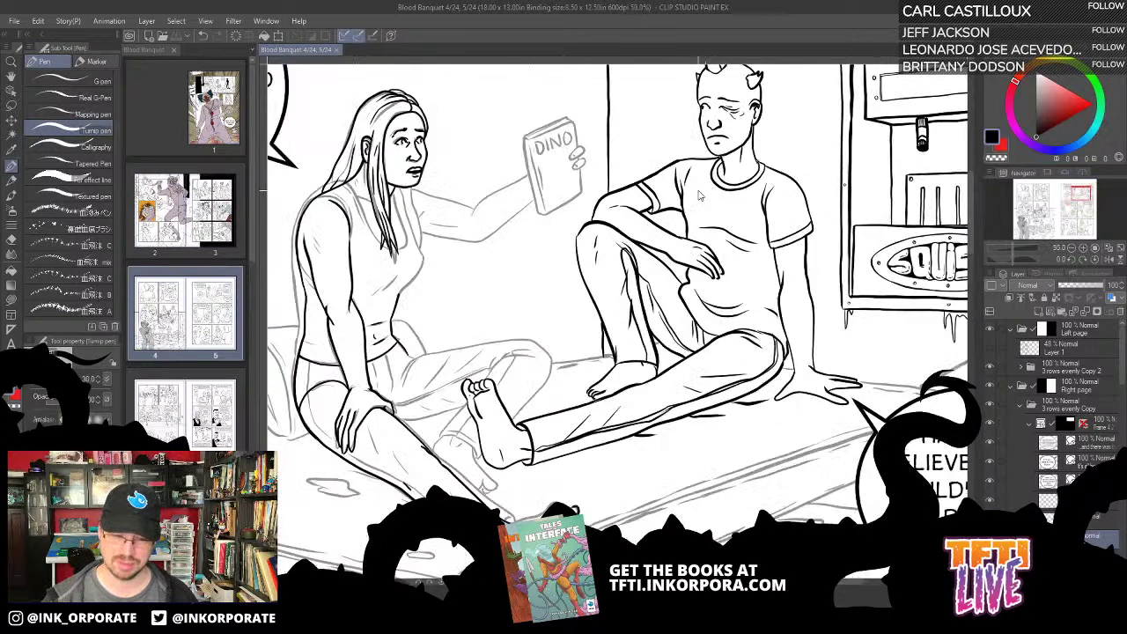
scroll(701, 196, "up", 1)
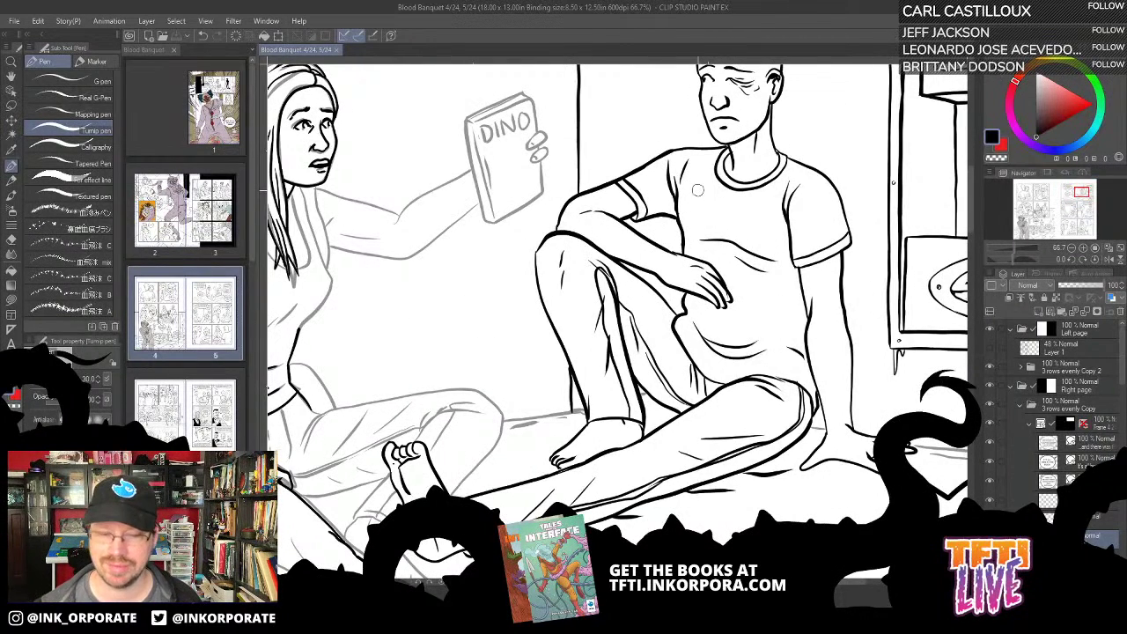
left_click_drag(515, 247, 731, 297)
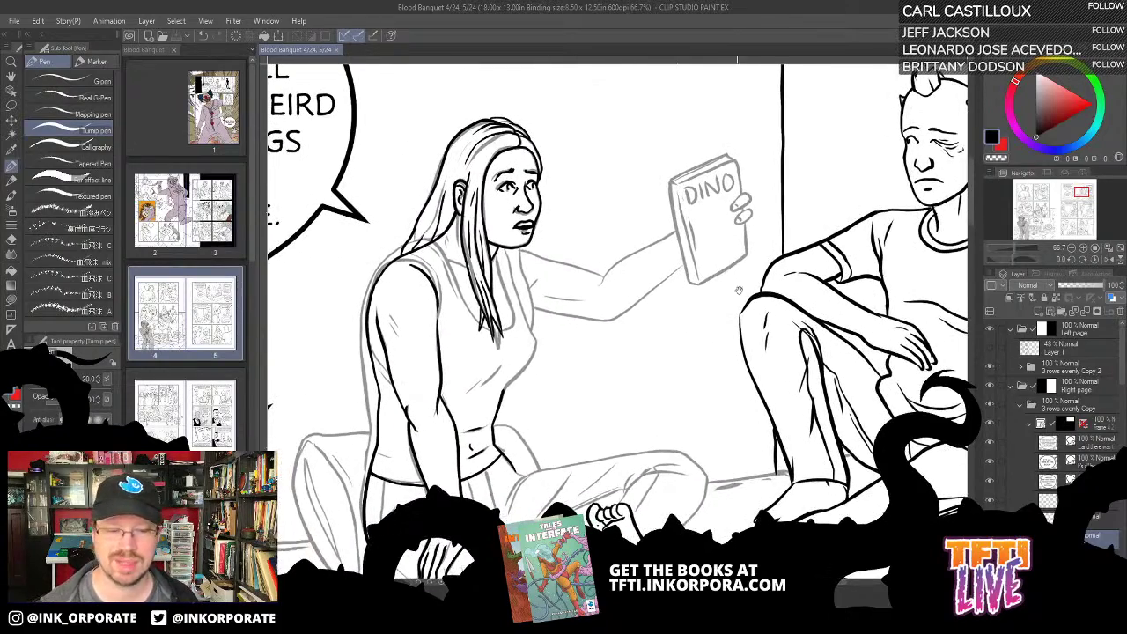
left_click_drag(602, 420, 726, 205)
left_click_drag(693, 290, 677, 418)
left_click_drag(559, 314, 578, 359)
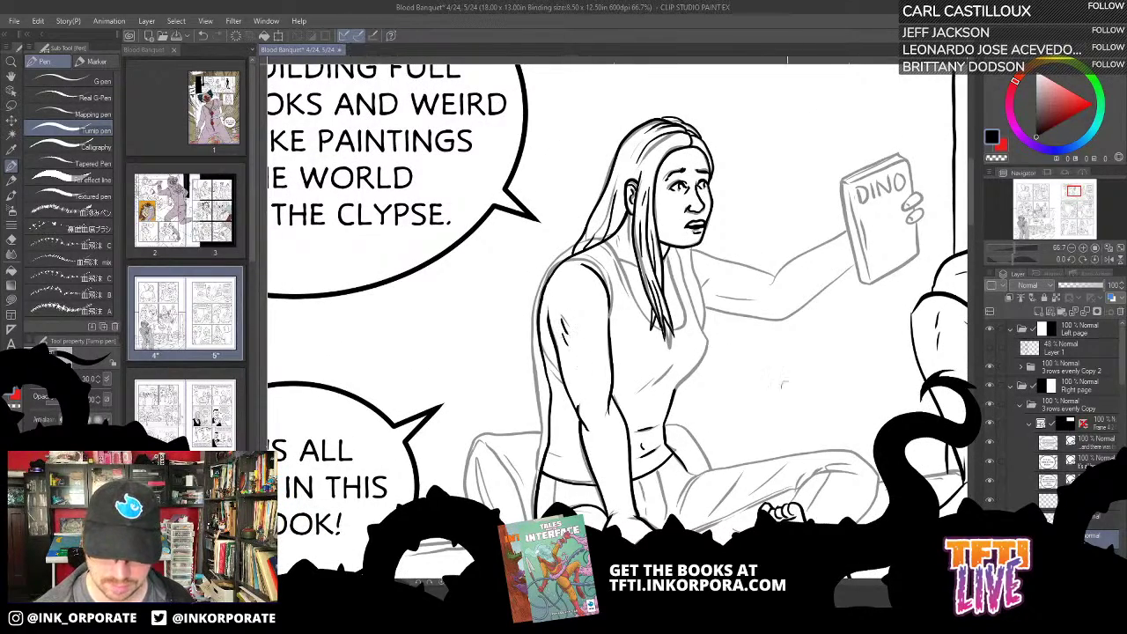
left_click_drag(797, 433, 779, 311)
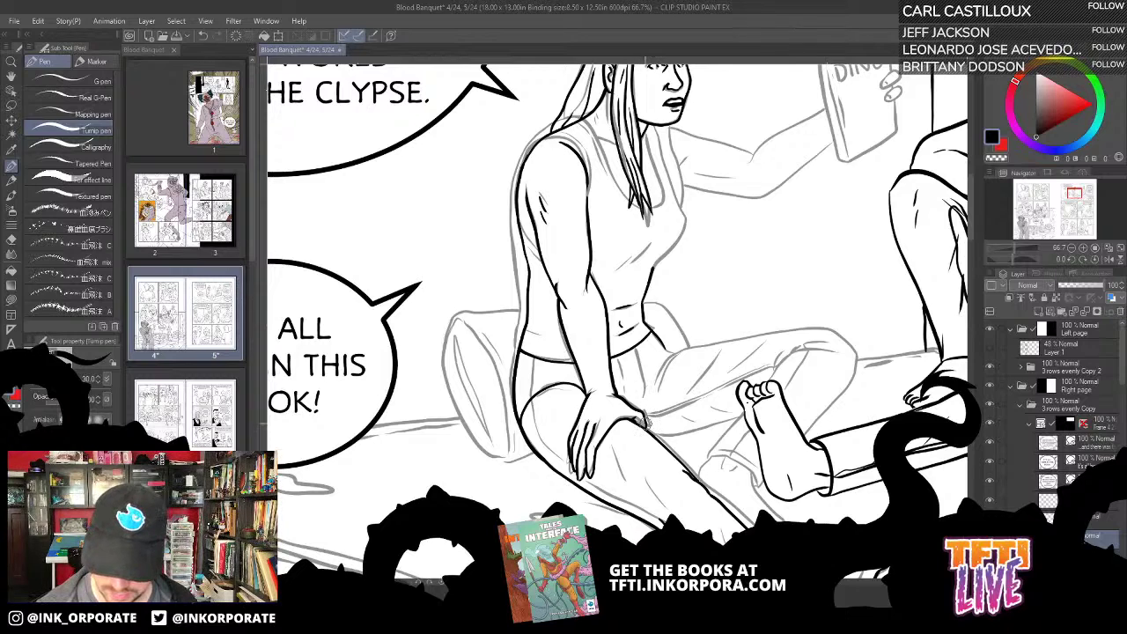
left_click_drag(646, 427, 671, 354)
key("ctrl+z")
Step: Ink the seated woman's upper chest line, from the bust up toward the far shoulder
key("minus")
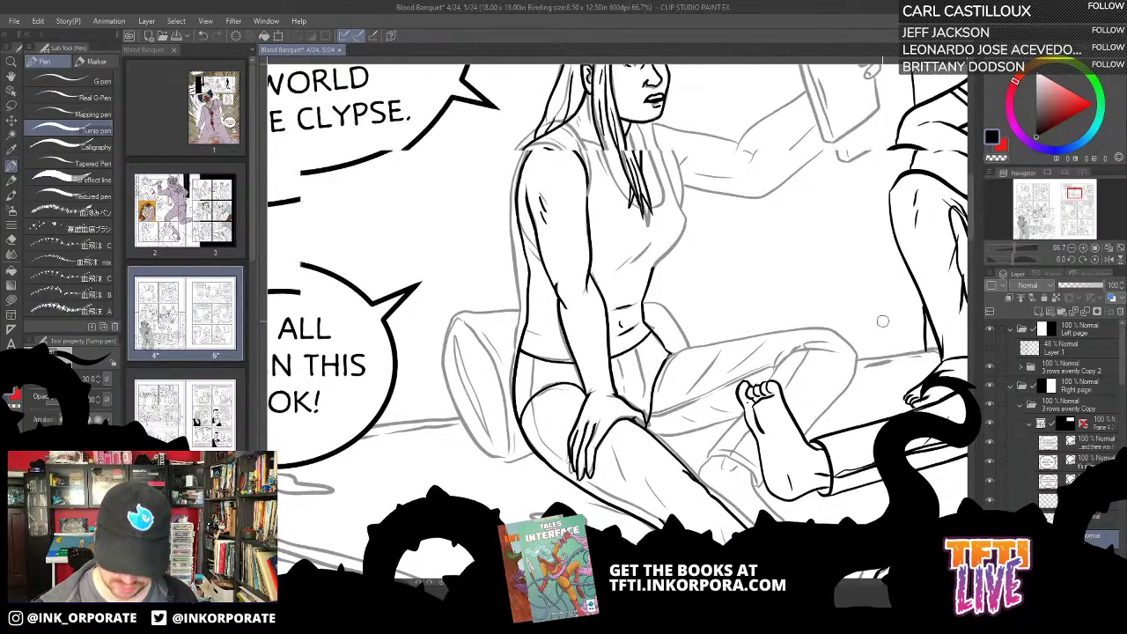
key("minus")
key("minus")
key("minus")
left_click_drag(626, 171, 684, 308)
key("asciicircum")
key("asciicircum")
key("asciicircum")
key("asciicircum")
key("asciicircum")
key("asciicircum")
key("asciicircum")
key("asciicircum")
key("asciicircum")
key("asciicircum")
key("asciicircum")
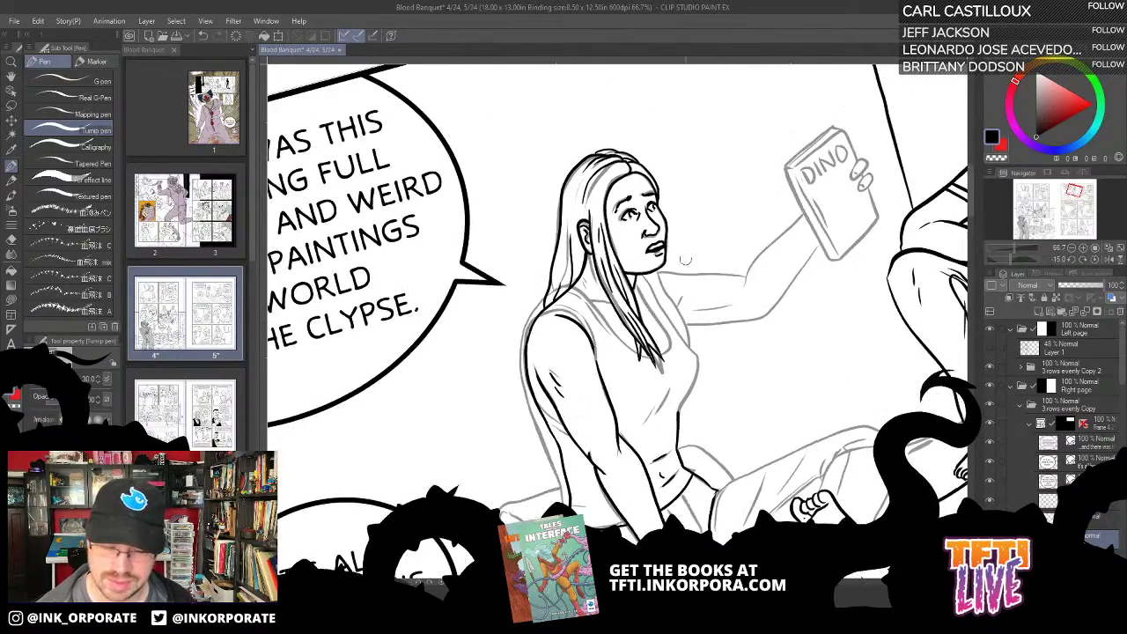
key("minus")
key("minus")
key("minus")
key("minus")
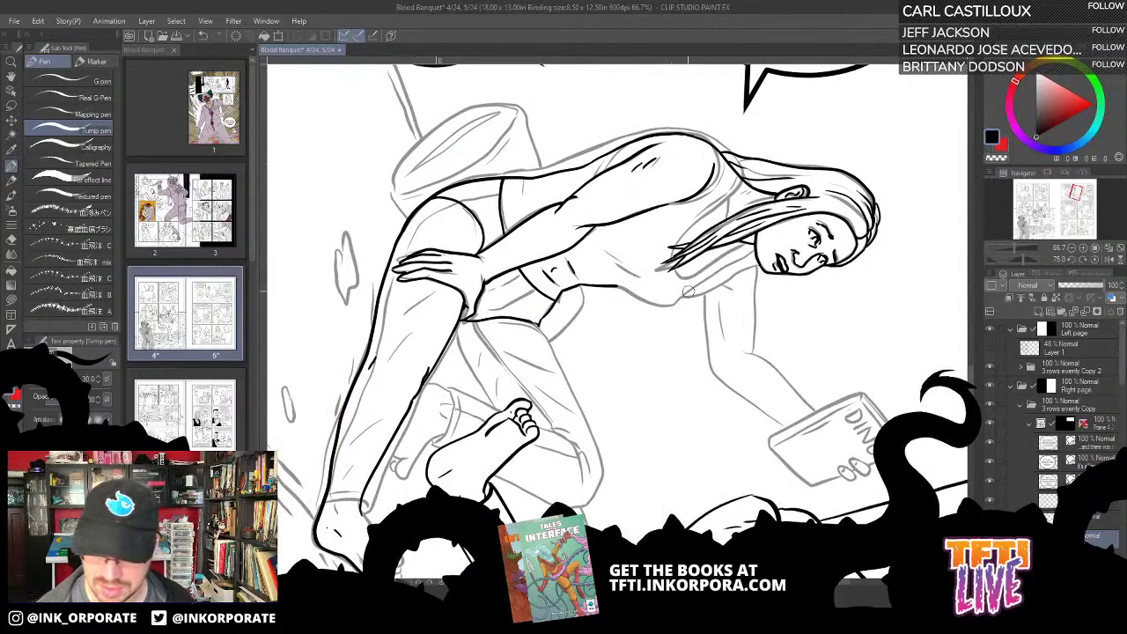
left_click_drag(720, 265, 740, 250)
key("ctrl+z")
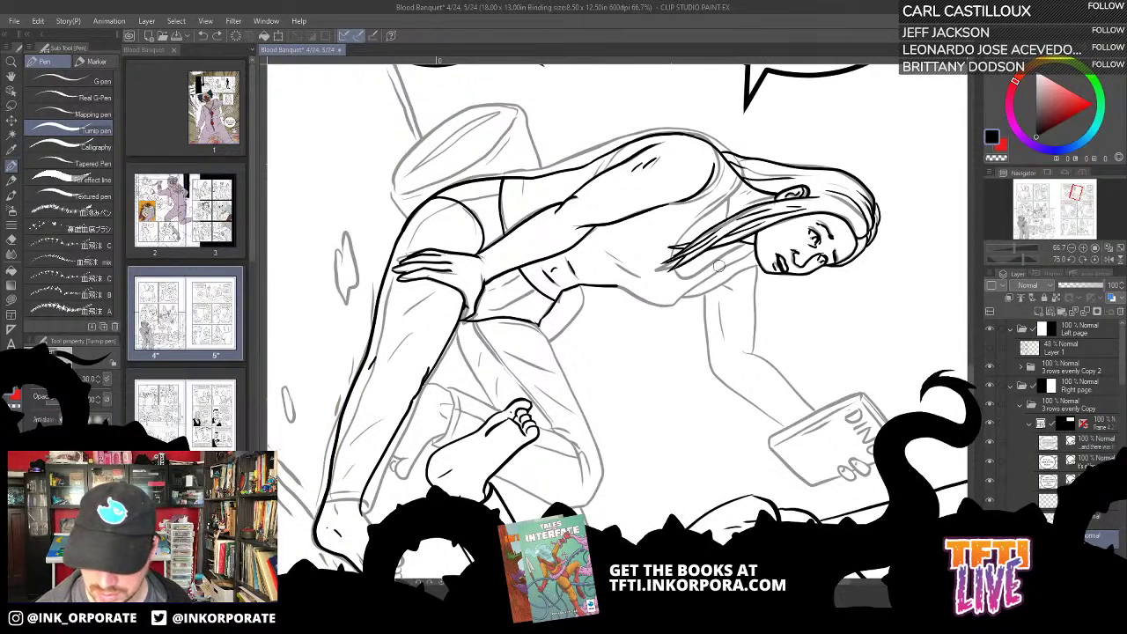
left_click_drag(682, 295, 768, 234)
Step: Ink both edges of the woman's outstretched upper arm, from the shoulder to the elbow
key("asciicircum")
key("asciicircum")
key("asciicircum")
key("asciicircum")
key("asciicircum")
key("asciicircum")
key("asciicircum")
key("asciicircum")
key("asciicircum")
key("asciicircum")
key("asciicircum")
key("asciicircum")
key("asciicircum")
key("asciicircum")
key("asciicircum")
key("asciicircum")
key("asciicircum")
key("asciicircum")
key("asciicircum")
key("asciicircum")
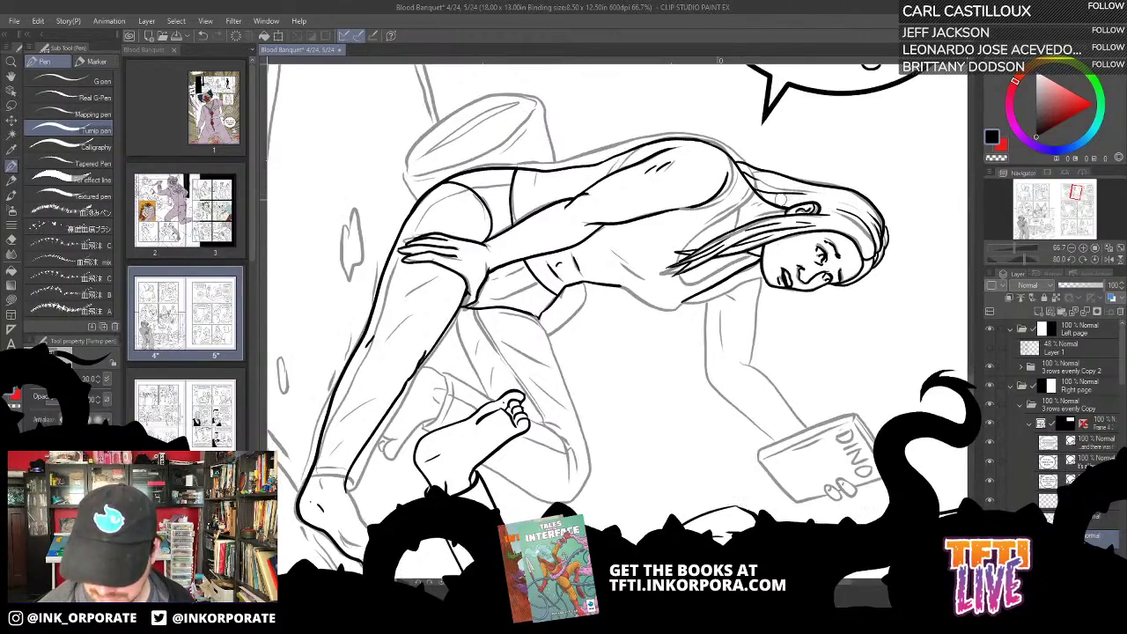
key("asciicircum")
key("asciicircum")
key("asciicircum")
key("asciicircum")
key("asciicircum")
key("asciicircum")
key("asciicircum")
key("asciicircum")
key("asciicircum")
key("asciicircum")
key("asciicircum")
key("asciicircum")
key("asciicircum")
key("asciicircum")
key("asciicircum")
key("asciicircum")
key("asciicircum")
key("asciicircum")
key("asciicircum")
key("asciicircum")
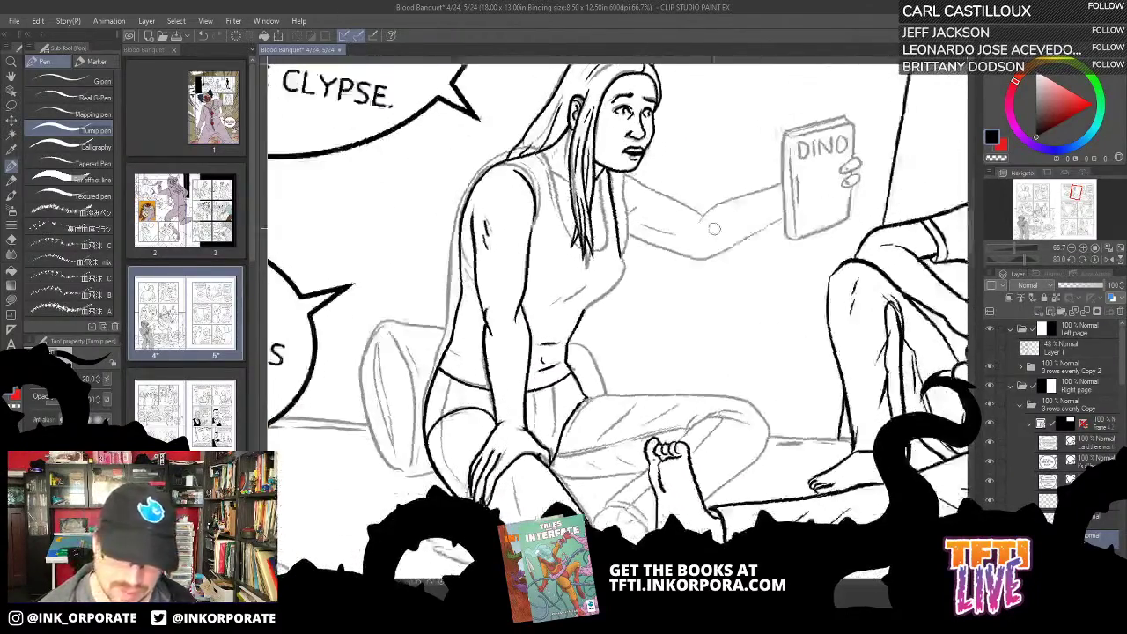
left_click_drag(643, 245, 672, 315)
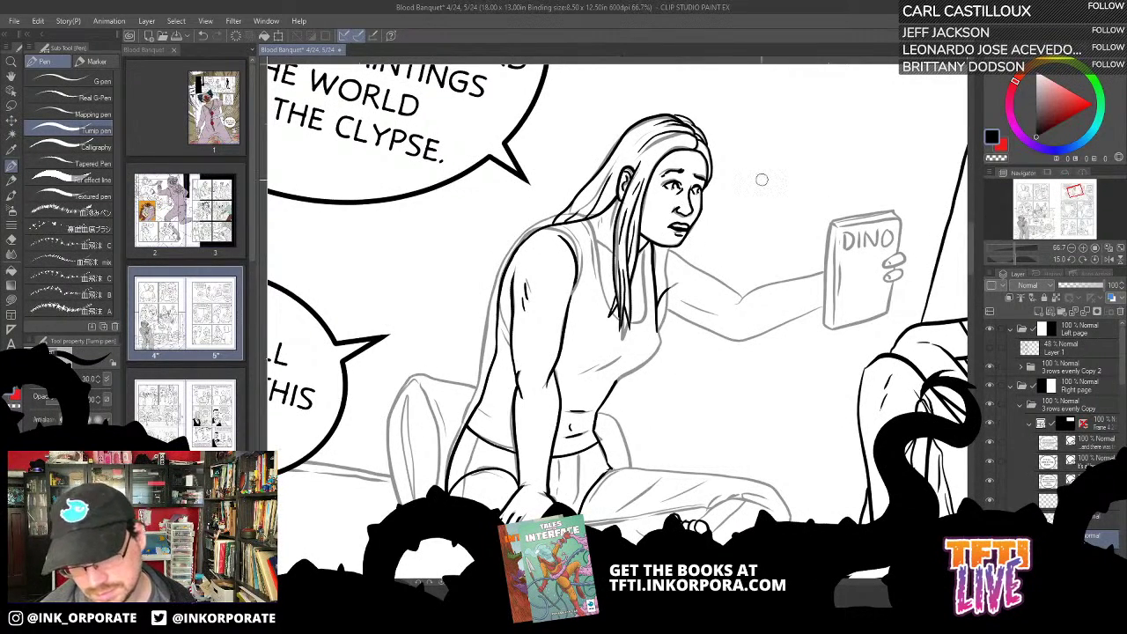
key("asciicircum")
key("asciicircum")
key("asciicircum")
key("asciicircum")
key("asciicircum")
key("asciicircum")
key("asciicircum")
key("asciicircum")
key("asciicircum")
key("asciicircum")
key("asciicircum")
key("asciicircum")
key("asciicircum")
key("asciicircum")
key("asciicircum")
key("asciicircum")
key("asciicircum")
key("asciicircum")
key("asciicircum")
key("asciicircum")
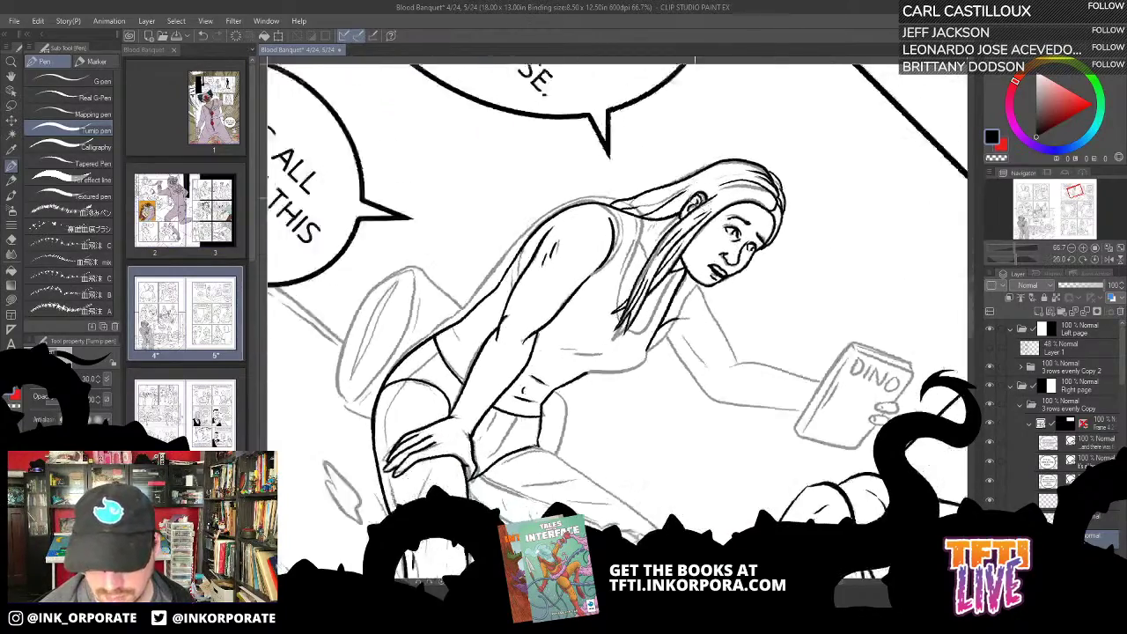
key("asciicircum")
key("asciicircum")
key("asciicircum")
key("asciicircum")
key("asciicircum")
key("asciicircum")
key("asciicircum")
left_click_drag(619, 252, 670, 276)
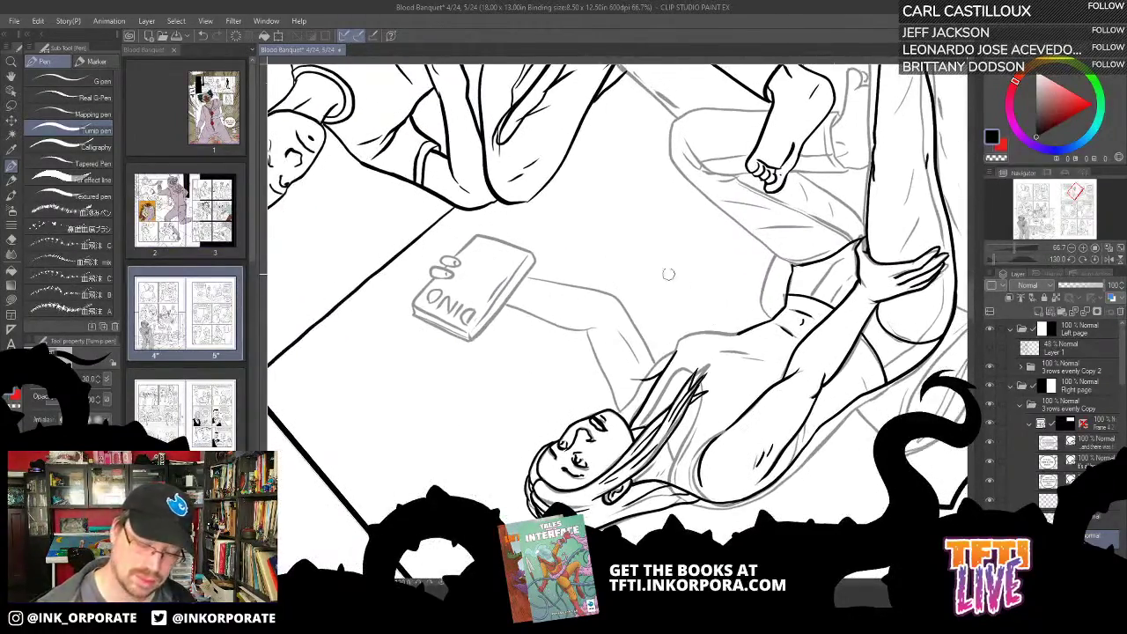
key("asciicircum")
key("asciicircum")
key("asciicircum")
key("asciicircum")
key("asciicircum")
key("asciicircum")
key("asciicircum")
key("asciicircum")
key("asciicircum")
key("asciicircum")
key("asciicircum")
key("asciicircum")
key("asciicircum")
key("asciicircum")
left_click_drag(681, 228, 742, 157)
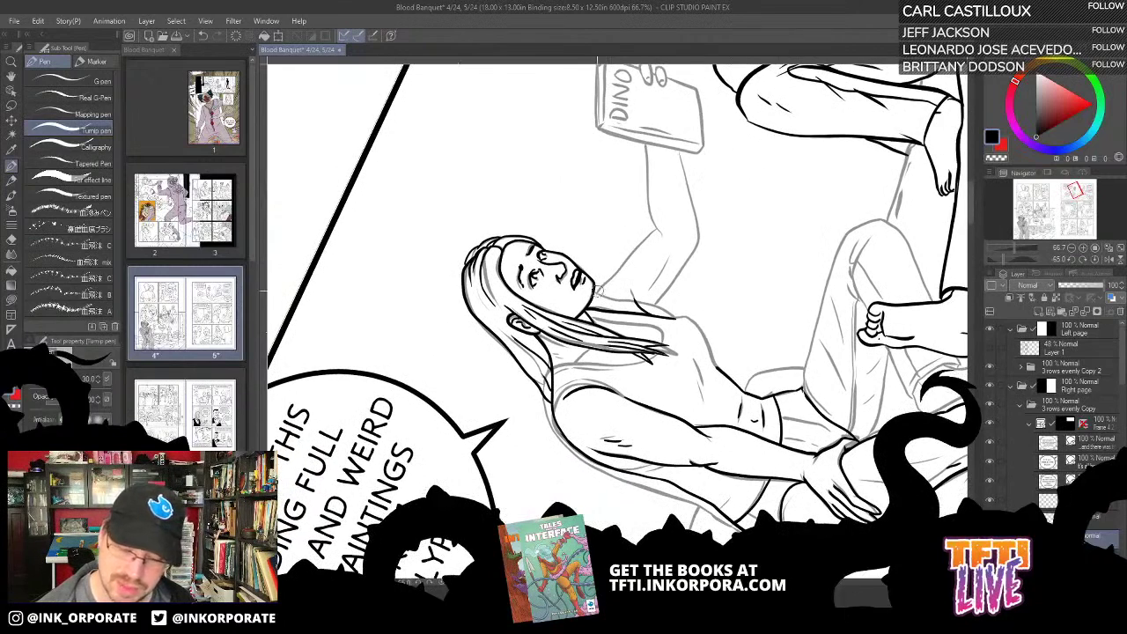
left_click_drag(585, 310, 658, 232)
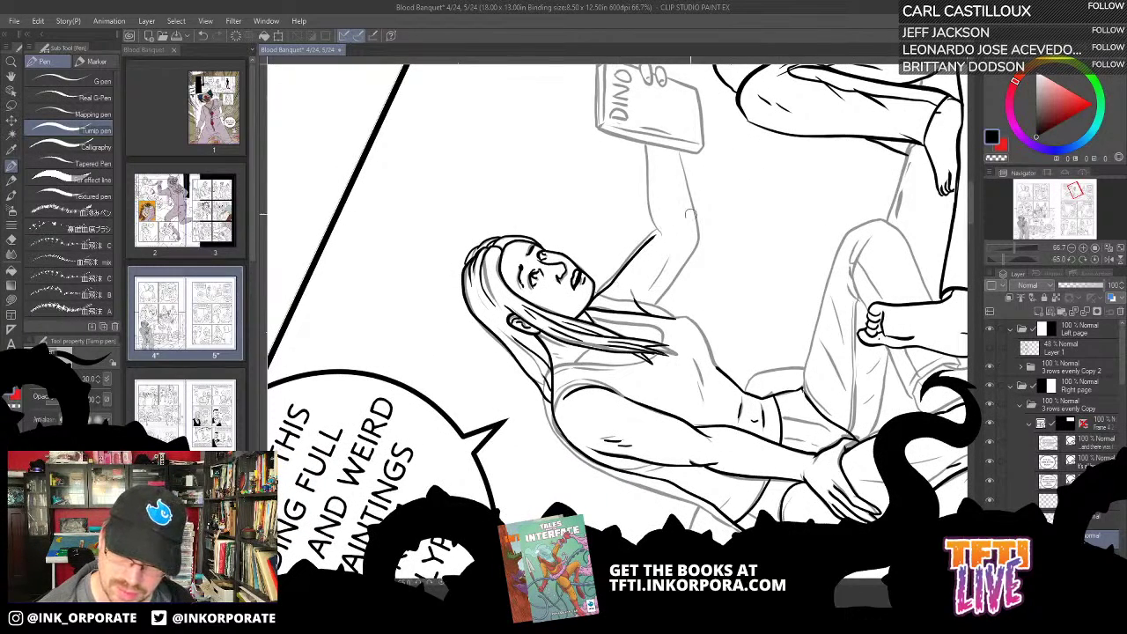
mouse_move(657, 316)
left_mouse_down()
mouse_move(701, 206)
mouse_move(787, 205)
mouse_move(724, 290)
mouse_move(657, 319)
left_mouse_up()
Step: Ink the uppermost fingertip gripping the edge of the DINO book
key("asciicircum")
key("asciicircum")
key("asciicircum")
key("asciicircum")
key("asciicircum")
key("asciicircum")
key("asciicircum")
key("asciicircum")
left_click_drag(698, 234, 714, 236)
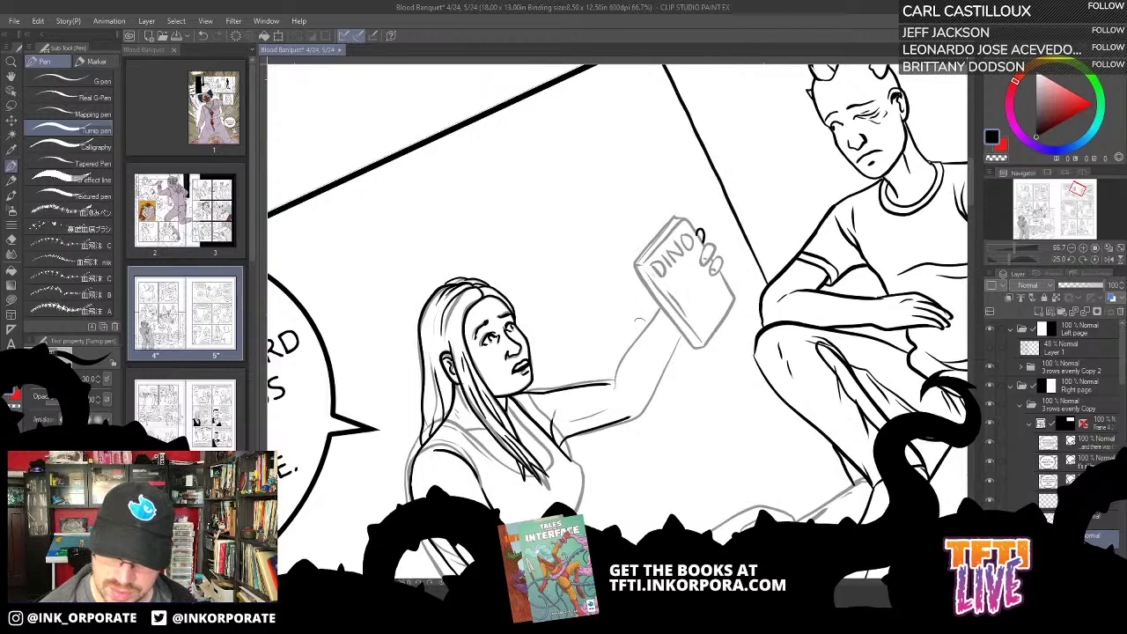
Step: Ink the upper edge of the outstretched forearm, from the elbow to the DINO book
left_click_drag(645, 358, 638, 327)
mouse_move(608, 362)
left_mouse_down()
mouse_move(644, 279)
mouse_move(610, 352)
mouse_move(646, 289)
left_mouse_up()
key("ctrl+z")
left_click_drag(607, 350, 669, 275)
Step: Ink the lower edge of the outstretched forearm, between the DINO book and the elbow
key("asciicircum")
key("asciicircum")
key("asciicircum")
key("asciicircum")
key("asciicircum")
key("asciicircum")
key("asciicircum")
key("asciicircum")
key("asciicircum")
key("asciicircum")
key("asciicircum")
key("asciicircum")
key("asciicircum")
key("asciicircum")
key("asciicircum")
key("asciicircum")
key("asciicircum")
key("asciicircum")
key("asciicircum")
key("asciicircum")
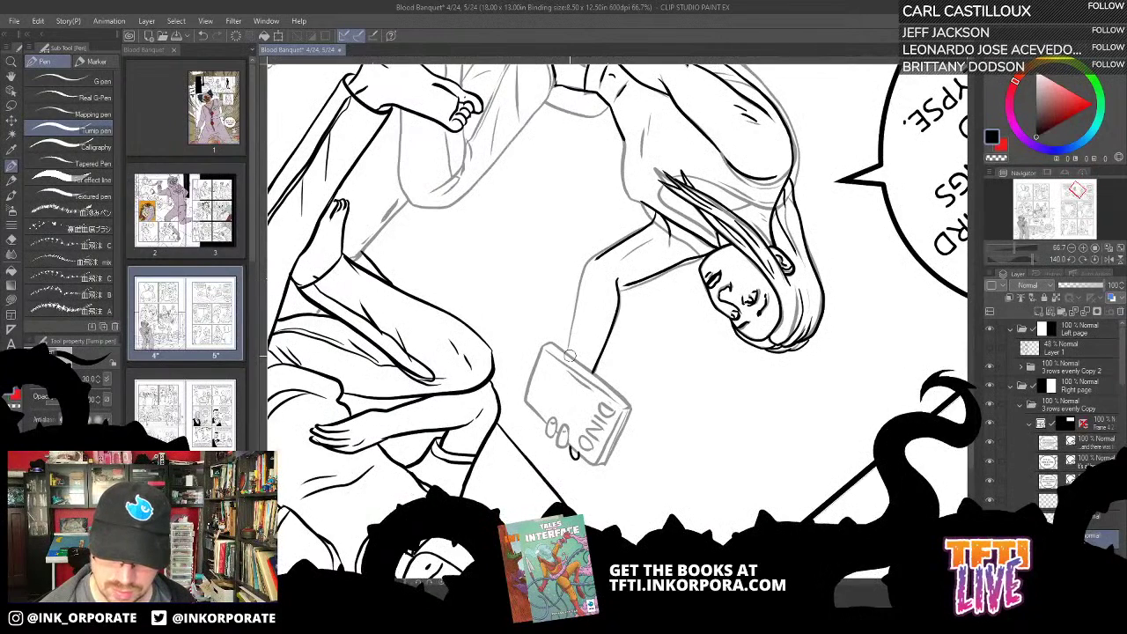
mouse_move(571, 355)
left_mouse_down()
mouse_move(590, 264)
mouse_move(645, 210)
mouse_move(599, 258)
left_mouse_up()
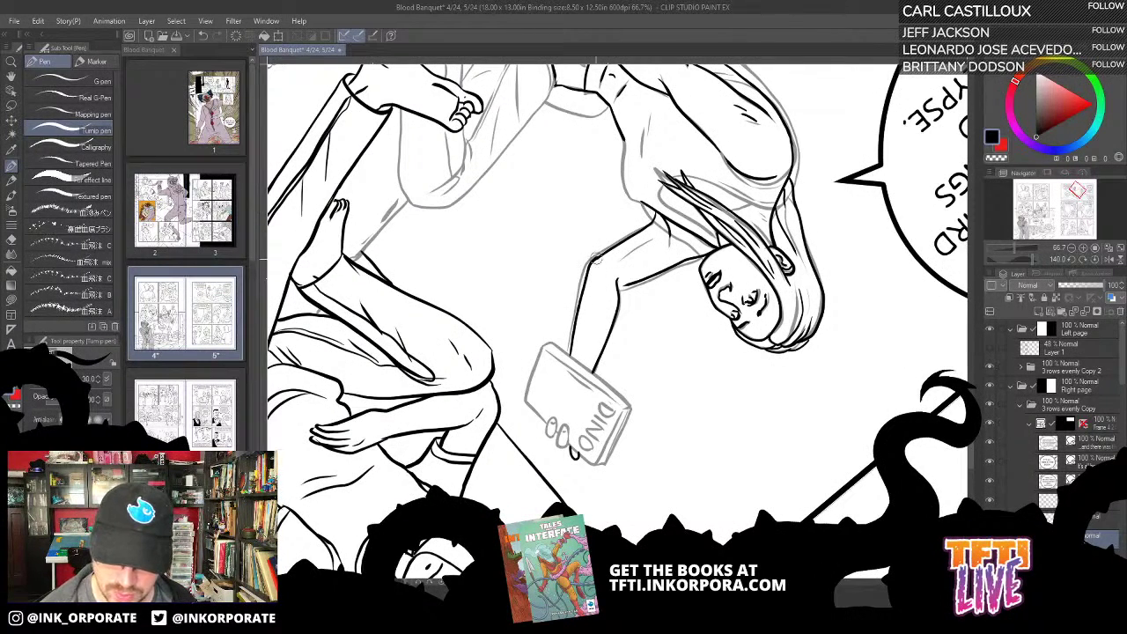
key("asciicircum")
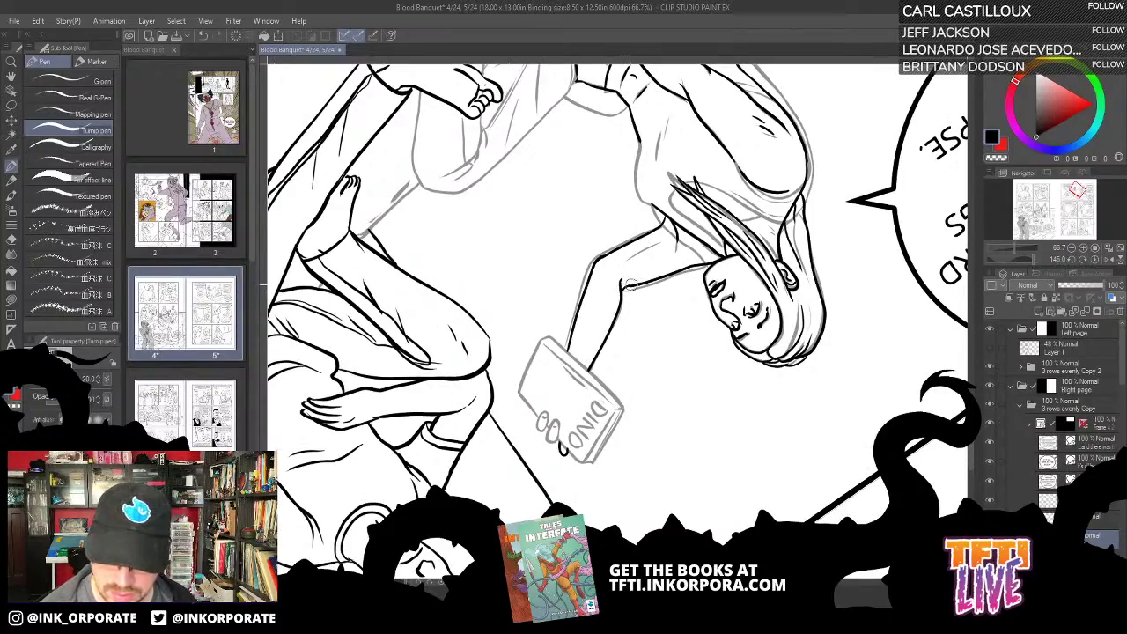
Step: Ink the short crease lines along the inside of the woman's outstretched upper arm
key("asciicircum")
key("asciicircum")
key("asciicircum")
key("asciicircum")
key("asciicircum")
key("asciicircum")
key("asciicircum")
key("asciicircum")
key("asciicircum")
key("asciicircum")
key("asciicircum")
key("asciicircum")
key("asciicircum")
key("asciicircum")
key("asciicircum")
key("asciicircum")
key("asciicircum")
left_click_drag(644, 242, 788, 287)
scroll(779, 284, "down", 1)
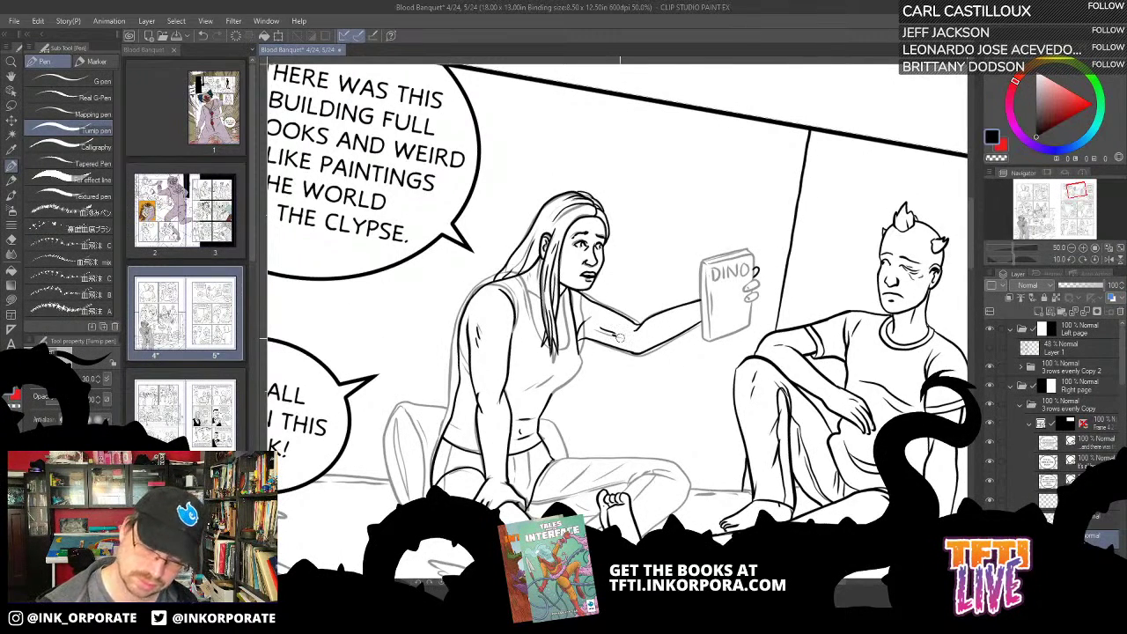
scroll(620, 338, "up", 1)
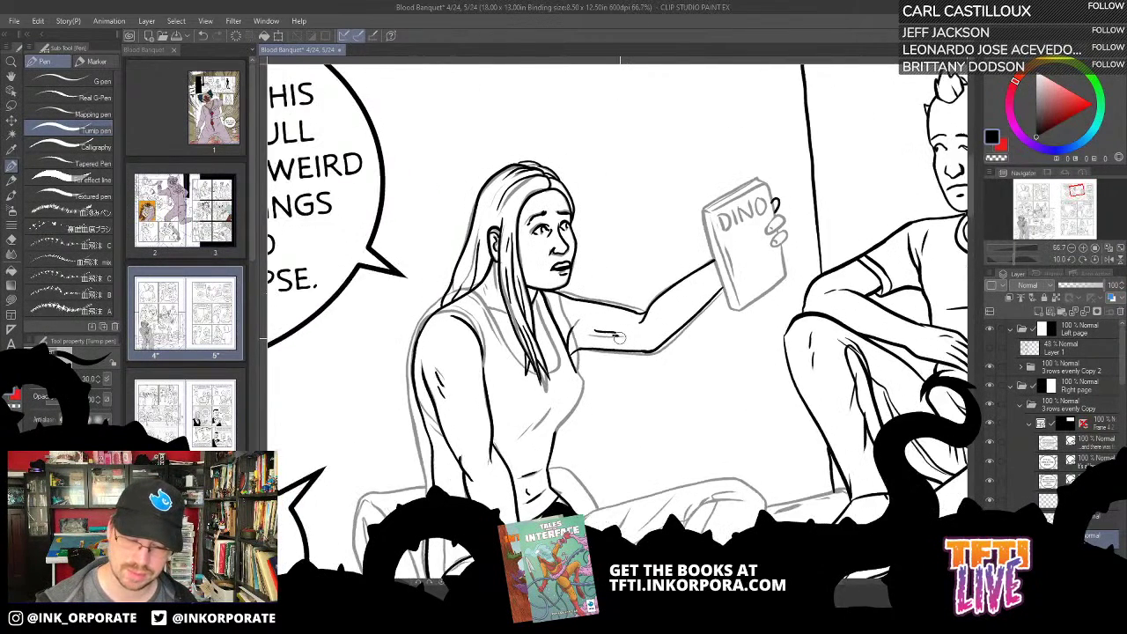
Step: Ink the remaining fingertips gripping the far edge of the DINO book
key("minus")
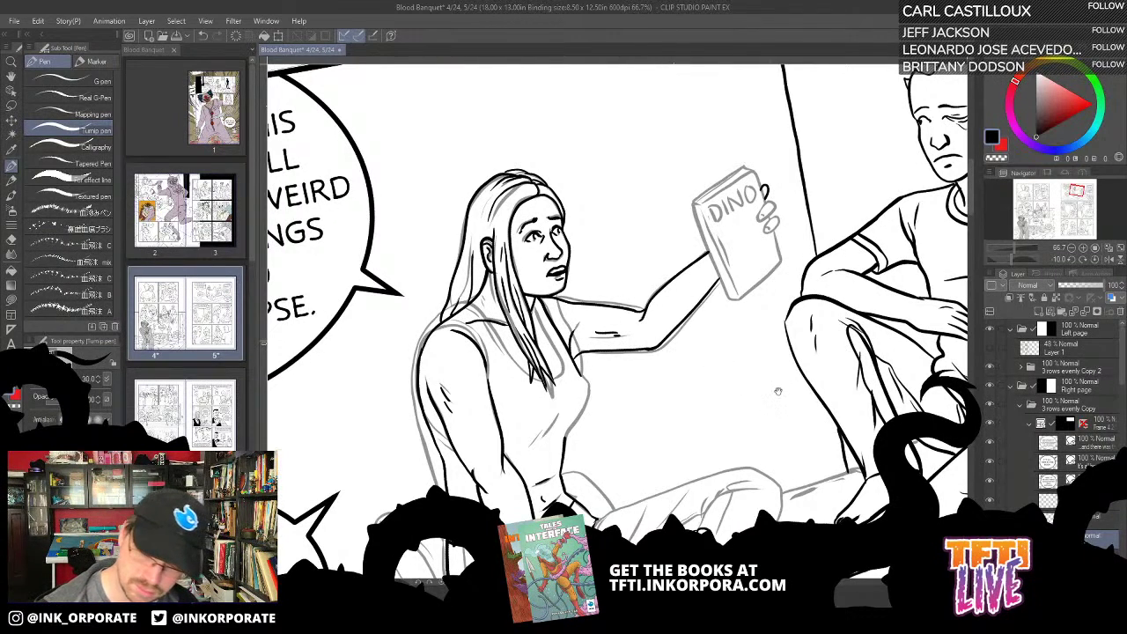
scroll(775, 396, "up", 2)
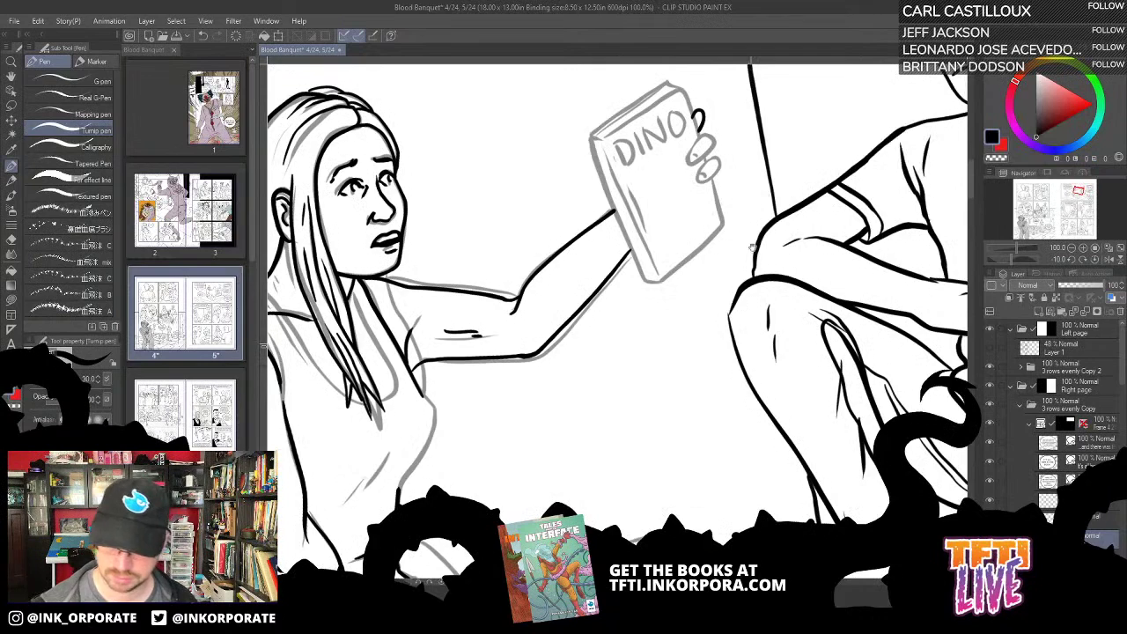
mouse_move(747, 135)
left_mouse_down()
mouse_move(760, 166)
mouse_move(723, 169)
mouse_move(711, 192)
mouse_move(703, 186)
mouse_move(713, 174)
mouse_move(725, 178)
mouse_move(716, 211)
mouse_move(731, 188)
mouse_move(719, 181)
mouse_move(715, 201)
left_mouse_up()
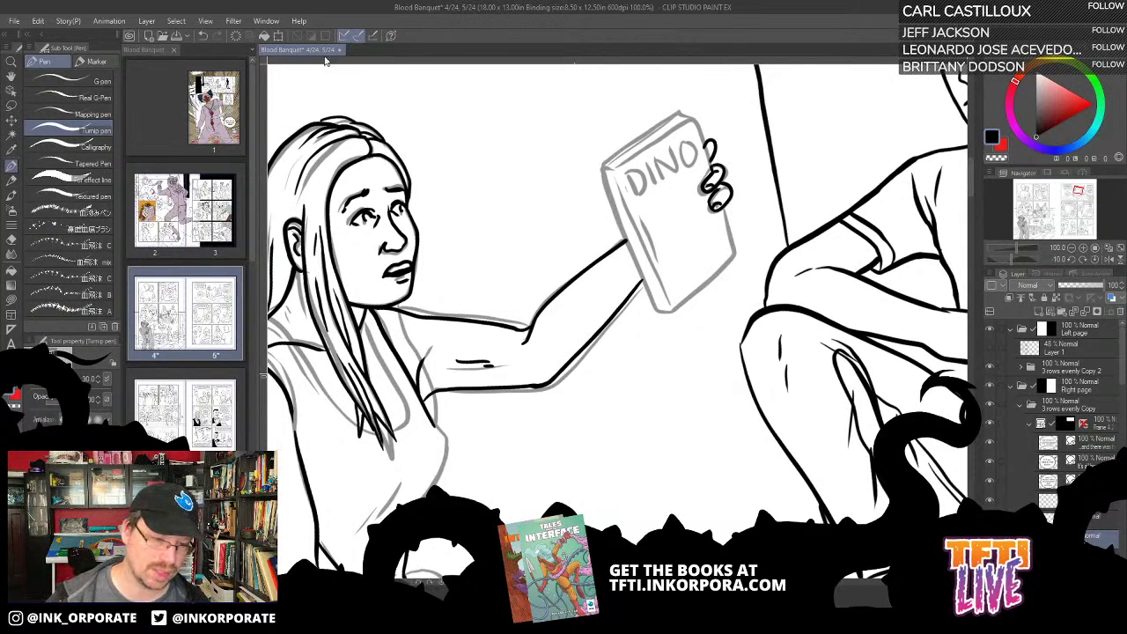
Step: Open the Blood Banquet pages 2–3 spread and the Cookies comic file from the ch6 Cookies project folder
double_click(204, 216)
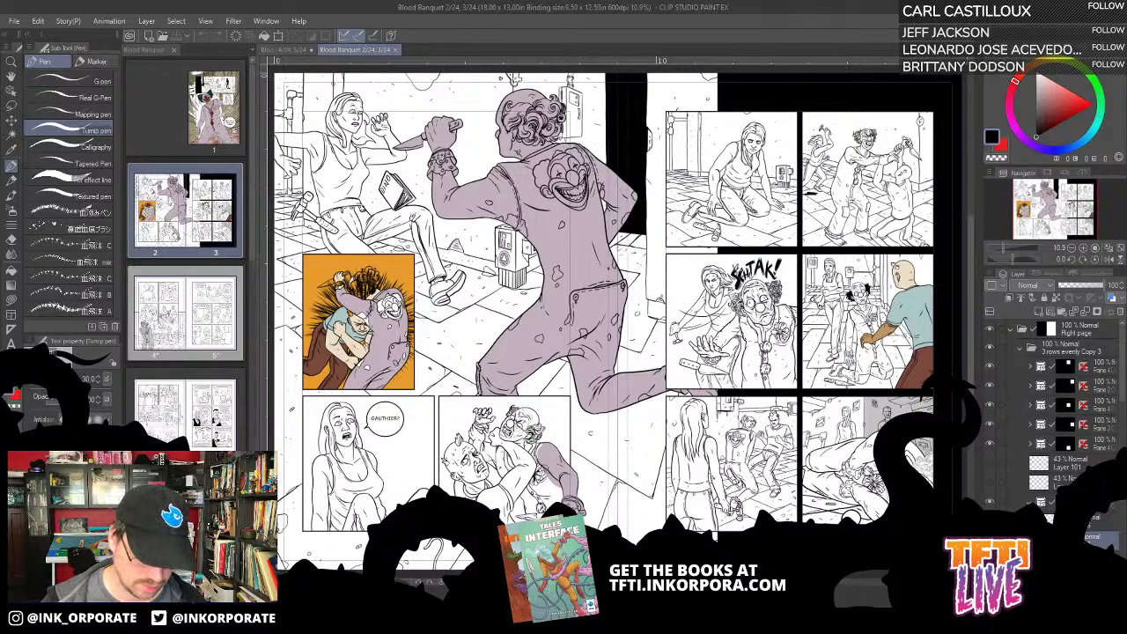
left_click(264, 624)
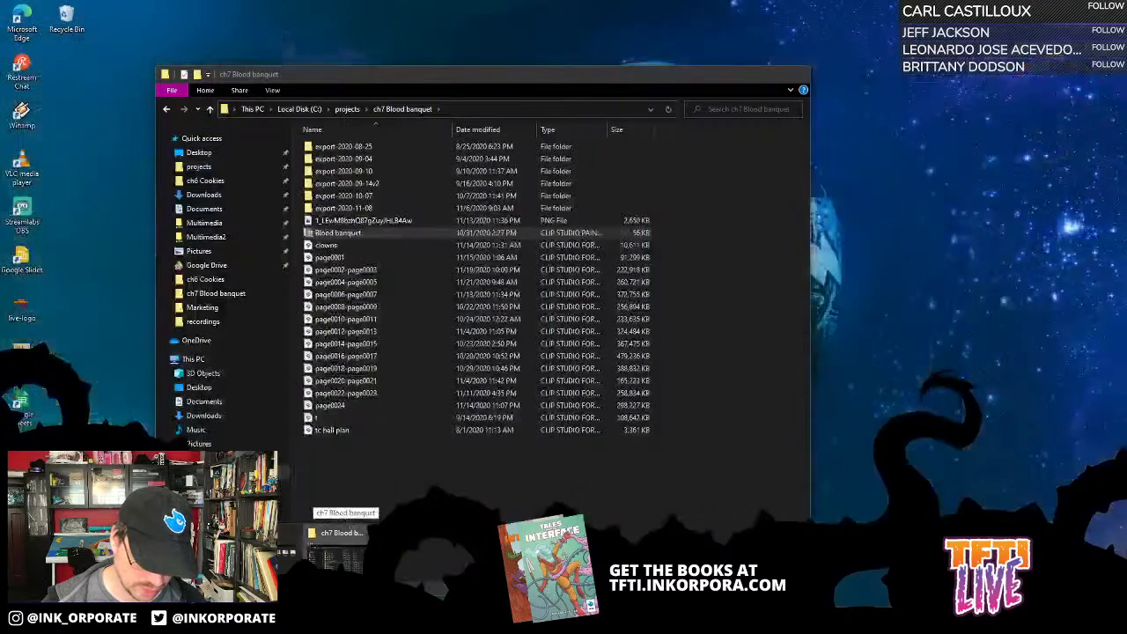
left_click(337, 557)
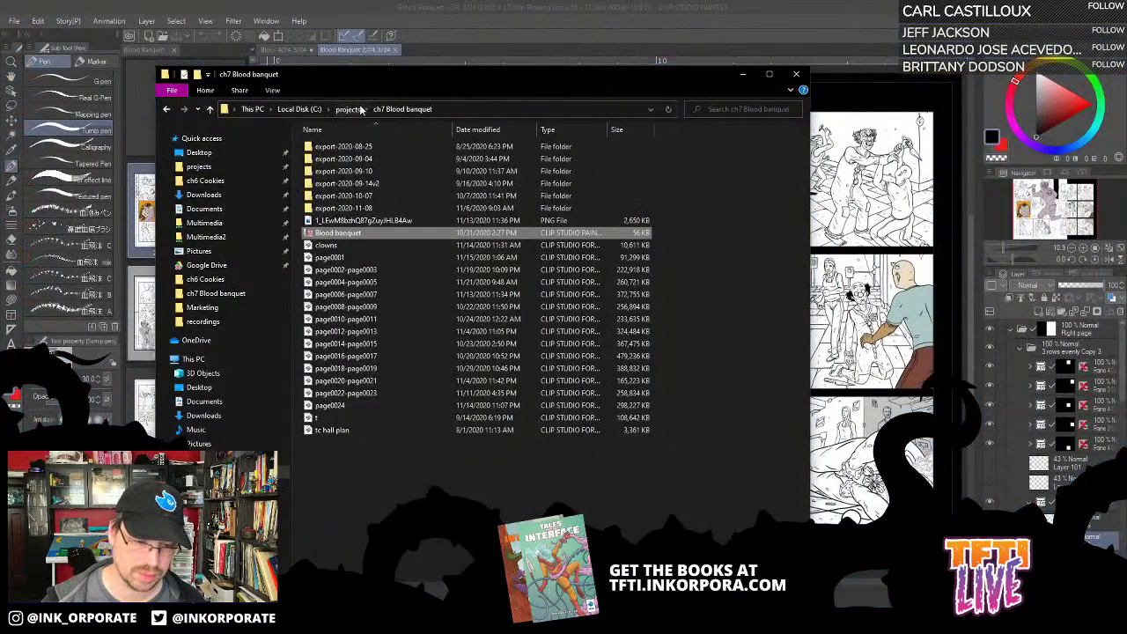
left_click(347, 108)
double_click(341, 146)
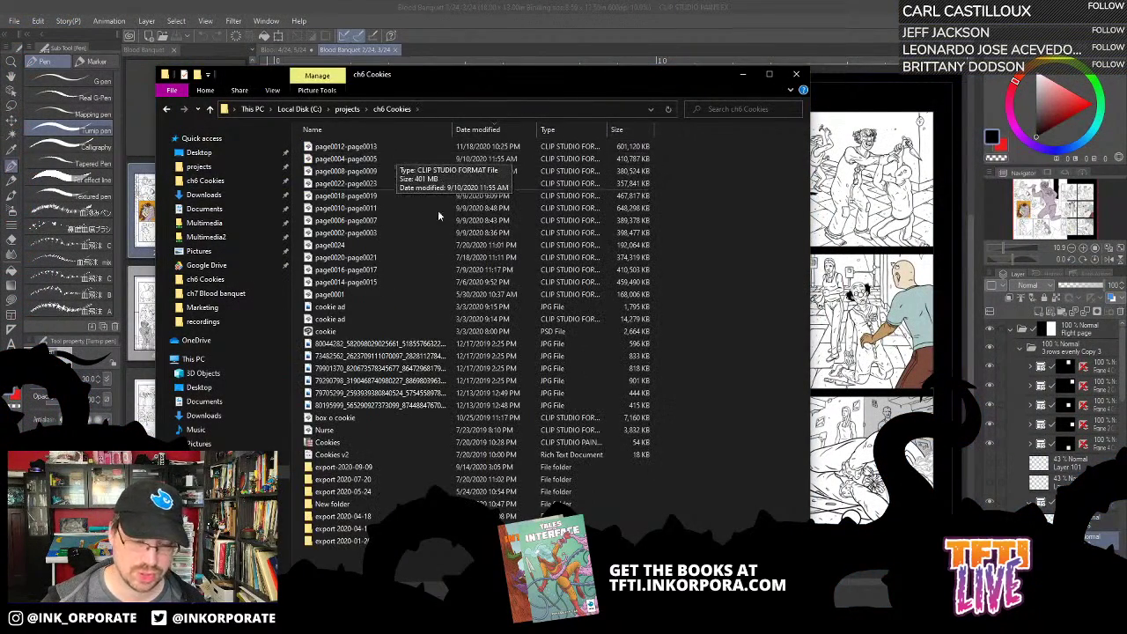
double_click(341, 445)
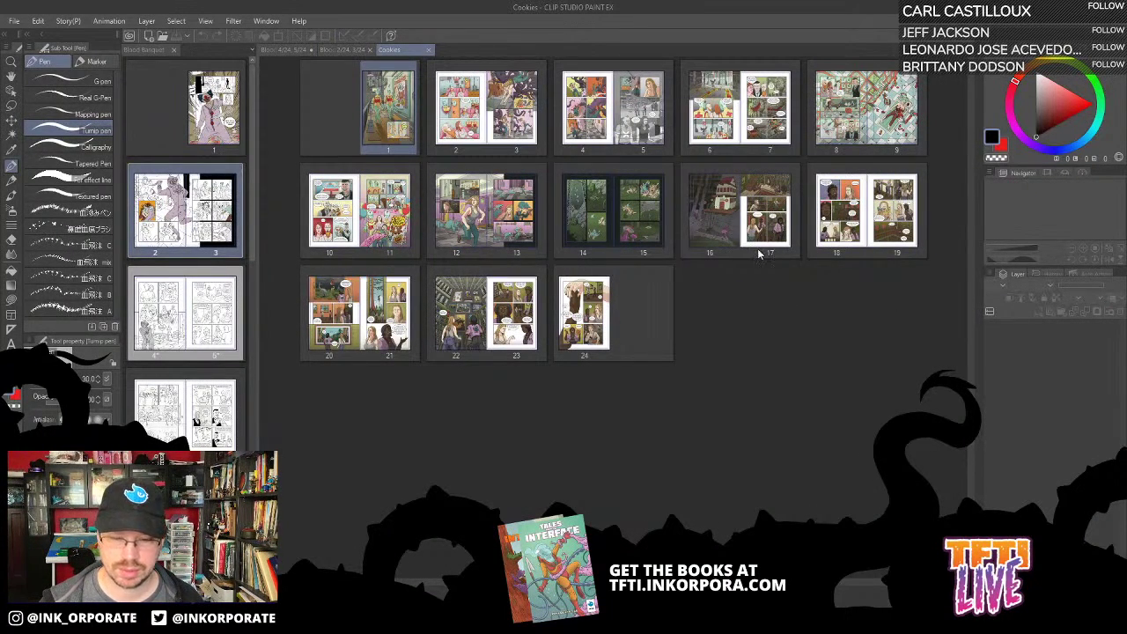
Step: Open page 24 of the Cookies comic and examine the panel with the hand holding the DINOSAURS book
left_click(577, 308)
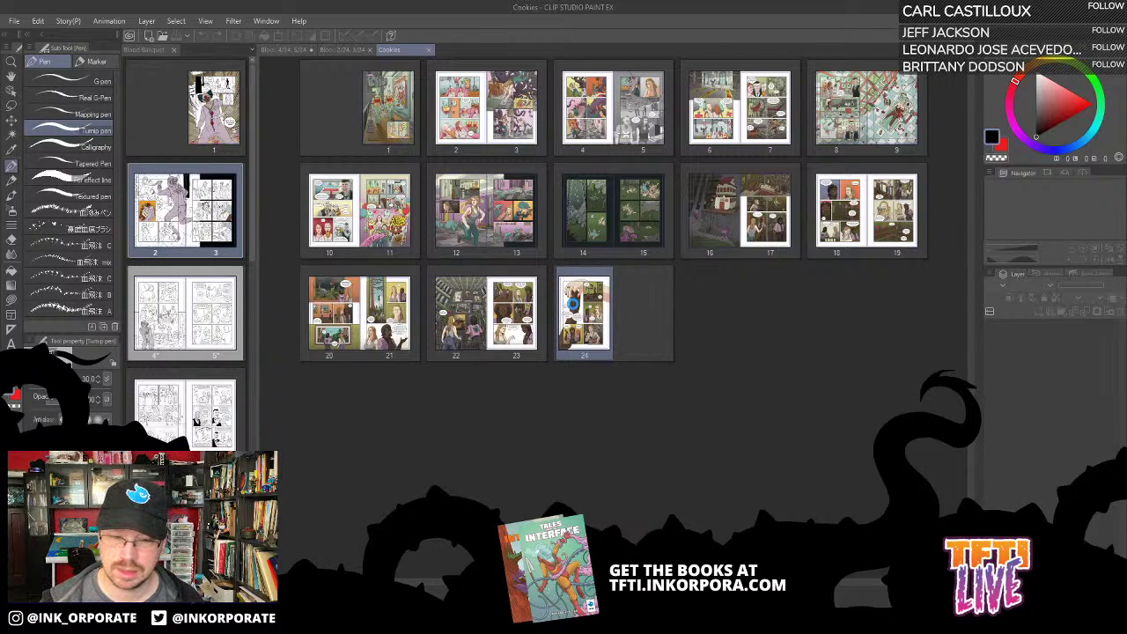
double_click(572, 304)
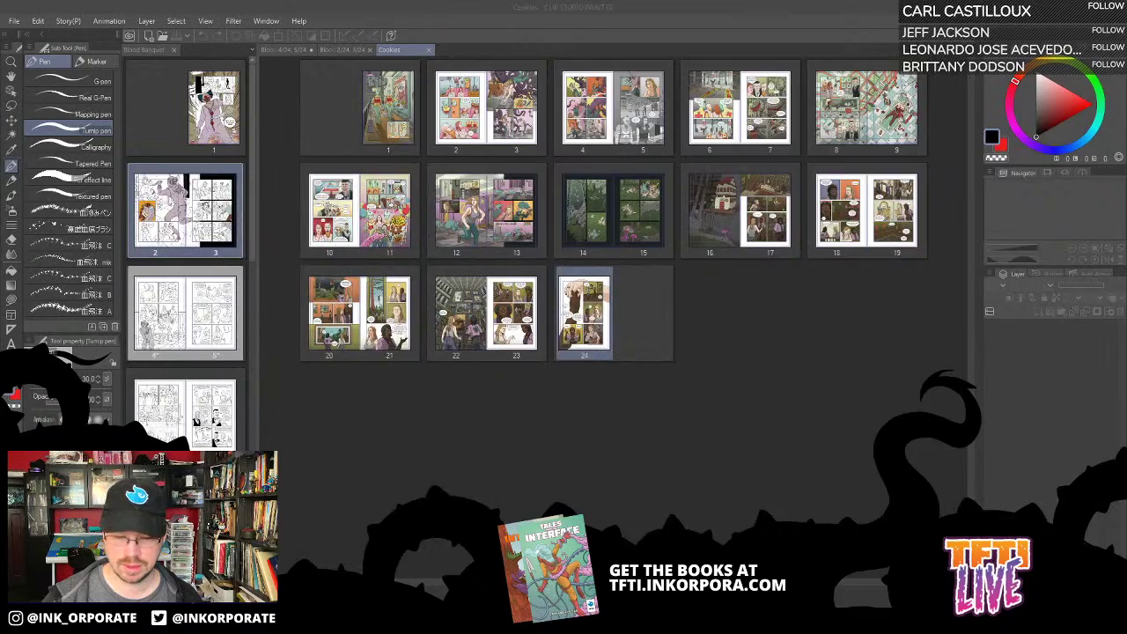
key("ctrl+plus")
key("ctrl+plus")
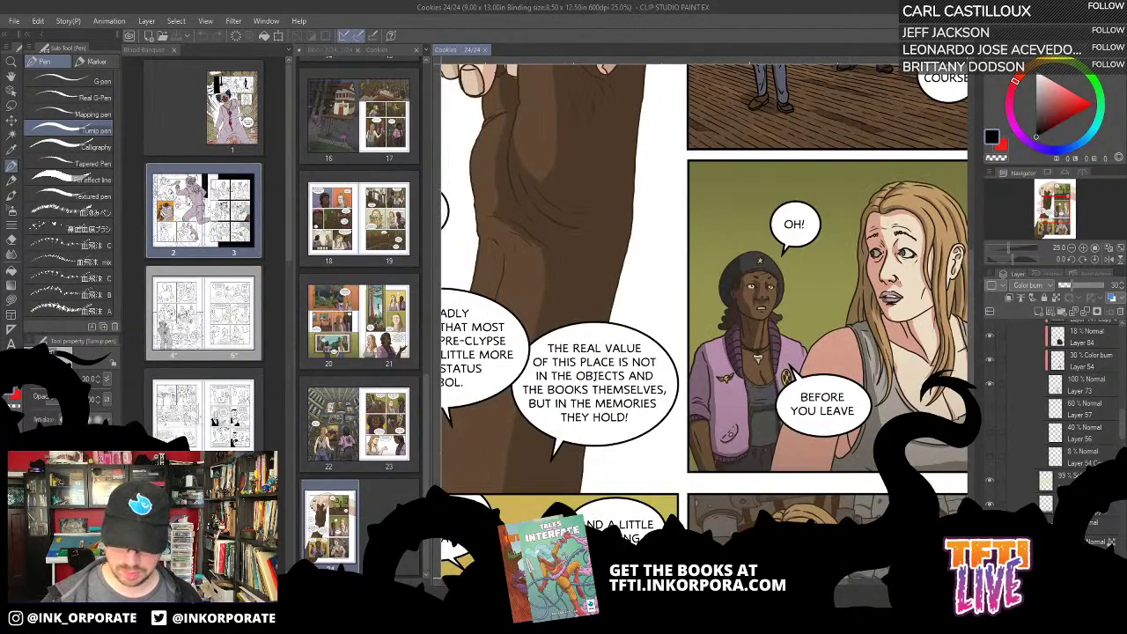
key("ctrl+plus")
key("ctrl+plus")
left_click_drag(634, 494, 766, 96)
left_click_drag(699, 281, 769, 4)
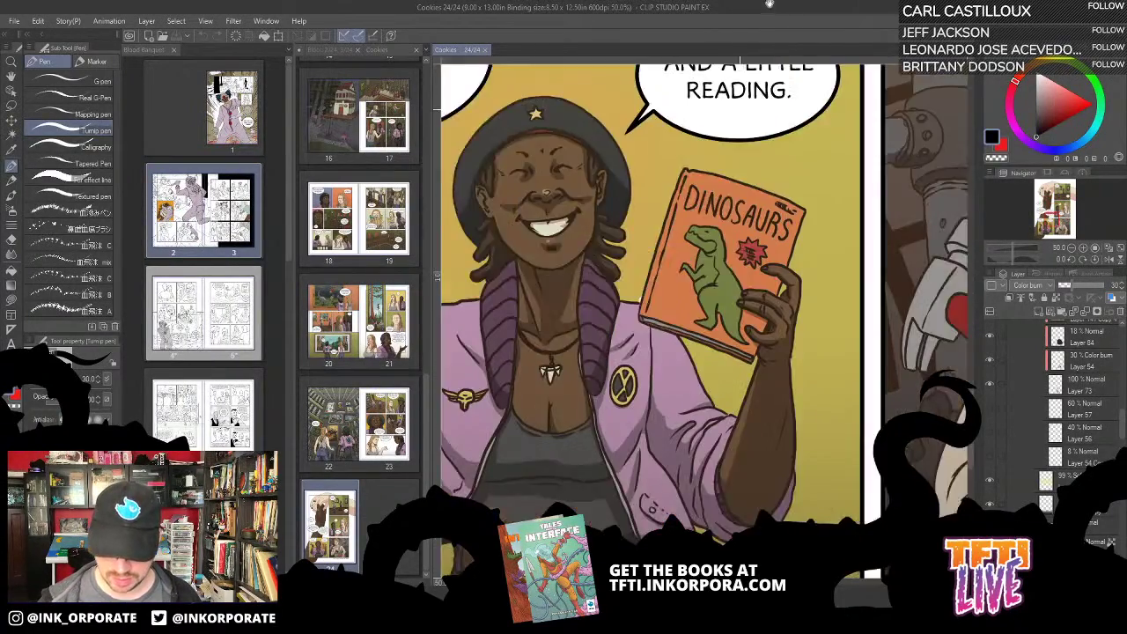
left_click_drag(745, 182, 537, 186)
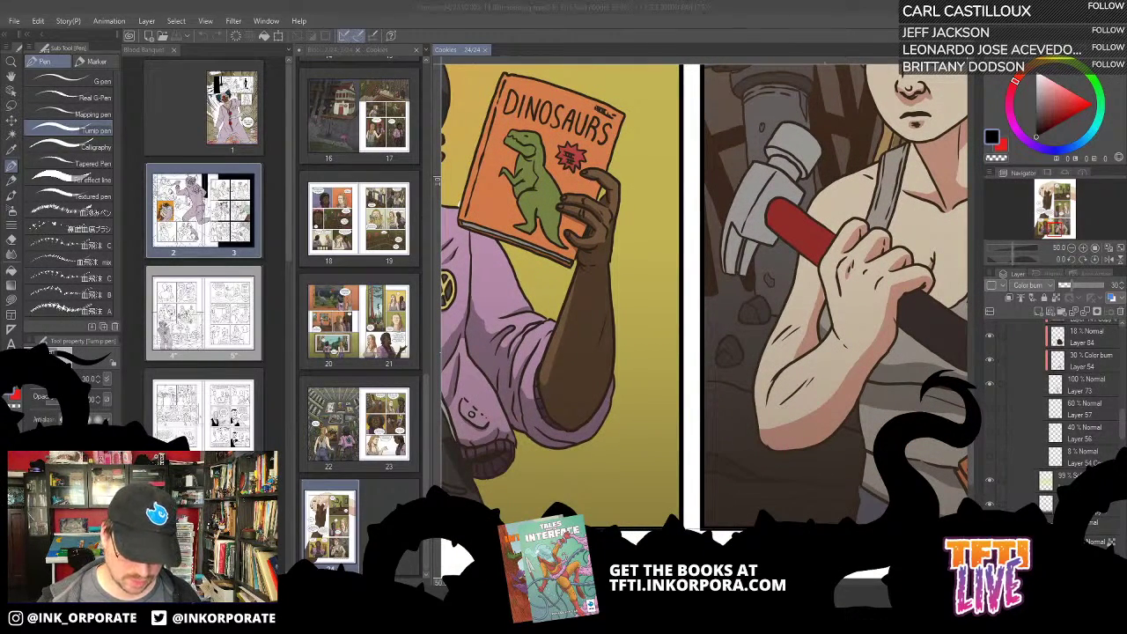
Step: Capture a rectangular snip of the DINOSAURS book and the hand holding it with Snip & Sketch
key("alt+Tab")
left_click(234, 60)
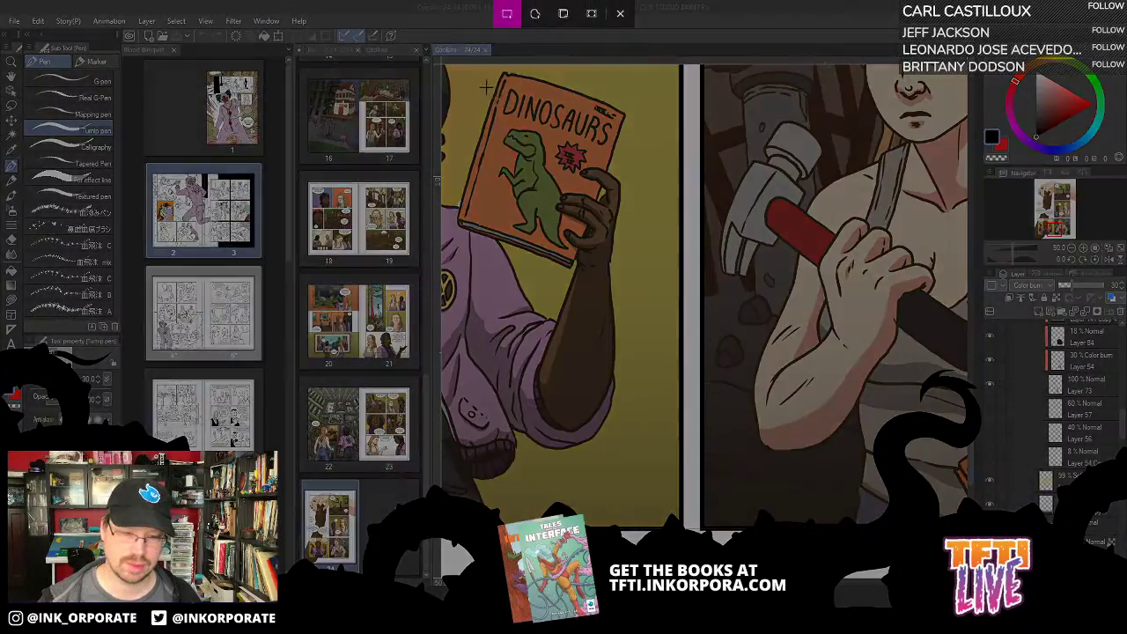
mouse_move(466, 66)
left_mouse_down()
mouse_move(656, 300)
mouse_move(645, 275)
left_mouse_up()
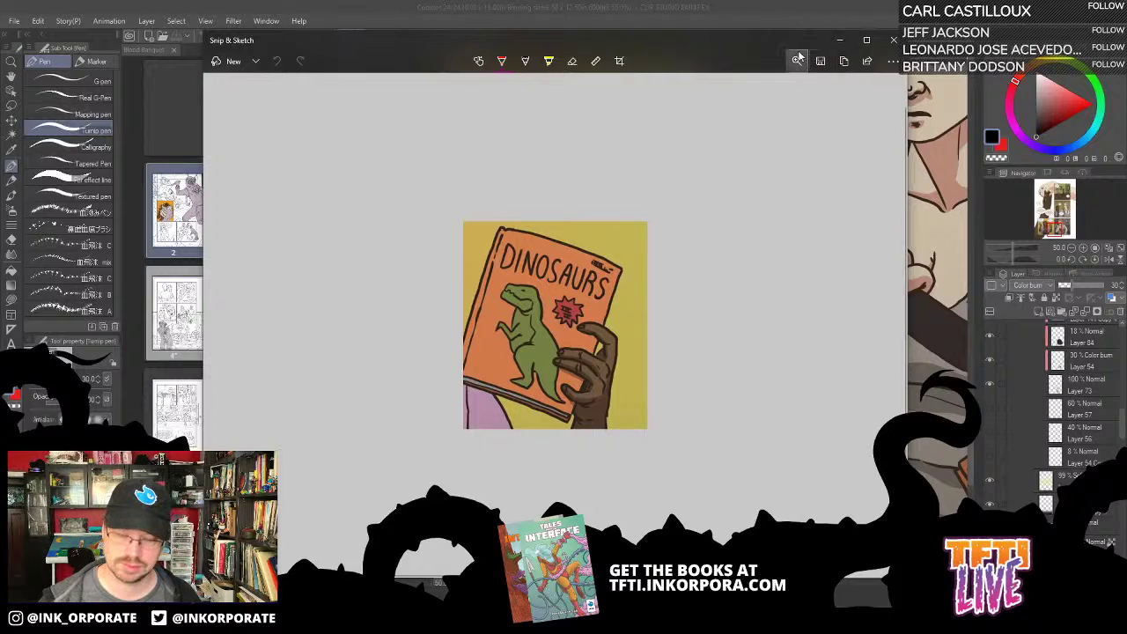
left_click(820, 18)
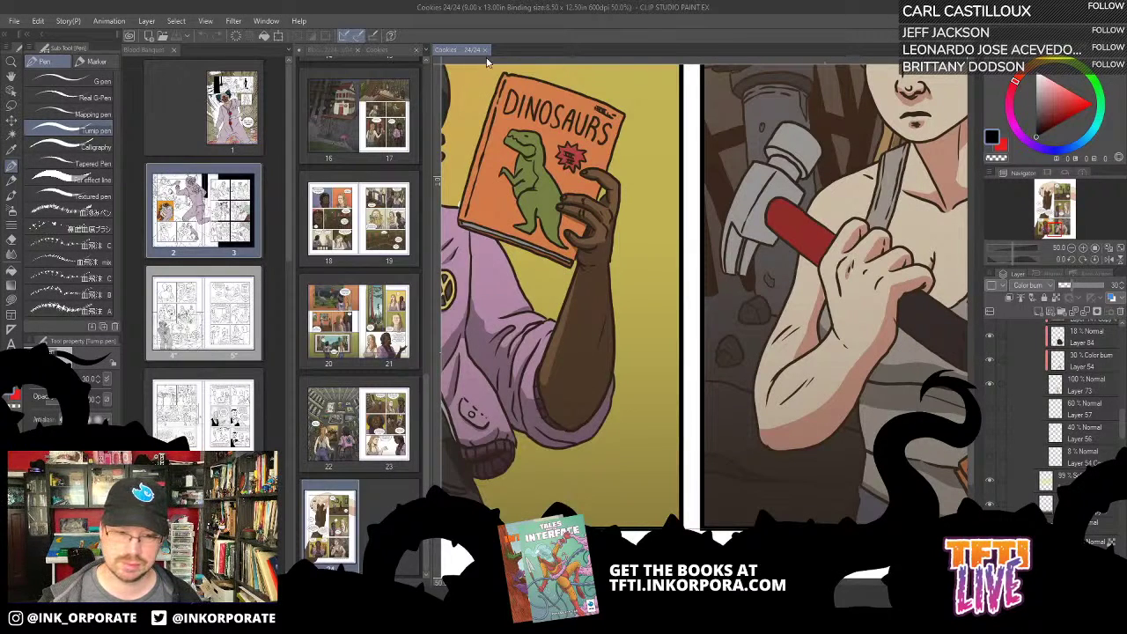
Step: Close the Cookies comic and its page 24, and return to Blood Banquet pages 4–5 with a wider canvas area
left_click(416, 50)
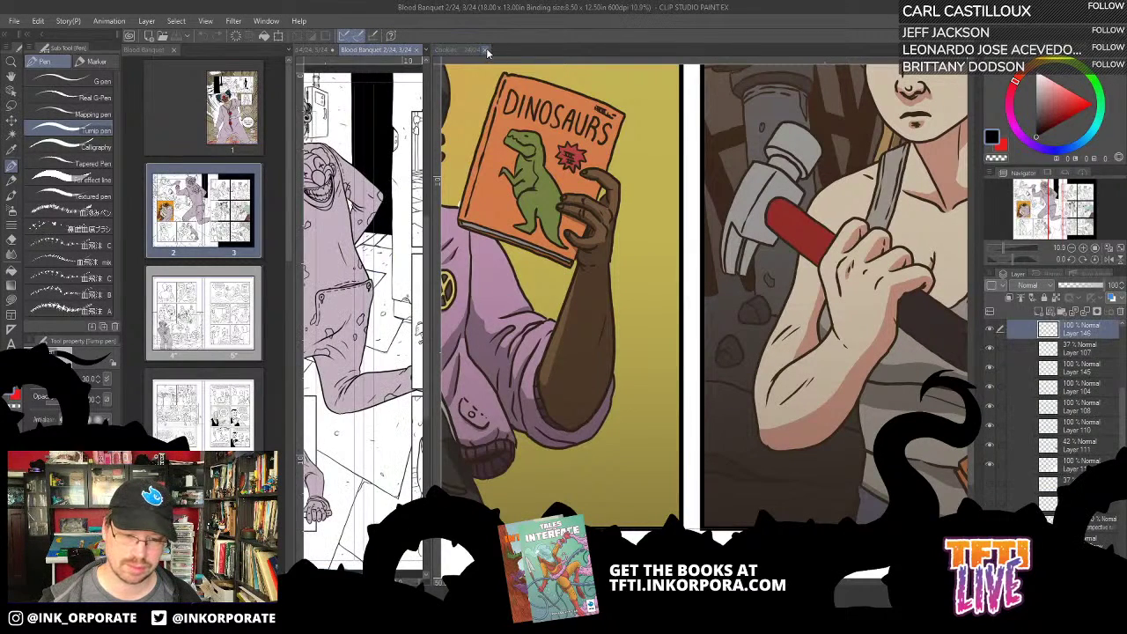
left_click(489, 50)
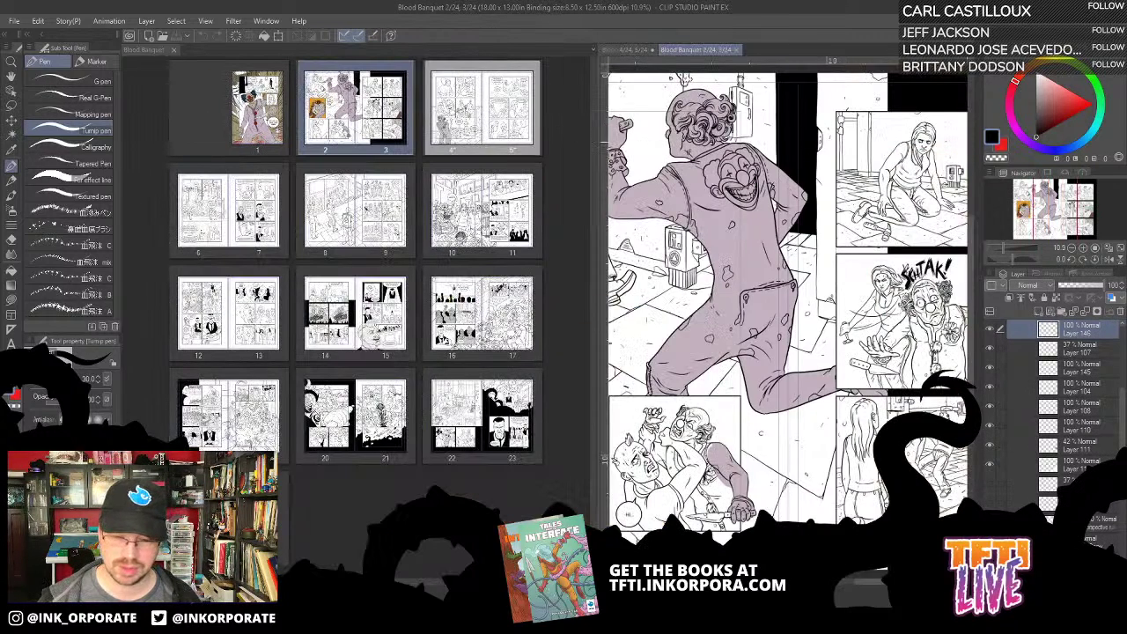
double_click(511, 80)
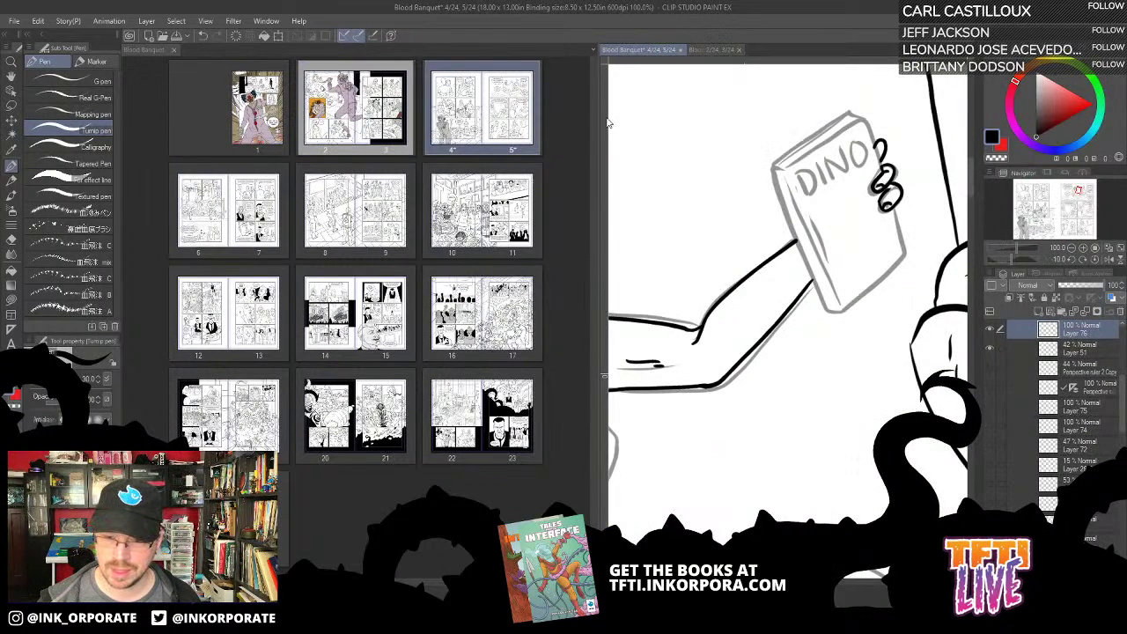
left_click_drag(597, 121, 358, 169)
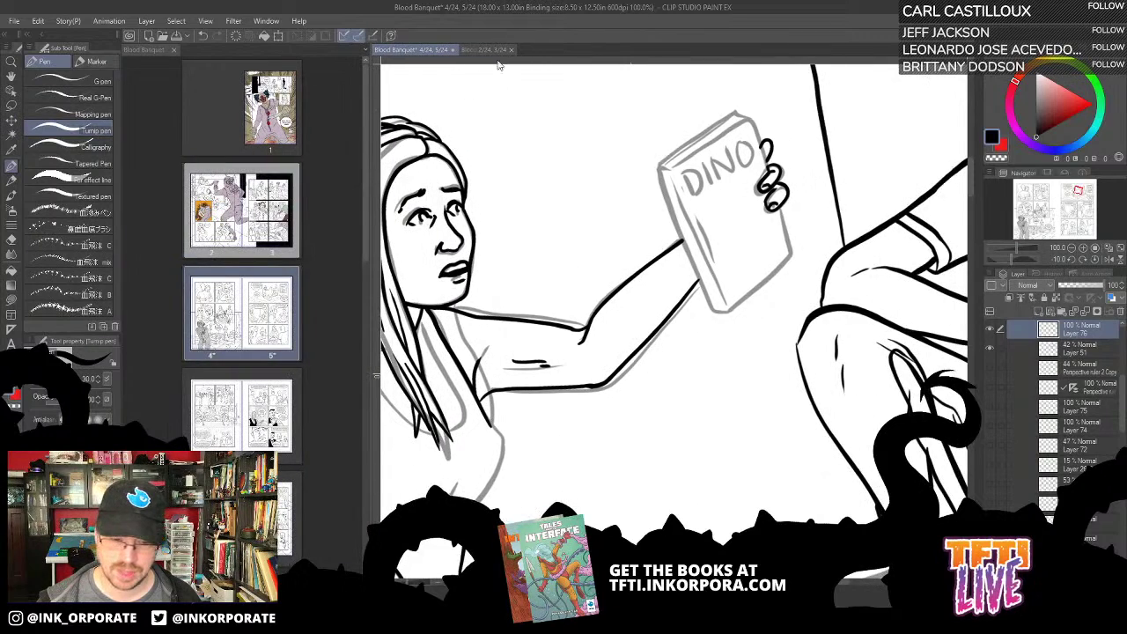
Step: Switch to the pages 2–3 spread, widen its canvas area, and check the contents of the Right page folder by toggling its visibility
left_click(471, 49)
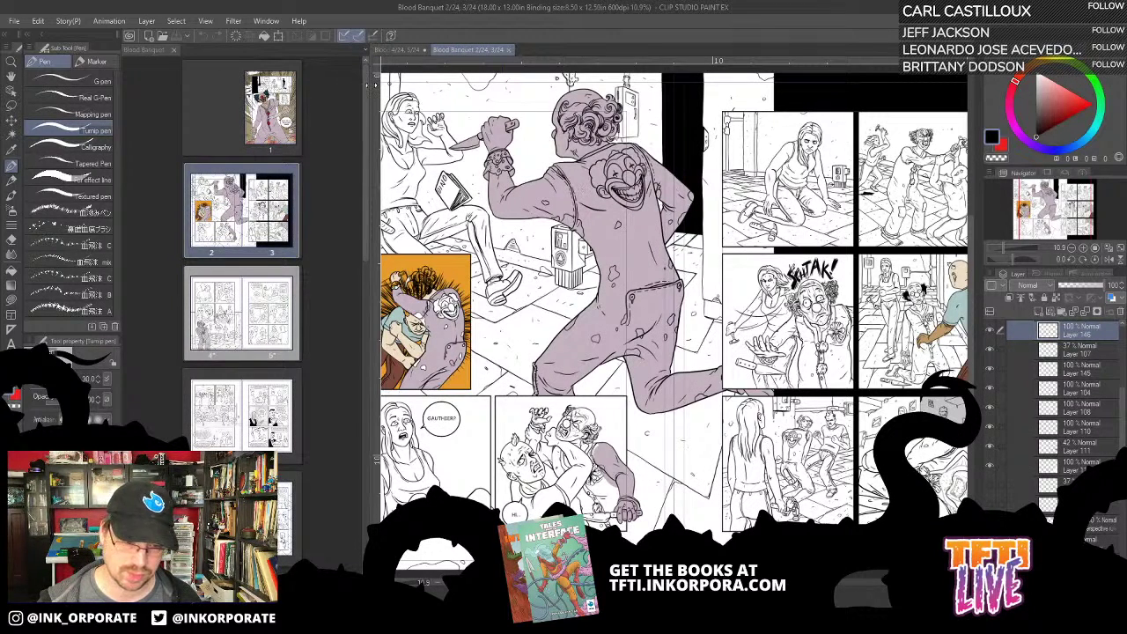
left_click_drag(368, 83, 155, 80)
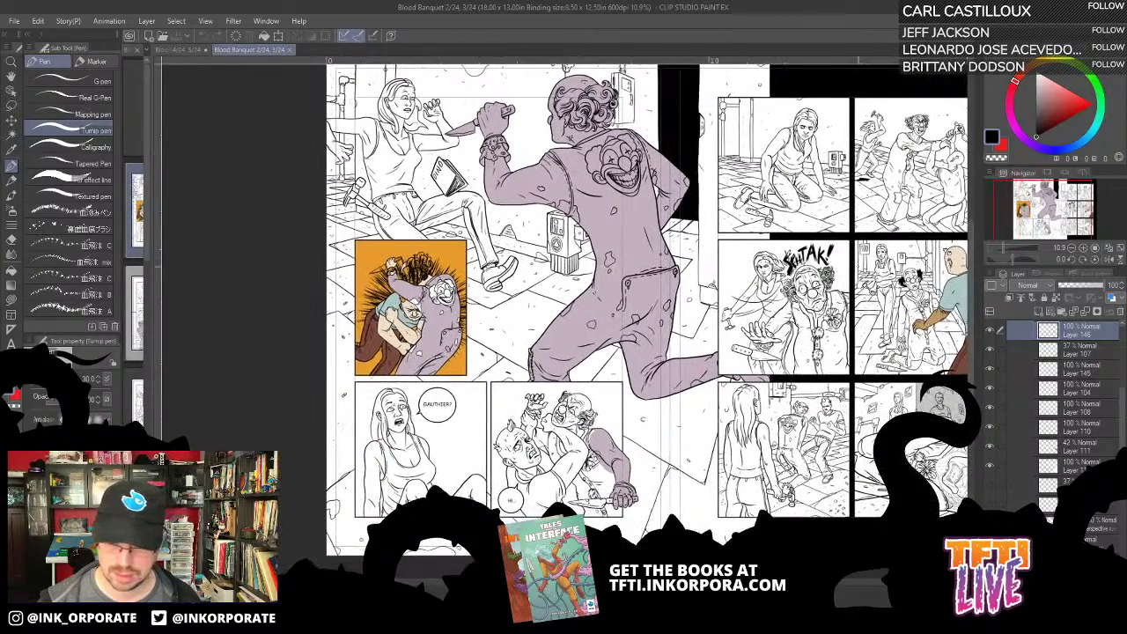
scroll(1049, 370, "up", 4)
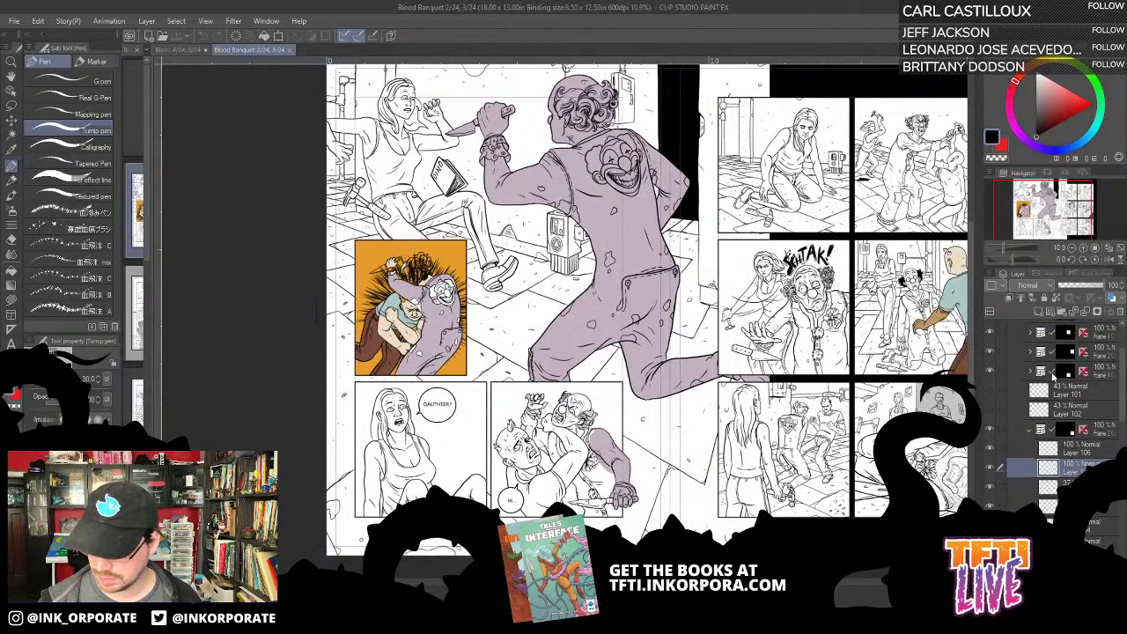
scroll(1052, 373, "up", 2)
left_click(990, 330)
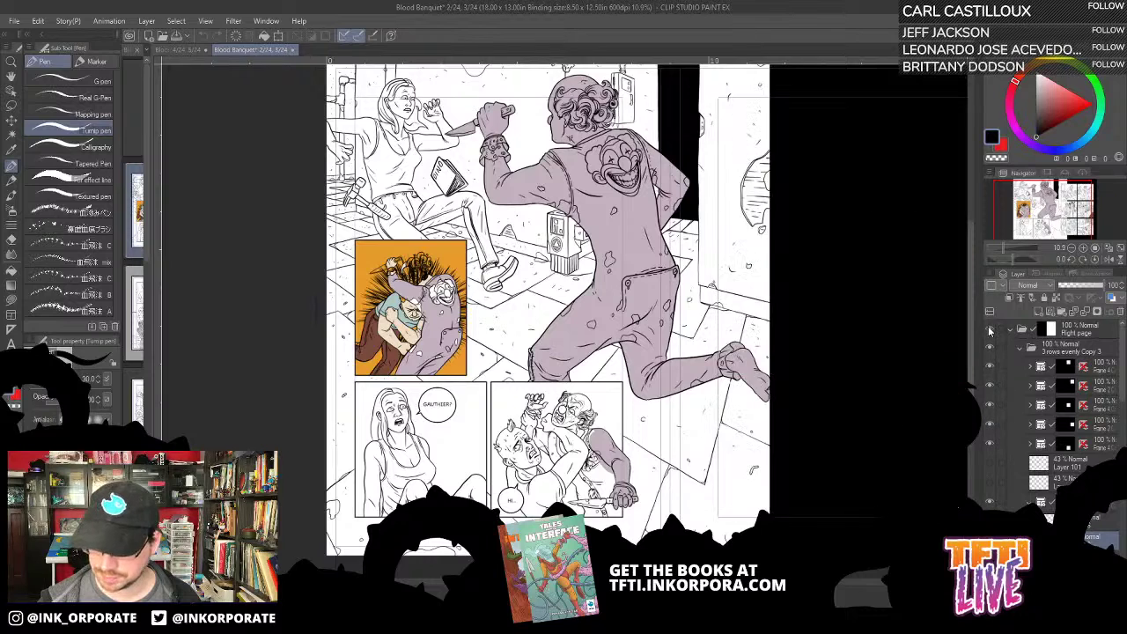
left_click(990, 329)
Step: Collapse the Right page folders and toggle Layer 113 and Folder 1 to check which holds the large panel's figures
left_click(1022, 349)
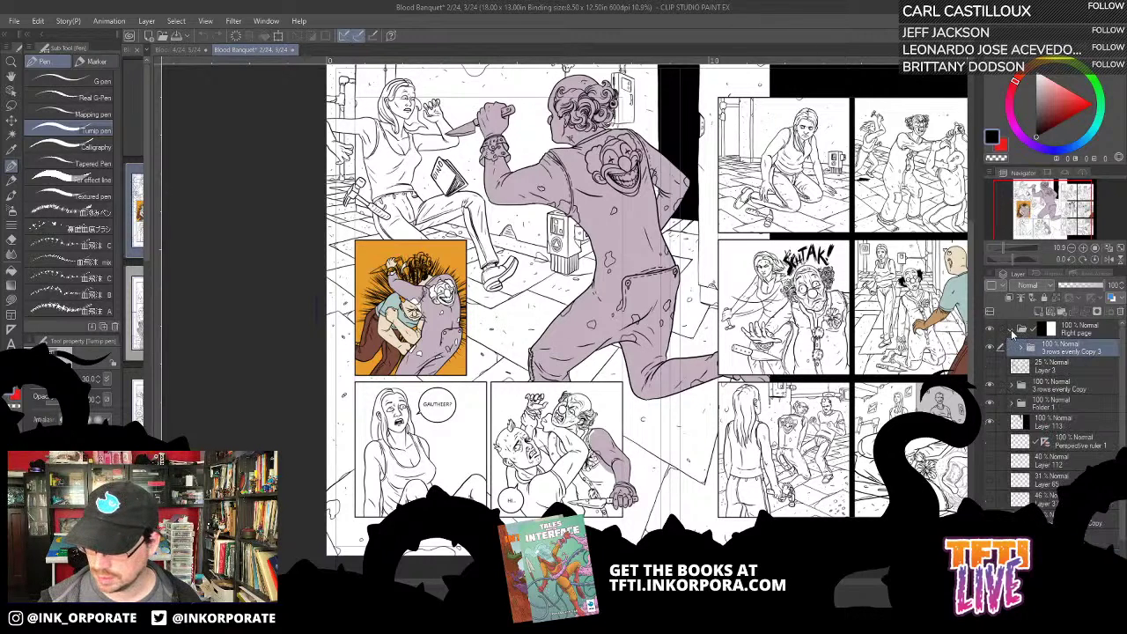
left_click(1011, 330)
left_click(989, 405)
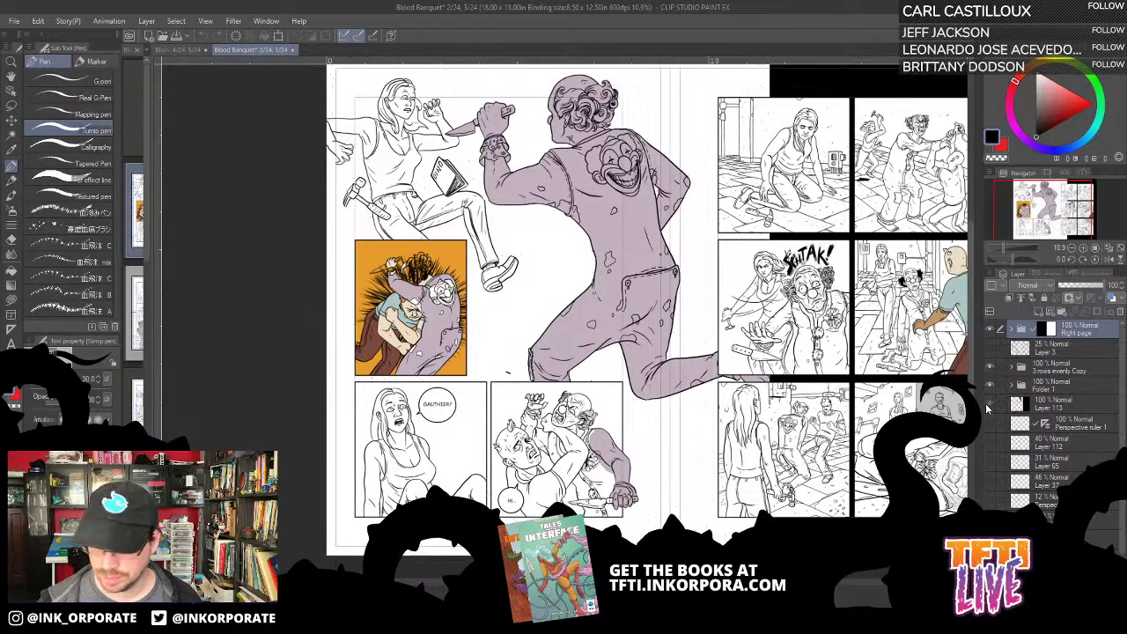
left_click(989, 404)
left_click(991, 390)
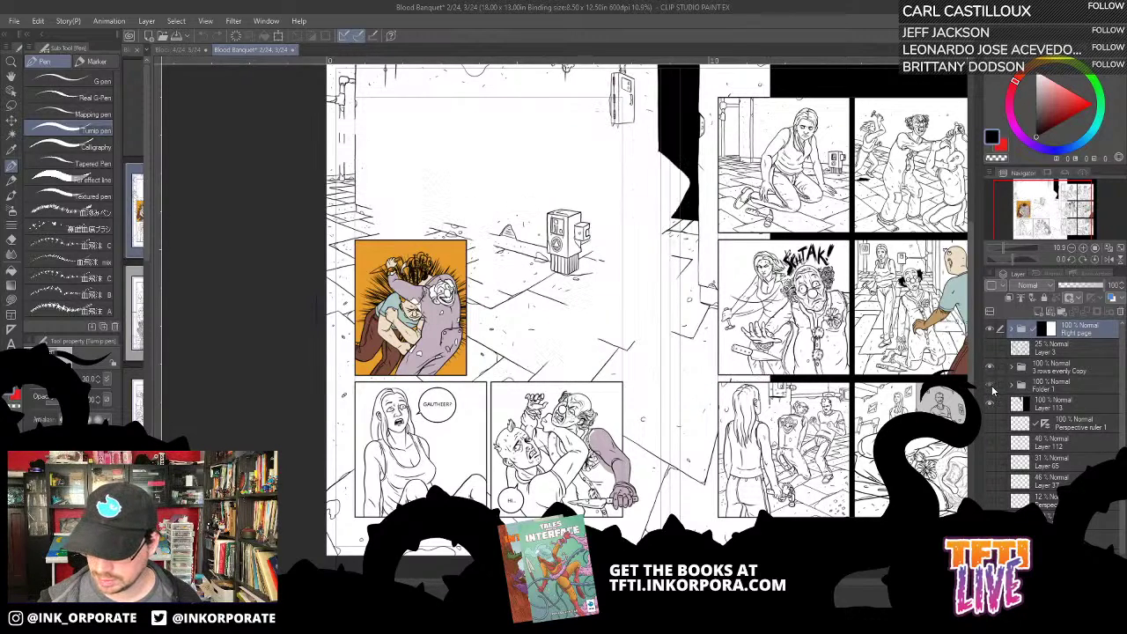
left_click(991, 389)
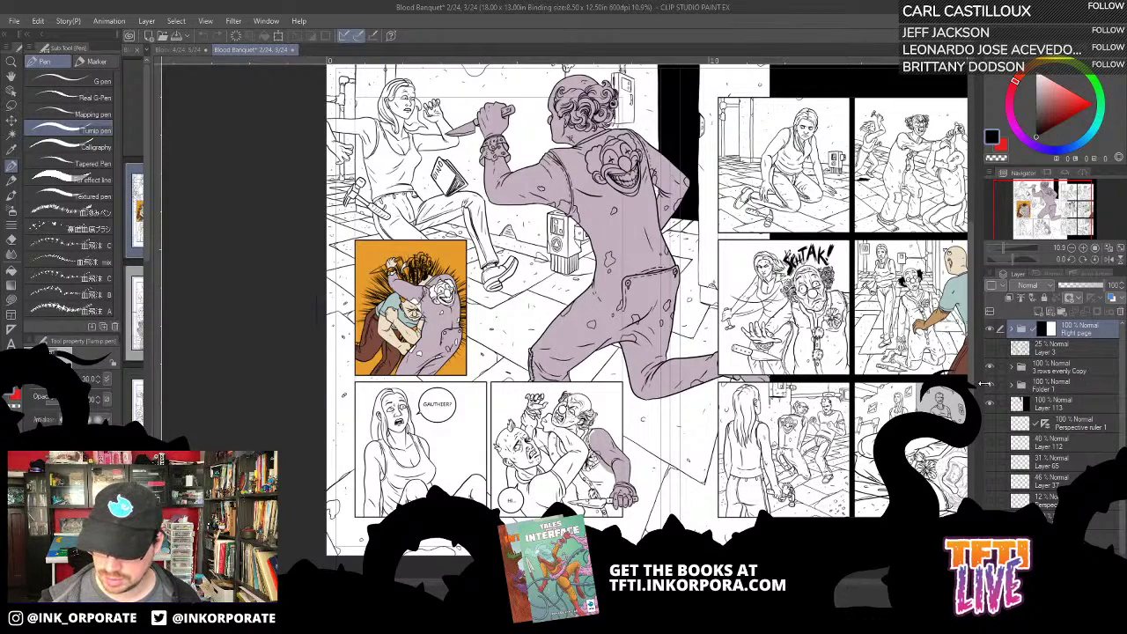
left_click(989, 386)
left_click(989, 386)
Step: Expand Folder 1, check Layer 125 by toggling its visibility, and select the layer directly below Layer 120
left_click(1013, 388)
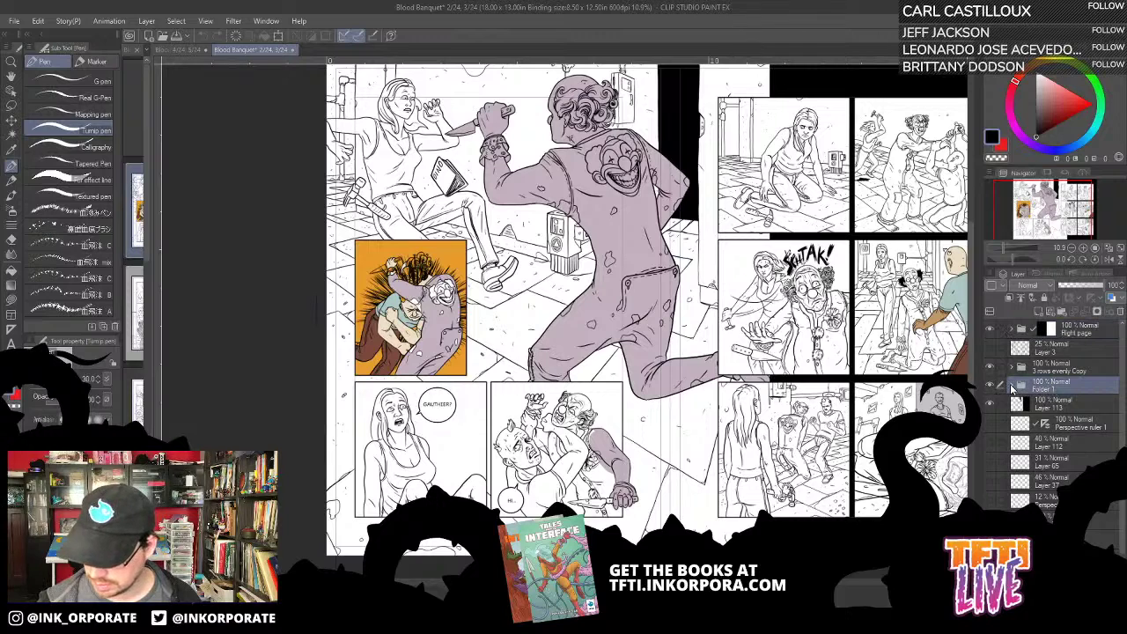
left_click(1012, 386)
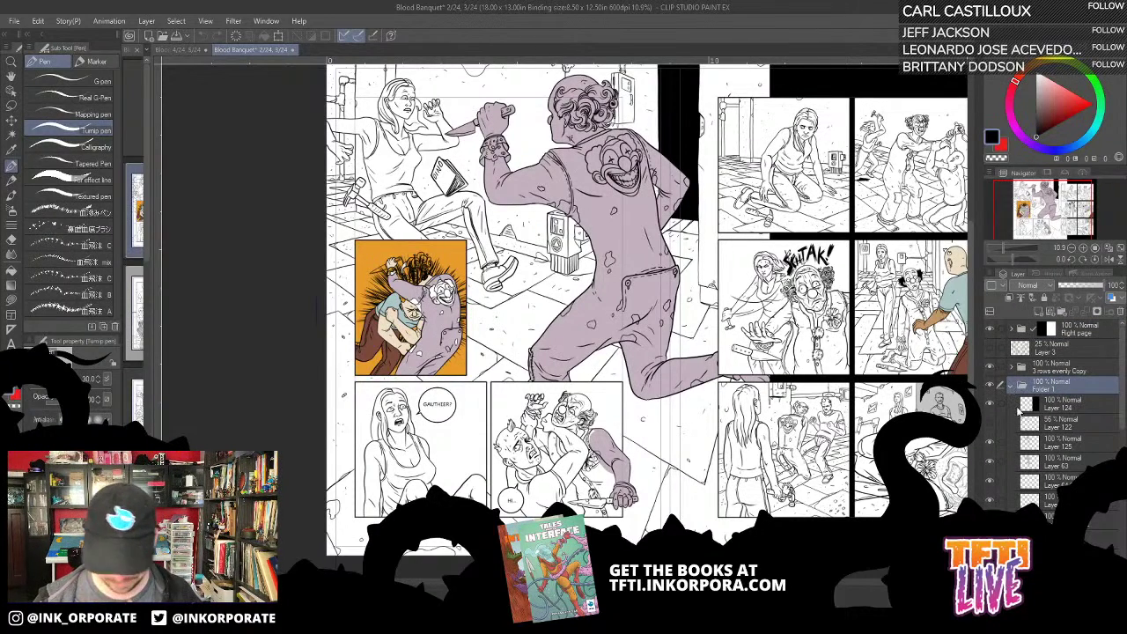
left_click(991, 440)
left_click(991, 440)
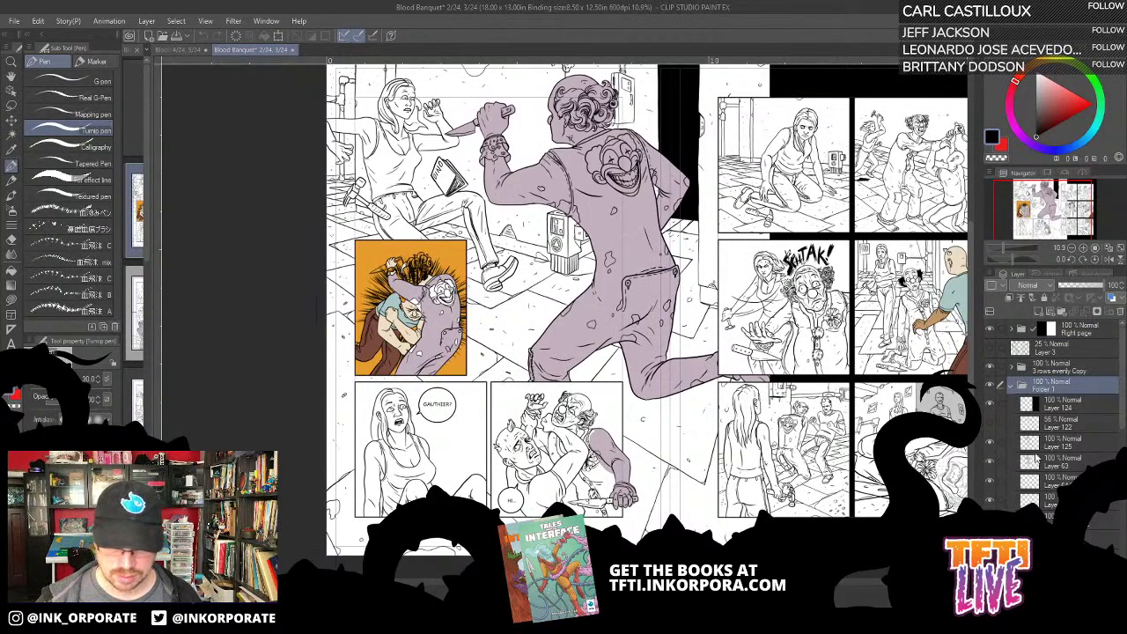
scroll(1030, 457, "down", 2)
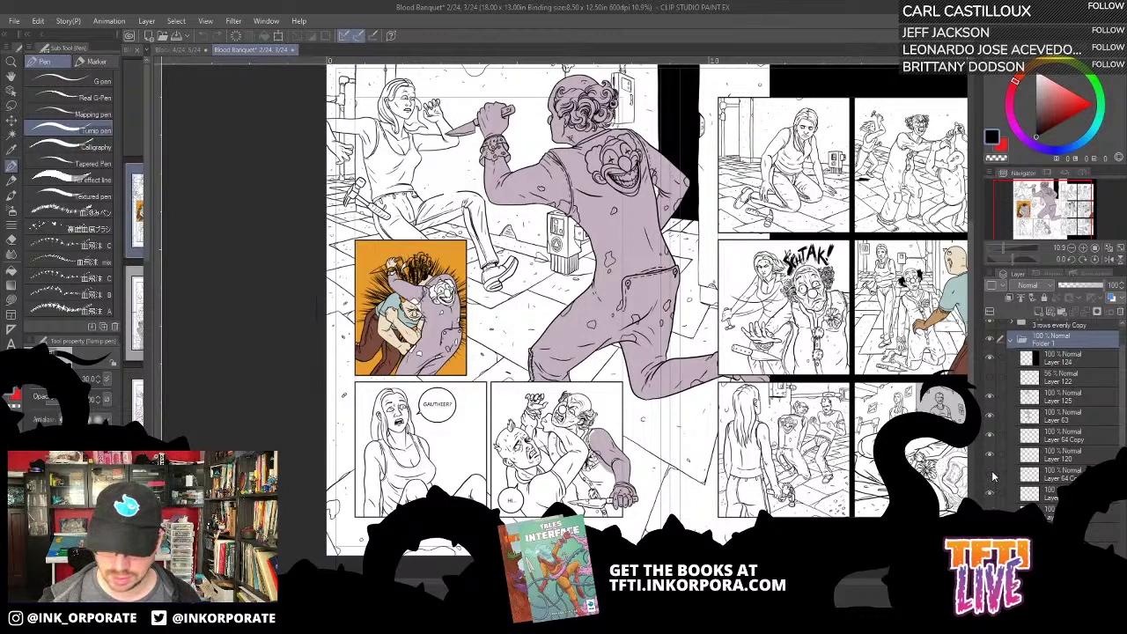
left_click(1058, 476)
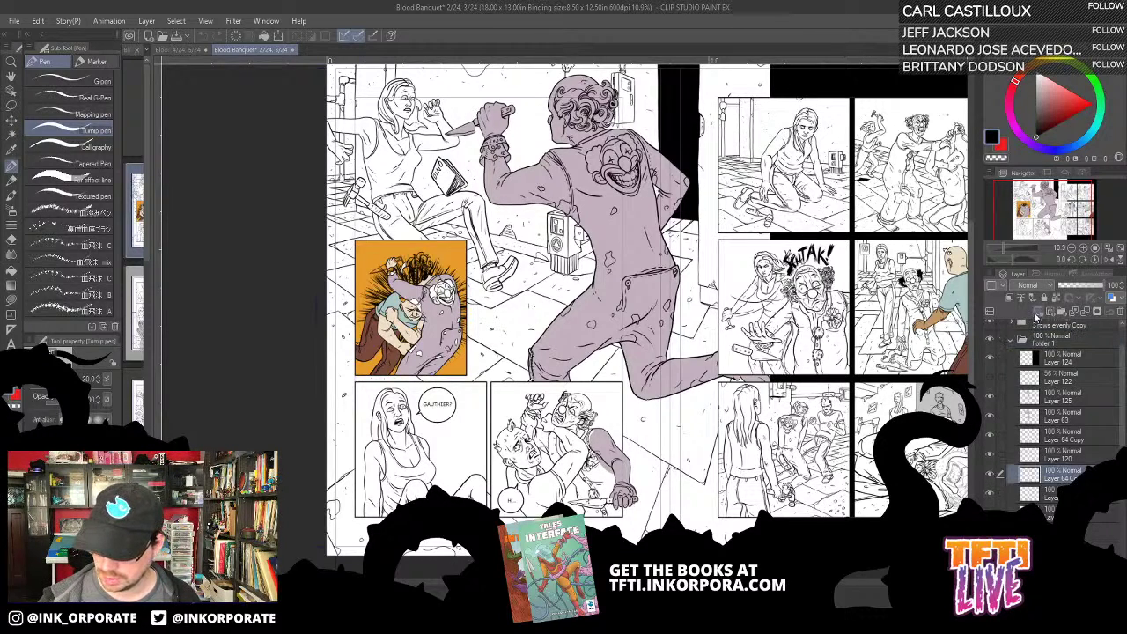
Step: Paste the DINOSAURS book reference picture as its own layer and move it from the spread's corner to beside the DINO book
key("ctrl+plus")
key("ctrl+plus")
key("ctrl+plus")
key("ctrl+plus")
key("ctrl+plus")
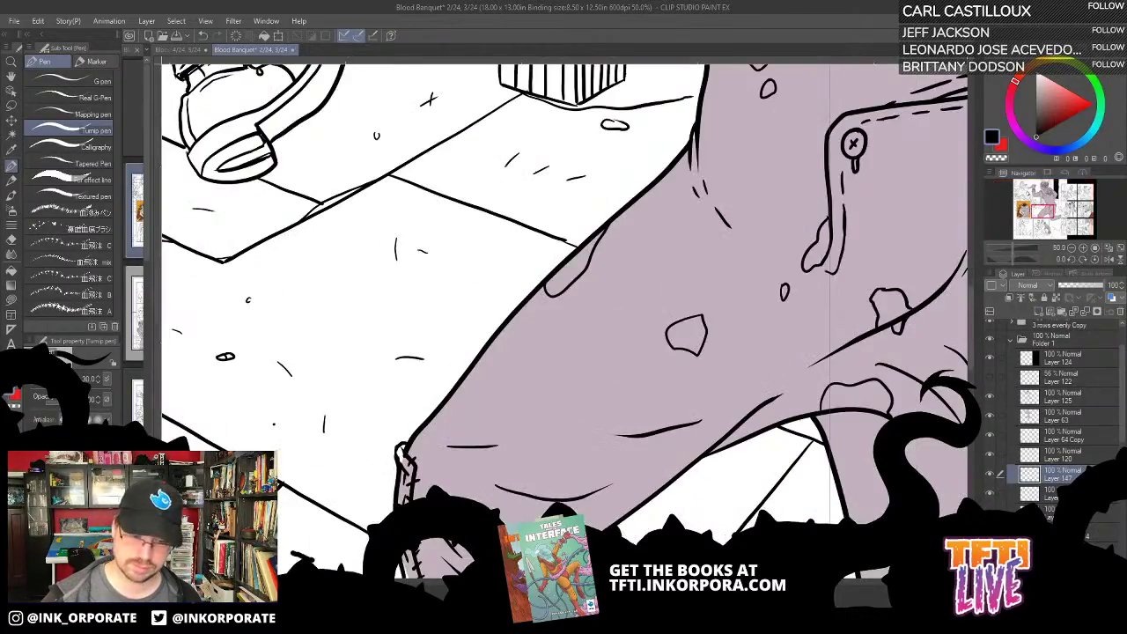
key("ctrl+minus")
key("ctrl+minus")
key("ctrl+minus")
key("ctrl+minus")
key("ctrl+minus")
key("ctrl+minus")
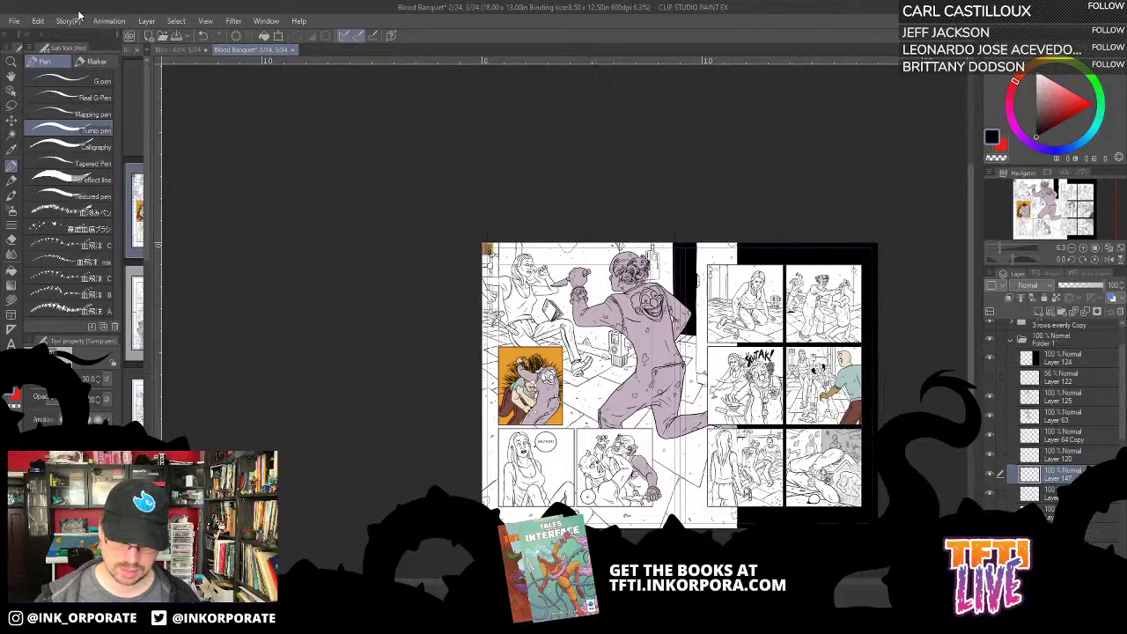
left_click(11, 119)
left_click_drag(487, 249, 564, 299)
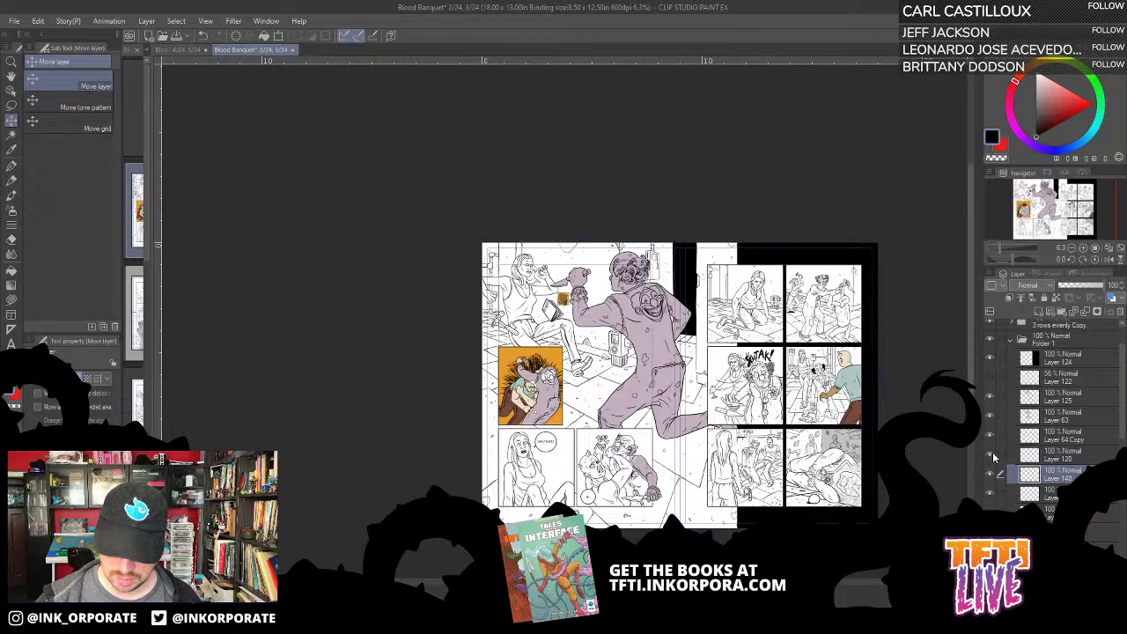
Step: Identify the book's line-art layer by toggling layer visibility, and erase the DINO title from the cover with the Hard eraser
left_click(1051, 494)
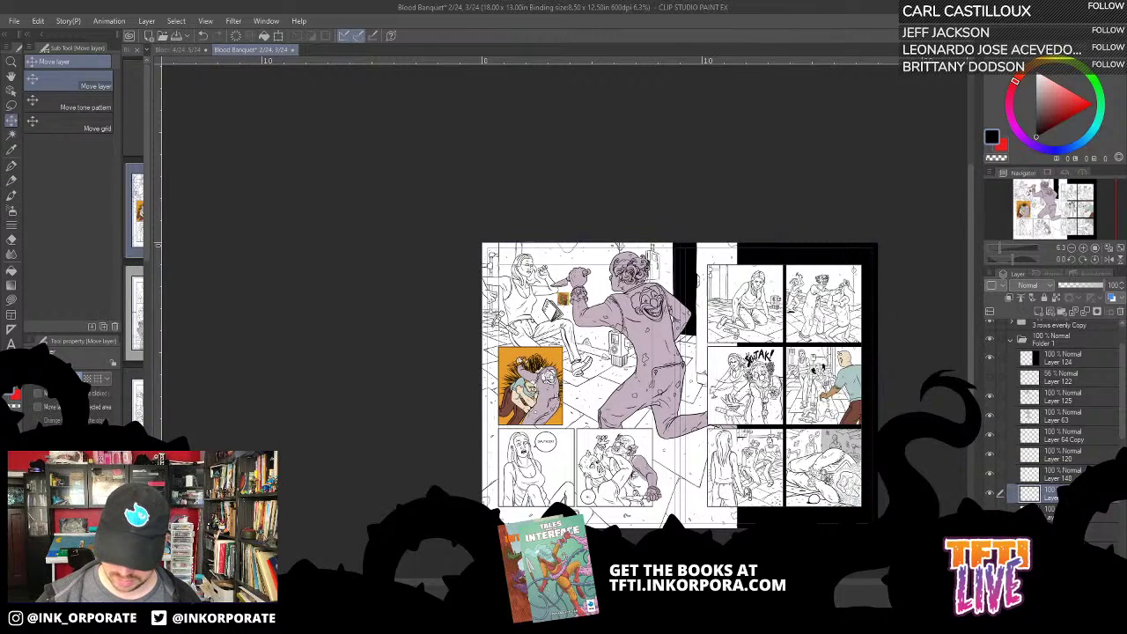
key("ctrl+plus")
key("ctrl+plus")
key("ctrl+plus")
key("ctrl+plus")
key("ctrl+plus")
key("ctrl+plus")
key("ctrl+plus")
left_click_drag(624, 151, 761, 323)
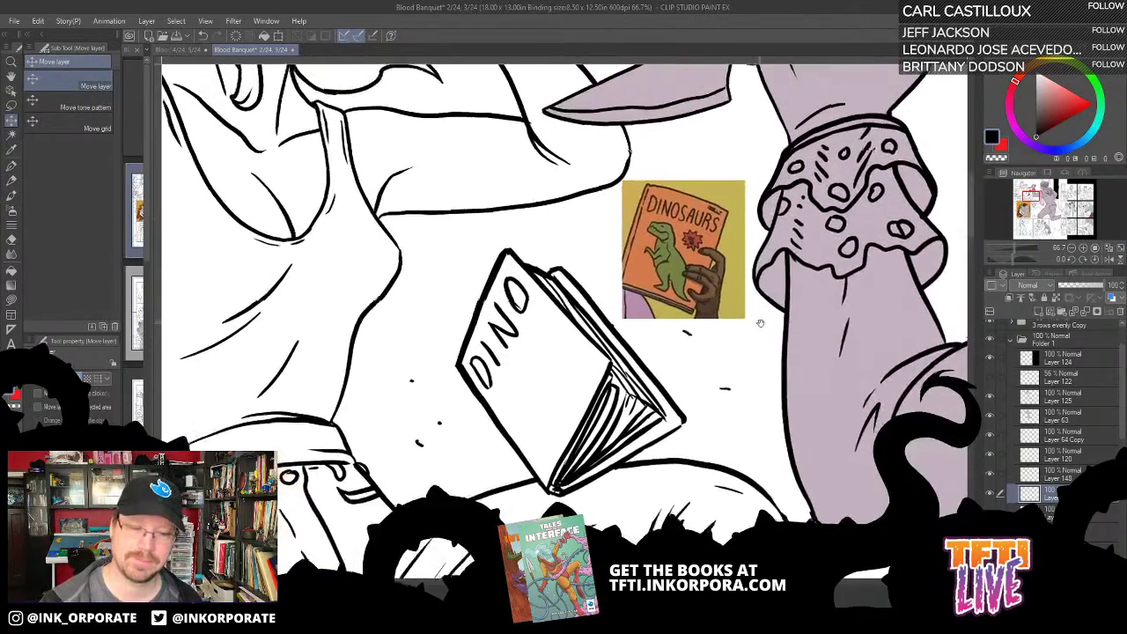
key("asciicircum")
key("asciicircum")
key("asciicircum")
key("asciicircum")
key("asciicircum")
key("asciicircum")
key("asciicircum")
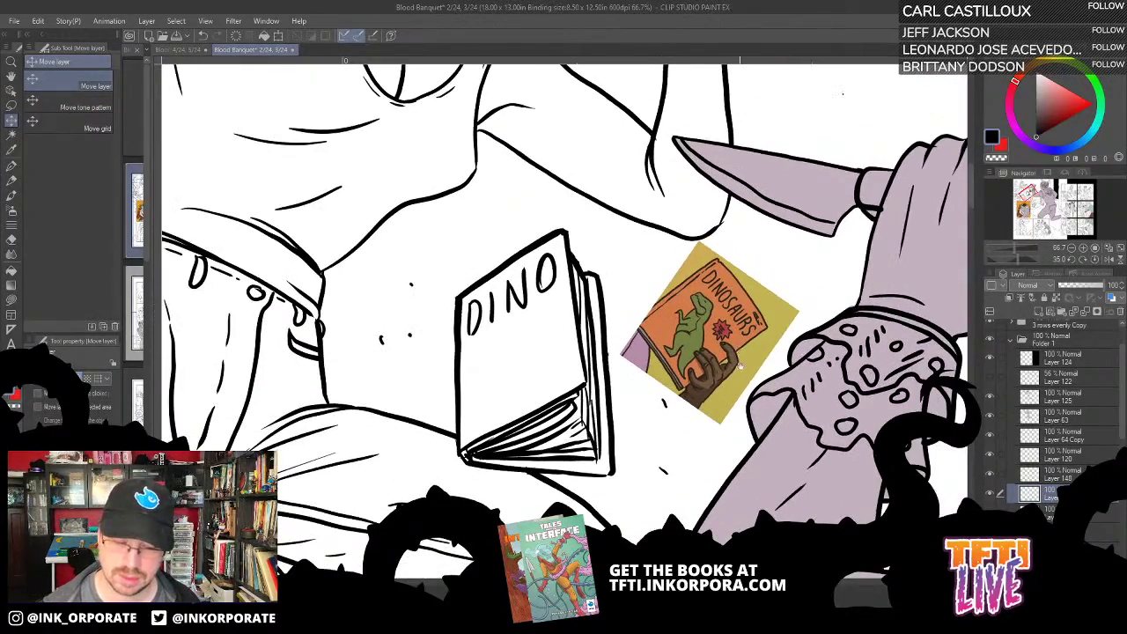
left_click_drag(741, 366, 851, 281)
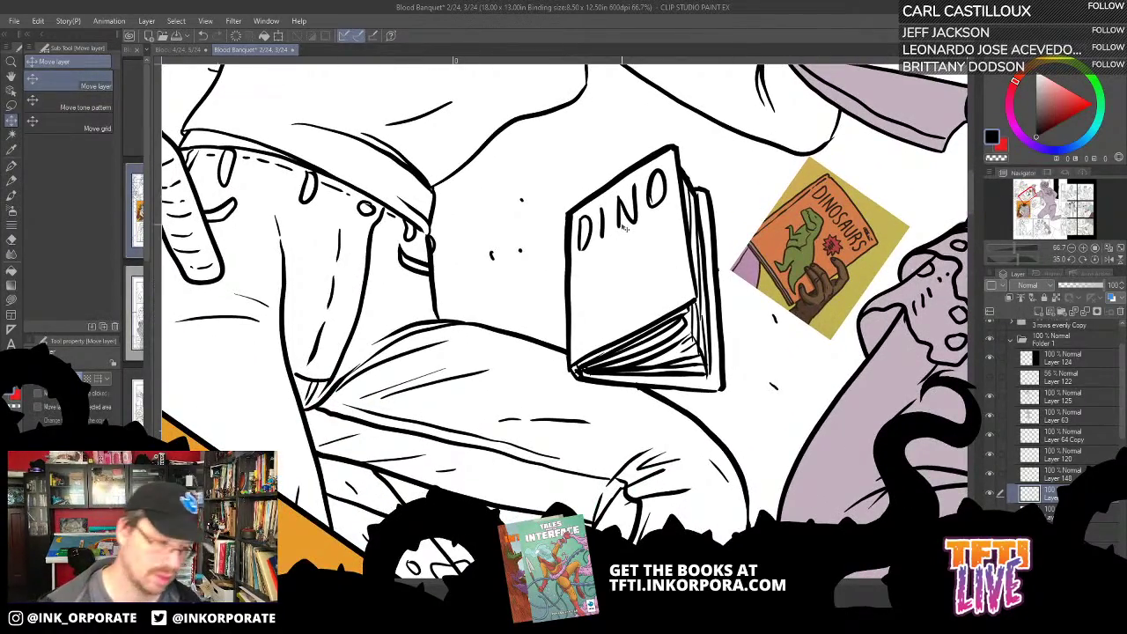
left_click(11, 238)
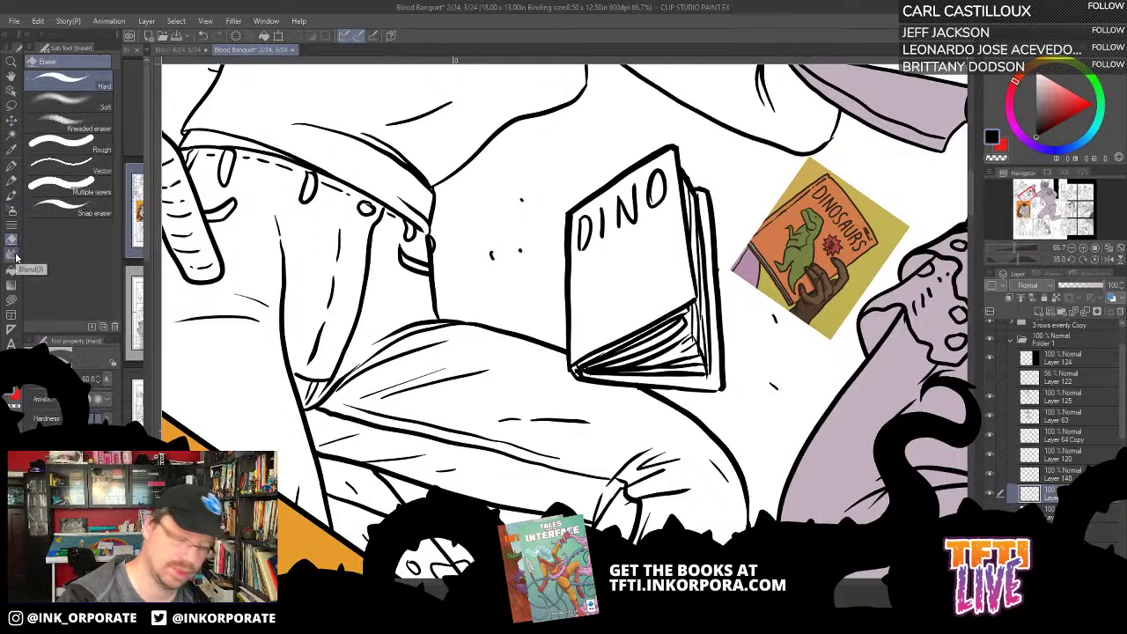
left_click(990, 494)
left_click(990, 494)
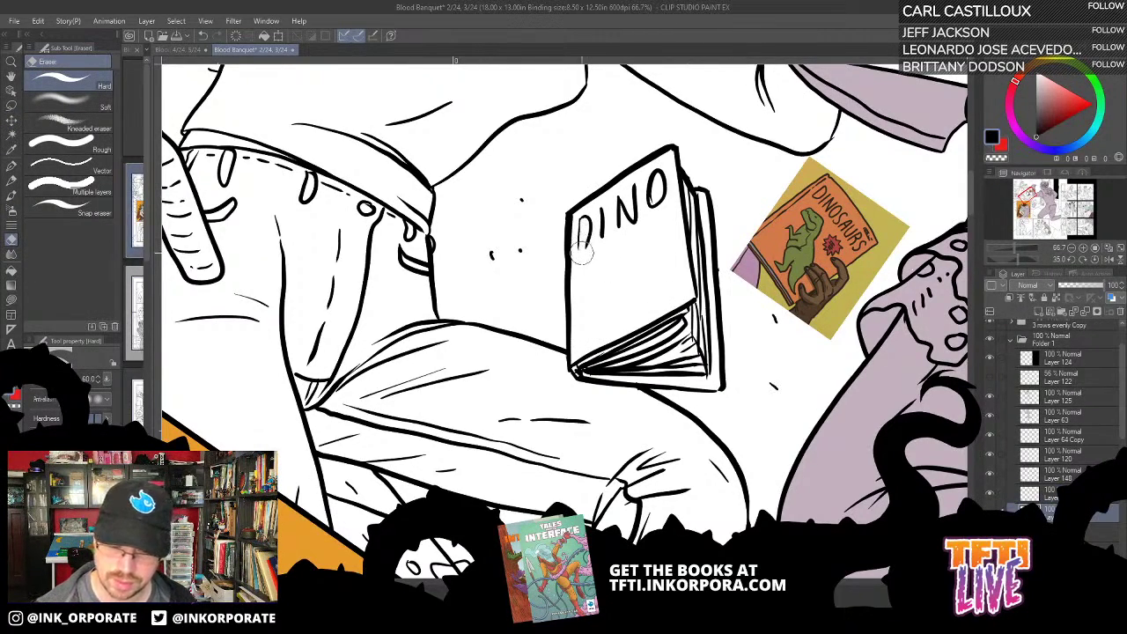
mouse_move(581, 253)
left_mouse_down()
mouse_move(662, 172)
mouse_move(658, 197)
mouse_move(586, 245)
mouse_move(656, 174)
mouse_move(592, 213)
mouse_move(589, 230)
mouse_move(637, 190)
mouse_move(660, 214)
mouse_move(661, 170)
mouse_move(642, 221)
left_mouse_up()
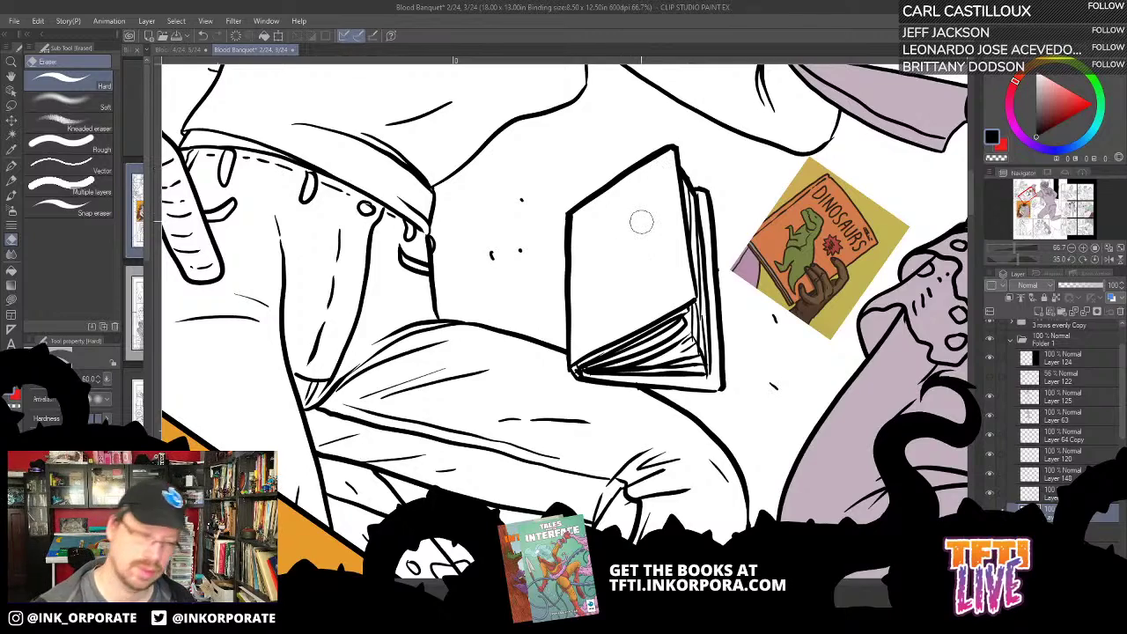
Step: With the Turnip pen, try lettering DIN along the cover's upper edge, and undo back to the first stroke of the D
left_click(11, 164)
left_click_drag(738, 201, 832, 211)
key("minus")
key("minus")
key("minus")
left_click_drag(663, 224, 675, 270)
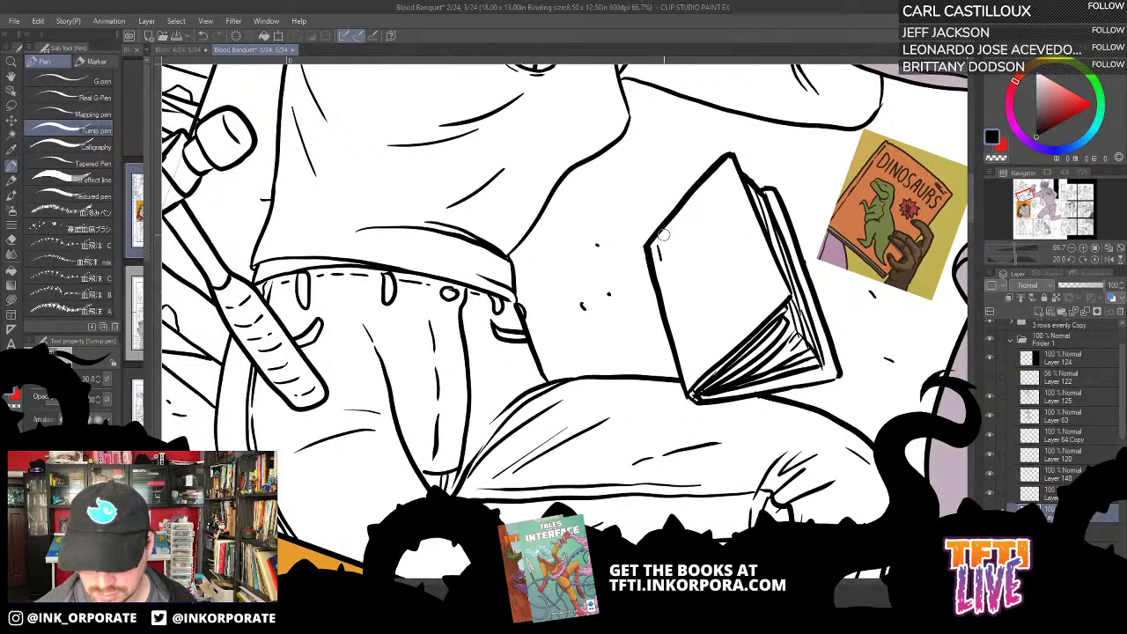
left_click_drag(659, 256, 696, 219)
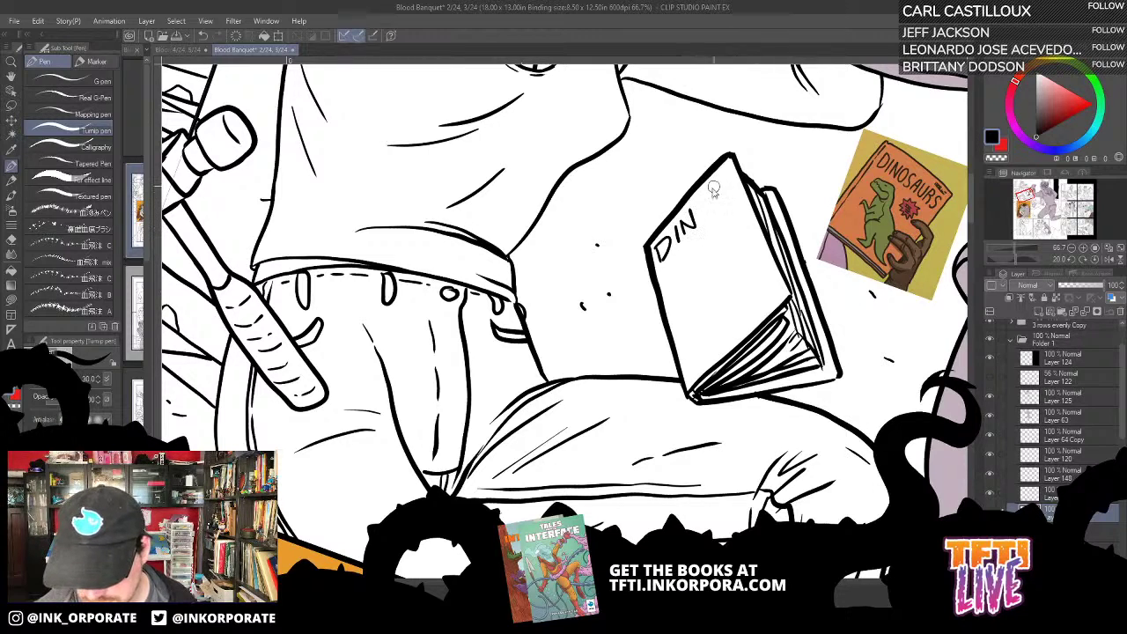
key("ctrl+z")
key("ctrl+z")
key("ctrl+z")
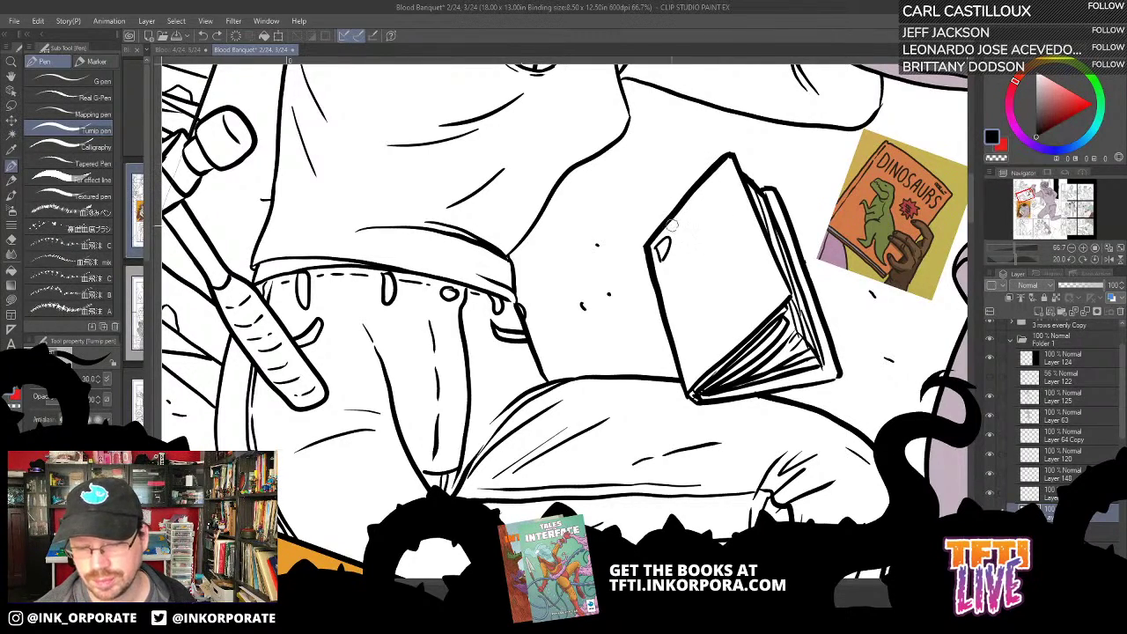
key("ctrl+z")
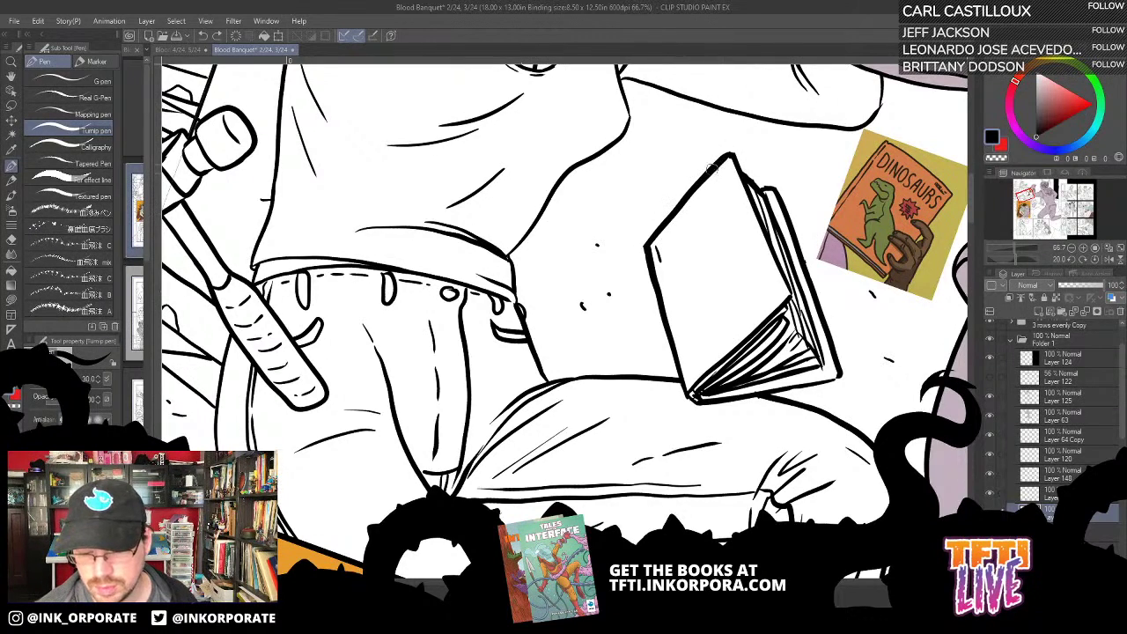
Step: Try lettering DINO in smaller letters along the cover's upper edge, and undo the letters back to the D
mouse_move(659, 245)
left_mouse_down()
mouse_move(669, 235)
mouse_move(674, 245)
mouse_move(660, 260)
left_mouse_up()
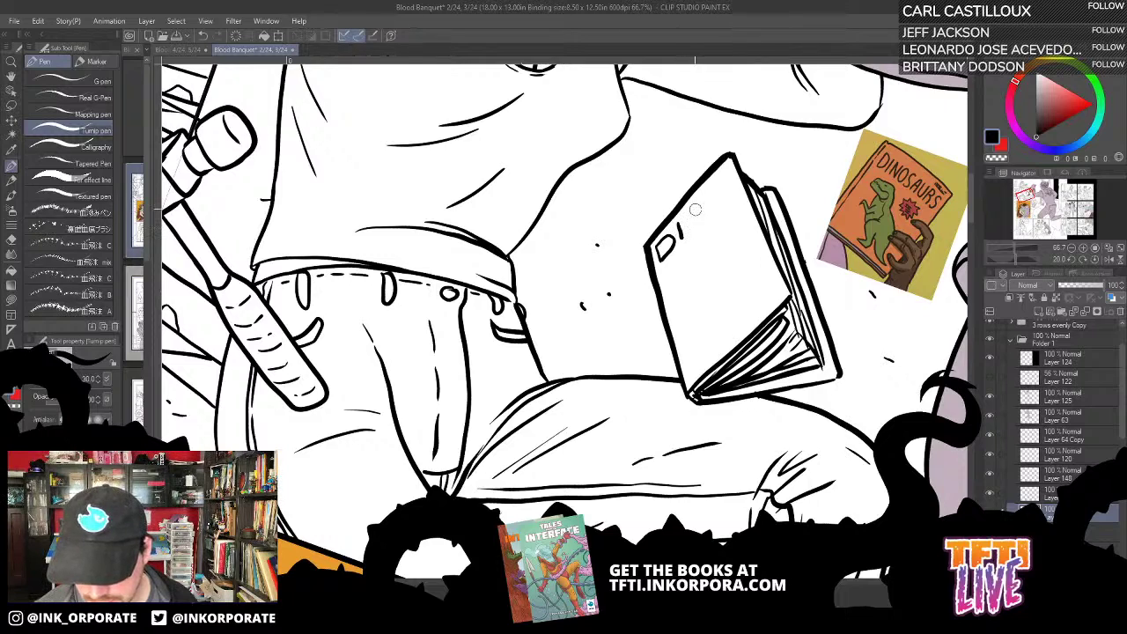
mouse_move(682, 227)
left_mouse_down()
mouse_move(679, 246)
mouse_move(710, 218)
mouse_move(708, 205)
mouse_move(713, 220)
mouse_move(733, 182)
mouse_move(712, 175)
left_mouse_up()
key("ctrl+z")
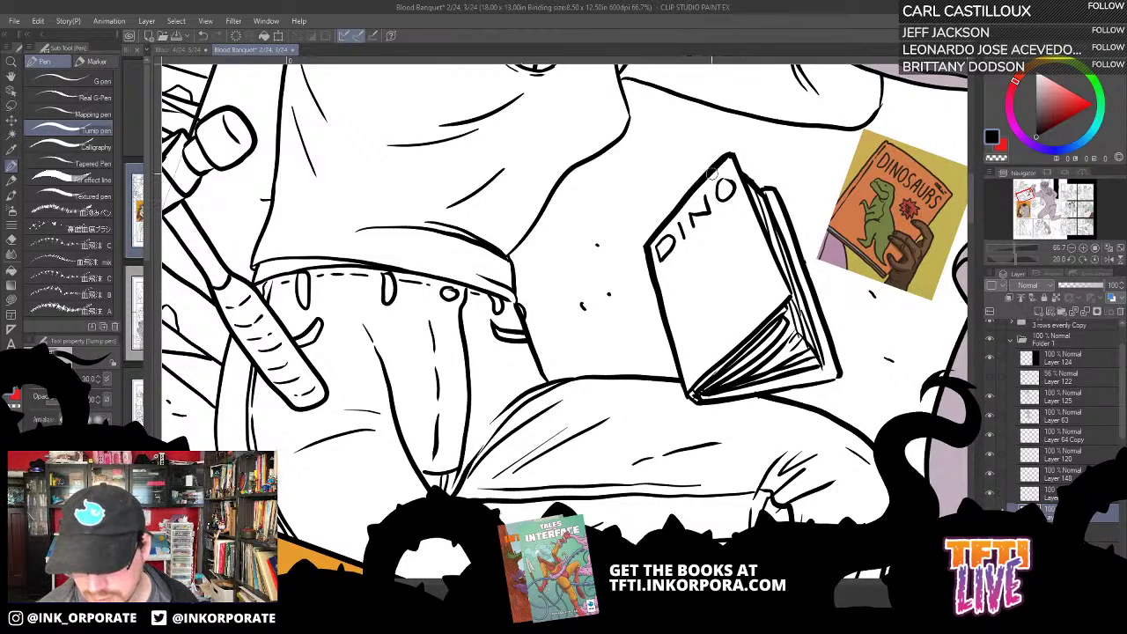
key("ctrl+z")
key("ctrl+z")
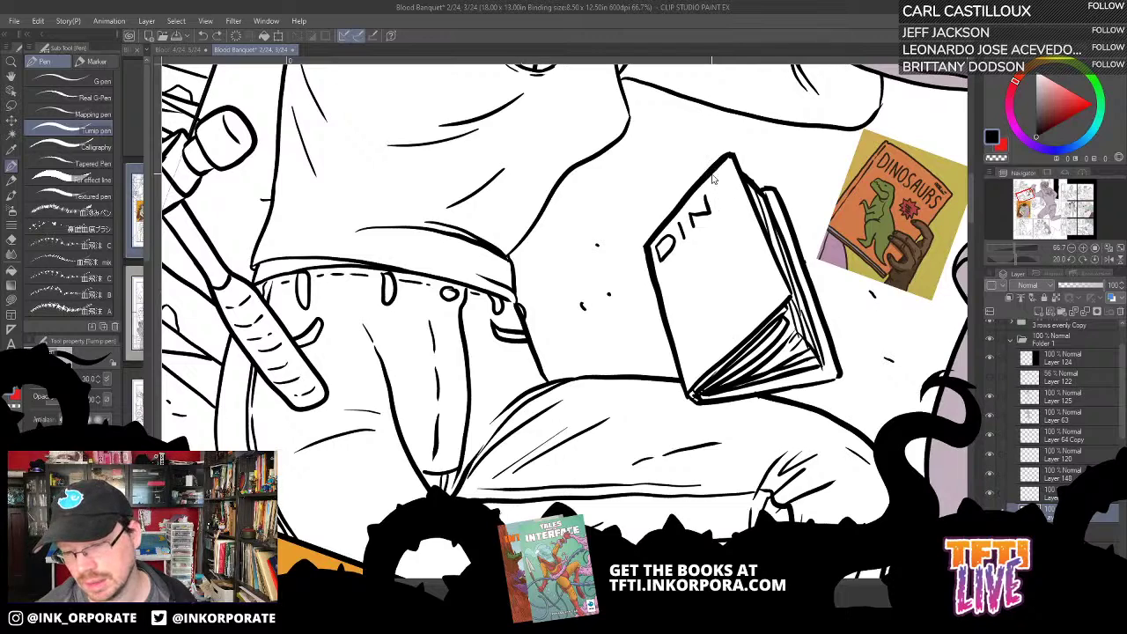
key("ctrl+z")
key("ctrl+z")
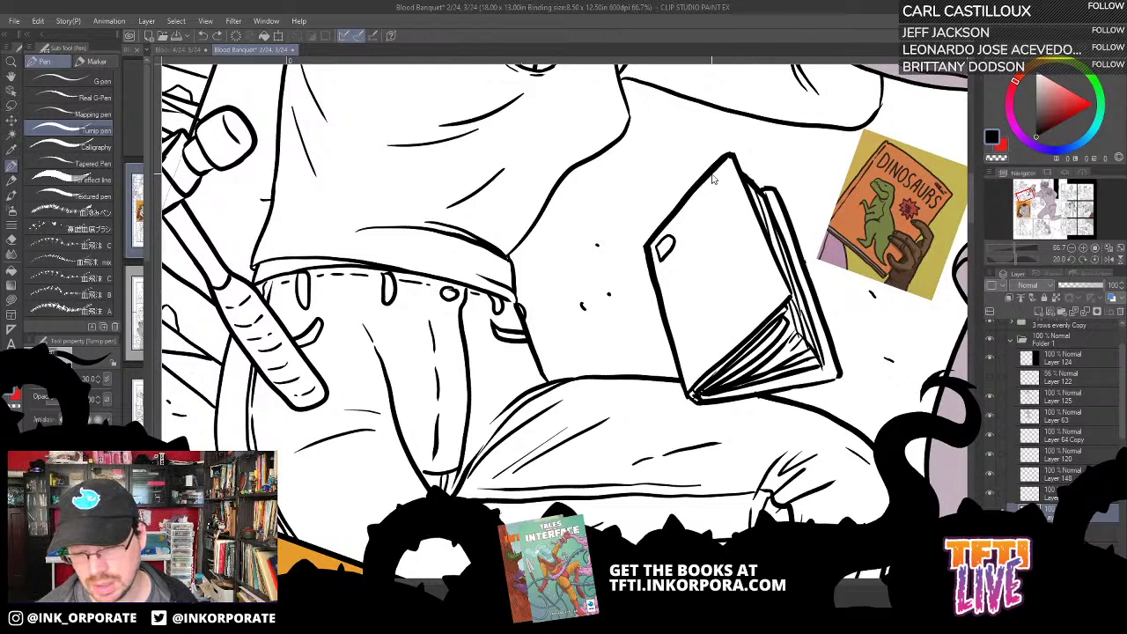
Step: Letter the title DINOS along the upper edge of the book cover, undoing and redrawing unsatisfactory strokes
mouse_move(662, 241)
left_mouse_down()
mouse_move(672, 247)
mouse_move(661, 261)
mouse_move(669, 235)
mouse_move(654, 250)
mouse_move(661, 258)
left_mouse_up()
key("ctrl+z")
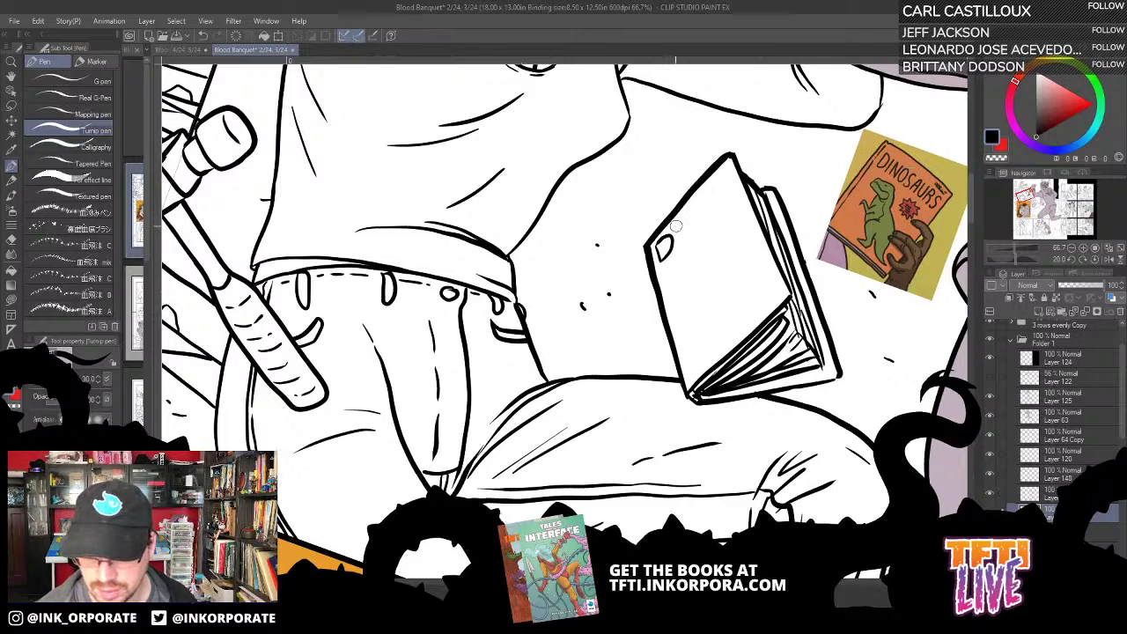
mouse_move(677, 232)
left_mouse_down()
mouse_move(683, 250)
mouse_move(702, 224)
mouse_move(701, 199)
mouse_move(707, 219)
mouse_move(697, 199)
mouse_move(705, 208)
mouse_move(733, 185)
mouse_move(724, 198)
mouse_move(733, 166)
mouse_move(728, 202)
left_mouse_up()
key("ctrl+z")
key("ctrl+z")
key("ctrl+z")
key("ctrl+z")
key("ctrl+z")
key("ctrl+z")
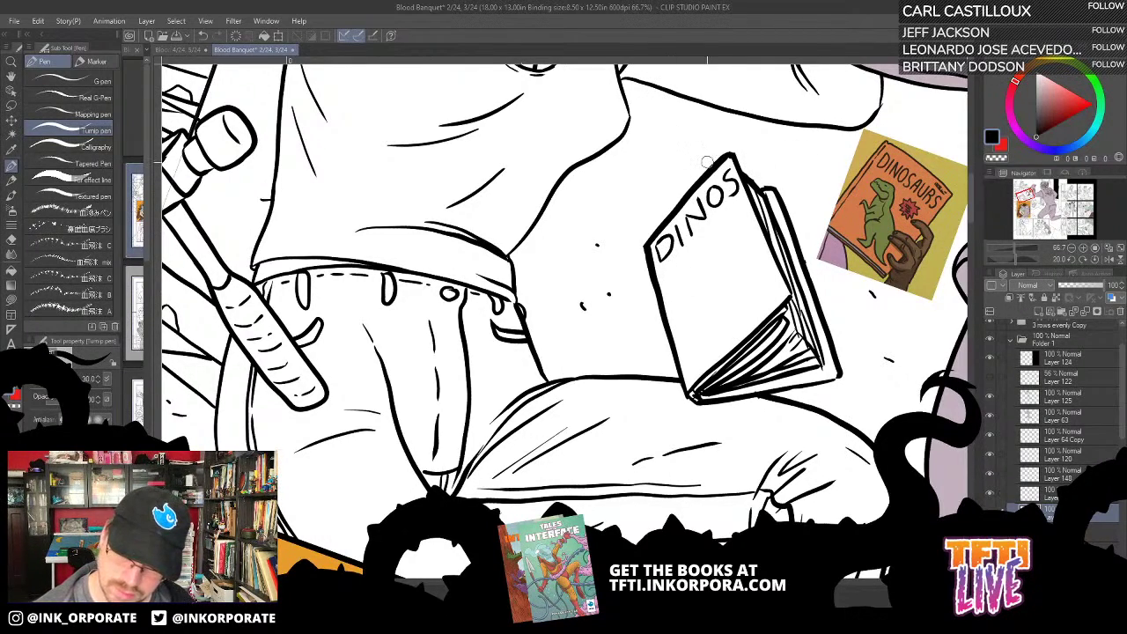
Step: Rework the D of the DINOS title, undoing the first correction and redrawing the letter's outline
mouse_move(665, 249)
left_mouse_down()
mouse_move(663, 259)
mouse_move(673, 229)
mouse_move(664, 264)
left_mouse_up()
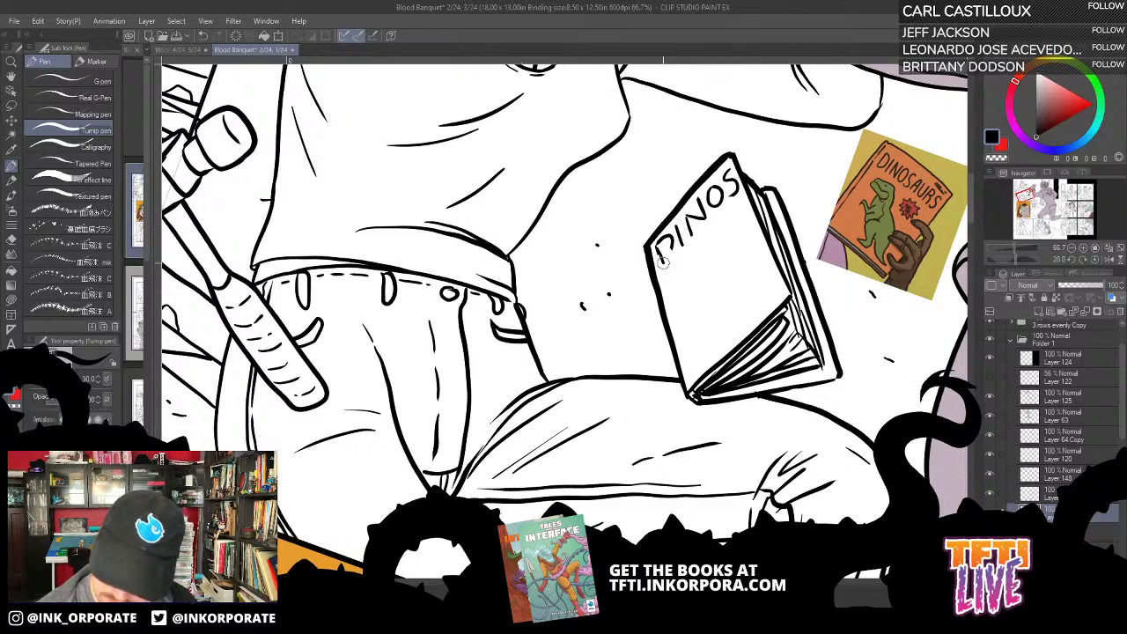
key("ctrl+z")
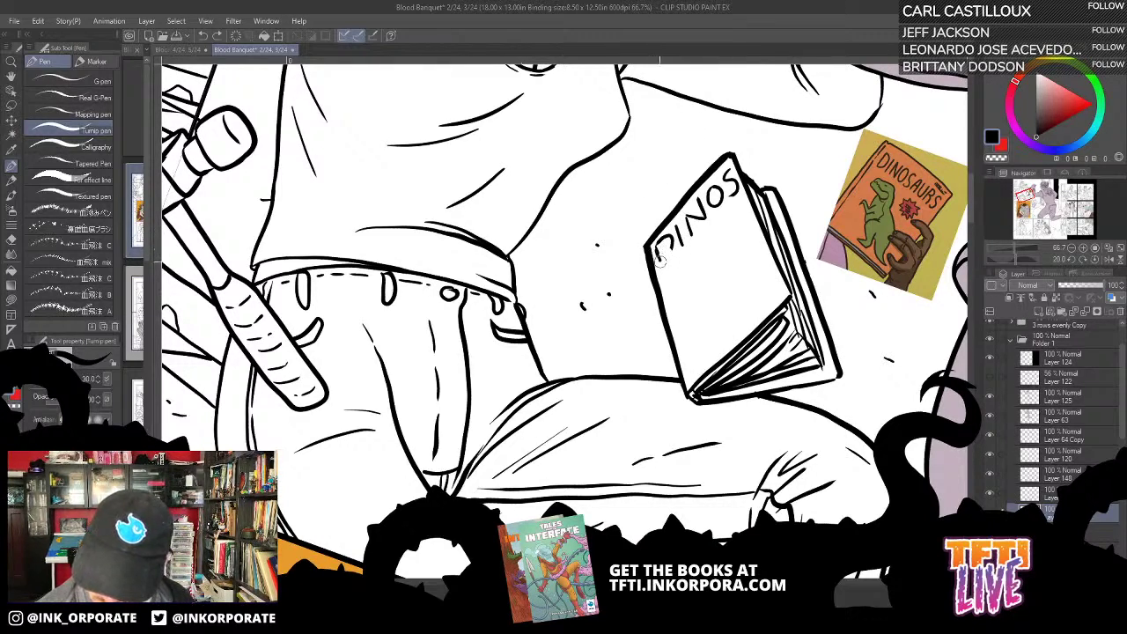
mouse_move(659, 264)
left_mouse_down()
mouse_move(676, 248)
mouse_move(669, 235)
left_mouse_up()
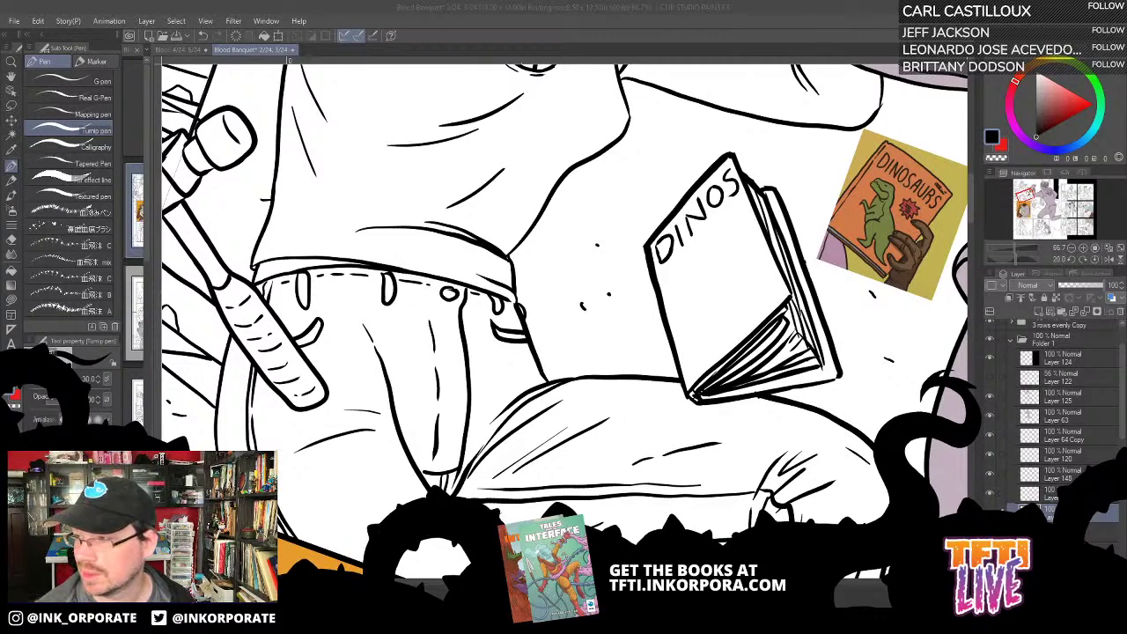
left_click(743, 28)
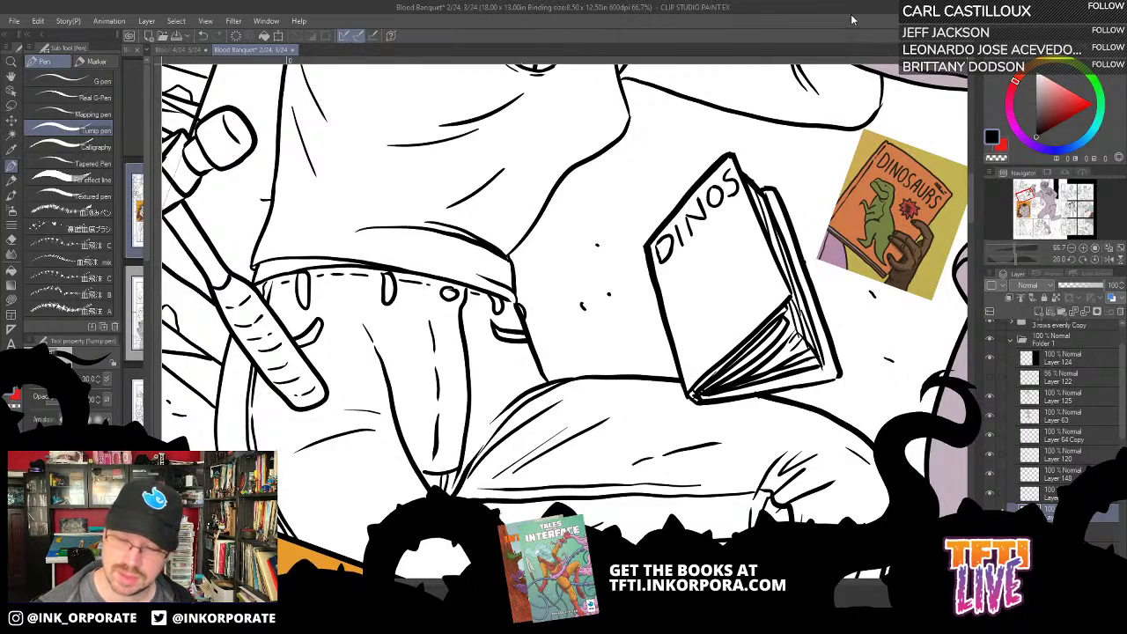
Step: Ink the top of a dinosaur's head below the title and its back sloping down to the tail, following the reference picture
mouse_move(737, 260)
left_mouse_down()
mouse_move(608, 240)
mouse_move(655, 252)
mouse_move(643, 262)
left_mouse_up()
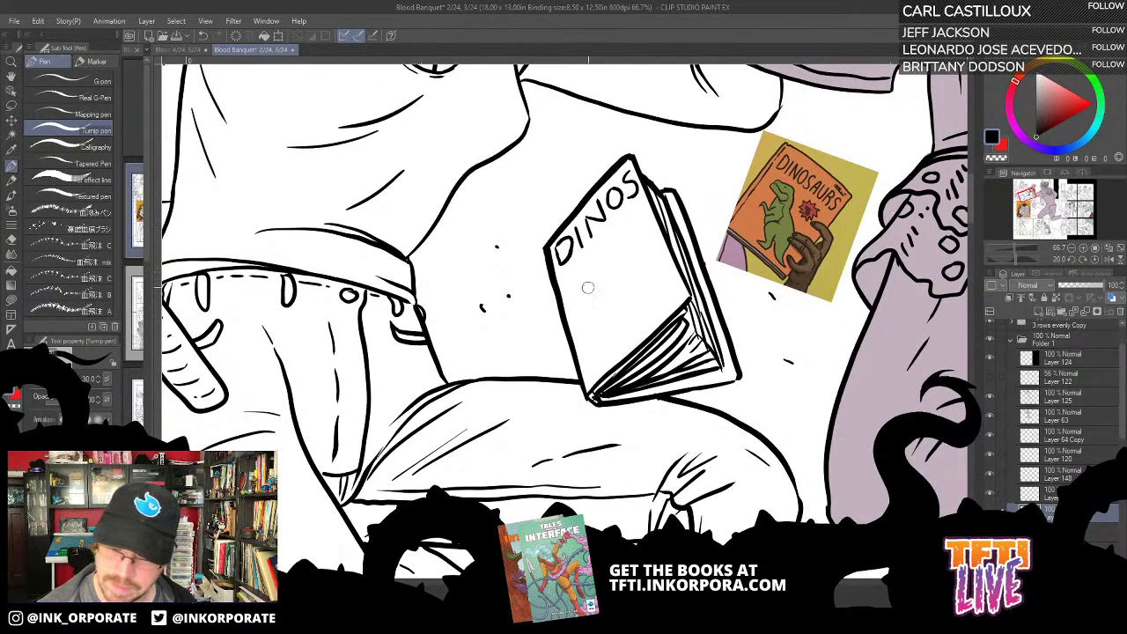
mouse_move(584, 269)
left_mouse_down()
mouse_move(586, 280)
mouse_move(603, 247)
mouse_move(573, 288)
mouse_move(580, 258)
mouse_move(601, 253)
left_mouse_up()
key("ctrl+z")
key("ctrl+z")
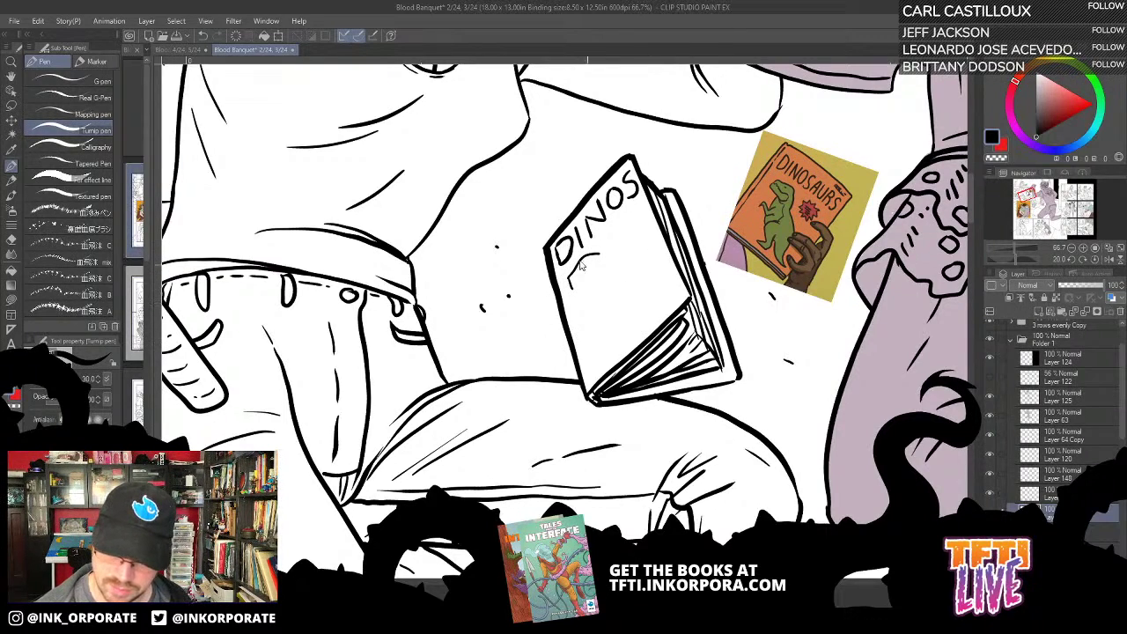
mouse_move(569, 282)
left_mouse_down()
mouse_move(585, 255)
mouse_move(599, 264)
left_mouse_up()
key("asciicircum")
key("asciicircum")
key("asciicircum")
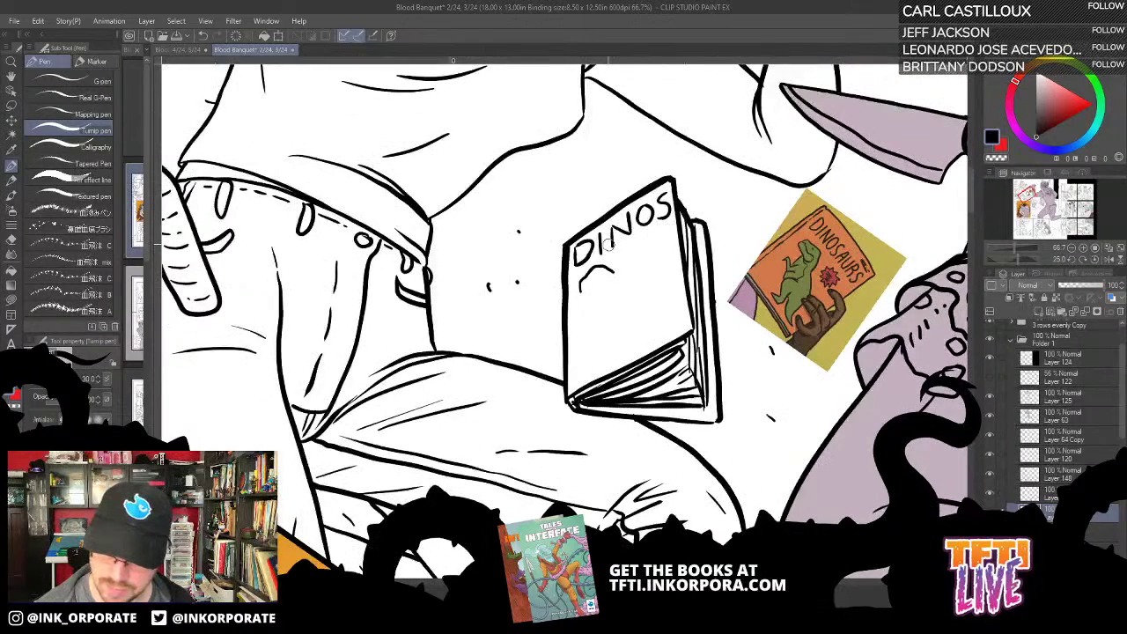
mouse_move(679, 321)
left_mouse_down()
mouse_move(606, 258)
mouse_move(619, 280)
mouse_move(683, 315)
mouse_move(680, 328)
left_mouse_up()
key("ctrl+z")
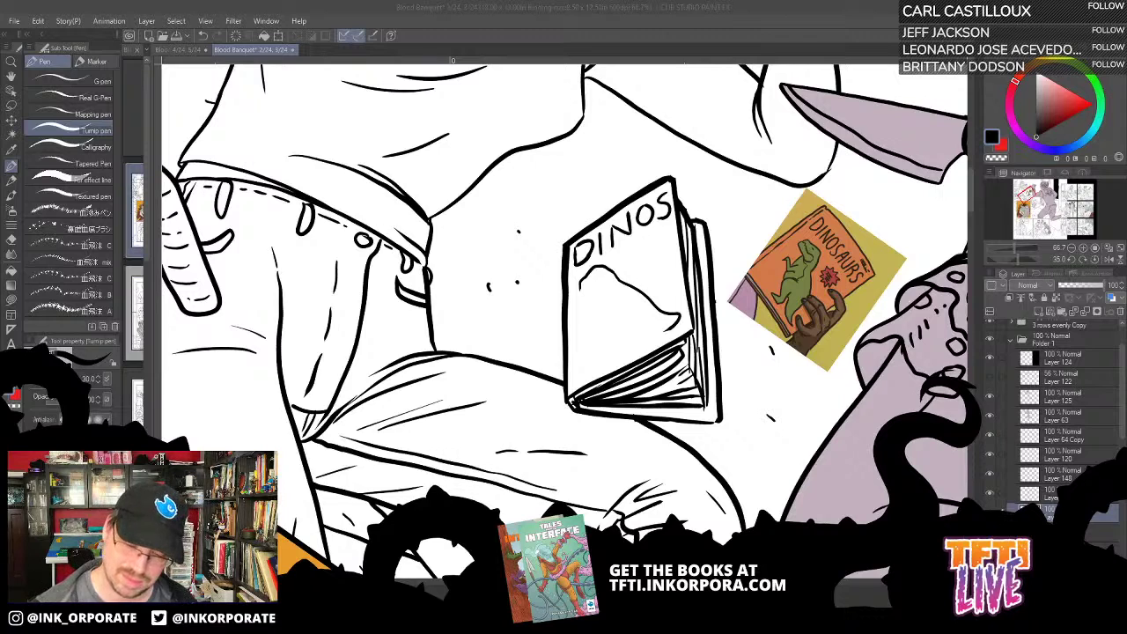
Step: Ink the dinosaur's toothed mouth and lower jaw, and add its small arms beneath the head
left_click(587, 284)
key("ctrl+z")
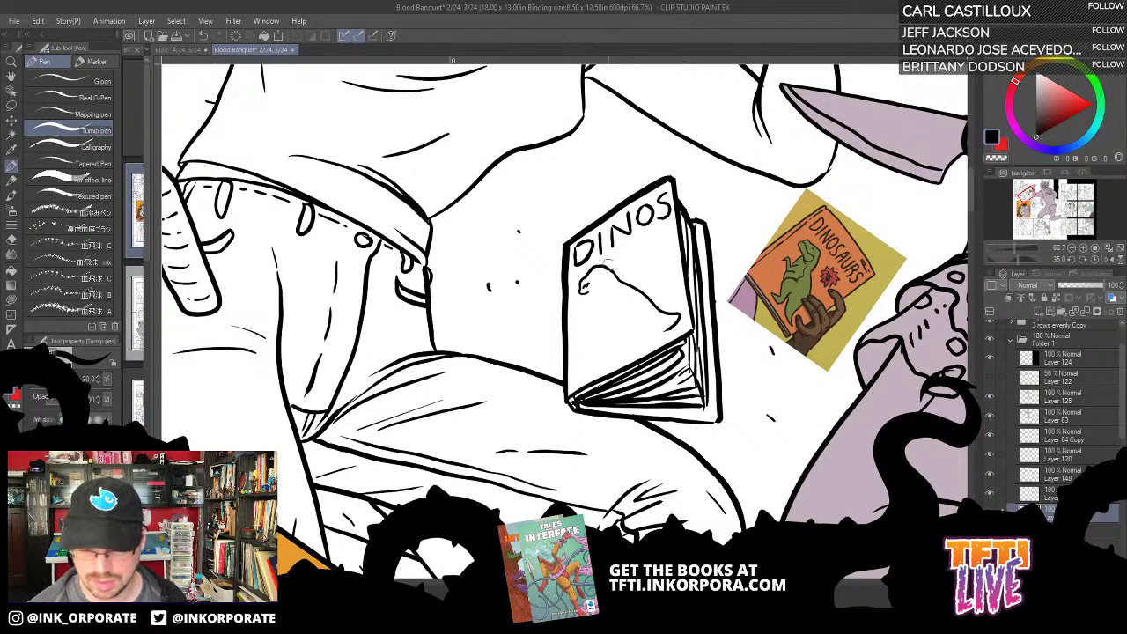
left_click_drag(597, 283, 600, 287)
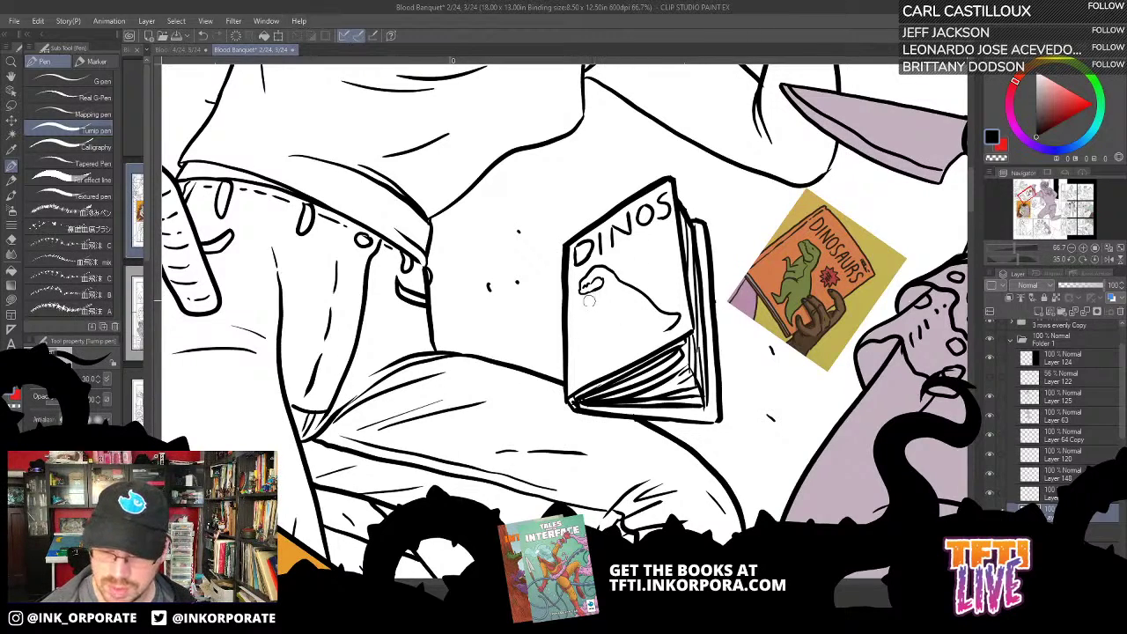
left_click_drag(586, 310, 603, 312)
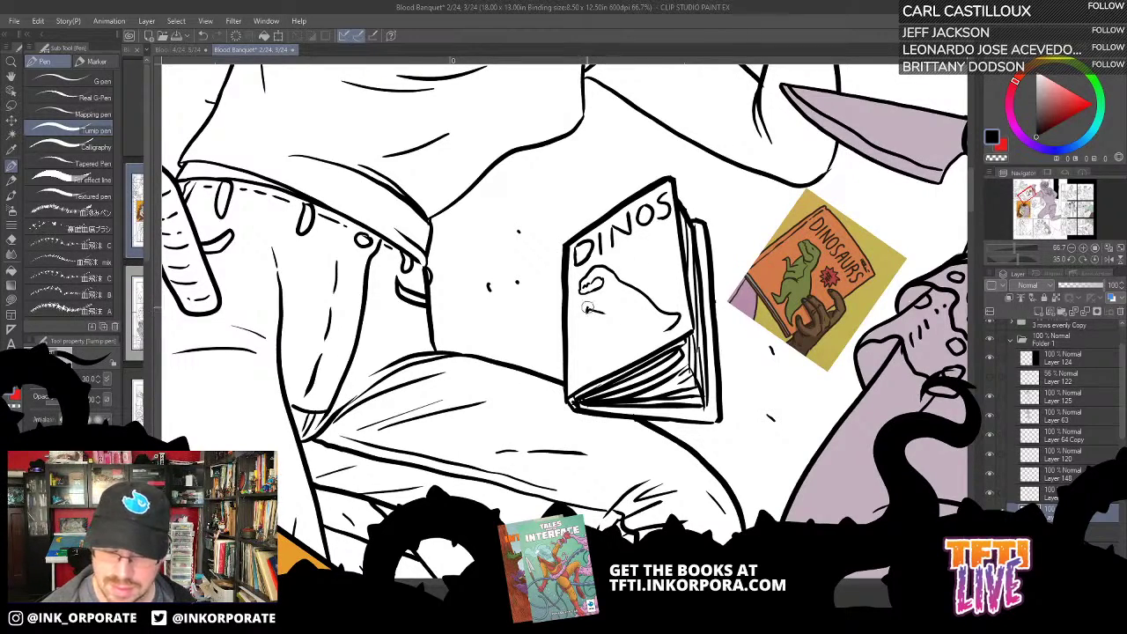
key("ctrl+z")
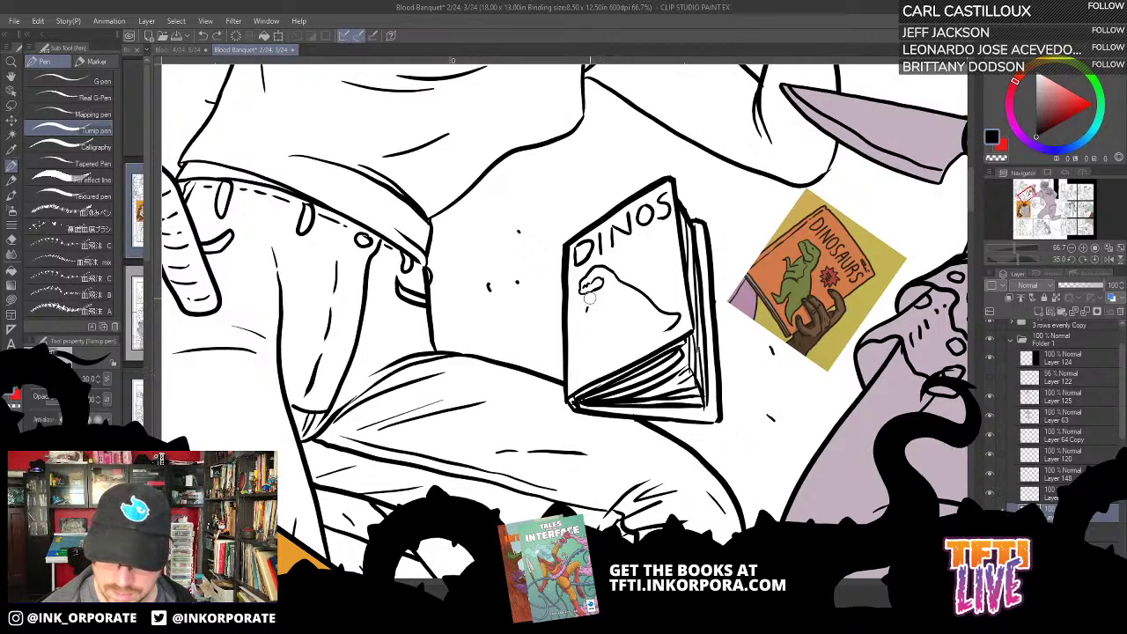
mouse_move(588, 308)
left_mouse_down()
mouse_move(563, 395)
mouse_move(604, 310)
left_mouse_up()
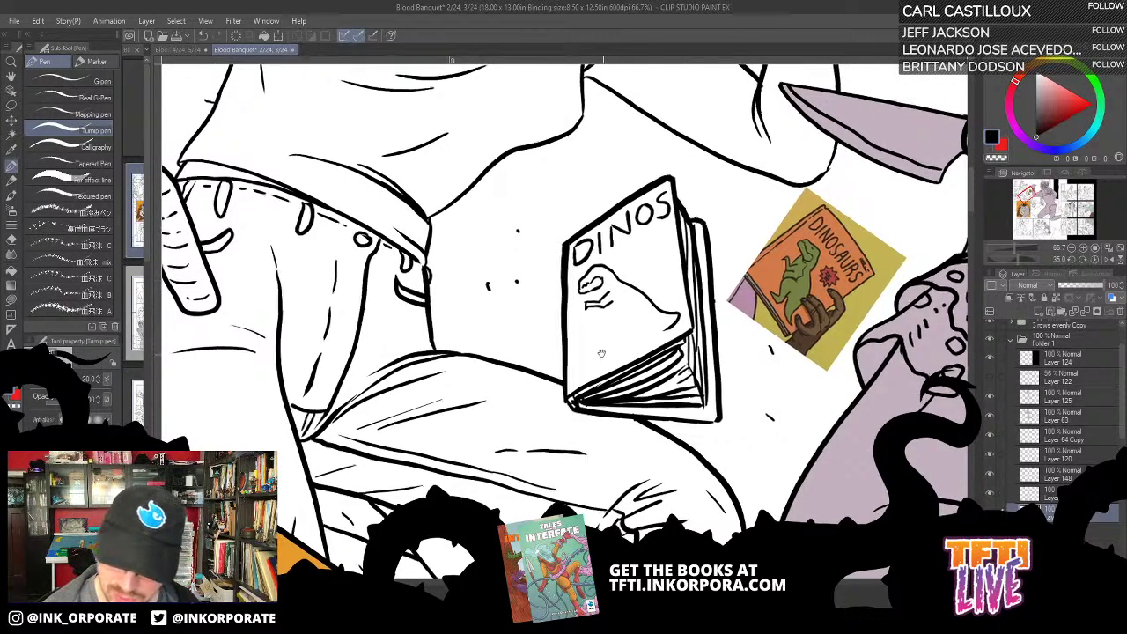
Step: Ink the front of the dinosaur's leg and its foot on the book cover, undoing and redrawing unsatisfactory strokes
left_click_drag(601, 353, 577, 338)
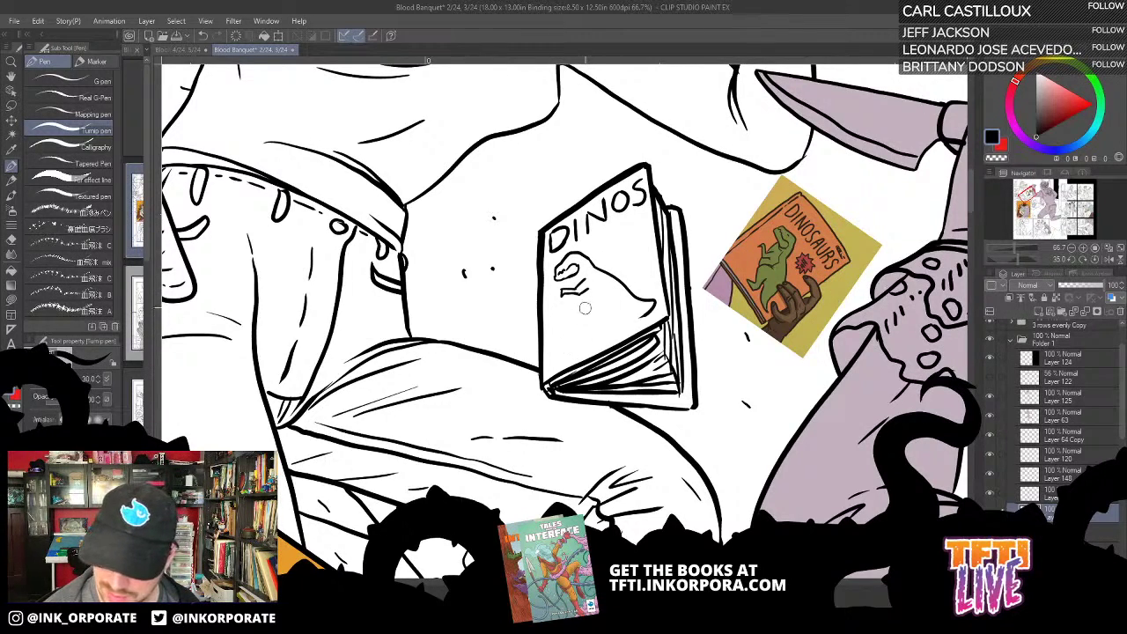
left_click_drag(600, 297, 588, 300)
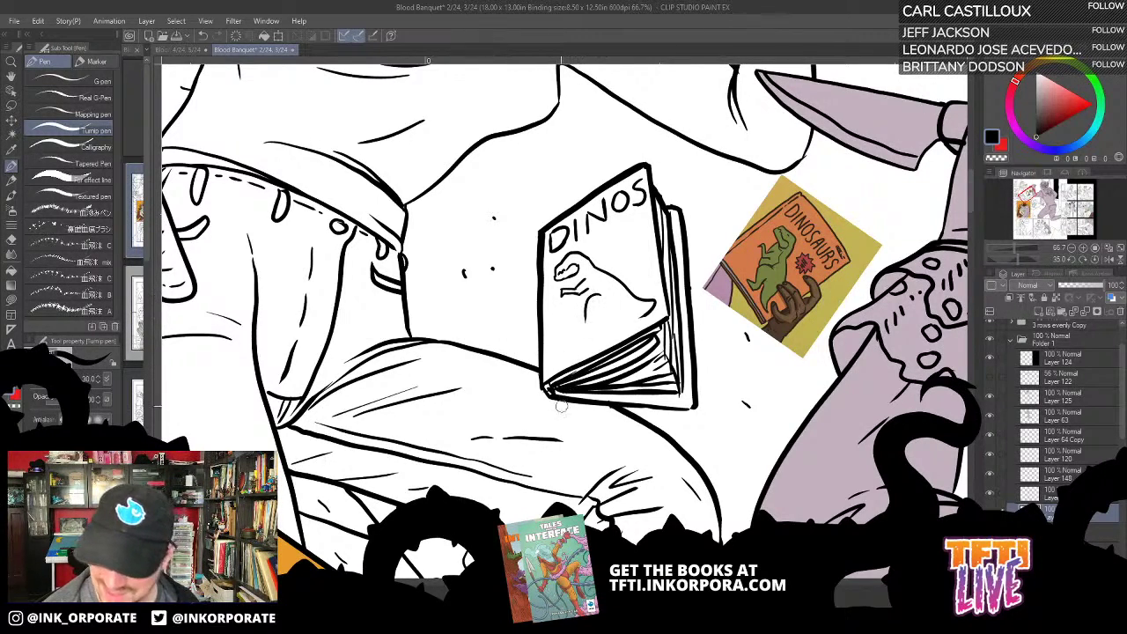
key("ctrl+z")
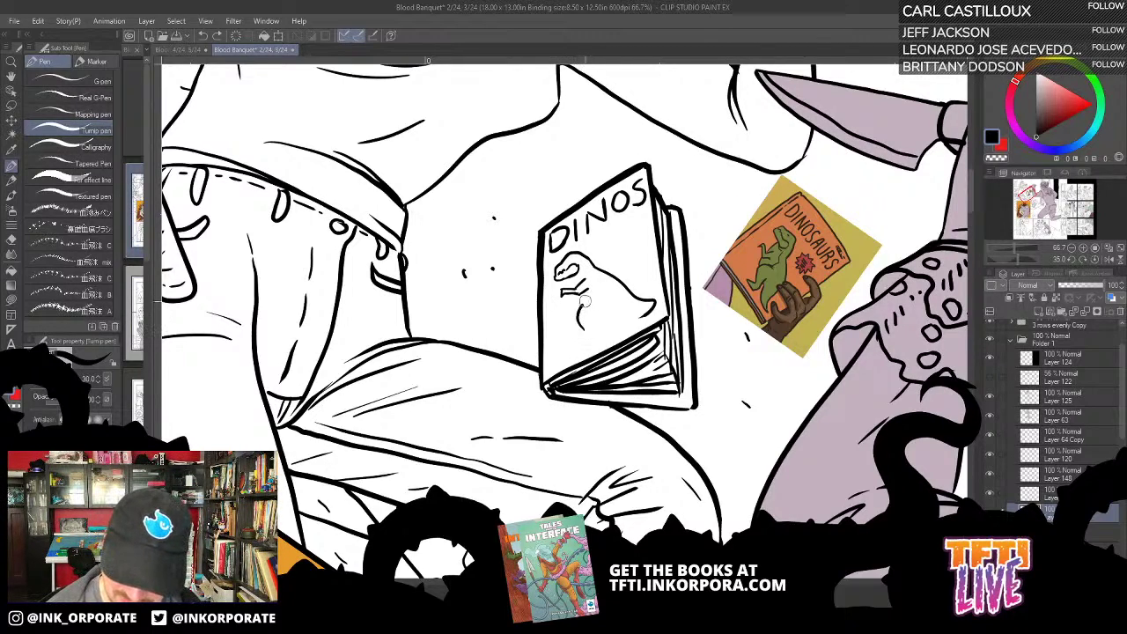
left_click_drag(603, 295, 583, 307)
key("ctrl+z")
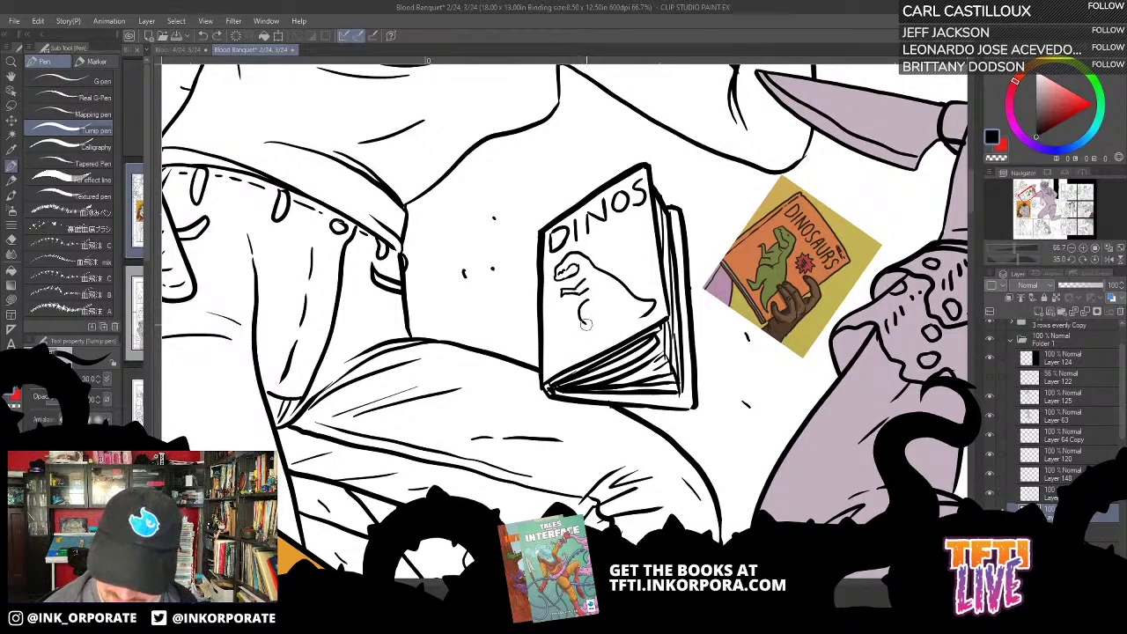
left_click_drag(577, 340, 602, 336)
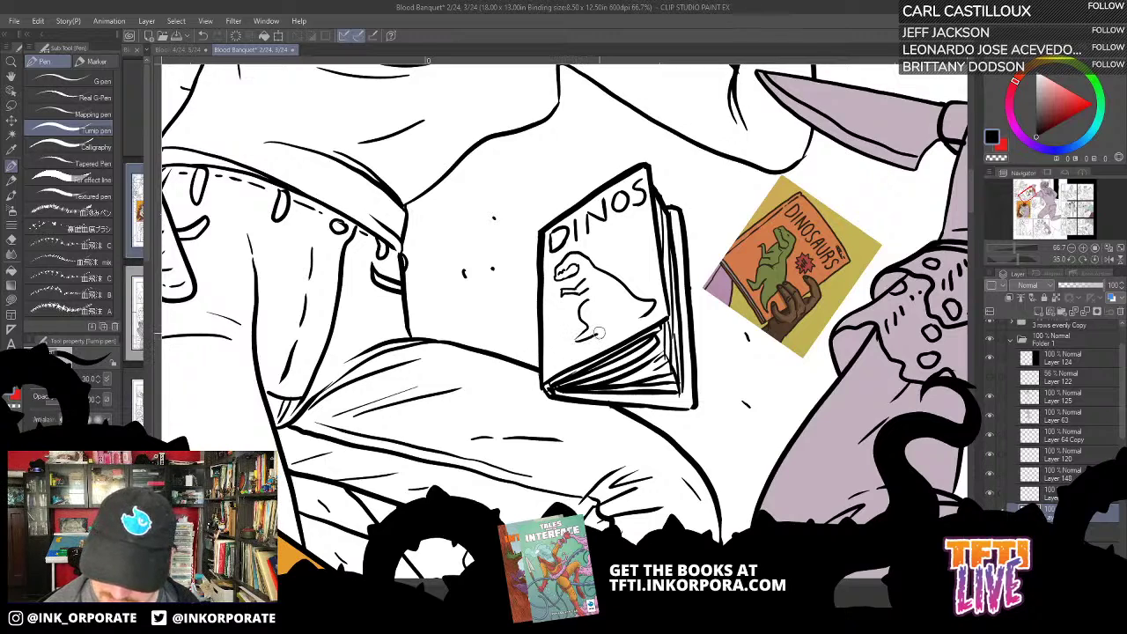
key("ctrl+z")
key("ctrl+z")
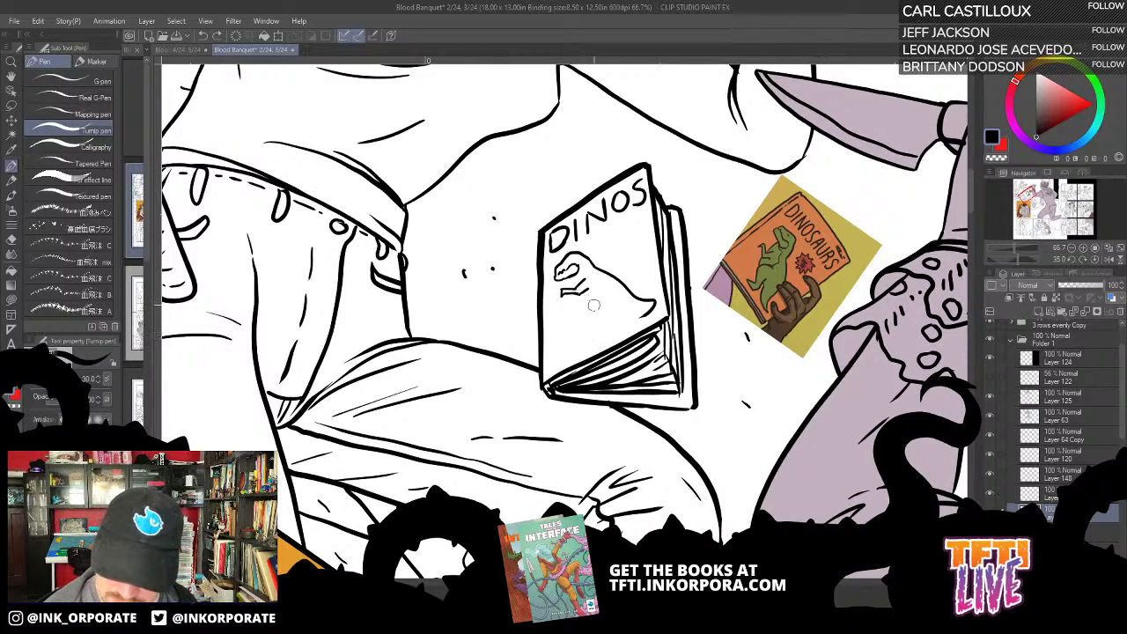
mouse_move(593, 301)
left_mouse_down()
mouse_move(578, 317)
mouse_move(585, 342)
mouse_move(608, 331)
mouse_move(604, 311)
left_mouse_up()
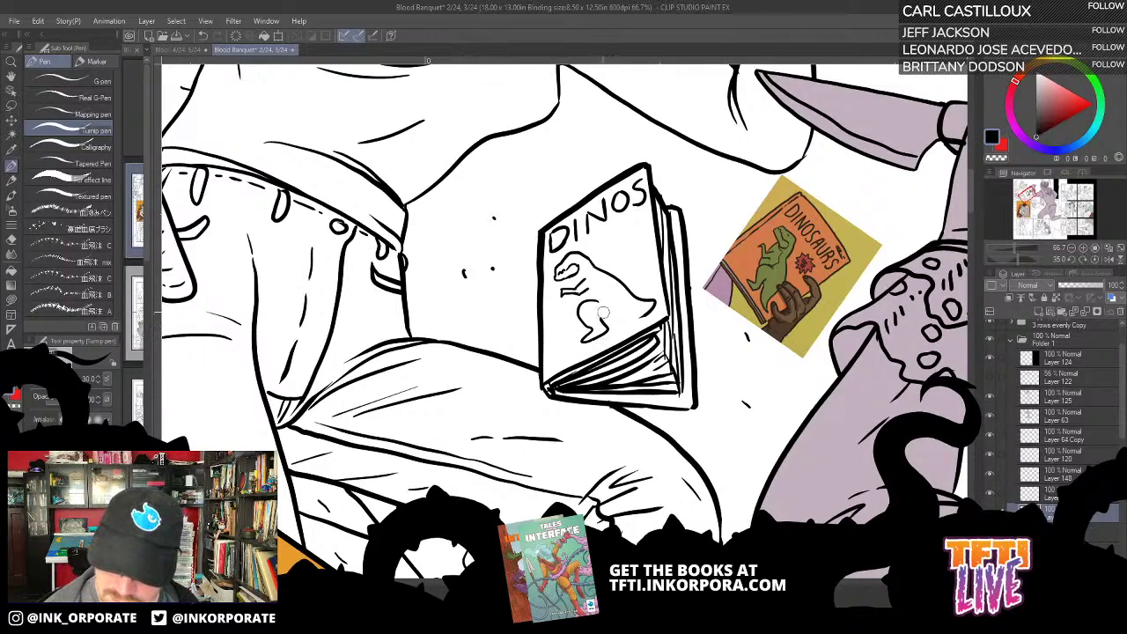
Step: Ink the back of the dinosaur's leg and the underside of its tail, and close the belly line above the leg
key("asciicircum")
key("asciicircum")
key("asciicircum")
key("asciicircum")
key("asciicircum")
key("asciicircum")
key("asciicircum")
key("asciicircum")
key("asciicircum")
key("asciicircum")
key("asciicircum")
key("asciicircum")
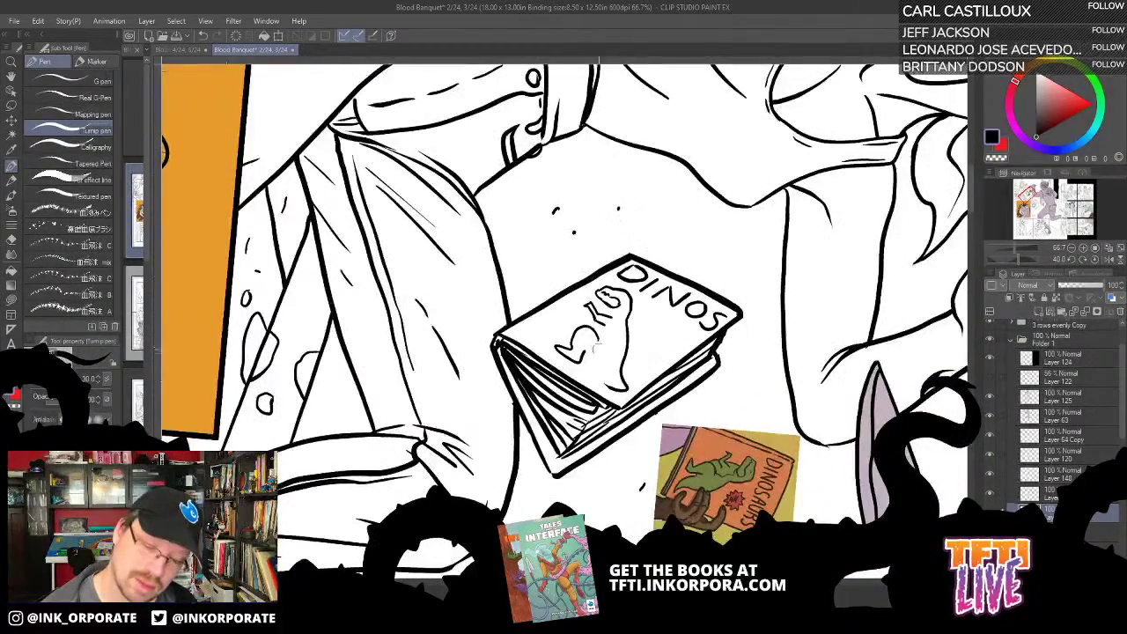
mouse_move(586, 353)
left_mouse_down()
mouse_move(601, 380)
mouse_move(629, 397)
left_mouse_up()
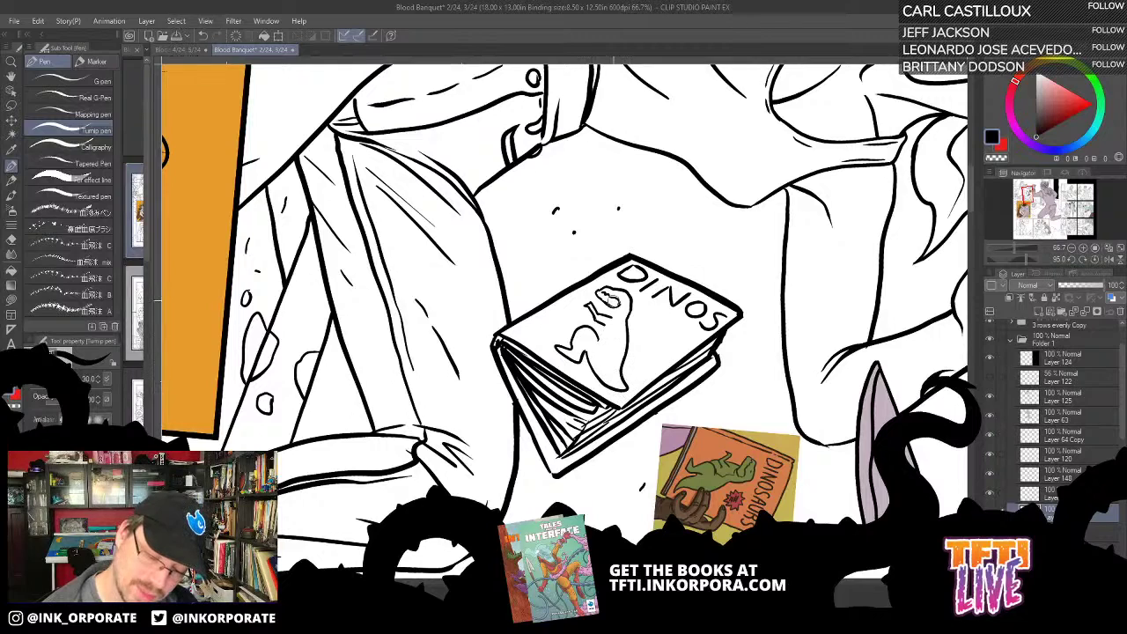
left_click_drag(595, 327, 617, 304)
Step: Add a small ink stroke to the dinosaur's head near its mouth
key("minus")
key("minus")
key("minus")
key("minus")
key("minus")
key("minus")
key("minus")
key("minus")
key("minus")
key("minus")
key("minus")
key("minus")
key("minus")
key("minus")
key("minus")
key("minus")
key("minus")
key("minus")
key("minus")
key("minus")
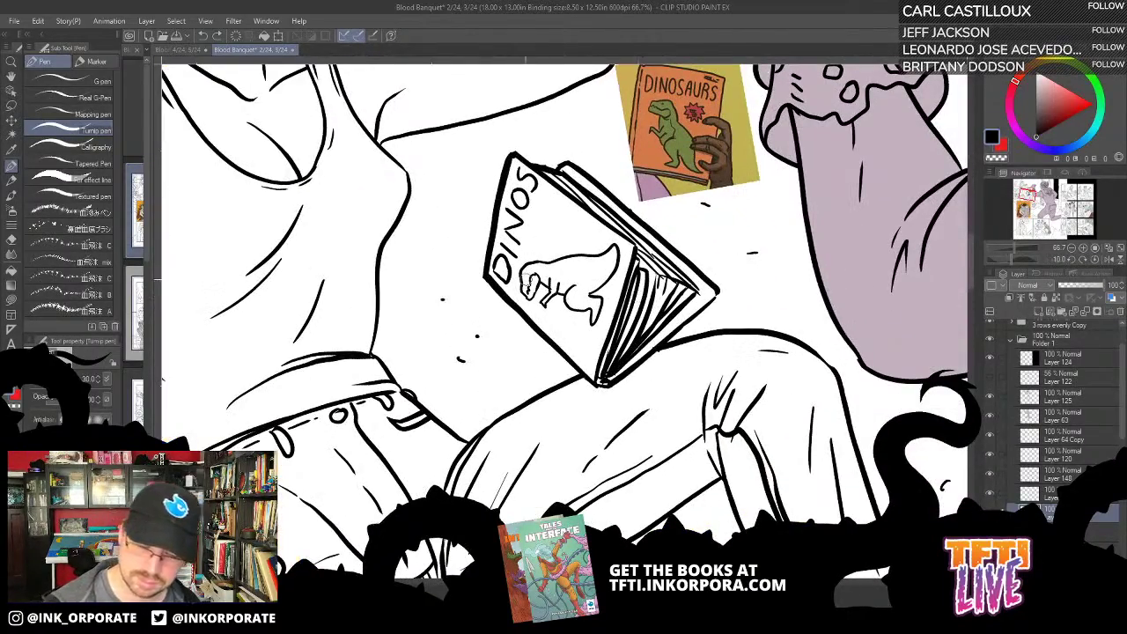
left_click_drag(525, 276, 528, 284)
Step: Ink a small starburst between the DINOS title and the dinosaur's back, and save the page spread
left_click_drag(688, 286, 732, 342)
key("asciicircum")
key("asciicircum")
key("asciicircum")
key("asciicircum")
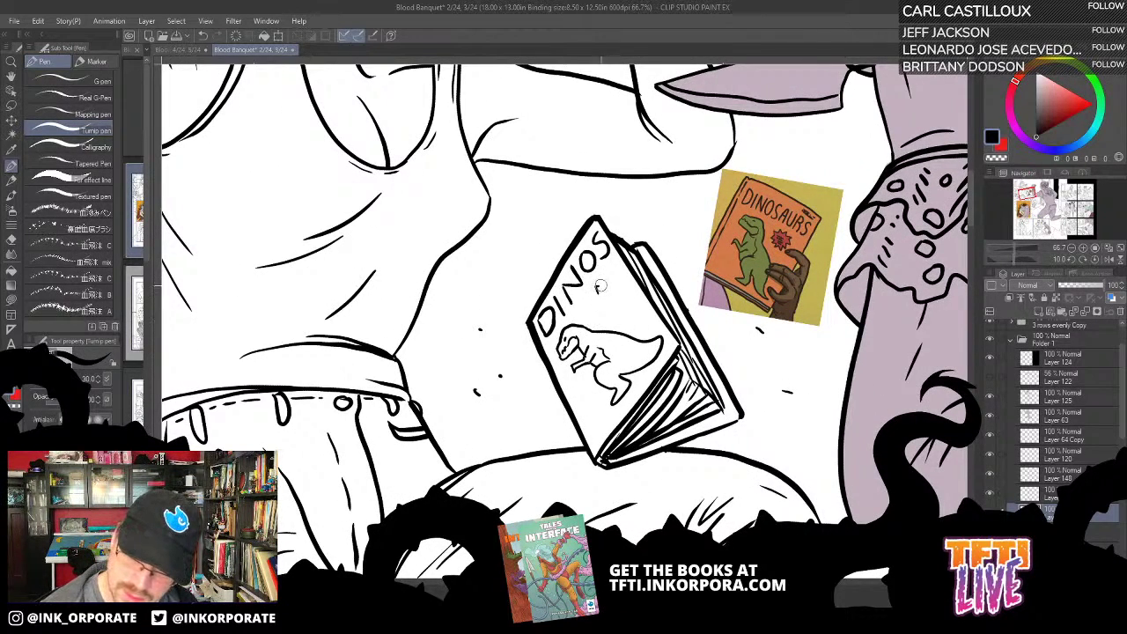
mouse_move(602, 284)
left_mouse_down()
mouse_move(619, 273)
mouse_move(634, 294)
mouse_move(627, 308)
mouse_move(613, 312)
mouse_move(598, 284)
left_mouse_up()
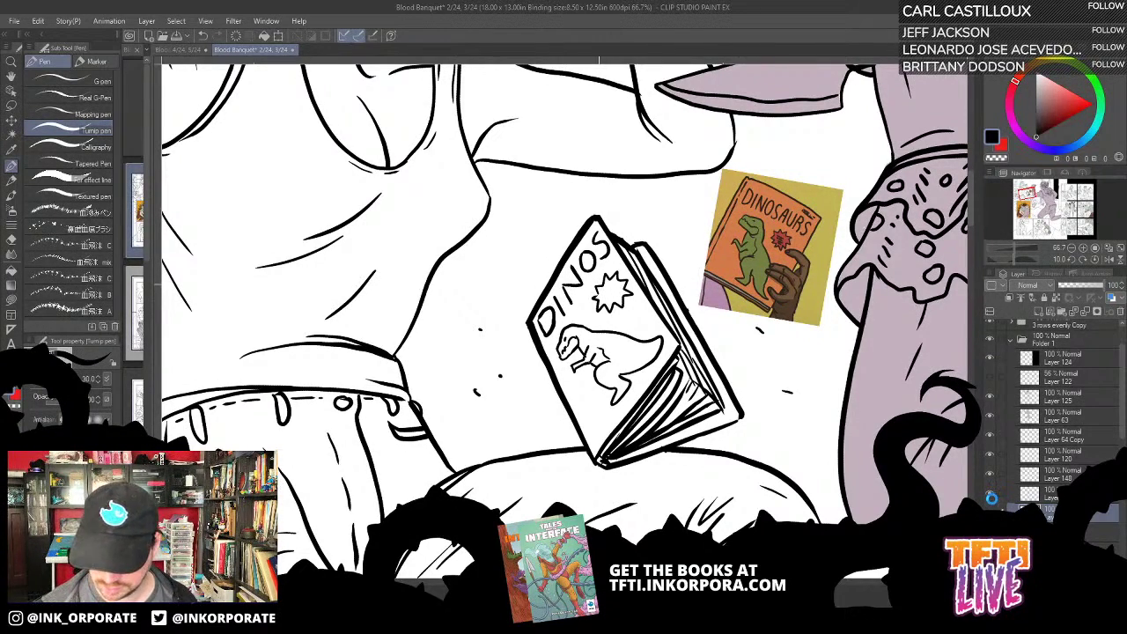
key("ctrl+s")
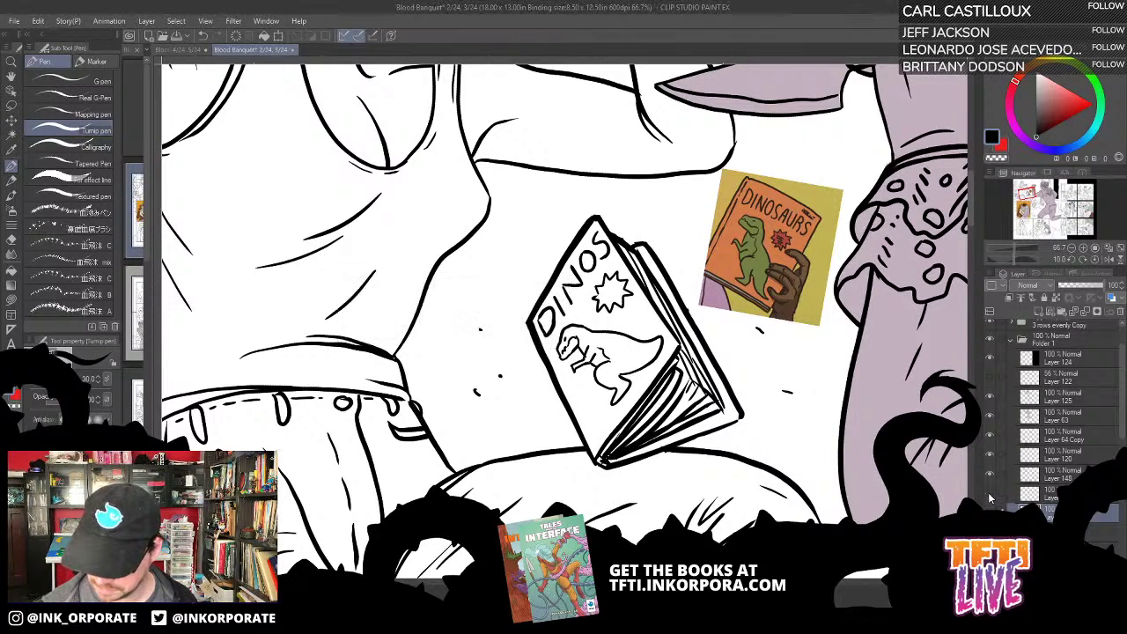
Step: Identify the layer holding the Dinosaurs reference picture, cut that entire layer from the spread, and save the file
left_click(990, 496)
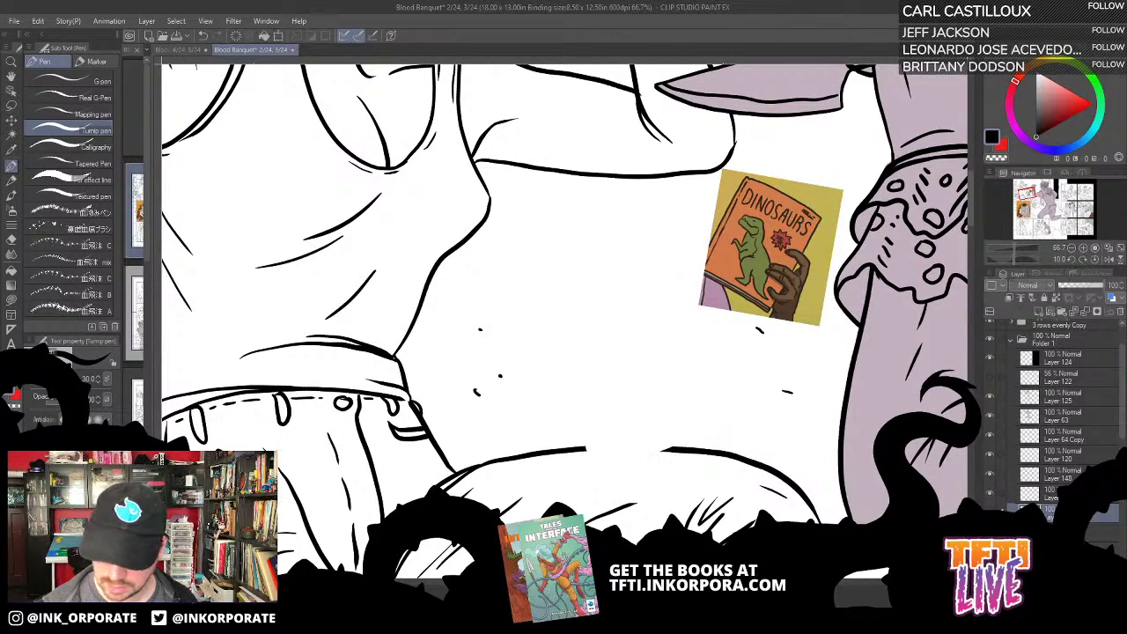
left_click(991, 498)
left_click(990, 476)
left_click(990, 476)
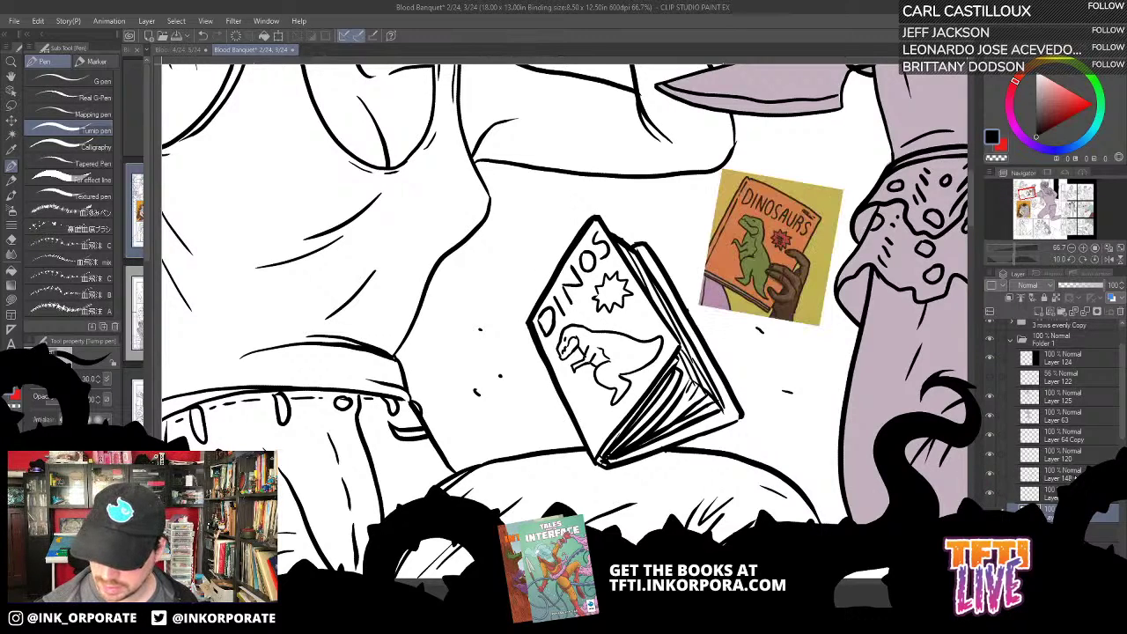
left_click(1066, 476)
key("ctrl+x")
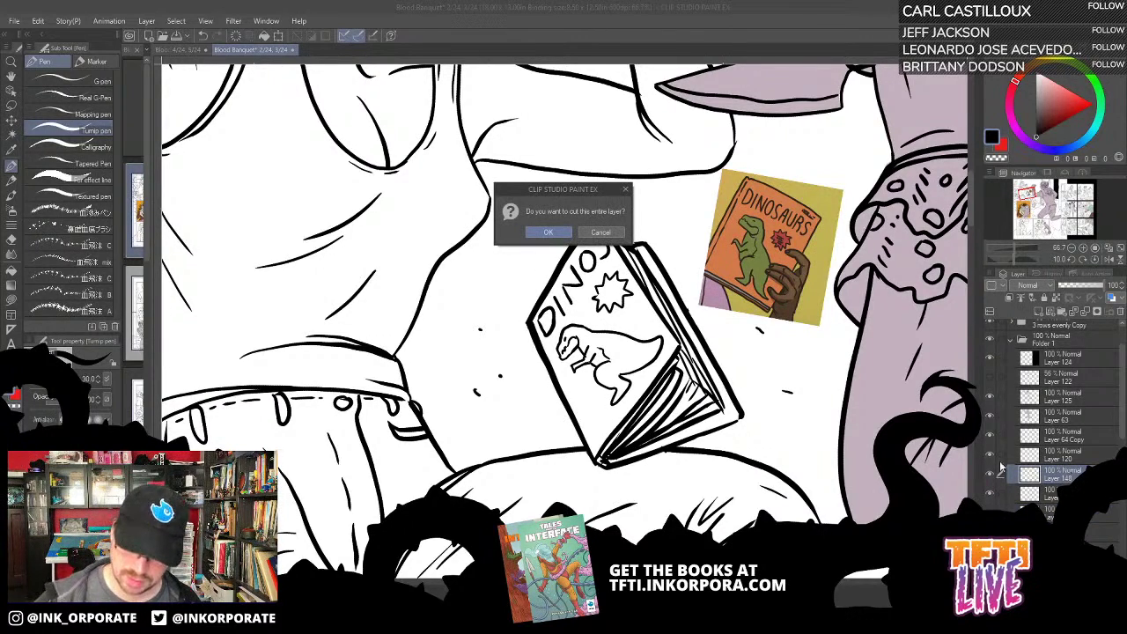
left_click(542, 233)
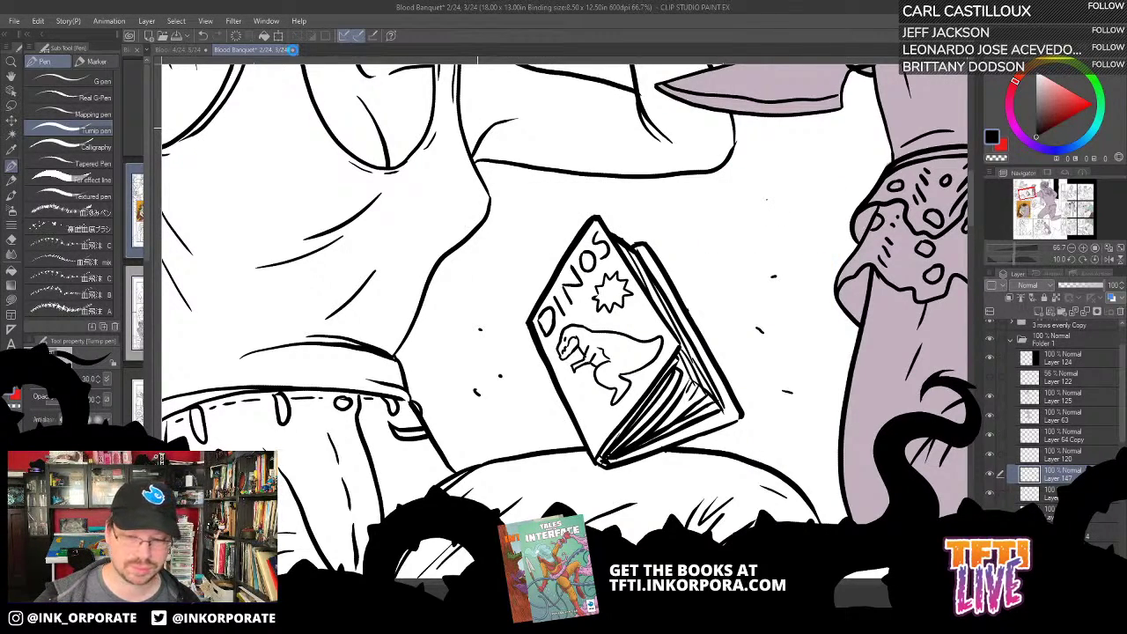
key("ctrl+s")
Step: Review the whole Blood Banquet pages 2–3 spread and close it, switching to the open pages 4–5 spread
scroll(891, 526, "down", 5)
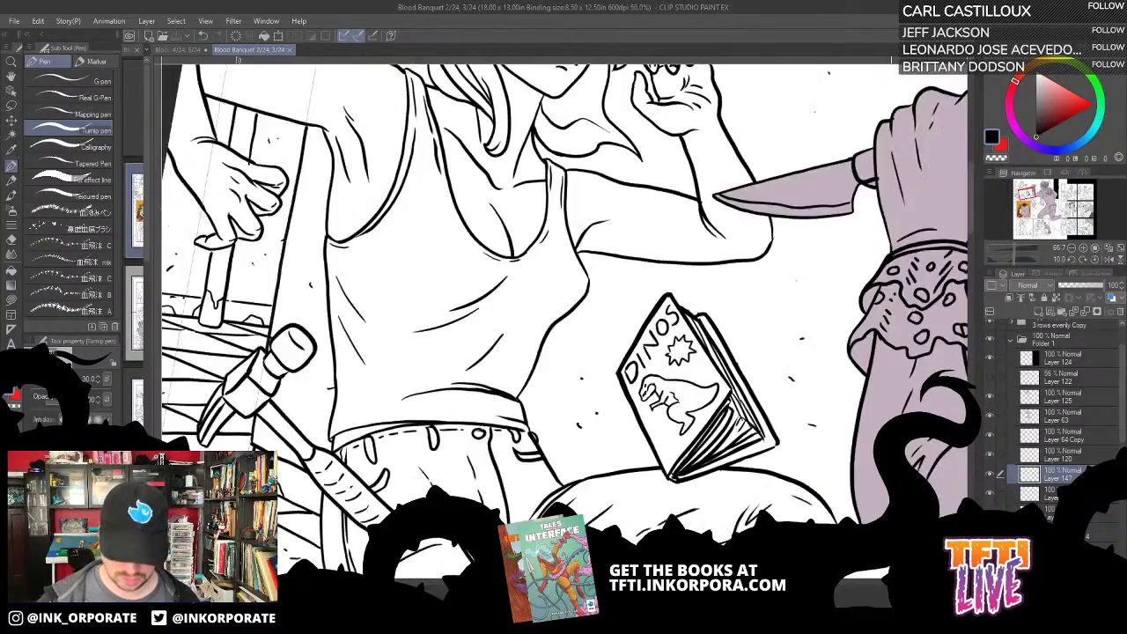
left_click_drag(622, 470, 282, 158)
left_click_drag(529, 334, 324, 255)
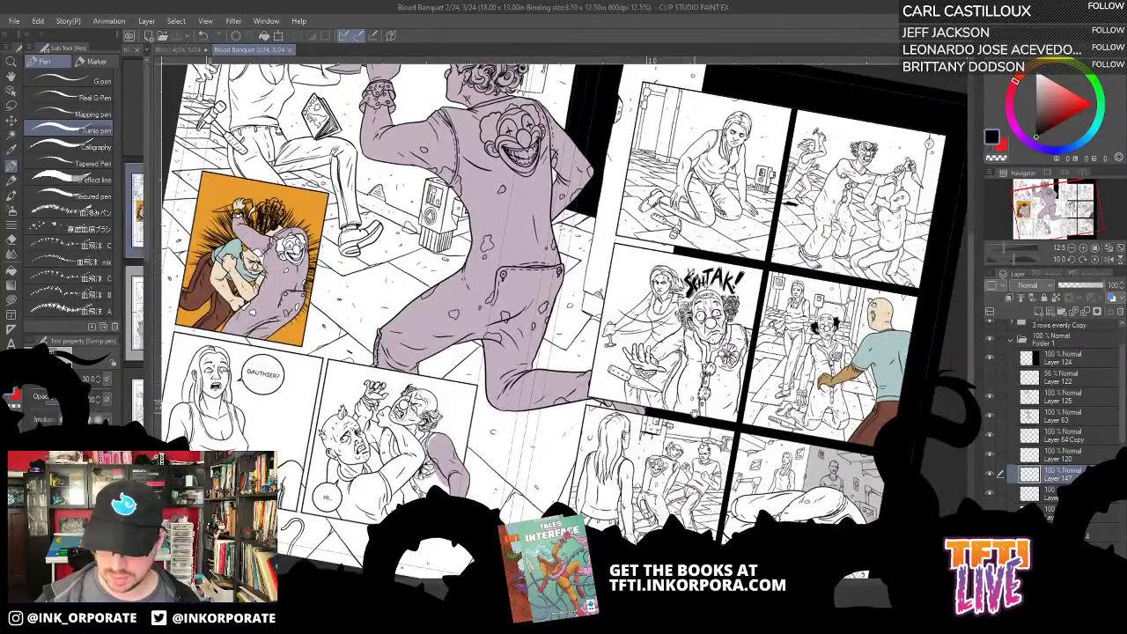
left_click_drag(694, 414, 597, 367)
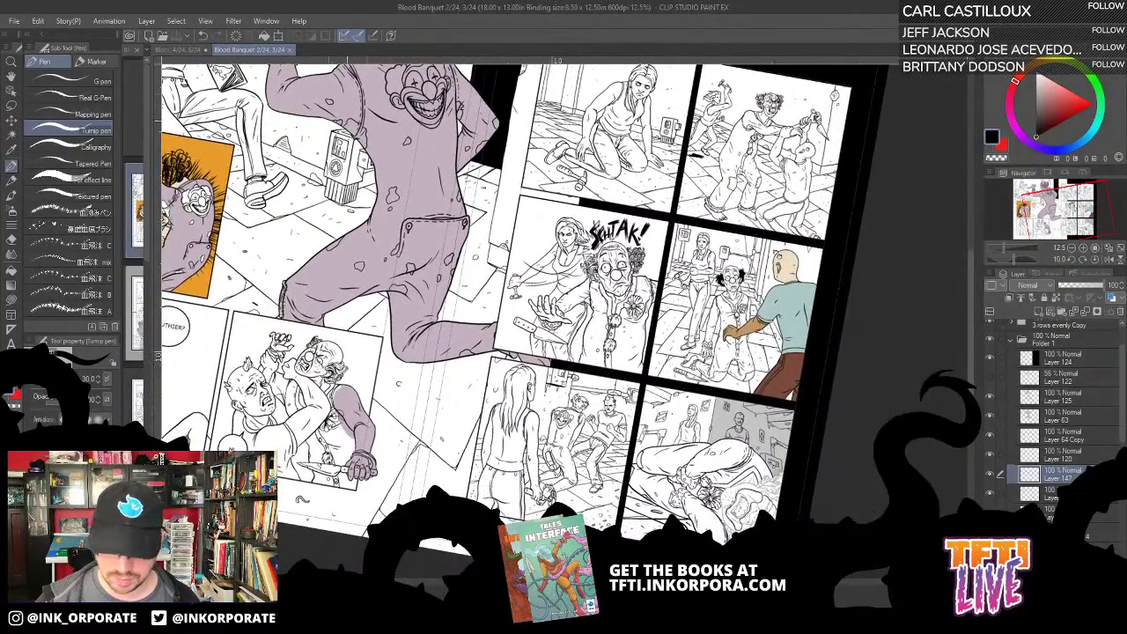
left_click(292, 51)
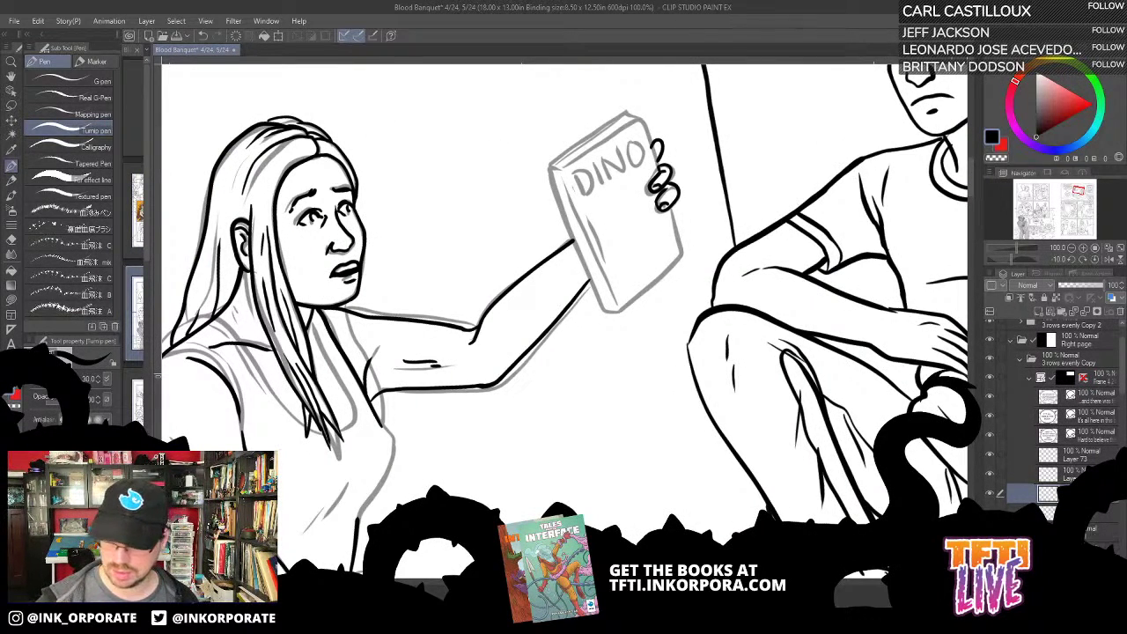
Step: Paste the Dinosaurs reference picture into the pages 4–5 spread and place it above the woman's DINO book in the right page's first panel
key("ctrl+minus")
key("ctrl+minus")
key("ctrl+minus")
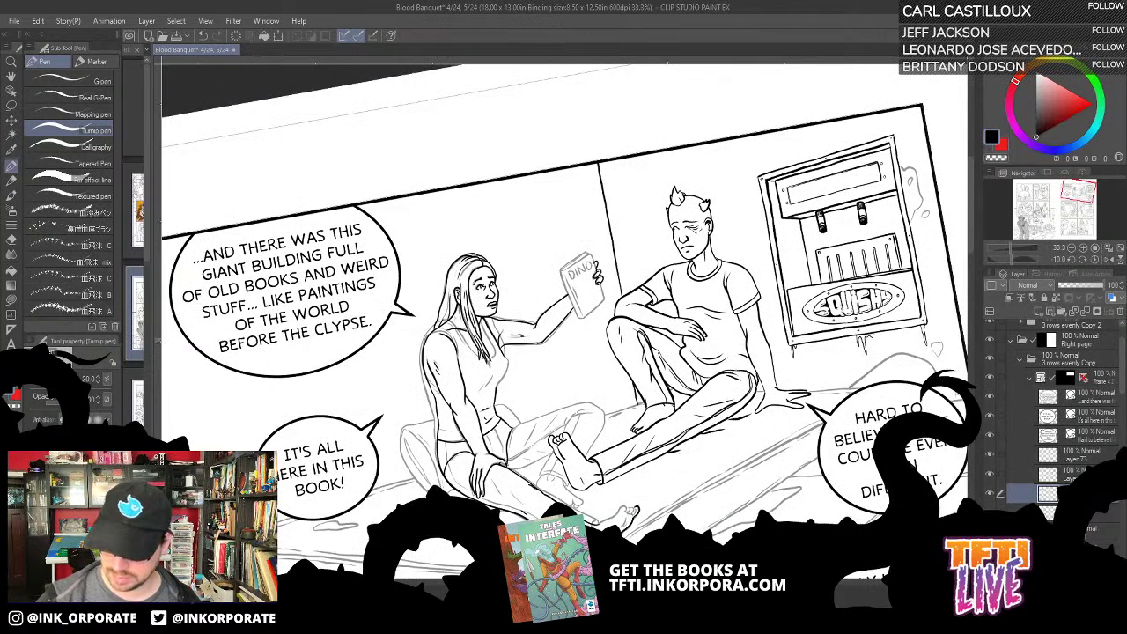
left_click(11, 119)
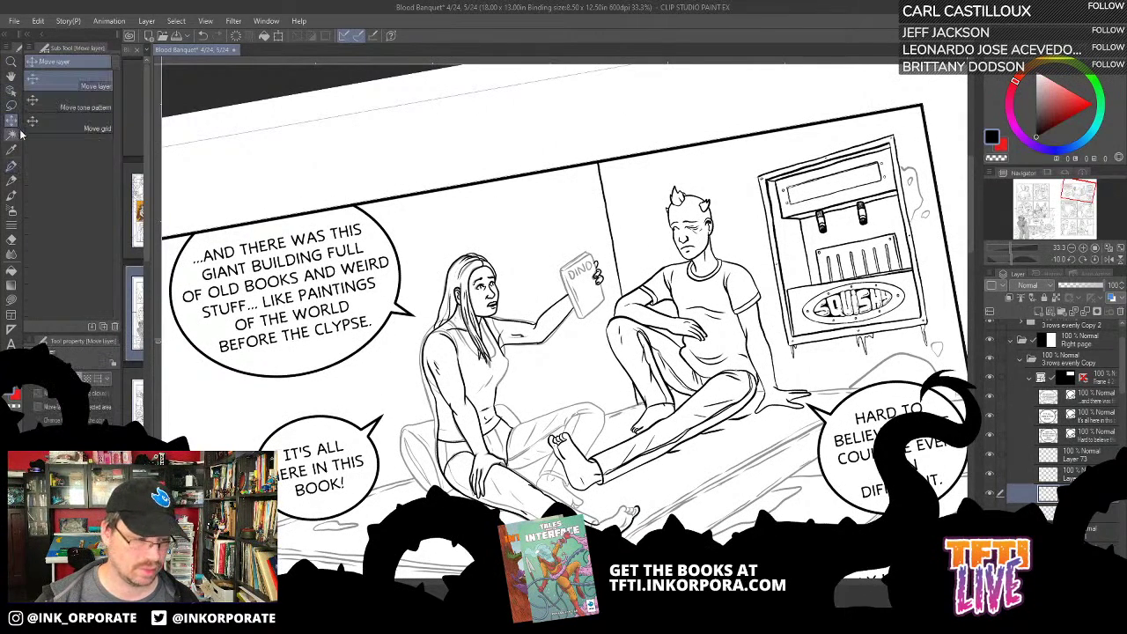
scroll(445, 466, "down", 3)
key("asciicircum")
key("asciicircum")
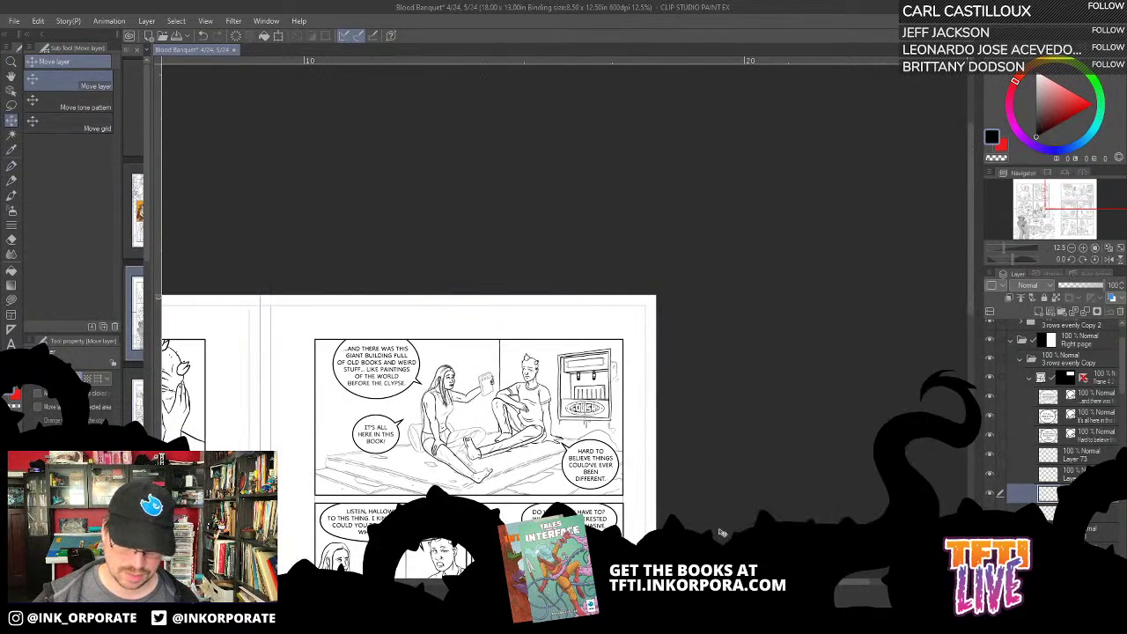
mouse_move(452, 277)
left_mouse_down()
mouse_move(656, 69)
mouse_move(722, 61)
left_mouse_up()
left_click_drag(694, 281, 728, 205)
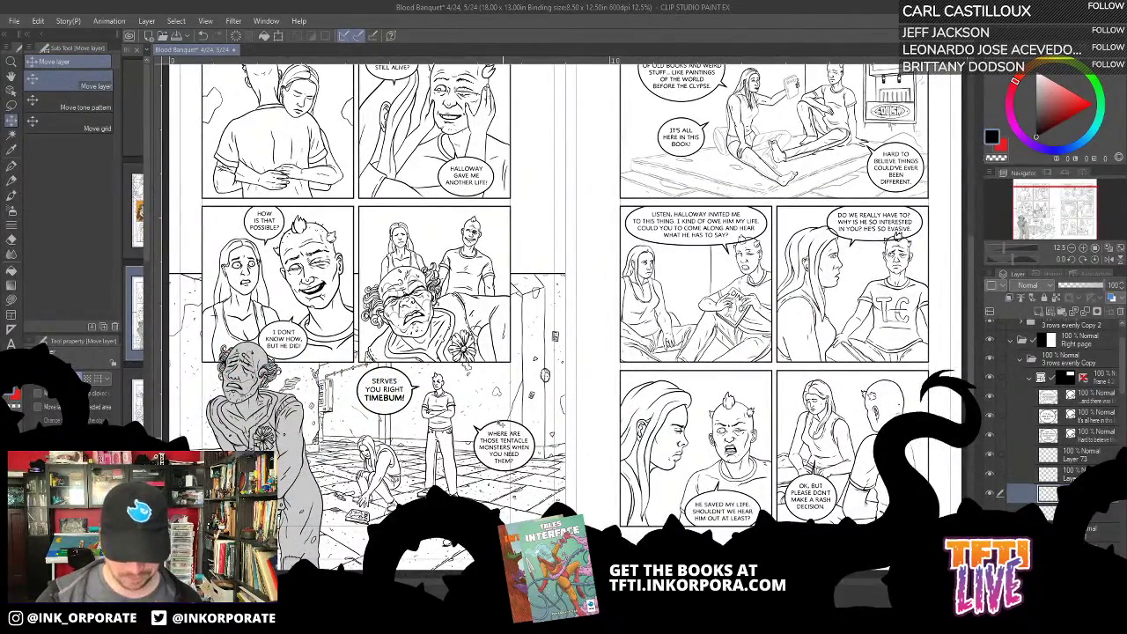
key("ctrl+t")
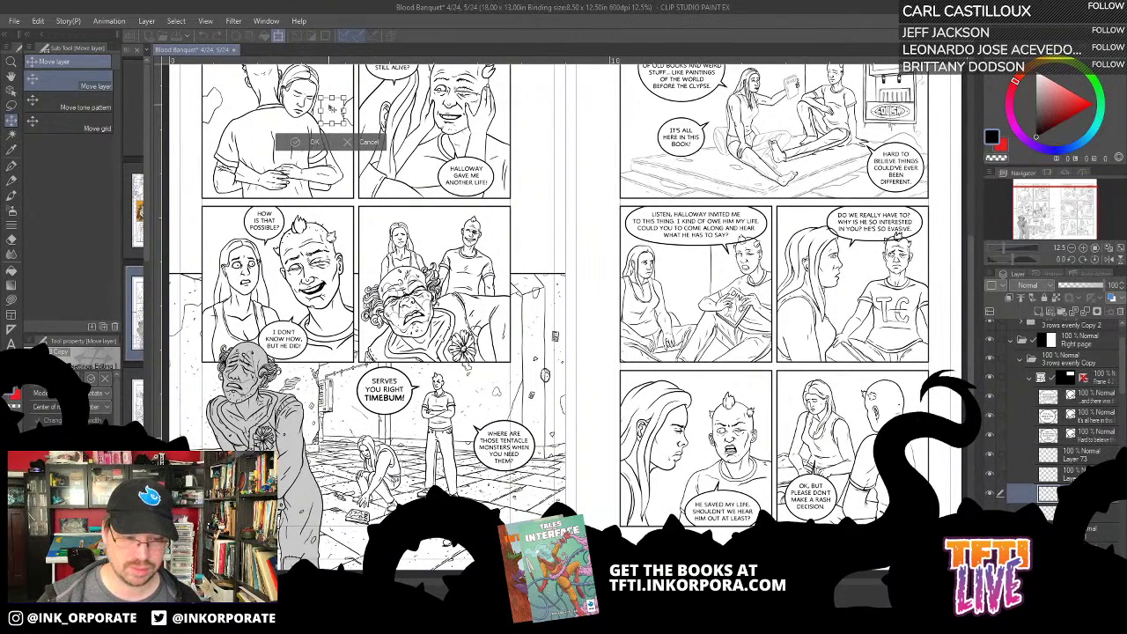
left_click_drag(333, 108, 819, 88)
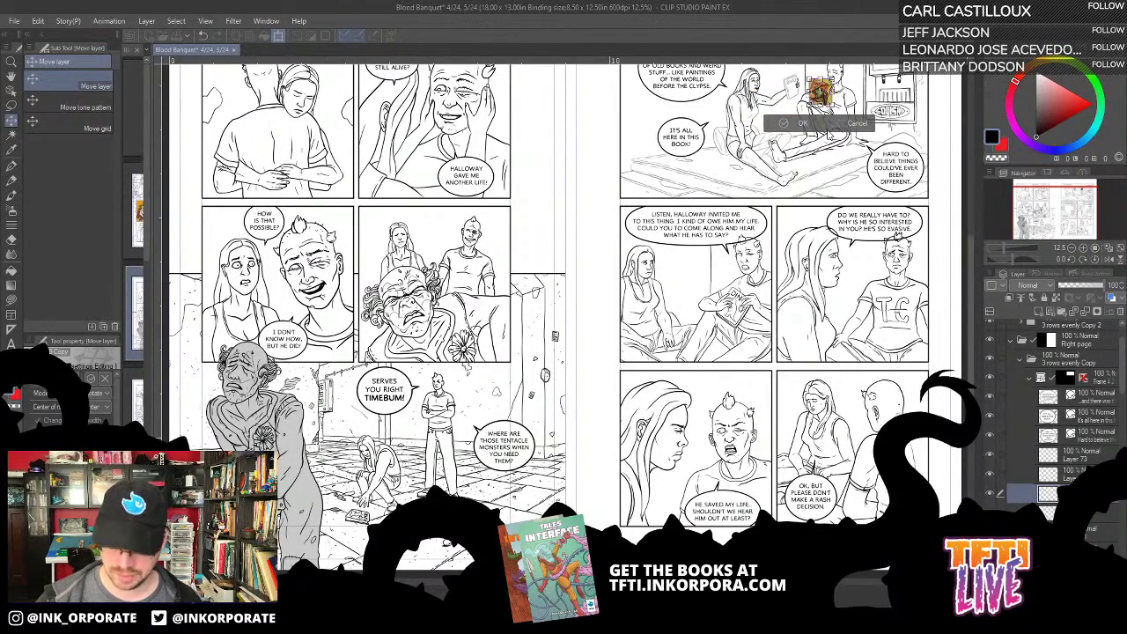
key("Return")
left_click_drag(872, 115, 631, 280)
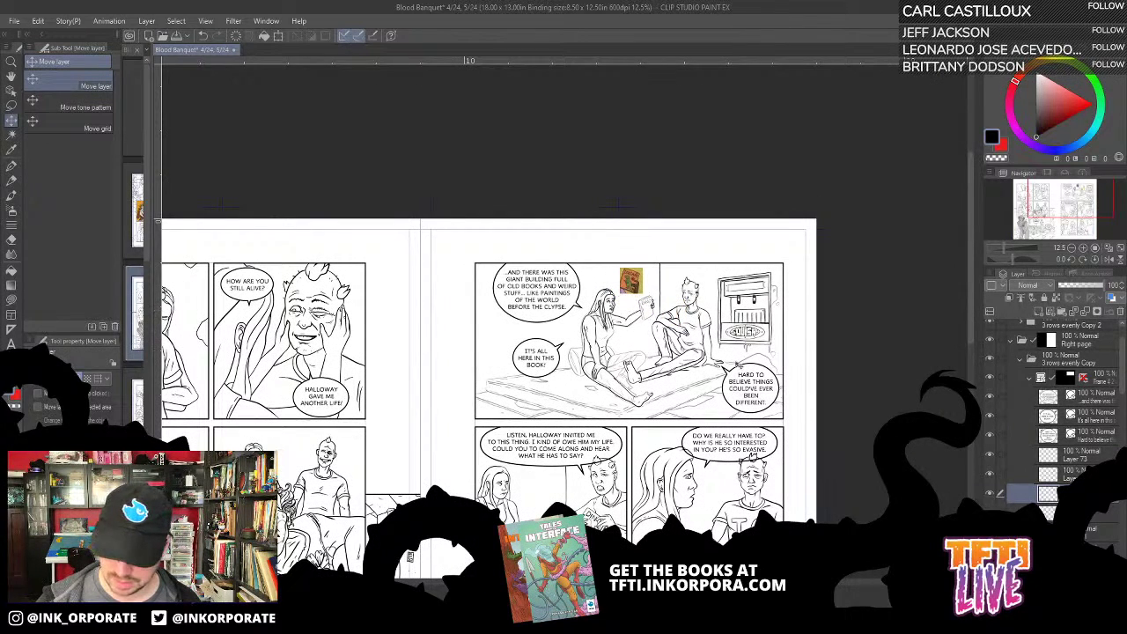
Step: Toggle layer visibility in the DINO book panel to examine which layer holds which part of the drawing
left_click(991, 495)
left_click(992, 497)
key("ctrl+plus")
key("ctrl+plus")
key("ctrl+plus")
key("ctrl+plus")
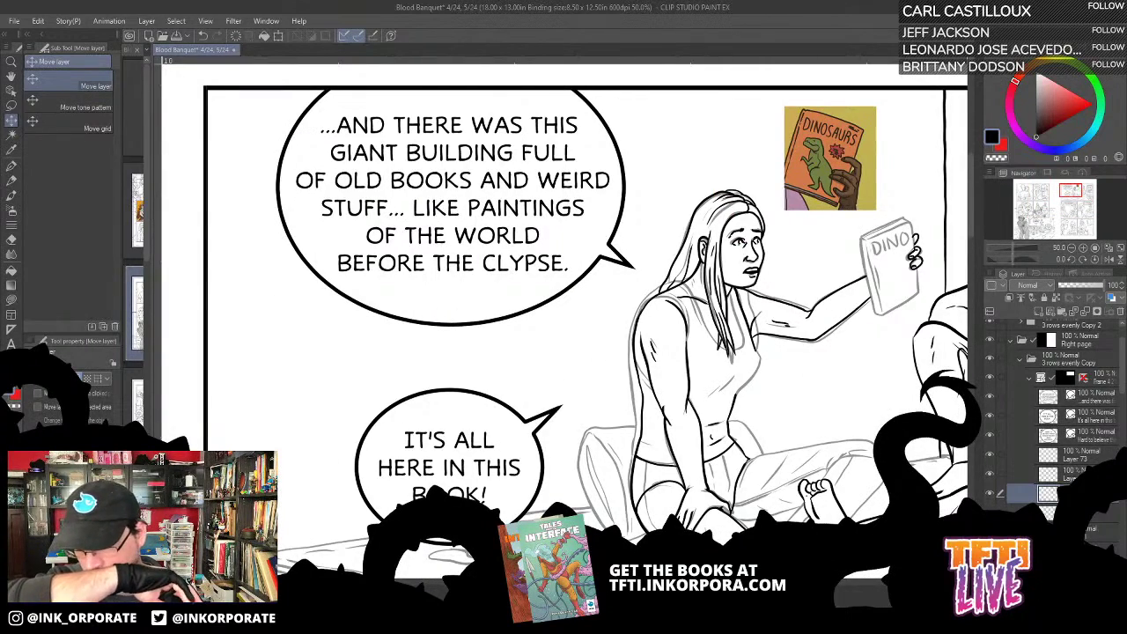
left_click_drag(846, 266, 656, 380)
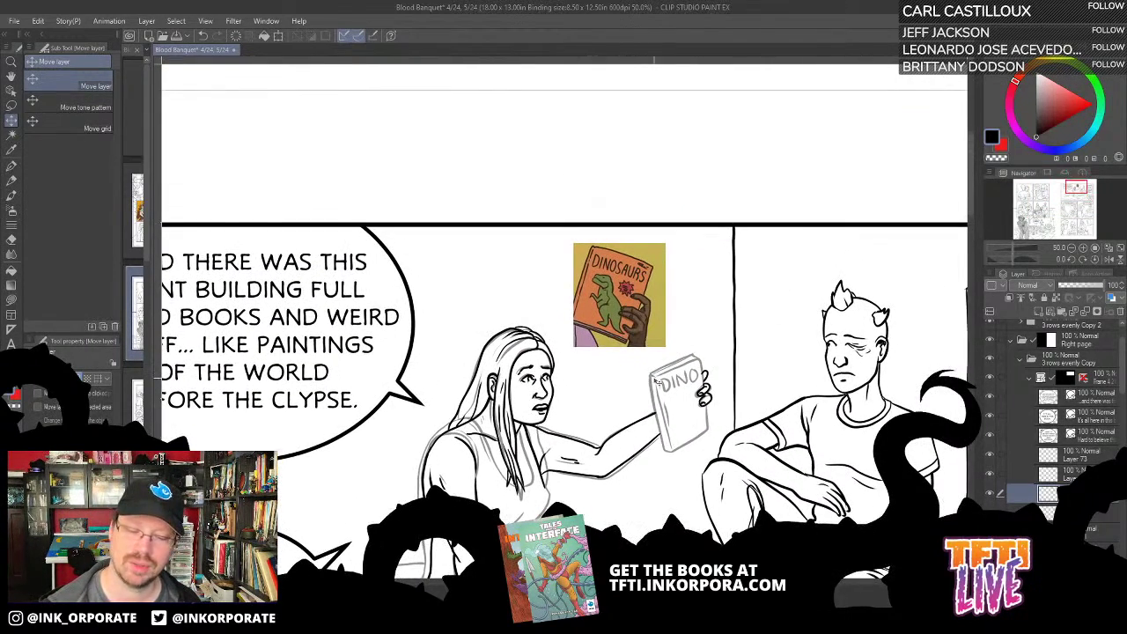
scroll(769, 315, "up", 2)
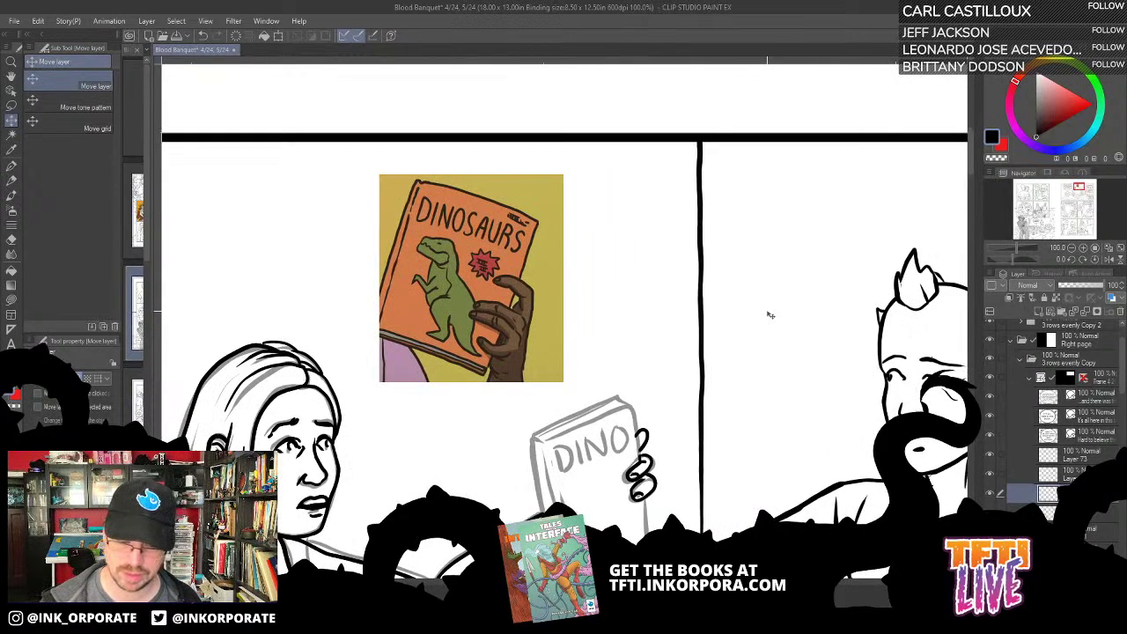
left_click(991, 495)
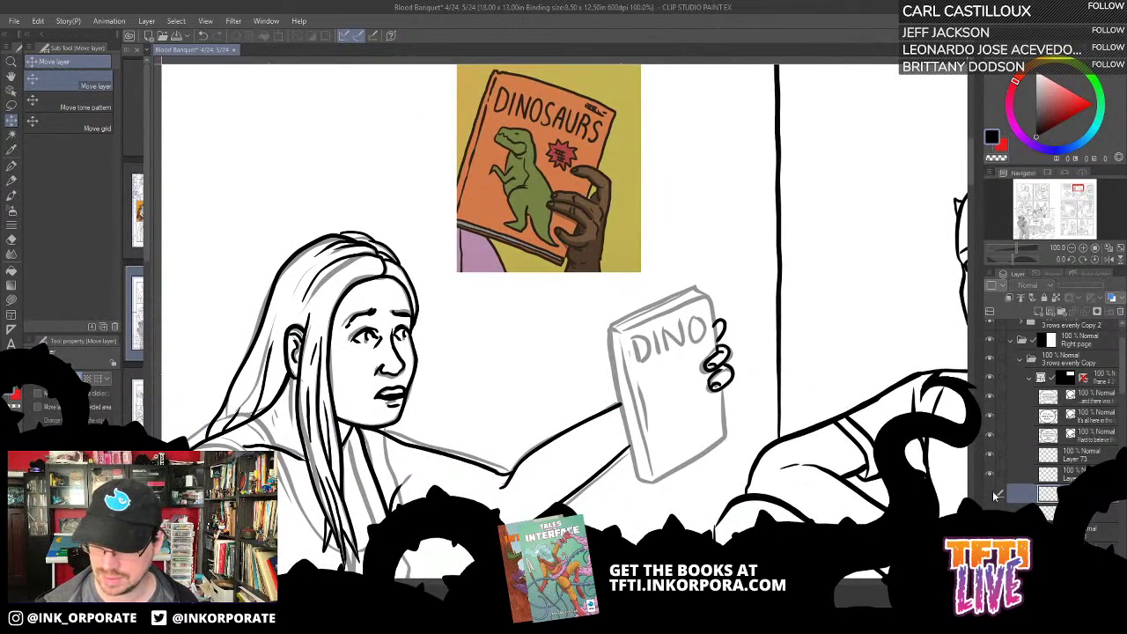
left_click(991, 495)
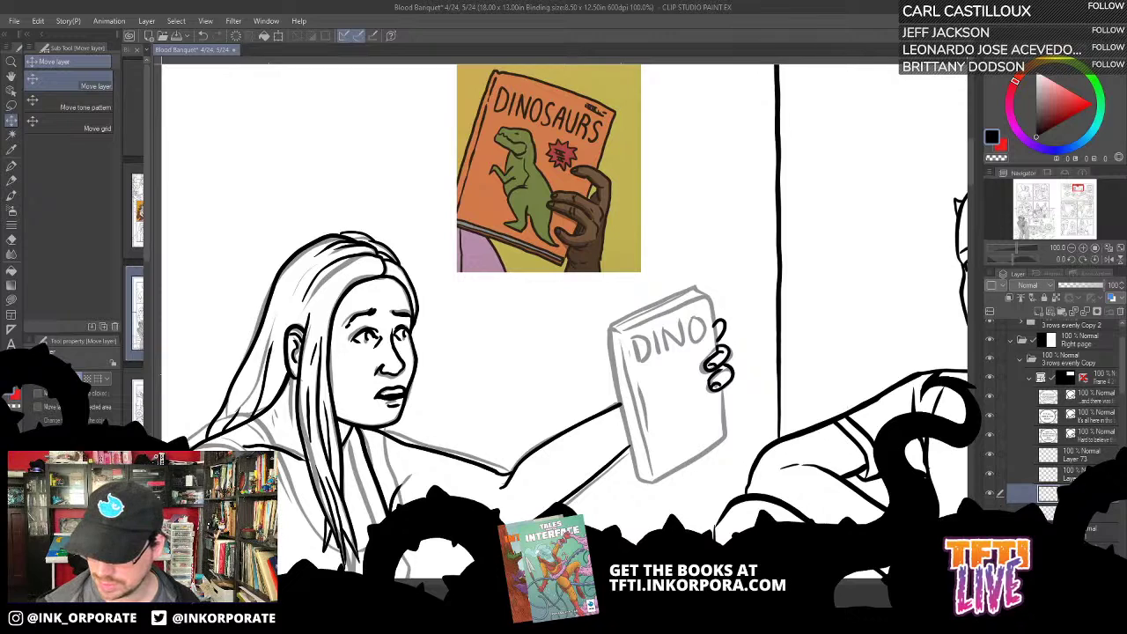
left_click(990, 497)
left_click(990, 499)
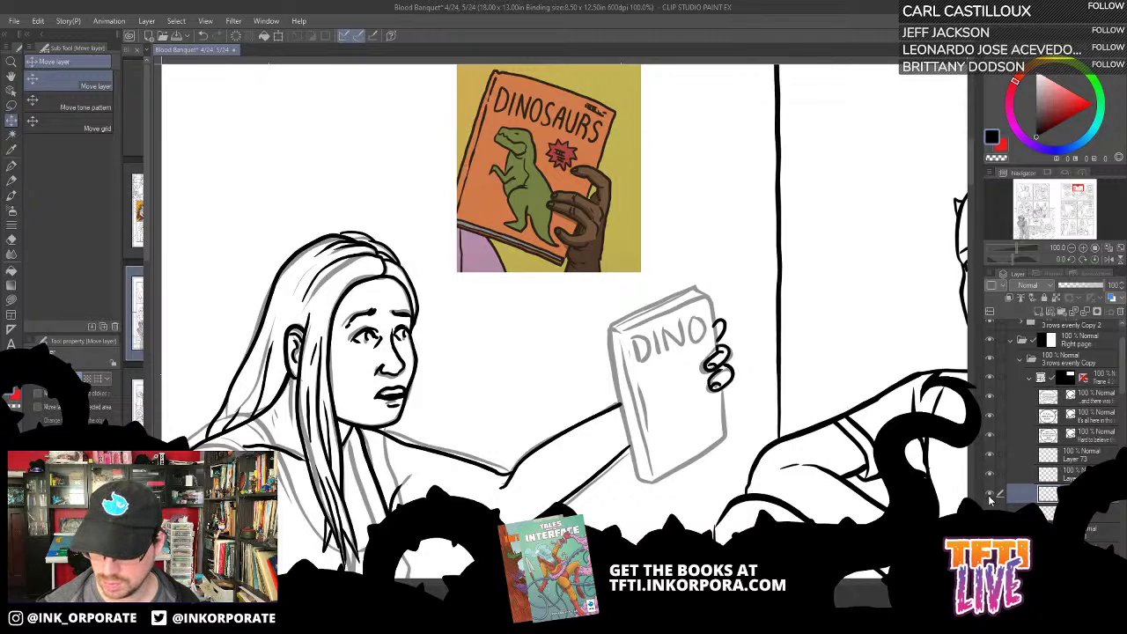
left_click(990, 497)
left_click(990, 499)
left_click(991, 504)
left_click(990, 504)
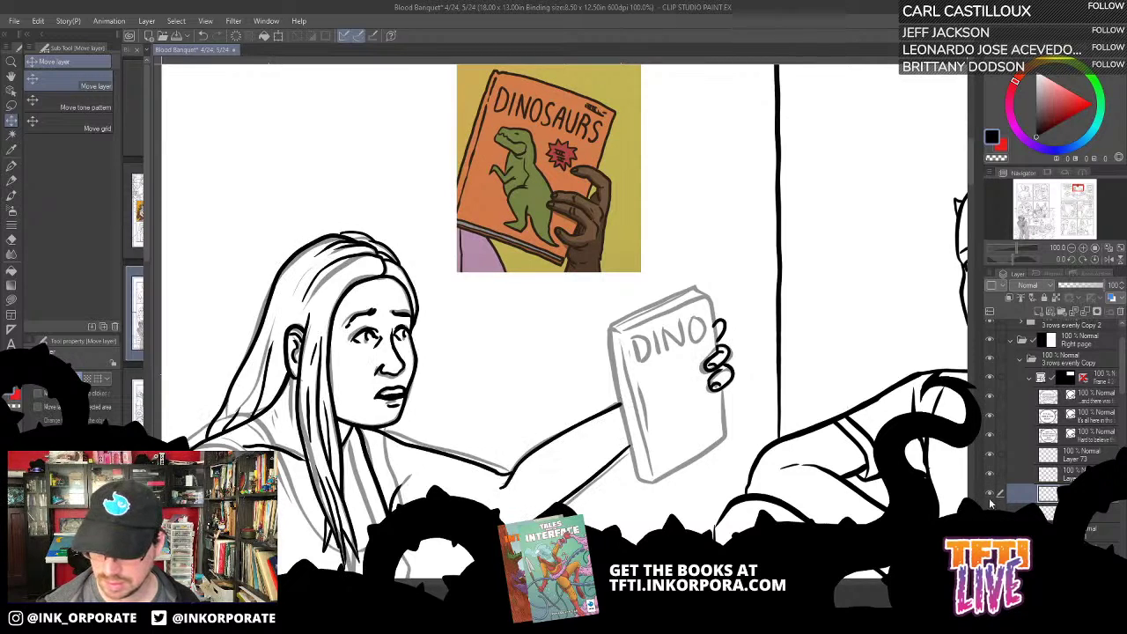
Step: Identify the Dinosaurs reference picture's layer by checking layer visibility, and move the picture down beside the DINO book
left_click(991, 481)
left_click(992, 484)
left_click(1077, 473)
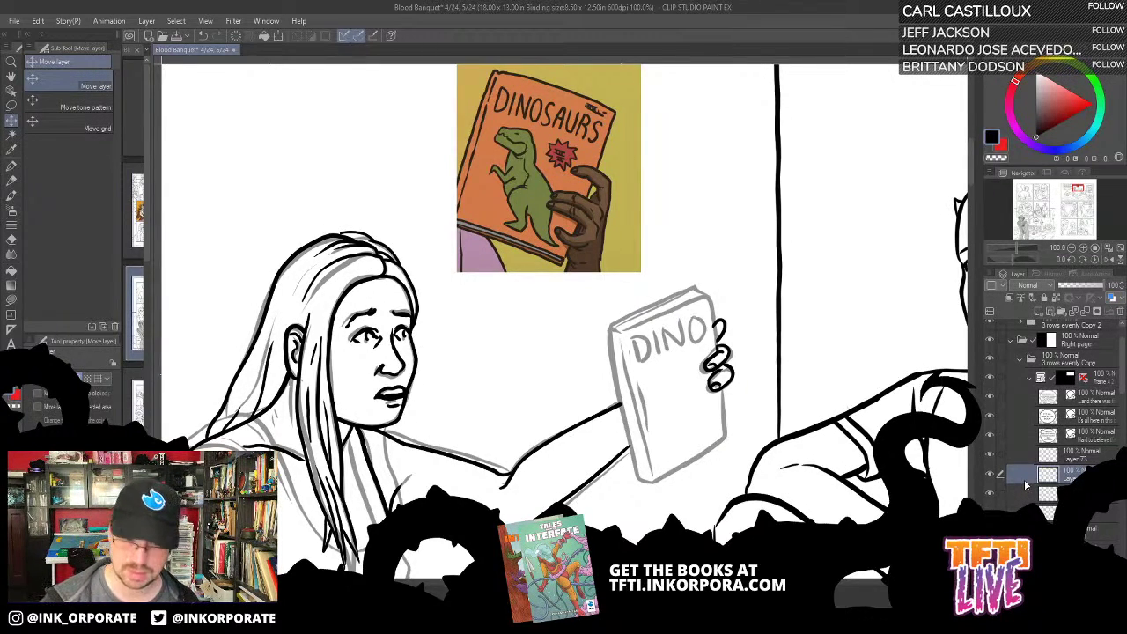
left_click(990, 469)
left_click(991, 468)
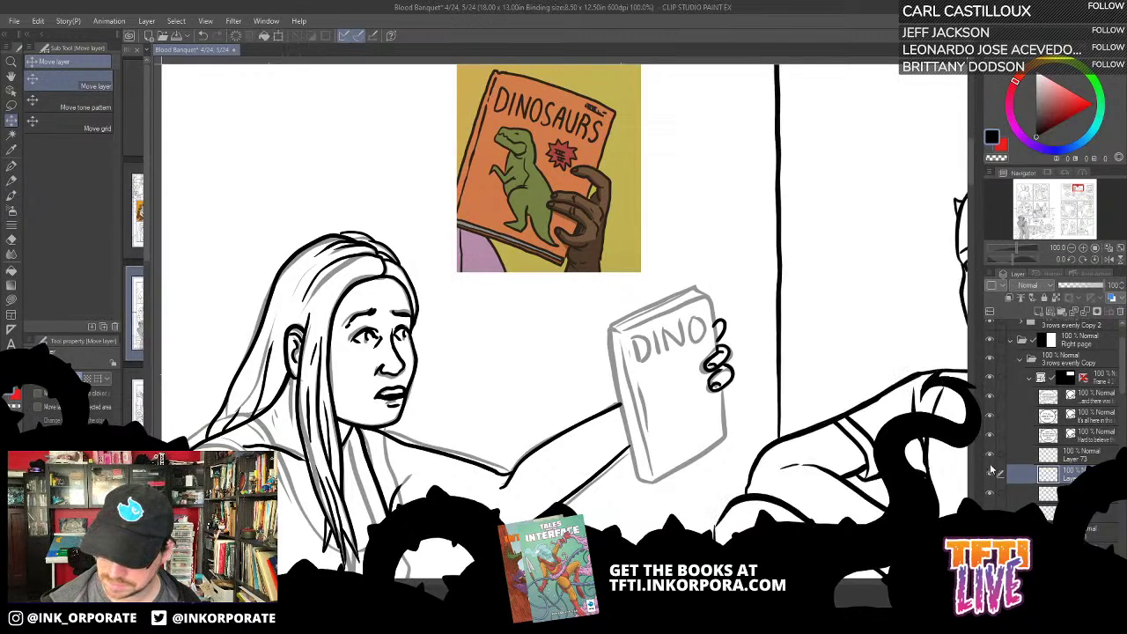
left_click(991, 497)
left_click(991, 498)
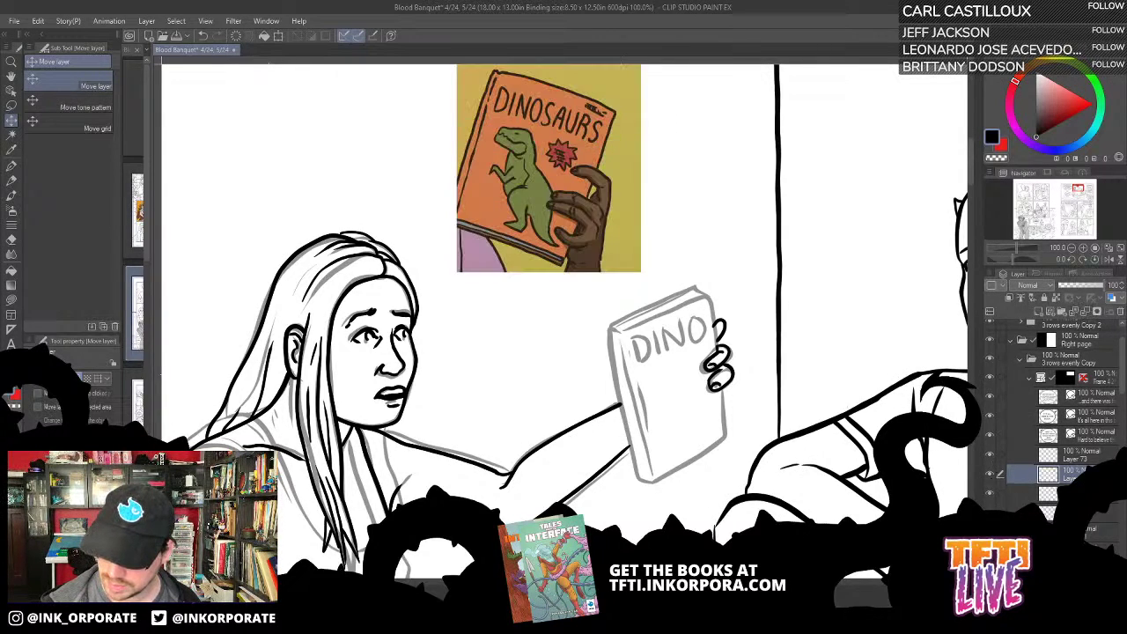
left_click(1054, 491)
left_click_drag(614, 204, 571, 371)
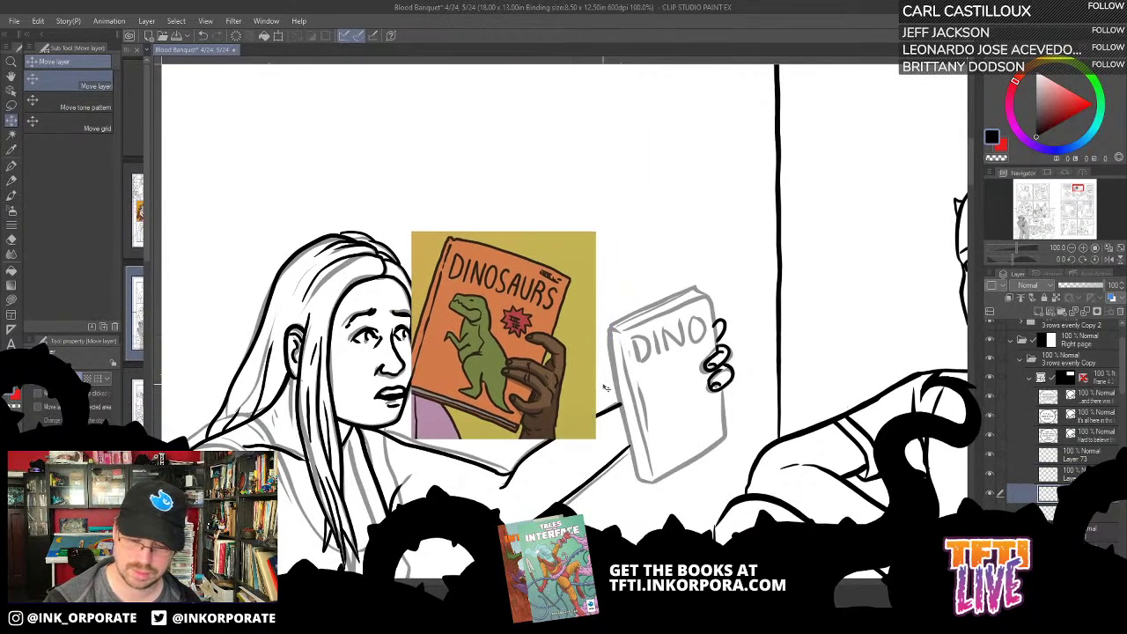
scroll(713, 388, "up", 4)
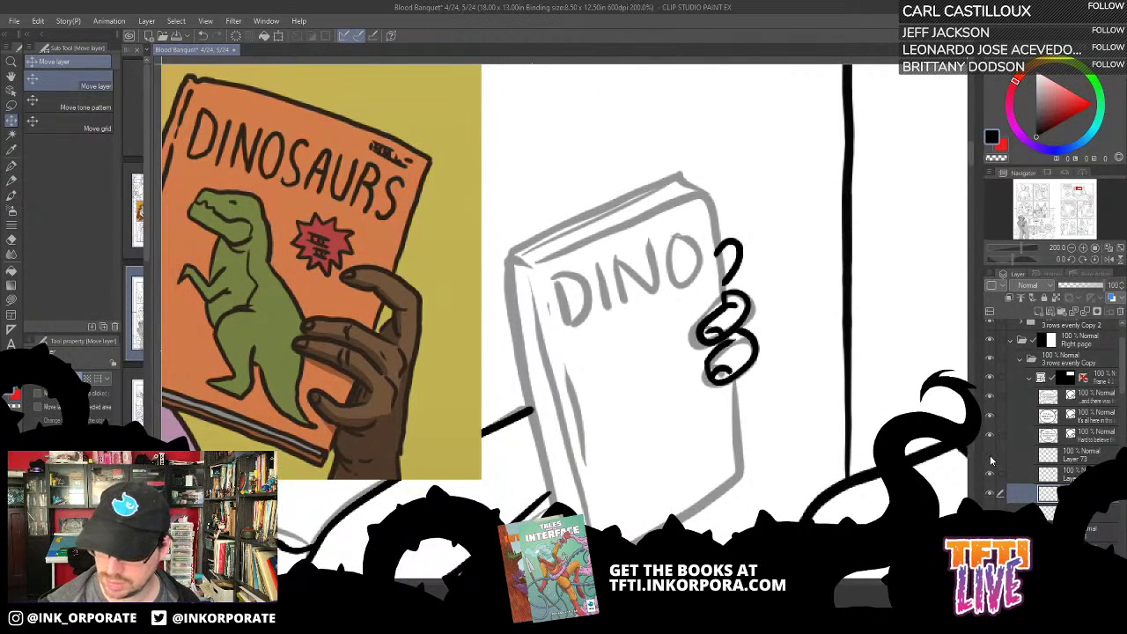
Step: Check the layers around the reference picture, select the one directly beneath it, and get the Turnip pen ready for inking
left_click(991, 477)
left_click(991, 477)
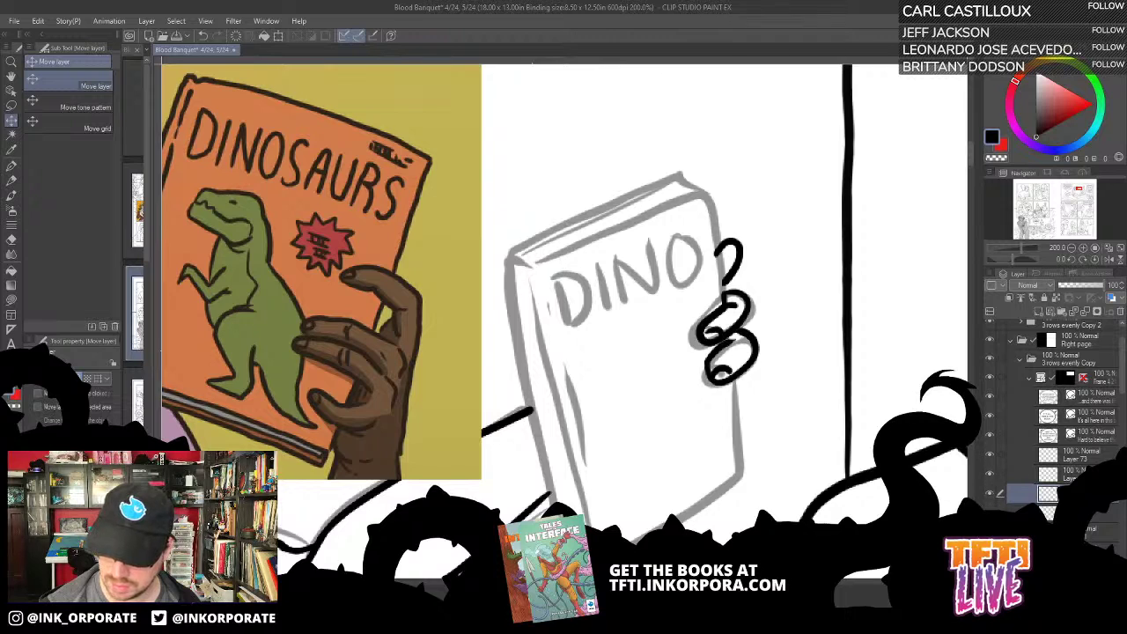
left_click(992, 513)
left_click(992, 512)
left_click(1094, 516)
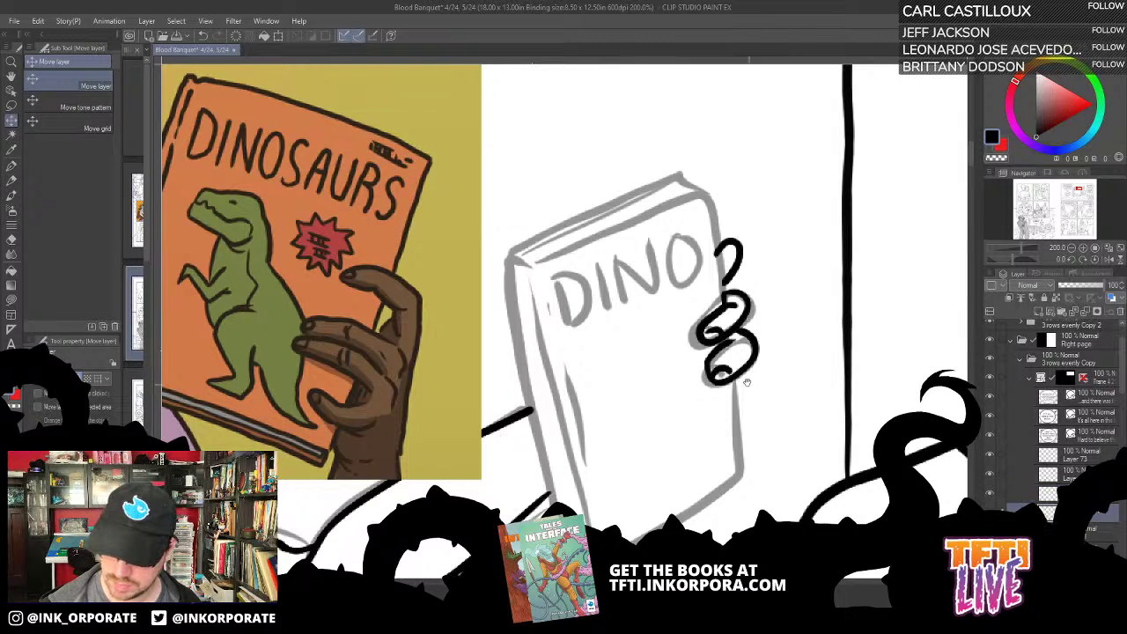
left_click_drag(749, 373, 847, 377)
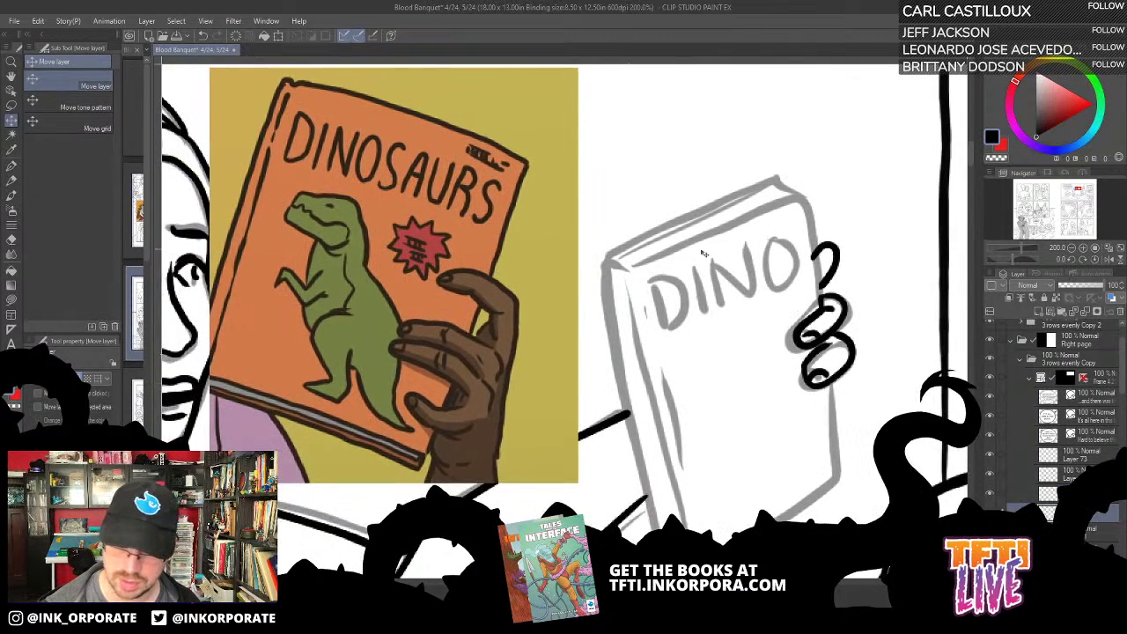
left_click(11, 165)
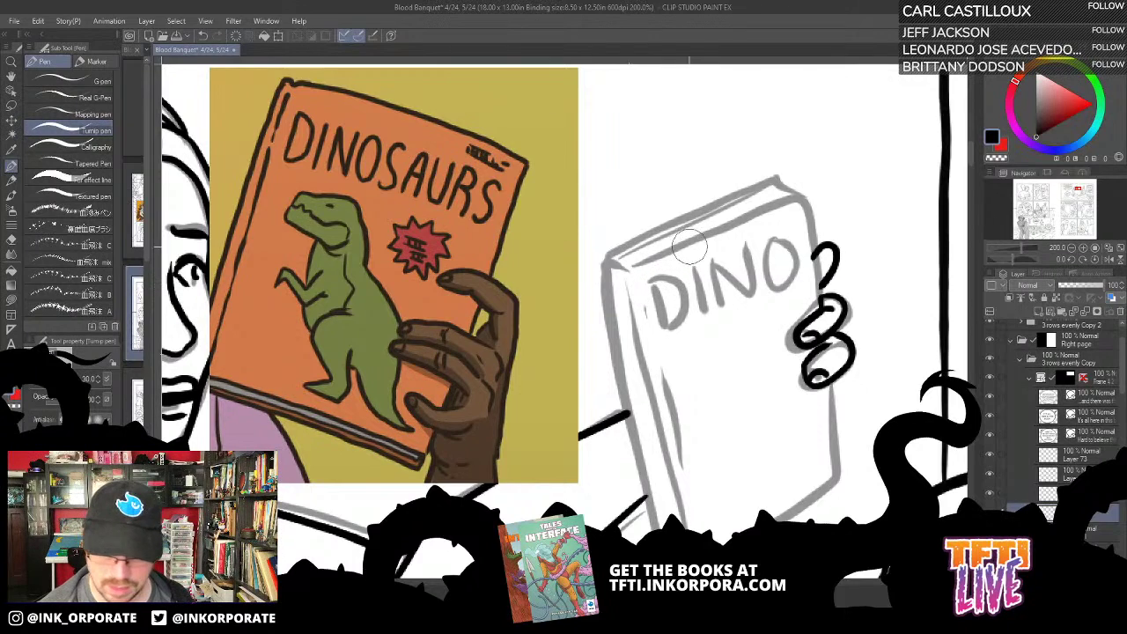
Step: Ink the upright stroke of the letter D in black over the gray DINO title on the book cover
mouse_move(715, 279)
left_mouse_down()
mouse_move(666, 321)
mouse_move(668, 330)
mouse_move(658, 296)
mouse_move(671, 337)
left_mouse_up()
key("minus")
key("minus")
key("ctrl+z")
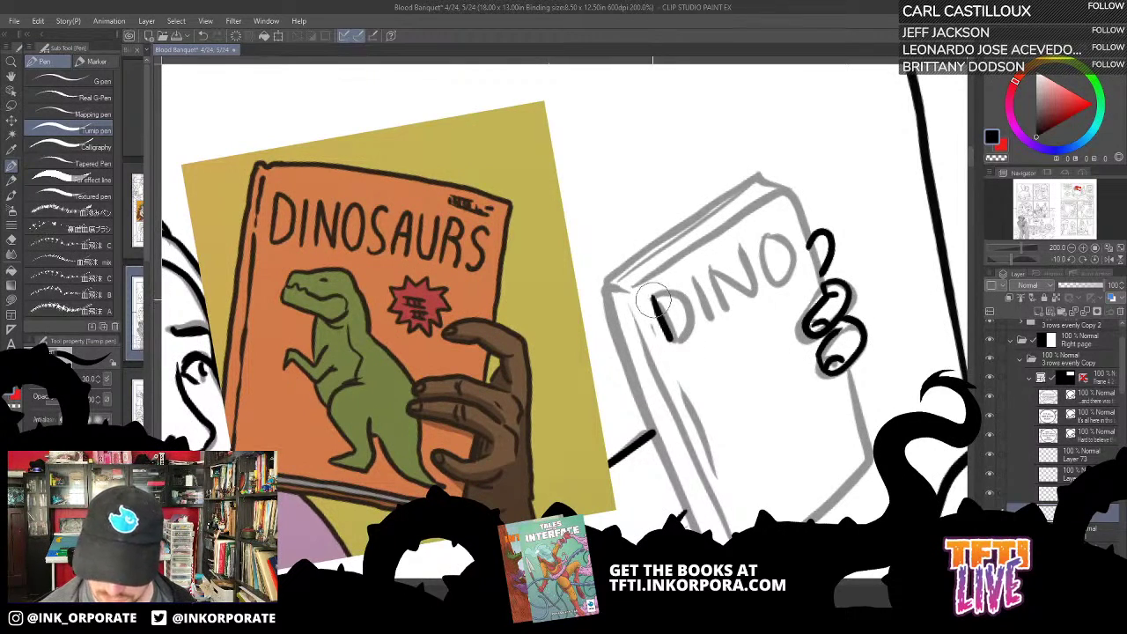
mouse_move(654, 298)
left_mouse_down()
mouse_move(674, 292)
mouse_move(696, 319)
mouse_move(682, 336)
left_mouse_up()
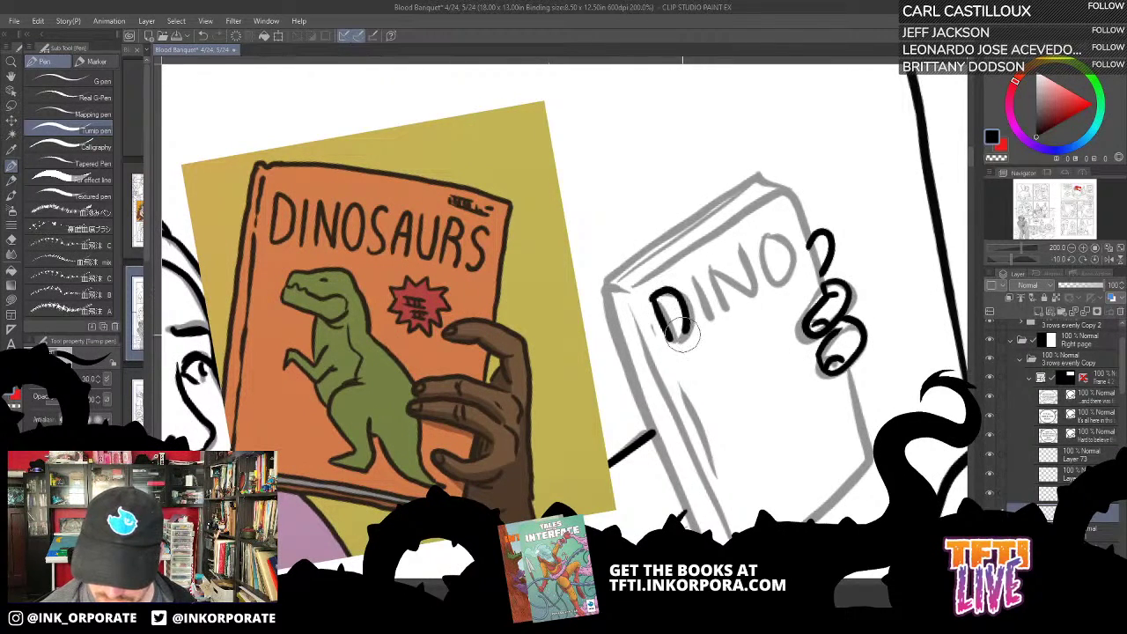
left_click_drag(701, 281, 705, 324)
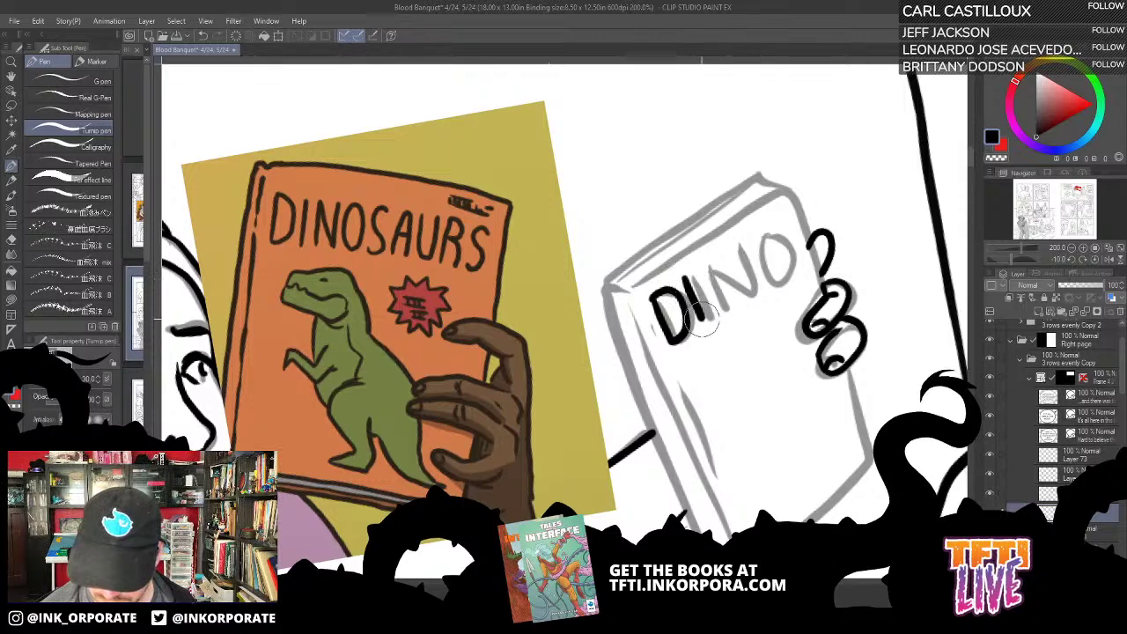
key("ctrl+z")
key("ctrl+z")
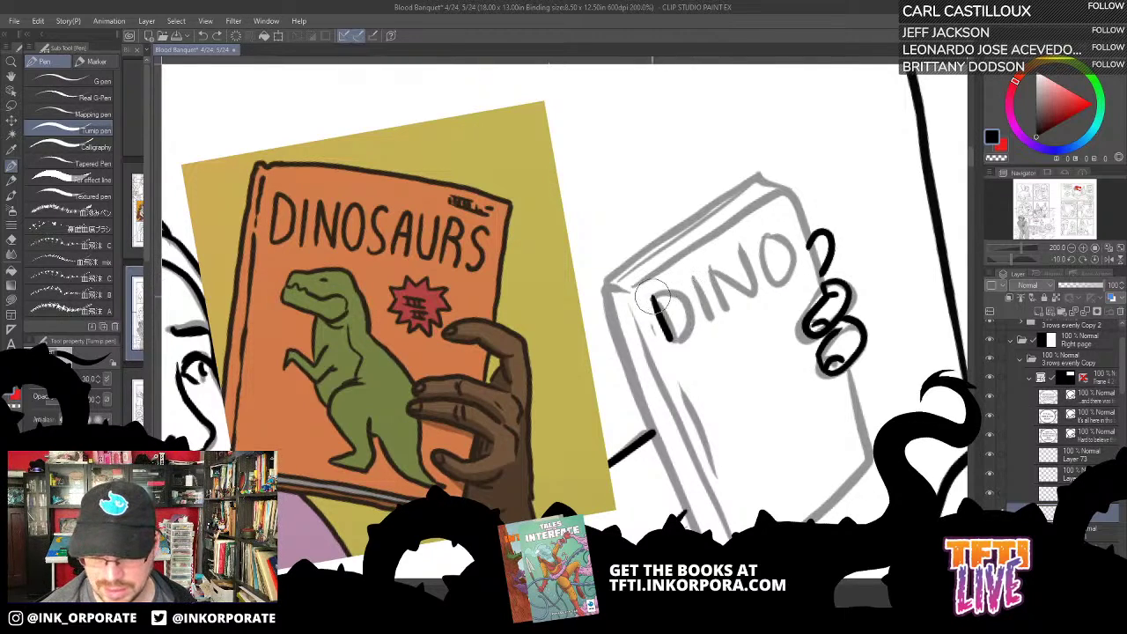
Step: Complete the D and letter the rest of the title so the book cover reads DINOS in black
mouse_move(657, 289)
left_mouse_down()
mouse_move(691, 309)
mouse_move(671, 339)
left_mouse_up()
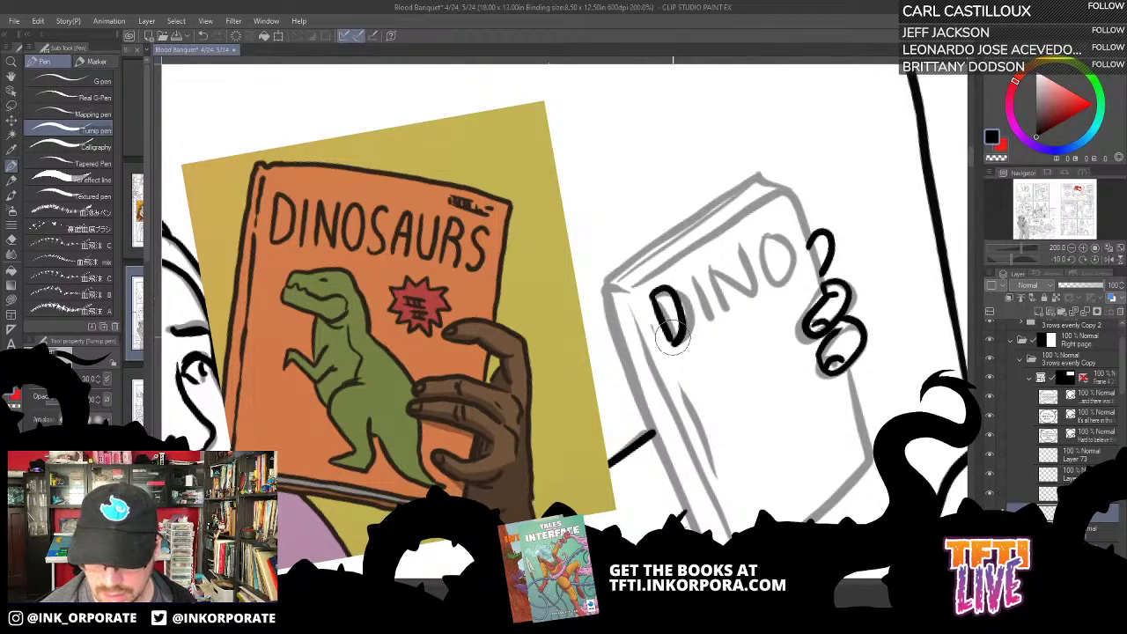
left_click_drag(692, 284, 695, 340)
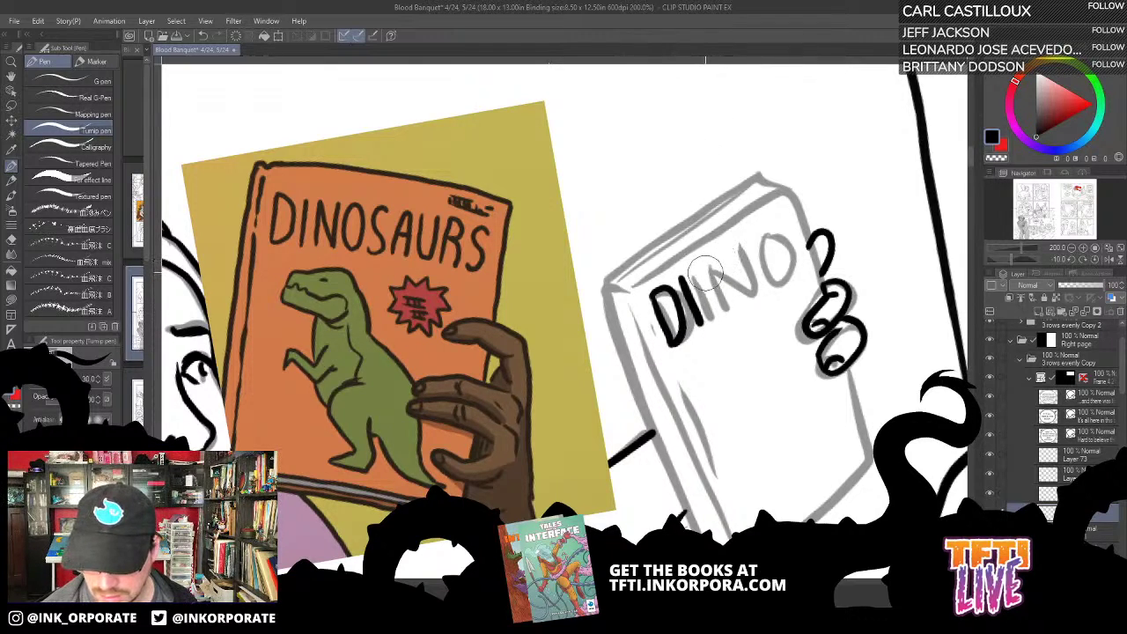
mouse_move(708, 271)
left_mouse_down()
mouse_move(714, 319)
mouse_move(735, 301)
left_mouse_up()
key("ctrl+z")
mouse_move(697, 270)
left_mouse_down()
mouse_move(733, 298)
mouse_move(744, 240)
mouse_move(747, 295)
mouse_move(772, 257)
mouse_move(760, 244)
mouse_move(748, 280)
left_mouse_up()
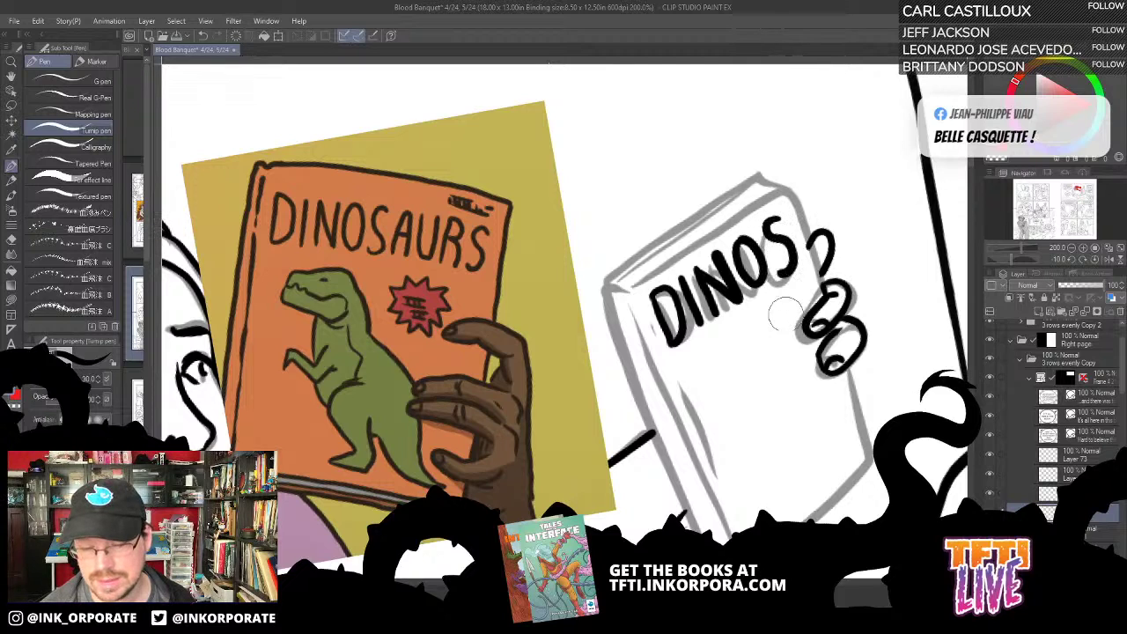
left_click_drag(794, 330, 710, 249)
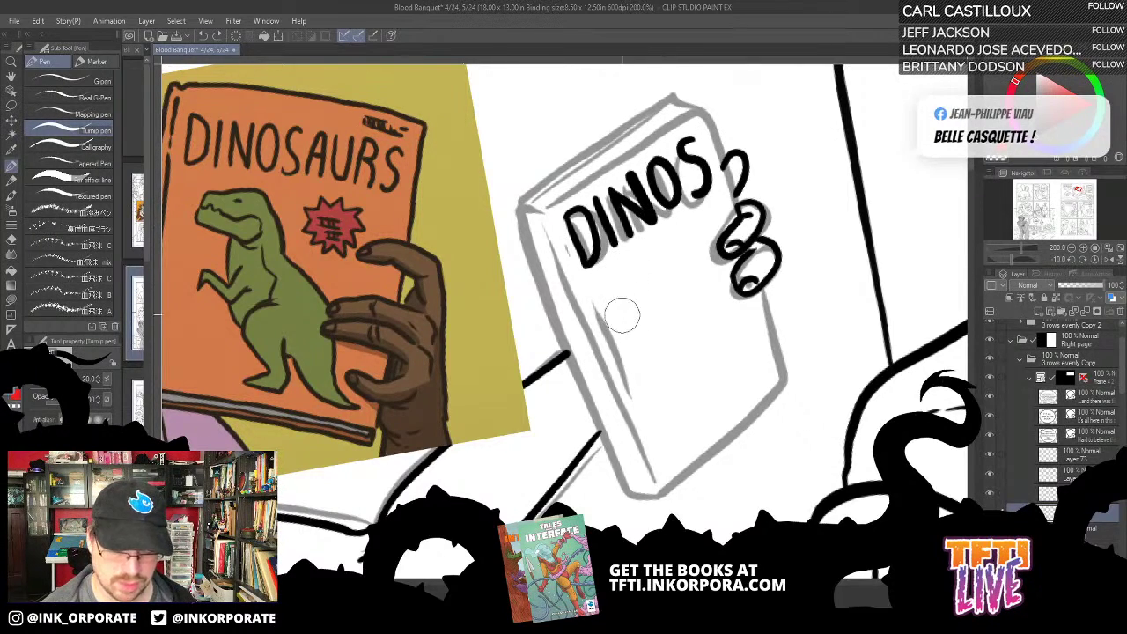
left_click_drag(627, 310, 626, 298)
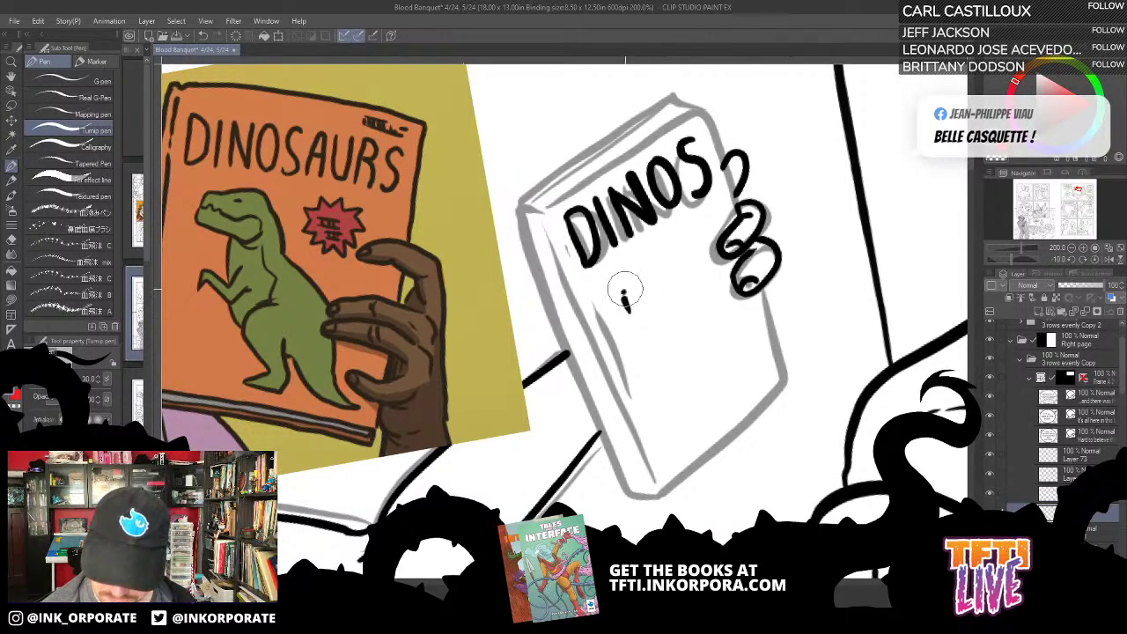
mouse_move(626, 291)
left_mouse_down()
mouse_move(627, 264)
mouse_move(641, 266)
left_mouse_up()
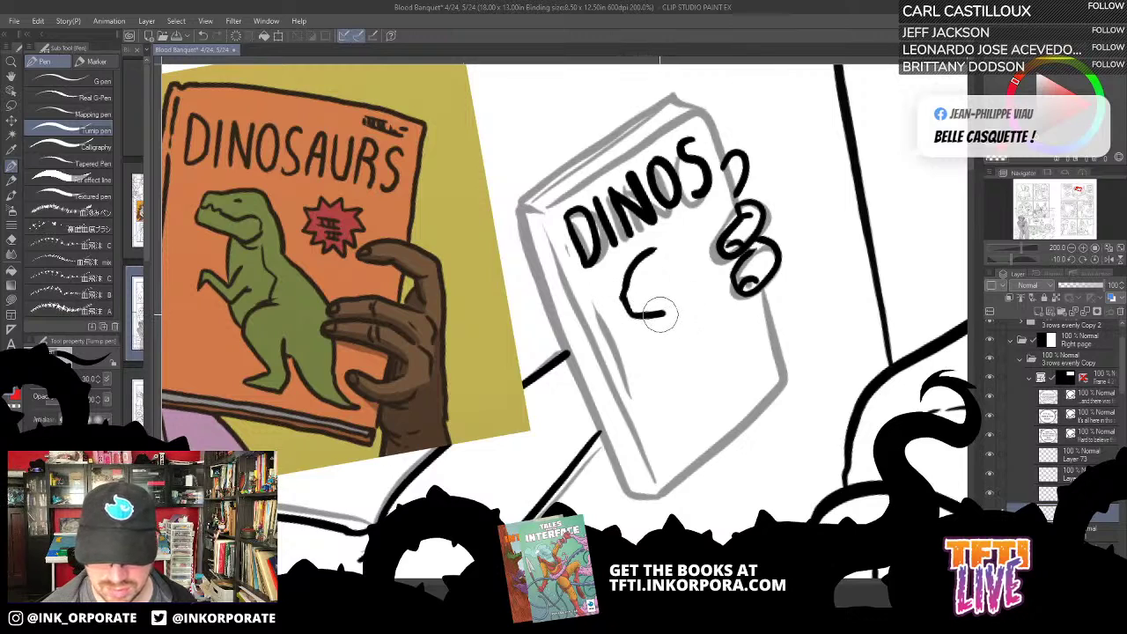
mouse_move(633, 311)
left_mouse_down()
mouse_move(672, 297)
mouse_move(681, 270)
left_mouse_up()
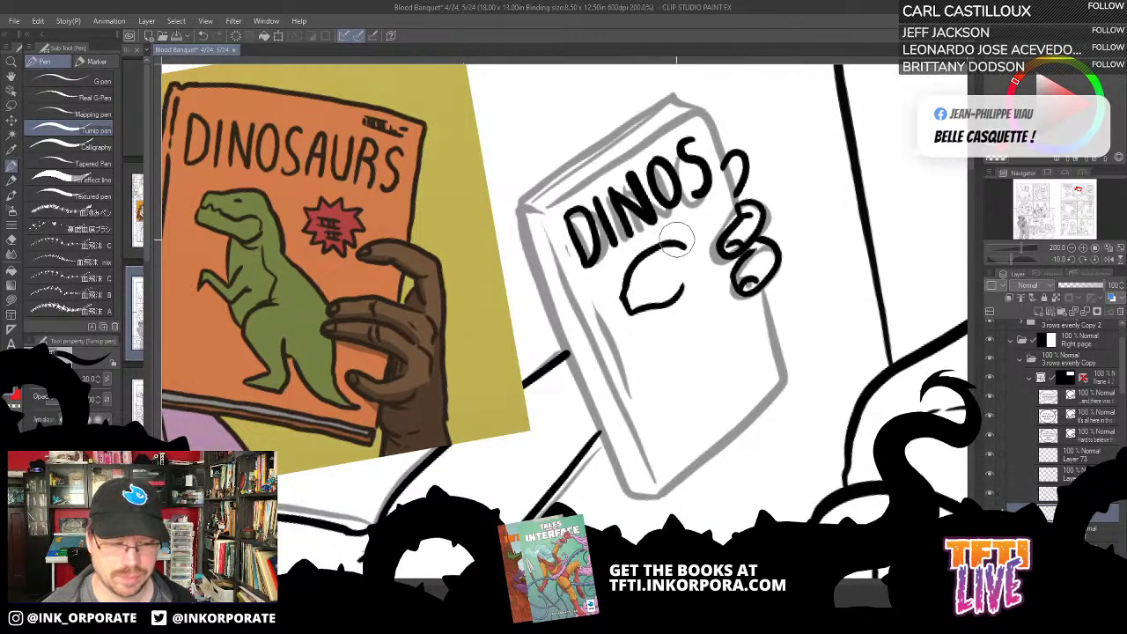
key("ctrl+z")
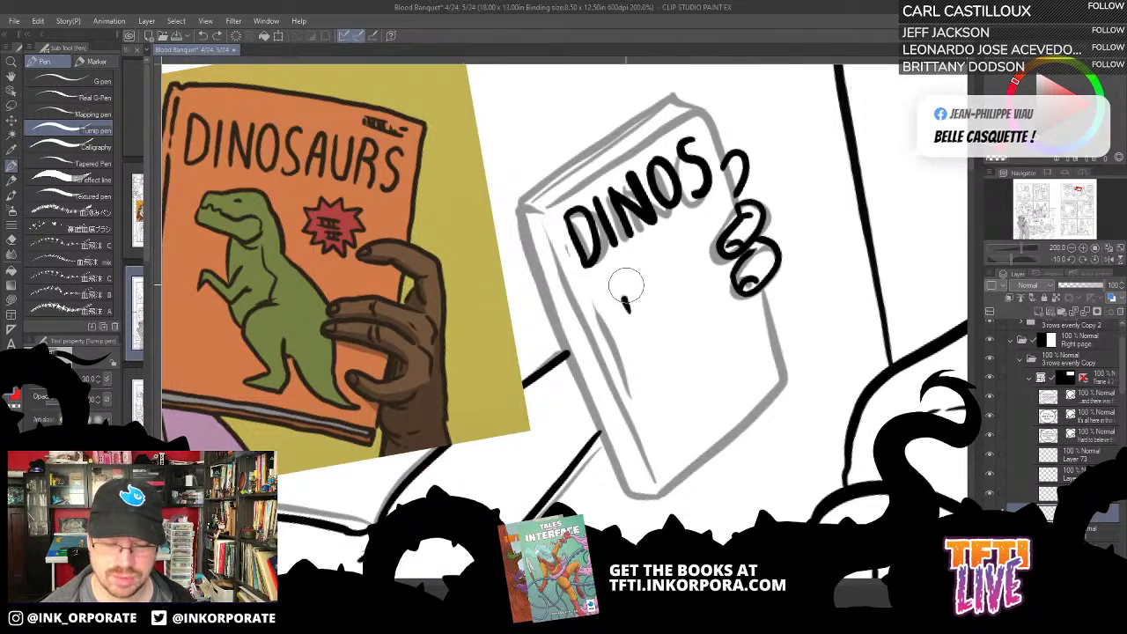
left_click_drag(623, 305, 656, 242)
key("ctrl+z")
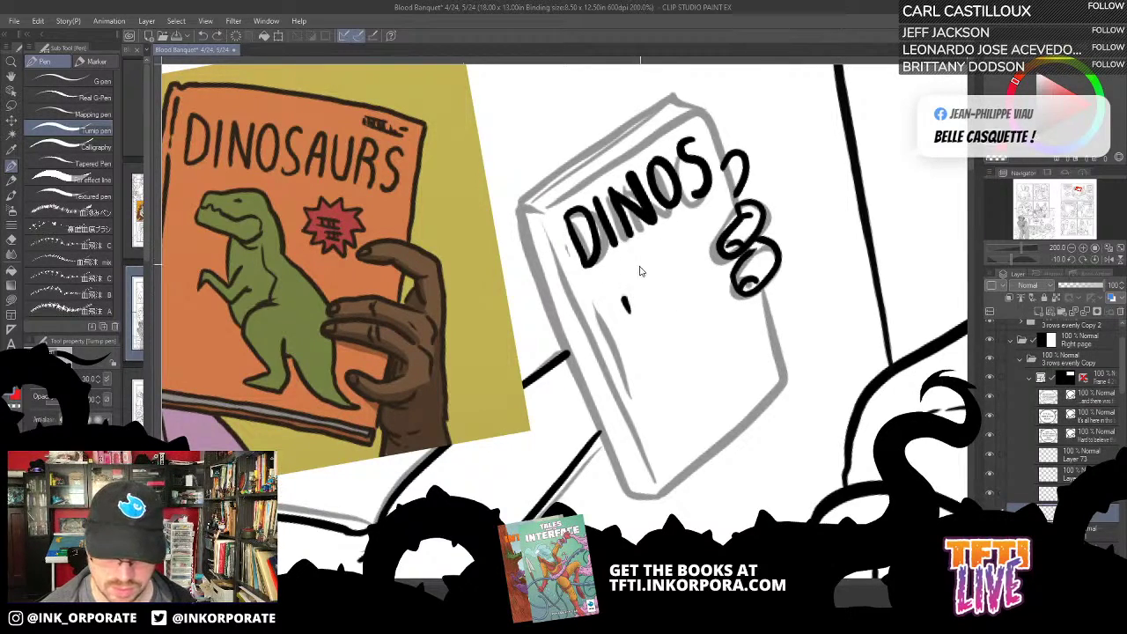
mouse_move(624, 308)
left_mouse_down()
mouse_move(651, 245)
mouse_move(676, 240)
mouse_move(701, 280)
left_mouse_up()
key("asciicircum")
key("asciicircum")
key("asciicircum")
key("asciicircum")
key("asciicircum")
key("asciicircum")
key("asciicircum")
key("asciicircum")
key("asciicircum")
key("asciicircum")
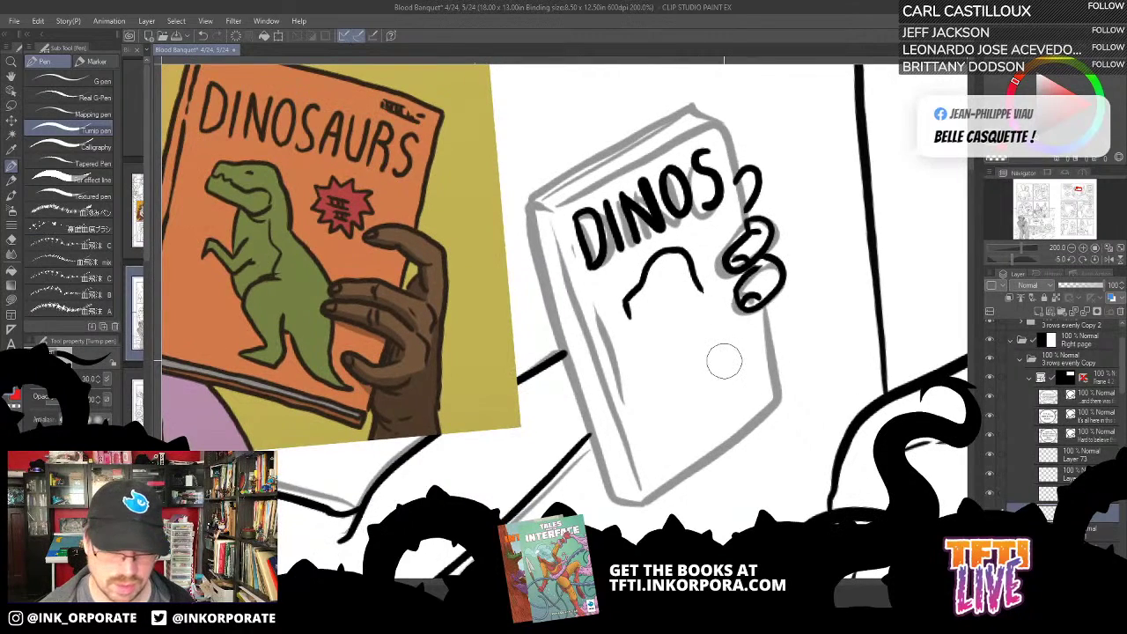
left_click_drag(728, 364, 705, 210)
left_click_drag(632, 352, 668, 201)
key("ctrl+z")
key("ctrl+z")
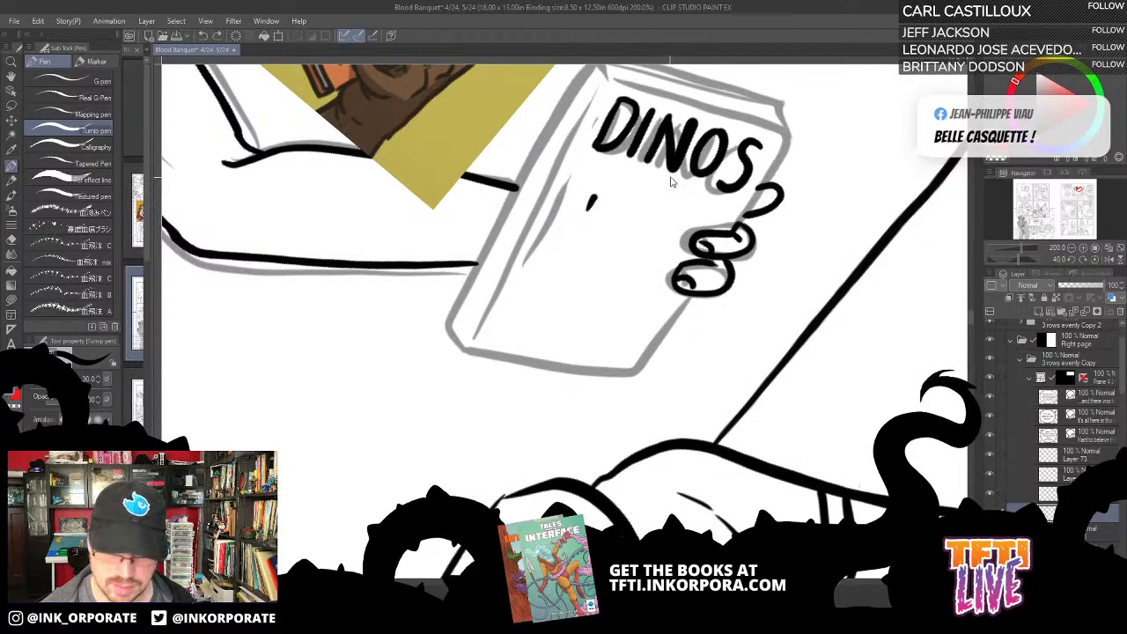
mouse_move(599, 192)
left_mouse_down()
mouse_move(632, 185)
mouse_move(591, 197)
left_mouse_up()
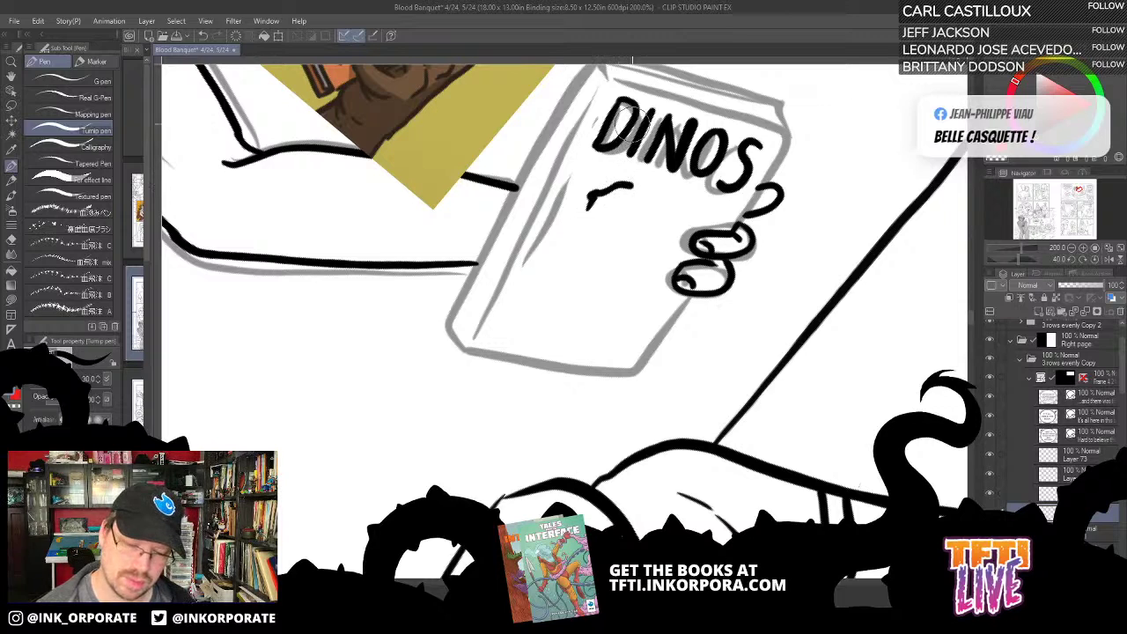
key("ctrl+z")
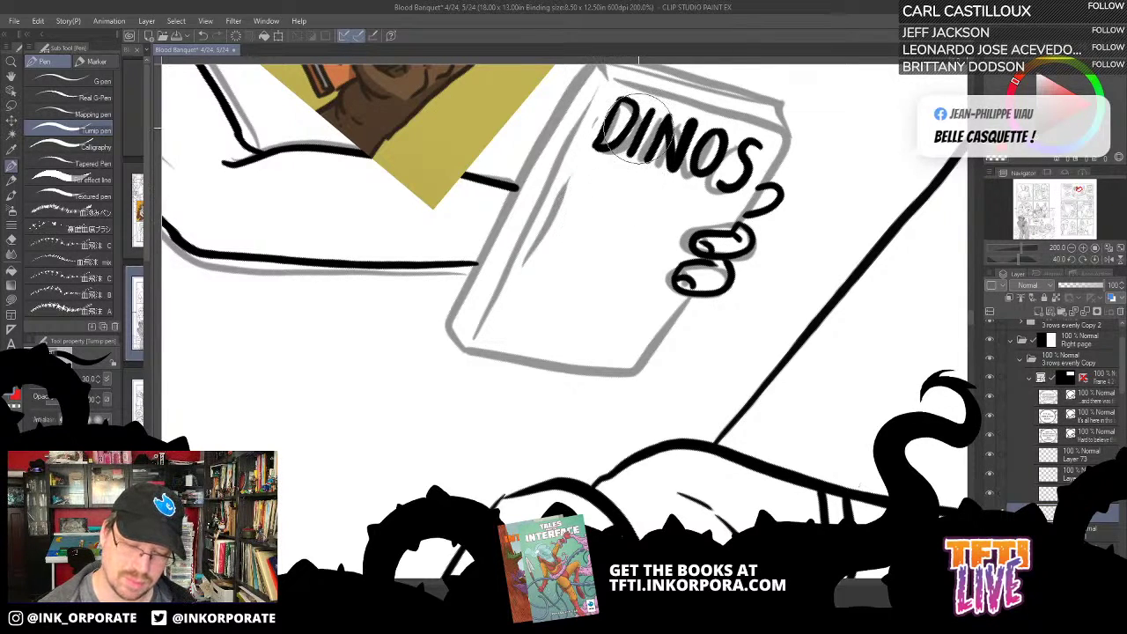
left_click_drag(652, 187, 649, 240)
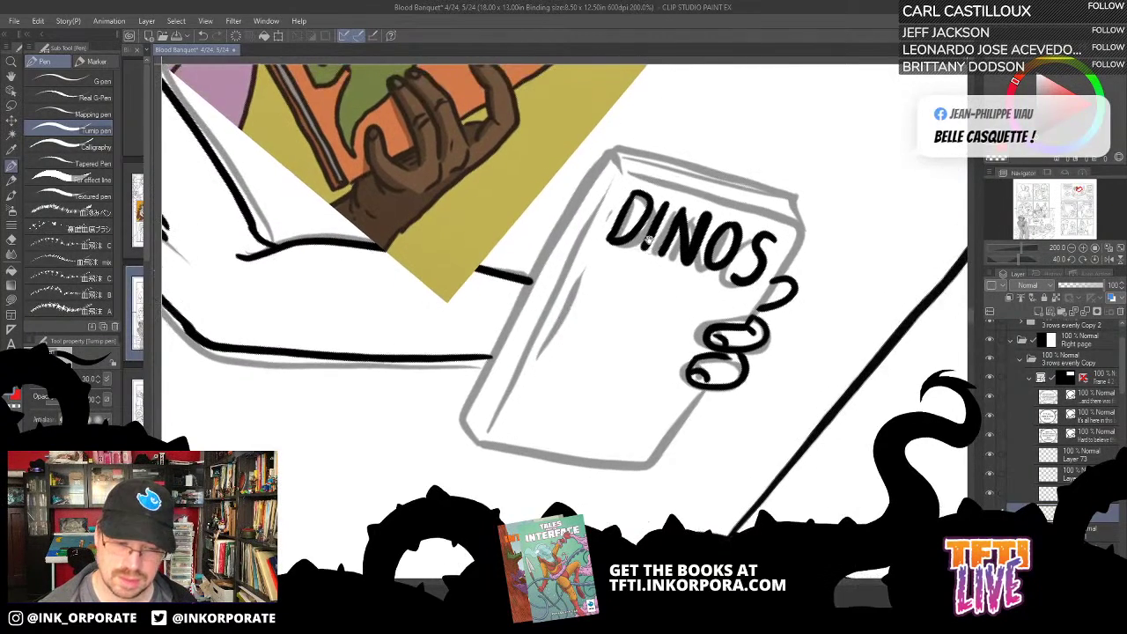
mouse_move(591, 301)
left_mouse_down()
mouse_move(631, 278)
mouse_move(604, 282)
mouse_move(646, 287)
left_mouse_up()
key("ctrl+z")
Step: Ink the dinosaur's head and long back line below the DINOS title, and add a starburst beside the woman's fingers
scroll(640, 286, "down", 1)
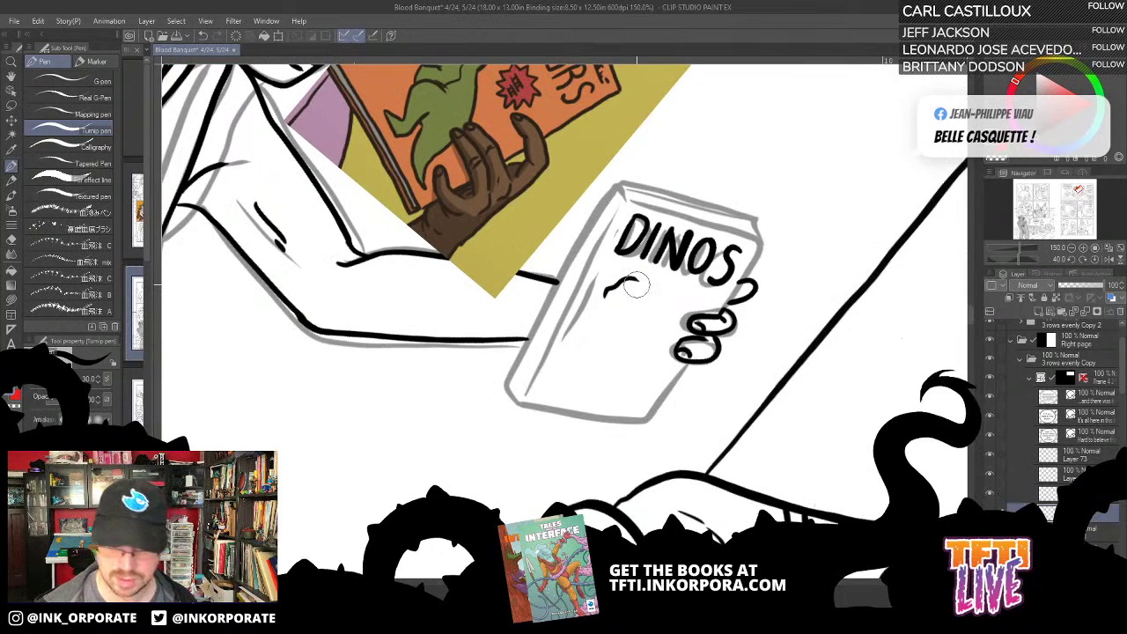
left_click_drag(750, 275, 738, 386)
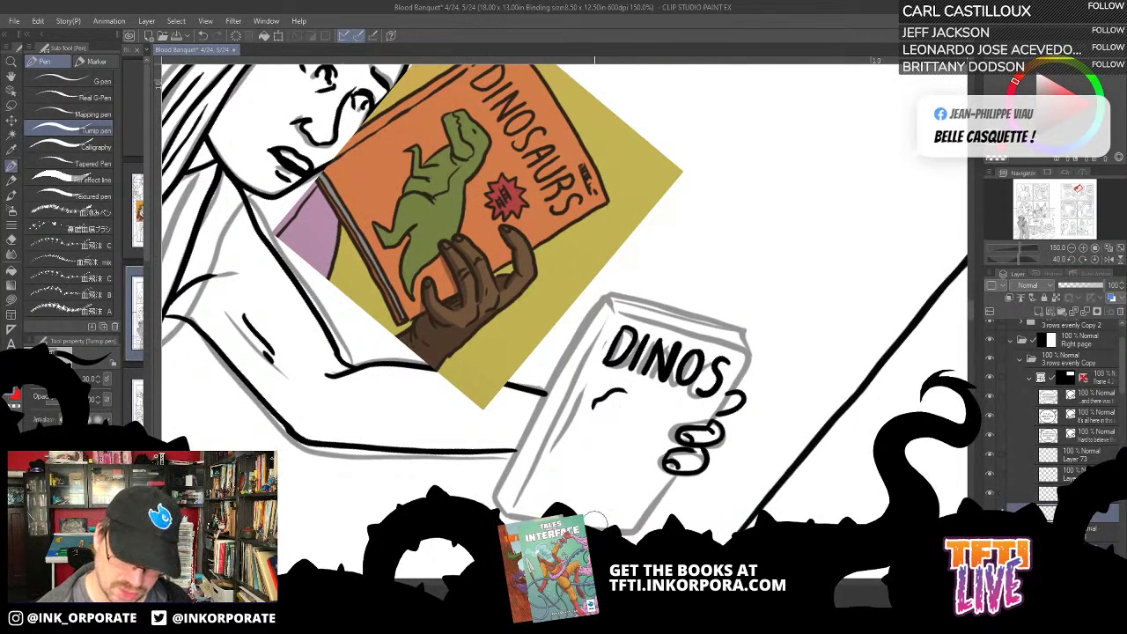
mouse_move(598, 520)
left_mouse_down()
mouse_move(625, 419)
mouse_move(616, 362)
mouse_move(603, 343)
mouse_move(586, 370)
left_mouse_up()
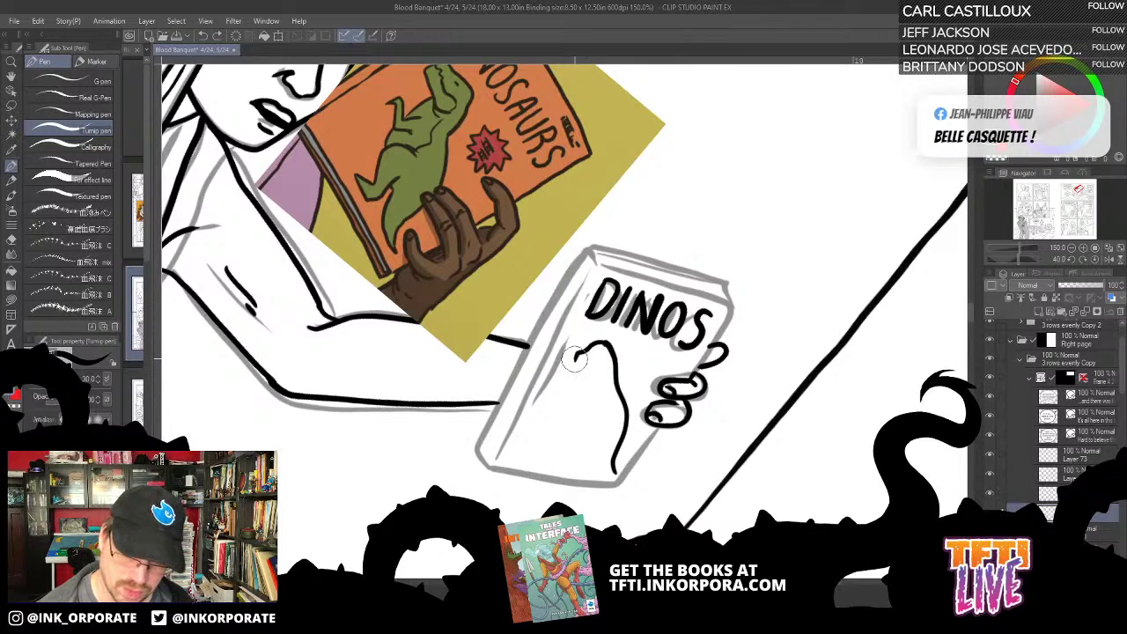
left_click_drag(575, 360, 605, 365)
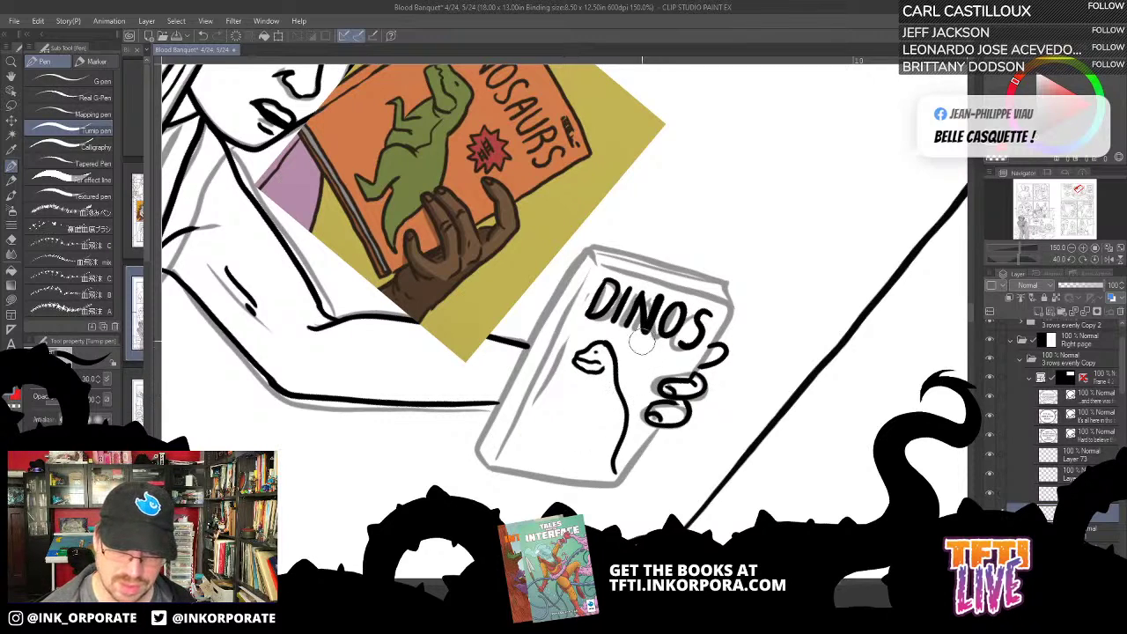
mouse_move(642, 373)
left_mouse_down()
mouse_move(650, 356)
mouse_move(675, 376)
mouse_move(639, 374)
mouse_move(659, 396)
mouse_move(646, 389)
left_mouse_up()
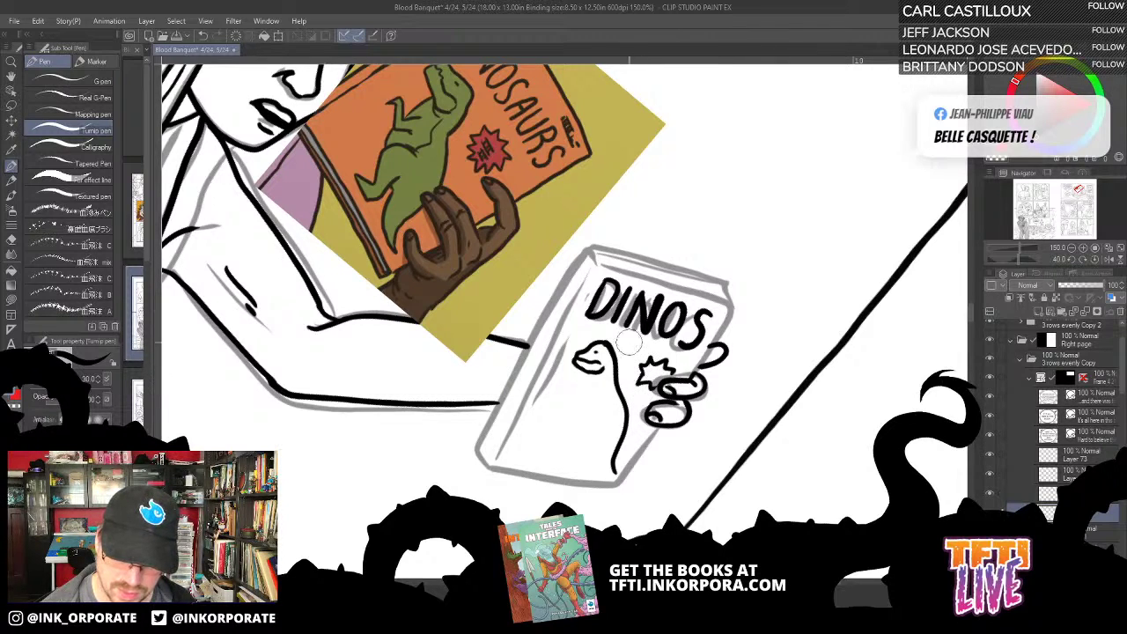
Step: Ink the dinosaur's small arms, belly, legs and tail to complete the figure on the book cover
left_click_drag(637, 265, 657, 230)
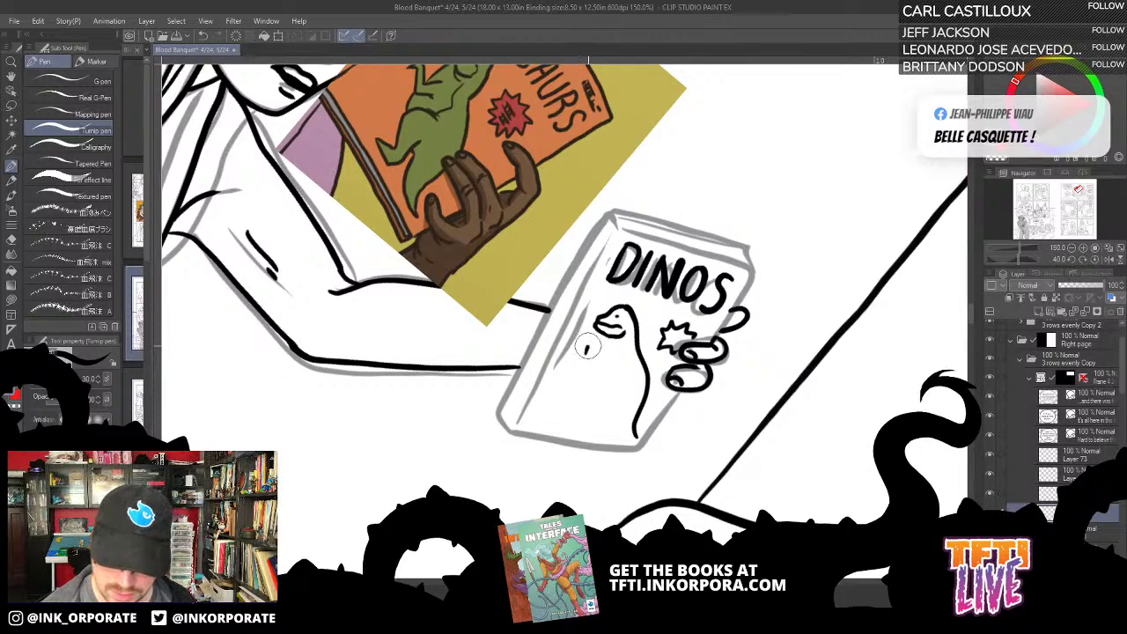
mouse_move(597, 352)
left_mouse_down()
mouse_move(594, 361)
mouse_move(607, 350)
left_mouse_up()
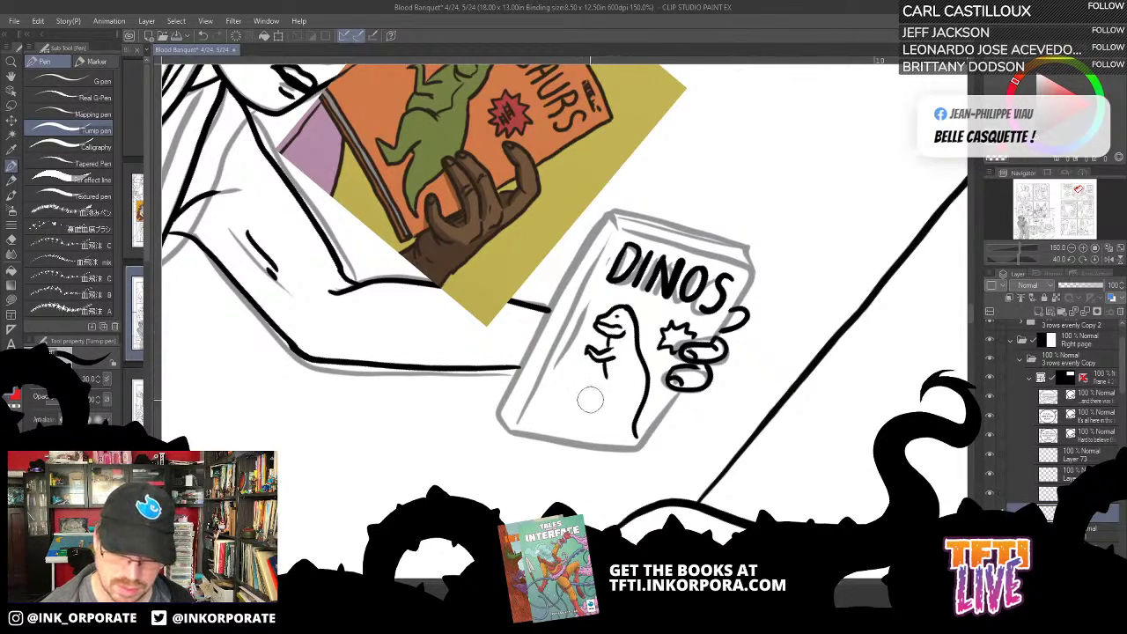
mouse_move(590, 401)
left_mouse_down()
mouse_move(624, 385)
mouse_move(612, 407)
mouse_move(586, 416)
mouse_move(589, 401)
mouse_move(579, 418)
mouse_move(604, 427)
mouse_move(615, 409)
mouse_move(633, 433)
left_mouse_up()
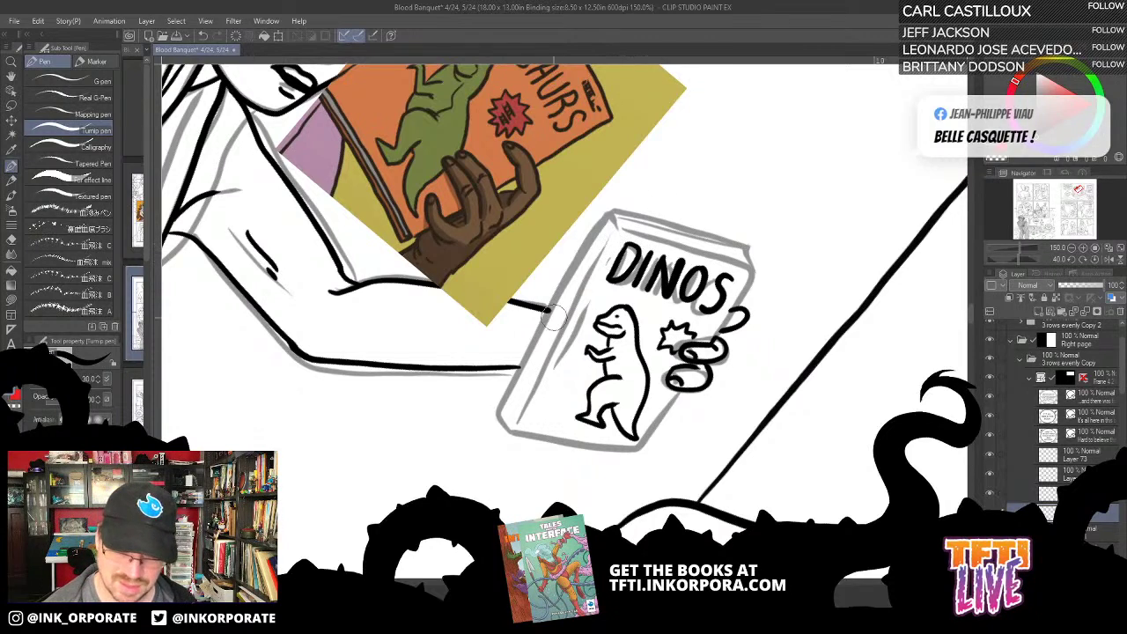
Step: Ink the long spine-side edge of the book in black over the gray sketch, rounding it at the lower corner
left_click_drag(574, 312, 616, 349)
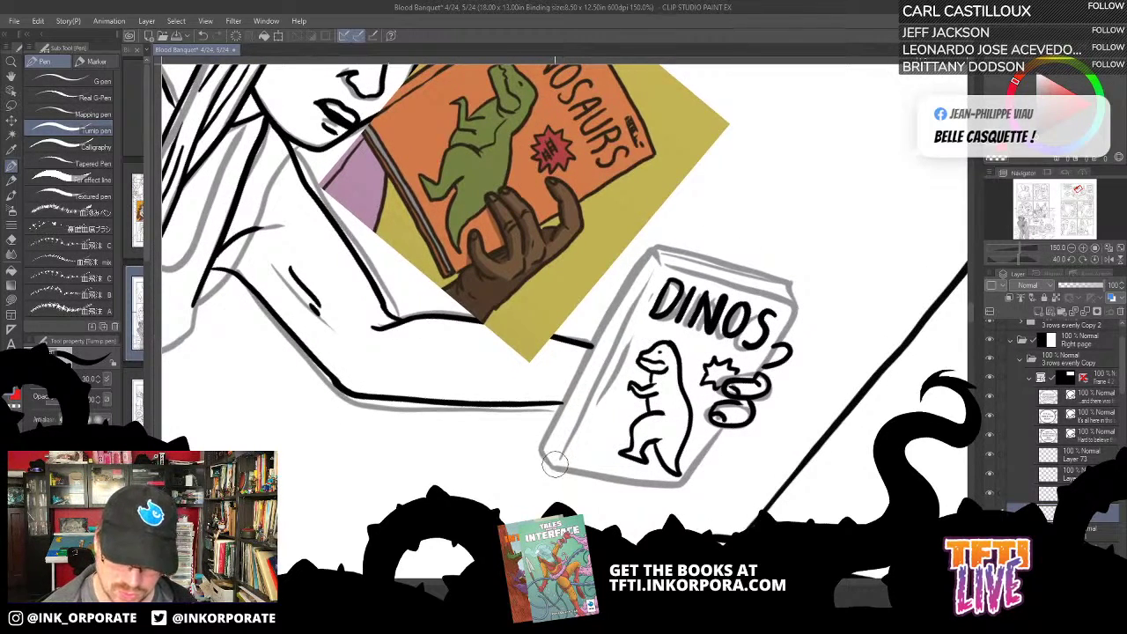
mouse_move(554, 467)
left_mouse_down()
mouse_move(544, 451)
mouse_move(552, 426)
mouse_move(646, 249)
left_mouse_up()
key("asciicircum")
key("asciicircum")
key("asciicircum")
key("asciicircum")
key("asciicircum")
key("asciicircum")
key("asciicircum")
key("asciicircum")
key("asciicircum")
key("asciicircum")
key("asciicircum")
key("asciicircum")
key("asciicircum")
key("asciicircum")
key("asciicircum")
key("asciicircum")
key("asciicircum")
key("asciicircum")
key("asciicircum")
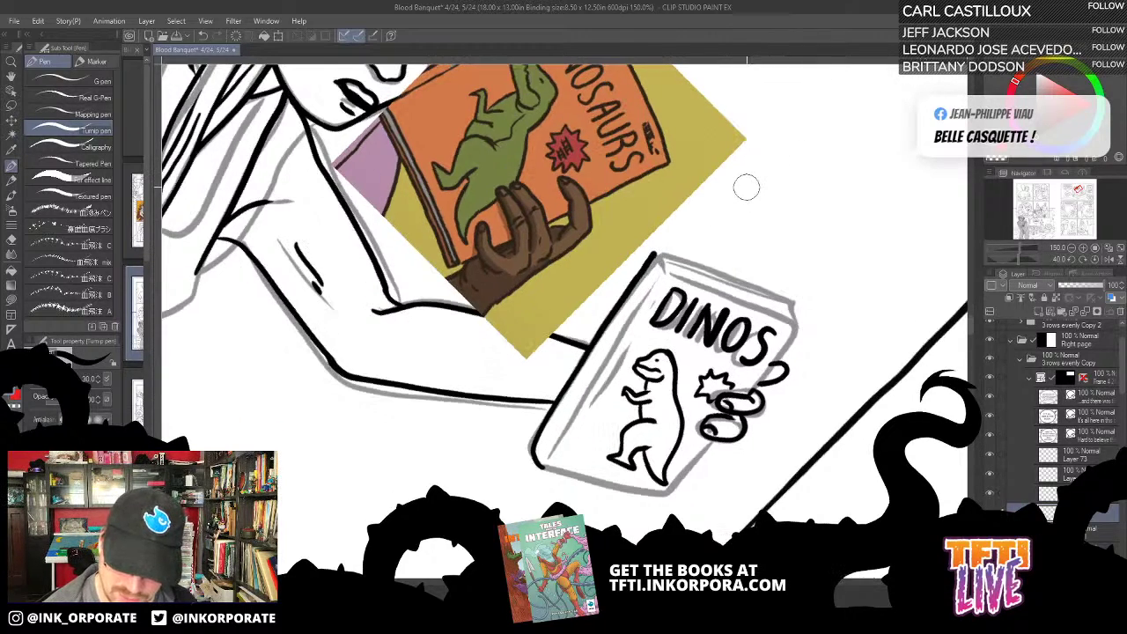
Step: Ink the back top edge of the book, try a front cover top edge line, and undo that last stroke
mouse_move(739, 201)
left_mouse_down()
mouse_move(717, 214)
mouse_move(703, 303)
mouse_move(748, 353)
left_mouse_up()
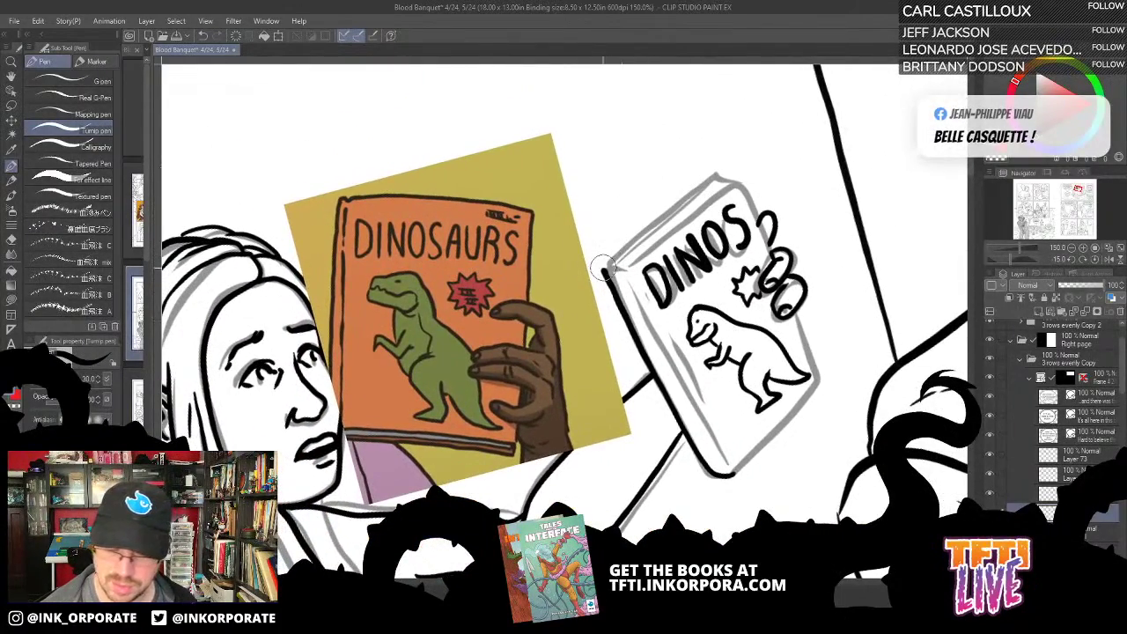
left_click_drag(602, 266, 715, 173)
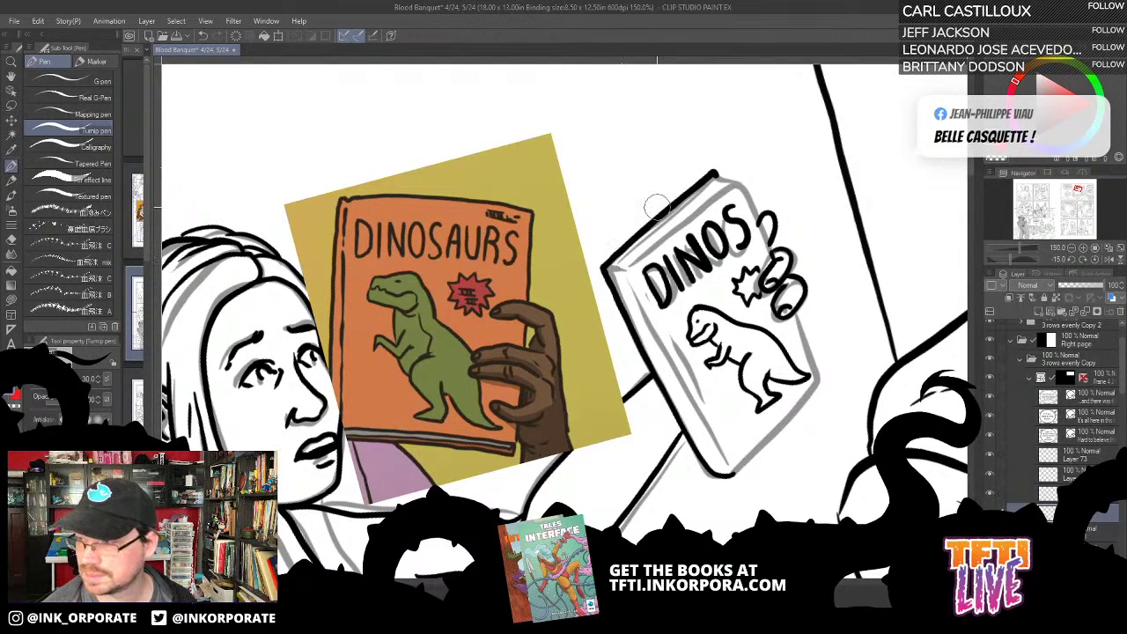
mouse_move(614, 271)
left_mouse_down()
mouse_move(734, 176)
mouse_move(762, 220)
left_mouse_up()
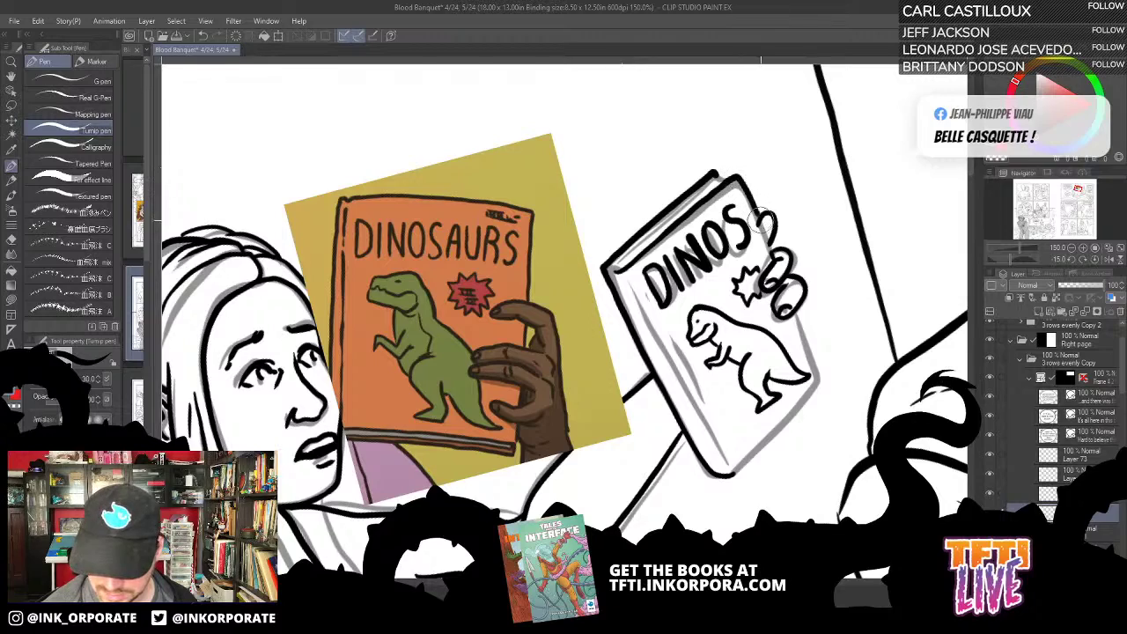
key("ctrl+z")
Step: Ink the book's outer side edge above and below the woman's fingers, down to the bottom corner
key("asciicircum")
key("asciicircum")
key("asciicircum")
key("asciicircum")
key("asciicircum")
key("asciicircum")
key("asciicircum")
key("asciicircum")
key("asciicircum")
key("asciicircum")
key("asciicircum")
key("asciicircum")
key("asciicircum")
key("asciicircum")
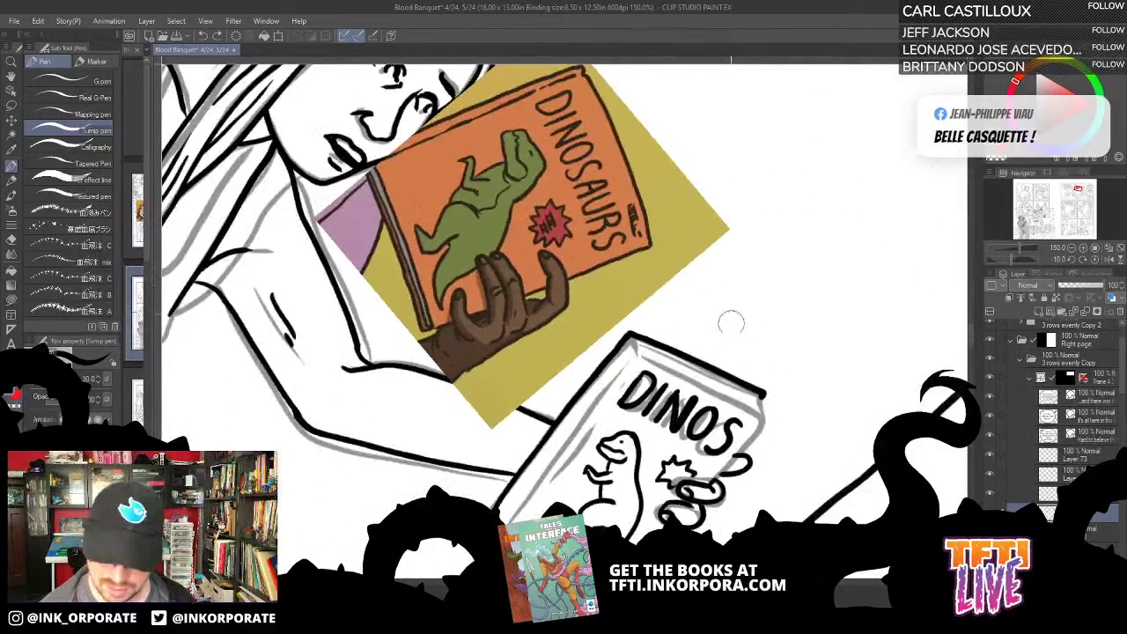
left_click_drag(731, 359, 649, 231)
mouse_move(632, 350)
left_mouse_down()
mouse_move(687, 289)
mouse_move(758, 145)
left_mouse_up()
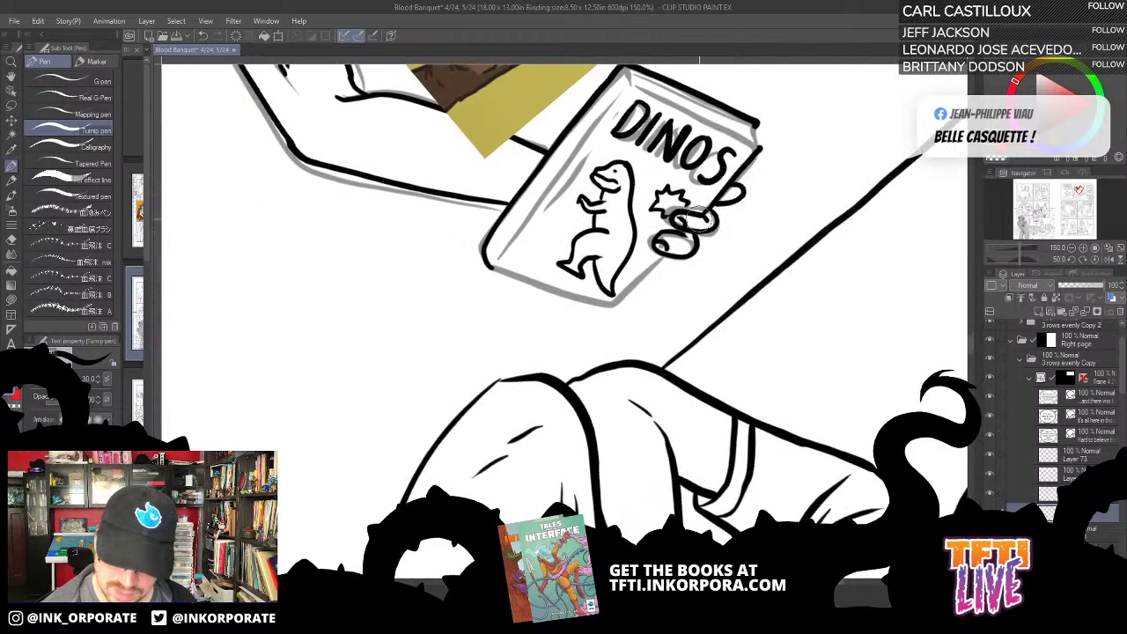
left_click_drag(663, 254, 614, 310)
Step: Ink the book's short bottom edge between its two lower corners, undoing and redrawing the stroke until it fits the sketch
key("asciicircum")
key("asciicircum")
key("asciicircum")
key("asciicircum")
key("asciicircum")
key("asciicircum")
key("asciicircum")
key("asciicircum")
key("asciicircum")
key("asciicircum")
key("asciicircum")
key("asciicircum")
key("asciicircum")
key("asciicircum")
key("asciicircum")
key("asciicircum")
key("asciicircum")
key("asciicircum")
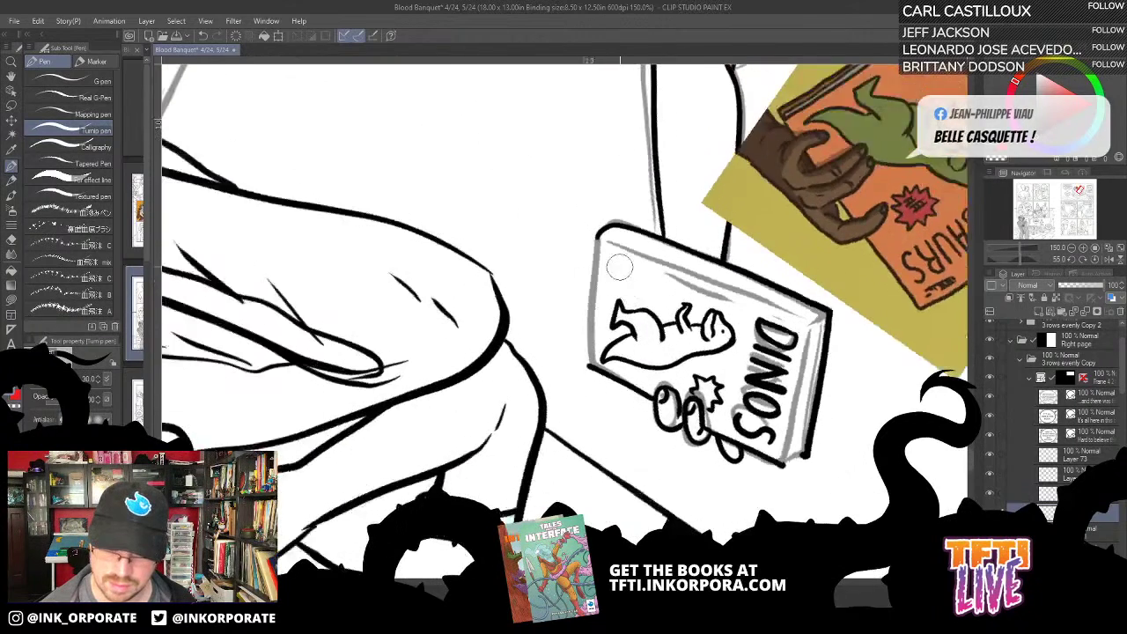
left_click_drag(576, 370, 619, 240)
key("ctrl+z")
left_click_drag(576, 383, 631, 233)
key("ctrl+z")
left_click_drag(574, 383, 619, 242)
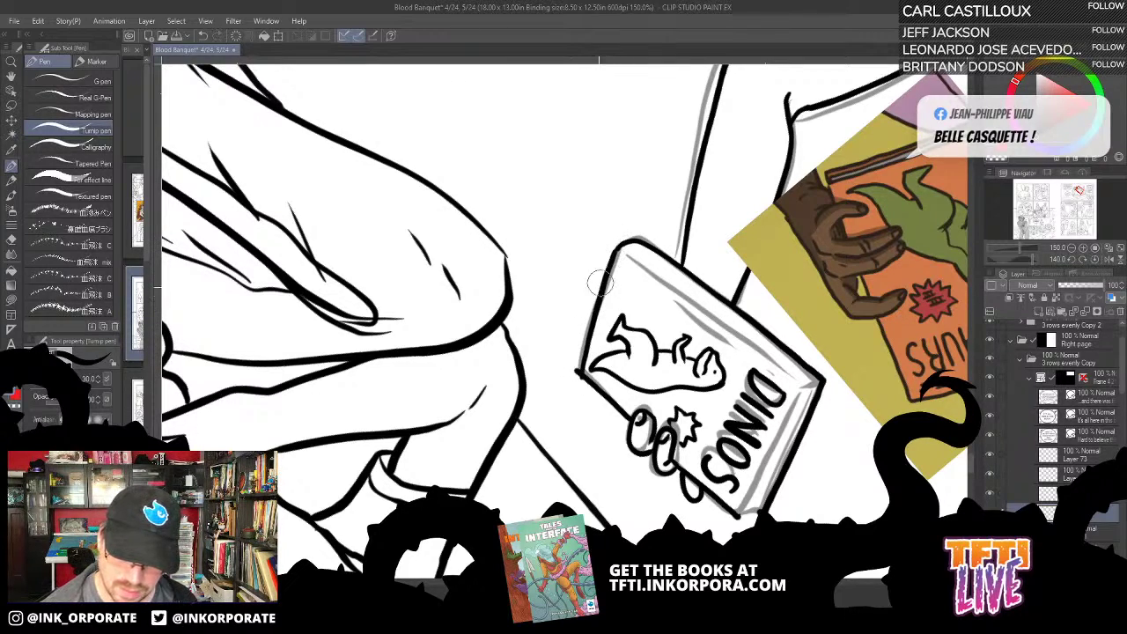
key("ctrl+z")
left_click_drag(580, 375, 625, 238)
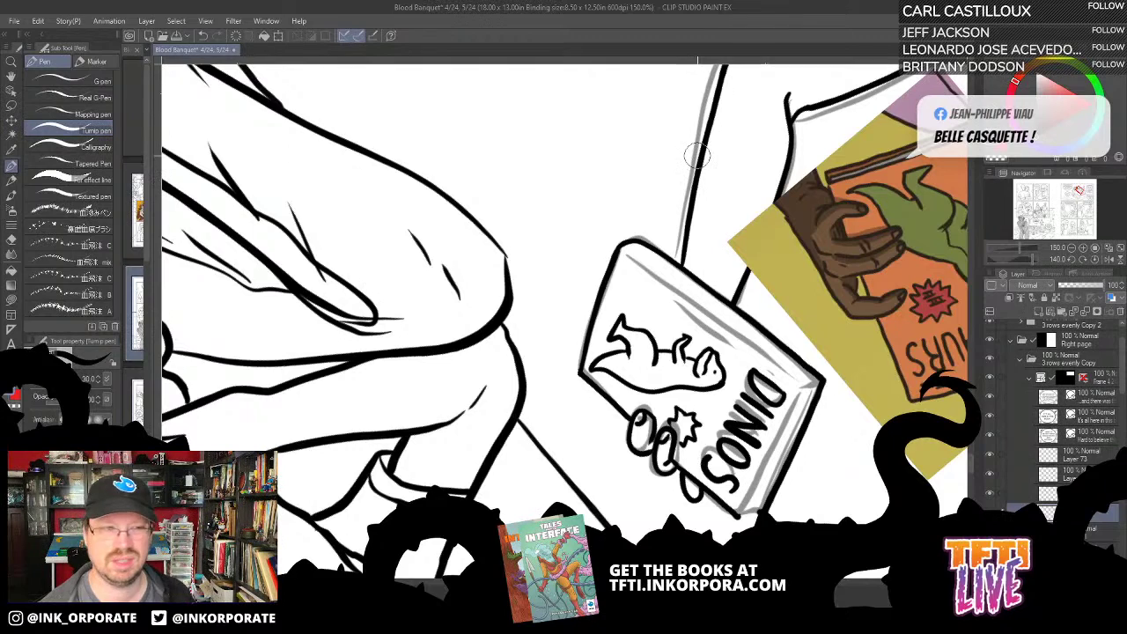
Step: Ink the front cover's top edge above the DINOS title, parallel to the book's back top edge
left_click_drag(746, 286, 648, 187)
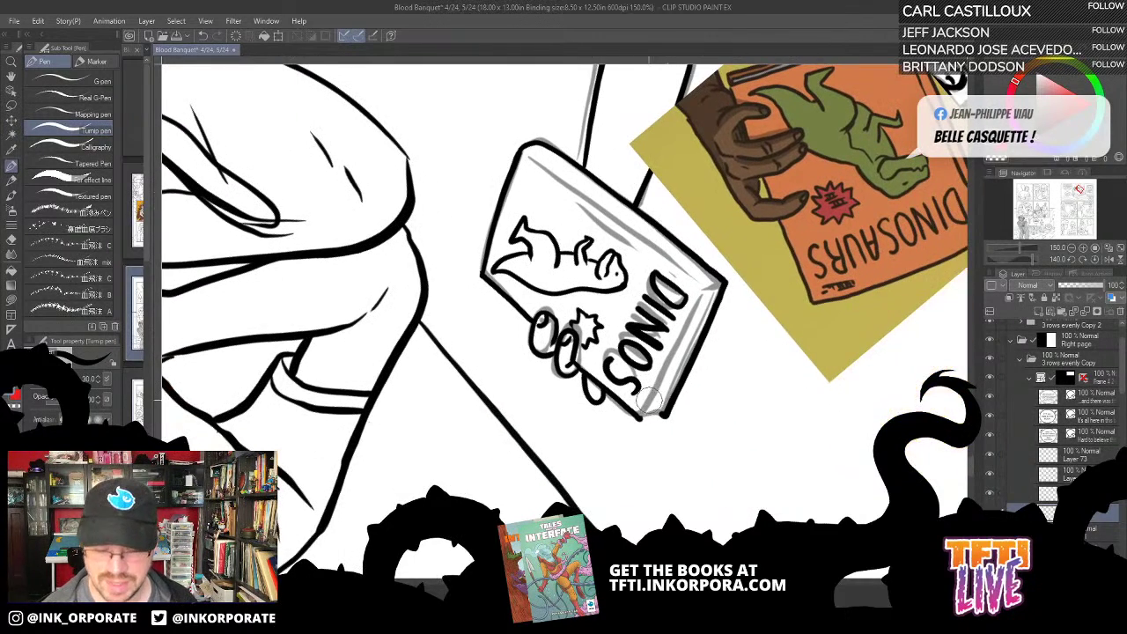
mouse_move(641, 420)
left_mouse_down()
mouse_move(699, 291)
mouse_move(723, 283)
left_mouse_up()
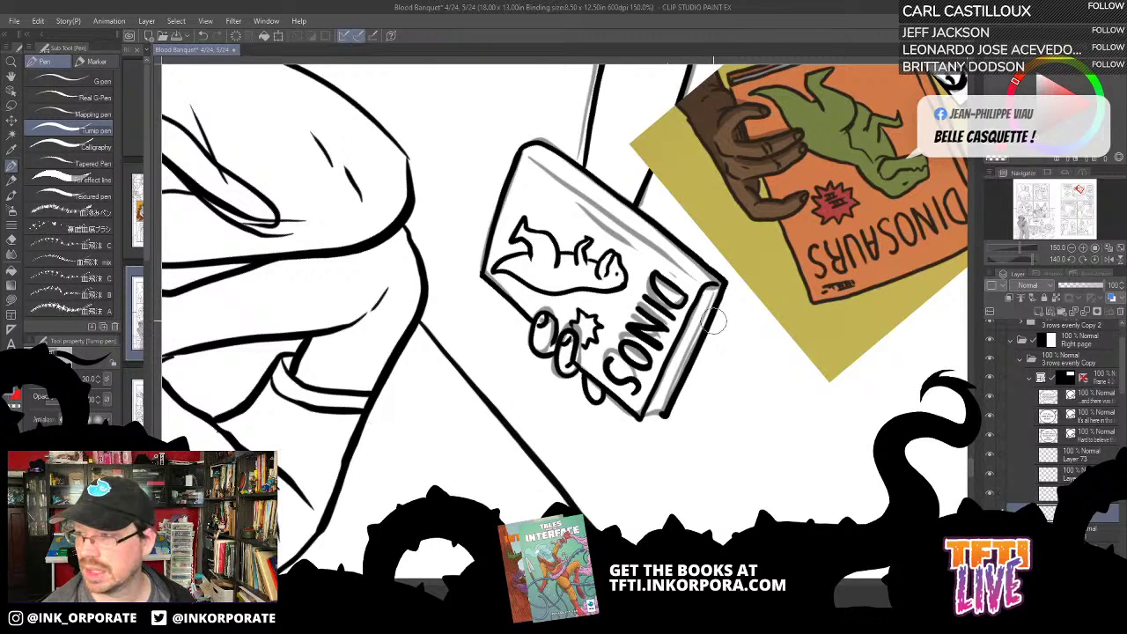
key("^")
key("^")
key("^")
key("^")
key("^")
key("^")
key("^")
key("^")
key("^")
key("^")
key("^")
key("^")
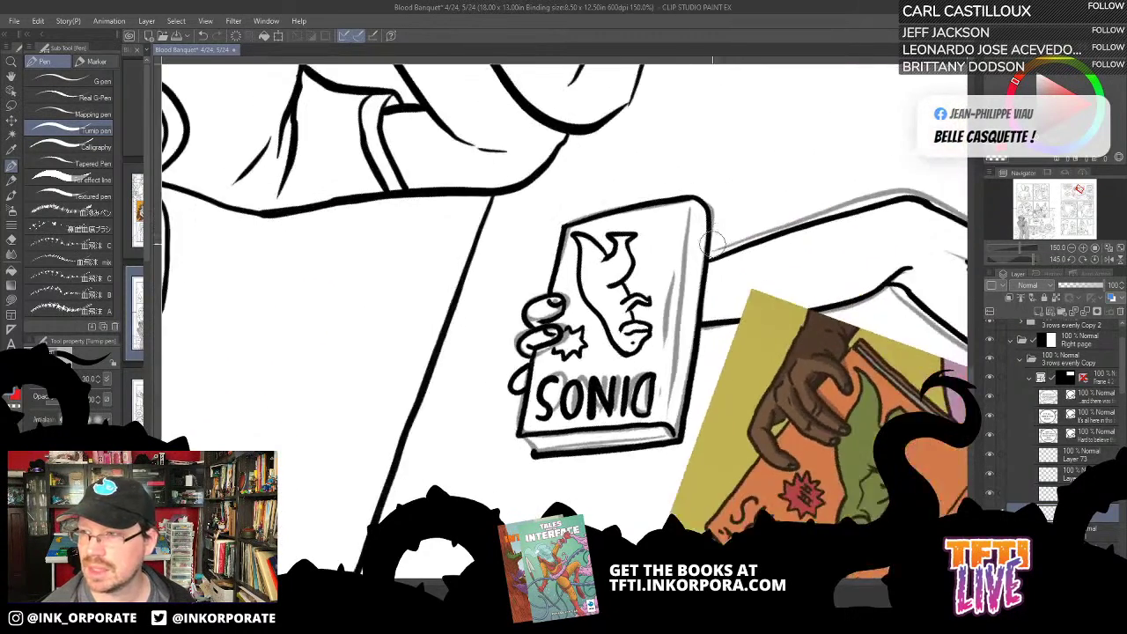
Step: Ink broken crease lines along the front cover beside the spine, following the gray sketch
left_click_drag(691, 356, 615, 379)
key("^")
key("^")
key("^")
key("^")
key("^")
key("^")
key("^")
key("^")
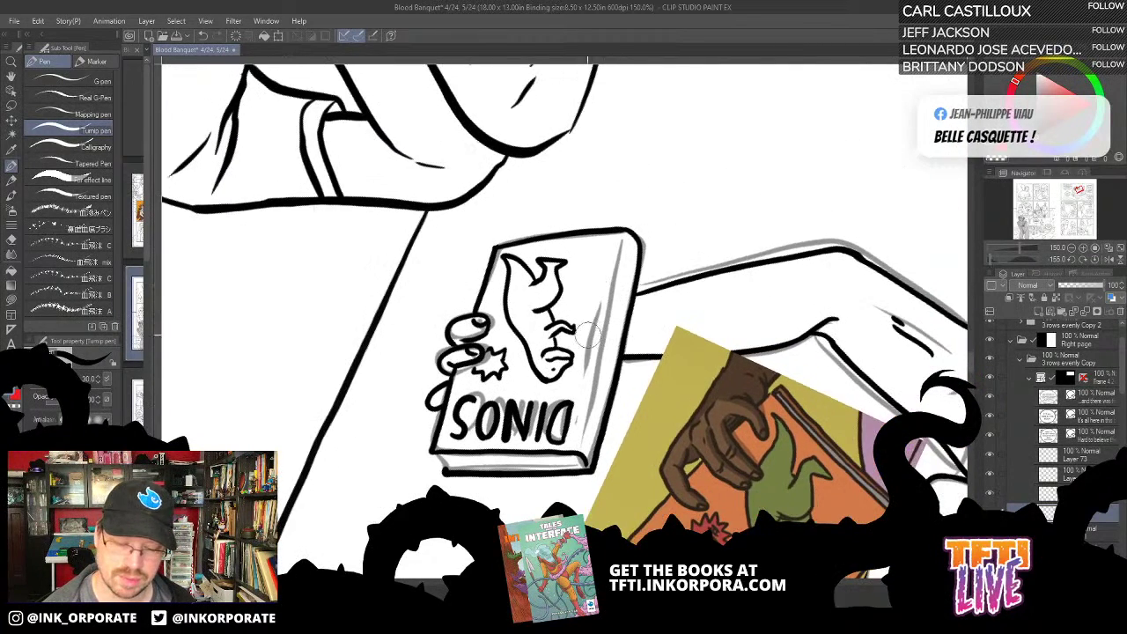
left_click_drag(515, 421, 644, 294)
left_click_drag(541, 392, 621, 313)
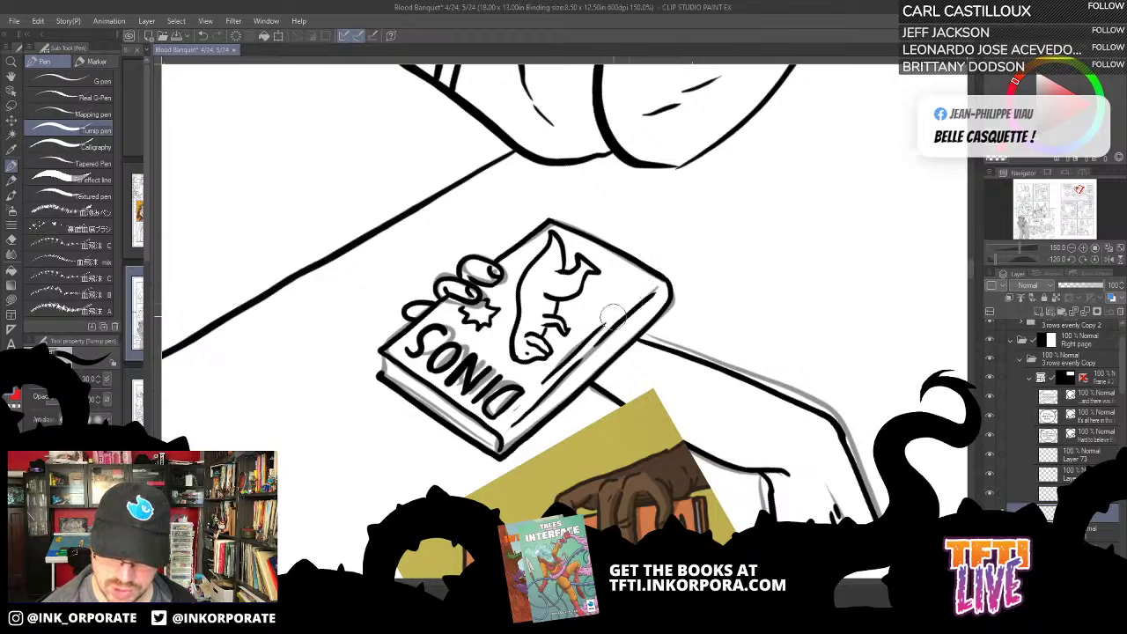
key("-")
key("-")
key("-")
key("-")
key("-")
key("-")
key("-")
key("-")
key("-")
key("-")
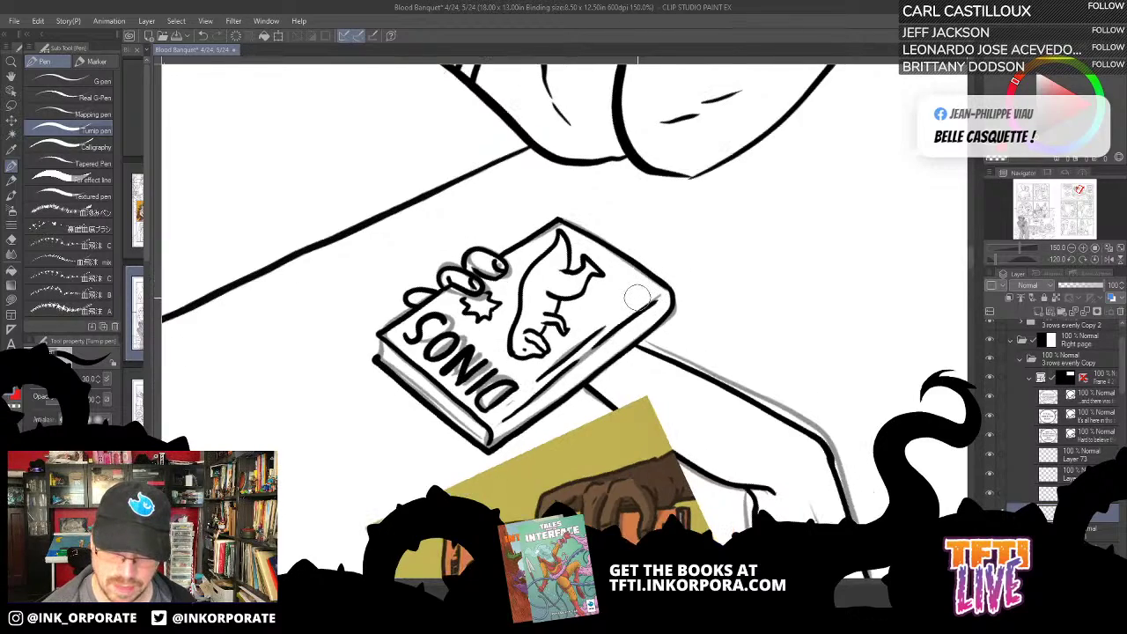
key("^")
key("^")
key("^")
key("^")
key("^")
key("^")
key("^")
key("^")
key("^")
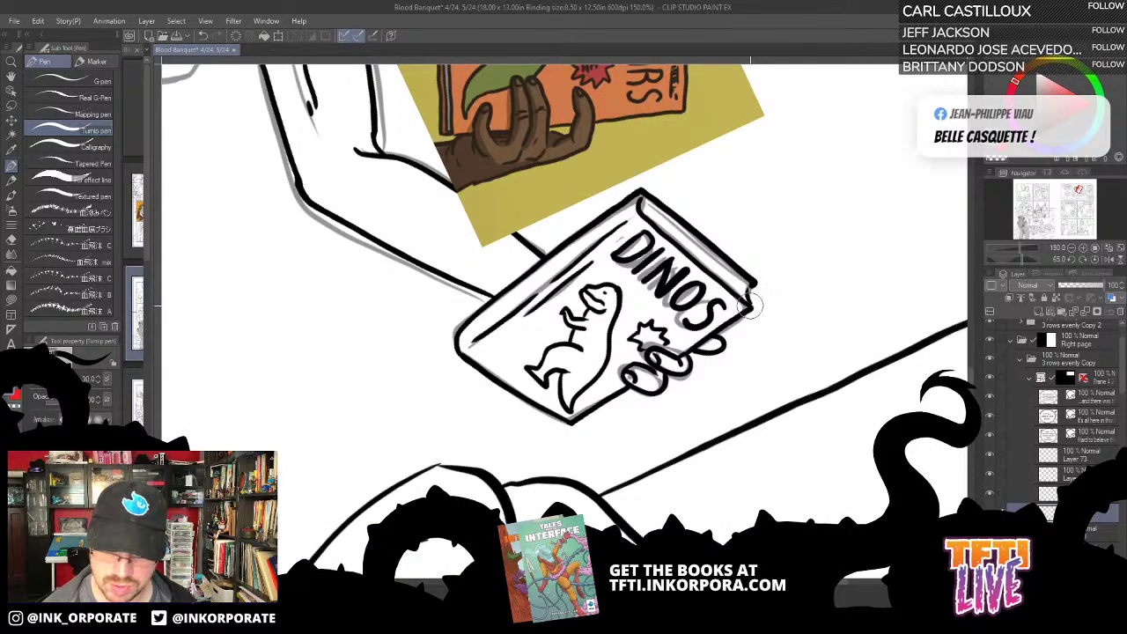
Step: Ink the page line along the book's top between the front and back covers
key("^")
key("^")
key("^")
key("^")
key("^")
key("^")
key("^")
key("^")
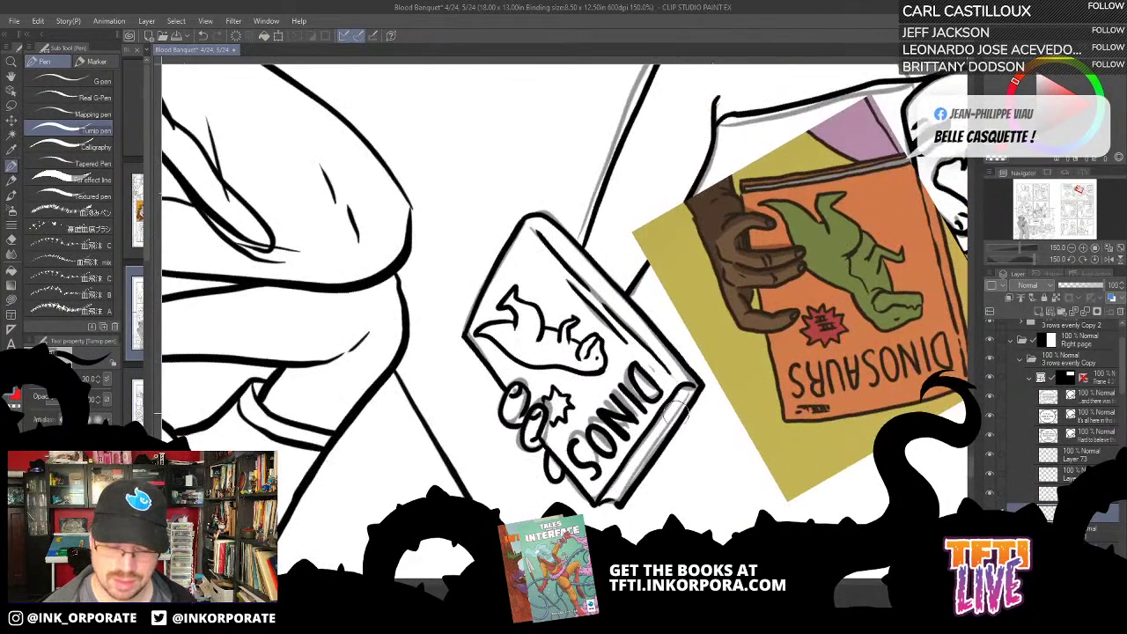
left_click_drag(592, 387, 679, 272)
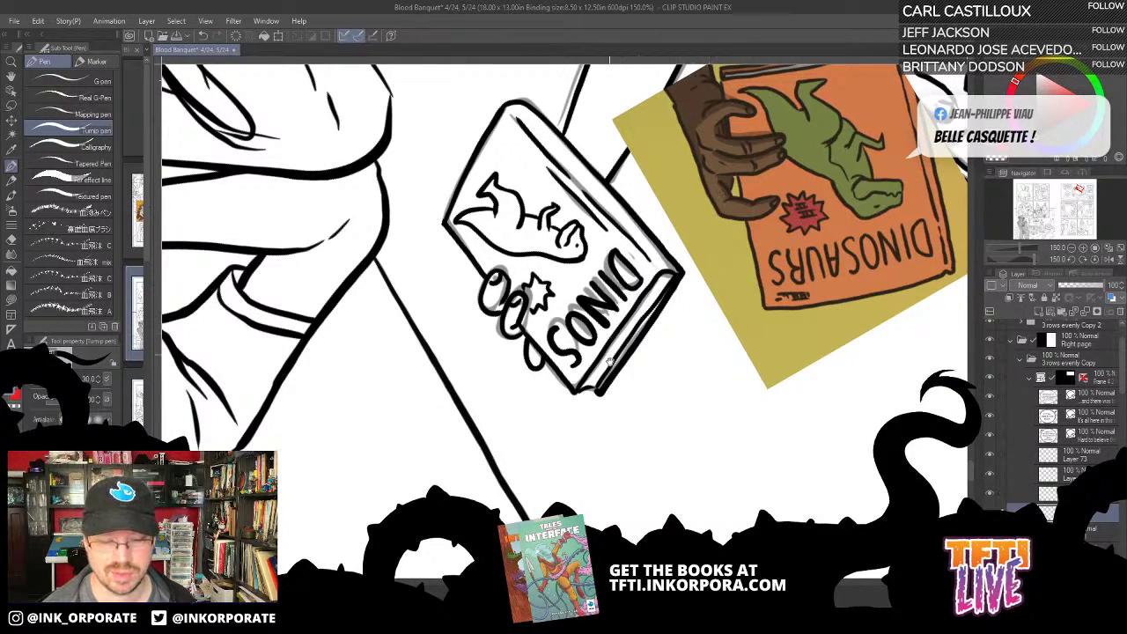
left_click_drag(614, 392, 640, 470)
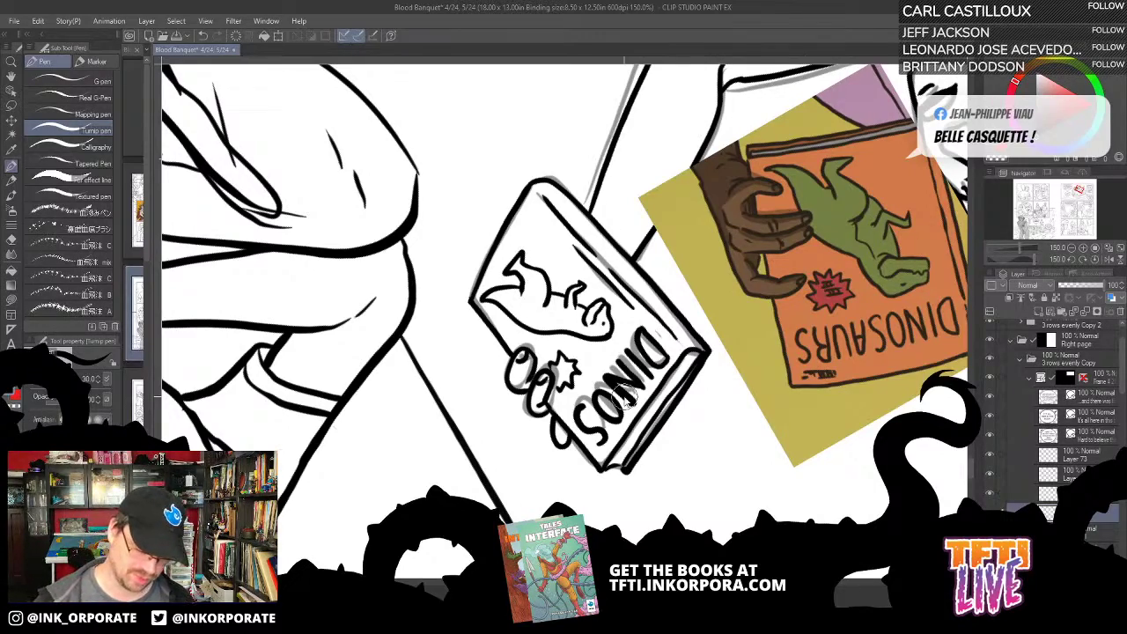
Step: Add small lettering marks inside the cover's starburst and a row of tiny marks near the bottom of the spine
scroll(629, 396, "down", 3)
scroll(627, 405, "up", 2)
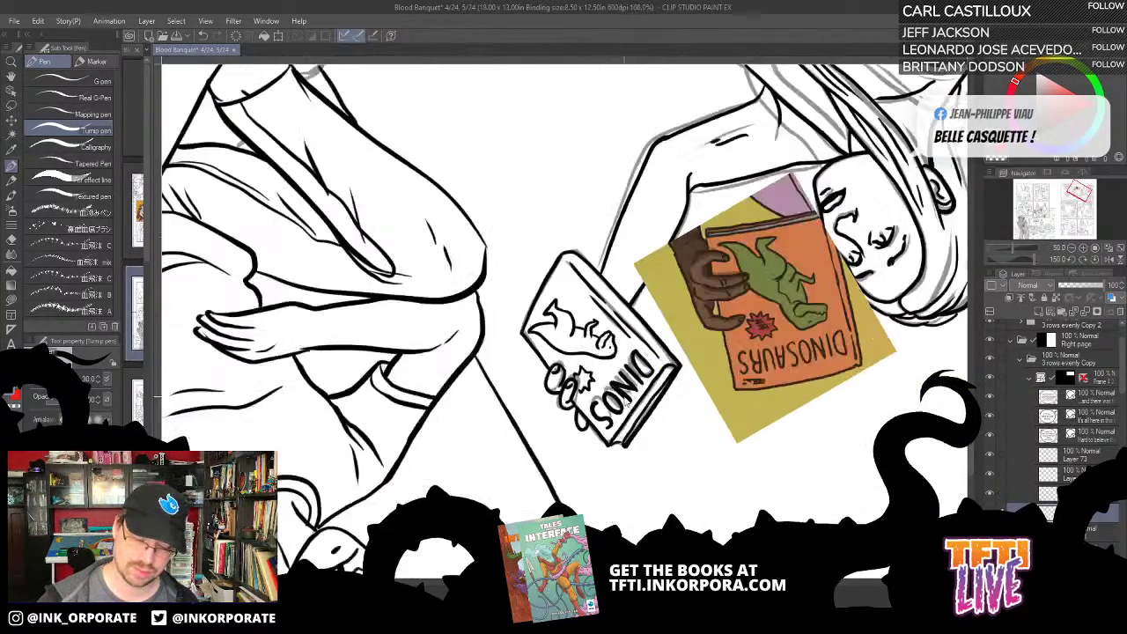
key("minus")
key("minus")
key("minus")
key("minus")
key("minus")
key("minus")
key("minus")
key("minus")
key("minus")
key("minus")
key("minus")
key("minus")
key("minus")
key("minus")
key("minus")
key("minus")
key("minus")
key("minus")
key("minus")
key("minus")
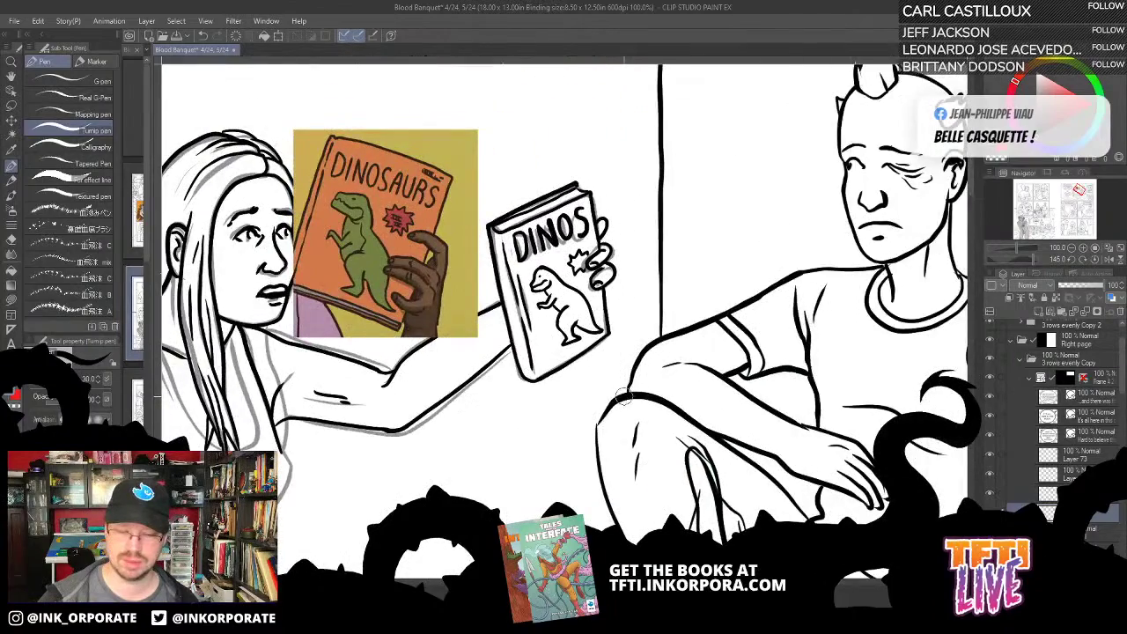
scroll(624, 398, "up", 1)
left_click_drag(624, 397, 761, 467)
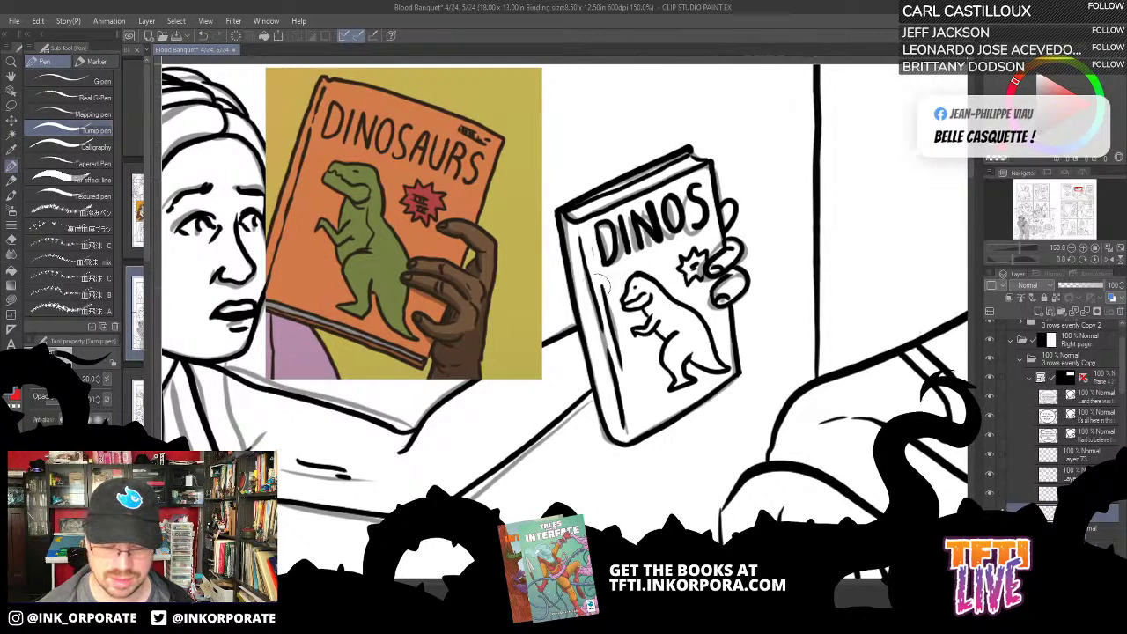
left_click_drag(614, 429, 612, 420)
left_click_drag(610, 413, 602, 384)
left_click_drag(604, 395, 614, 423)
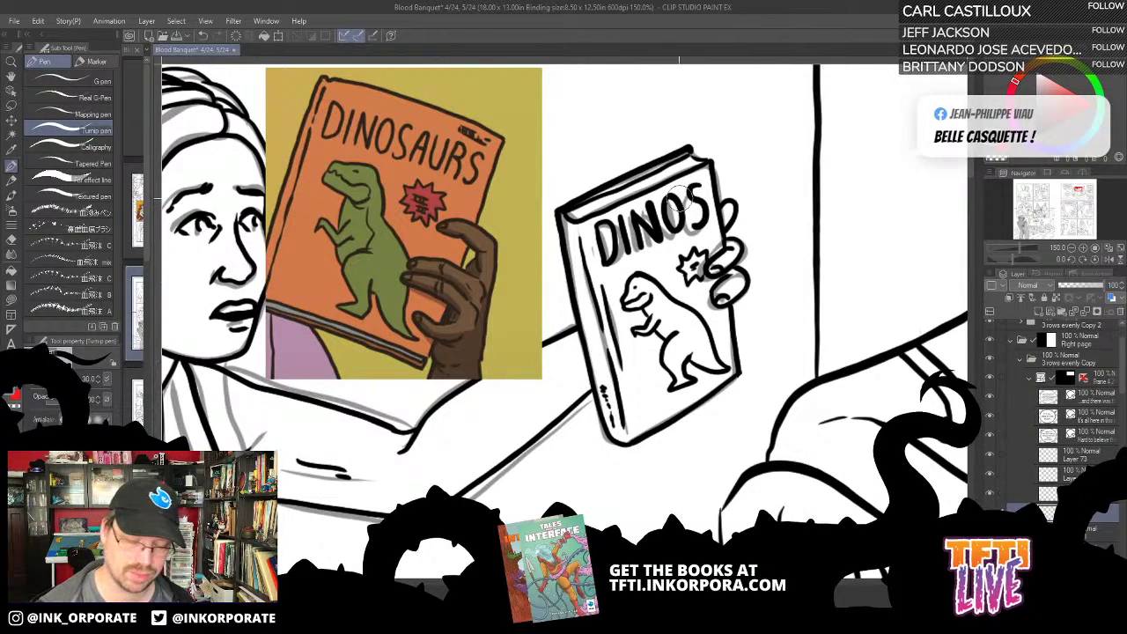
Step: Find the layer holding the colored DINOSAURS reference image and hide it
scroll(688, 195, "down", 2)
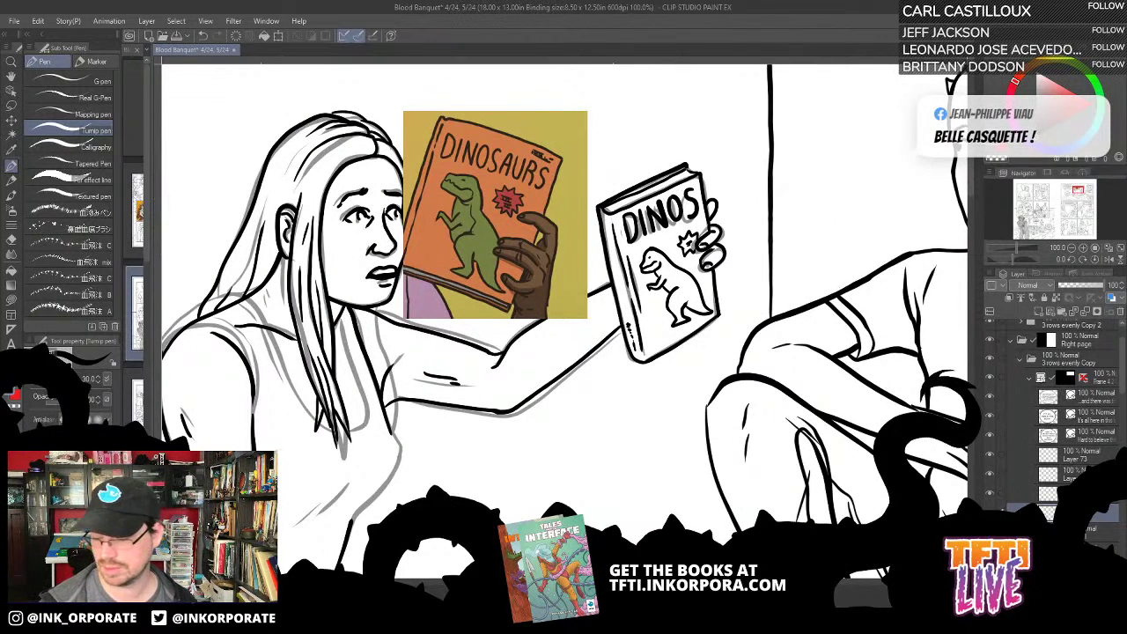
left_click(990, 532)
left_click(990, 532)
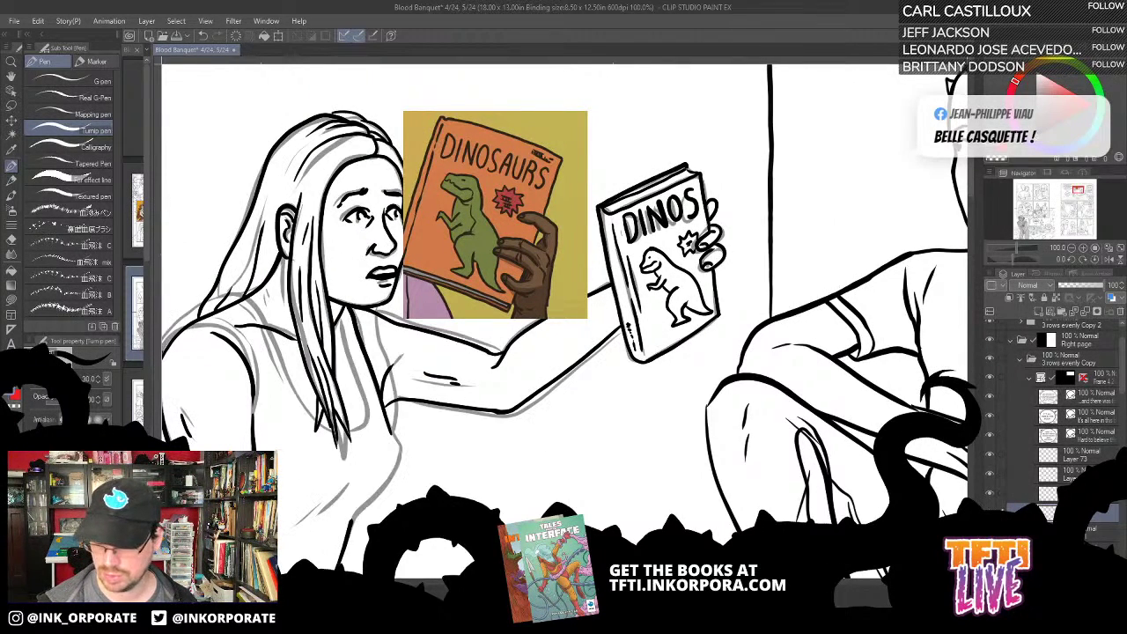
left_click(990, 513)
left_click(990, 512)
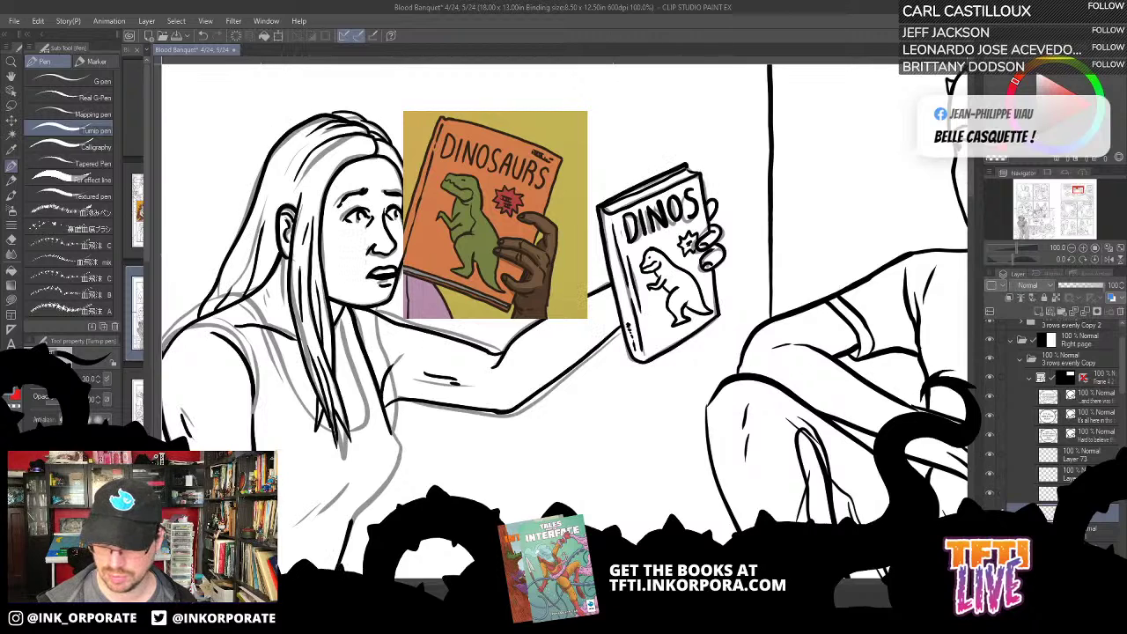
key("ctrl+h")
key("ctrl+h")
left_click(991, 501)
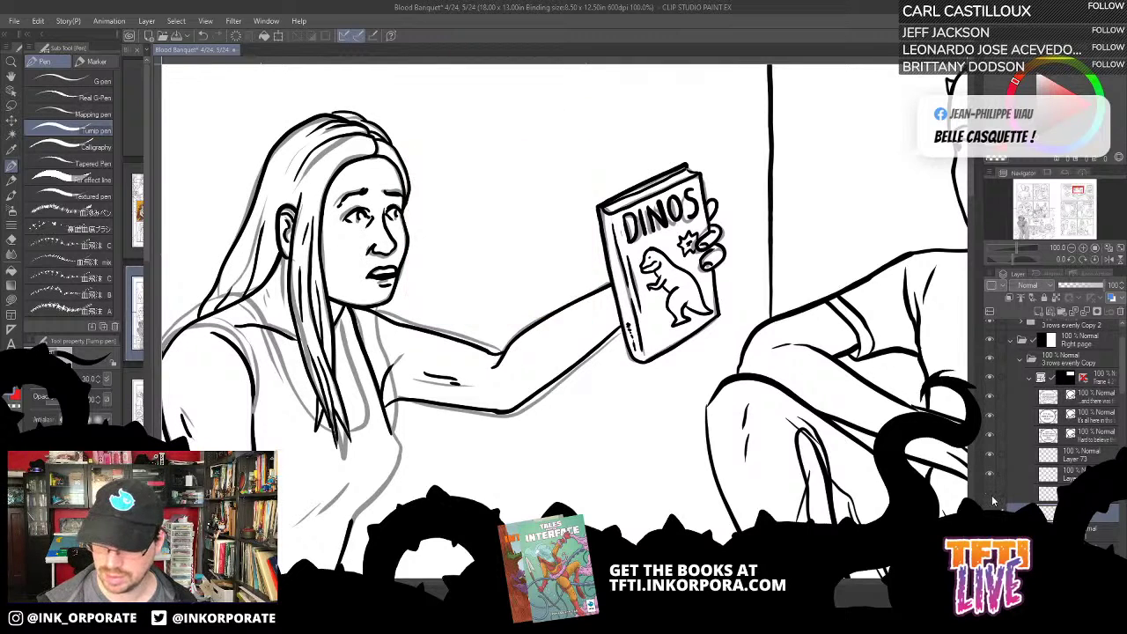
Step: Ink the upper outline of the woman's bent thigh and knee along the gray sketch
left_click_drag(688, 515, 765, 414)
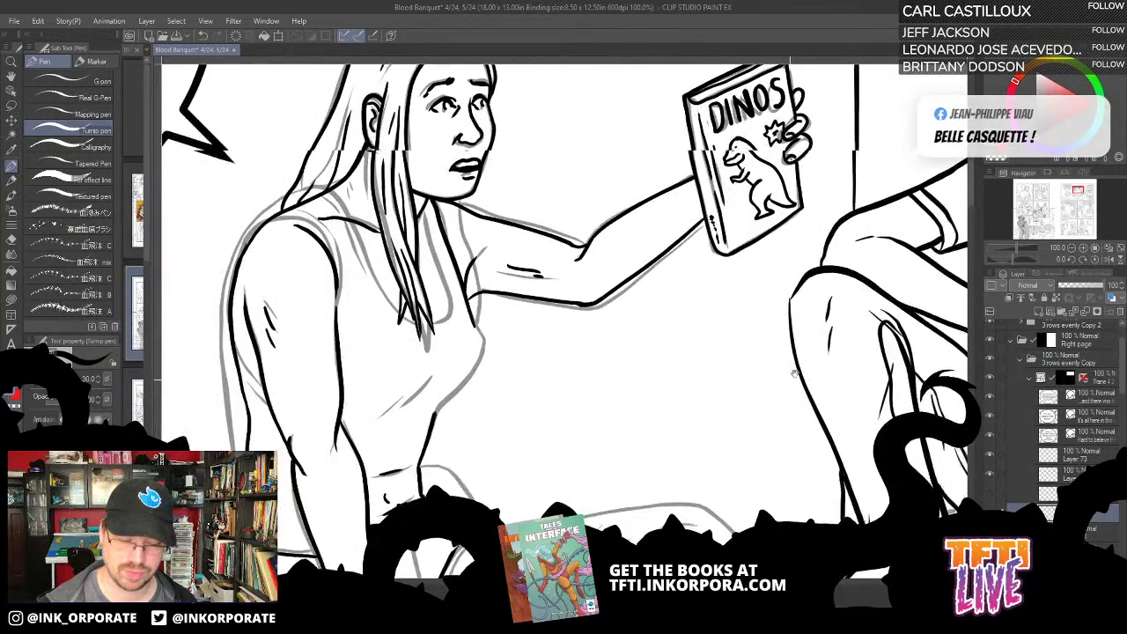
left_click_drag(775, 467, 800, 342)
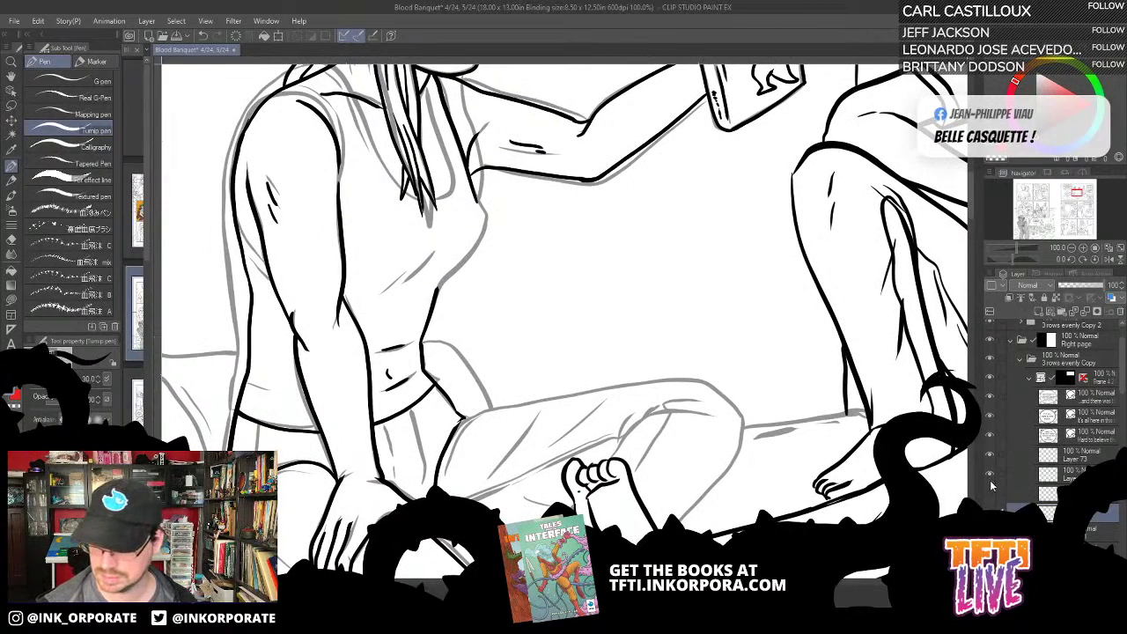
key("ctrl+h")
key("ctrl+h")
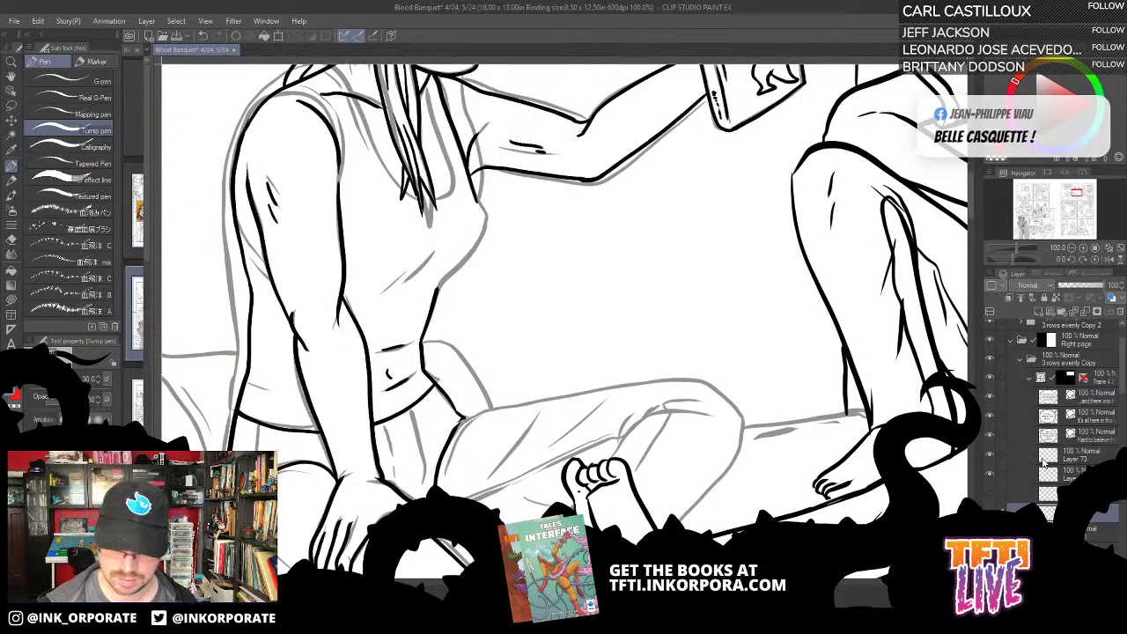
key("ctrl+plus")
key("ctrl+minus")
key("ctrl+minus")
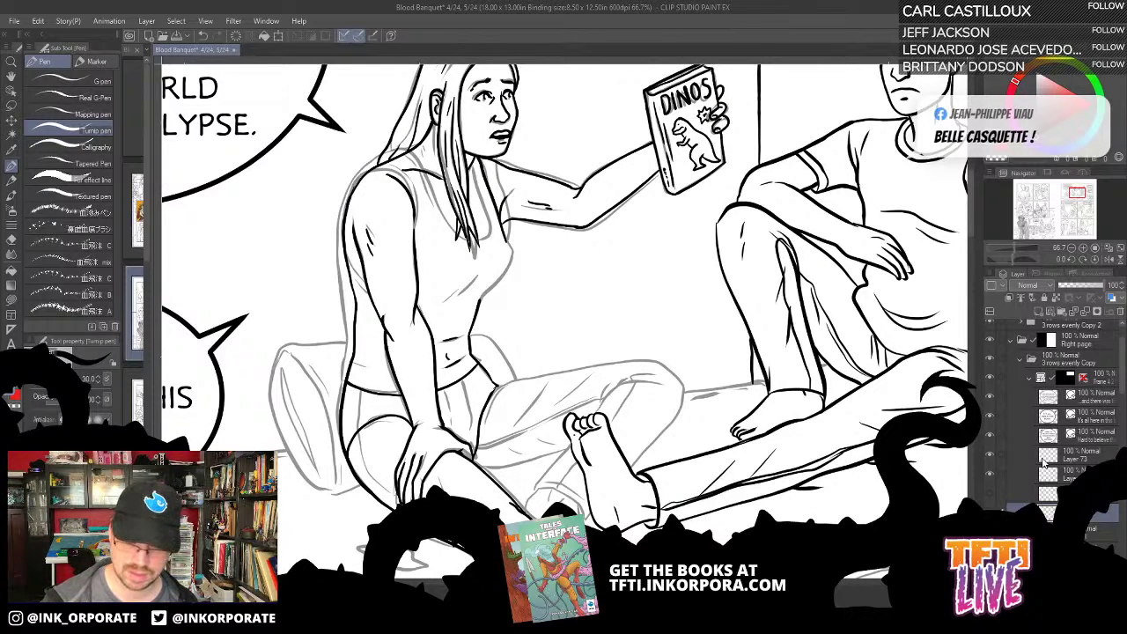
key("ctrl+h")
key("ctrl+h")
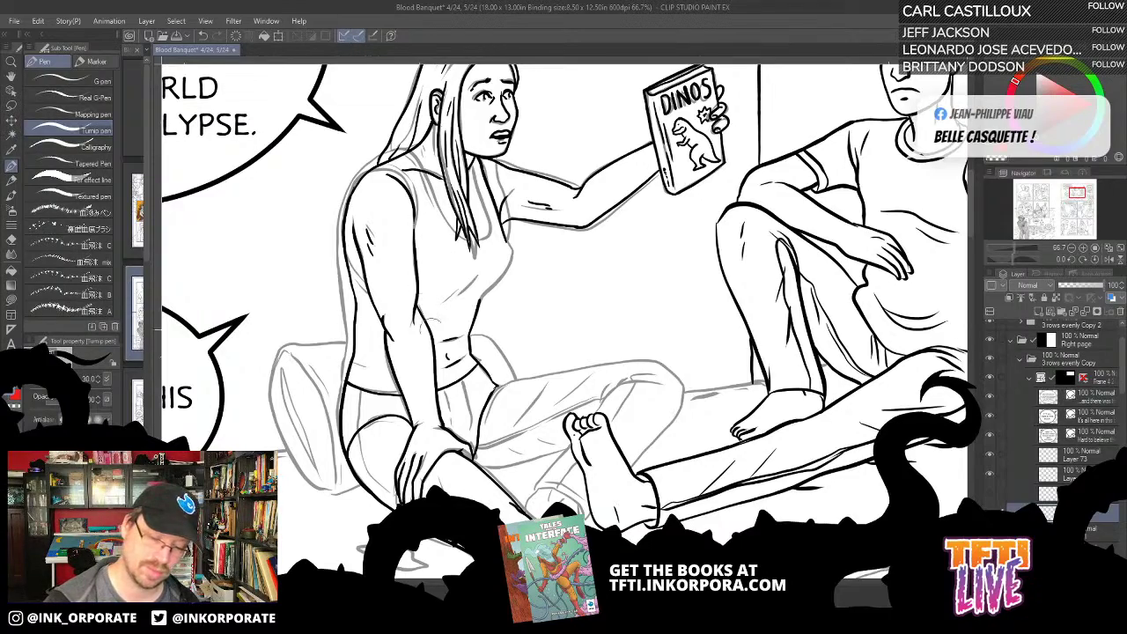
key("minus")
key("minus")
key("minus")
key("minus")
key("minus")
key("minus")
key("minus")
key("minus")
key("minus")
key("minus")
key("minus")
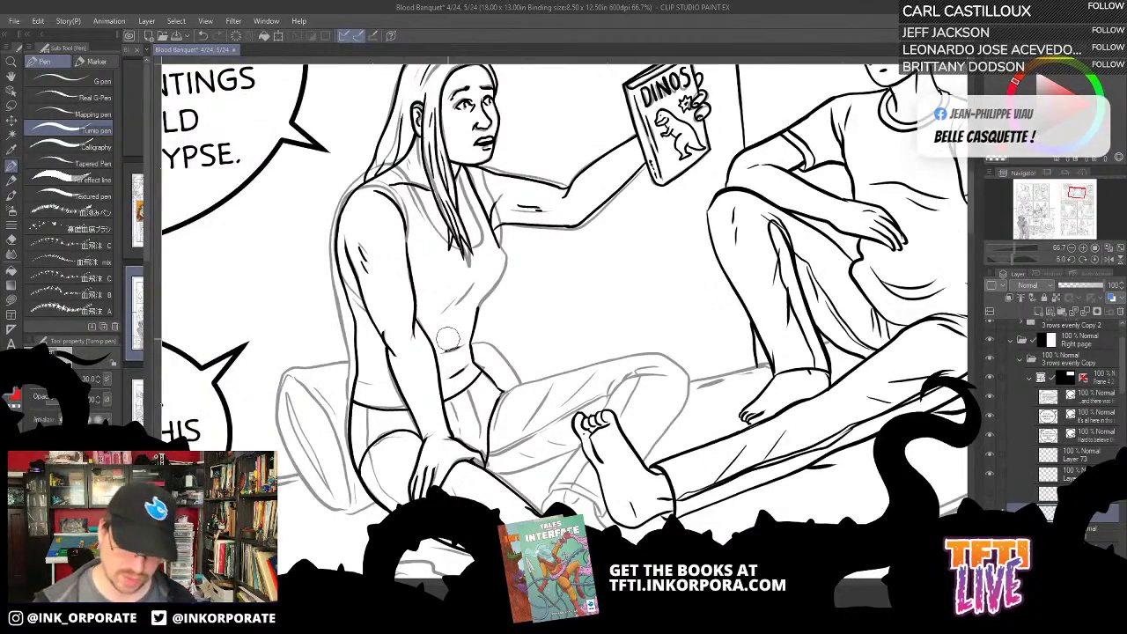
left_click_drag(601, 324, 650, 238)
key("asciicircum")
key("asciicircum")
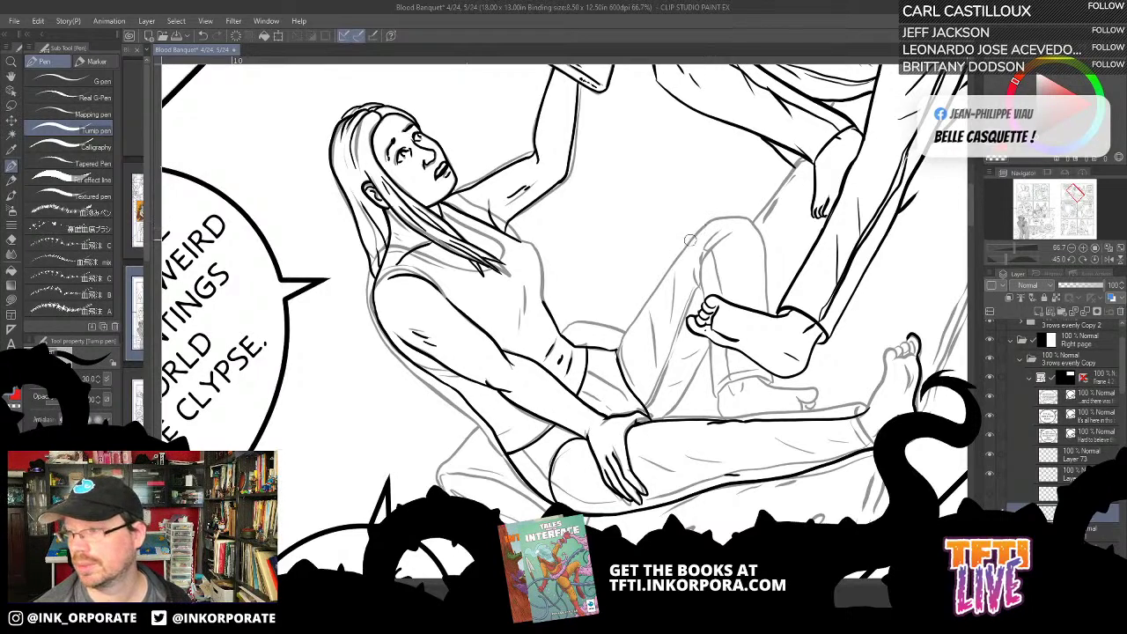
mouse_move(675, 280)
left_mouse_down()
mouse_move(654, 249)
mouse_move(595, 315)
mouse_move(678, 193)
mouse_move(719, 181)
mouse_move(744, 203)
left_mouse_up()
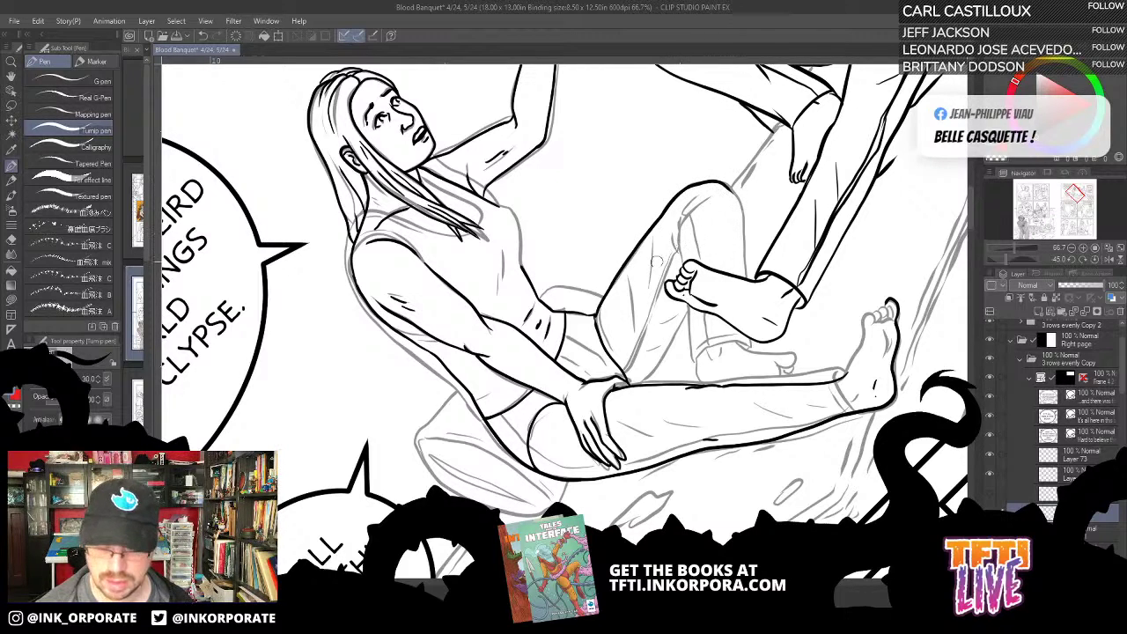
mouse_move(590, 461)
left_mouse_down()
mouse_move(660, 314)
mouse_move(575, 330)
left_mouse_up()
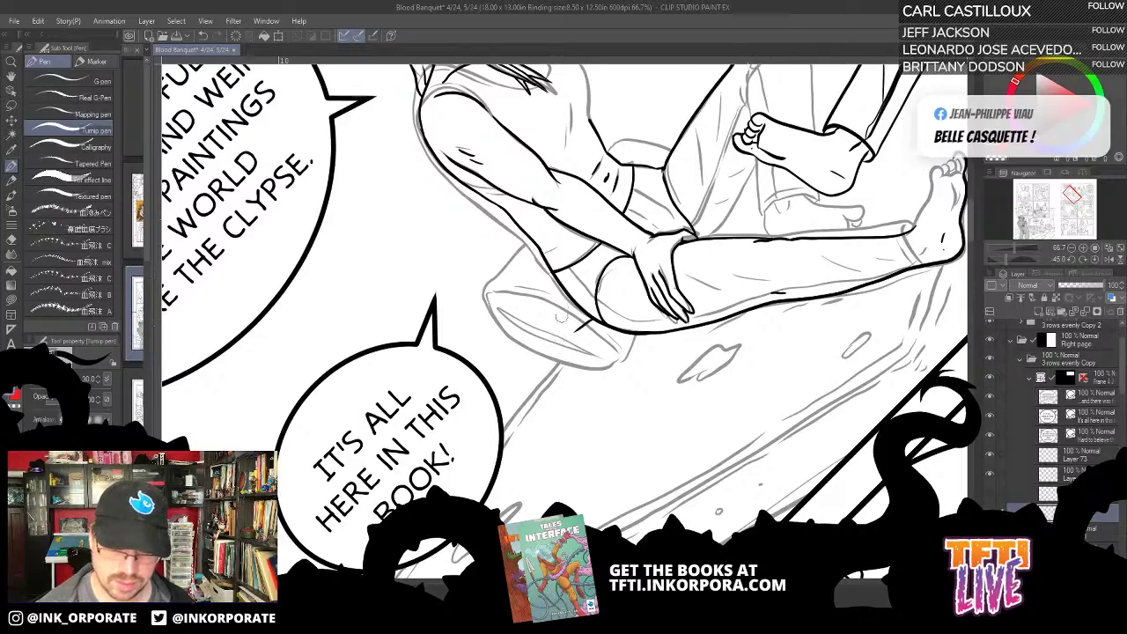
left_click_drag(569, 288, 546, 297)
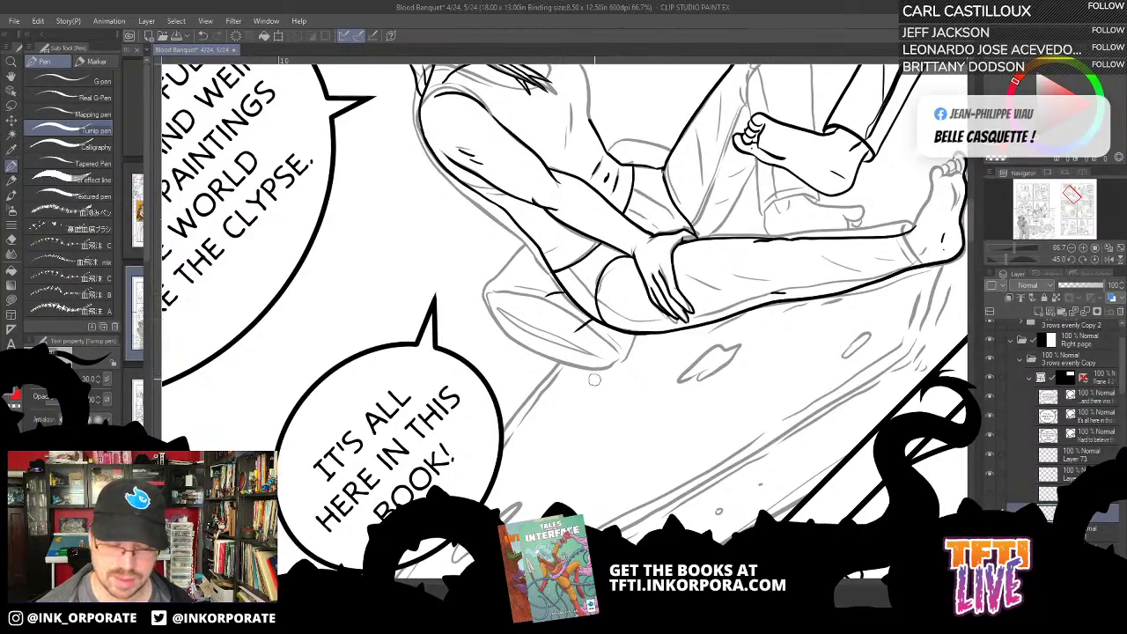
key("^")
key("^")
key("^")
key("^")
key("^")
key("^")
key("^")
key("^")
key("^")
key("^")
key("^")
key("^")
key("^")
key("^")
key("^")
key("^")
key("^")
key("^")
key("^")
key("^")
key("asciicircum")
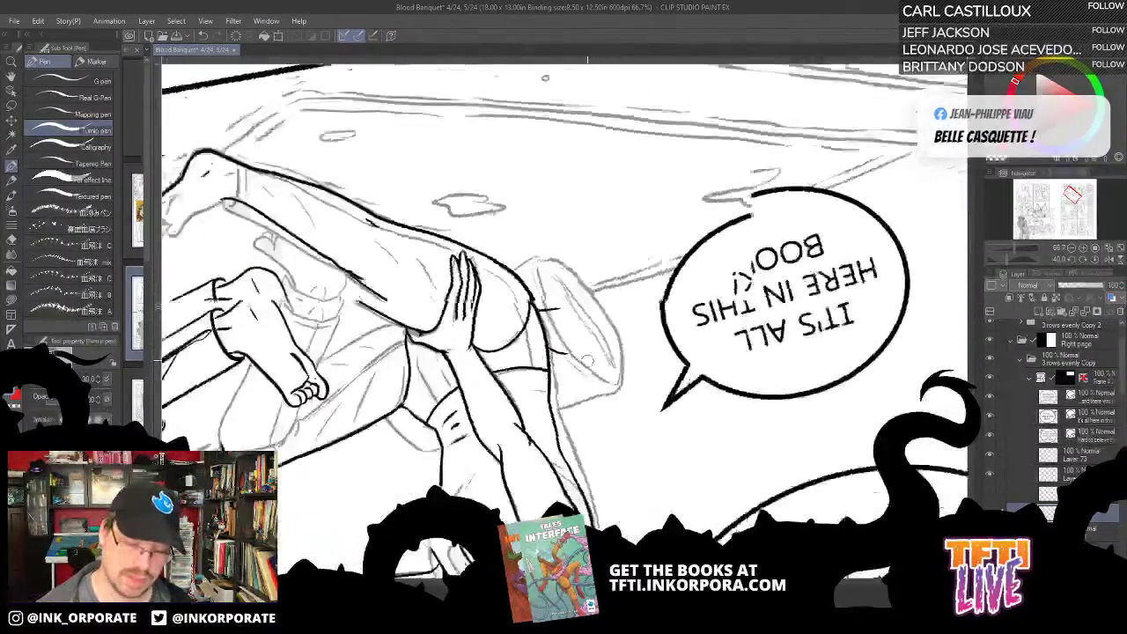
mouse_move(546, 394)
left_mouse_down()
mouse_move(543, 405)
mouse_move(600, 280)
left_mouse_up()
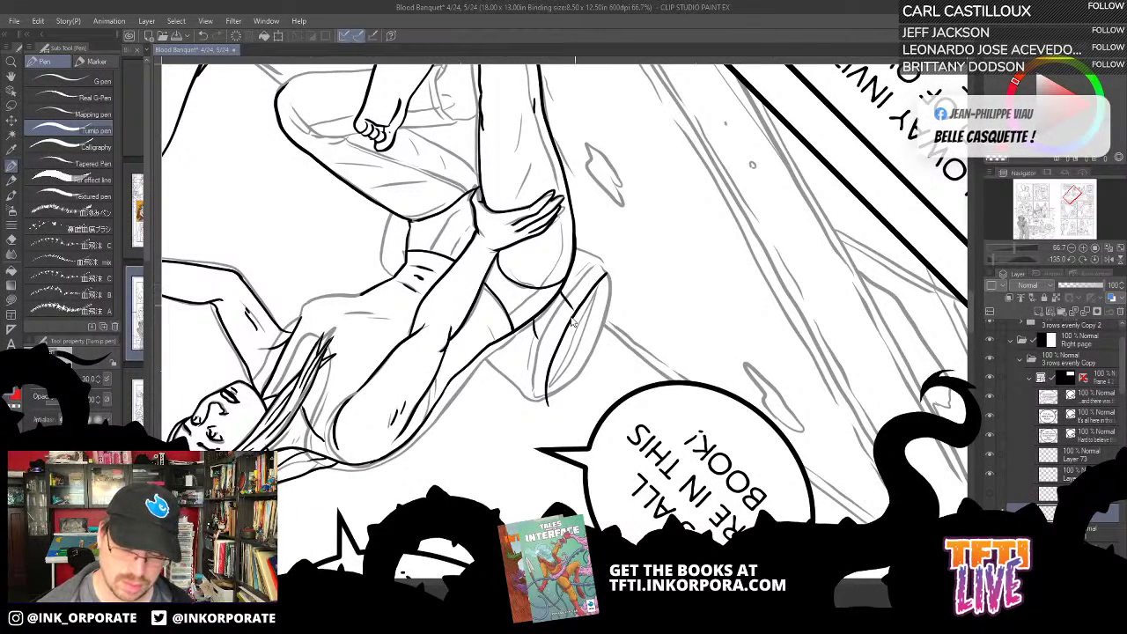
key("ctrl+z")
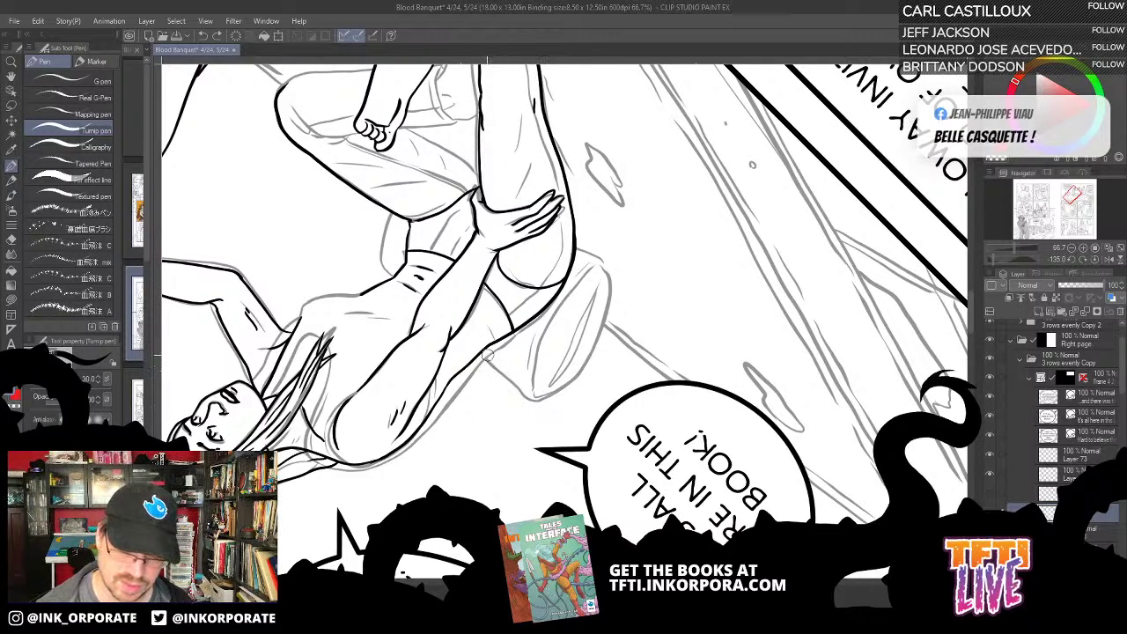
Step: Ink the outer contour, sides and rim seam of the round cushion behind the woman's hips
mouse_move(482, 352)
left_mouse_down()
mouse_move(539, 404)
mouse_move(568, 409)
mouse_move(607, 357)
mouse_move(624, 308)
mouse_move(617, 275)
left_mouse_up()
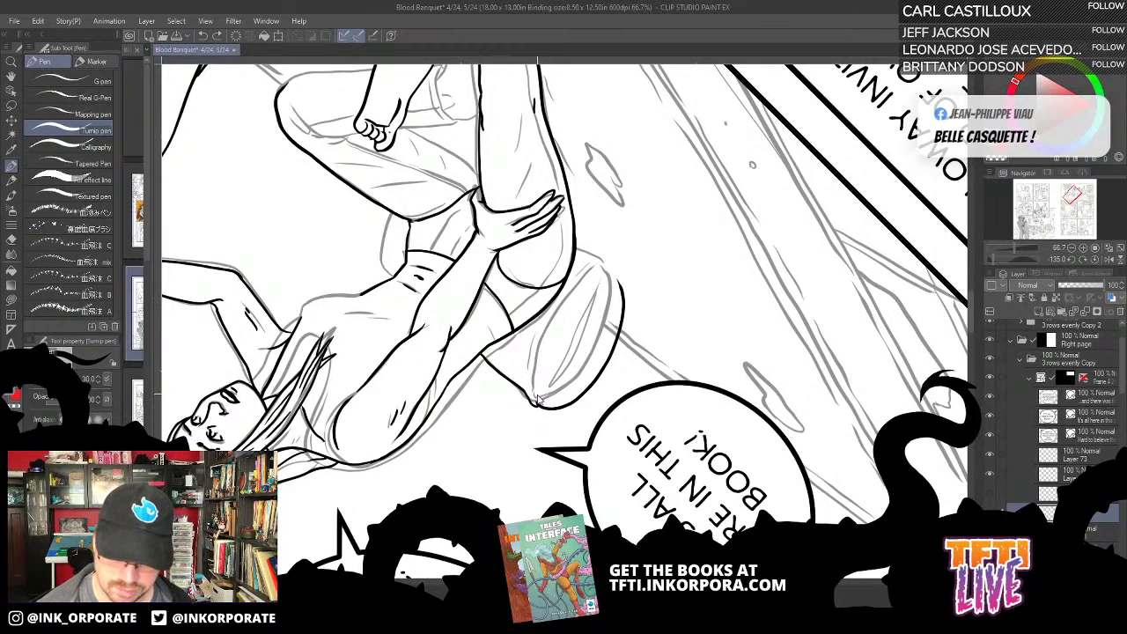
mouse_move(535, 405)
left_mouse_down()
mouse_move(573, 316)
mouse_move(597, 282)
mouse_move(623, 276)
mouse_move(615, 258)
mouse_move(622, 289)
mouse_move(571, 227)
left_mouse_up()
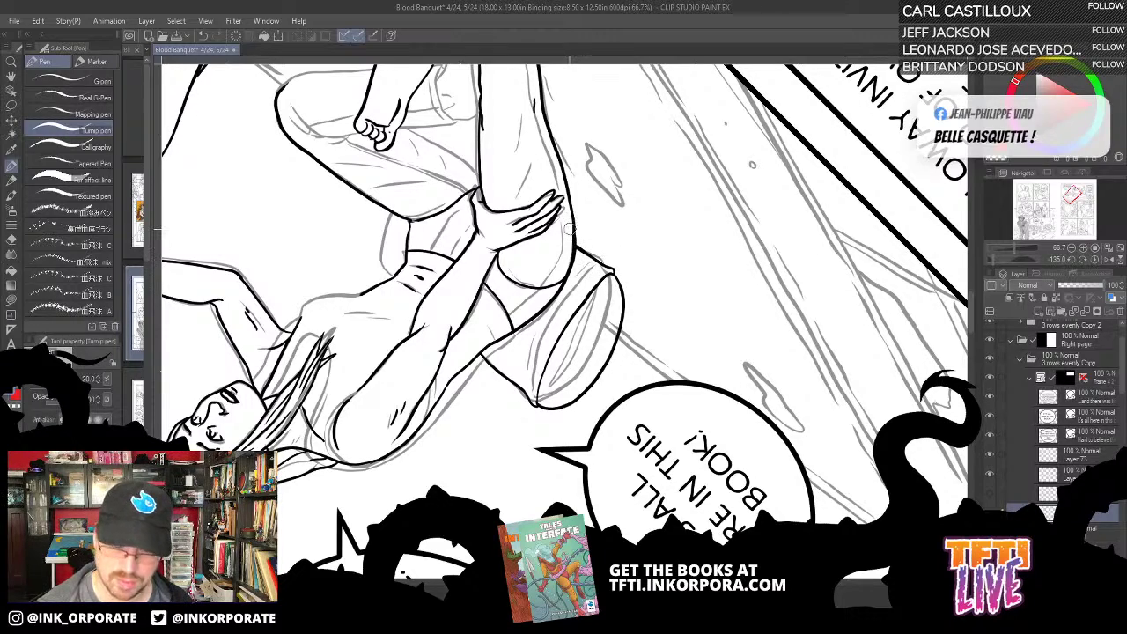
key("asciicircum")
mouse_move(531, 381)
left_mouse_down()
mouse_move(558, 326)
mouse_move(615, 272)
left_mouse_up()
Step: Ink curved crease lines on the cushion's round end, and ink the part of the cushion showing in front of her waist
key("asciicircum")
key("asciicircum")
key("asciicircum")
key("asciicircum")
key("asciicircum")
key("asciicircum")
key("asciicircum")
key("asciicircum")
key("asciicircum")
key("asciicircum")
key("asciicircum")
key("asciicircum")
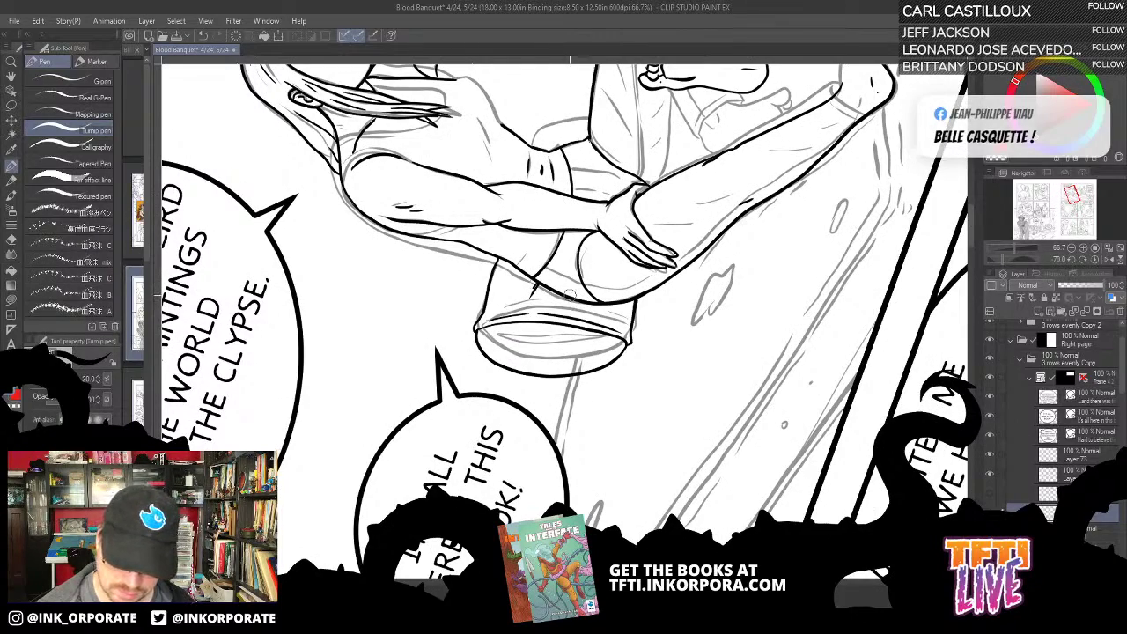
key("minus")
key("minus")
key("minus")
key("minus")
key("minus")
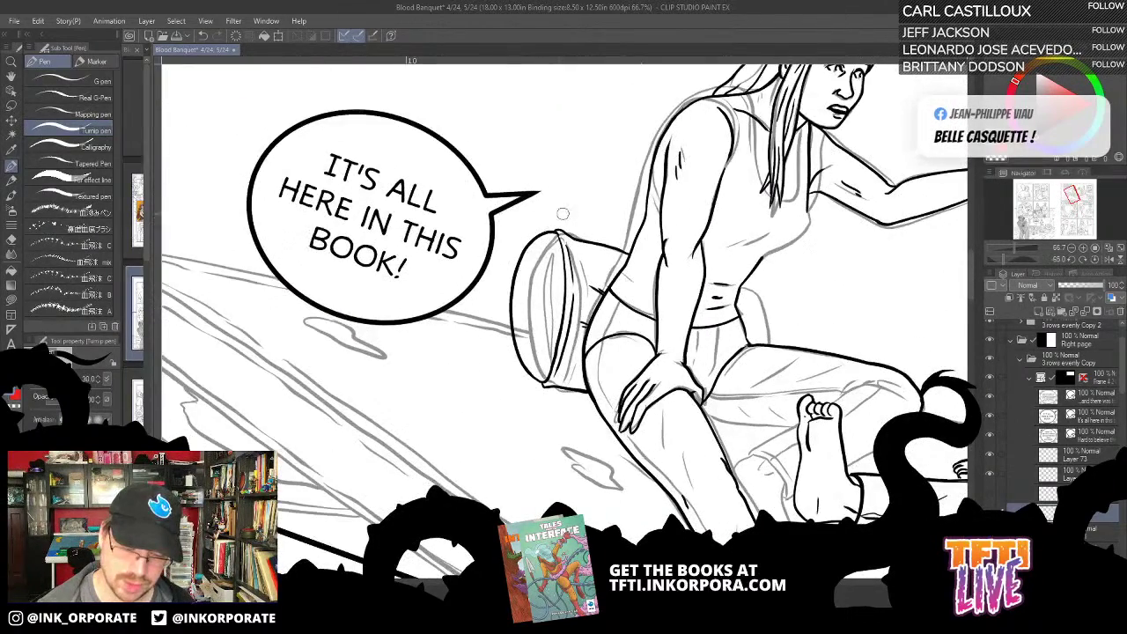
key("minus")
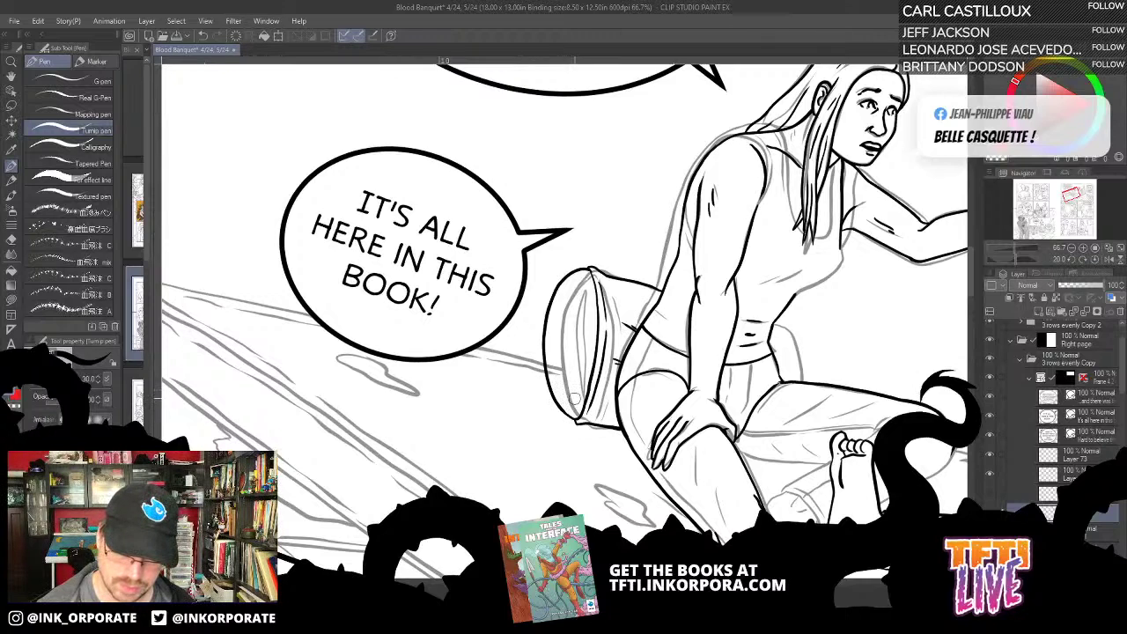
left_click_drag(574, 407, 582, 278)
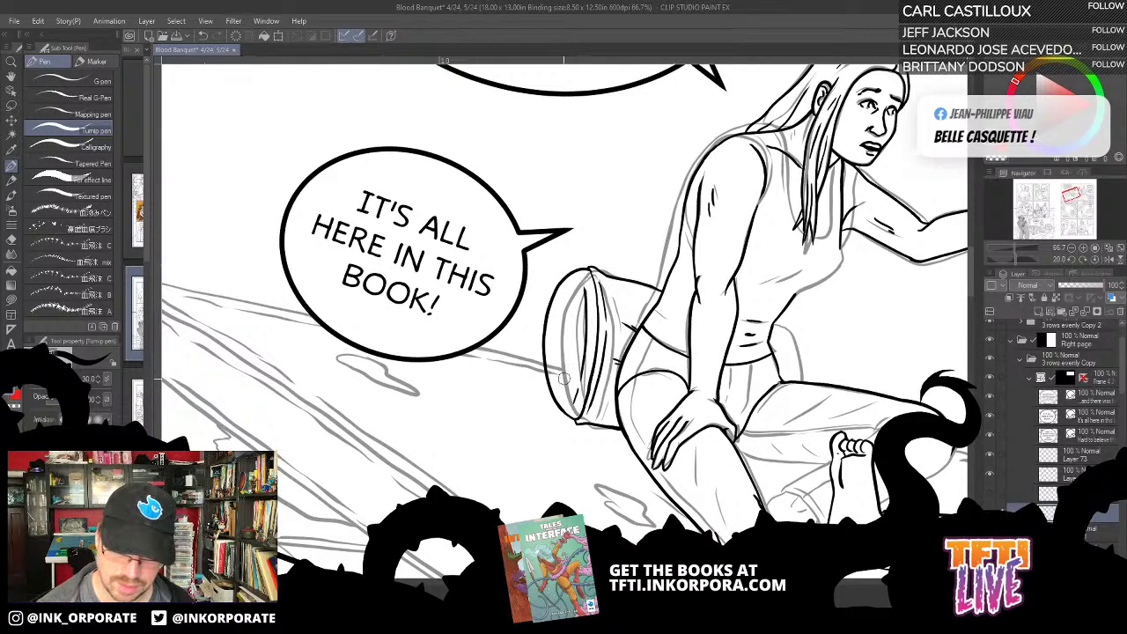
mouse_move(564, 404)
left_mouse_down()
mouse_move(571, 280)
mouse_move(563, 401)
left_mouse_up()
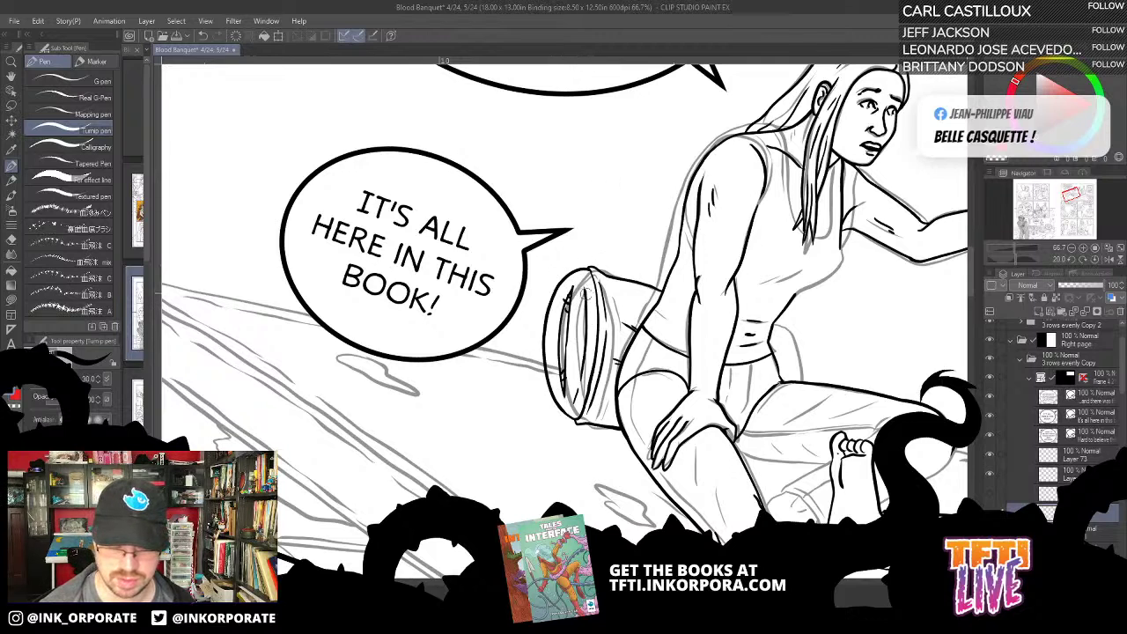
mouse_move(803, 373)
left_mouse_down()
mouse_move(749, 321)
mouse_move(751, 330)
left_mouse_up()
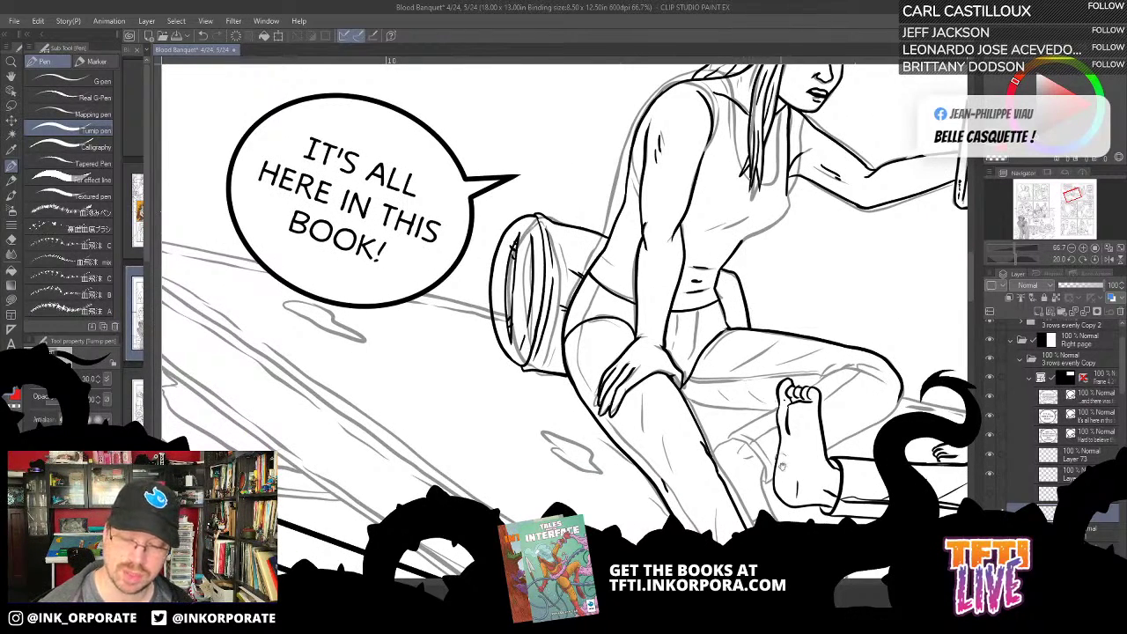
Step: Ink the inner fold line of the woman's bent knee up to the man's foot, and save the file
left_click_drag(782, 467, 687, 436)
key("asciicircum")
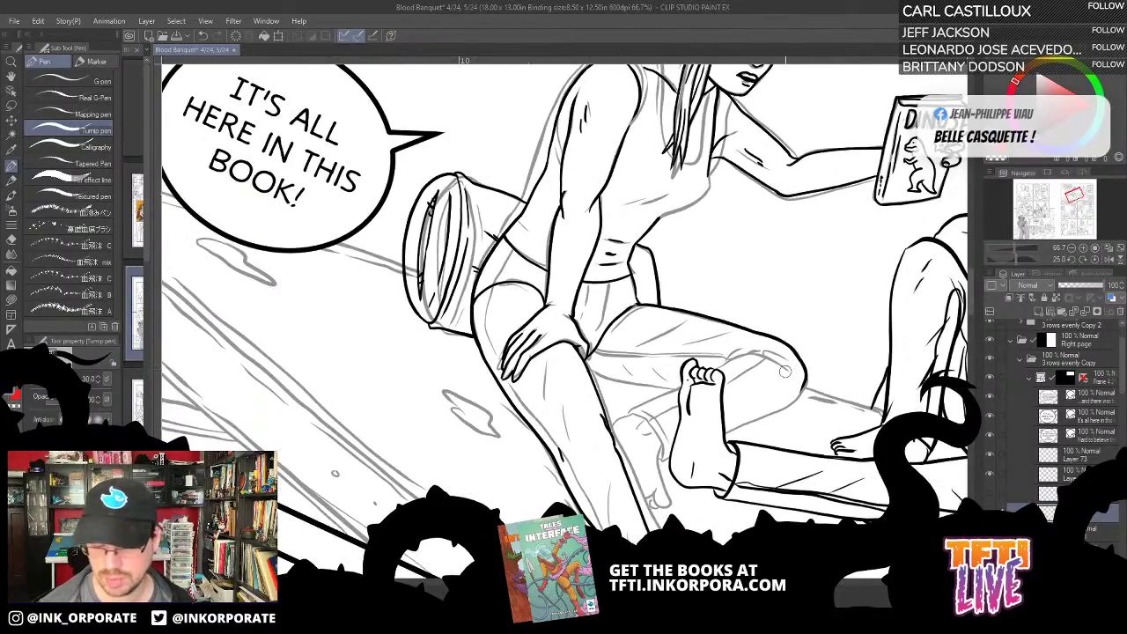
key("^")
key("^")
key("^")
key("^")
key("^")
key("^")
key("^")
key("^")
key("^")
key("^")
key("^")
key("^")
key("^")
key("^")
key("^")
key("^")
key("^")
key("^")
key("^")
key("^")
left_click_drag(546, 364, 715, 290)
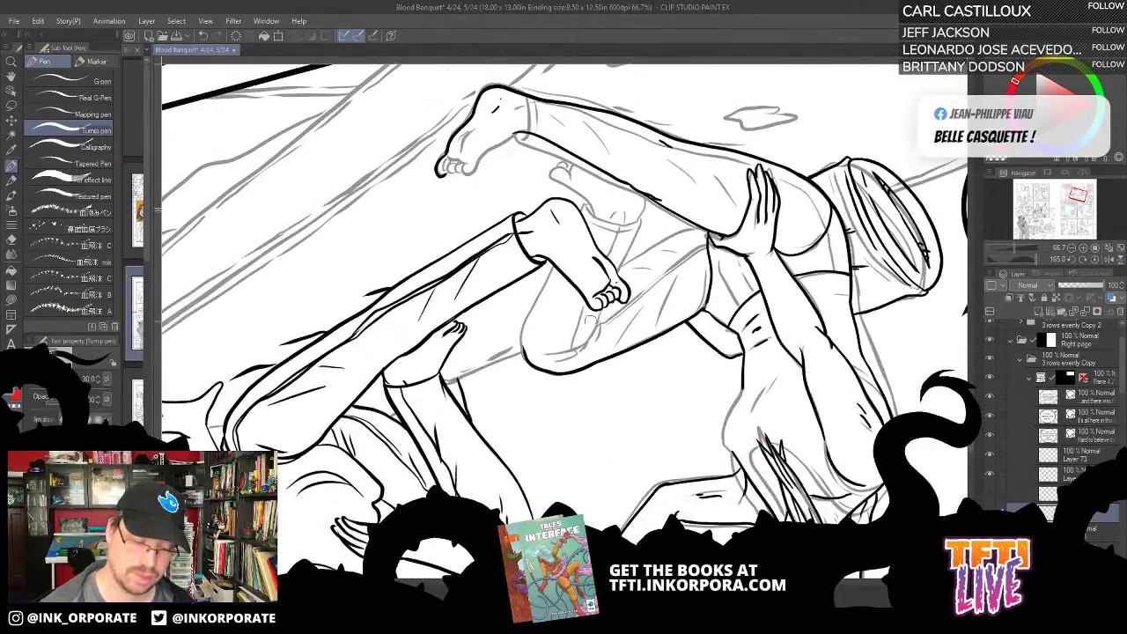
left_click_drag(570, 351, 599, 308)
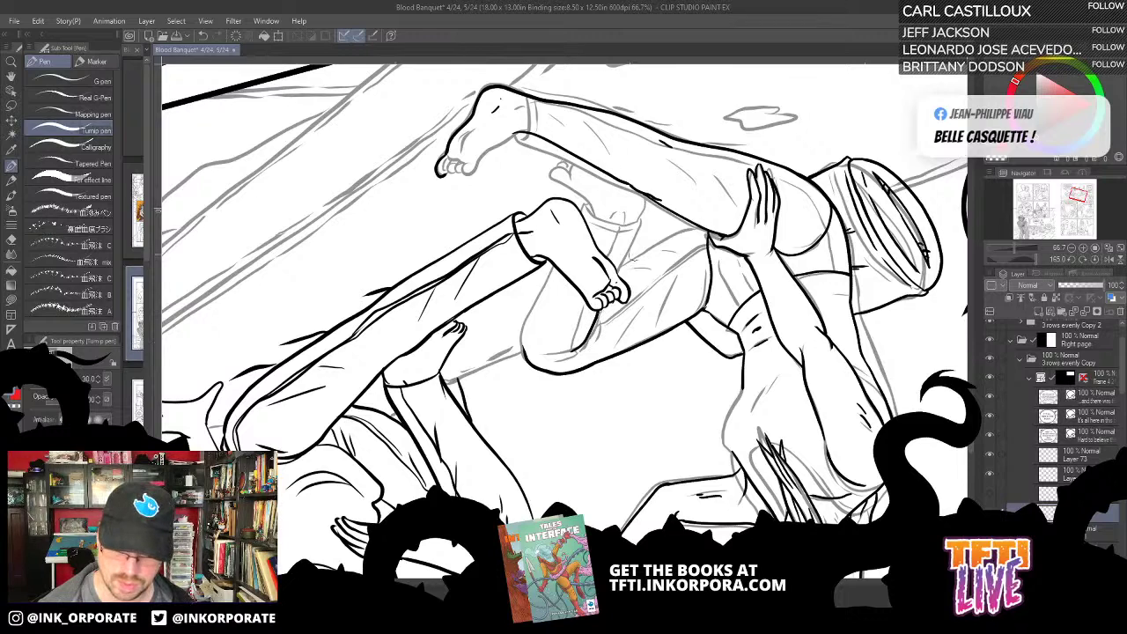
left_click_drag(620, 271, 615, 333)
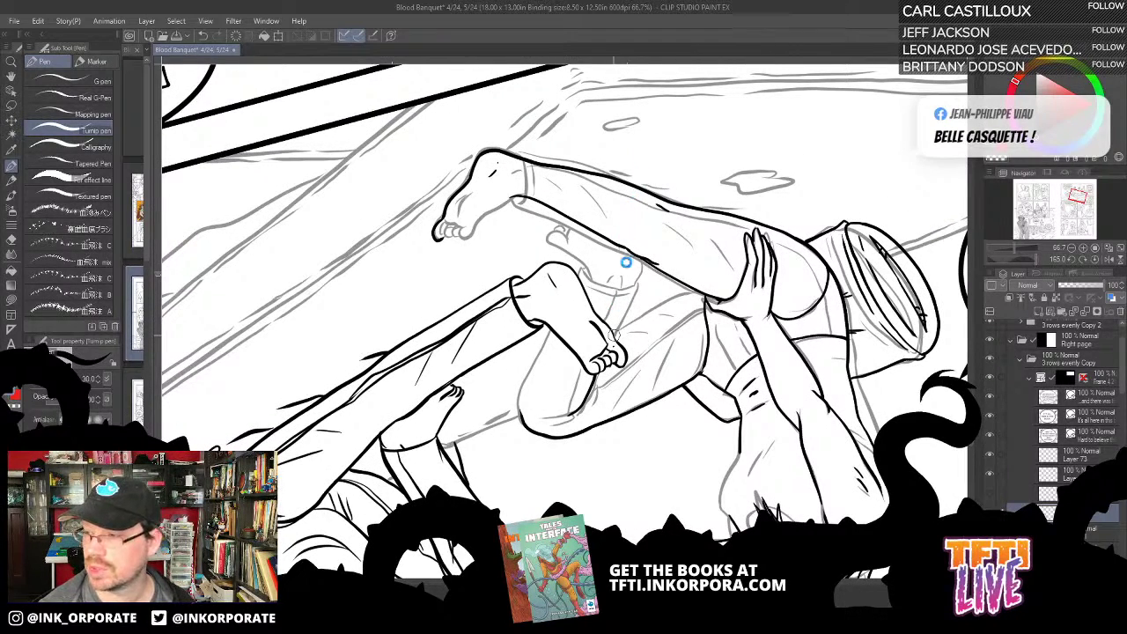
key("ctrl+s")
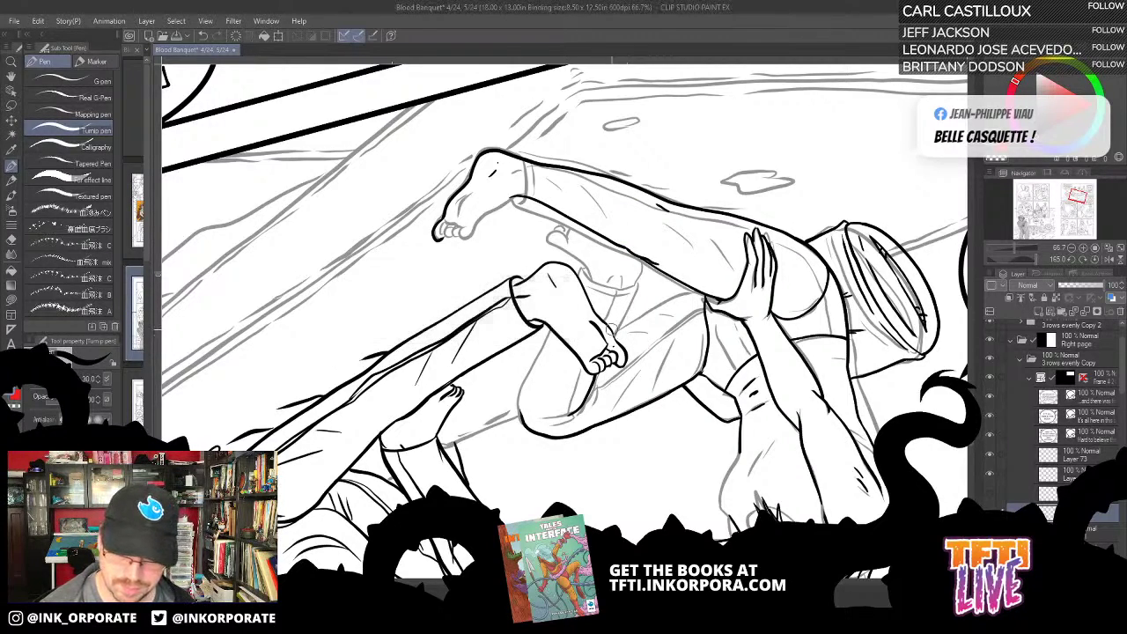
Step: Ink the inner edge of the woman's folded calf where it passes behind the man's foot
mouse_move(611, 334)
left_mouse_down()
mouse_move(640, 257)
mouse_move(632, 245)
left_mouse_up()
key("^")
key("^")
key("^")
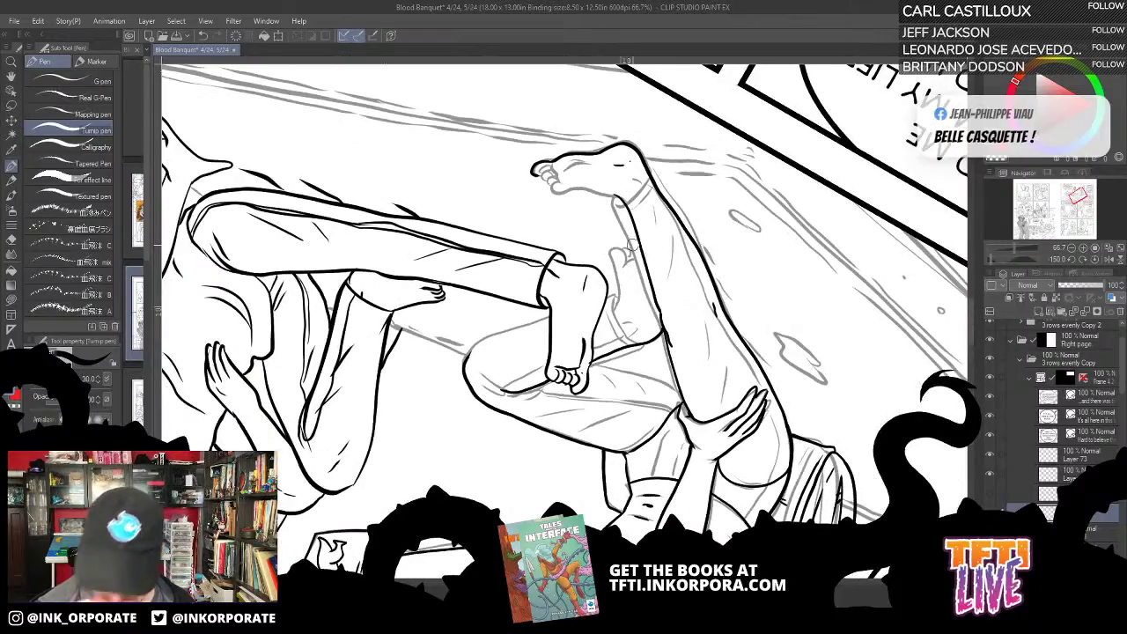
Step: Ink the outer shin line of the woman's folded leg from the knee down past the man's foot, redoing the stroke until it fits
key("asciicircum")
key("asciicircum")
key("asciicircum")
key("asciicircum")
key("asciicircum")
key("asciicircum")
key("asciicircum")
key("asciicircum")
key("asciicircum")
key("asciicircum")
key("asciicircum")
key("asciicircum")
key("asciicircum")
key("asciicircum")
key("asciicircum")
key("asciicircum")
key("asciicircum")
key("asciicircum")
key("asciicircum")
key("asciicircum")
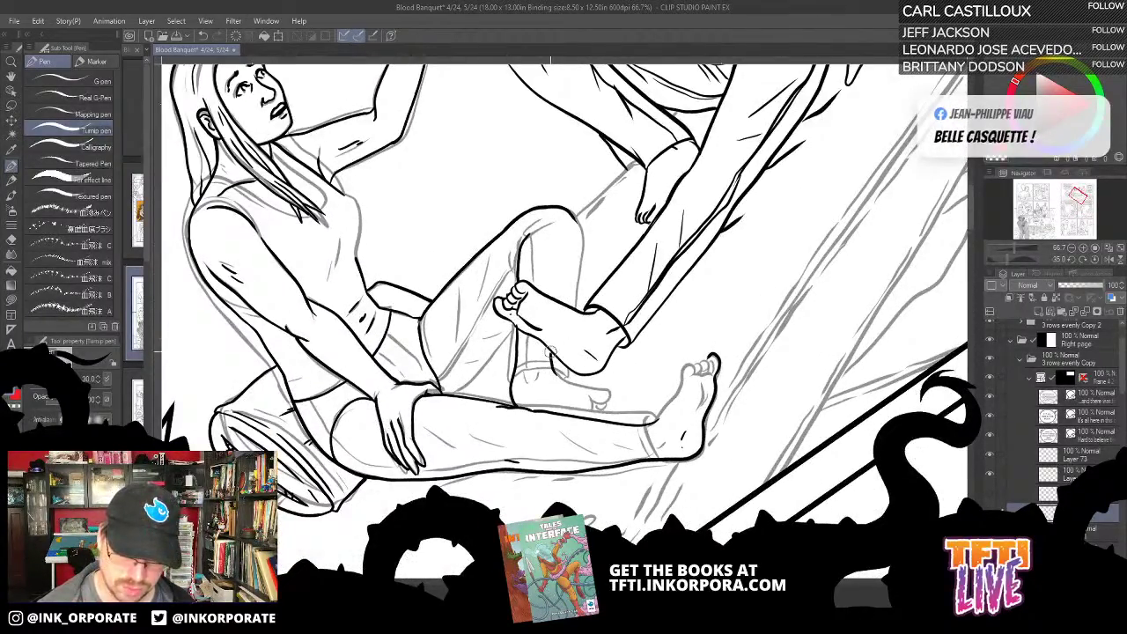
left_click_drag(557, 301, 574, 220)
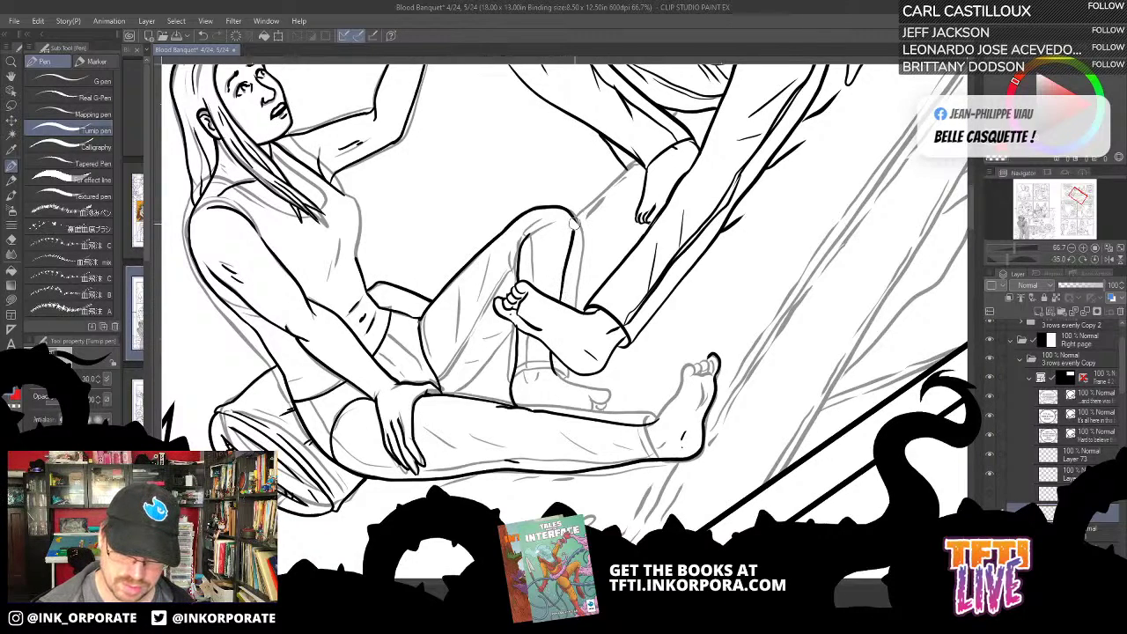
key("ctrl+z")
key("ctrl+z")
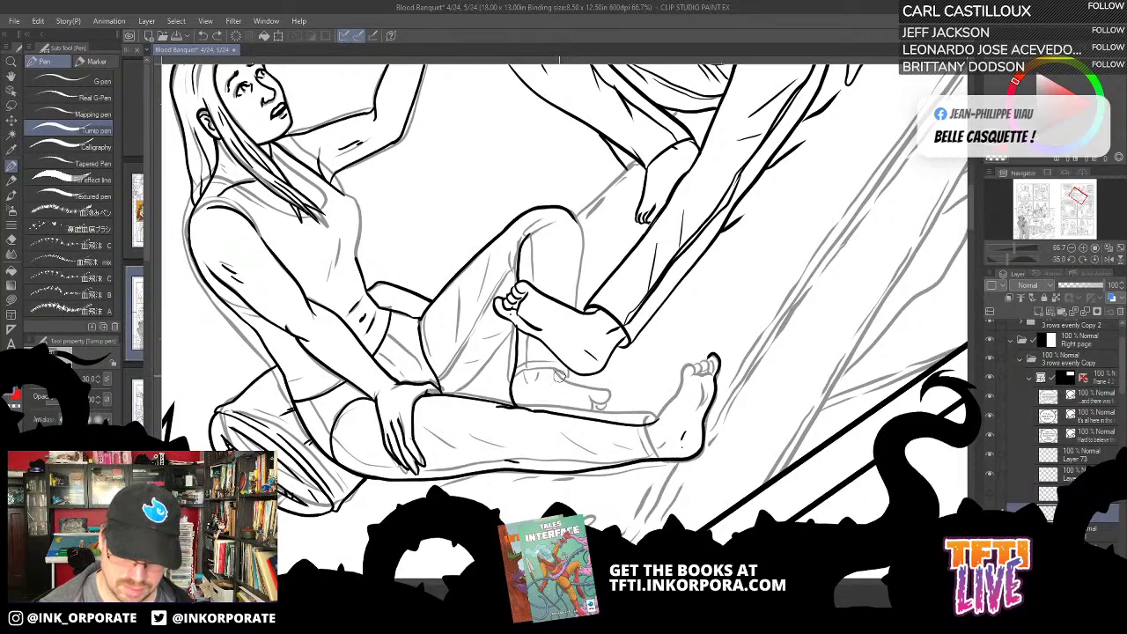
mouse_move(564, 302)
left_mouse_down()
mouse_move(576, 234)
mouse_move(565, 199)
left_mouse_up()
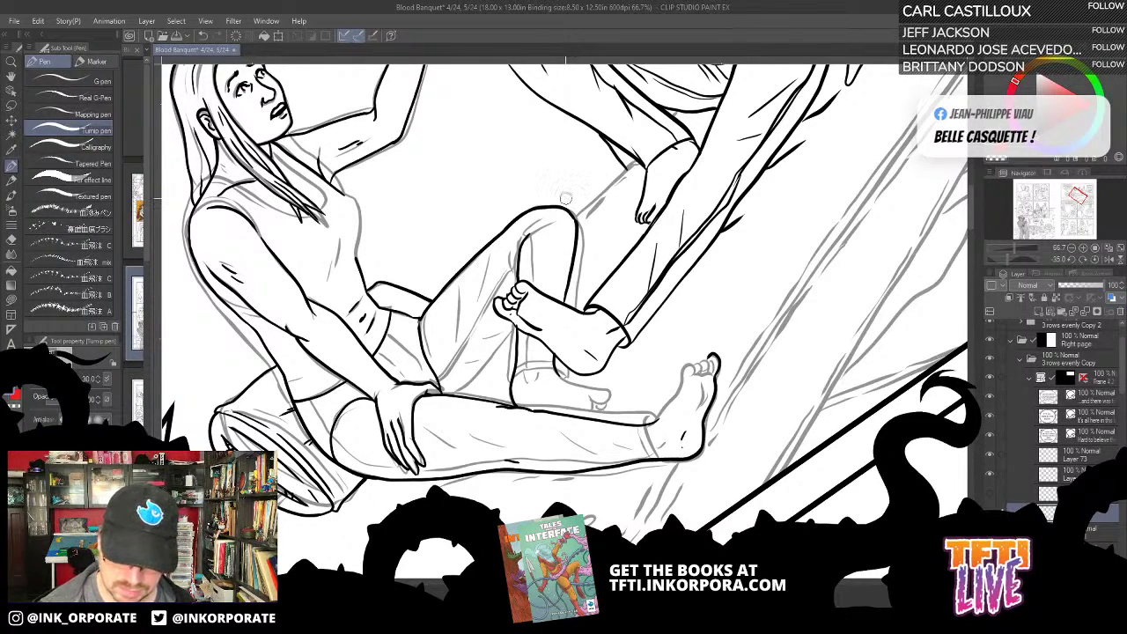
Step: Ink the ankle, sole and toes of the woman's tucked foot between her extended leg and the man's foot
key("^")
key("^")
key("^")
key("^")
key("^")
key("^")
key("^")
key("^")
key("^")
key("^")
key("^")
key("^")
key("^")
key("^")
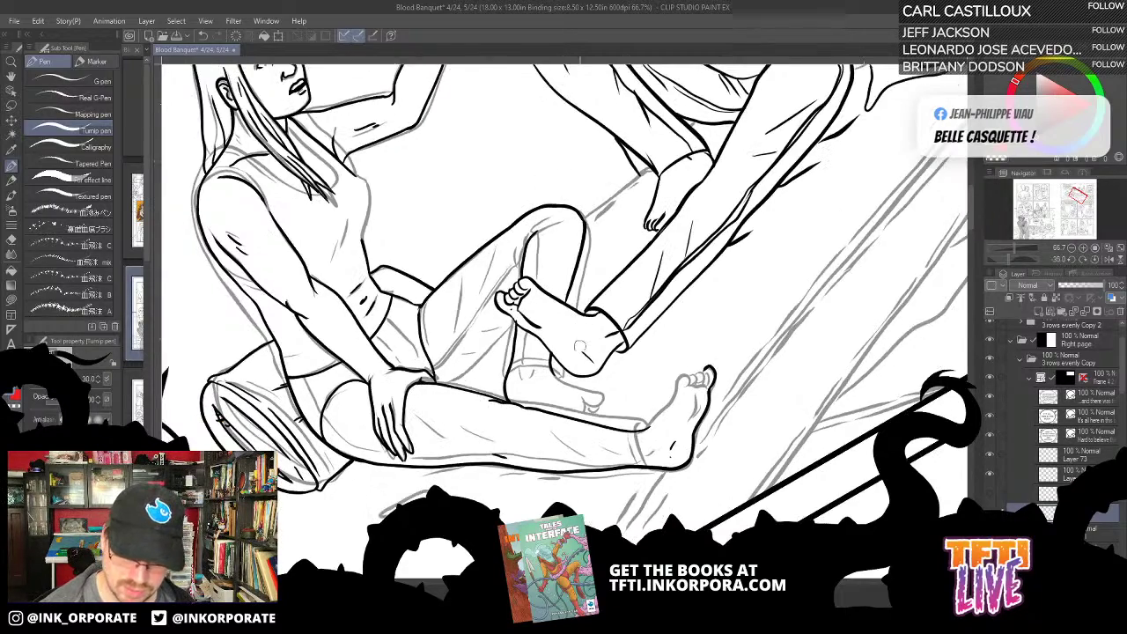
left_click_drag(505, 351, 623, 285)
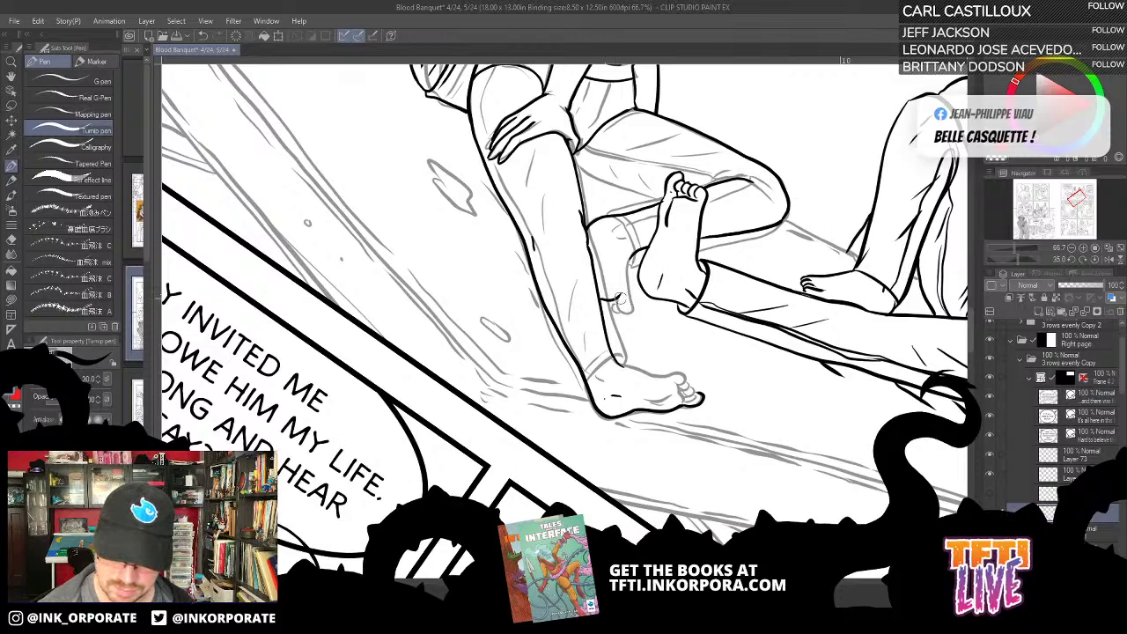
left_click_drag(628, 306, 628, 259)
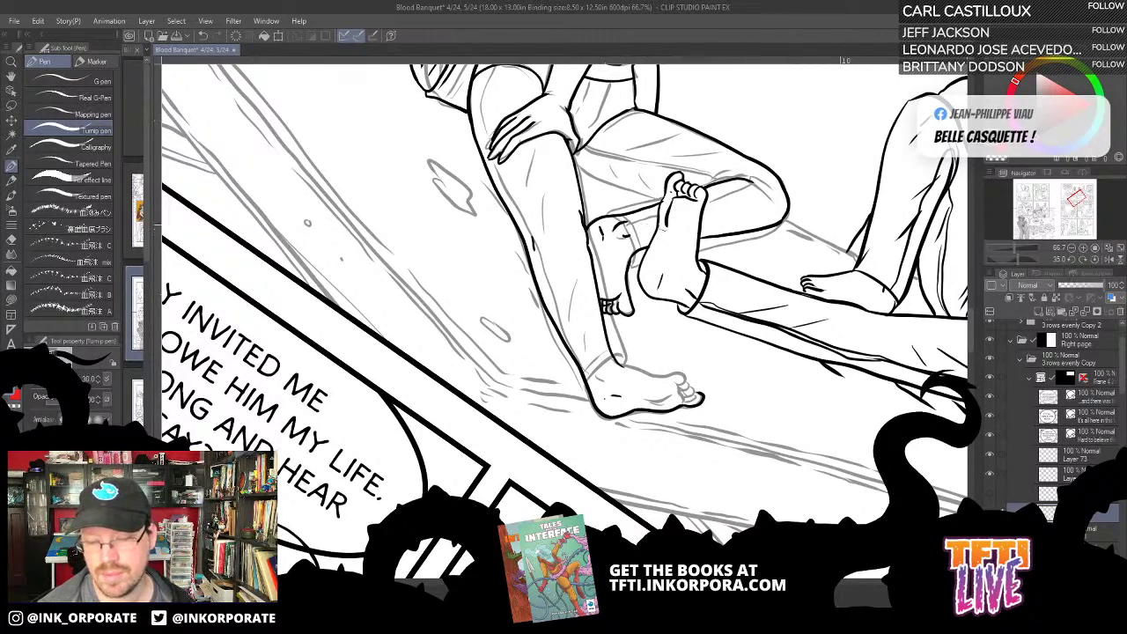
key("asciicircum")
key("asciicircum")
key("asciicircum")
key("asciicircum")
key("asciicircum")
key("asciicircum")
key("asciicircum")
key("asciicircum")
key("asciicircum")
key("asciicircum")
key("asciicircum")
key("asciicircum")
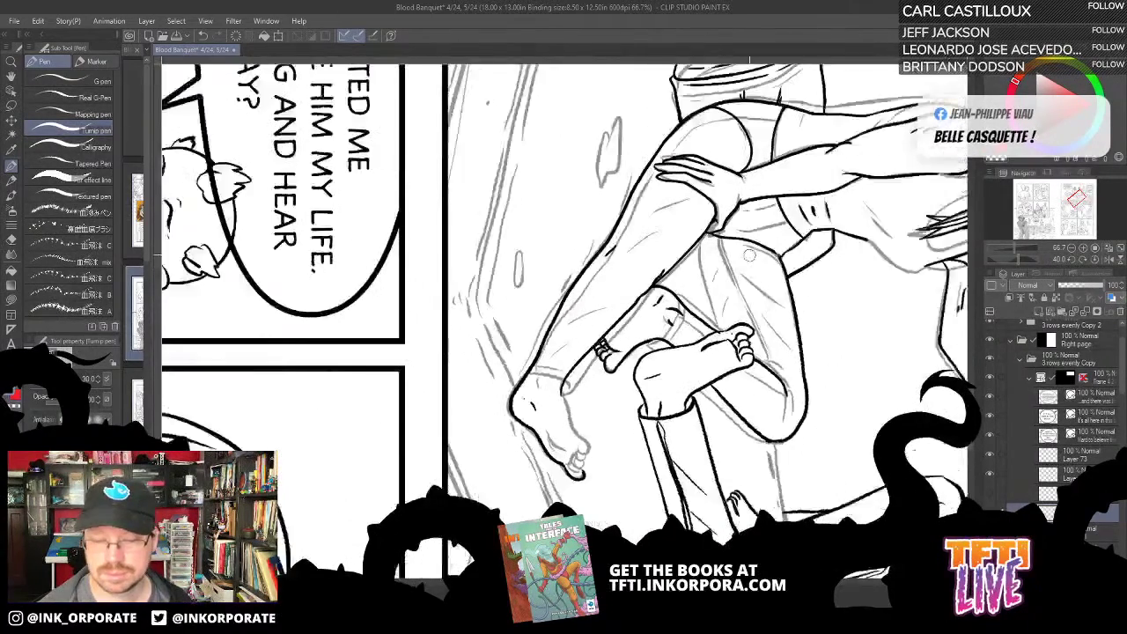
Step: Ink the toes at the tip of the woman's extended foot over the gray sketch
mouse_move(719, 323)
left_mouse_down()
mouse_move(724, 347)
mouse_move(703, 246)
mouse_move(713, 228)
left_mouse_up()
scroll(713, 228, "down", 1)
key("minus")
key("minus")
key("minus")
key("minus")
key("minus")
key("minus")
key("minus")
key("minus")
key("minus")
key("minus")
key("minus")
key("minus")
key("minus")
key("minus")
key("minus")
key("minus")
key("minus")
key("minus")
key("minus")
key("minus")
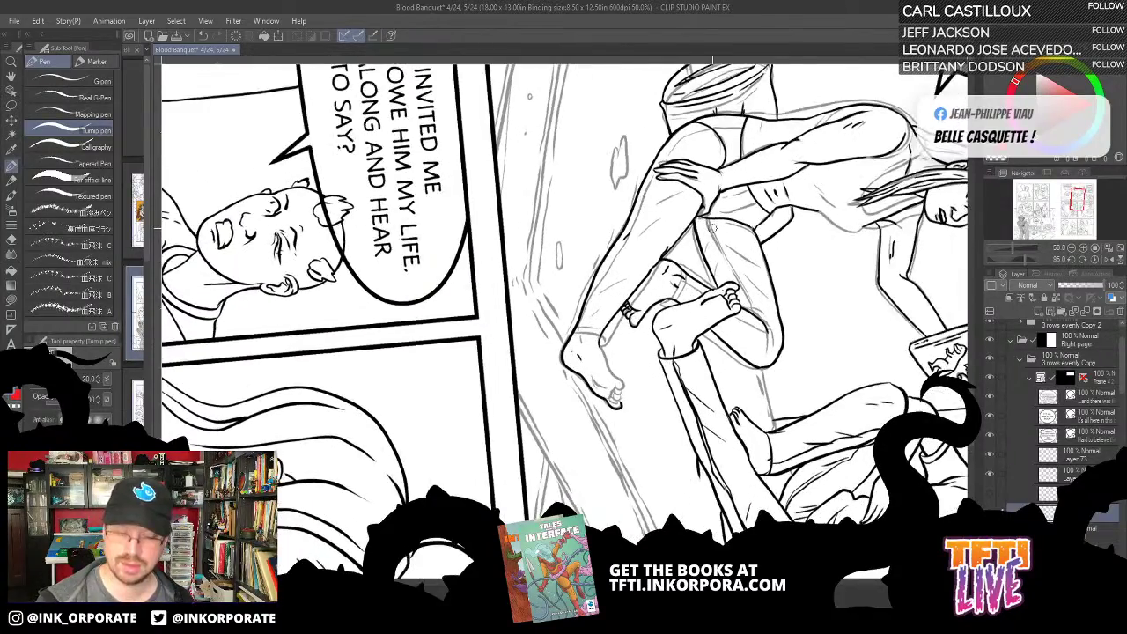
key("asciicircum")
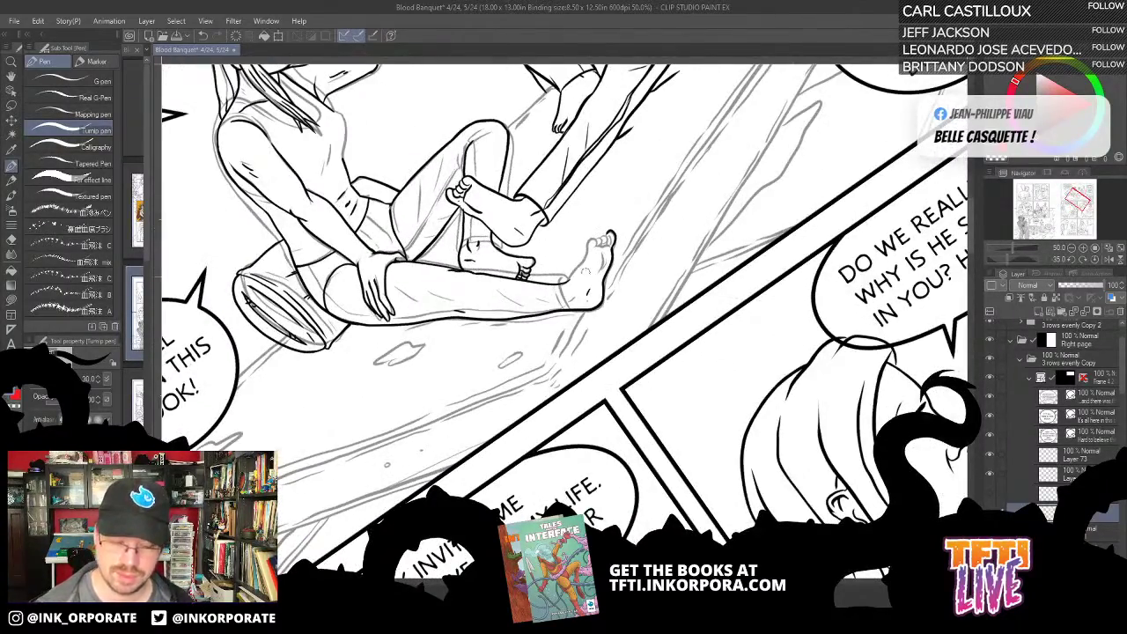
key("asciicircum")
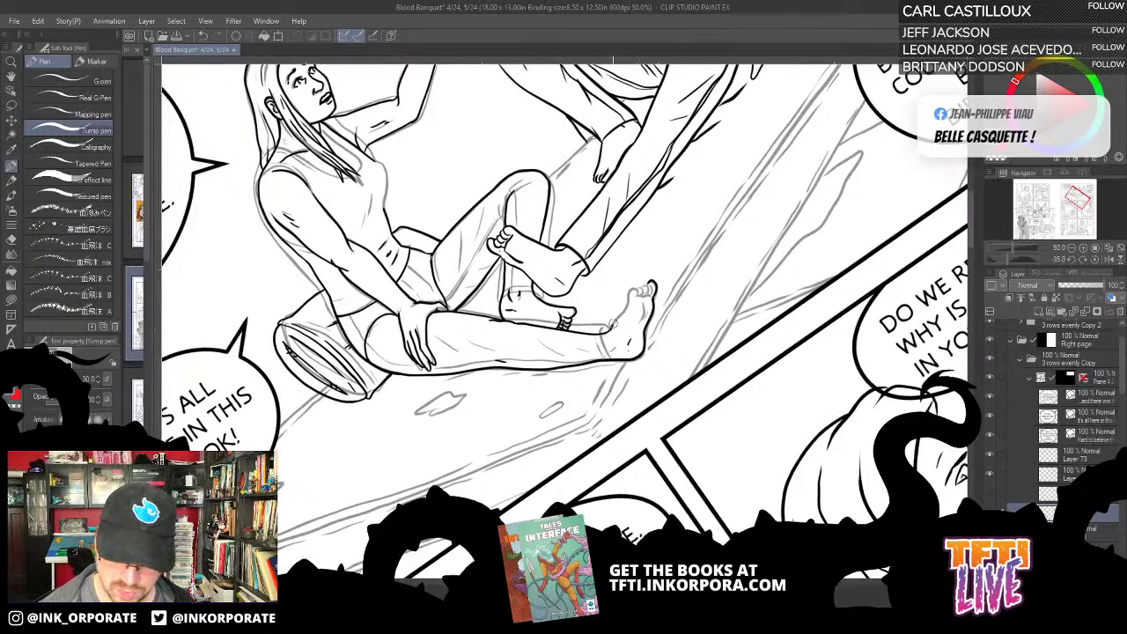
left_click_drag(627, 296, 639, 289)
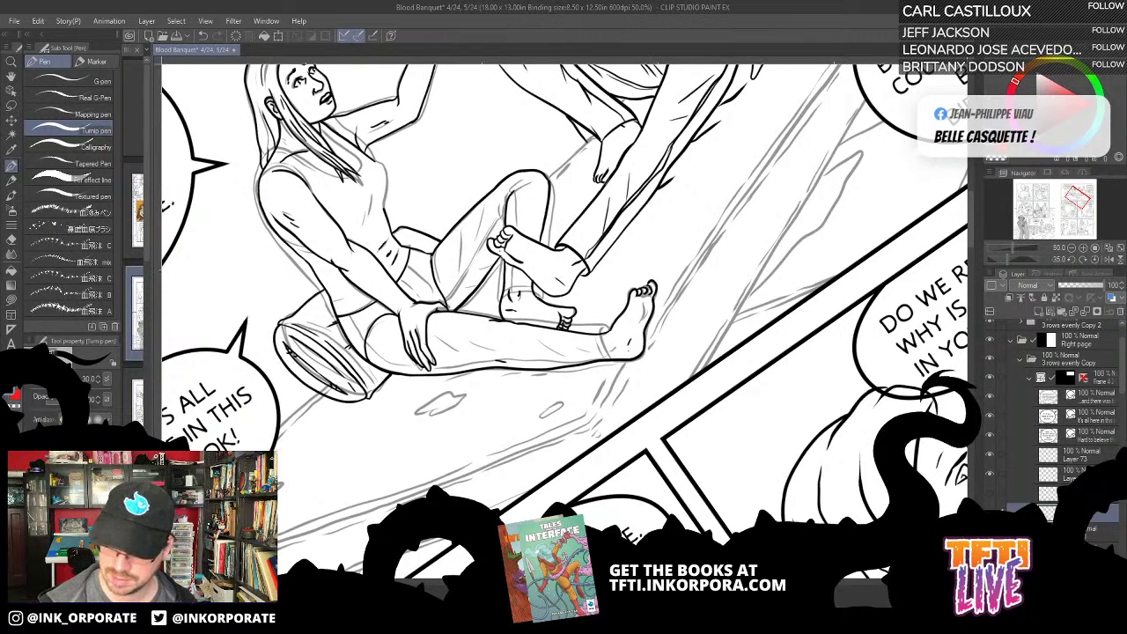
Step: Hide the sketch layer and erase the stray inked line running from the woman's neck down across her upper chest
left_click(990, 531)
left_click_drag(774, 392, 808, 487)
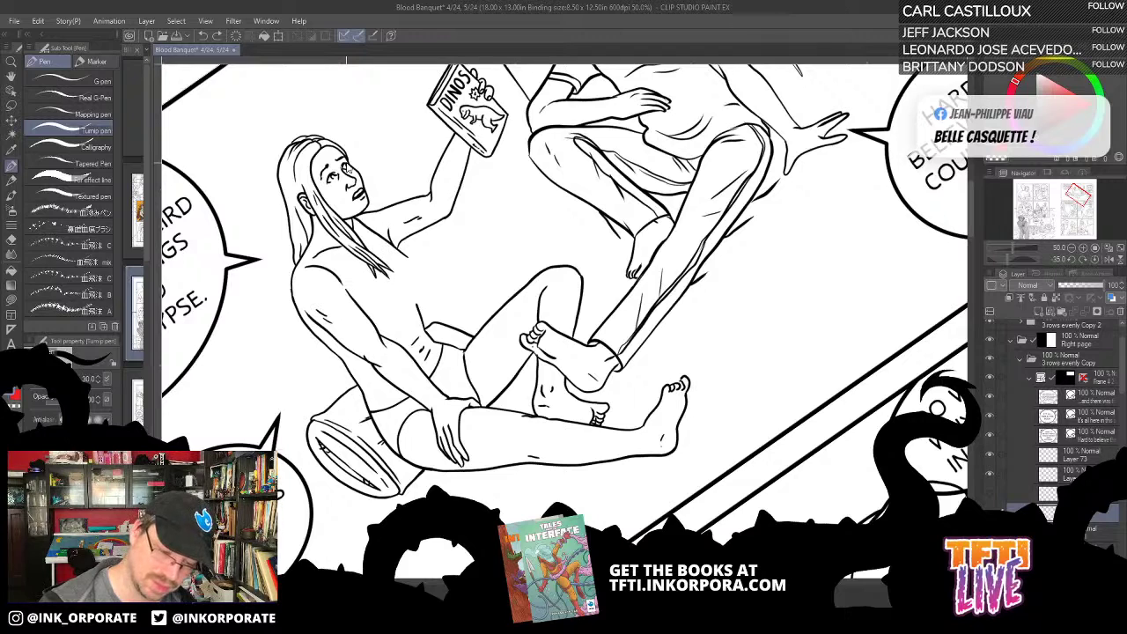
scroll(346, 166, "up", 4)
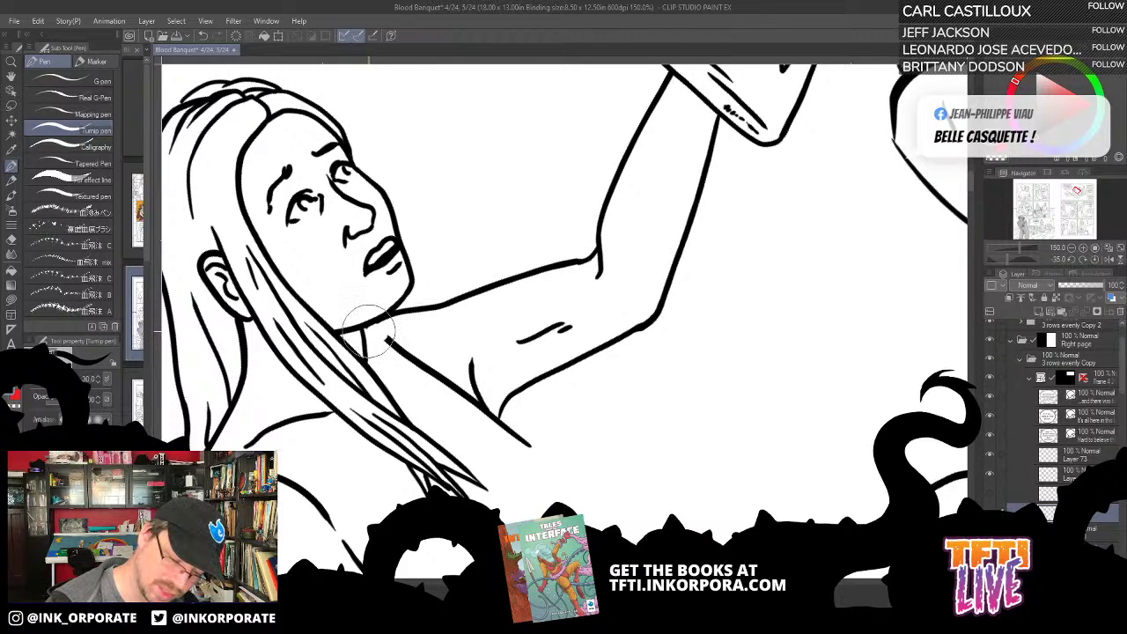
left_click_drag(375, 333, 470, 409)
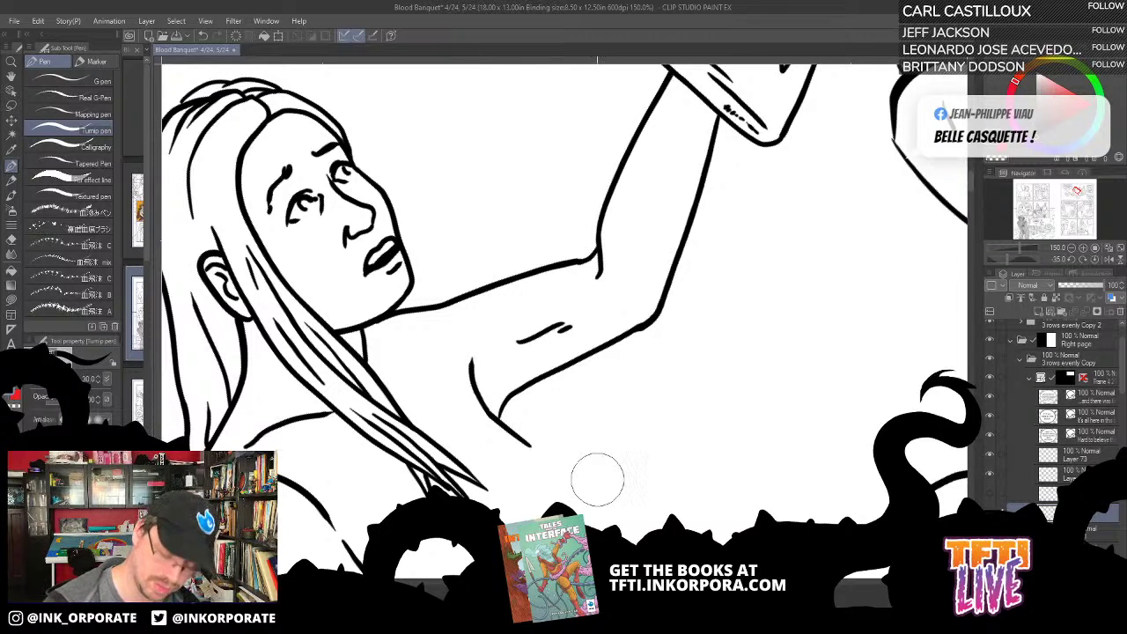
Step: Examine the inked woman and man across the panel with the sketch hidden, checking the linework from several angles
scroll(597, 484, "down", 2)
scroll(598, 484, "down", 2)
left_click_drag(596, 478, 586, 306)
key("asciicircum")
key("asciicircum")
key("asciicircum")
key("asciicircum")
key("asciicircum")
key("asciicircum")
key("asciicircum")
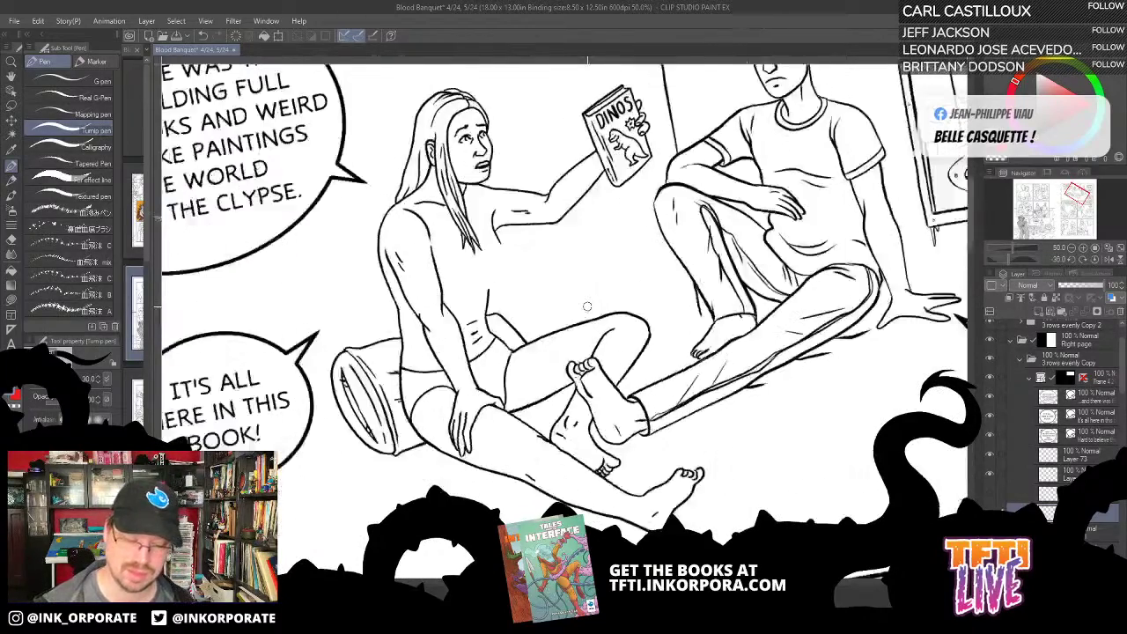
key("minus")
key("minus")
key("minus")
key("minus")
key("minus")
key("minus")
key("minus")
key("minus")
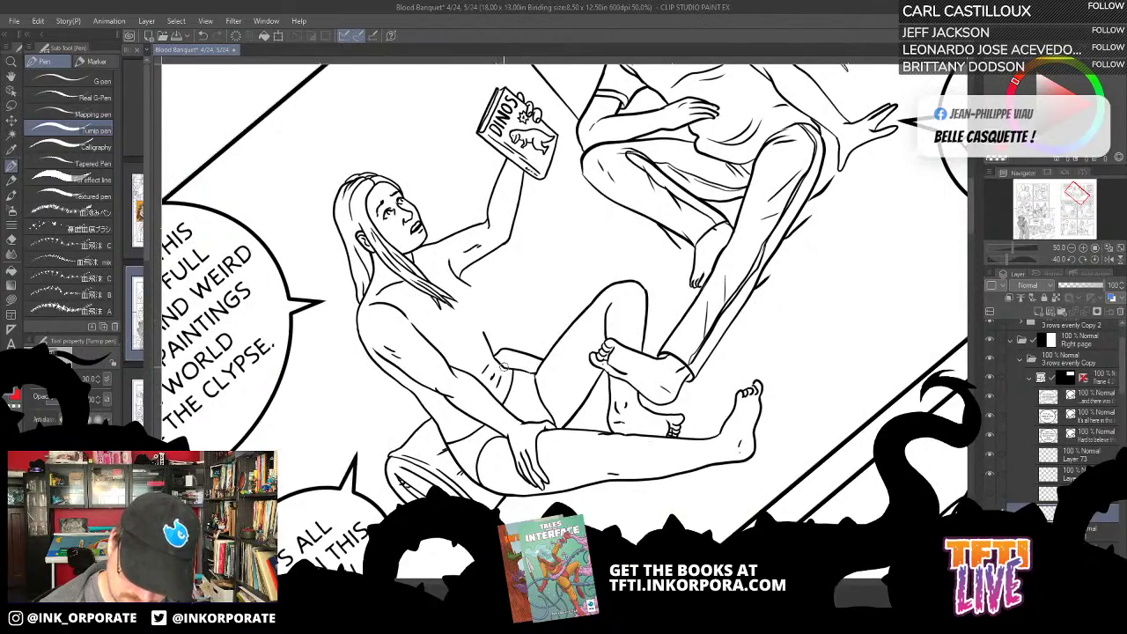
key("asciicircum")
key("asciicircum")
key("asciicircum")
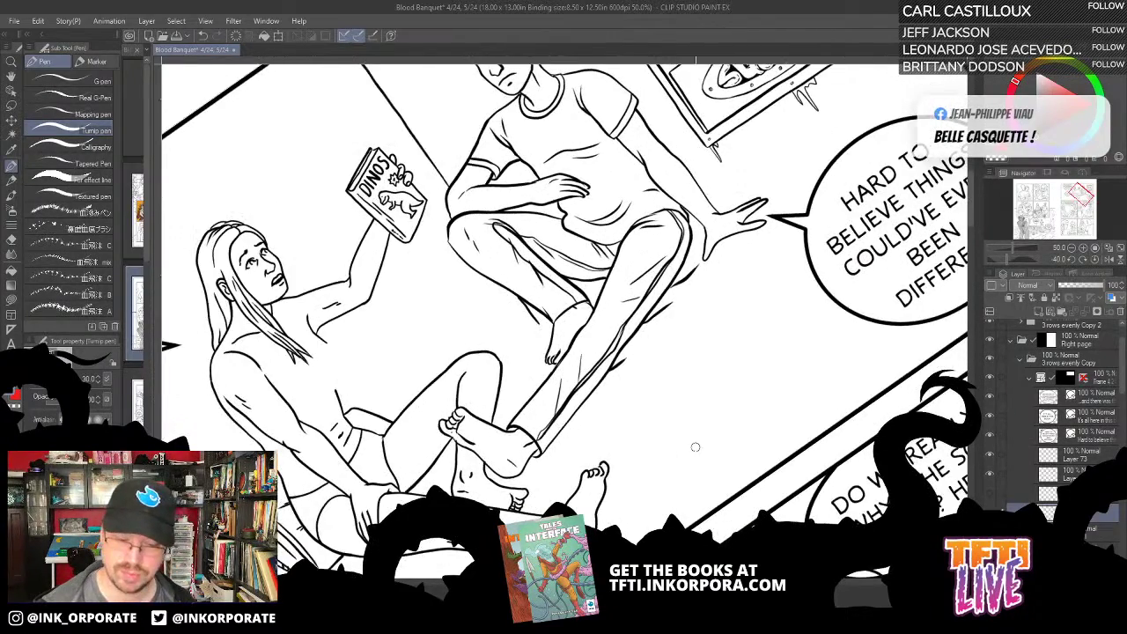
left_click_drag(782, 308, 783, 412)
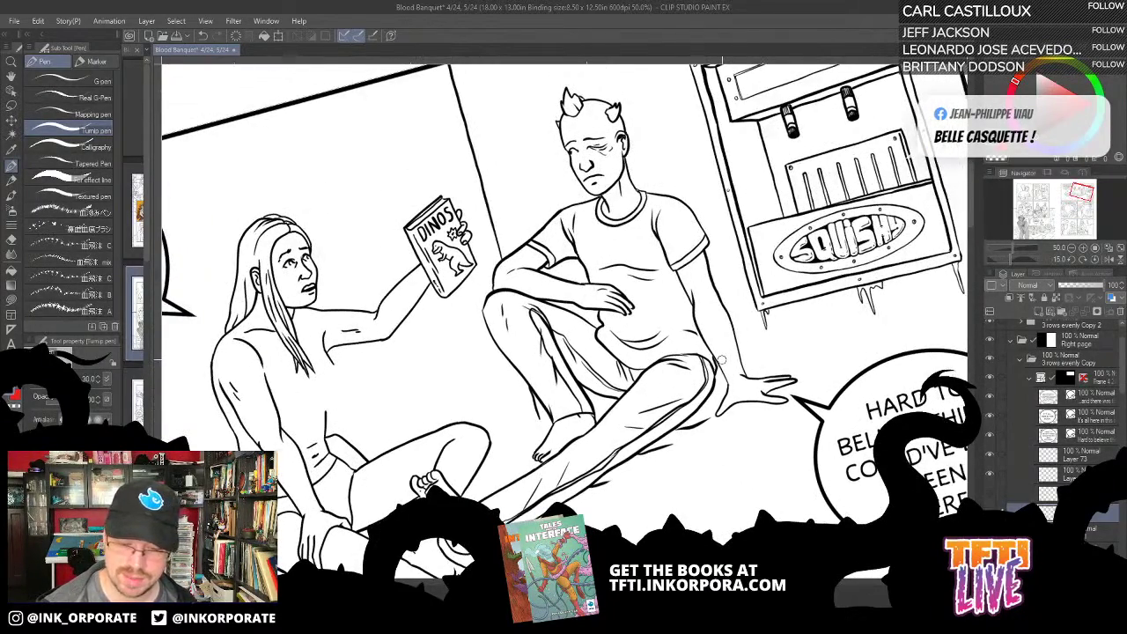
Step: Show the gray sketch again, toggle the neighbouring layers to identify their contents, and select the sketch layer at 42% opacity
left_click(990, 532)
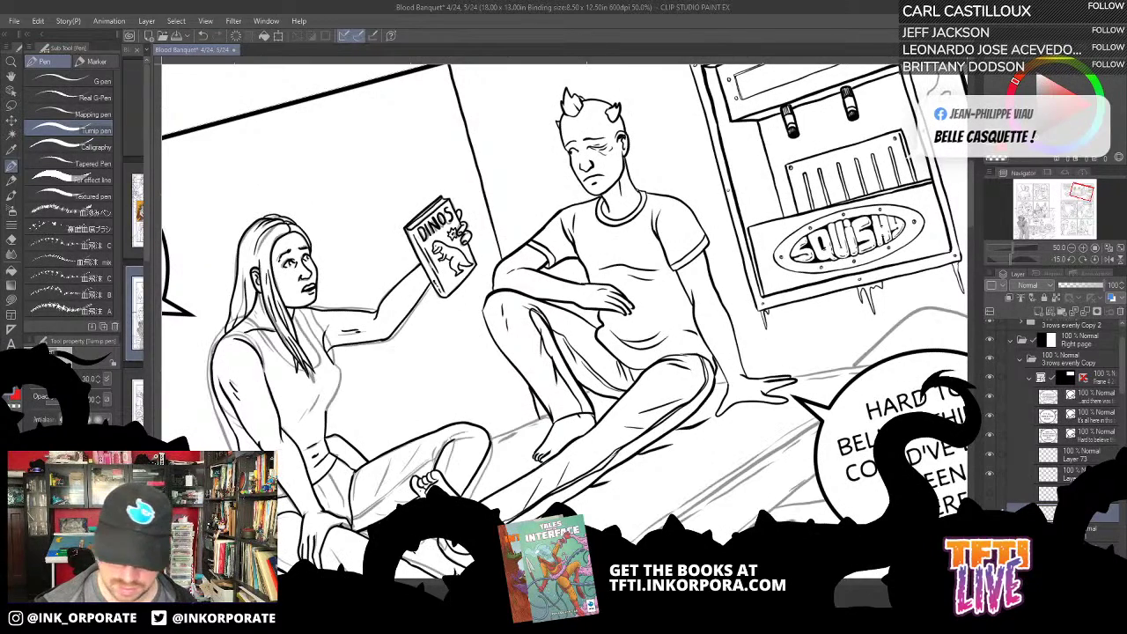
left_click_drag(759, 504, 848, 335)
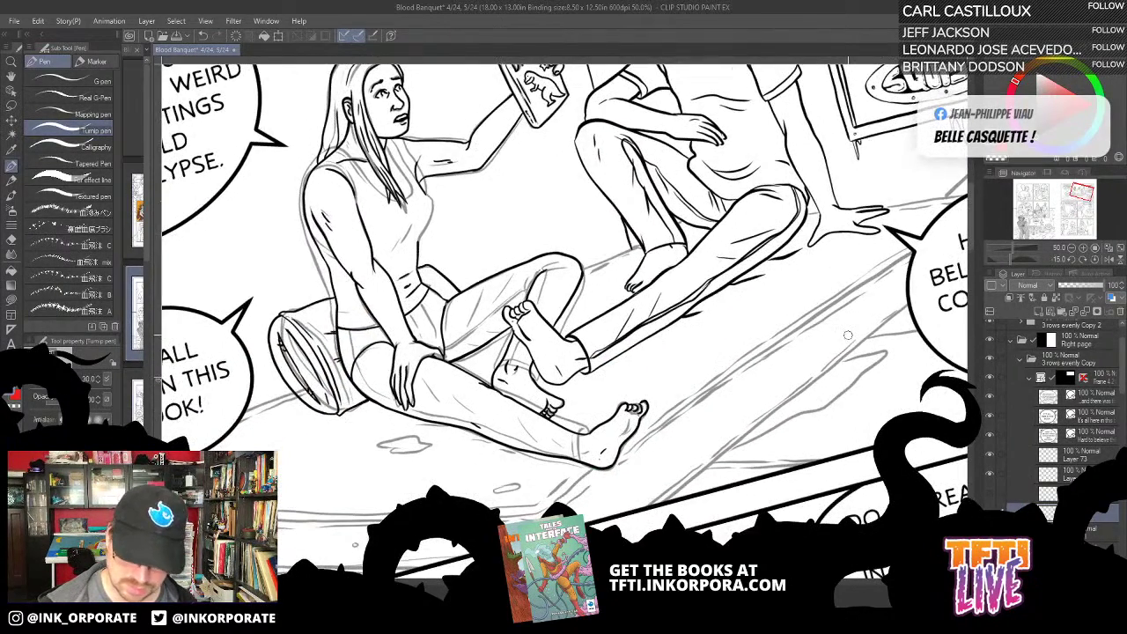
left_click(989, 476)
left_click(992, 473)
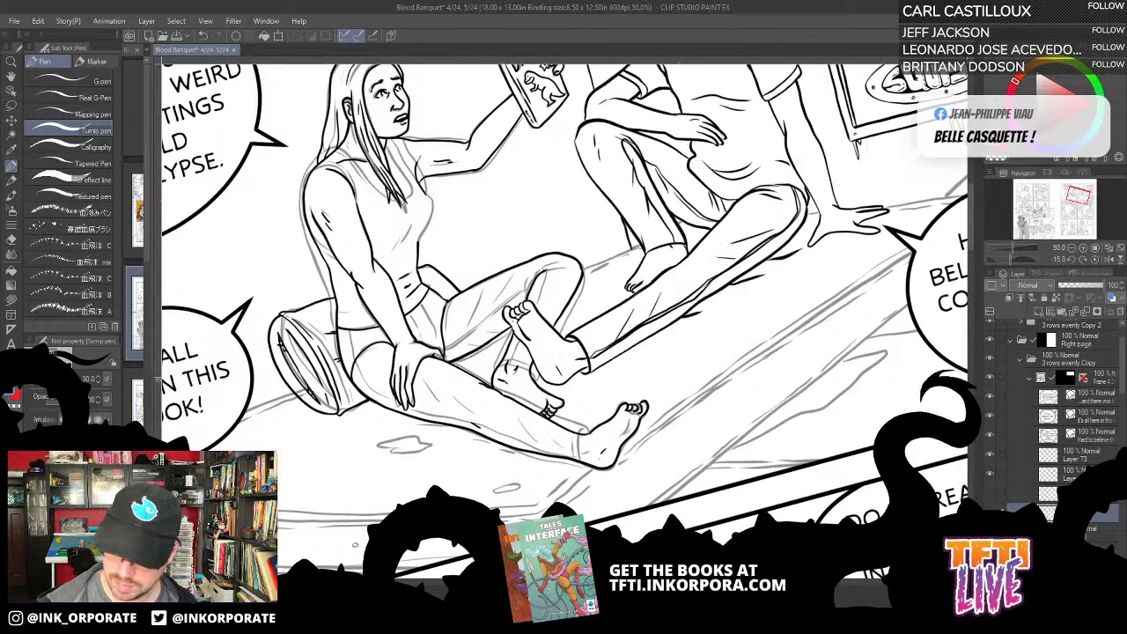
left_click(990, 512)
left_click(990, 513)
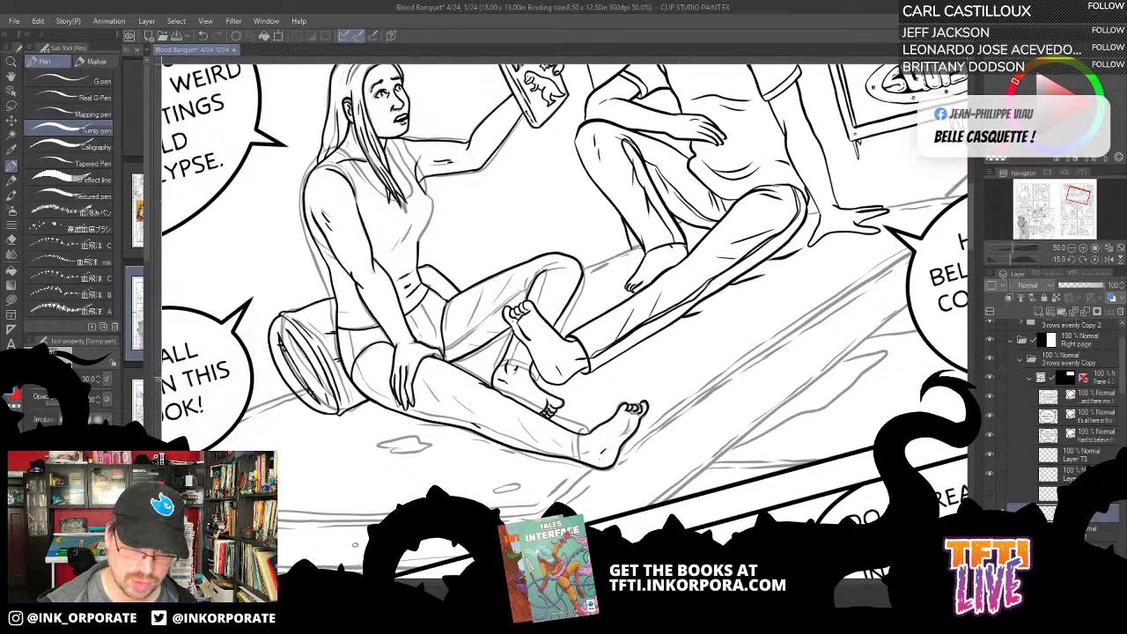
left_click(990, 531)
left_click(990, 532)
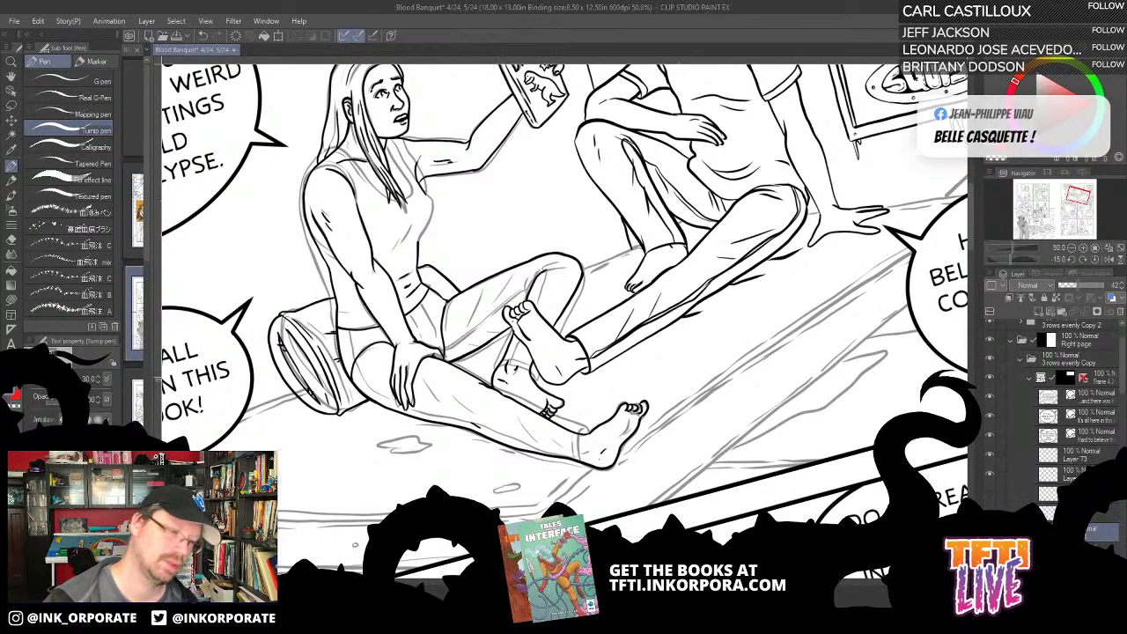
Step: Lasso around the woman, her book and the cushion on the sketch layer, delete the sketch inside, and deselect
left_click(12, 105)
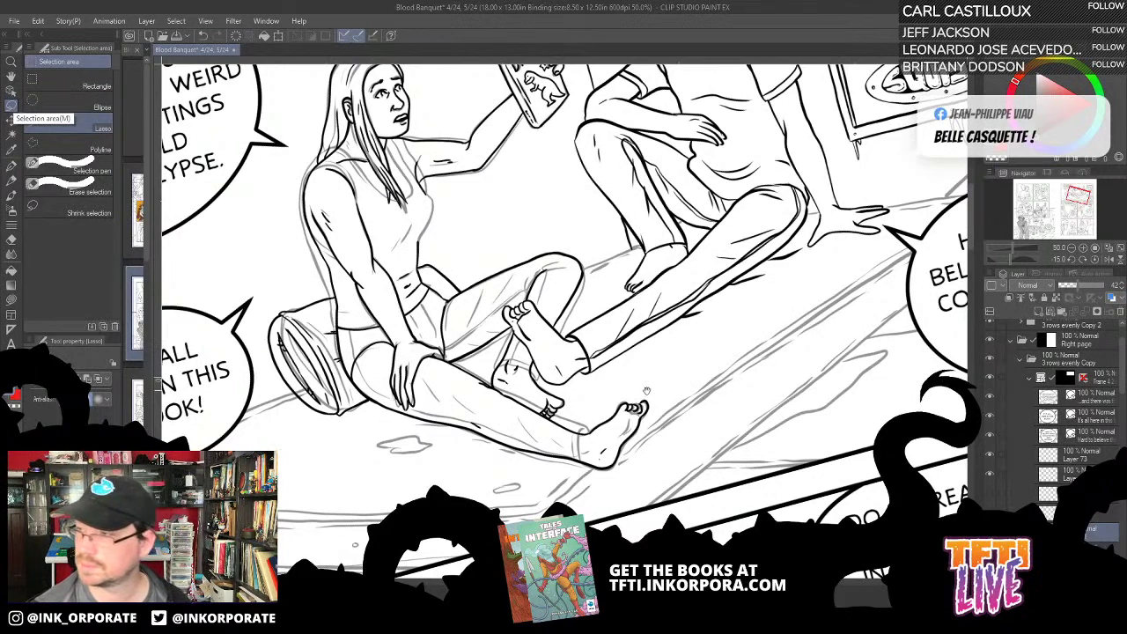
left_click_drag(695, 215, 717, 171)
mouse_move(683, 351)
left_mouse_down()
mouse_move(634, 438)
mouse_move(615, 422)
mouse_move(538, 415)
mouse_move(432, 382)
mouse_move(340, 379)
mouse_move(298, 319)
mouse_move(288, 275)
mouse_move(338, 58)
mouse_move(446, 89)
mouse_move(466, 130)
mouse_move(537, 66)
mouse_move(563, 60)
mouse_move(584, 72)
mouse_move(599, 132)
mouse_move(585, 210)
mouse_move(615, 377)
mouse_move(679, 439)
left_mouse_up()
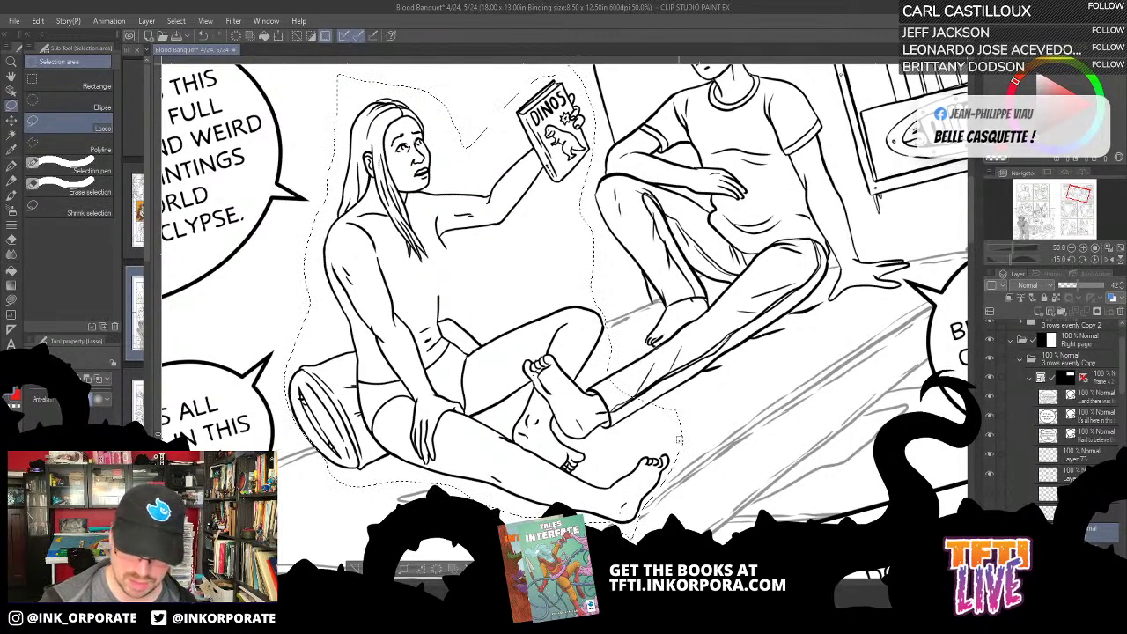
key("ctrl+d")
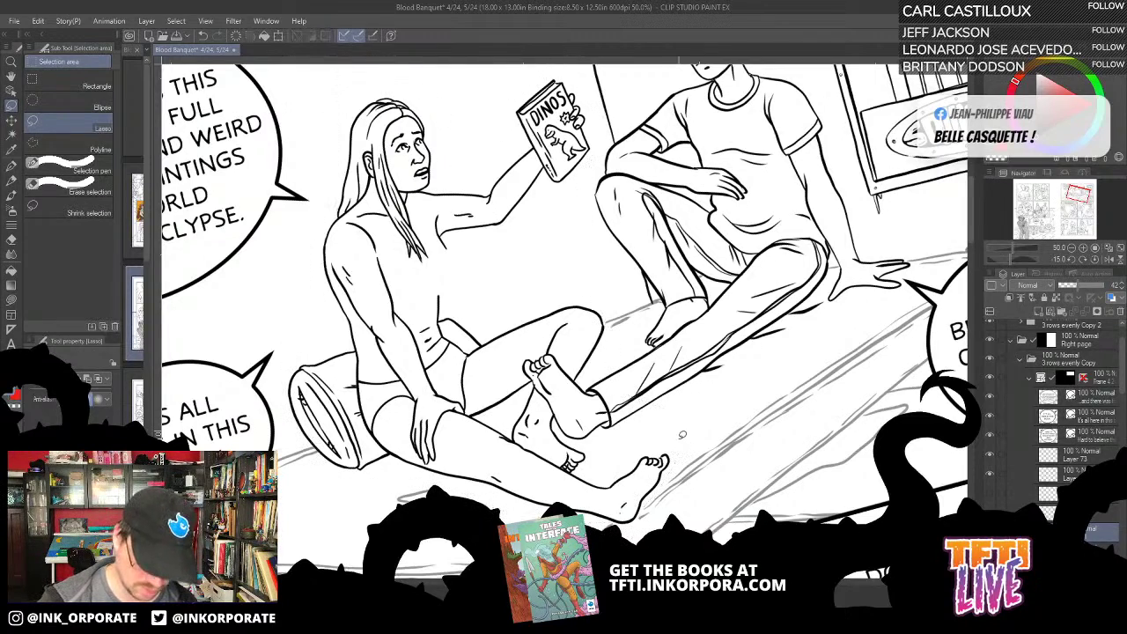
Step: Inspect the woman's inked torso, legs and surroundings for gaps or leftover sketch lines, toggling a nearby layer for comparison
scroll(683, 435, "up", 2)
left_click_drag(381, 167, 801, 333)
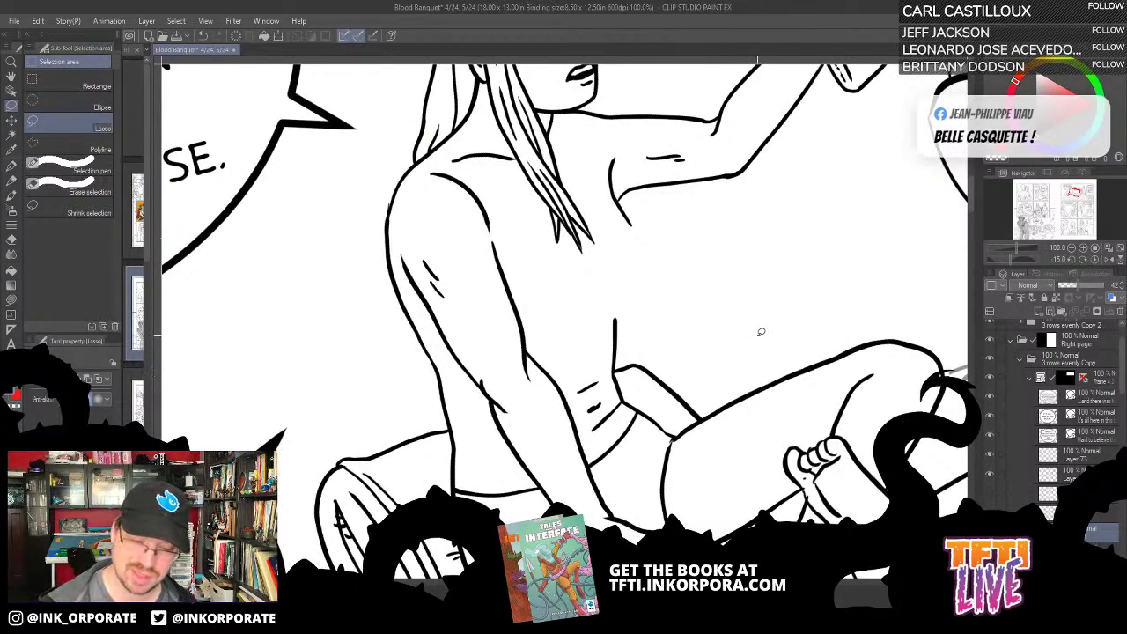
left_click_drag(825, 483, 795, 453)
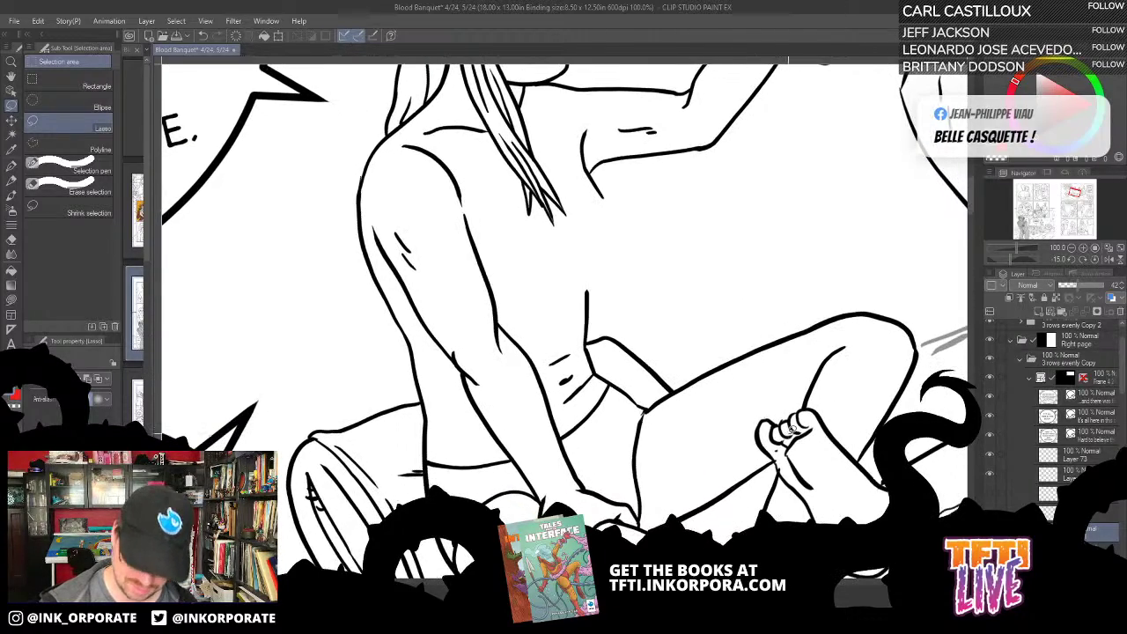
scroll(792, 430, "down", 2)
mouse_move(902, 438)
left_mouse_down()
mouse_move(803, 346)
mouse_move(806, 321)
mouse_move(835, 286)
left_mouse_up()
left_click_drag(867, 351, 784, 380)
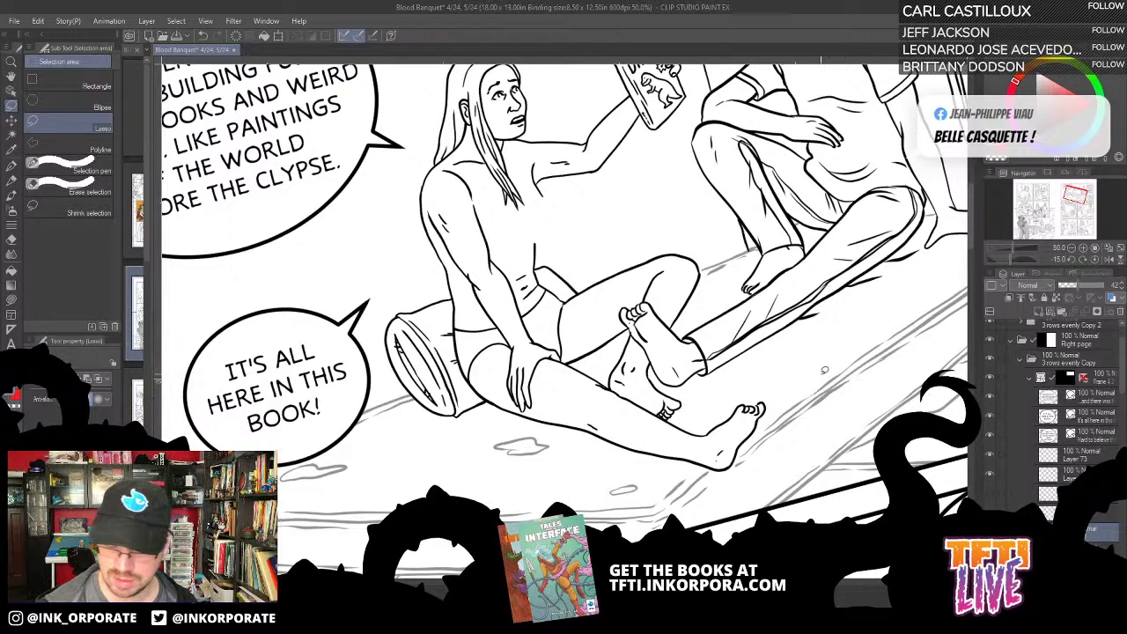
left_click(990, 513)
left_click(990, 513)
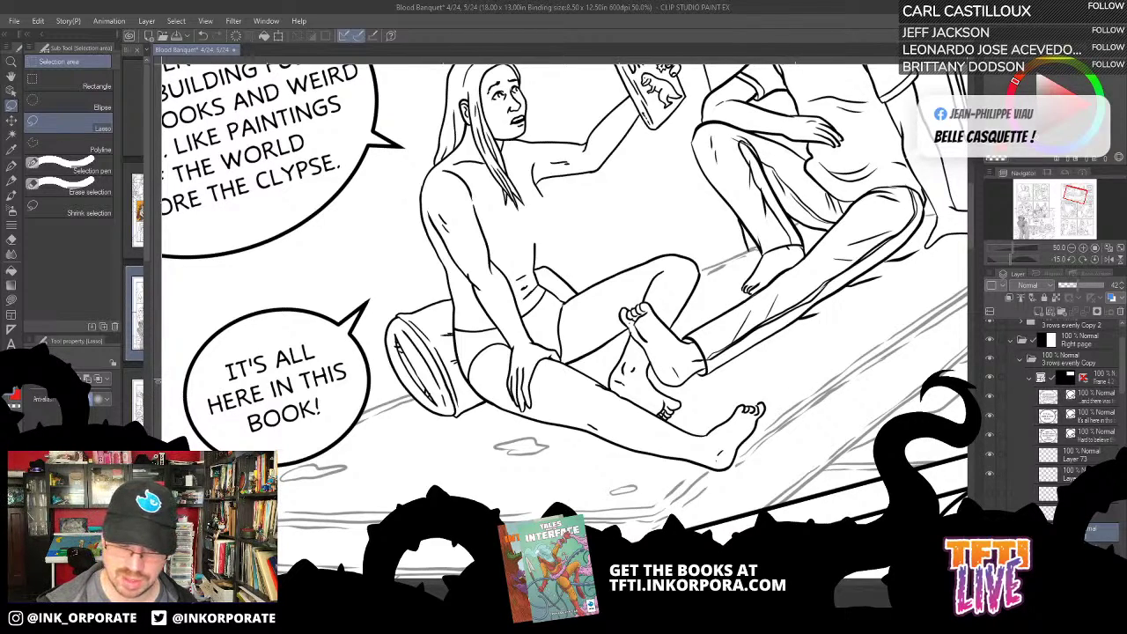
left_click_drag(839, 426, 801, 458)
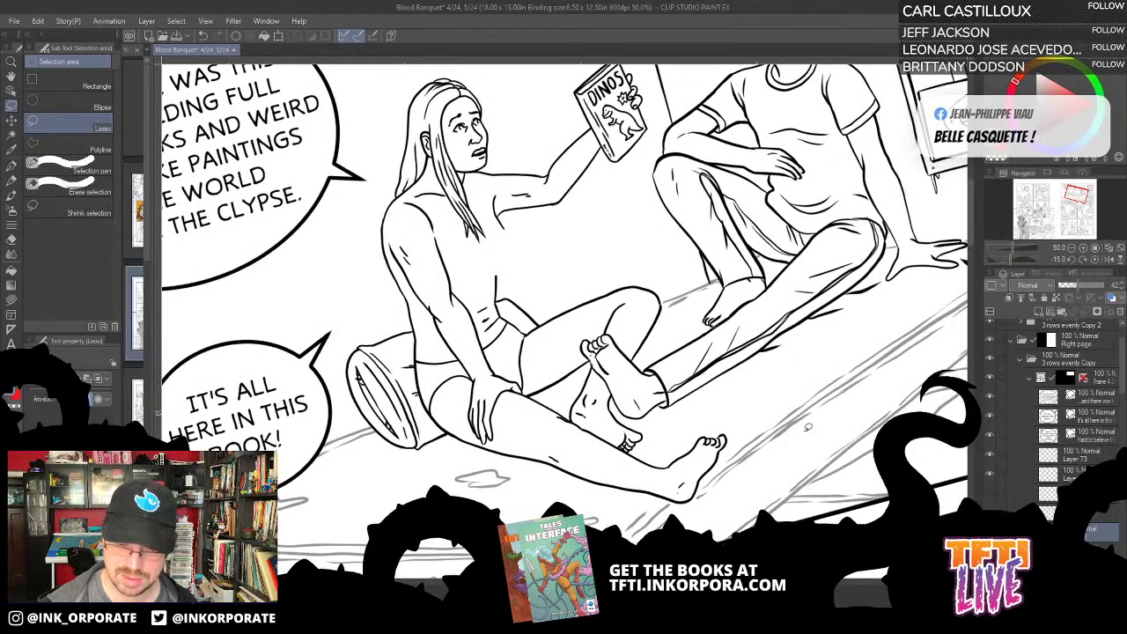
left_click_drag(848, 377, 746, 461)
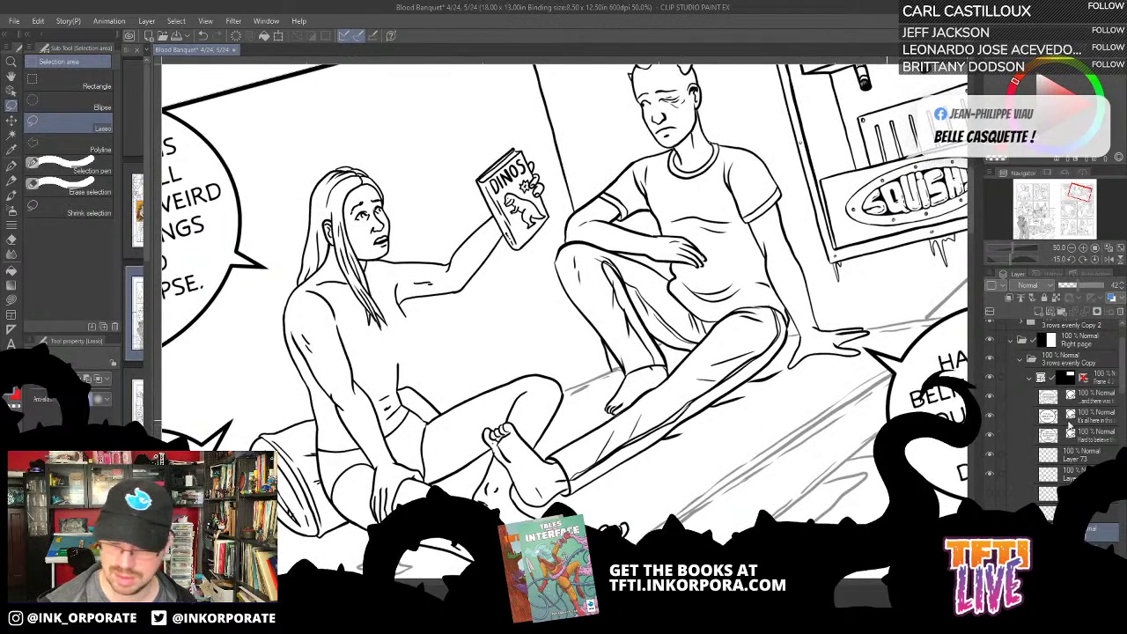
Step: Toggle Layer 73 and the layer below it to identify the man's ink layer, and select that layer
left_click(989, 455)
left_click(989, 456)
left_click(989, 475)
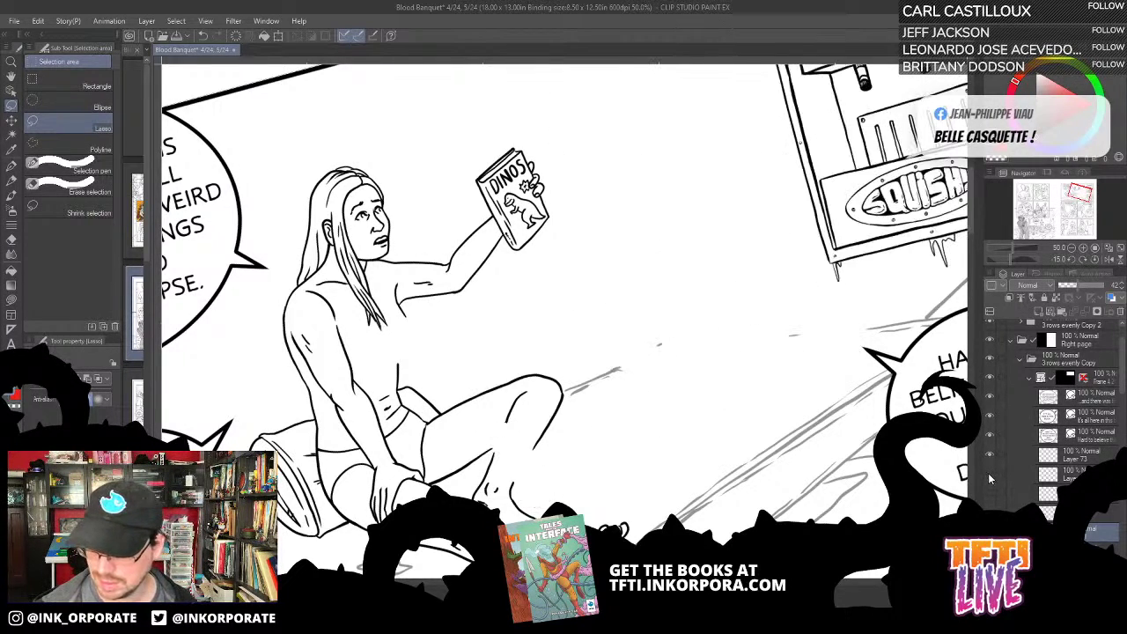
left_click(990, 479)
left_click(1073, 475)
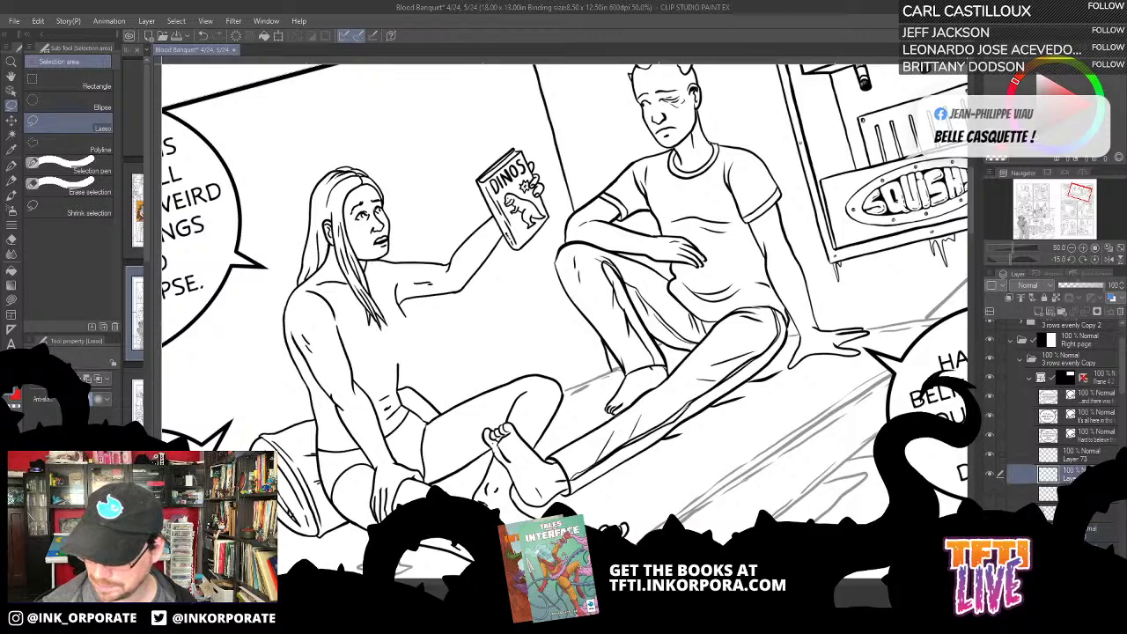
Step: Check what the man's ink layer and the layers beneath it contain by toggling their visibility
left_click(990, 494)
left_click(990, 493)
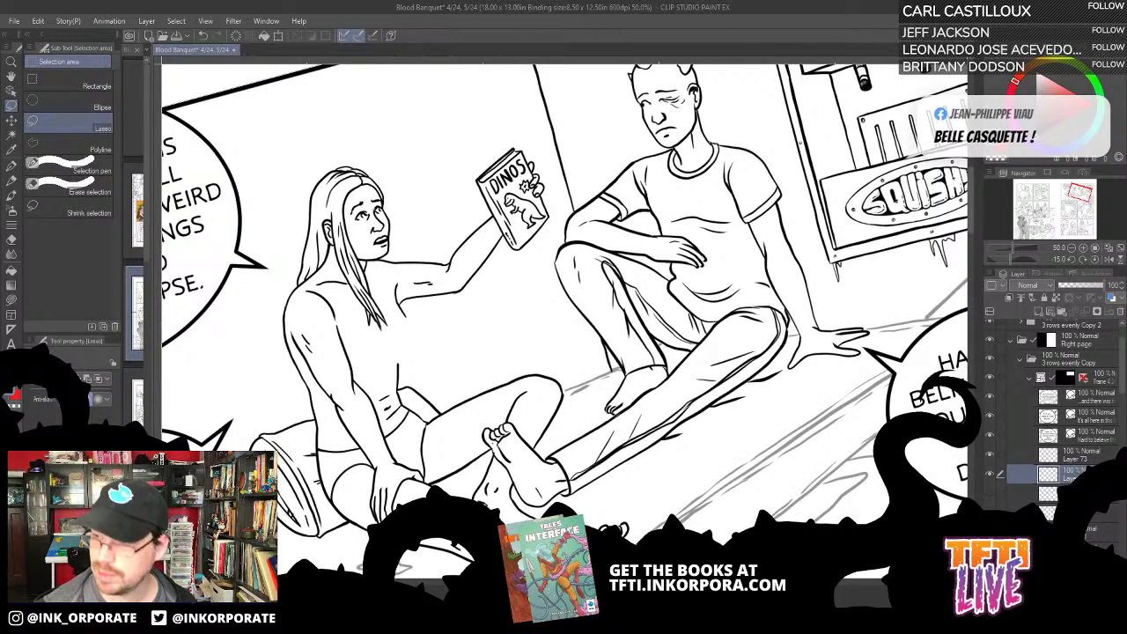
left_click(989, 474)
left_click(989, 475)
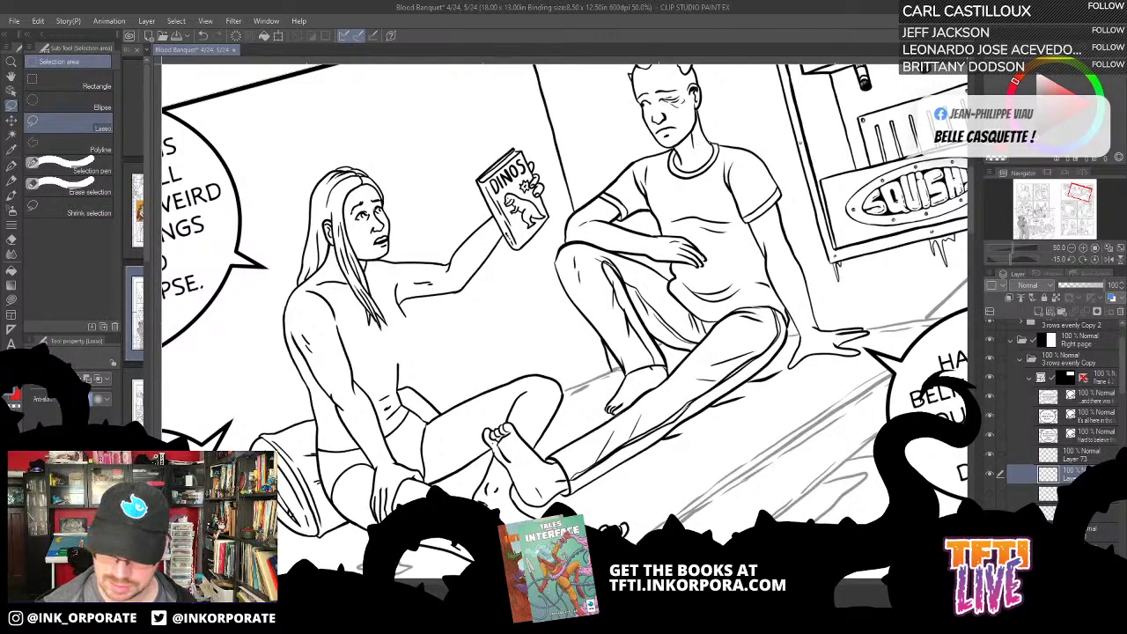
left_click(990, 512)
left_click(990, 512)
left_click(991, 476)
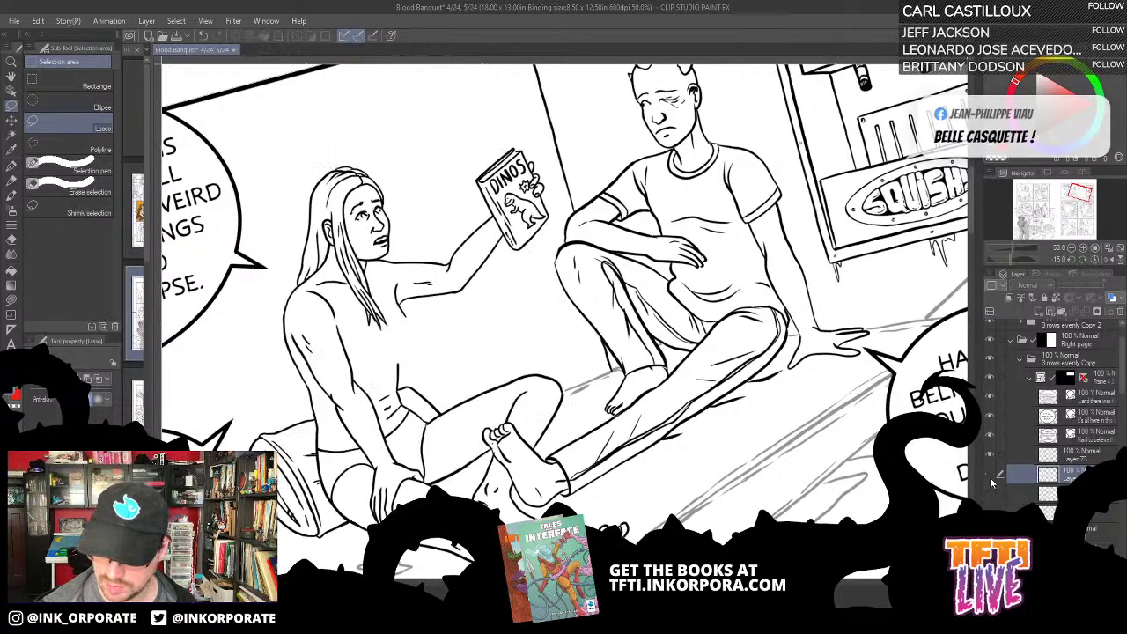
left_click(990, 481)
left_click(990, 481)
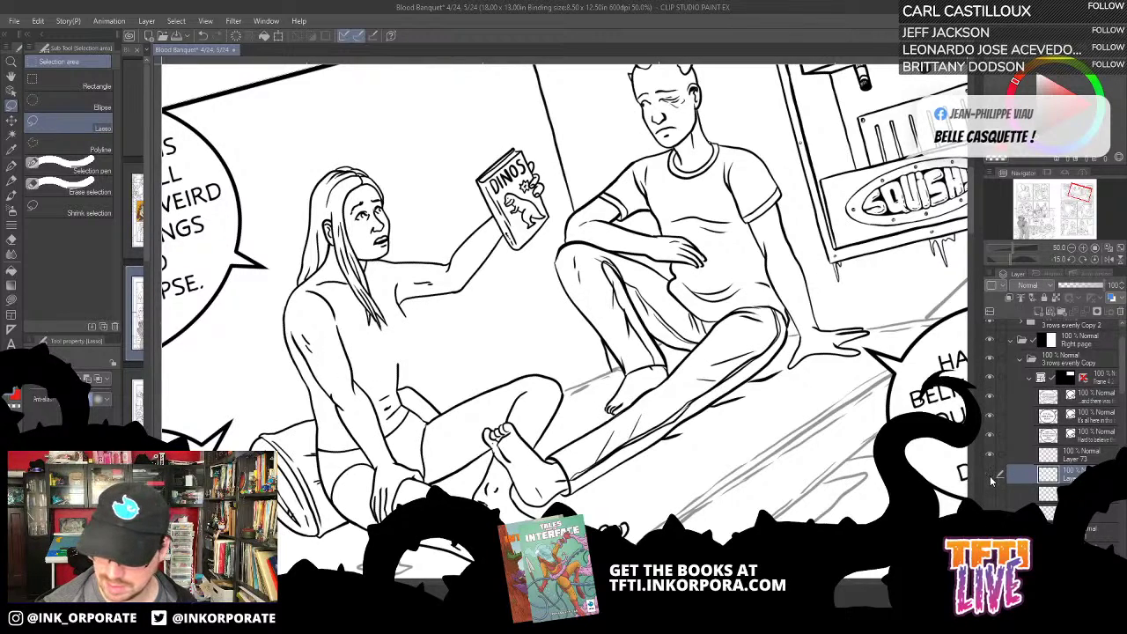
left_click(990, 481)
left_click(990, 481)
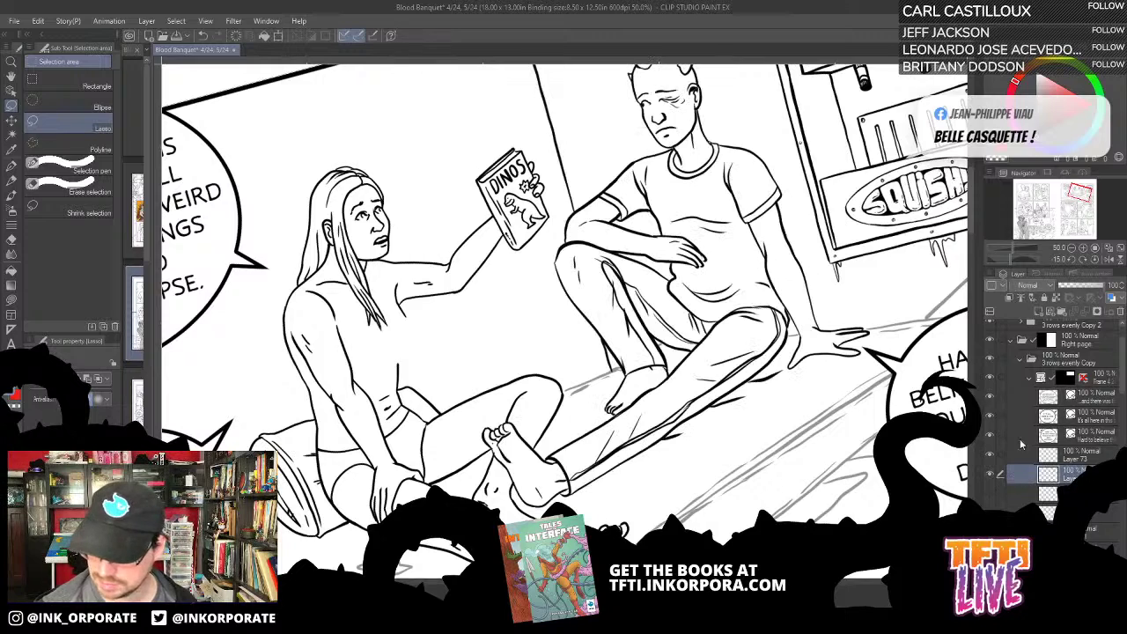
Step: Lower the opacity of the man's ink layer to 29% and toggle Layer 73 to check its artwork
left_click_drag(913, 397, 800, 418)
key("asciicircum")
key("asciicircum")
key("asciicircum")
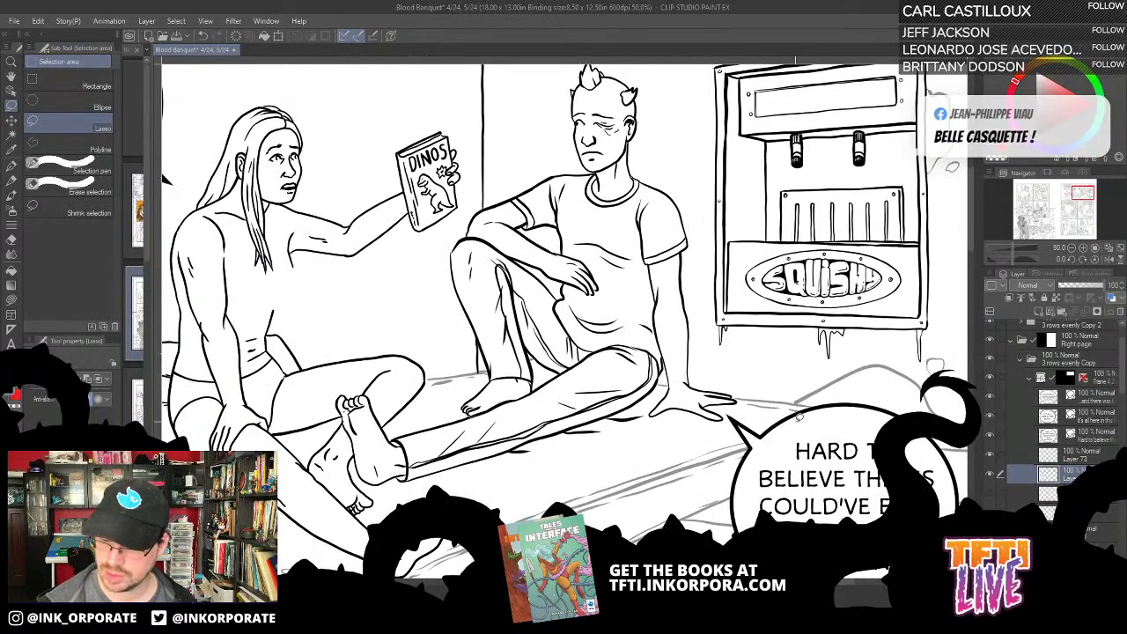
left_click_drag(1080, 289, 1069, 287)
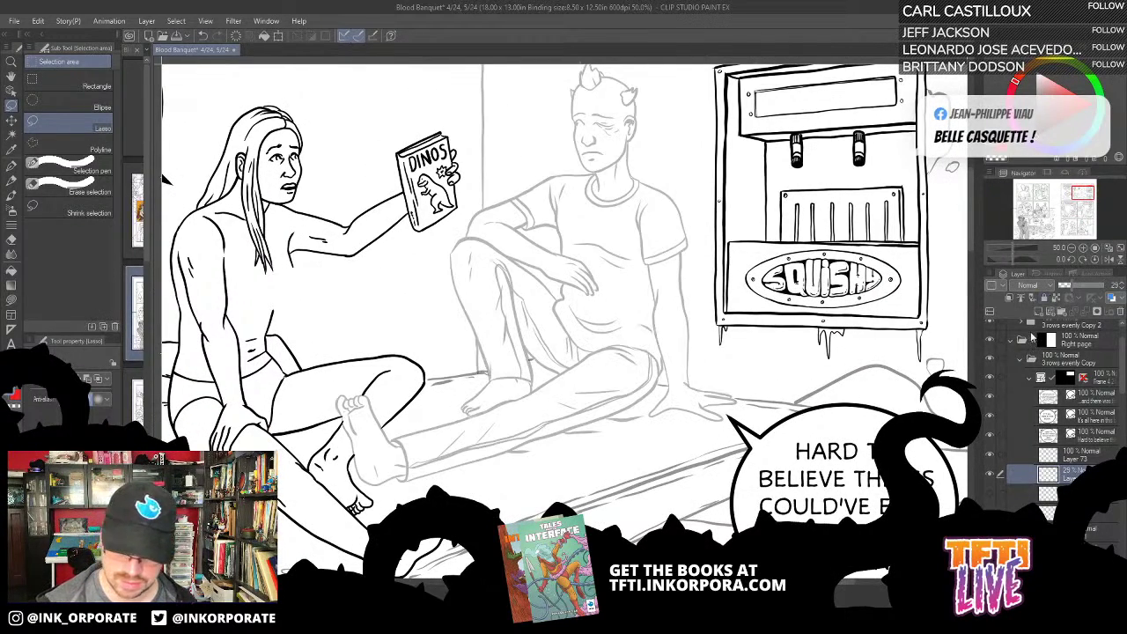
left_click(990, 455)
left_click(990, 455)
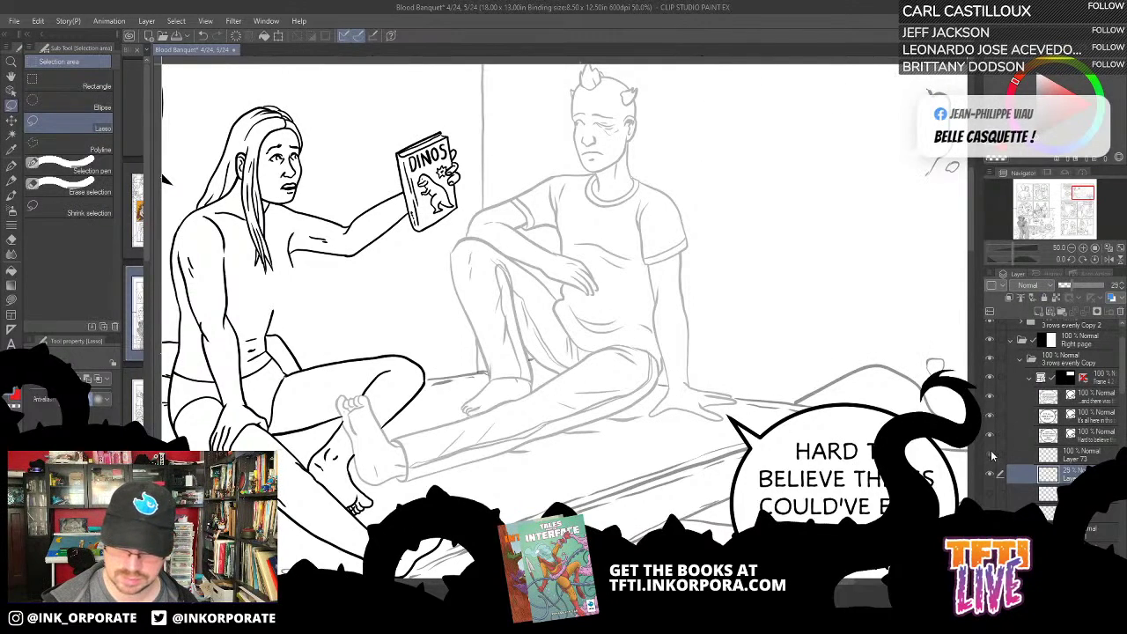
Step: Show the Squishy machine artwork and add a new layer directly above the man's 29% opacity layer
left_click(991, 518)
left_click(991, 517)
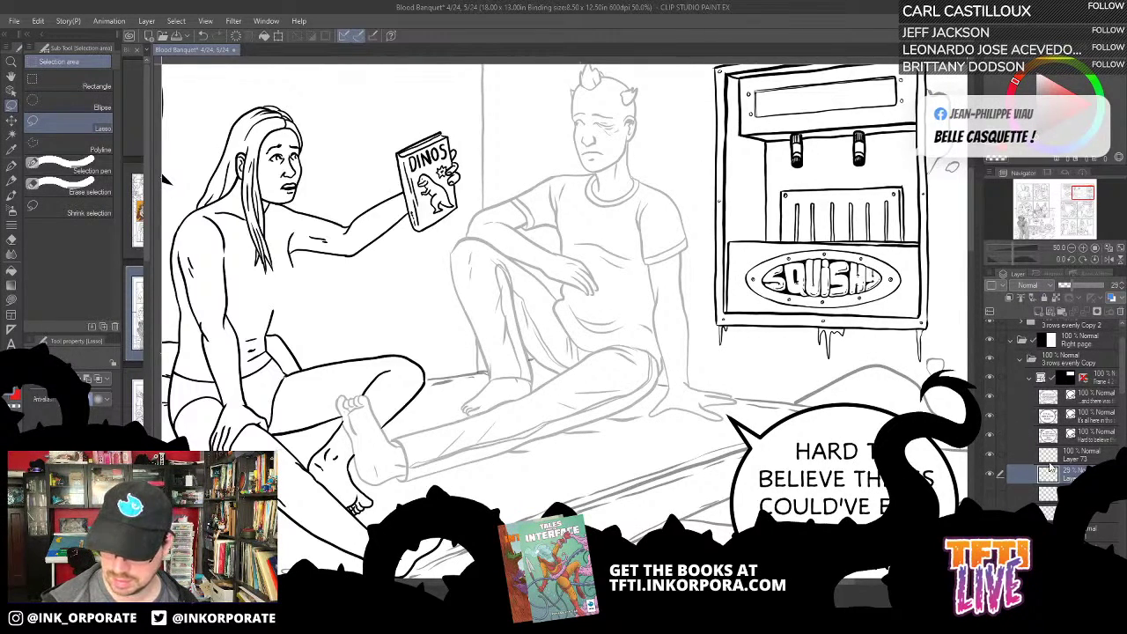
left_click(1068, 337)
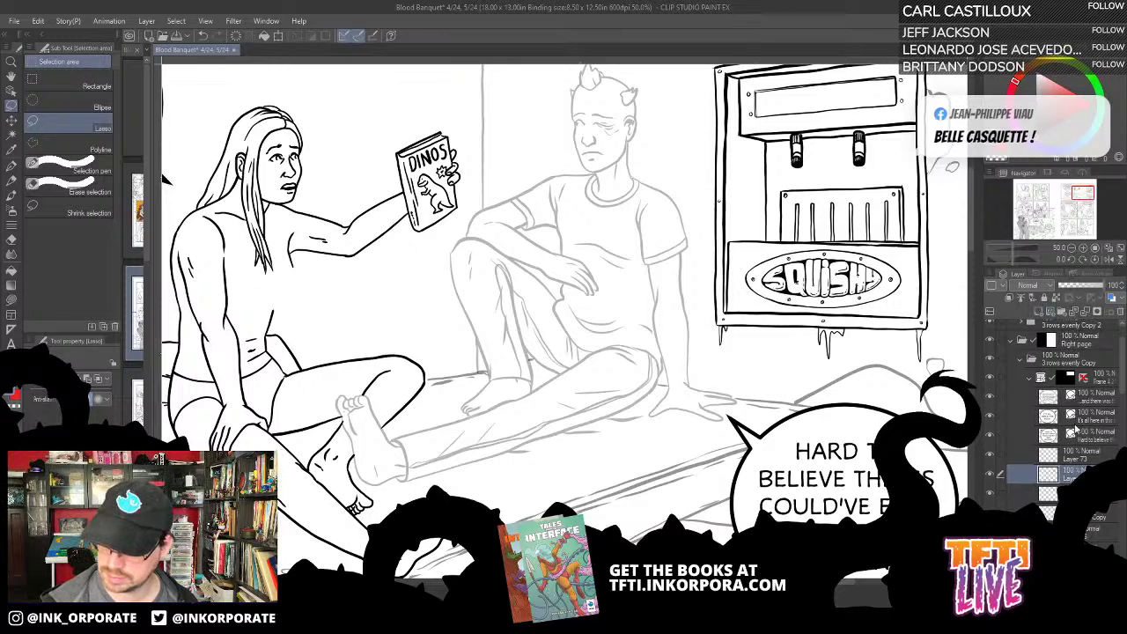
Step: Identify and select the man's 29% opacity layer, and lasso his head
key("ctrl+plus")
mouse_move(634, 217)
left_mouse_down()
mouse_move(689, 294)
mouse_move(690, 317)
left_mouse_up()
left_click_drag(708, 212, 714, 245)
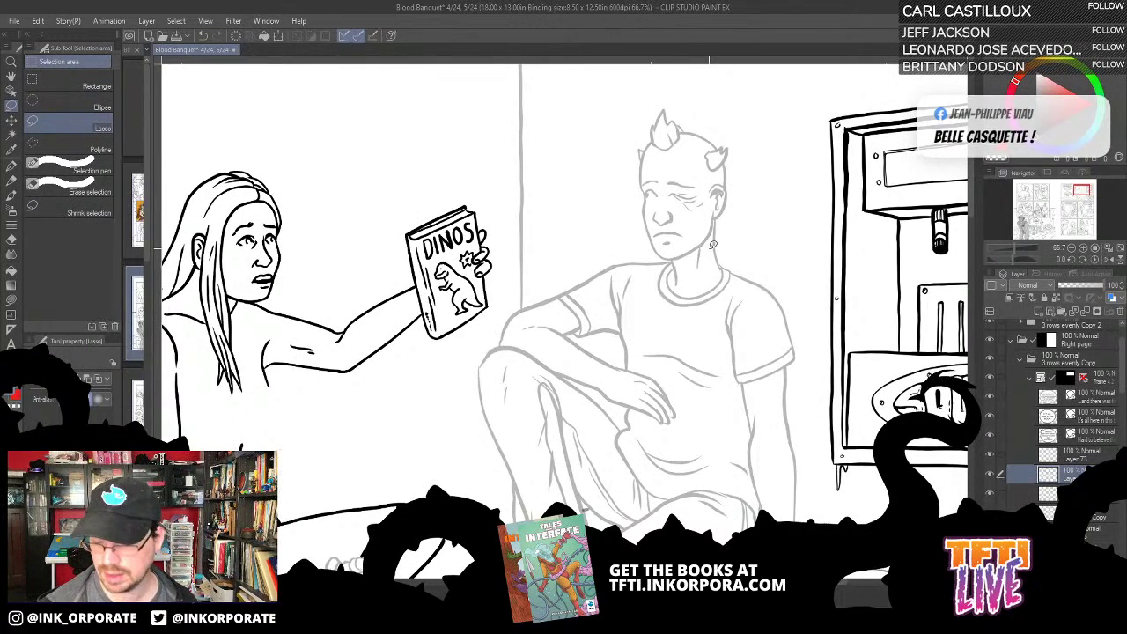
left_click(991, 495)
left_click(991, 495)
left_click(1075, 495)
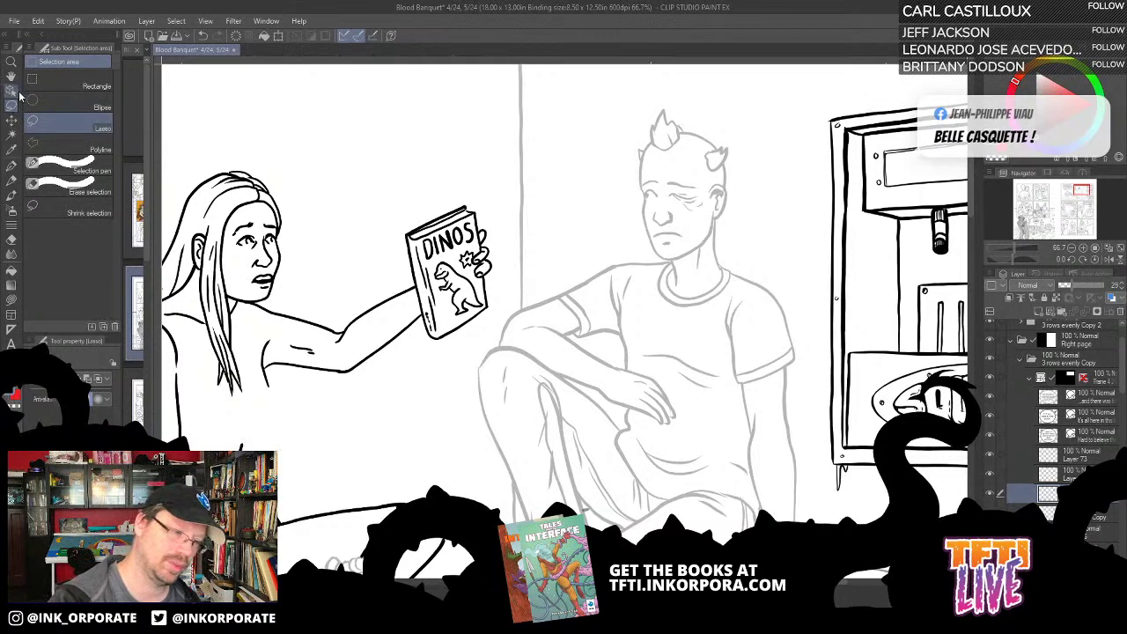
mouse_move(763, 146)
left_mouse_down()
mouse_move(654, 84)
mouse_move(625, 215)
mouse_move(686, 258)
left_mouse_up()
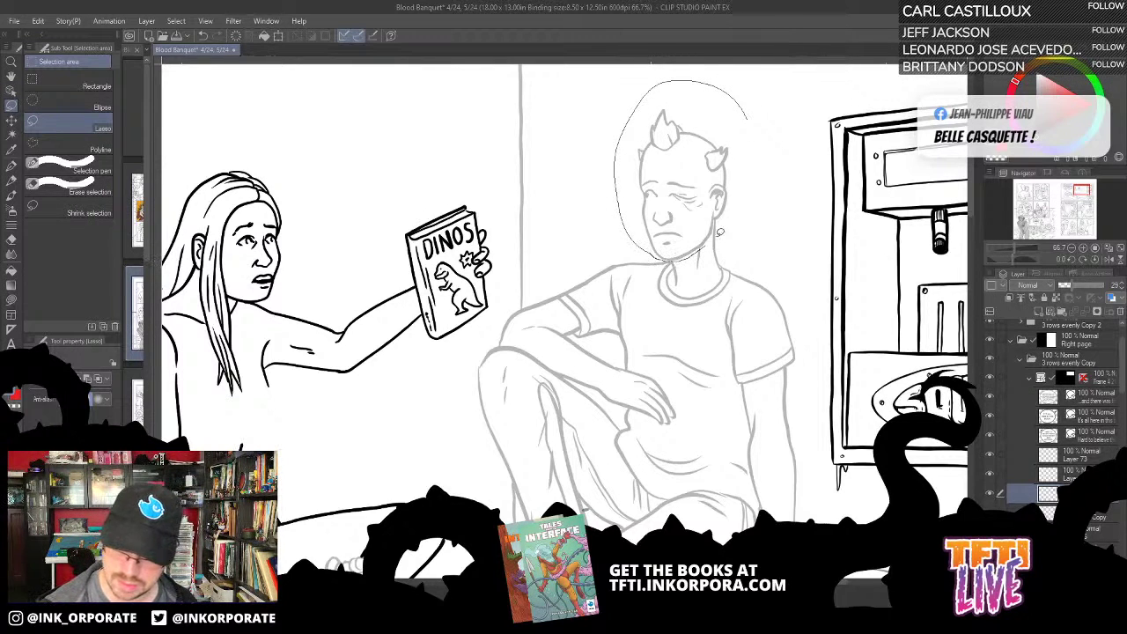
Step: Scale the man's head down slightly, lower it on his neck, apply the transformation and clear the selection
key("ctrl+t")
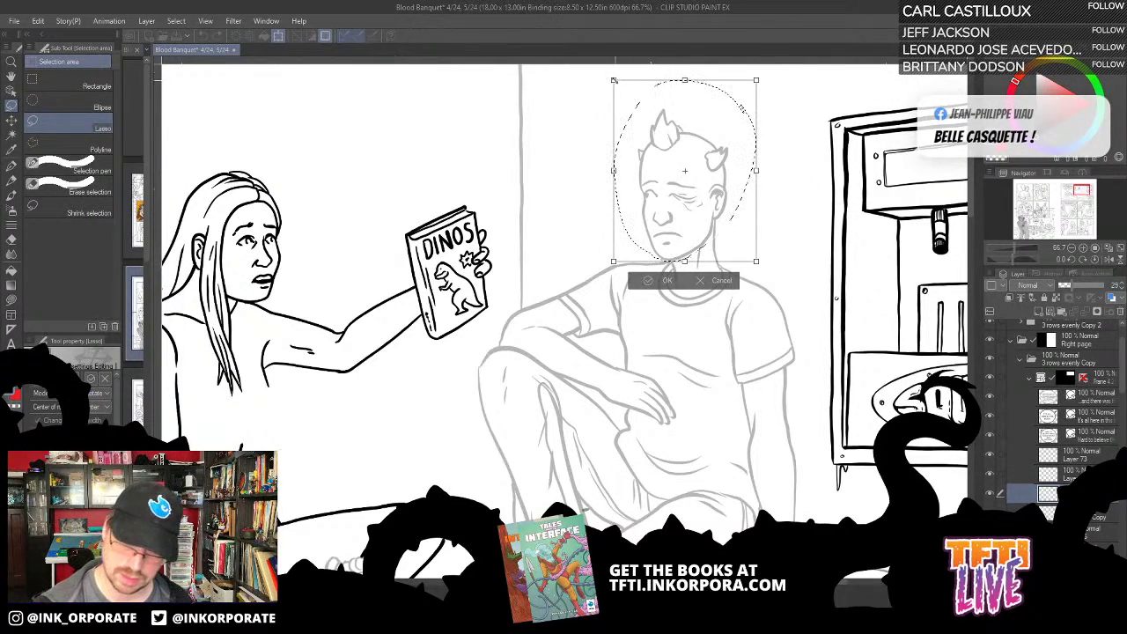
left_click_drag(614, 80, 661, 95)
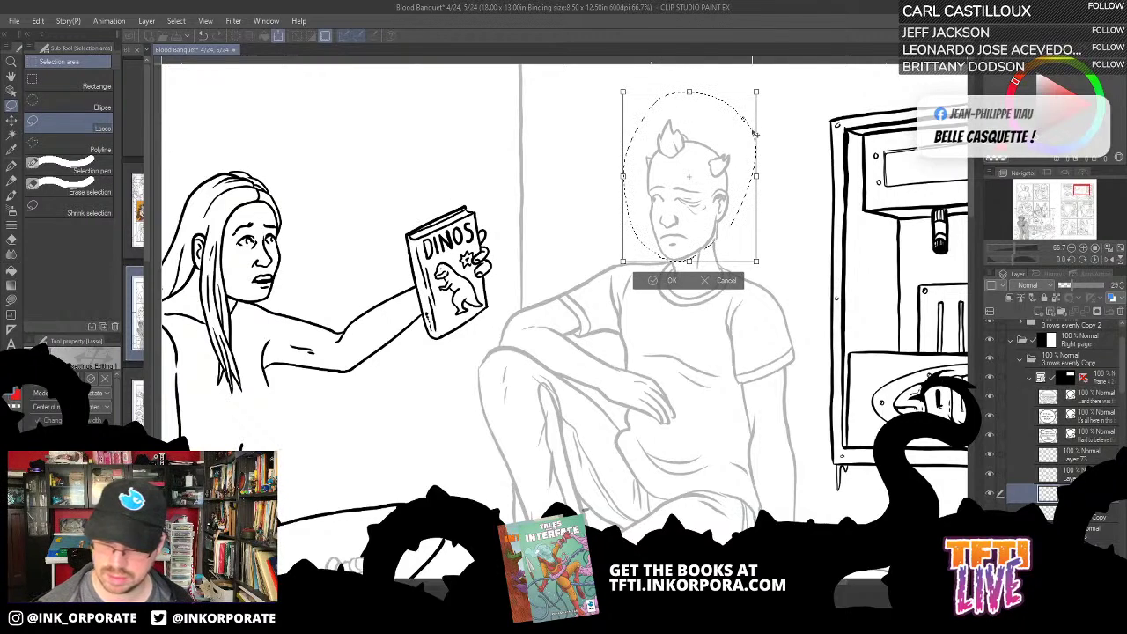
left_click_drag(624, 91, 627, 95)
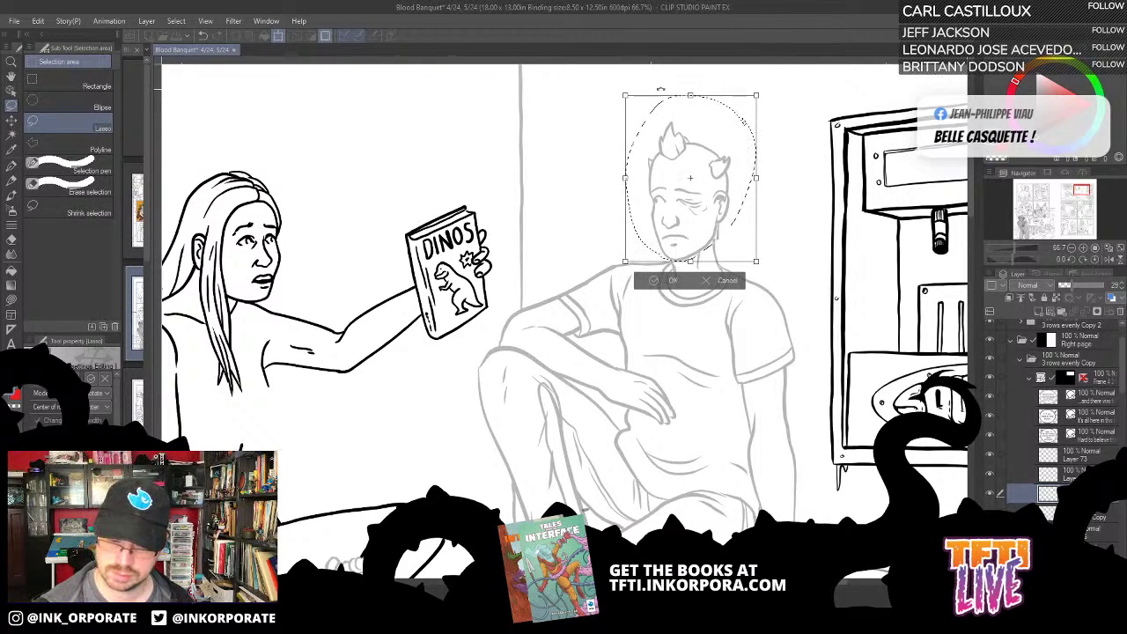
left_click_drag(720, 137, 729, 170)
left_click_drag(741, 259, 738, 262)
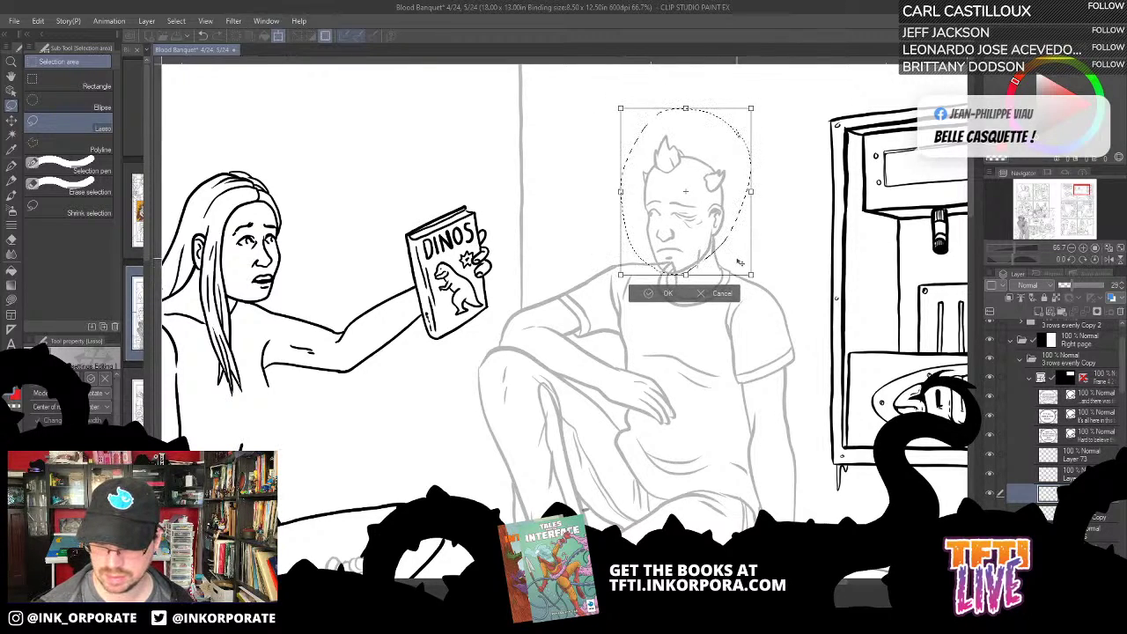
key("Return")
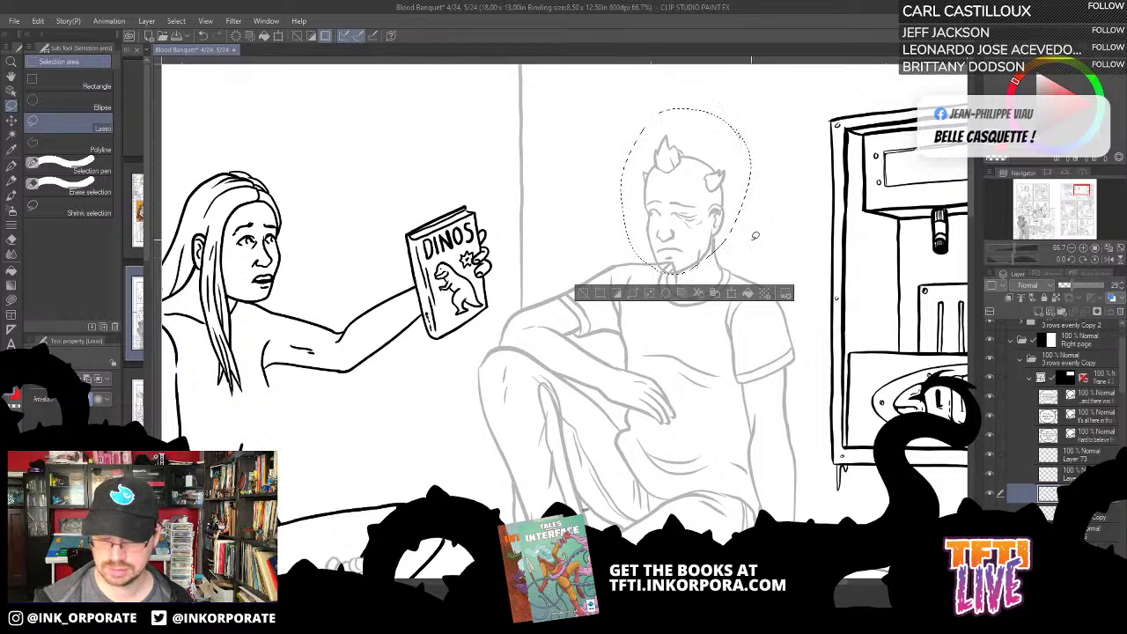
key("ctrl+d")
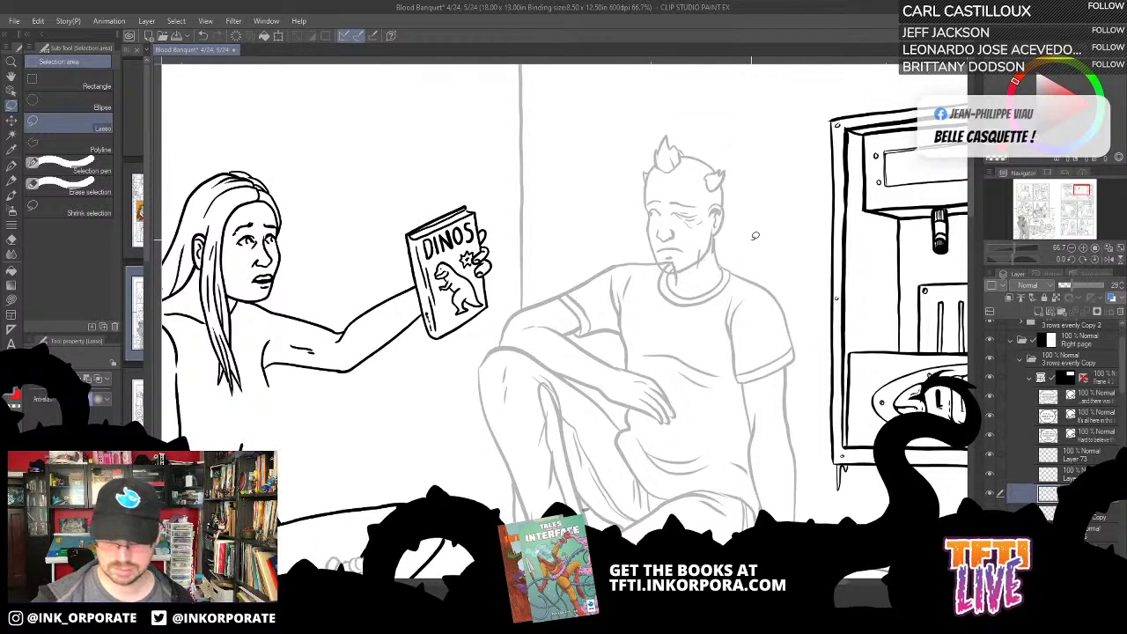
Step: Compare Layer 73 and the man's layer against the machine and background by toggling their visibility
left_click(12, 165)
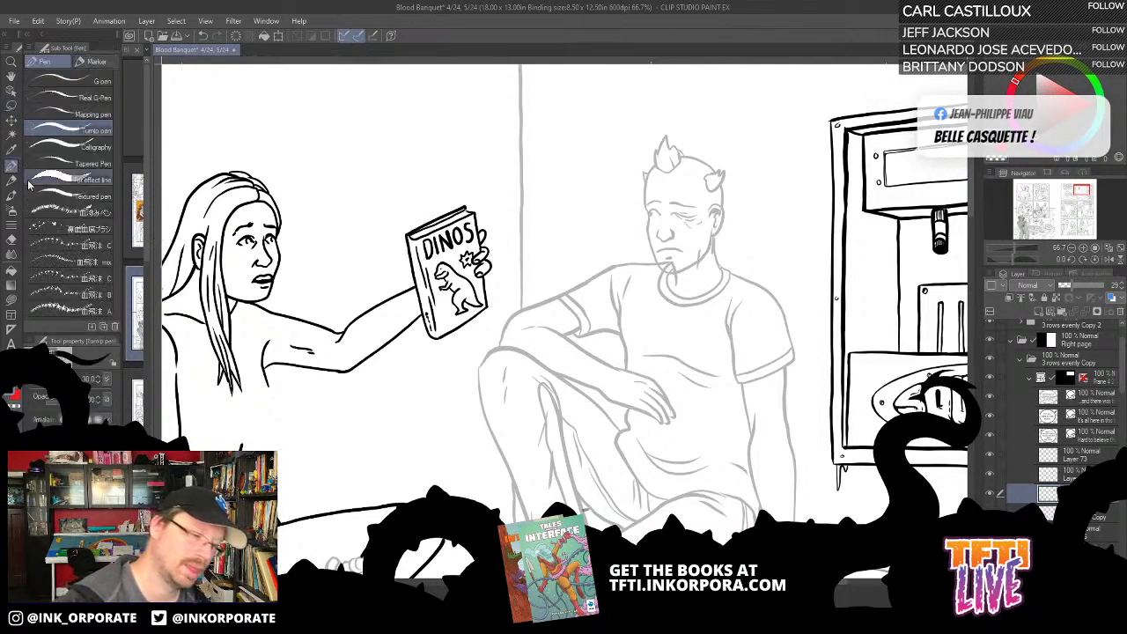
left_click(990, 457)
left_click(990, 456)
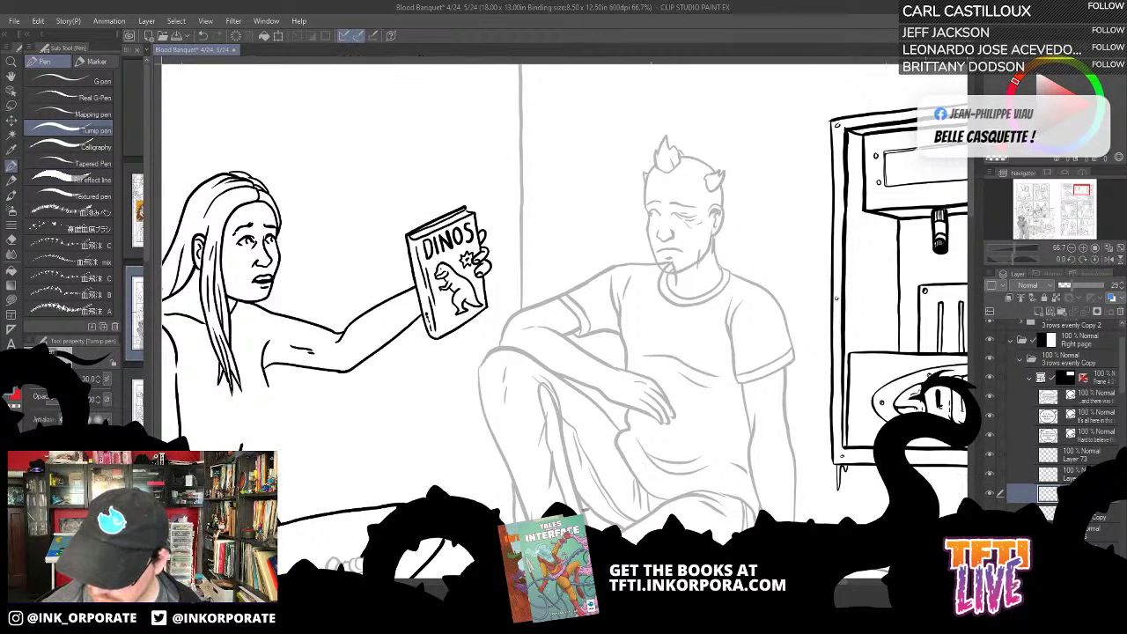
left_click_drag(923, 440, 735, 424)
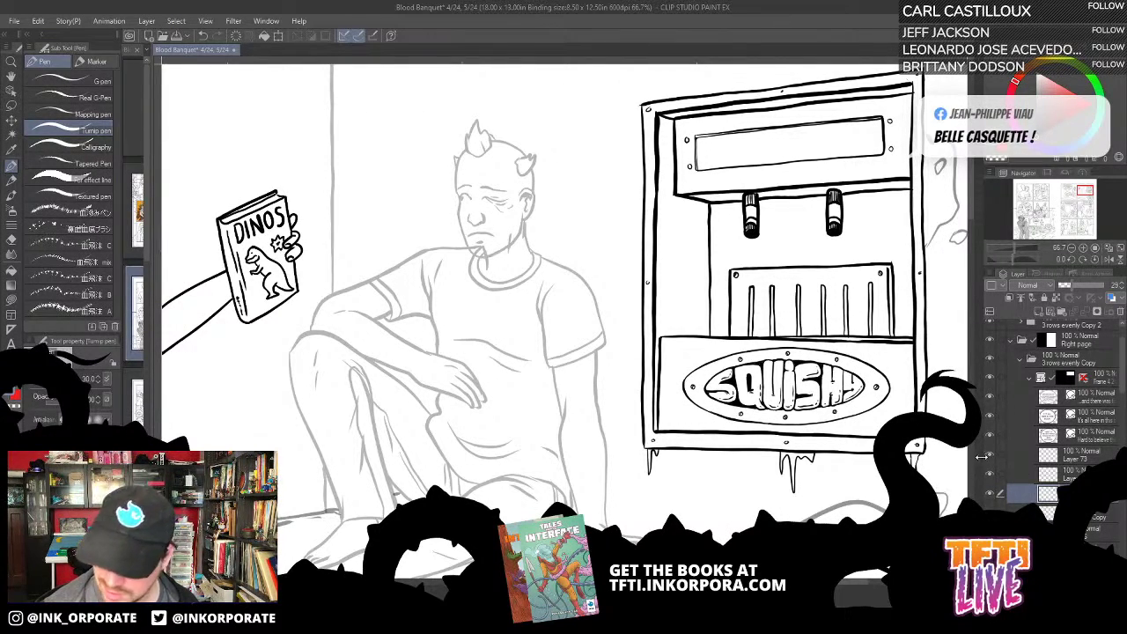
left_click(989, 455)
left_click(989, 455)
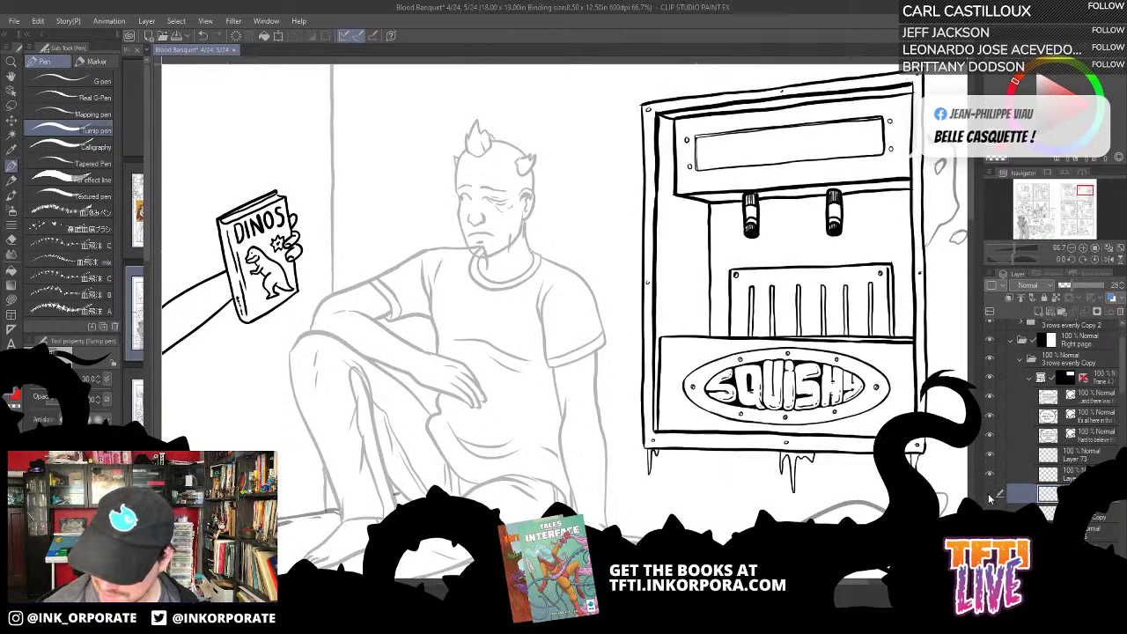
left_click(990, 495)
left_click(990, 496)
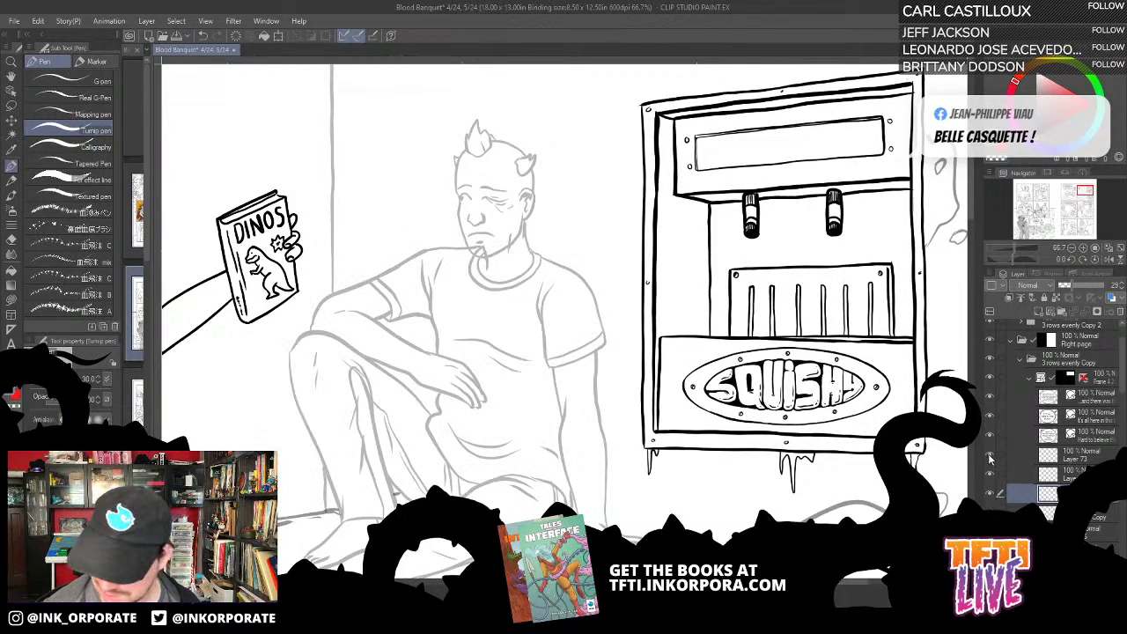
left_click(990, 456)
left_click(989, 455)
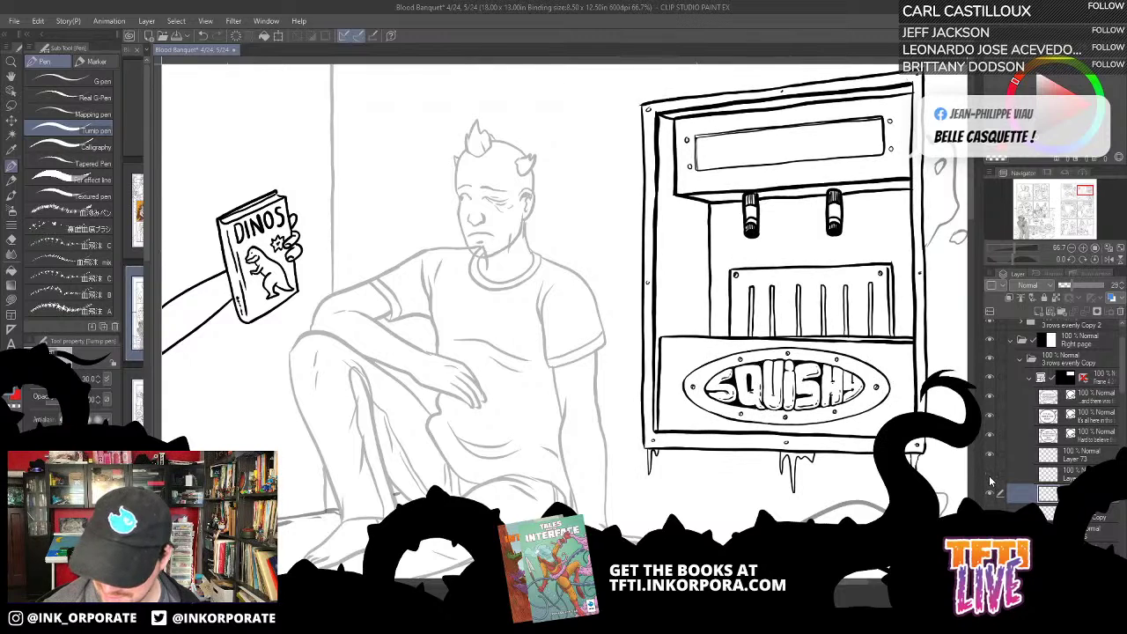
Step: Select the new empty layer above the man's artwork and set up the Real pencil with red
left_click(1059, 476)
key("ctrl+plus")
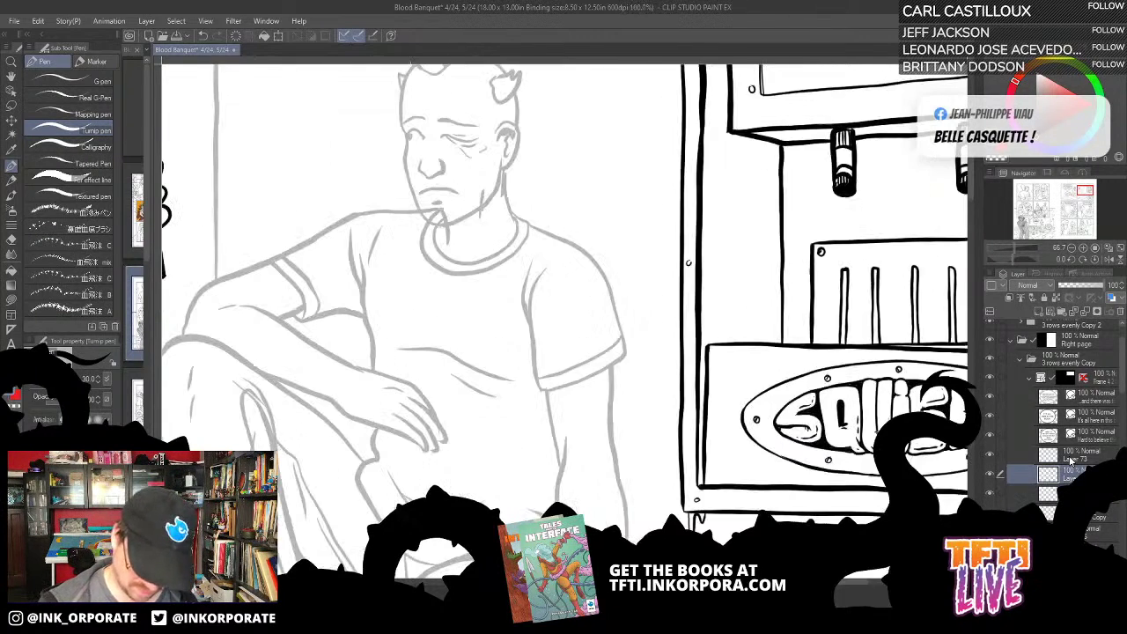
left_click_drag(559, 373, 649, 383)
key("asciicircum")
key("asciicircum")
key("asciicircum")
key("asciicircum")
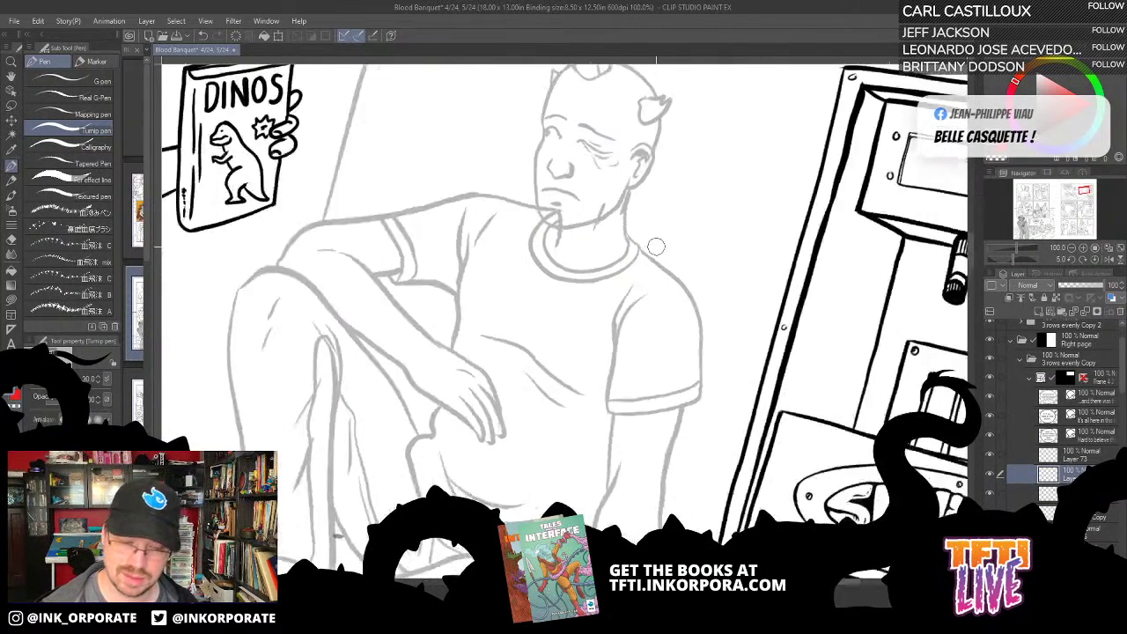
left_click_drag(532, 267, 616, 308)
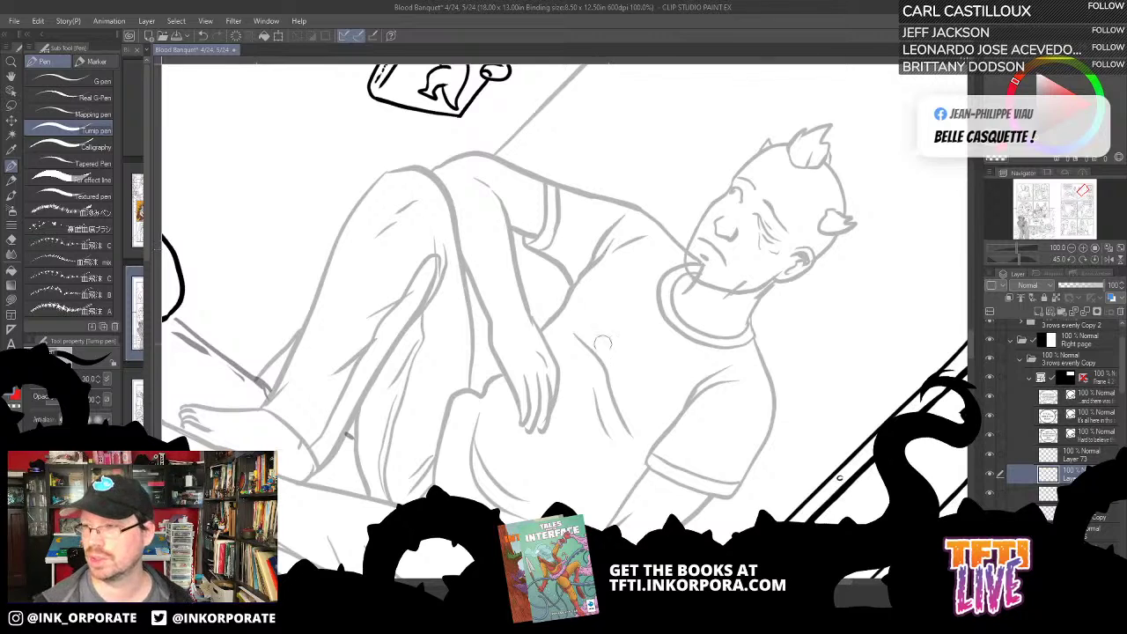
left_click_drag(607, 393, 665, 303)
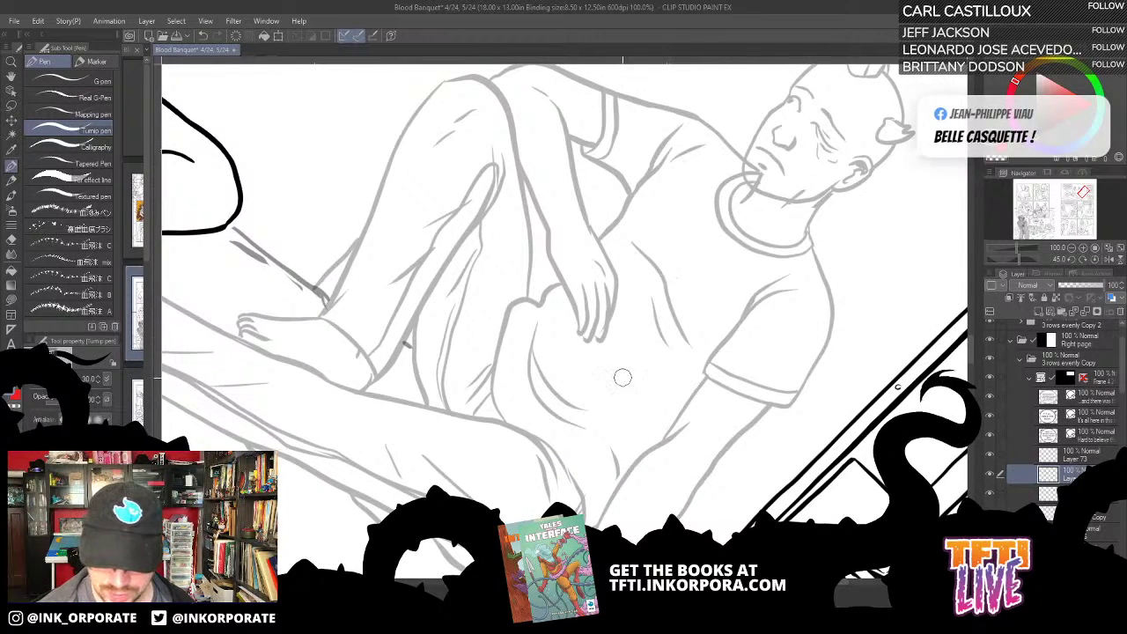
left_click_drag(609, 405, 617, 430)
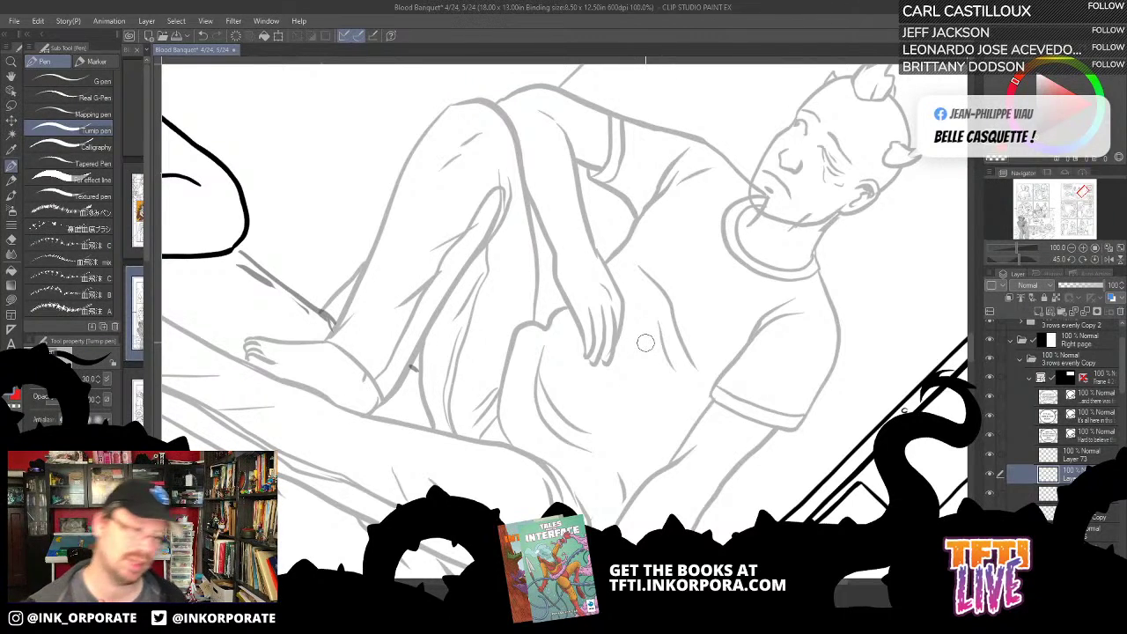
left_click(12, 182)
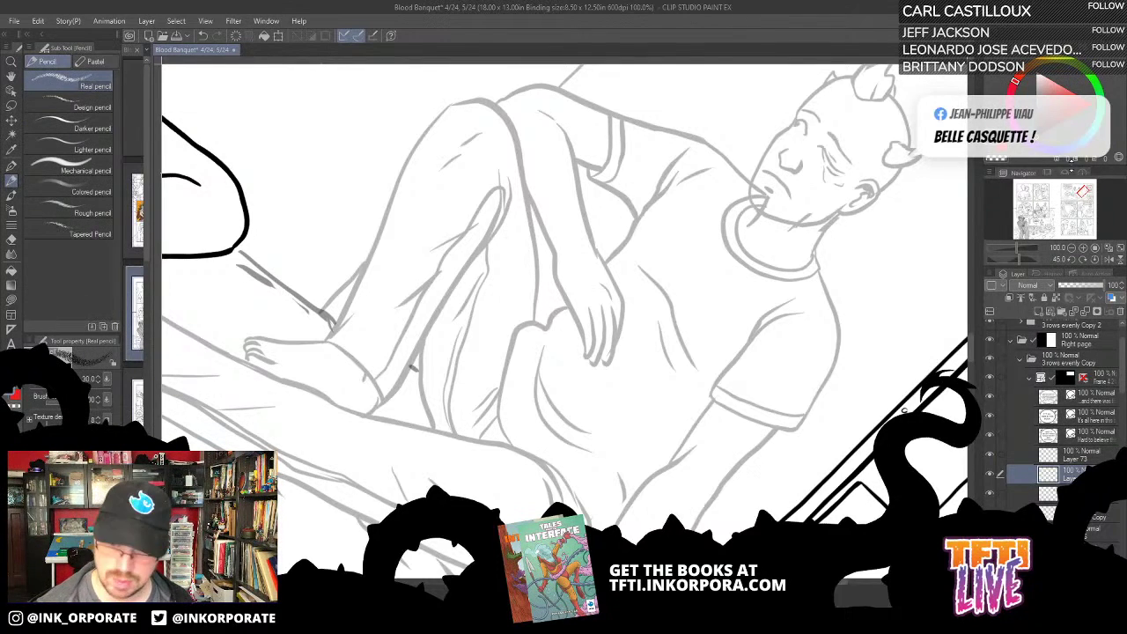
left_click(1082, 121)
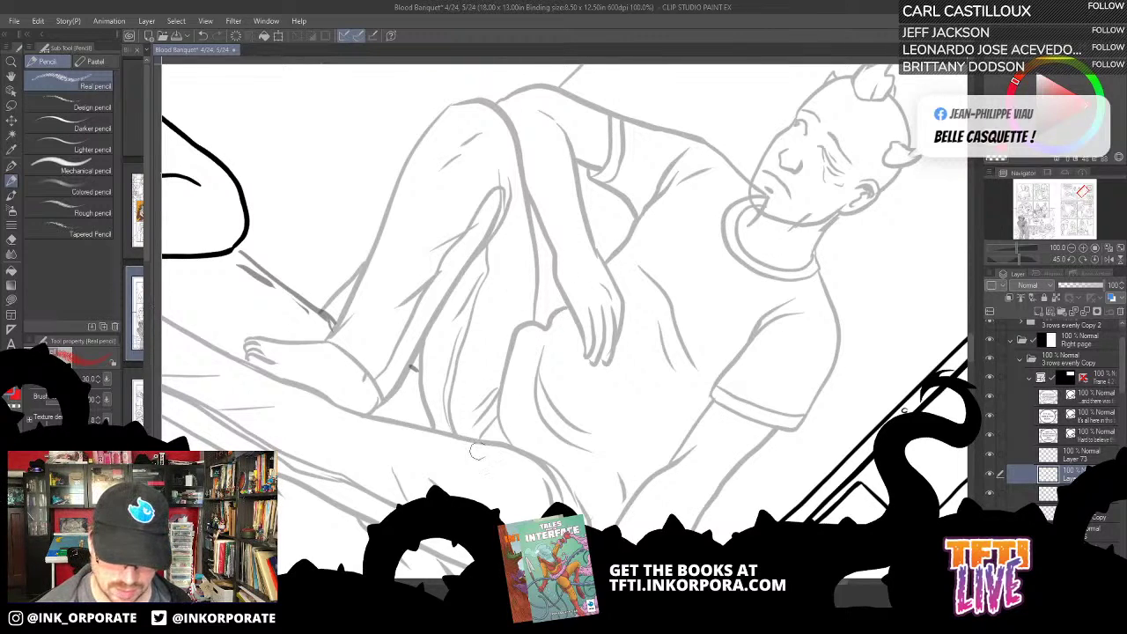
Step: Sketch red construction lines along the side of the man's torso, from his armpit to his waist and hips
left_click_drag(484, 440, 529, 388)
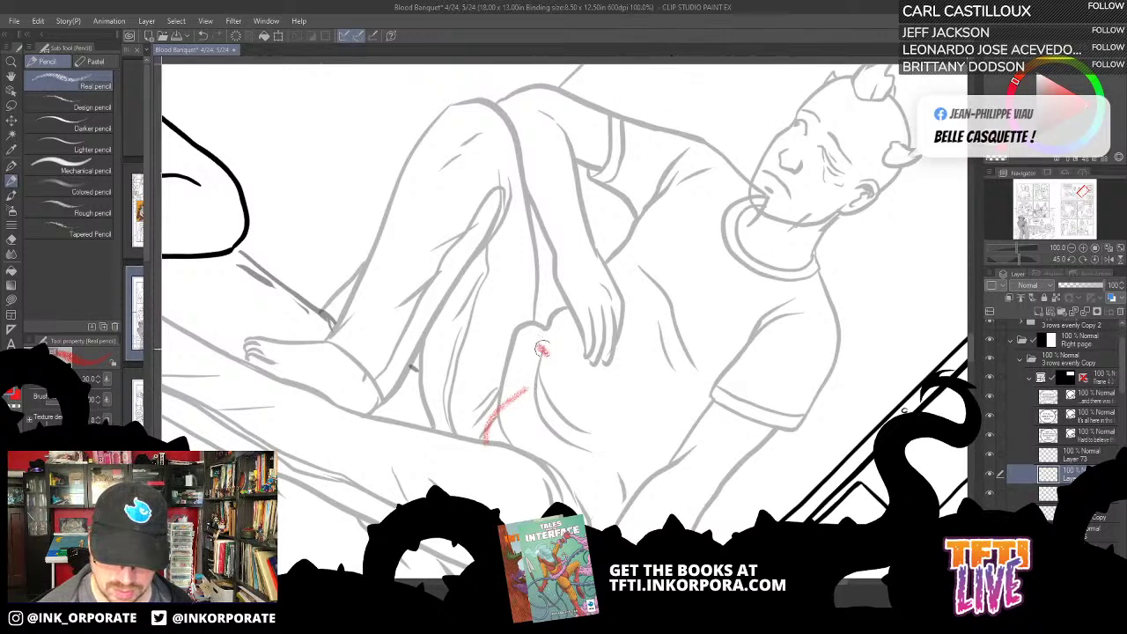
mouse_move(533, 298)
left_mouse_down()
mouse_move(532, 388)
mouse_move(532, 357)
mouse_move(548, 360)
mouse_move(588, 298)
left_mouse_up()
mouse_move(565, 335)
left_mouse_down()
mouse_move(647, 201)
mouse_move(622, 253)
mouse_move(696, 172)
left_mouse_up()
mouse_move(650, 204)
left_mouse_down()
mouse_move(548, 351)
mouse_move(571, 447)
left_mouse_up()
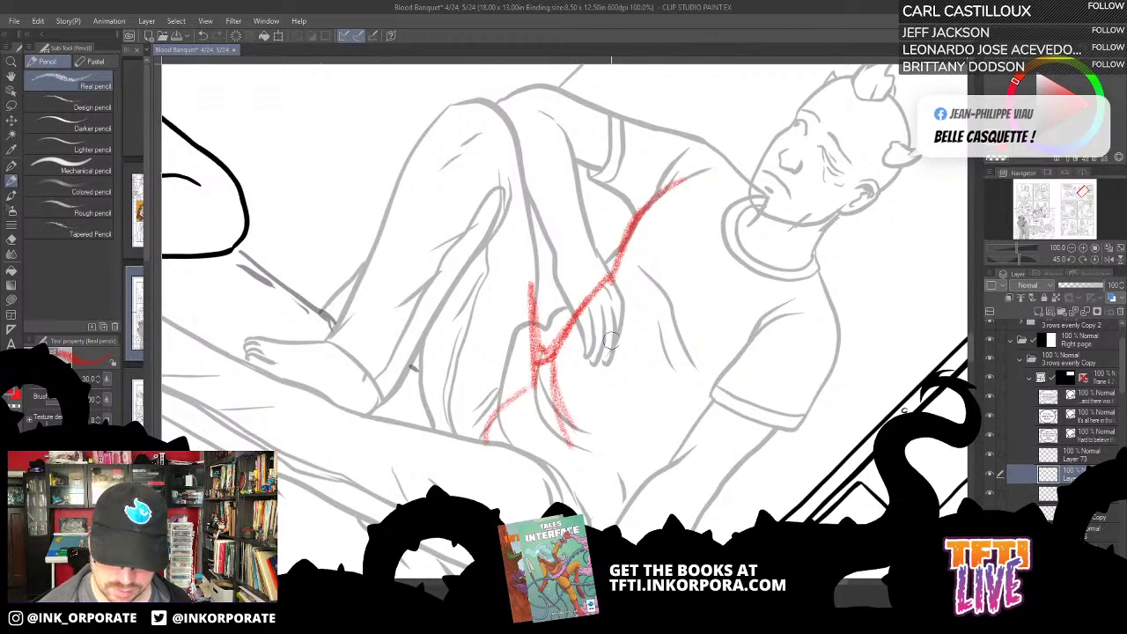
Step: Add red guidelines for the man's sternum, lower chest, belly centre line and hip, and darken the waist mark
mouse_move(622, 280)
left_mouse_down()
mouse_move(709, 407)
mouse_move(627, 284)
mouse_move(708, 236)
mouse_move(666, 310)
left_mouse_up()
mouse_move(666, 309)
left_mouse_down()
mouse_move(723, 252)
mouse_move(715, 266)
mouse_move(717, 183)
left_mouse_up()
left_click_drag(643, 212, 626, 220)
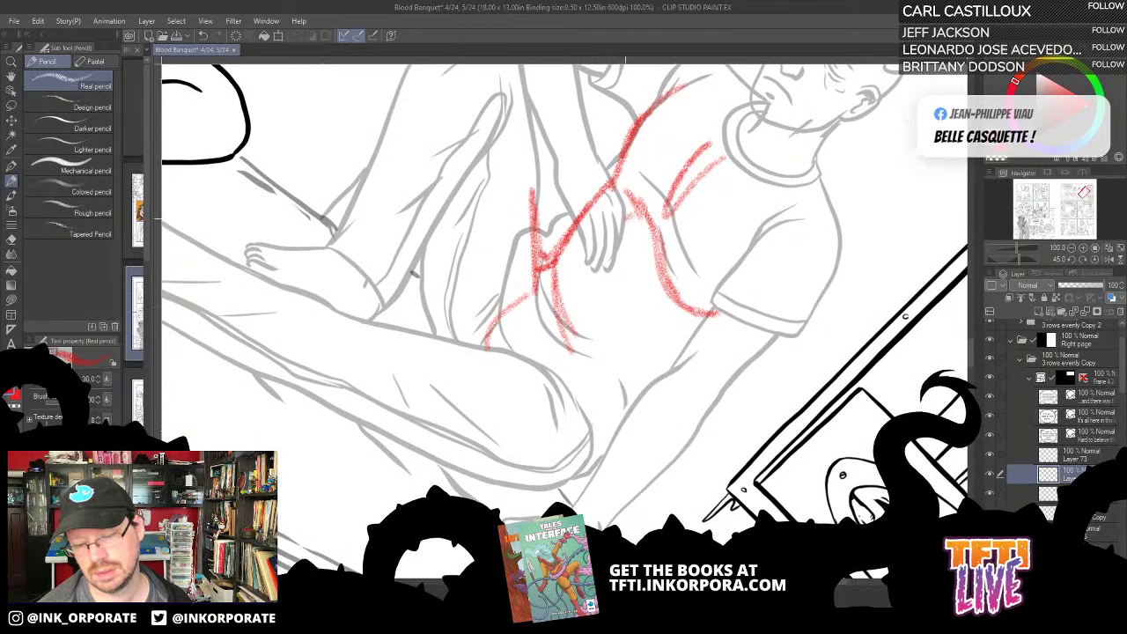
mouse_move(562, 322)
left_mouse_down()
mouse_move(660, 225)
mouse_move(566, 312)
left_mouse_up()
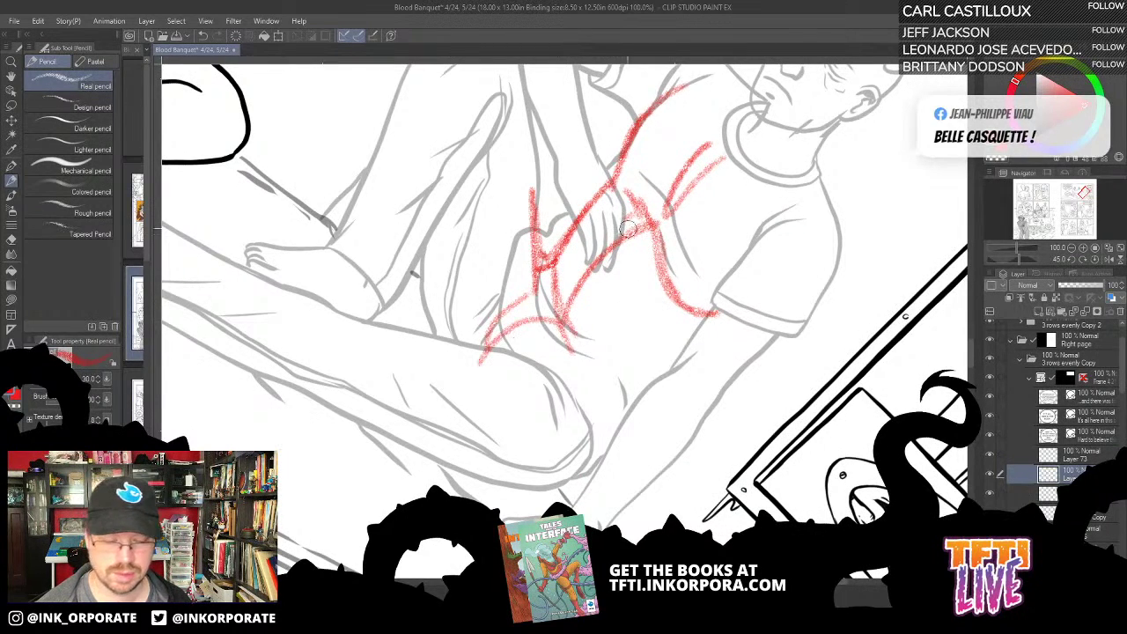
mouse_move(543, 249)
left_mouse_down()
mouse_move(569, 238)
mouse_move(547, 246)
left_mouse_up()
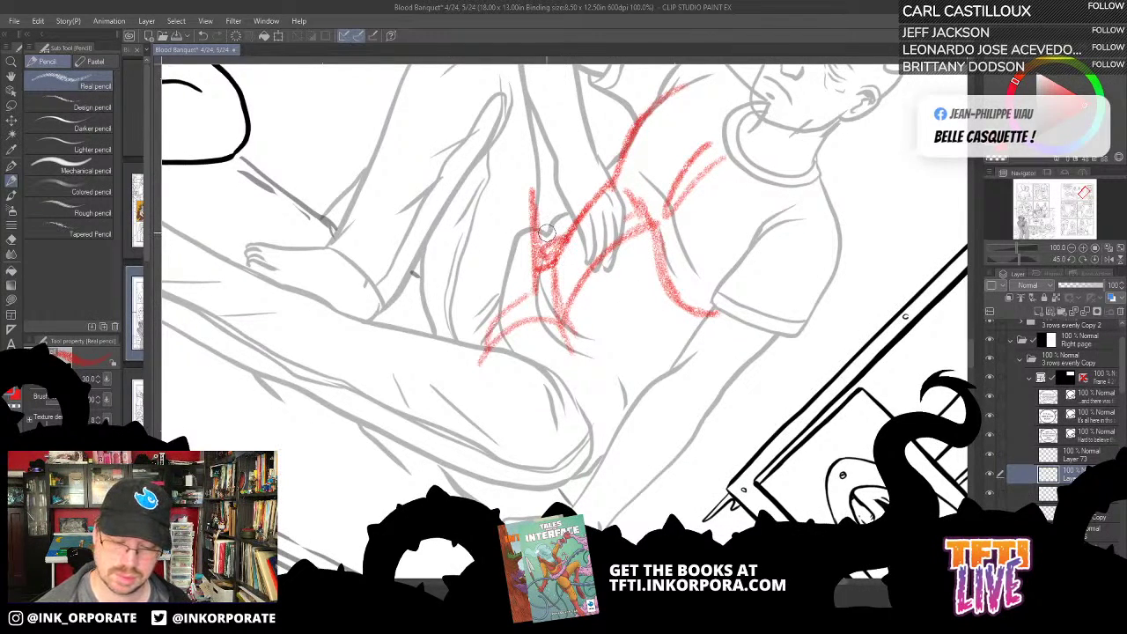
Step: Review the red torso construction lines against the man's pose with the canvas turned nearly upright
key("^")
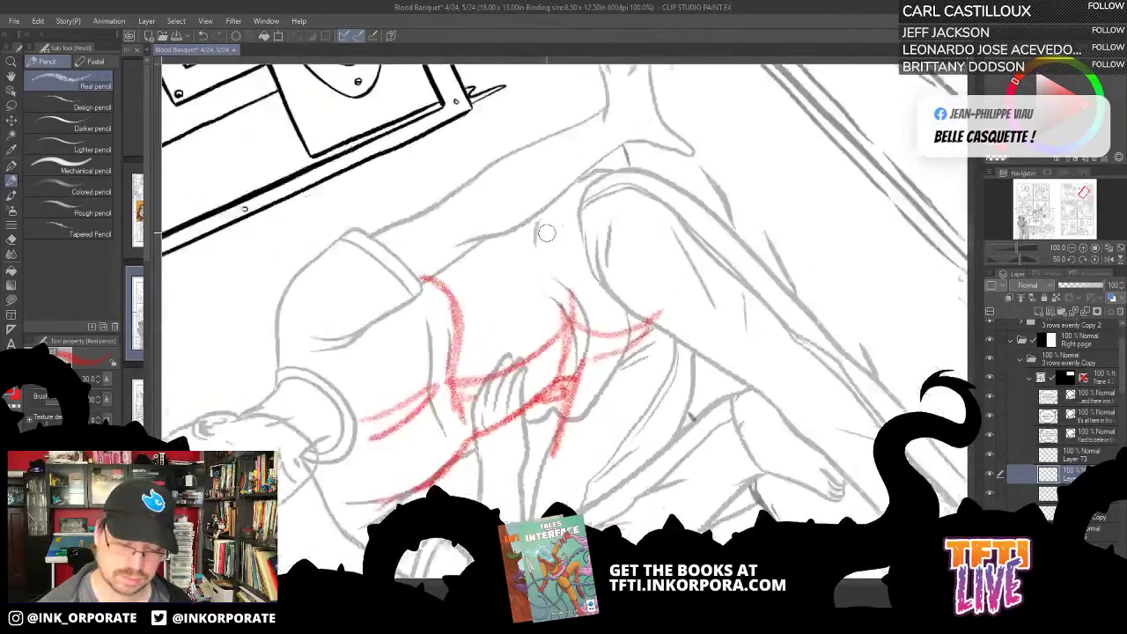
key("asciicircum")
key("asciicircum")
key("asciicircum")
key("asciicircum")
key("asciicircum")
key("asciicircum")
key("asciicircum")
key("asciicircum")
key("asciicircum")
key("asciicircum")
key("asciicircum")
key("asciicircum")
key("asciicircum")
key("asciicircum")
key("asciicircum")
key("asciicircum")
key("asciicircum")
key("asciicircum")
key("asciicircum")
key("asciicircum")
left_click_drag(617, 253, 710, 385)
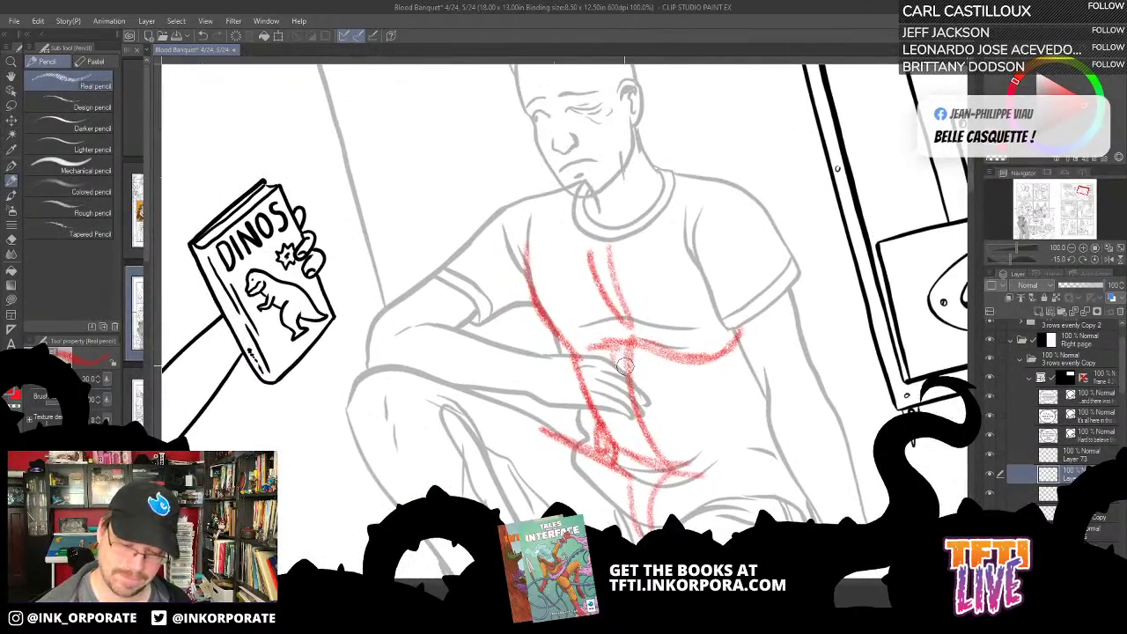
Step: Sketch red pencil guide lines along the centre of the seated man's chest
left_click_drag(607, 305, 630, 386)
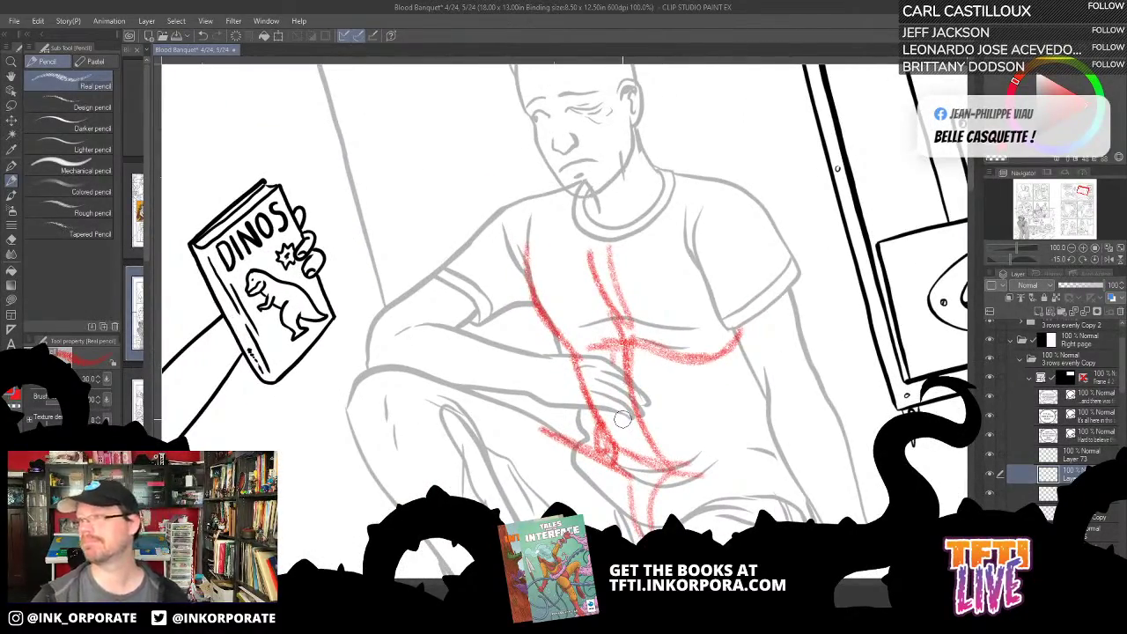
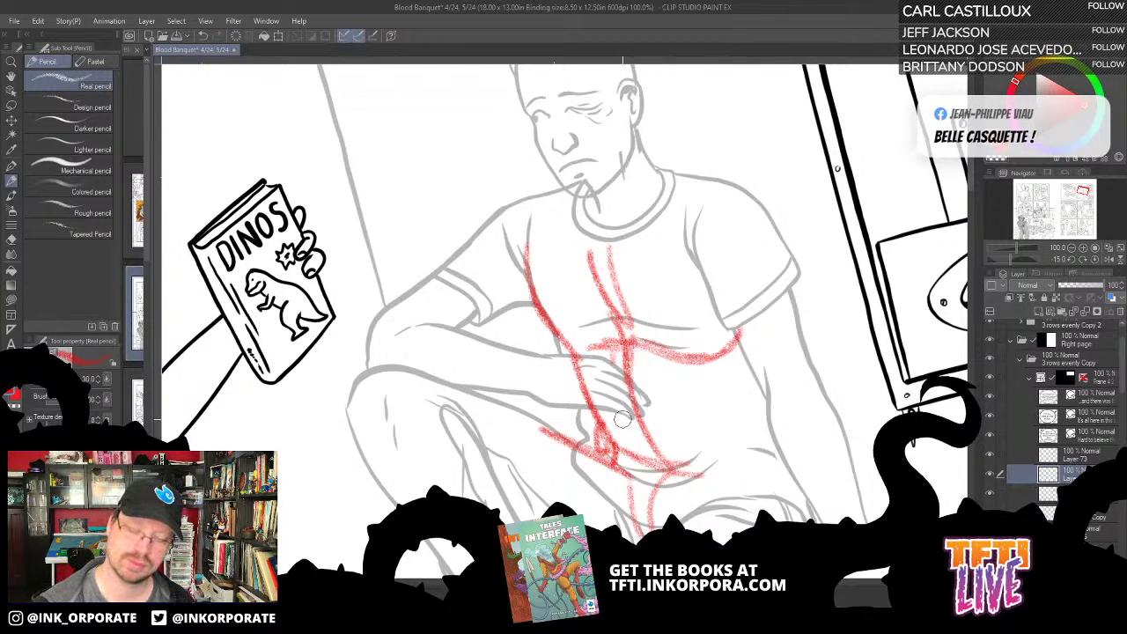
scroll(654, 261, "down", 2)
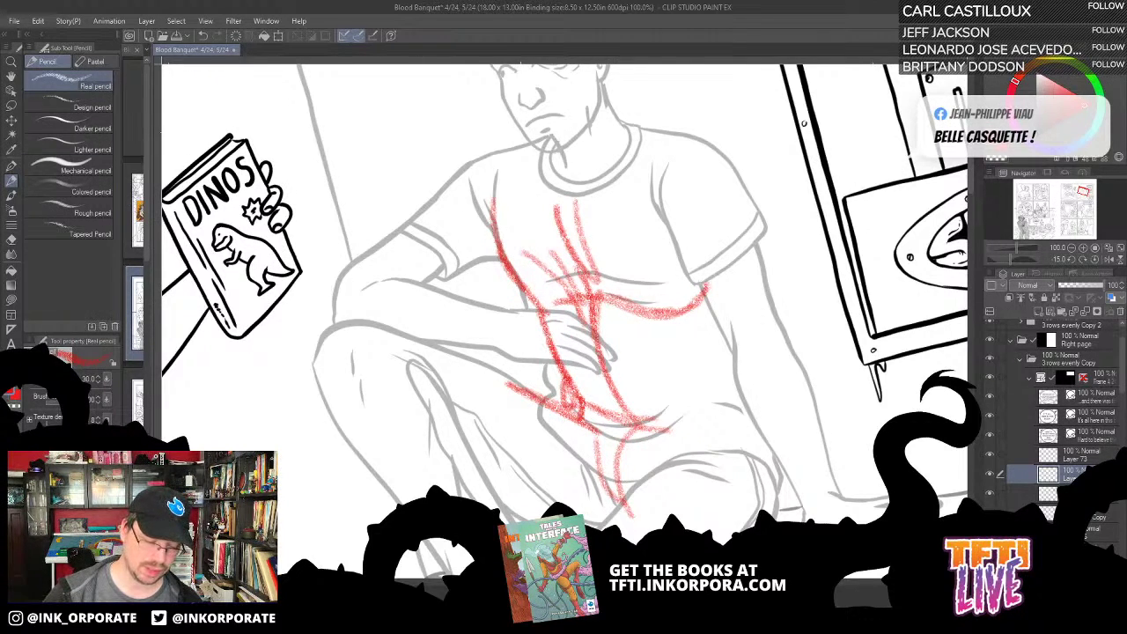
Step: Switch to the browser and look over the Tales from the Interface comic page, then return to the drawing
left_click(280, 623)
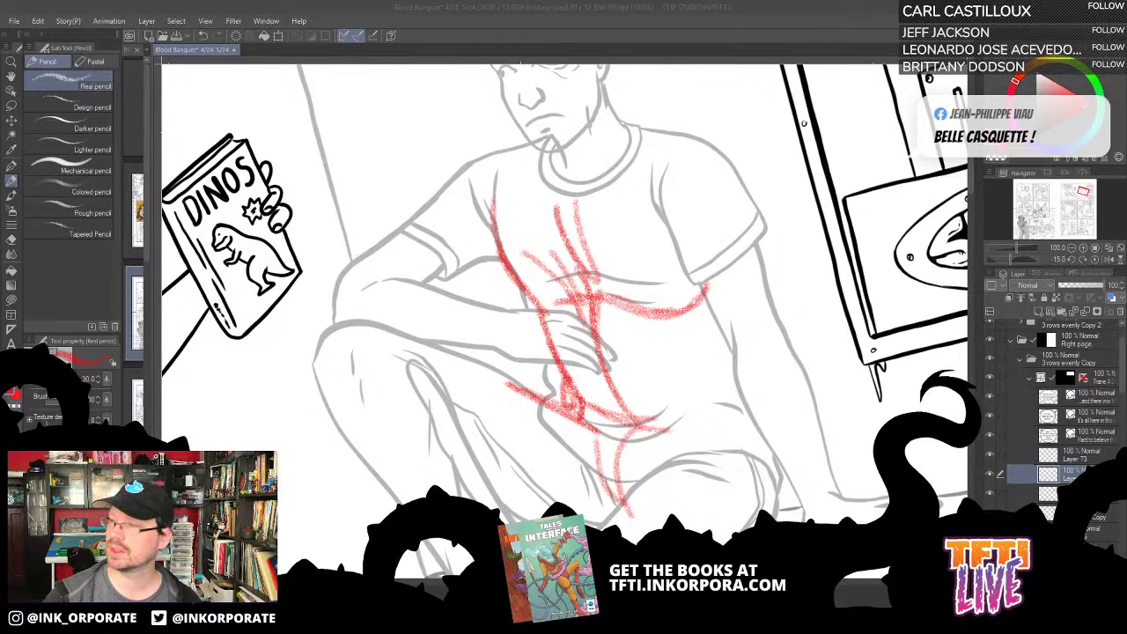
mouse_move(1126, 273)
left_mouse_down()
mouse_move(903, 267)
mouse_move(762, 79)
left_mouse_up()
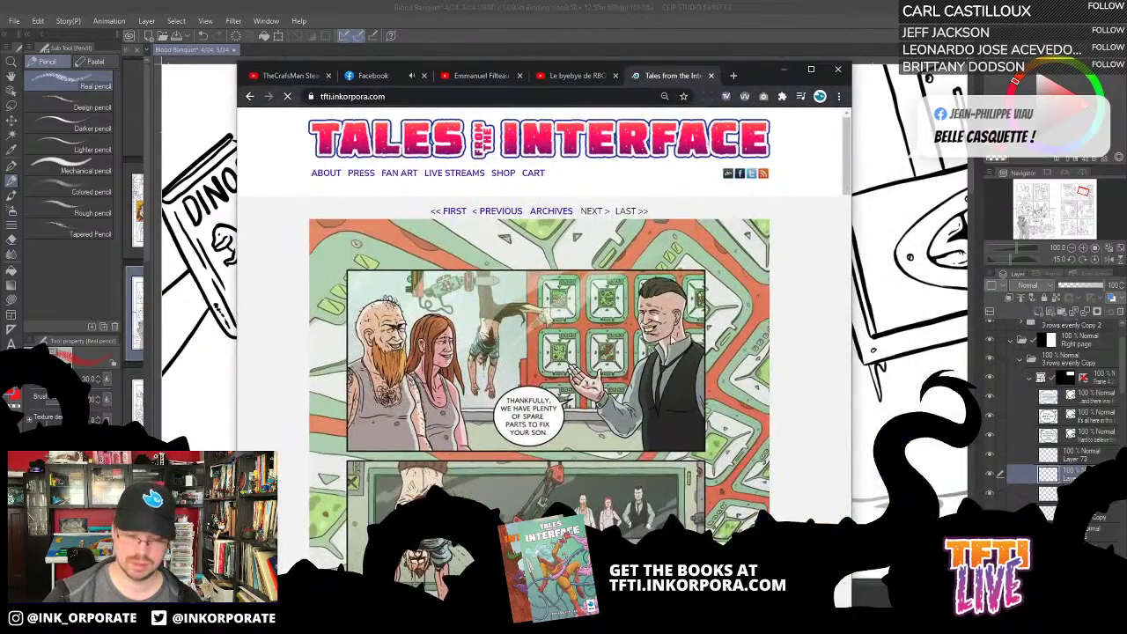
scroll(615, 333, "down", 3)
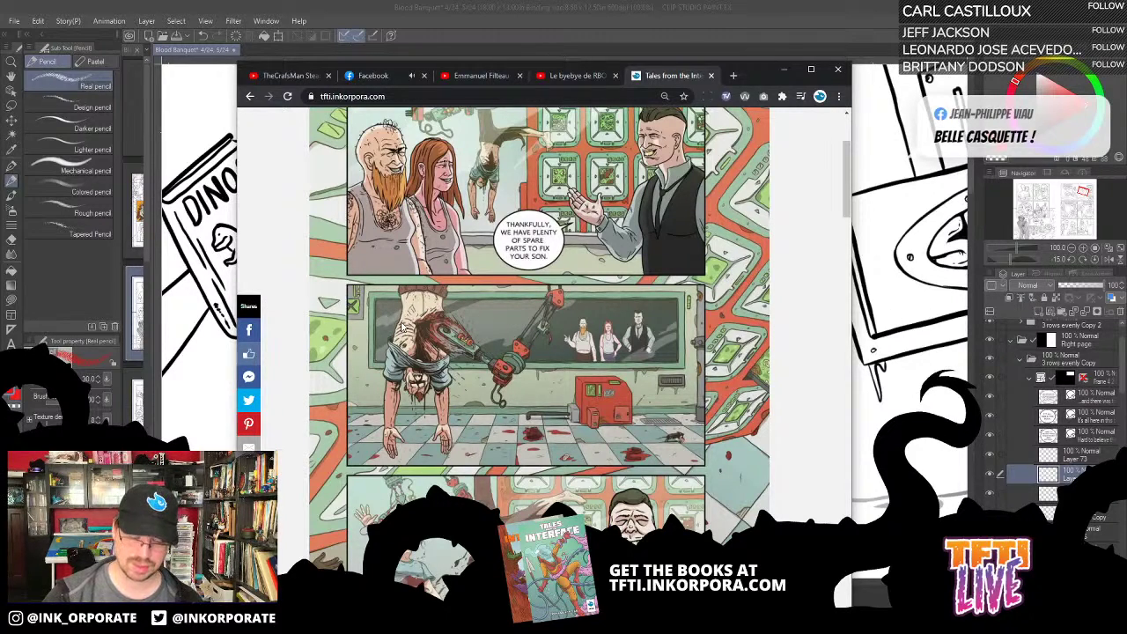
scroll(457, 326, "down", 3)
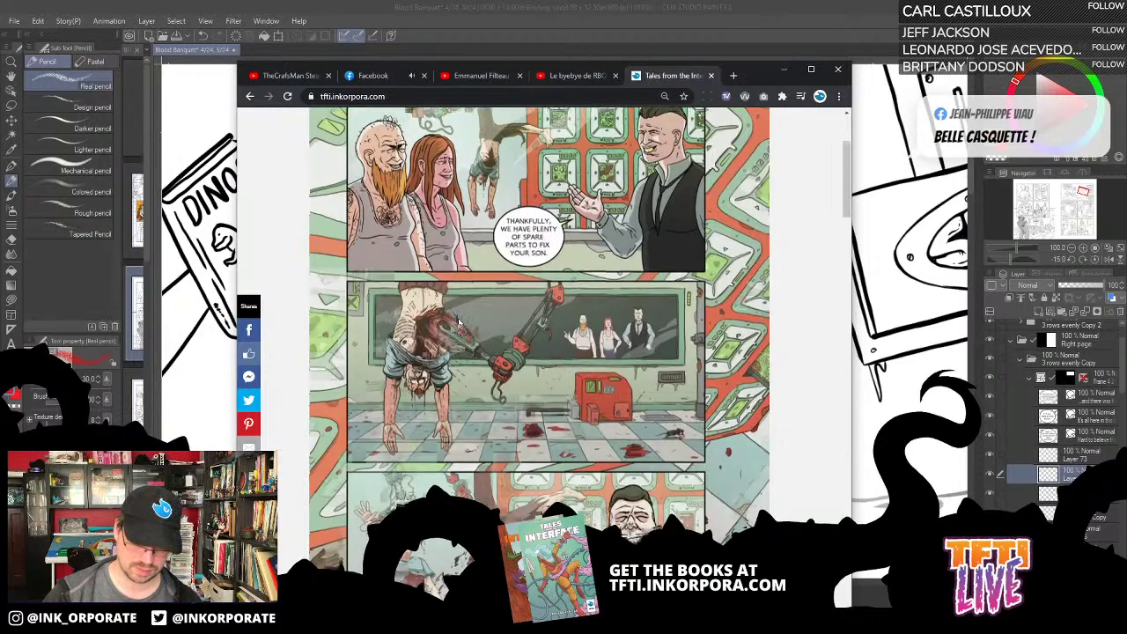
left_click(916, 269)
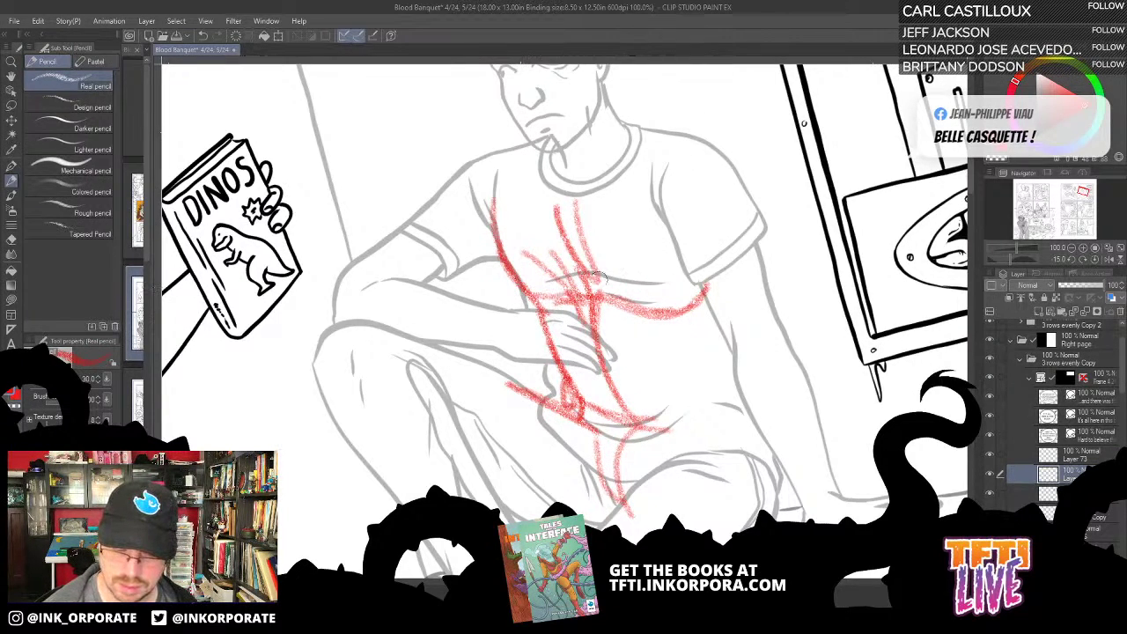
Step: Extend the red pencil sketch with the chest's lower edge, the abdomen contours and the waistline
left_click_drag(665, 308, 705, 295)
mouse_move(562, 381)
left_mouse_down()
mouse_move(635, 406)
mouse_move(694, 406)
left_mouse_up()
mouse_move(577, 381)
left_mouse_down()
mouse_move(699, 440)
mouse_move(774, 451)
left_mouse_up()
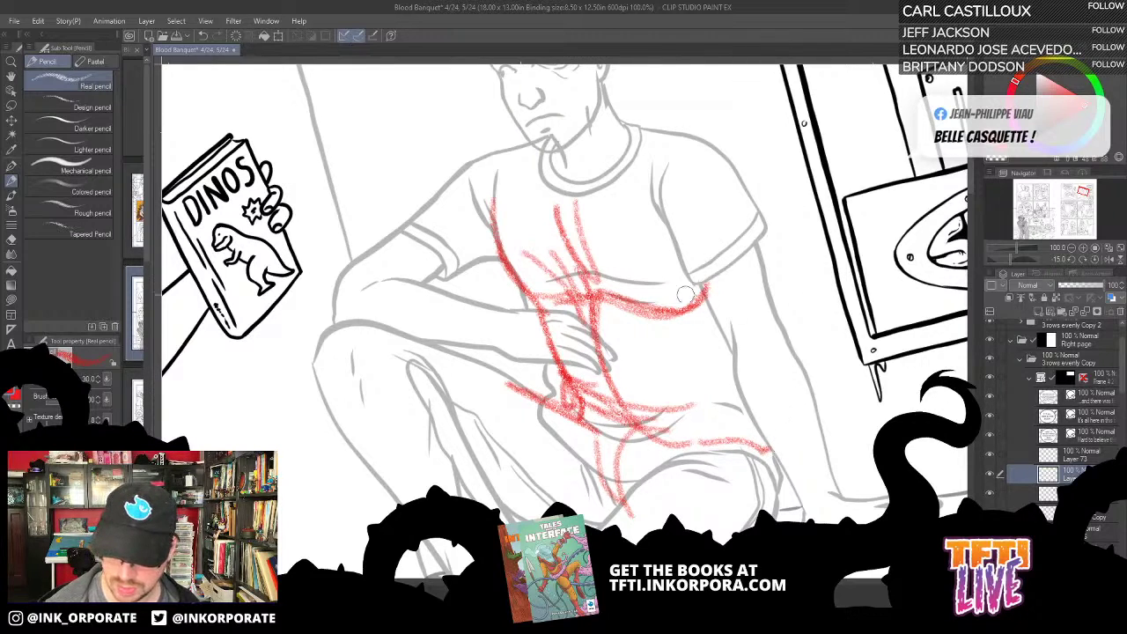
mouse_move(575, 379)
left_mouse_down()
mouse_move(562, 299)
mouse_move(670, 330)
mouse_move(667, 322)
mouse_move(584, 356)
mouse_move(581, 338)
mouse_move(669, 371)
mouse_move(702, 445)
left_mouse_up()
left_click_drag(652, 373, 722, 326)
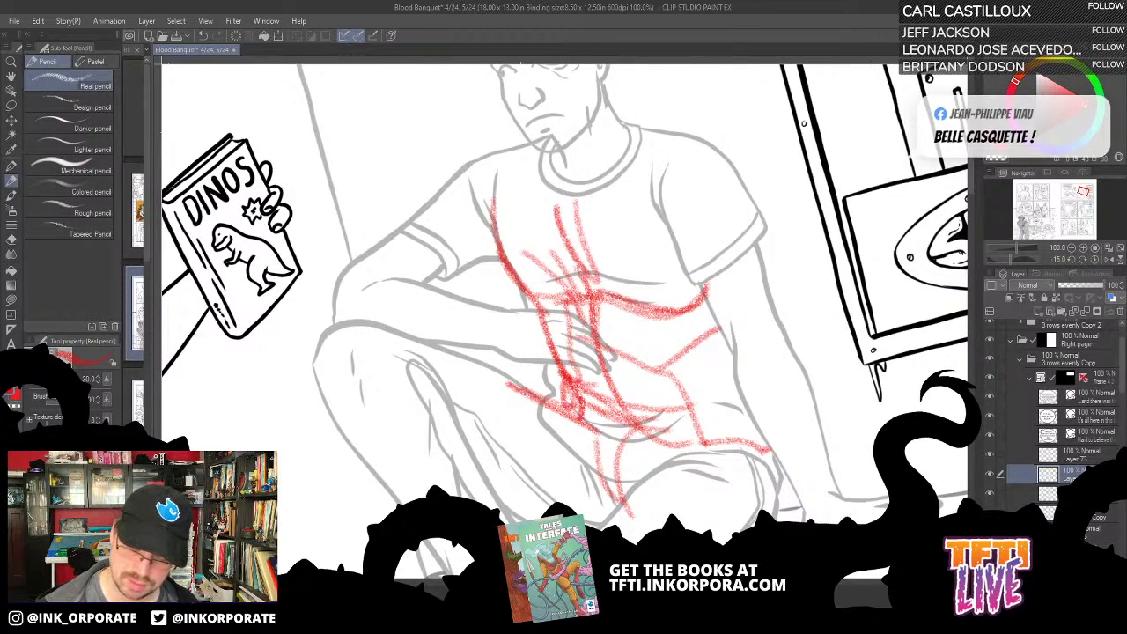
Step: Ink the far side of the man's chest and its lower contour in black with the Turnip pen
left_click(14, 167)
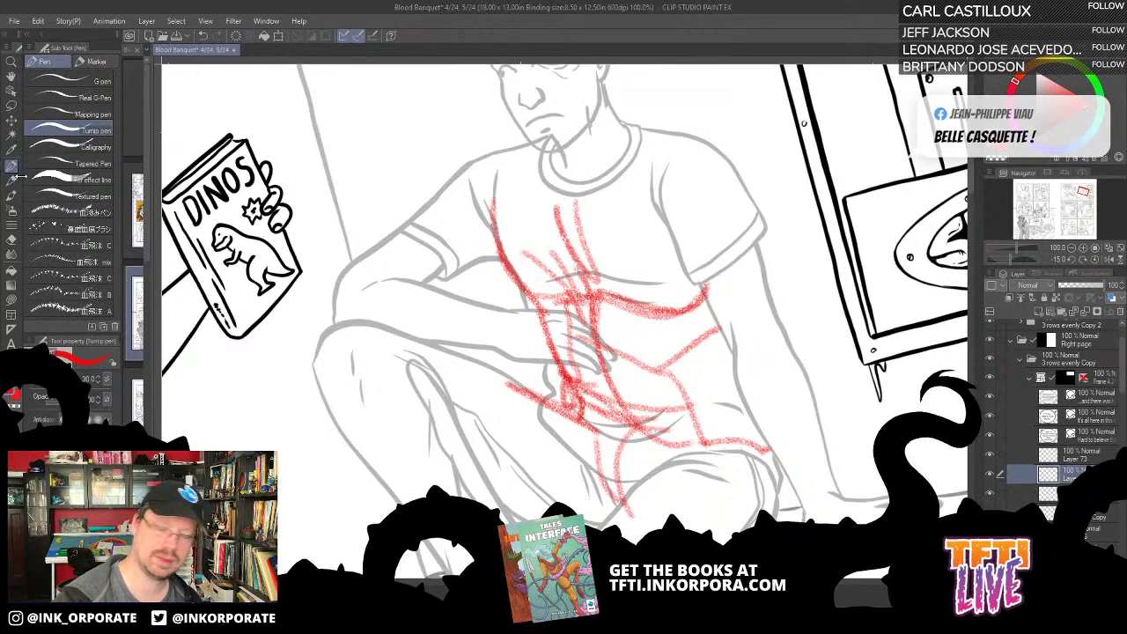
left_click(992, 147)
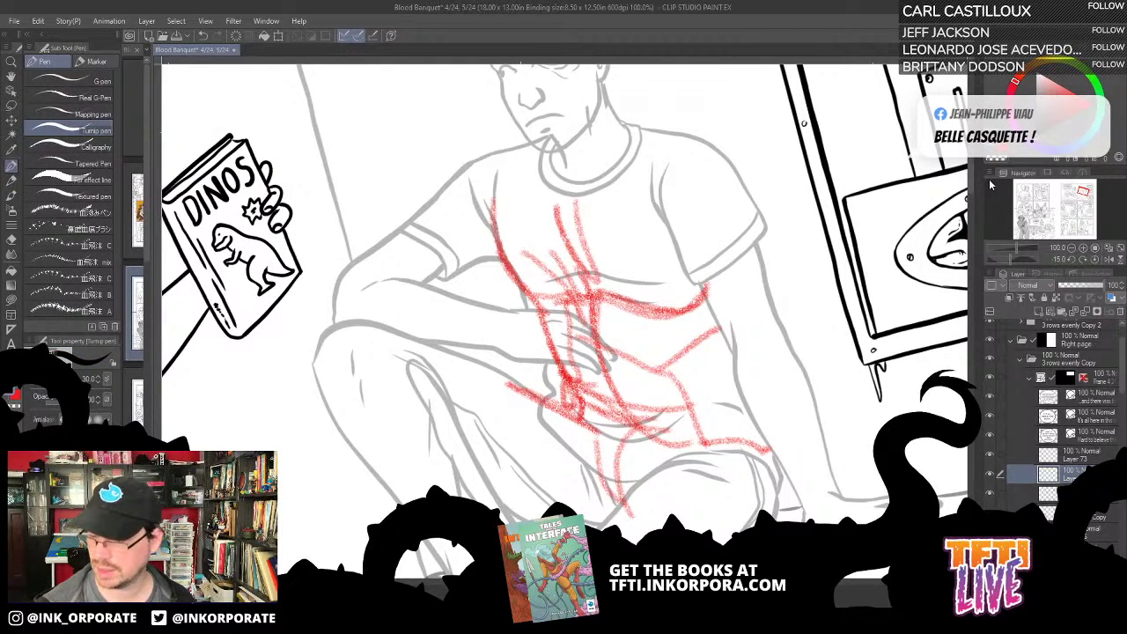
left_click(1039, 310)
key("asciicircum")
key("asciicircum")
key("asciicircum")
key("asciicircum")
key("asciicircum")
key("asciicircum")
key("asciicircum")
key("asciicircum")
key("asciicircum")
key("asciicircum")
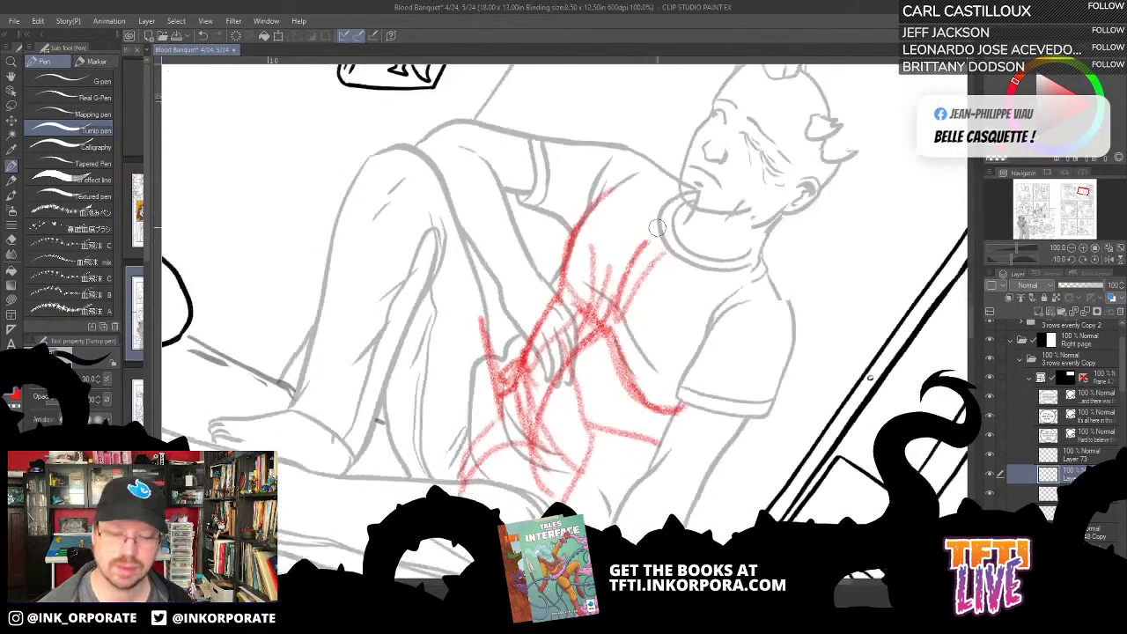
key("asciicircum")
key("asciicircum")
left_click_drag(570, 277, 615, 197)
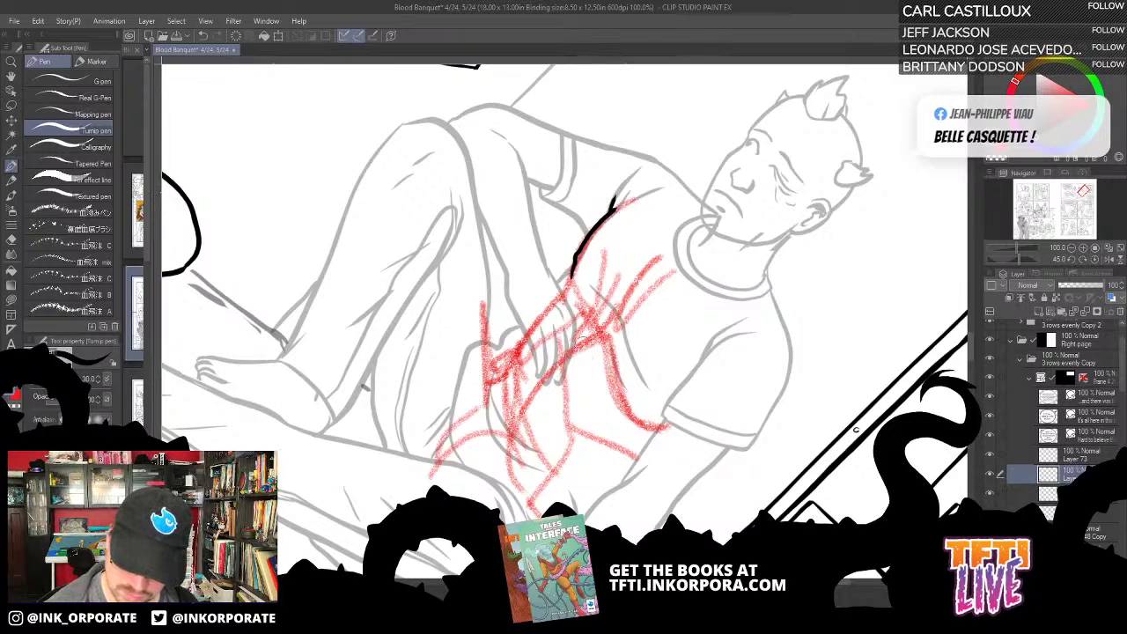
left_click_drag(597, 234, 572, 273)
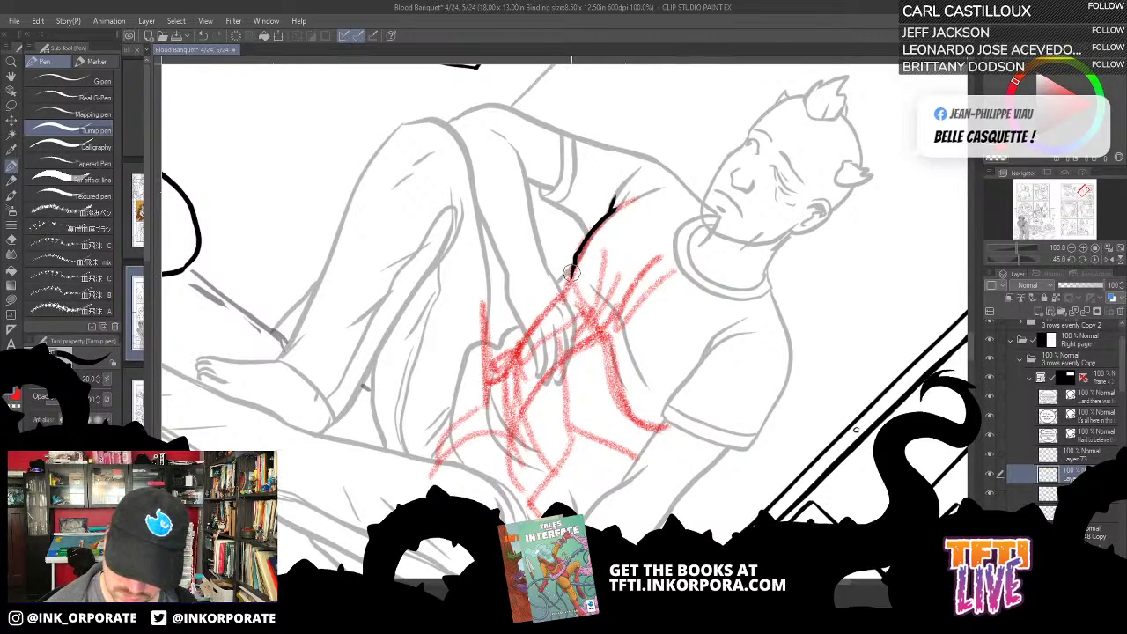
mouse_move(573, 271)
left_mouse_down()
mouse_move(602, 377)
mouse_move(662, 427)
left_mouse_up()
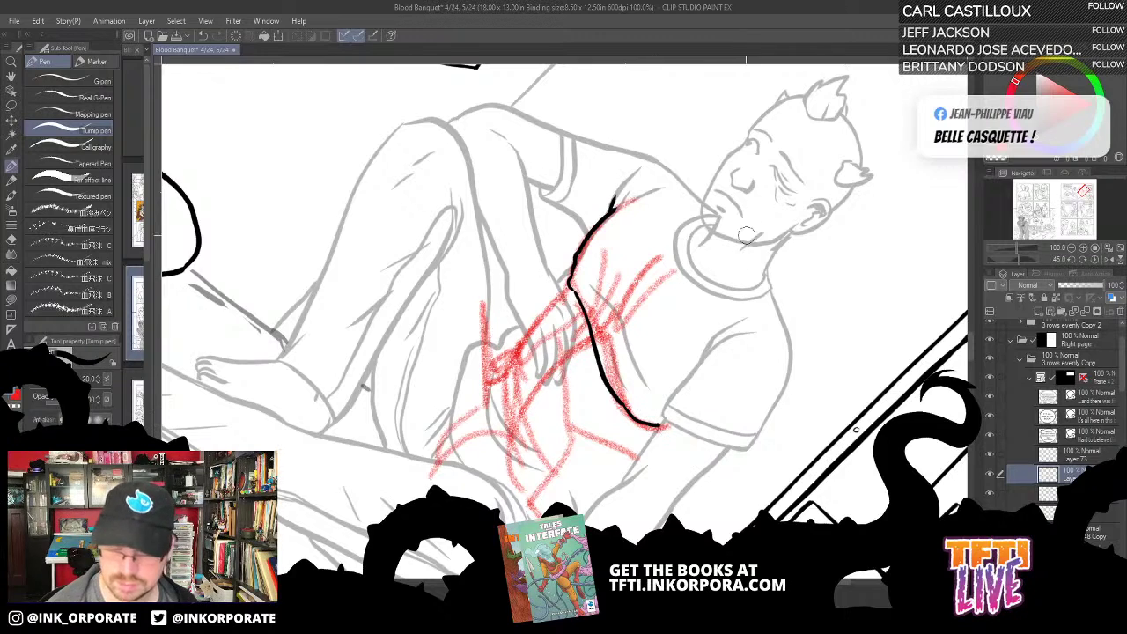
Step: Ink a small curved nipple mark, the near side of the torso and the armpit line up toward the shoulder
key("minus")
key("minus")
key("minus")
key("minus")
key("minus")
key("minus")
key("minus")
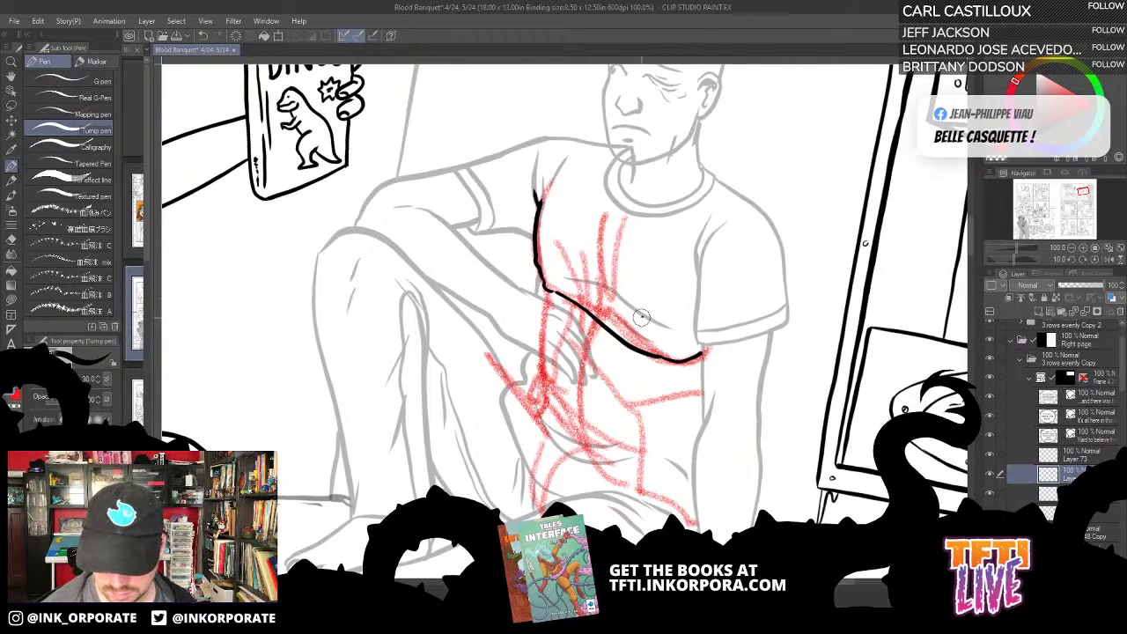
left_click_drag(643, 317, 656, 328)
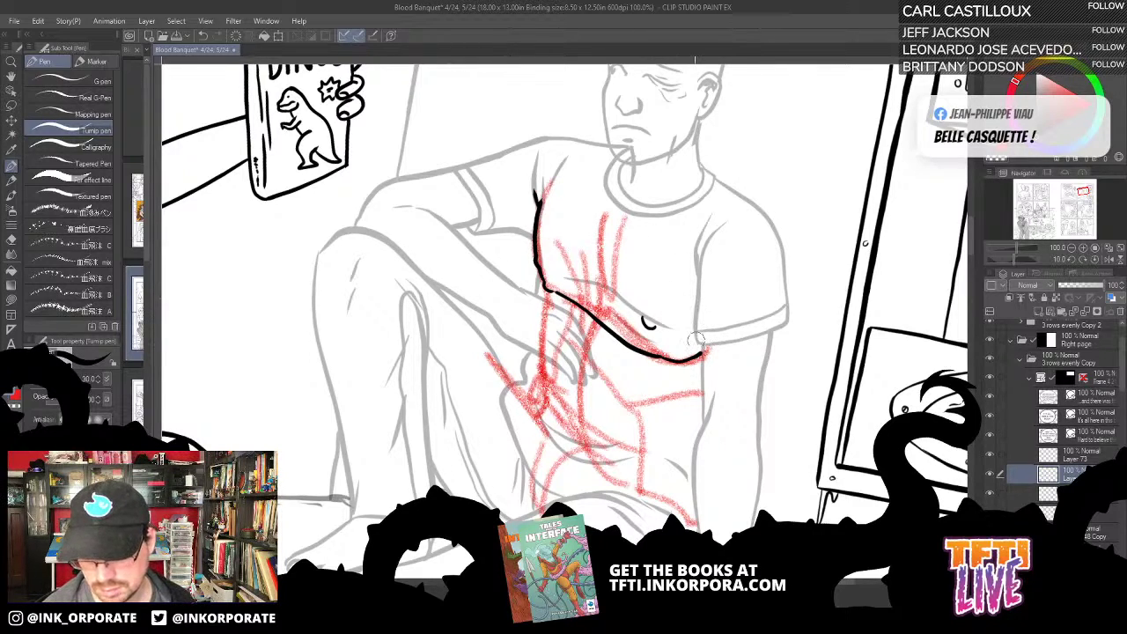
mouse_move(705, 428)
left_mouse_down()
mouse_move(703, 299)
mouse_move(740, 215)
left_mouse_up()
left_click_drag(722, 319, 771, 222)
Step: Ink short stitch marks across the chest's lower contour near both ends
key("asciicircum")
left_click_drag(711, 301, 712, 282)
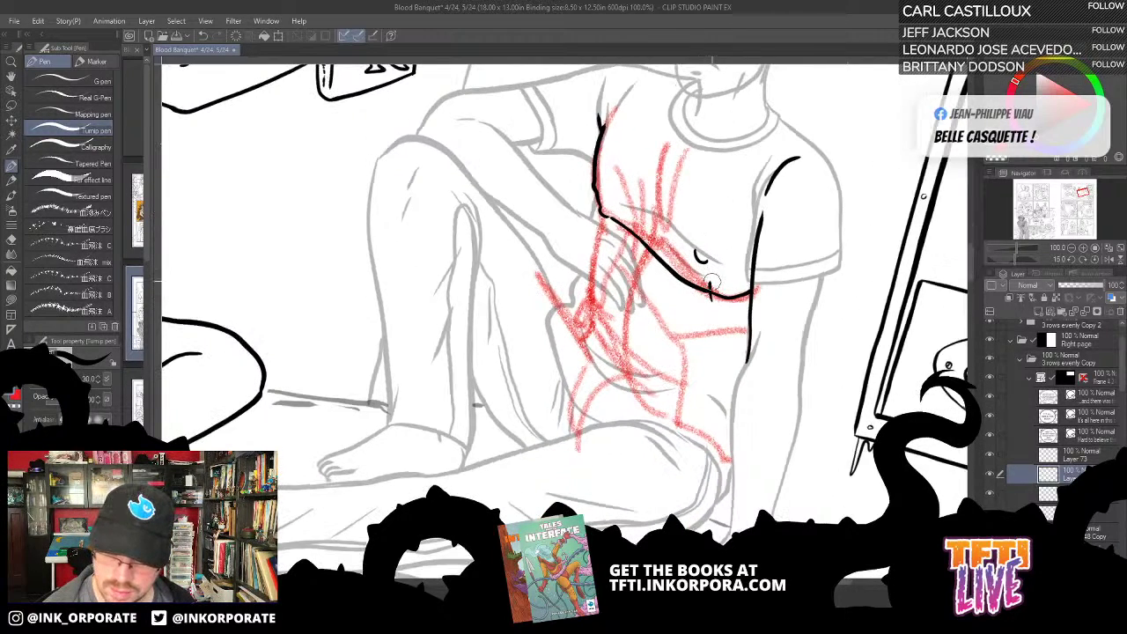
left_click_drag(711, 218, 724, 269)
left_click_drag(622, 261, 624, 277)
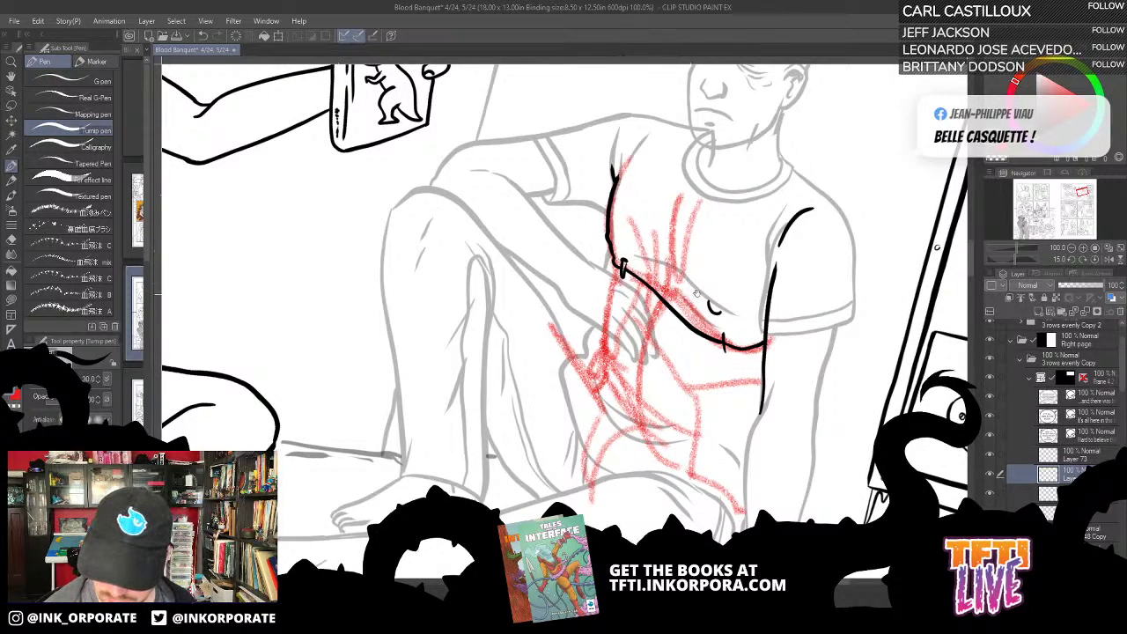
left_click_drag(697, 294, 703, 240)
left_click_drag(739, 189, 742, 226)
left_click_drag(625, 240, 620, 249)
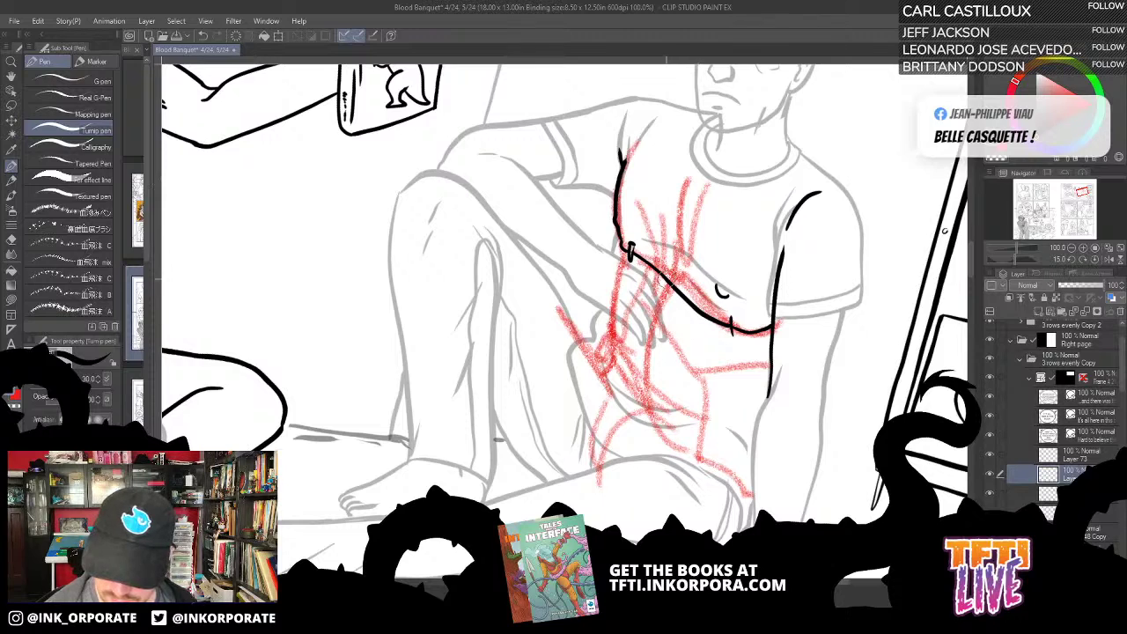
Step: Ink the abdomen contours from the chest line down to the hip, with a short tick across the upper line
left_click_drag(665, 276, 656, 317)
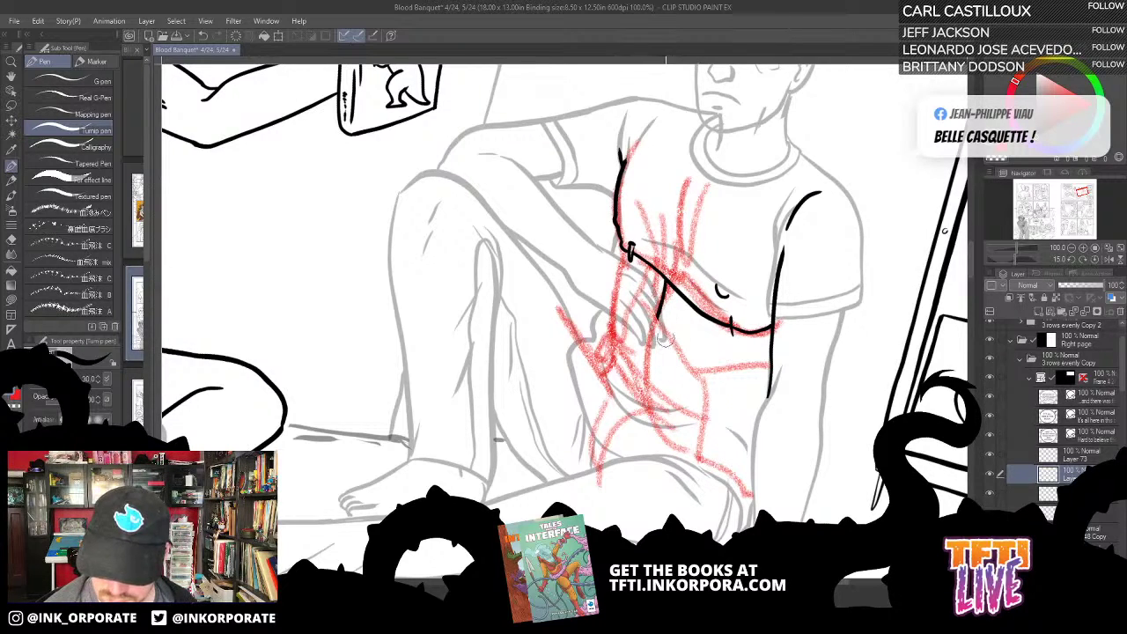
mouse_move(657, 315)
left_mouse_down()
mouse_move(705, 390)
mouse_move(700, 438)
mouse_move(751, 498)
left_mouse_up()
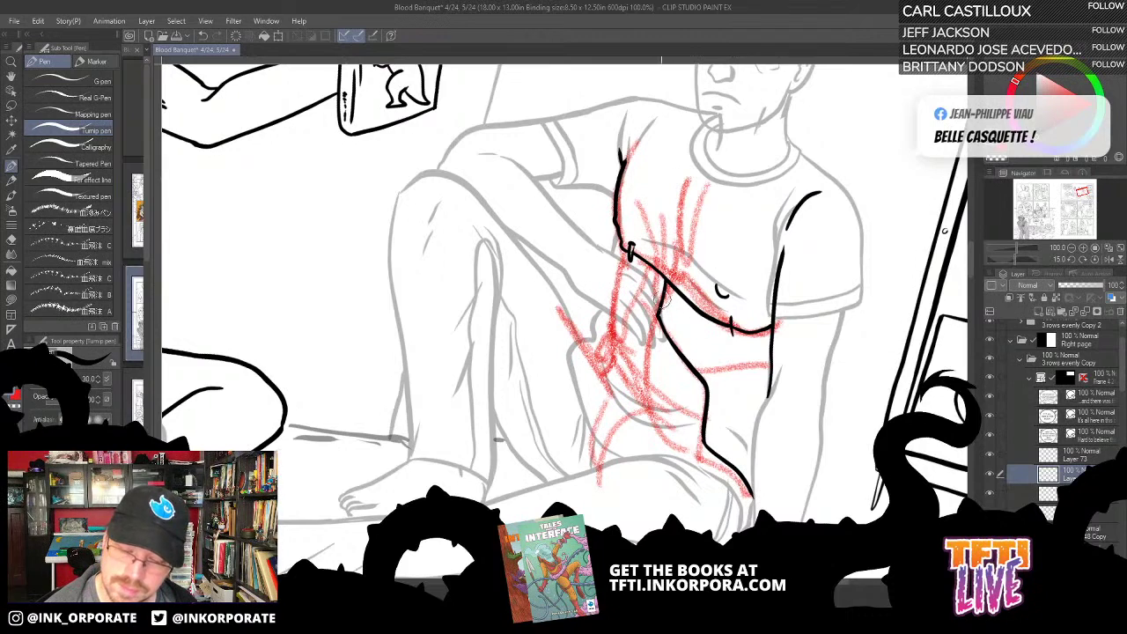
left_click_drag(662, 315, 650, 314)
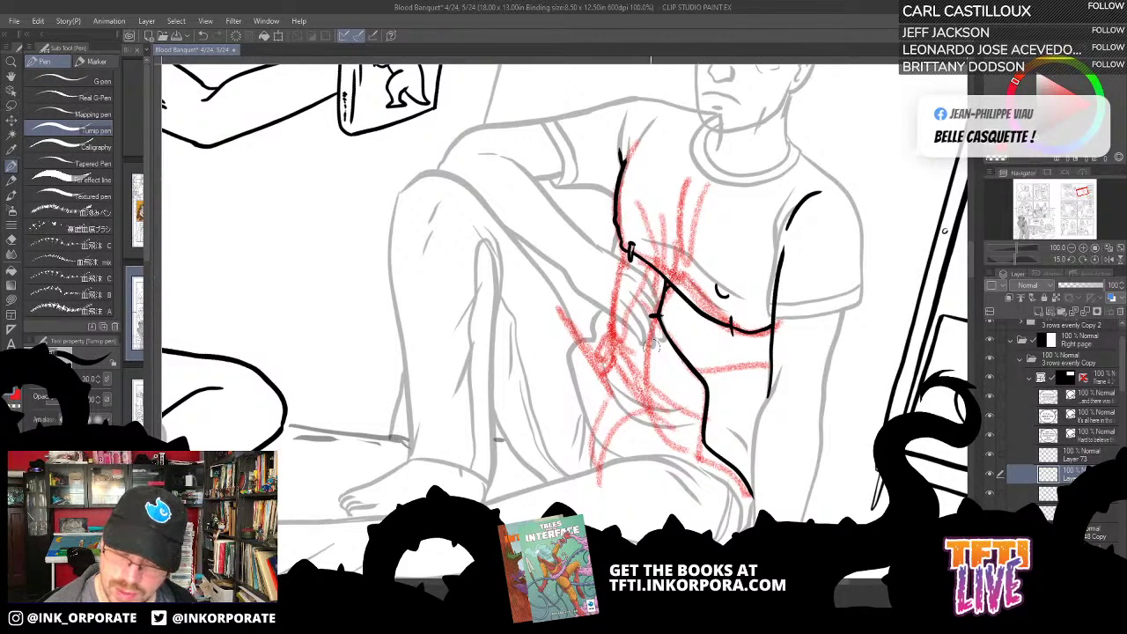
mouse_move(702, 447)
left_mouse_down()
mouse_move(656, 404)
mouse_move(656, 314)
left_mouse_up()
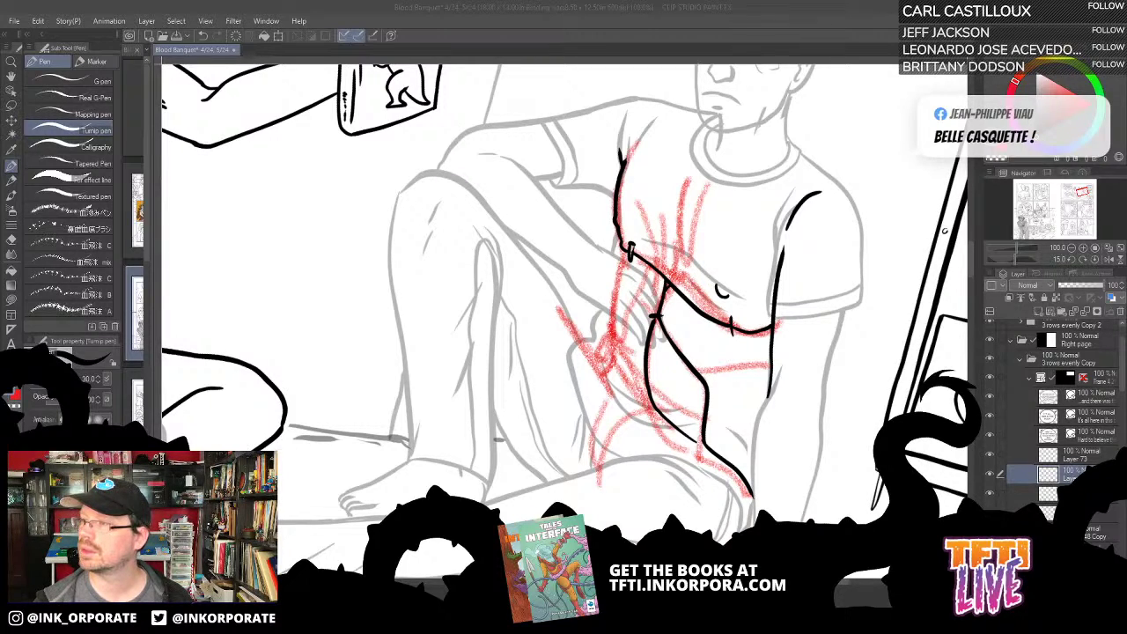
Step: Check the Tales from the Interface comic in the browser again and return to the drawing
key("alt+Tab")
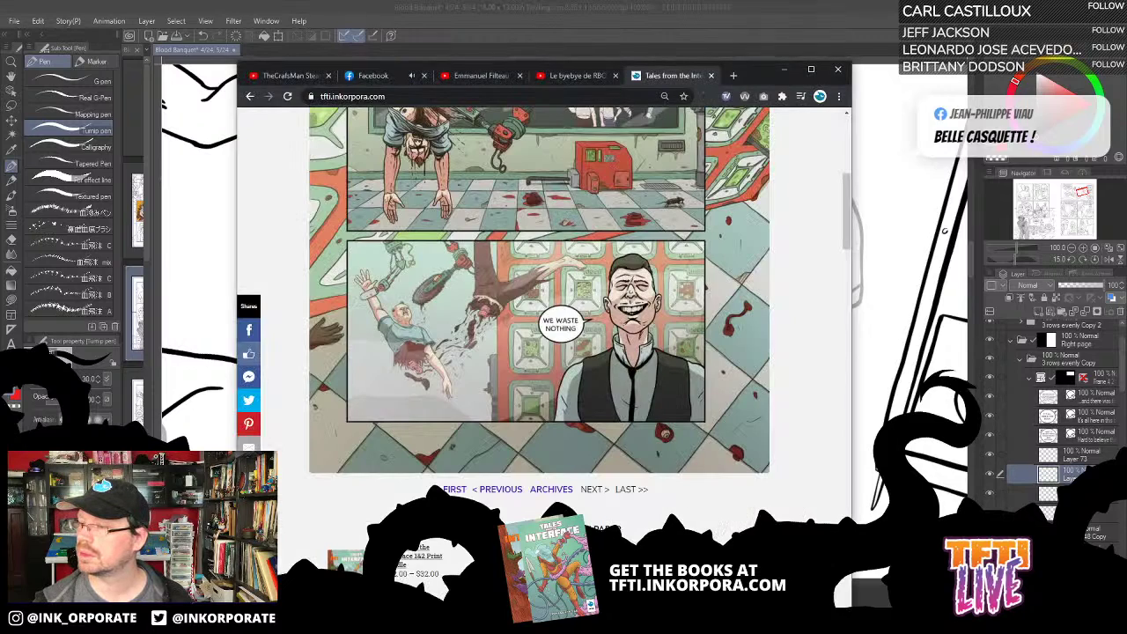
key("alt+Tab")
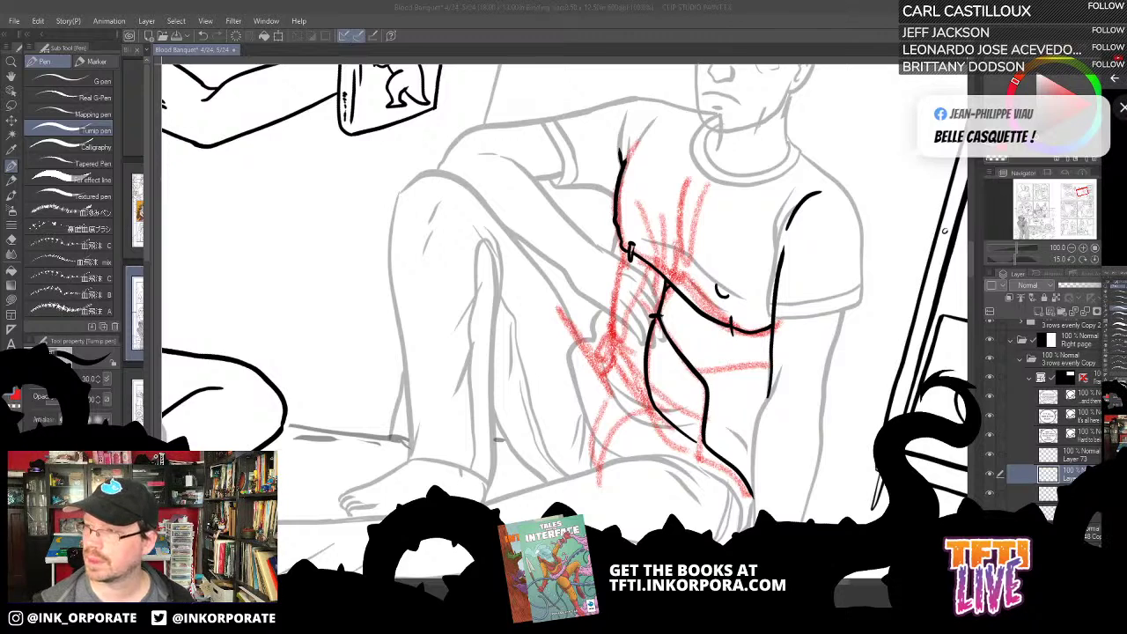
left_click(797, 27)
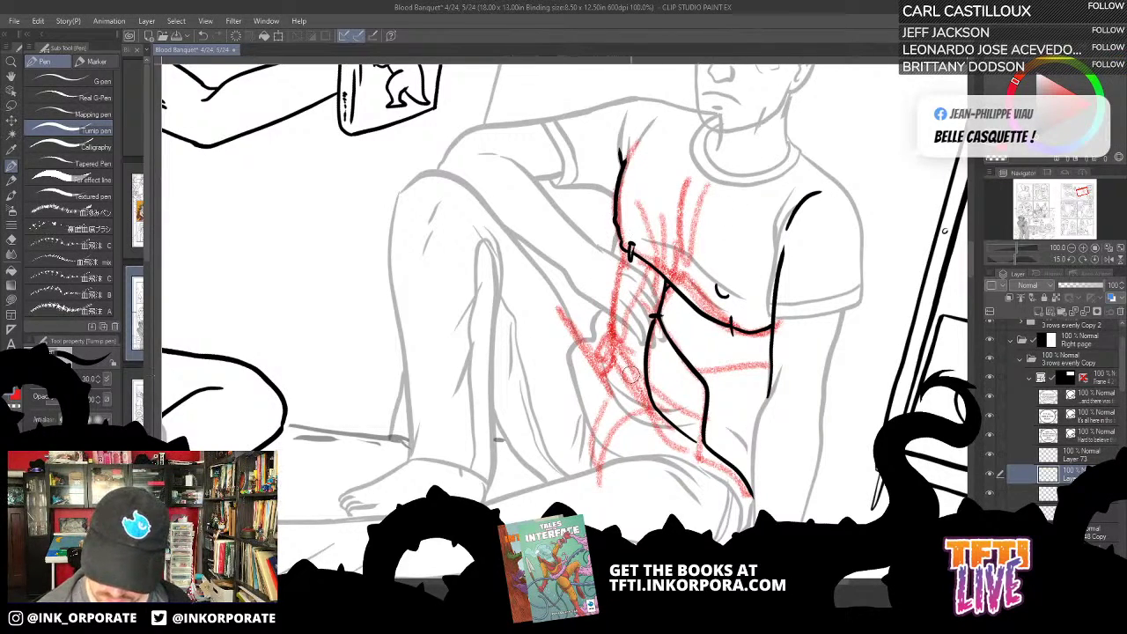
Step: Ink the far side of the belly down from the chest stitch and add an inner line beside the chest's lower contour
mouse_move(631, 374)
left_mouse_down()
mouse_move(610, 320)
mouse_move(619, 251)
mouse_move(657, 277)
left_mouse_up()
key("asciicircum")
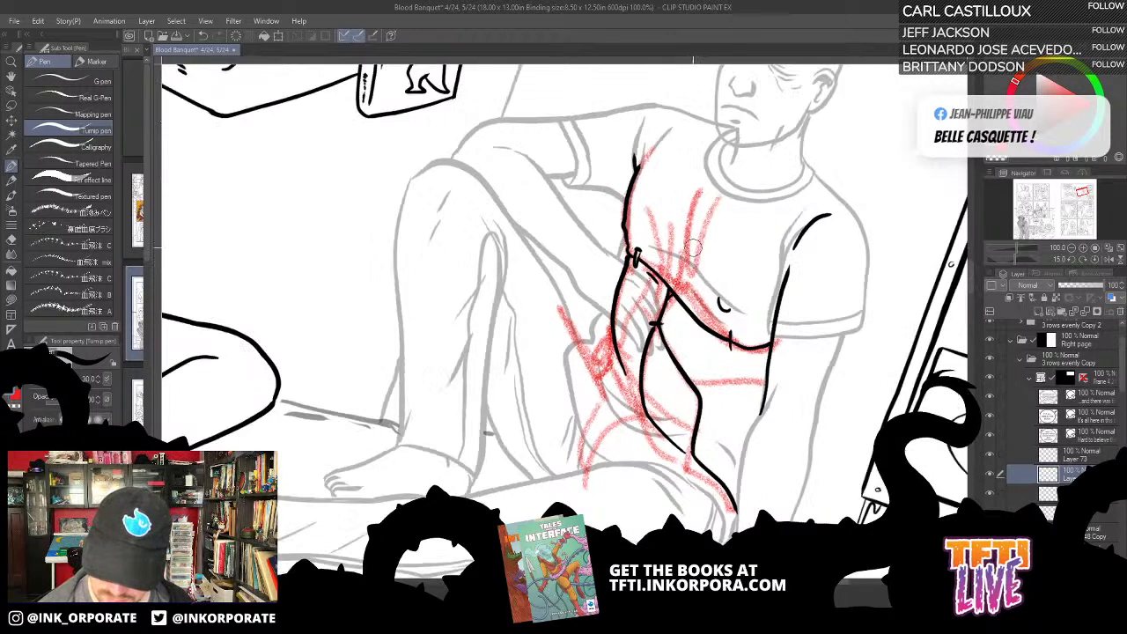
key("asciicircum")
key("asciicircum")
key("asciicircum")
key("asciicircum")
key("asciicircum")
key("asciicircum")
key("asciicircum")
key("asciicircum")
key("asciicircum")
key("asciicircum")
left_click_drag(666, 425, 664, 354)
left_click_drag(680, 468, 702, 479)
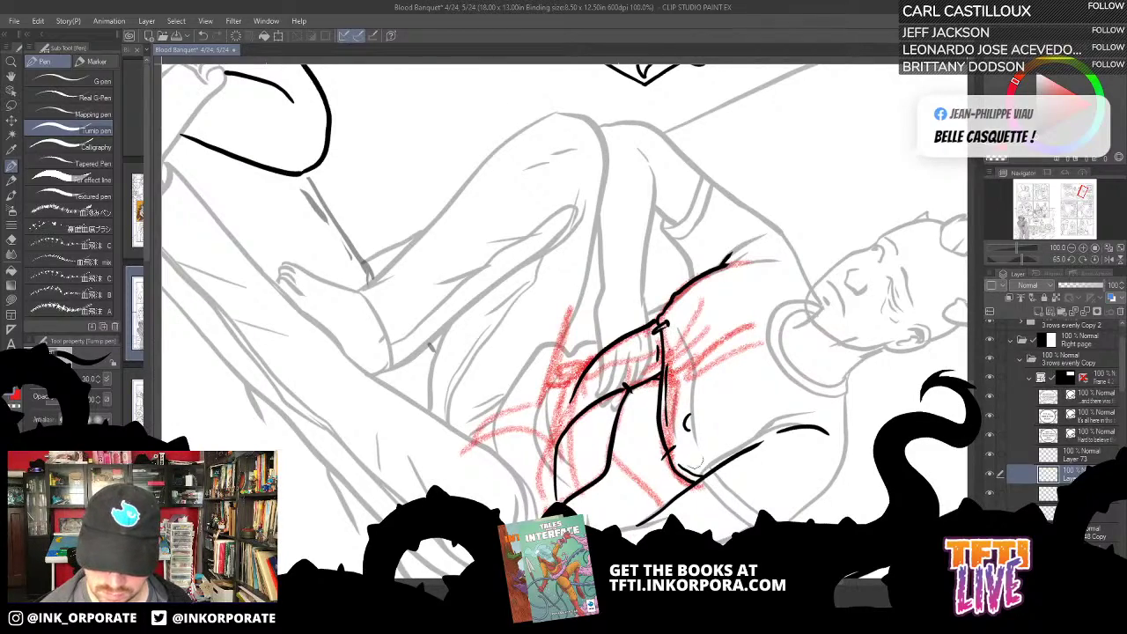
Step: Add more stitch marks, short dashes and small dots around the middle of the chest's lower contour
key("asciicircum")
key("asciicircum")
key("asciicircum")
key("asciicircum")
key("asciicircum")
key("asciicircum")
key("asciicircum")
key("asciicircum")
key("asciicircum")
key("asciicircum")
key("asciicircum")
key("asciicircum")
key("asciicircum")
key("asciicircum")
key("asciicircum")
key("asciicircum")
key("asciicircum")
key("asciicircum")
key("asciicircum")
key("asciicircum")
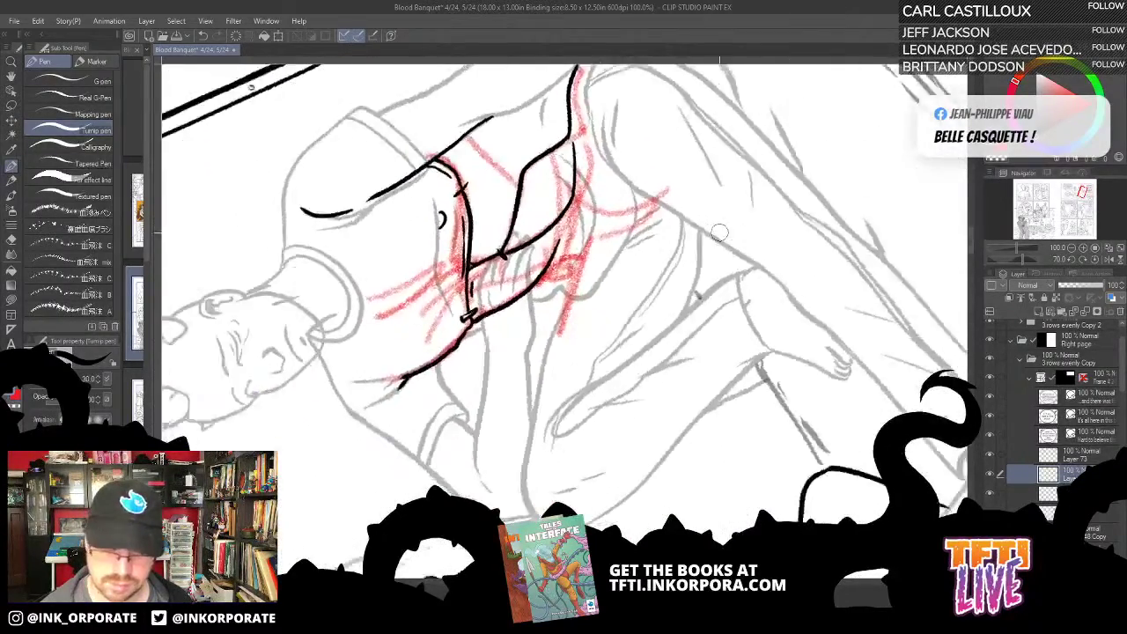
key("-")
key("-")
key("-")
key("-")
key("-")
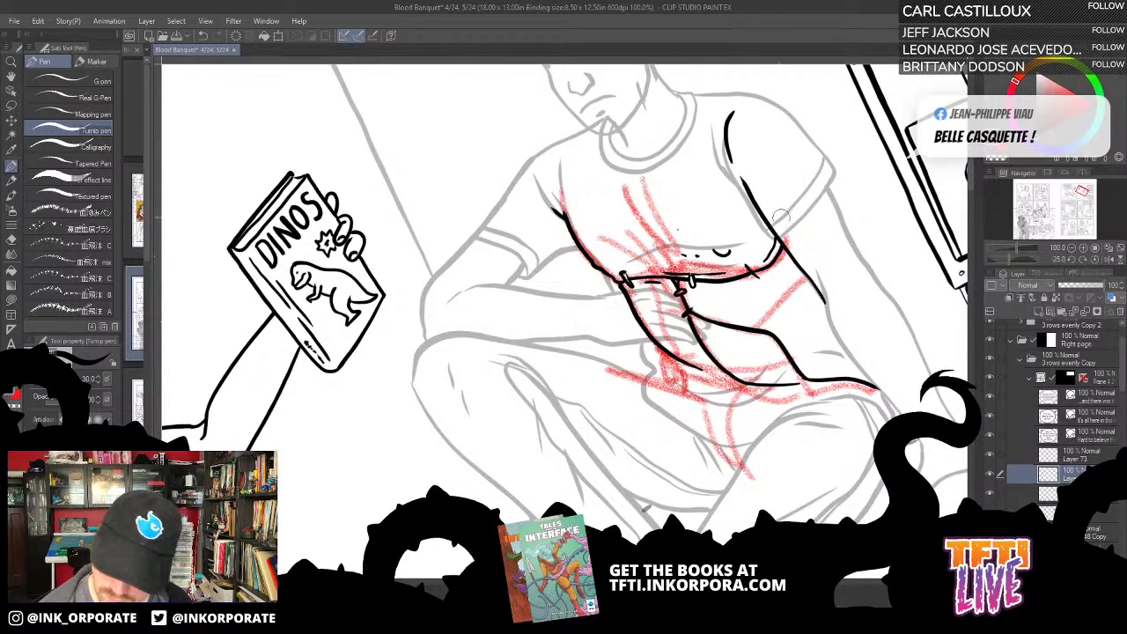
key("asciicircum")
key("asciicircum")
key("asciicircum")
key("asciicircum")
key("asciicircum")
key("asciicircum")
key("asciicircum")
key("asciicircum")
key("asciicircum")
key("asciicircum")
key("asciicircum")
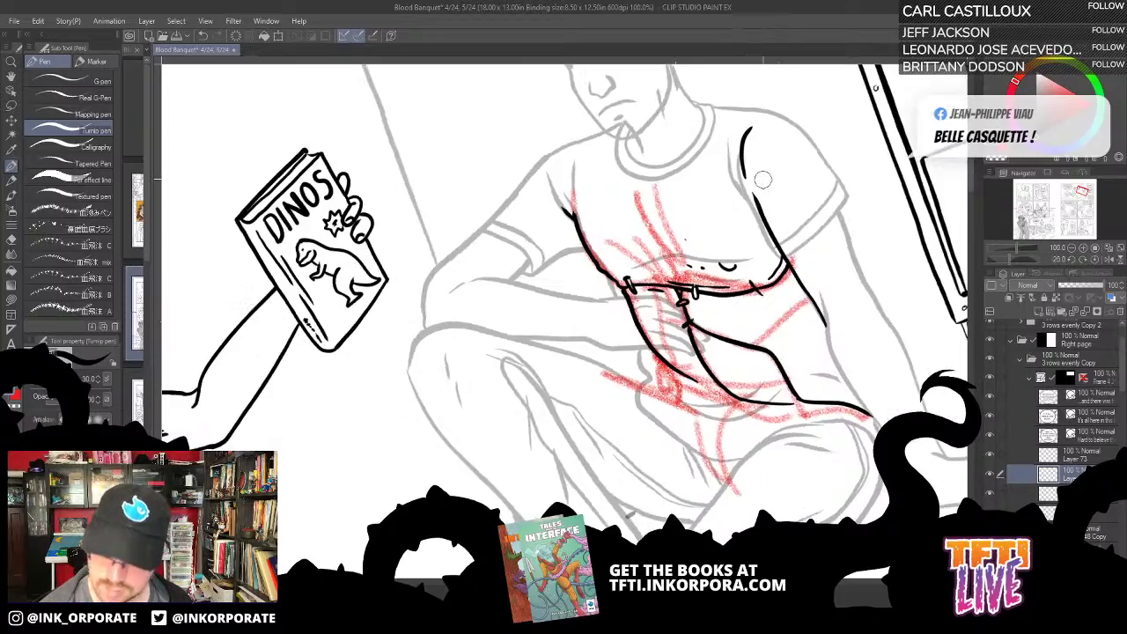
left_click_drag(726, 326, 669, 269)
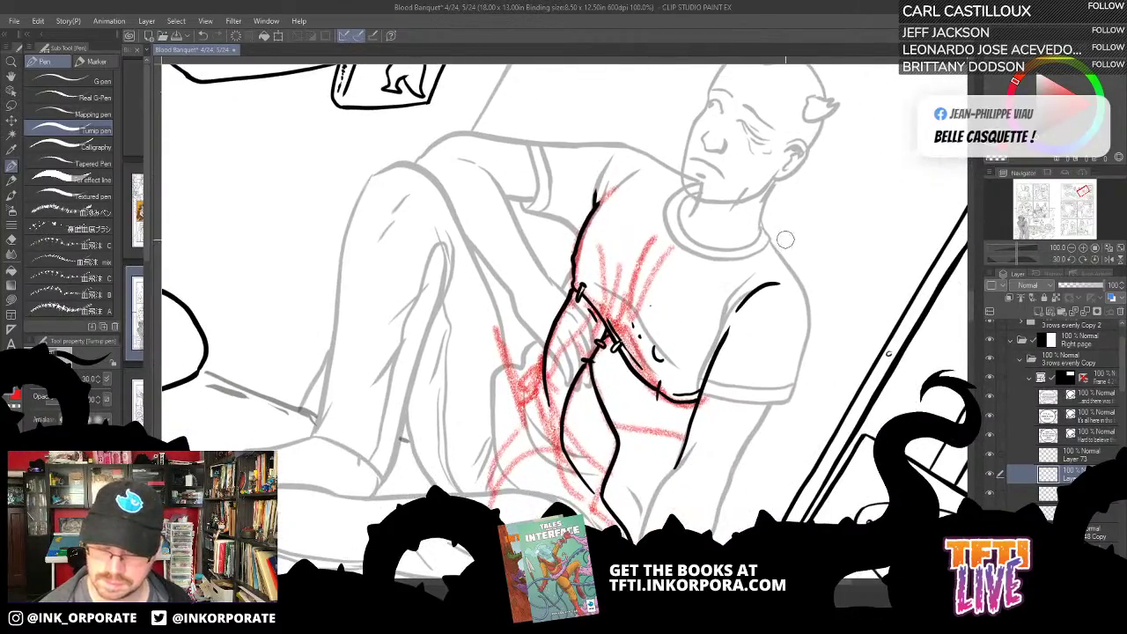
key("asciicircum")
key("asciicircum")
key("asciicircum")
key("asciicircum")
key("asciicircum")
key("asciicircum")
key("asciicircum")
key("asciicircum")
key("asciicircum")
key("asciicircum")
key("asciicircum")
key("asciicircum")
key("asciicircum")
key("asciicircum")
key("asciicircum")
key("asciicircum")
key("asciicircum")
key("asciicircum")
key("asciicircum")
key("asciicircum")
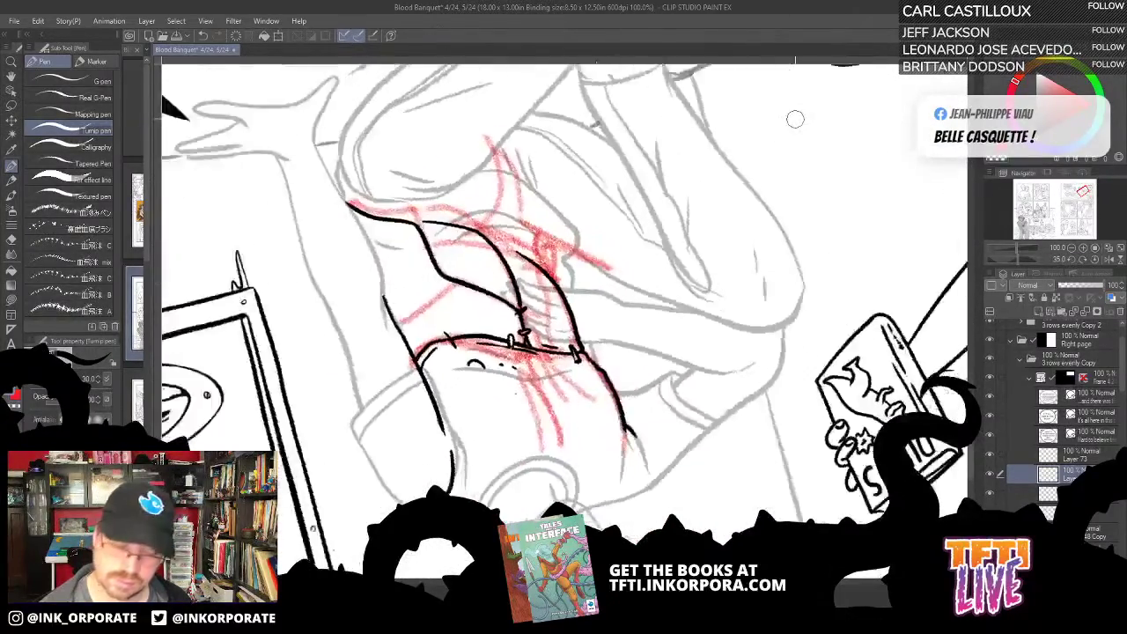
Step: Ink the seated man's shoulder and the outer and inner contours of his supporting arm toward the wrist
left_click_drag(356, 175, 494, 319)
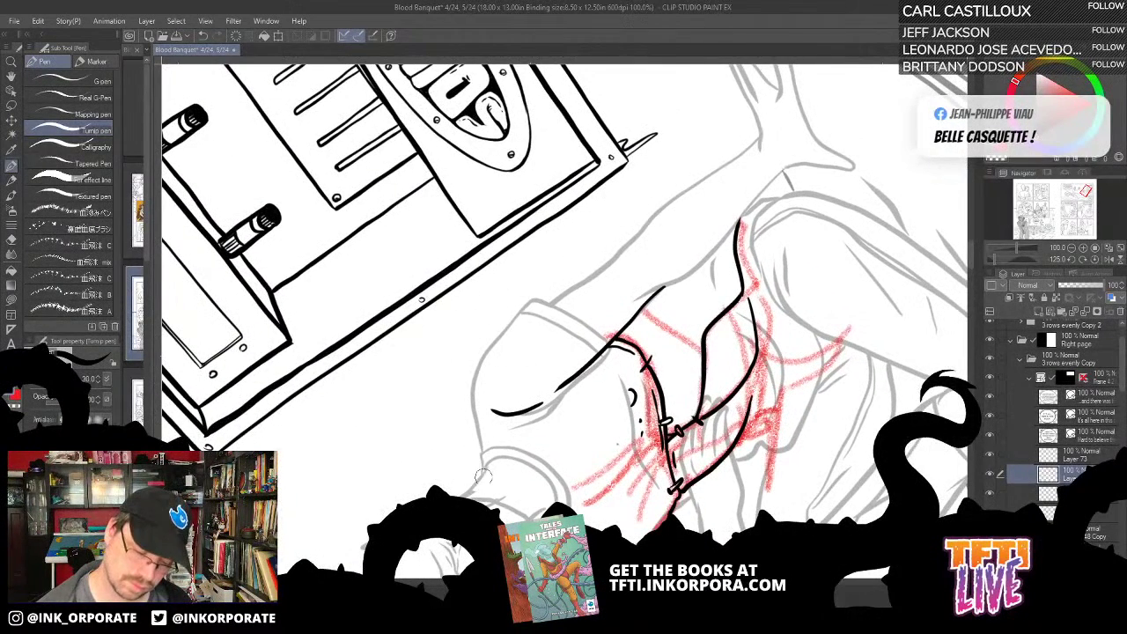
mouse_move(486, 469)
left_mouse_down()
mouse_move(467, 365)
mouse_move(502, 324)
mouse_move(560, 295)
mouse_move(761, 139)
left_mouse_up()
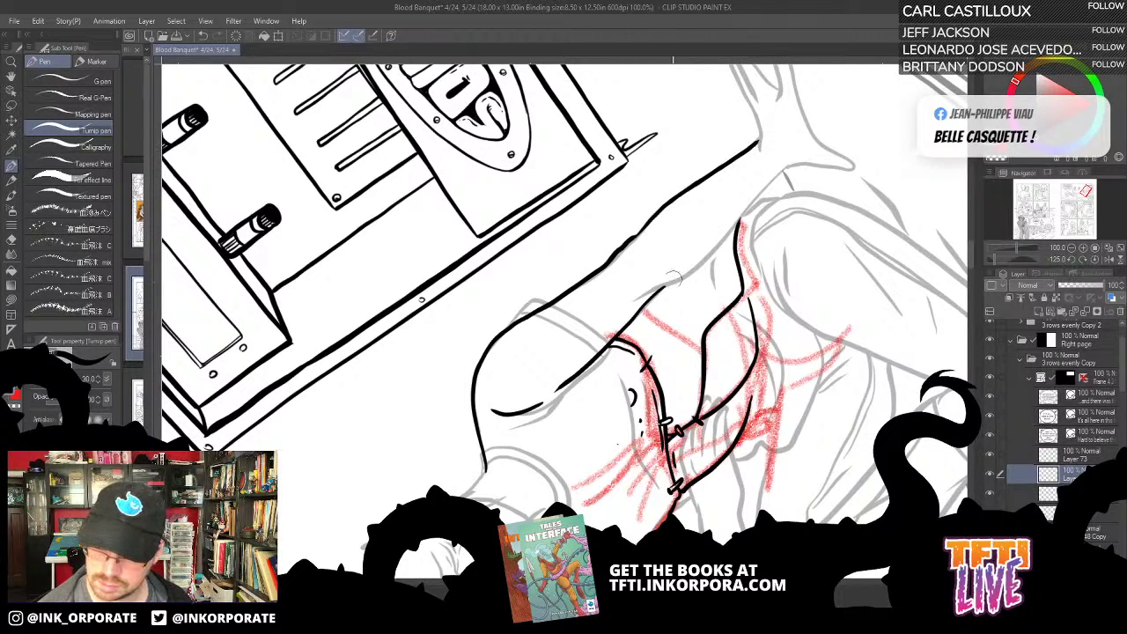
mouse_move(643, 292)
left_mouse_down()
mouse_move(710, 251)
mouse_move(784, 171)
left_mouse_up()
key("asciicircum")
key("asciicircum")
key("asciicircum")
key("asciicircum")
key("asciicircum")
key("asciicircum")
key("asciicircum")
key("asciicircum")
key("asciicircum")
key("asciicircum")
key("asciicircum")
key("asciicircum")
key("asciicircum")
key("asciicircum")
key("asciicircum")
key("asciicircum")
key("asciicircum")
key("asciicircum")
key("asciicircum")
key("asciicircum")
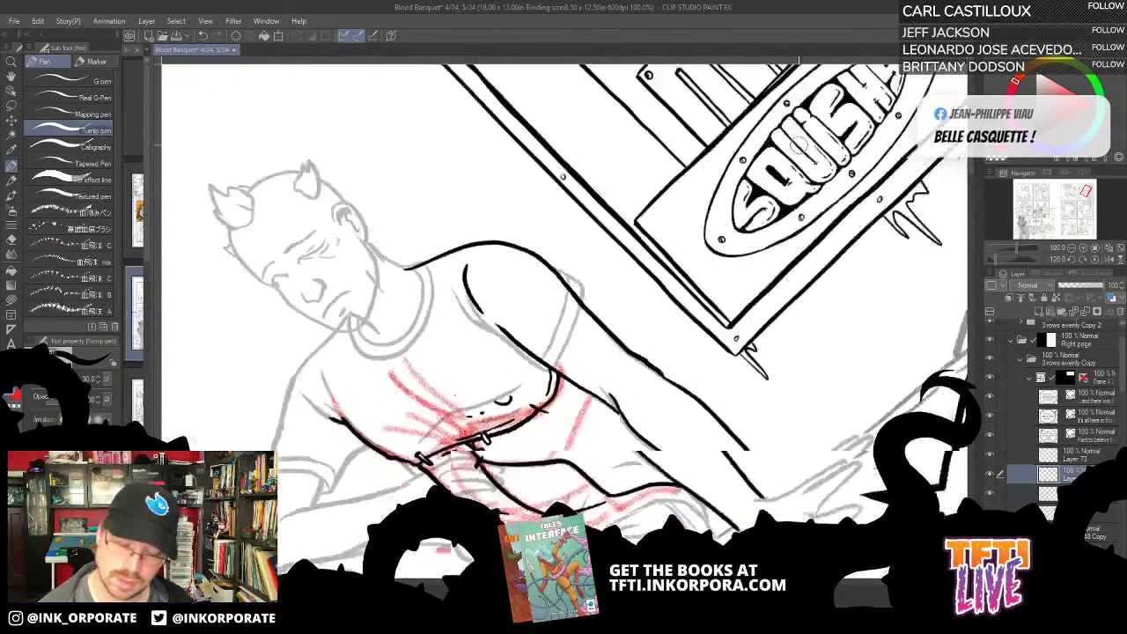
Step: Ink the lower edge of the upper-arm section where the short sleeve ends, from the armpit to the outer arm
left_click_drag(599, 278, 698, 199)
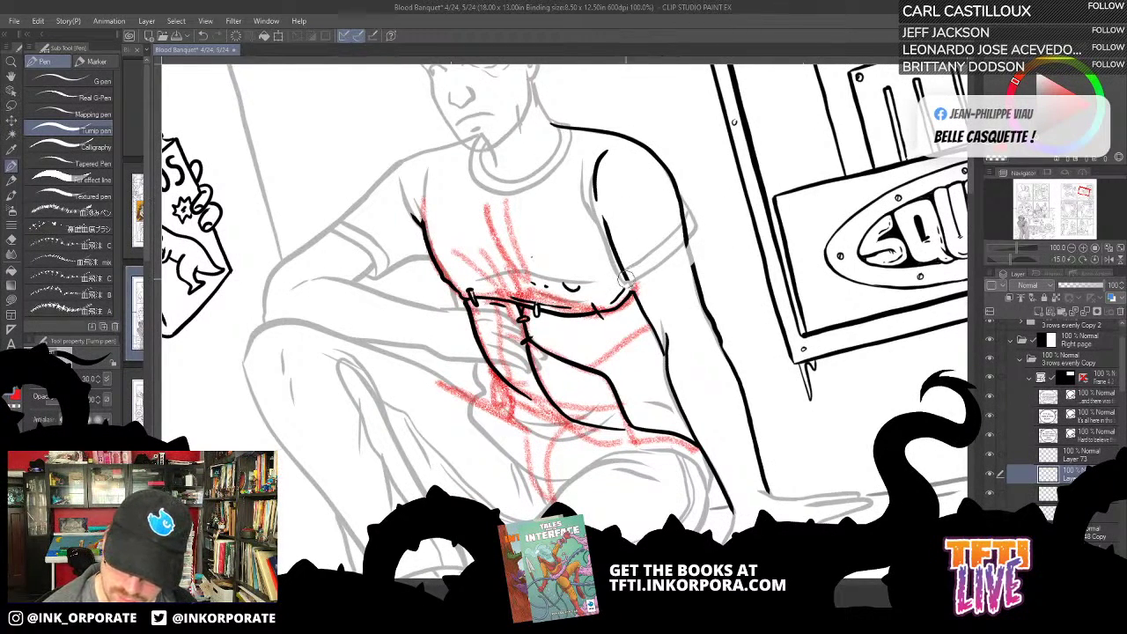
mouse_move(652, 274)
left_mouse_down()
mouse_move(685, 241)
mouse_move(676, 183)
left_mouse_up()
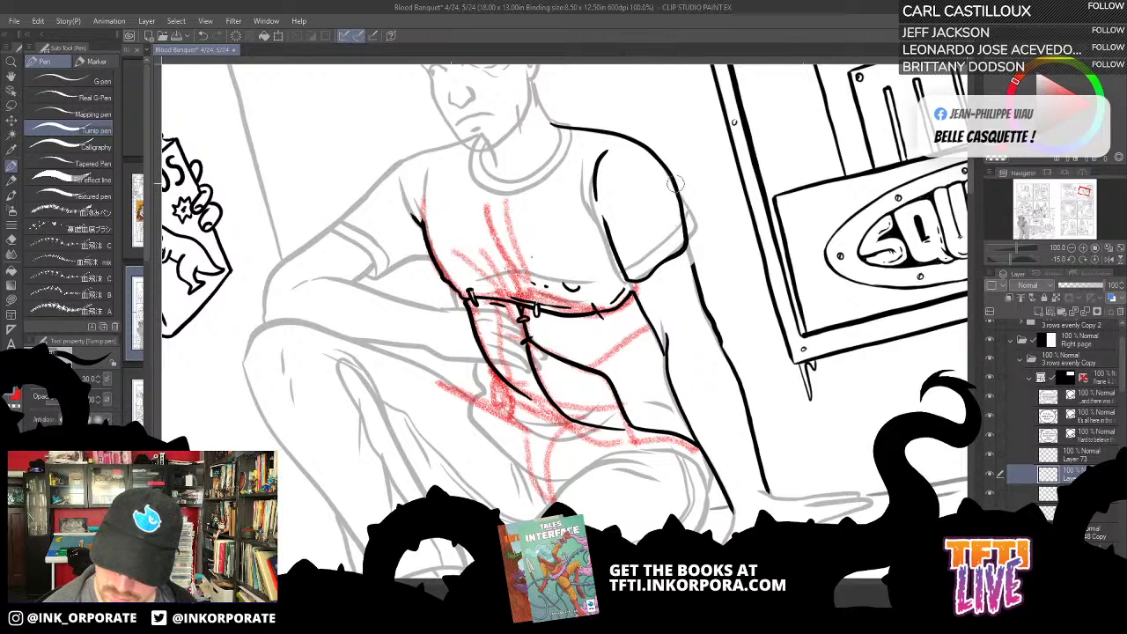
key("^")
key("^")
key("^")
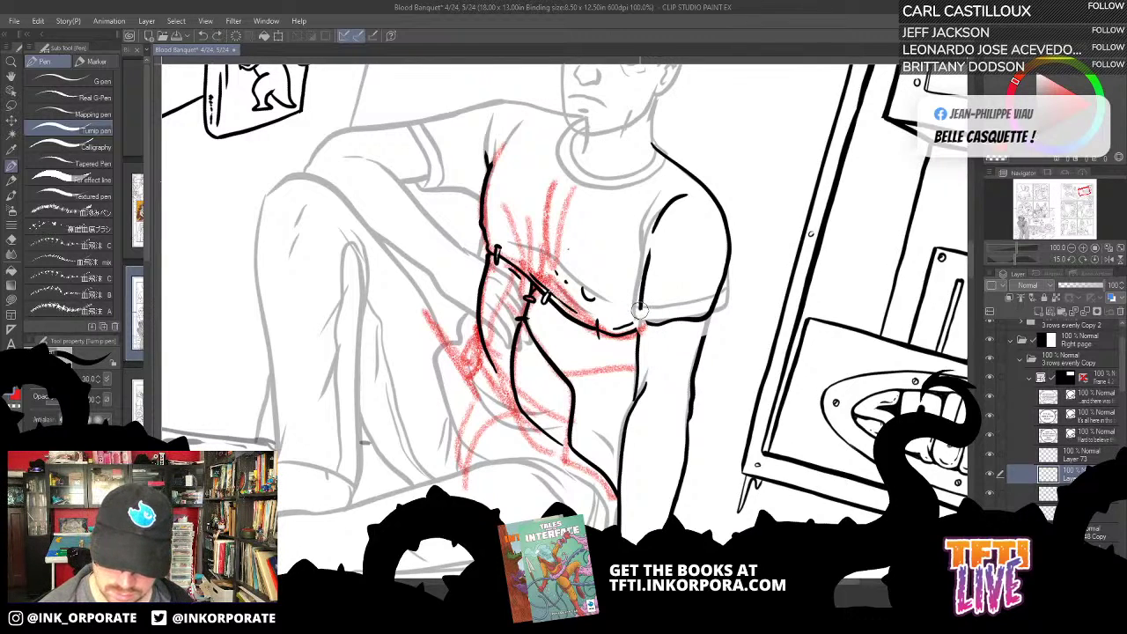
Step: Ink the man's closed near eye and scatter small dots around it and down the cheek
left_click_drag(683, 195, 701, 374)
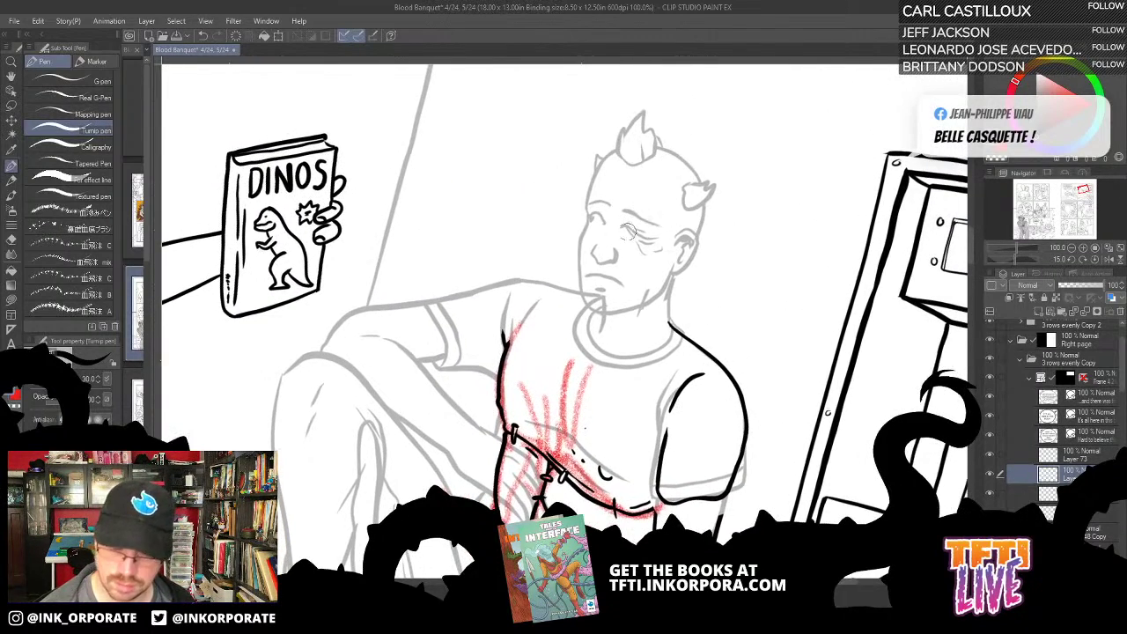
mouse_move(623, 229)
left_mouse_down()
mouse_move(660, 243)
mouse_move(636, 245)
mouse_move(646, 251)
left_mouse_up()
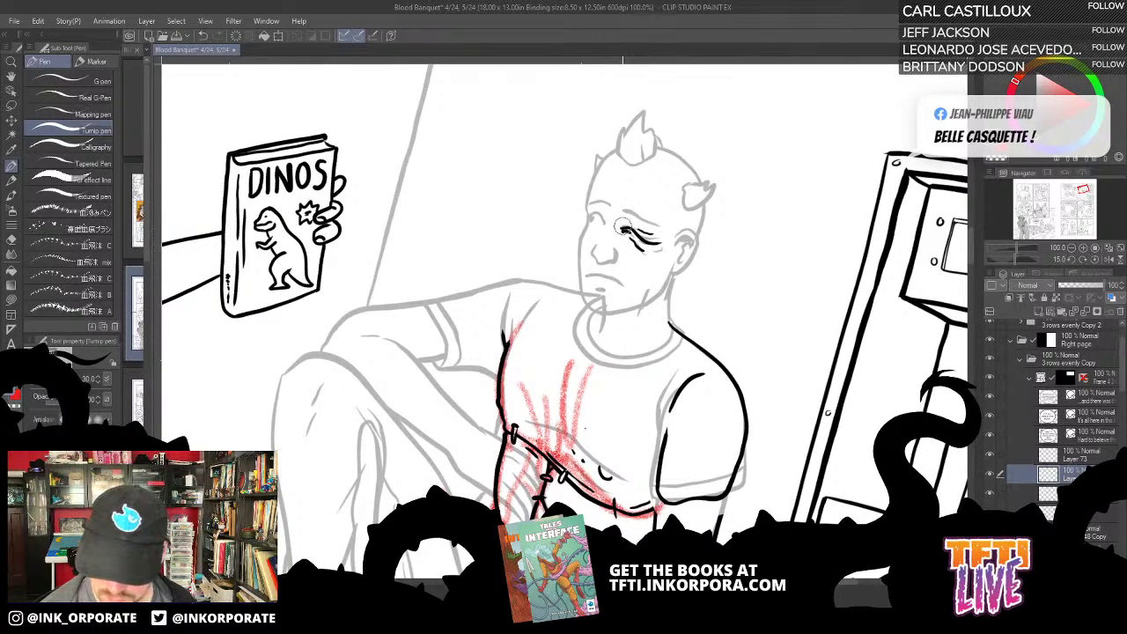
left_click(669, 238)
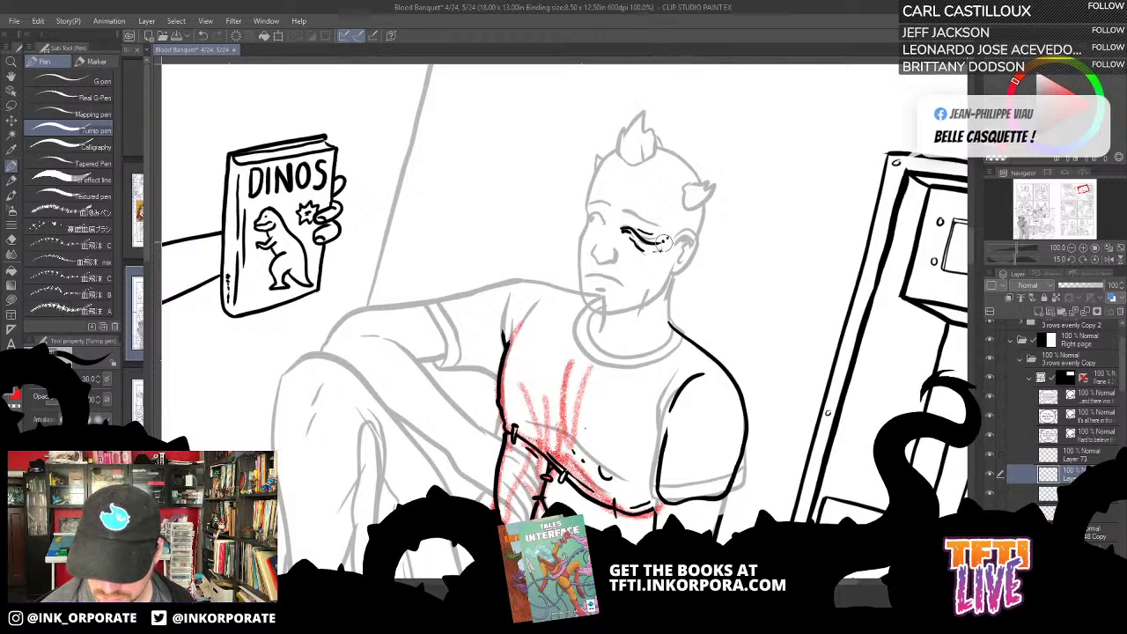
left_click_drag(657, 255, 688, 262)
left_click(684, 266)
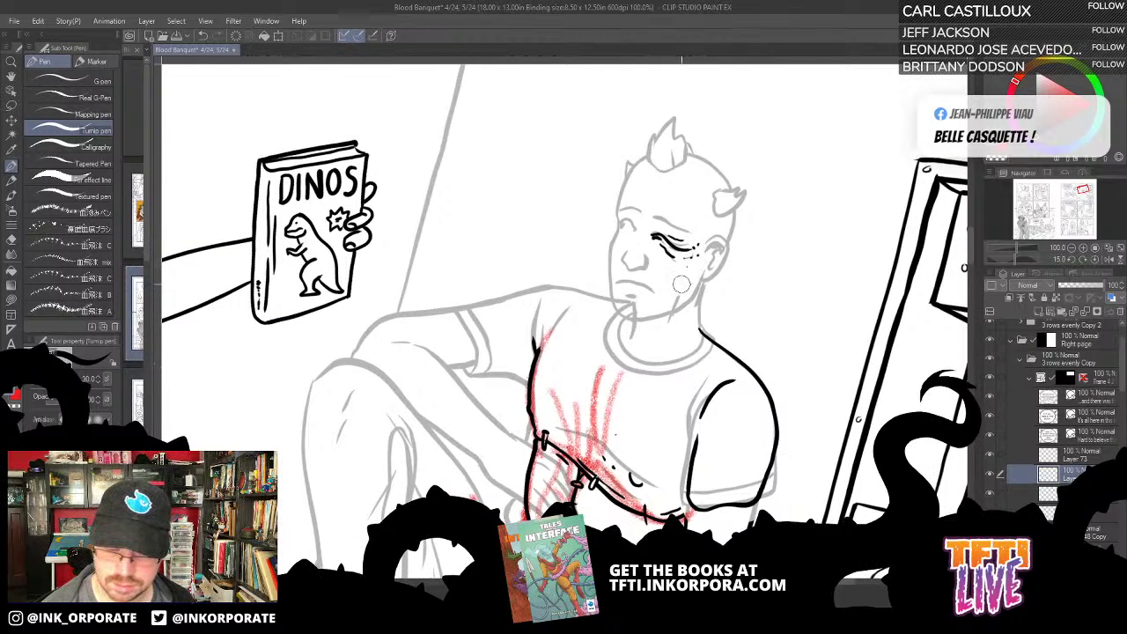
left_click(684, 284)
left_click(700, 267)
Step: Ink the collarbone lines across the upper chest below the neck
mouse_move(694, 363)
left_mouse_down()
mouse_move(689, 296)
mouse_move(737, 340)
mouse_move(684, 230)
mouse_move(689, 199)
mouse_move(749, 234)
left_mouse_up()
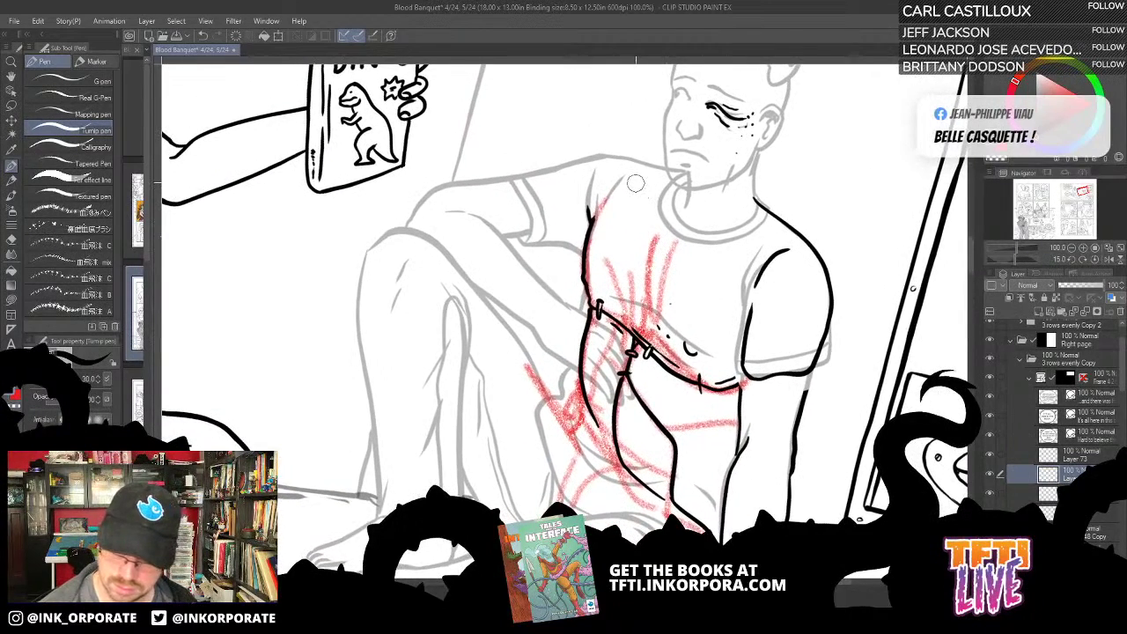
mouse_move(635, 183)
left_mouse_down()
mouse_move(666, 226)
mouse_move(706, 237)
mouse_move(696, 236)
mouse_move(775, 234)
left_mouse_up()
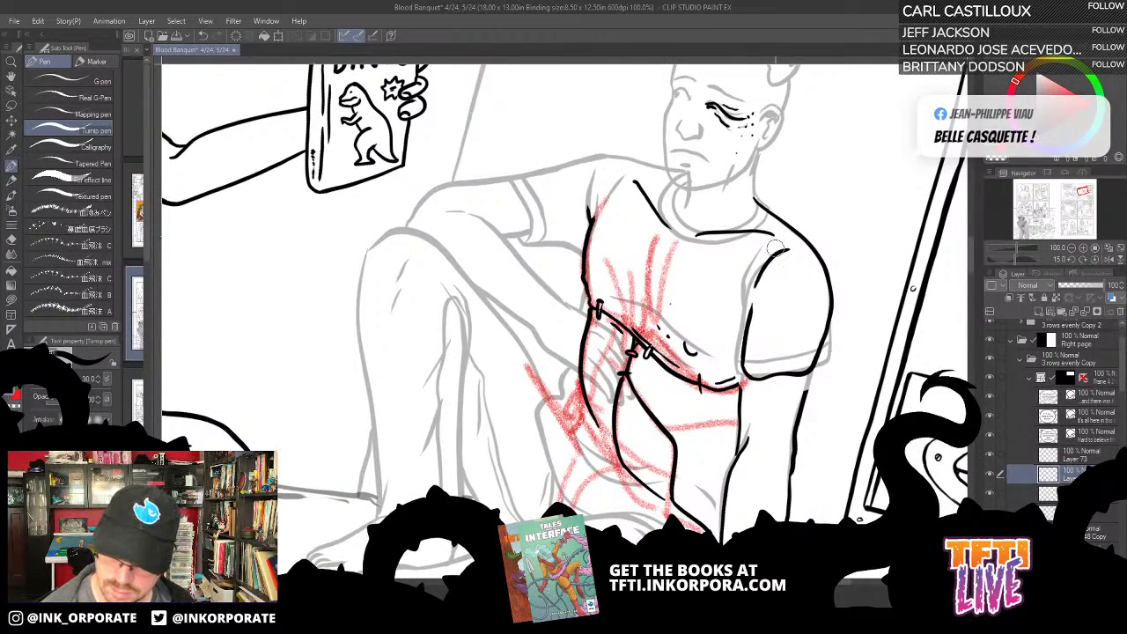
mouse_move(752, 305)
left_mouse_down()
mouse_move(775, 281)
mouse_move(773, 185)
left_mouse_up()
Step: Add a small ragged tear with short dashes and dots at the supporting arm's cut line below the sleeve
left_click_drag(770, 277, 714, 309)
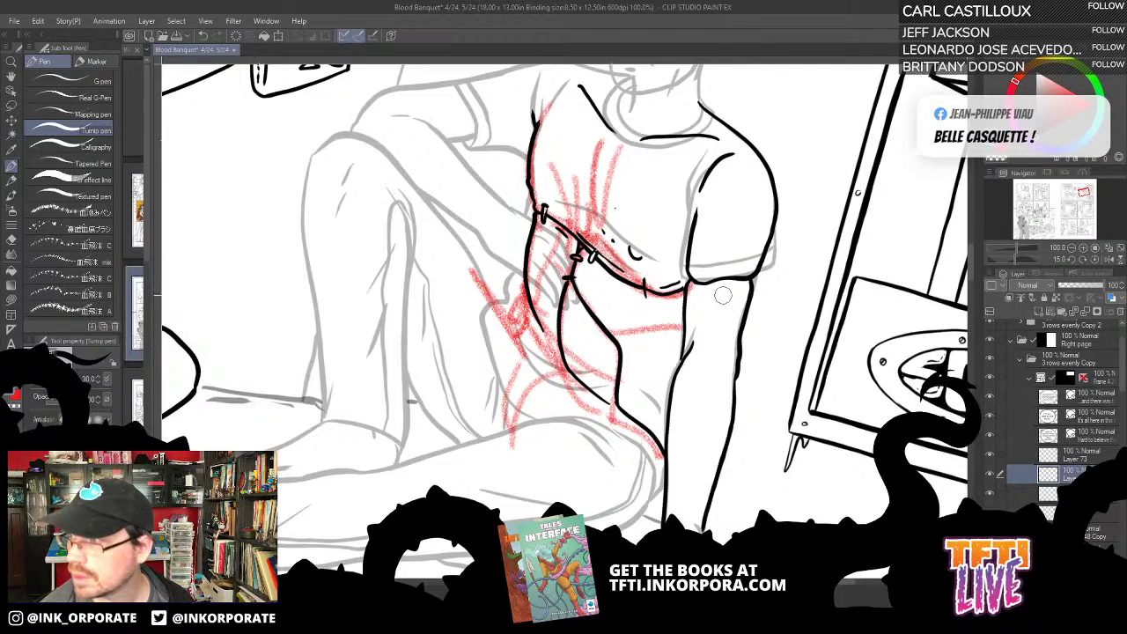
left_click_drag(730, 341, 706, 298)
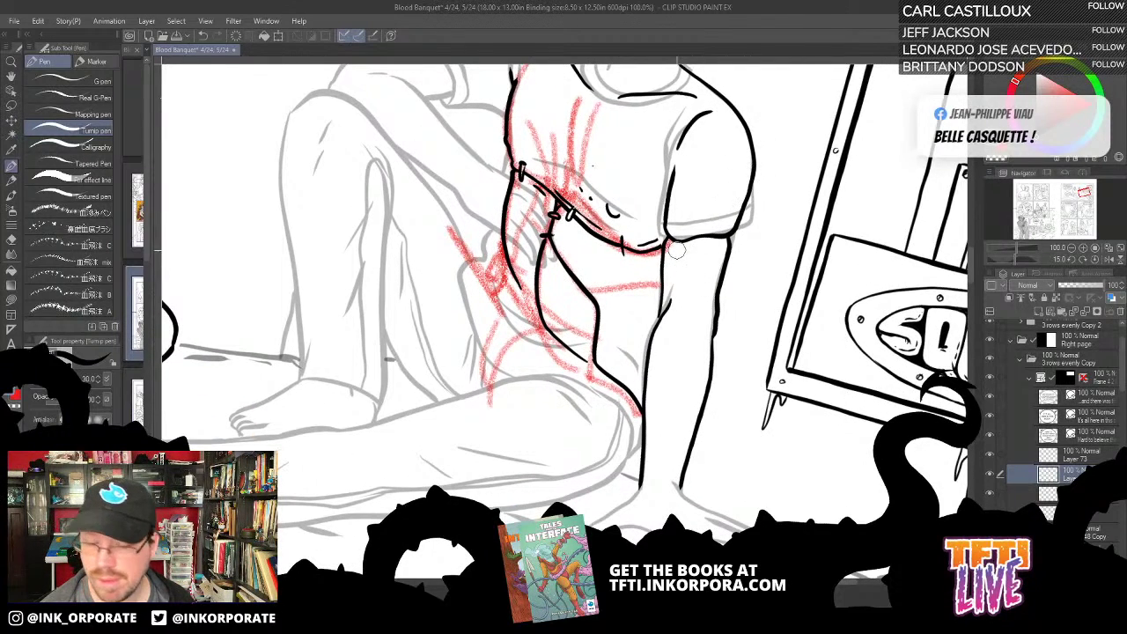
mouse_move(672, 250)
left_mouse_down()
mouse_move(710, 255)
mouse_move(696, 249)
left_mouse_up()
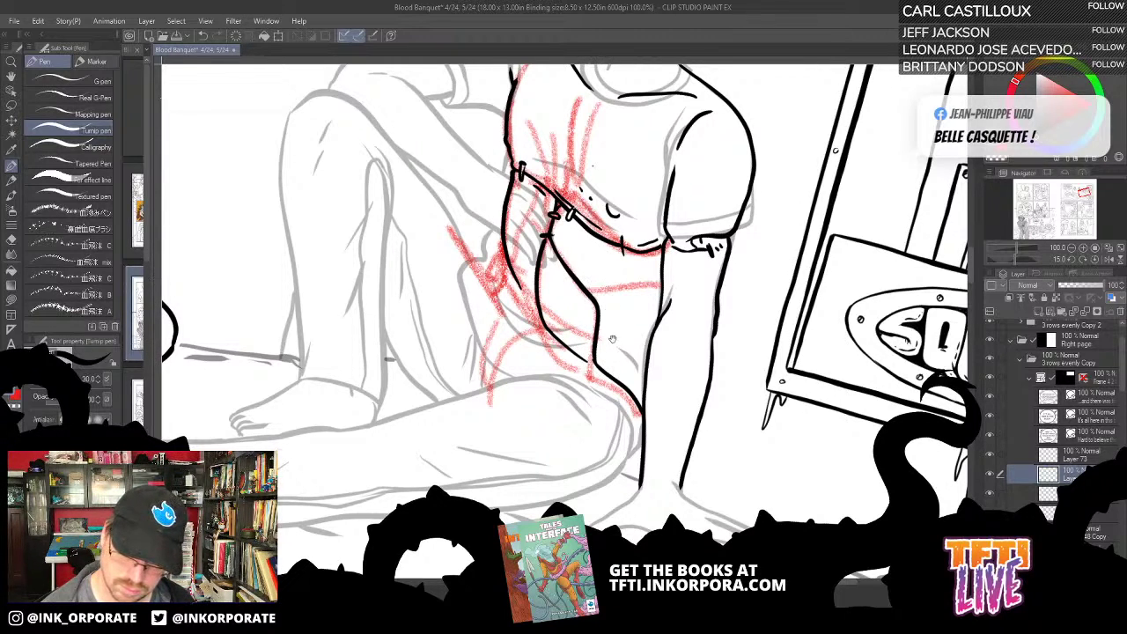
Step: Ink a short branching line at the lower end of the belly's far contour
left_click_drag(612, 338, 726, 365)
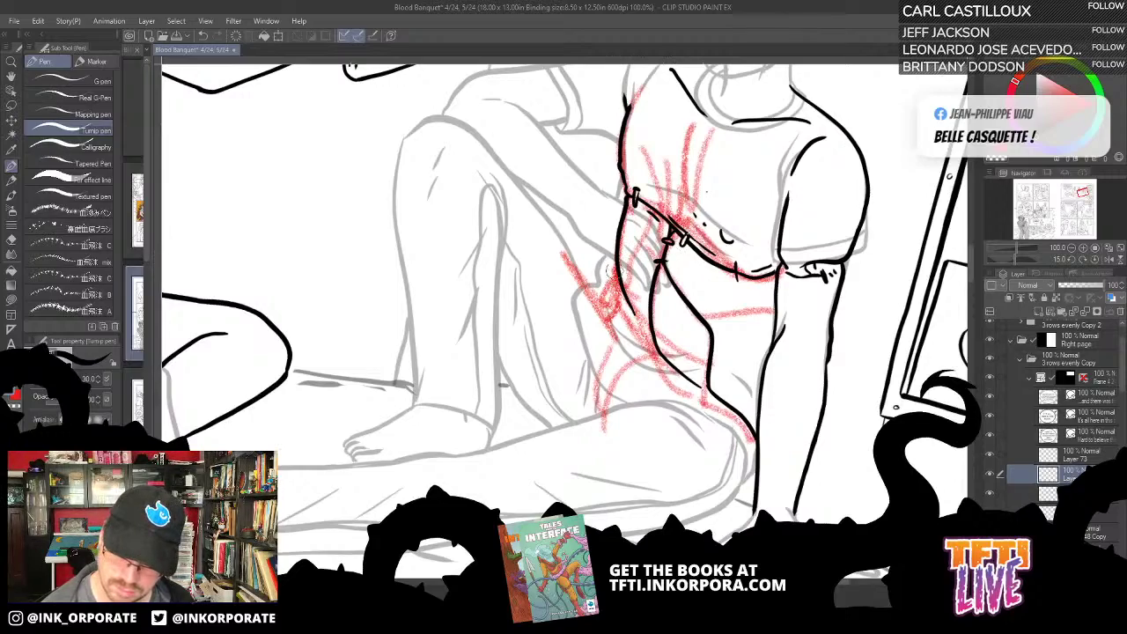
key("asciicircum")
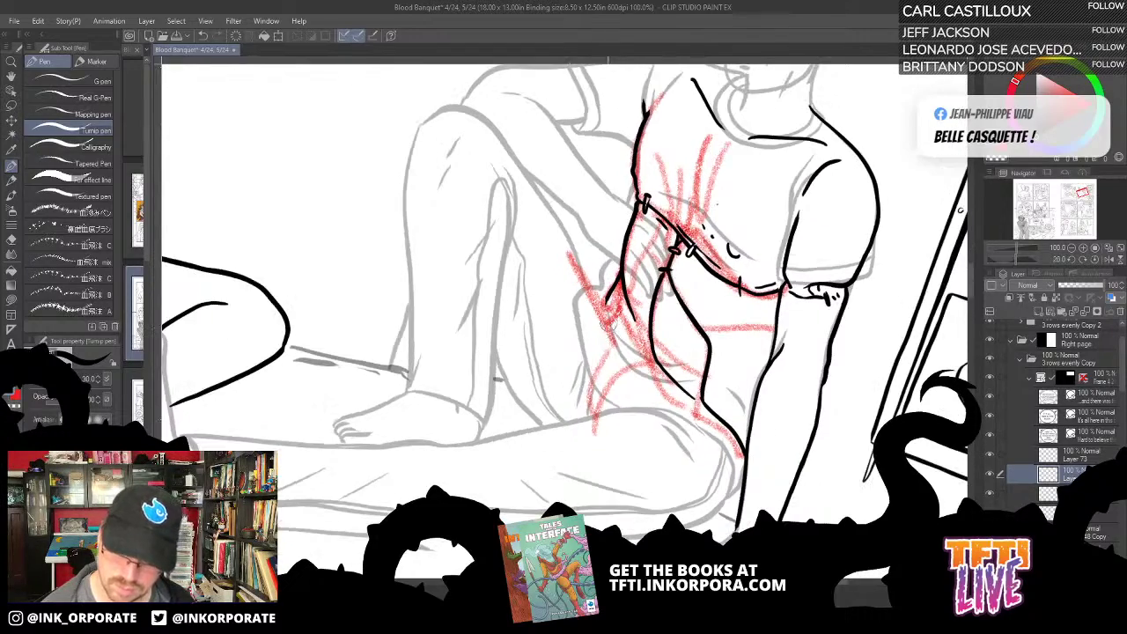
key("asciicircum")
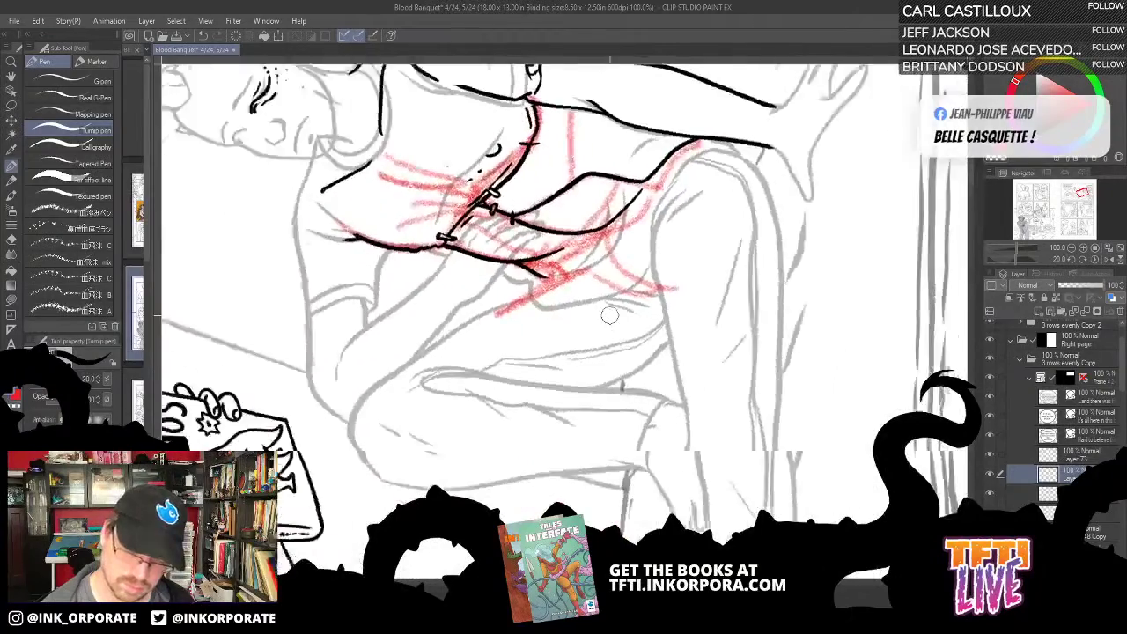
Step: Ink the thumb of the supporting hand on the floor and add its nail
mouse_move(750, 250)
left_mouse_down()
mouse_move(731, 278)
mouse_move(664, 217)
mouse_move(636, 85)
left_mouse_up()
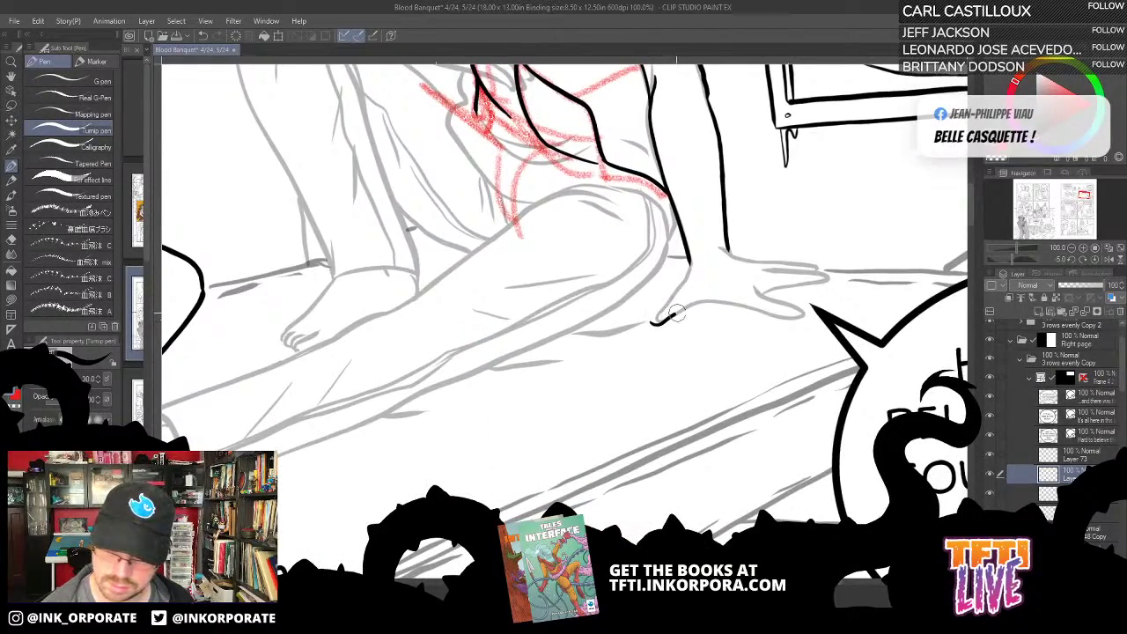
mouse_move(695, 303)
left_mouse_down()
mouse_move(705, 301)
mouse_move(672, 294)
mouse_move(696, 253)
left_mouse_up()
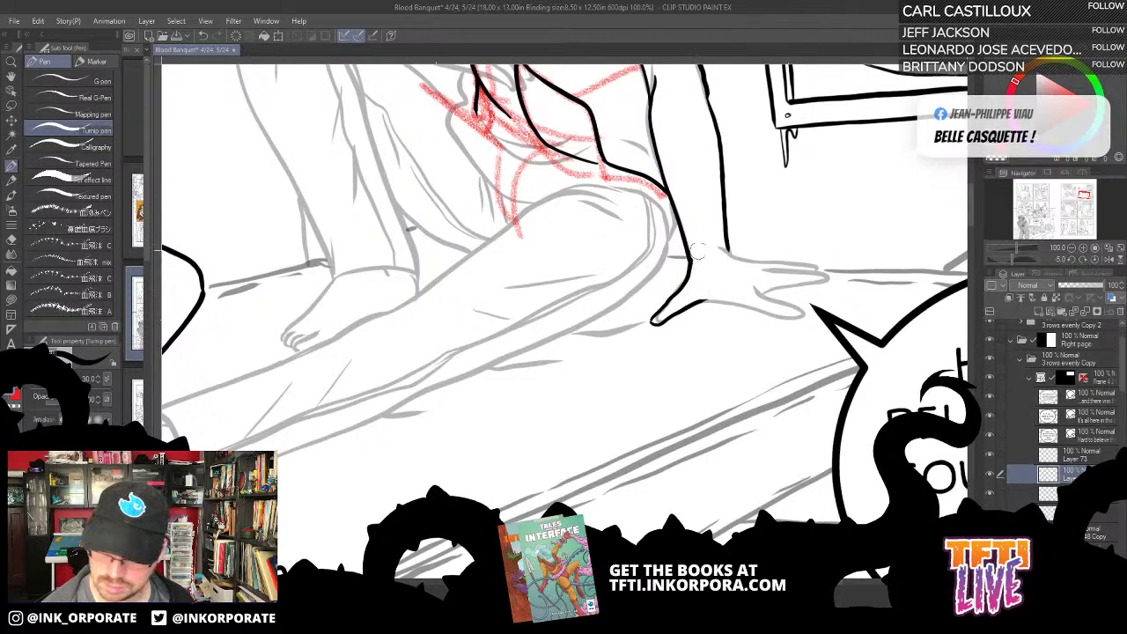
left_click_drag(654, 321, 658, 312)
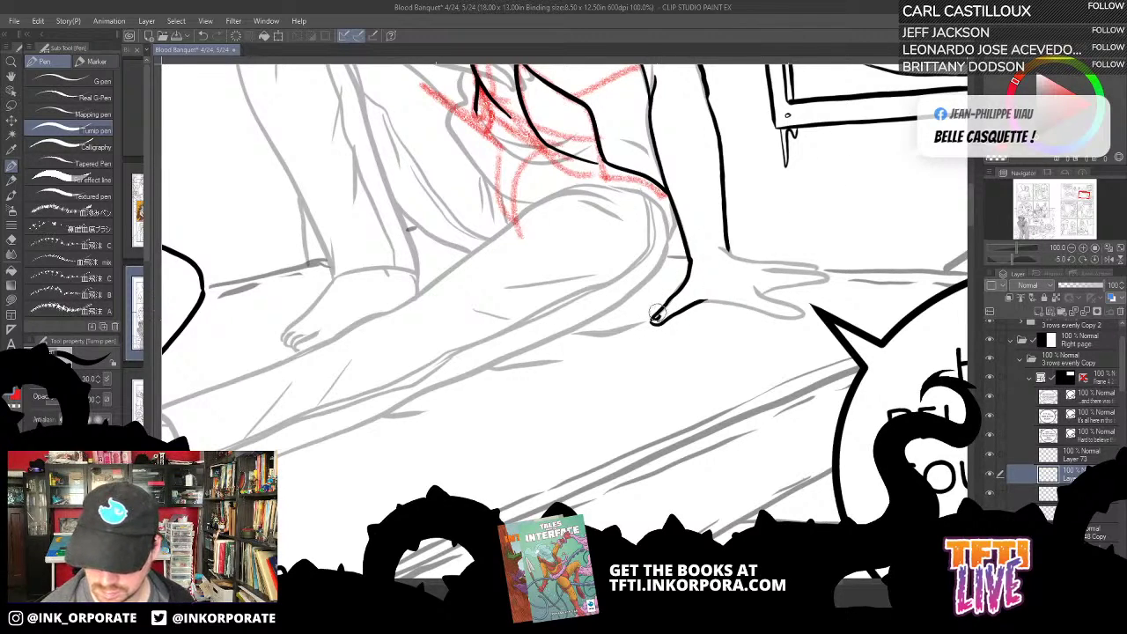
Step: Ink the remaining fingers of the supporting hand with their nails and close the outline up to the wrist
key("asciicircum")
key("asciicircum")
key("asciicircum")
key("asciicircum")
key("asciicircum")
key("asciicircum")
key("asciicircum")
key("asciicircum")
key("asciicircum")
key("asciicircum")
key("asciicircum")
key("asciicircum")
key("asciicircum")
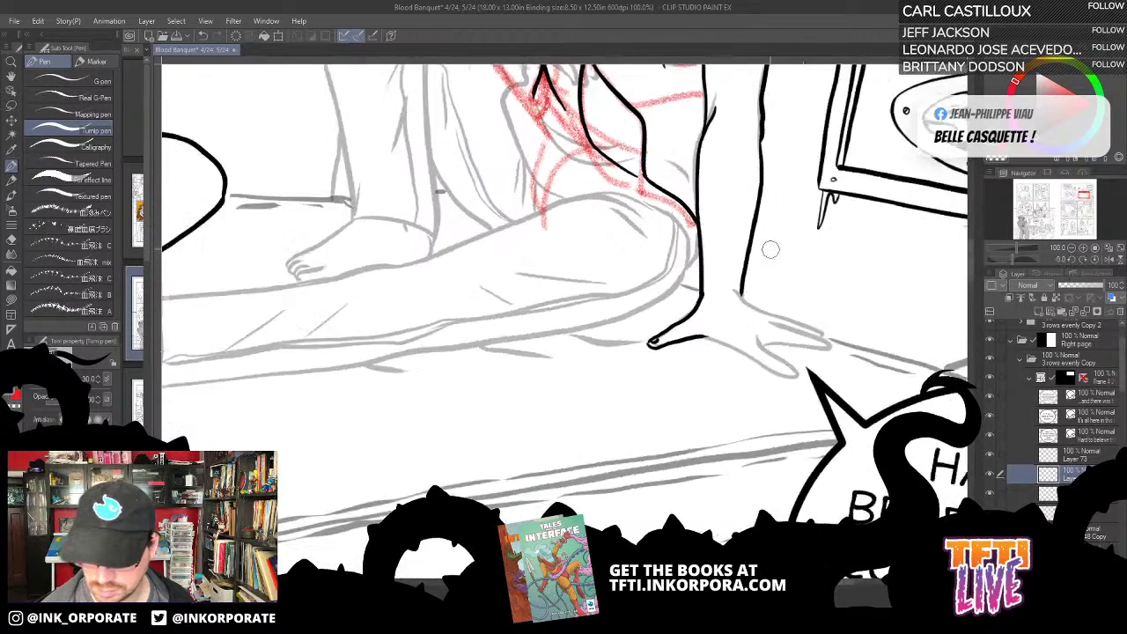
mouse_move(690, 450)
left_mouse_down()
mouse_move(653, 304)
mouse_move(608, 296)
mouse_move(640, 393)
mouse_move(638, 333)
mouse_move(678, 400)
mouse_move(640, 344)
left_mouse_up()
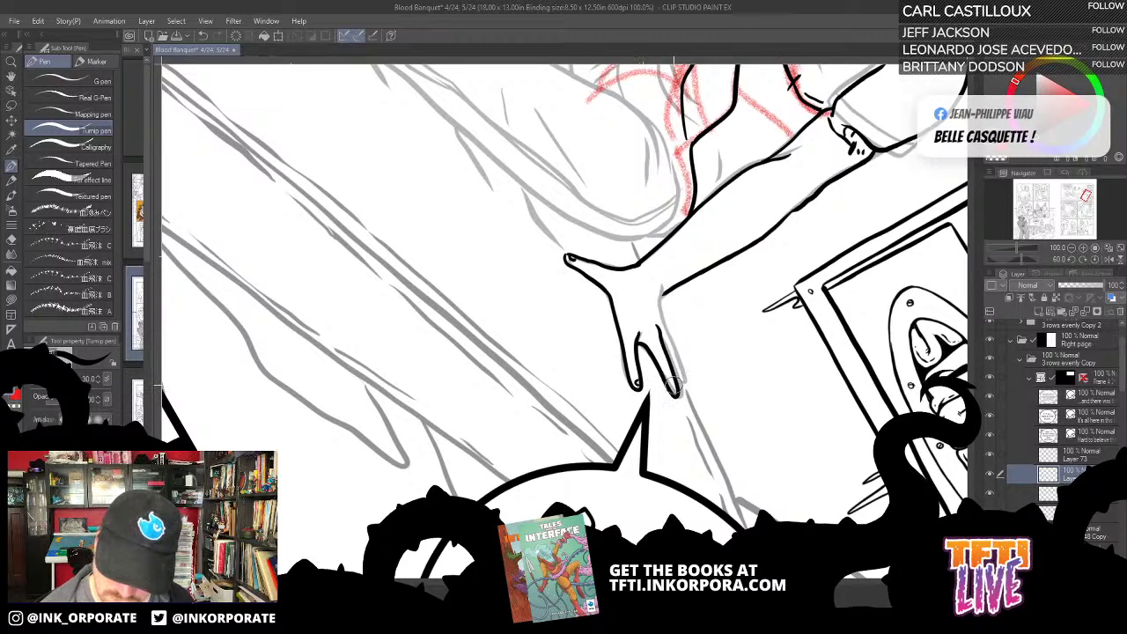
left_click_drag(682, 393, 661, 308)
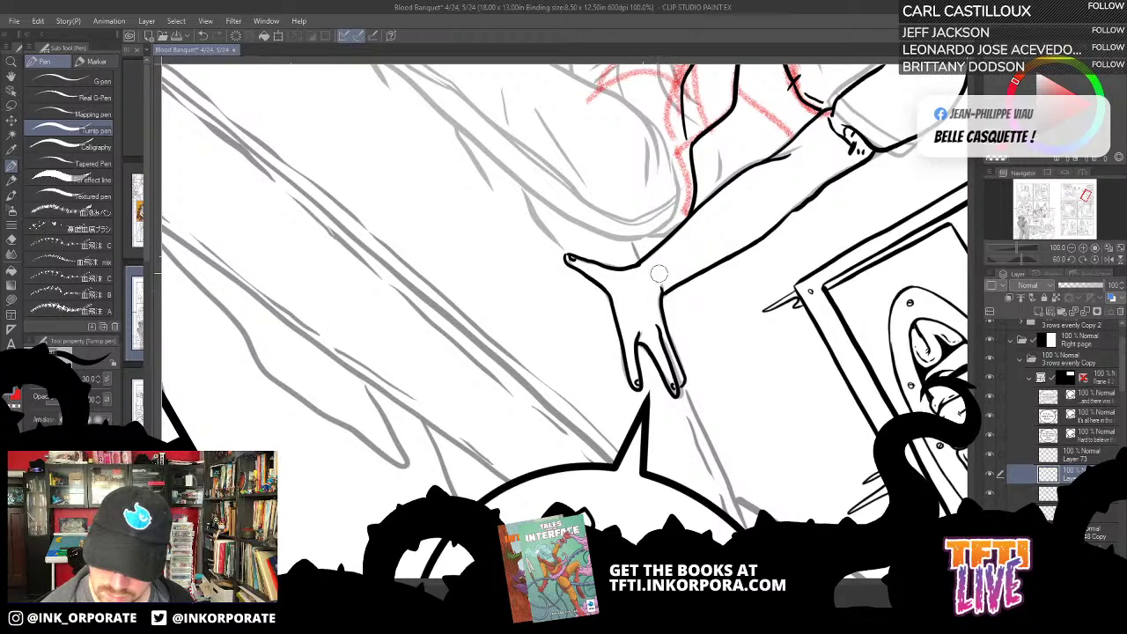
mouse_move(629, 303)
left_mouse_down()
mouse_move(635, 341)
mouse_move(638, 314)
left_mouse_up()
Step: Examine the man's inked figure within the whole panel and compare it with the sketch by briefly hiding the ink layer
left_click_drag(697, 290, 670, 408)
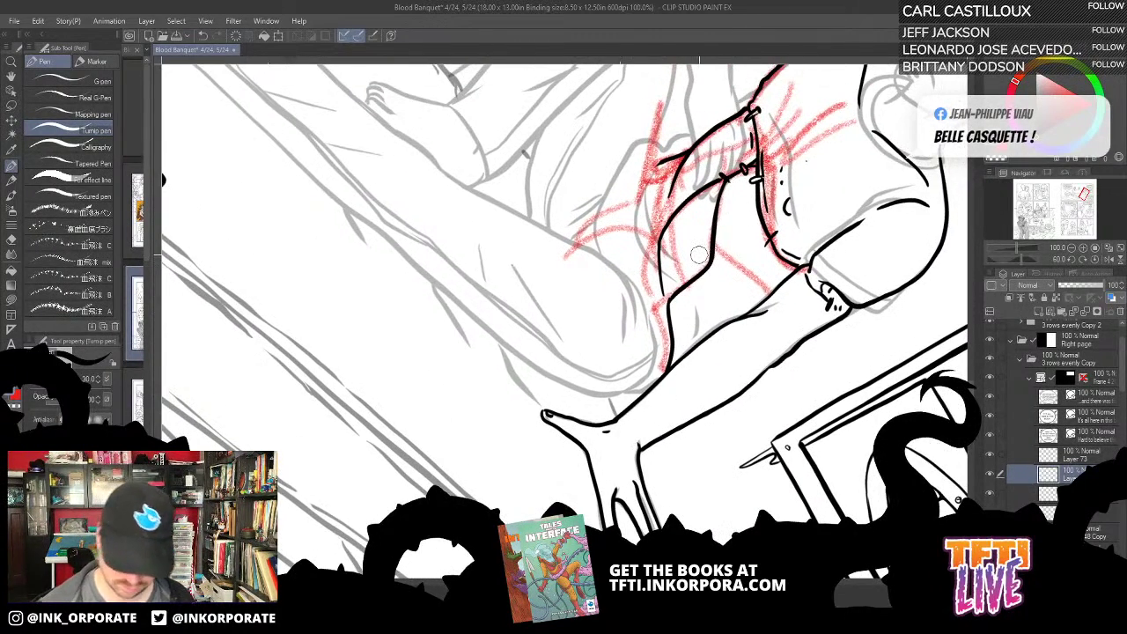
key("minus")
key("minus")
key("minus")
key("minus")
key("minus")
key("minus")
key("minus")
key("minus")
key("minus")
key("minus")
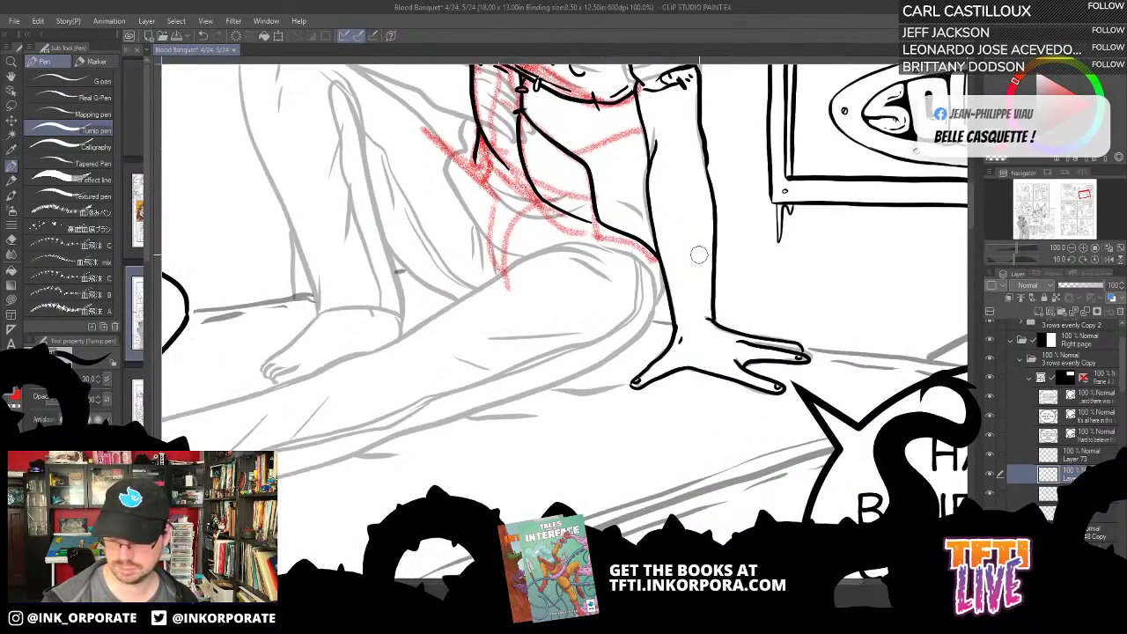
scroll(699, 260, "down", 1)
scroll(698, 254, "up", 3)
scroll(699, 255, "left", 3)
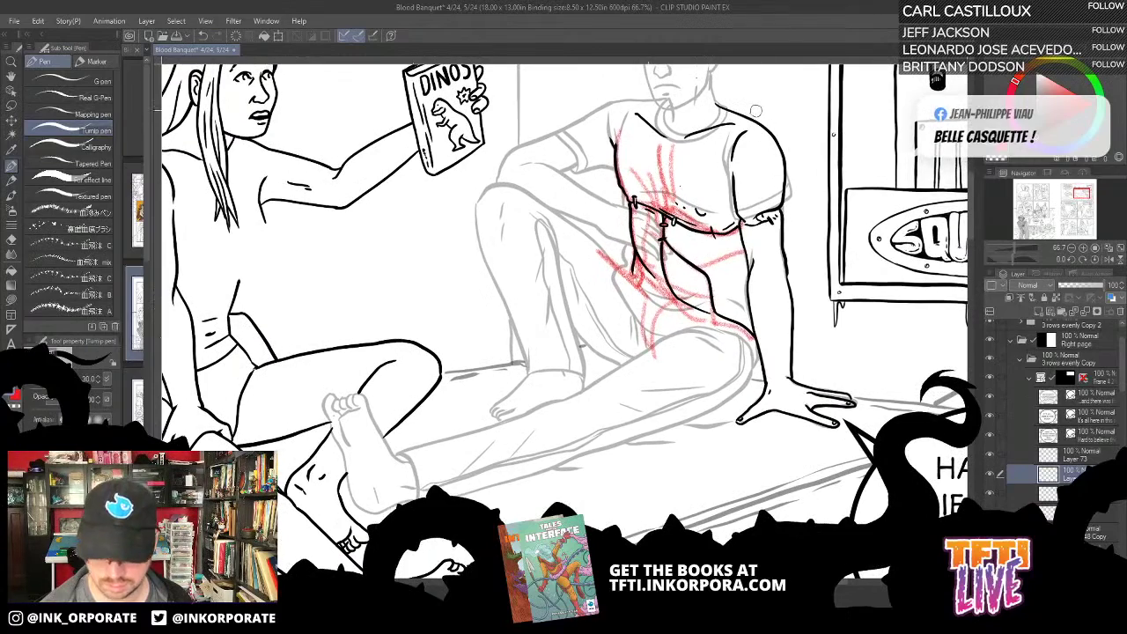
key("asciicircum")
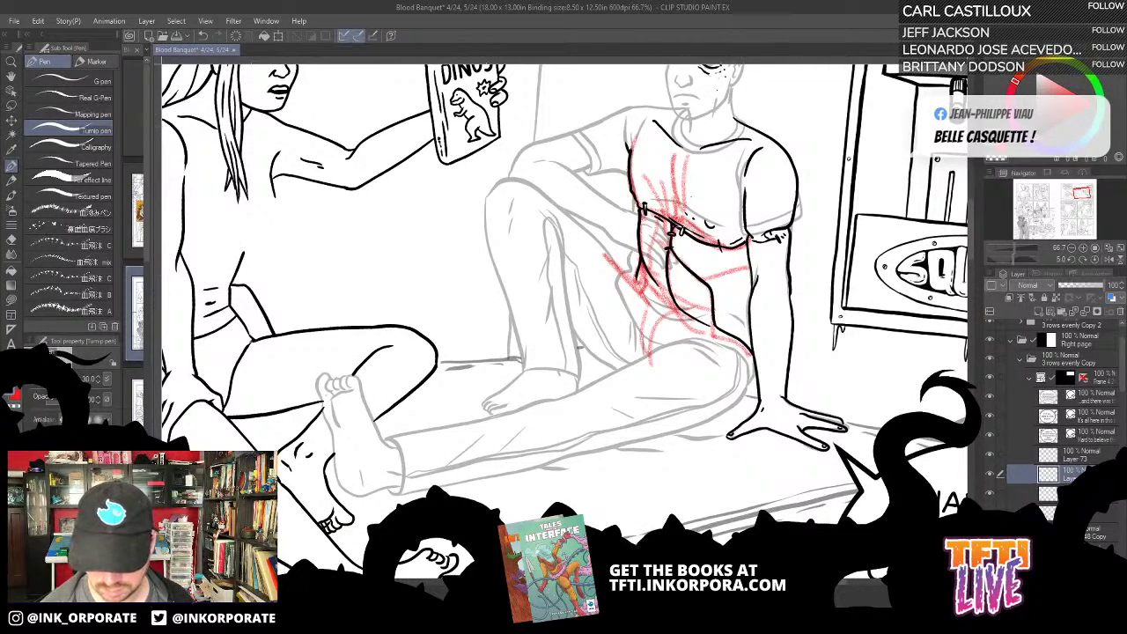
left_click_drag(661, 334, 657, 416)
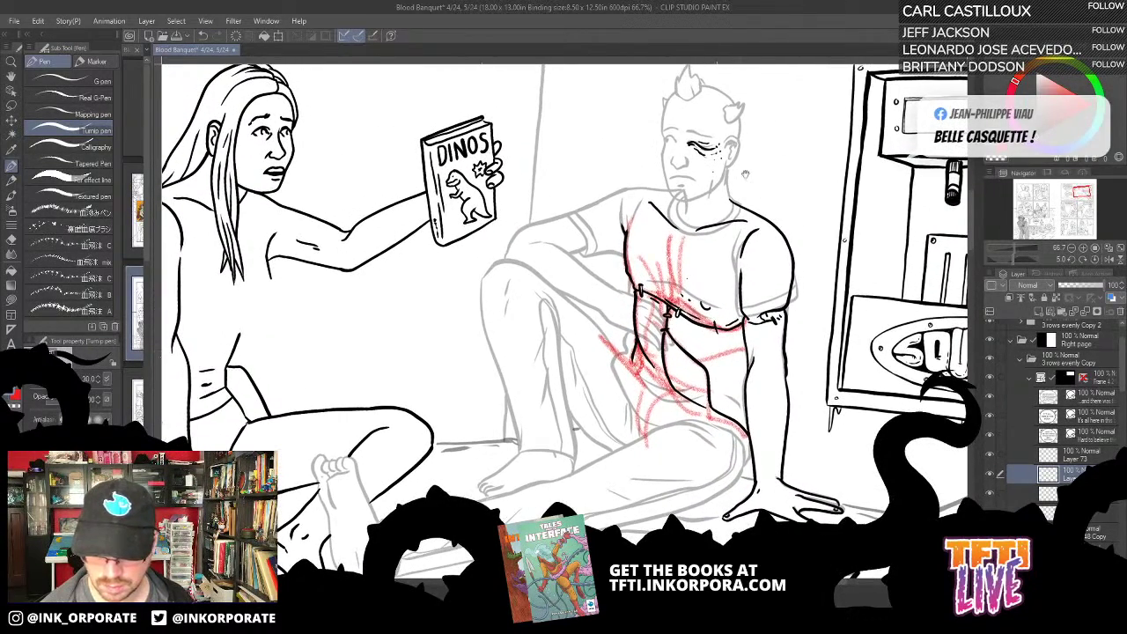
left_click_drag(745, 175, 709, 235)
scroll(710, 239, "up", 1)
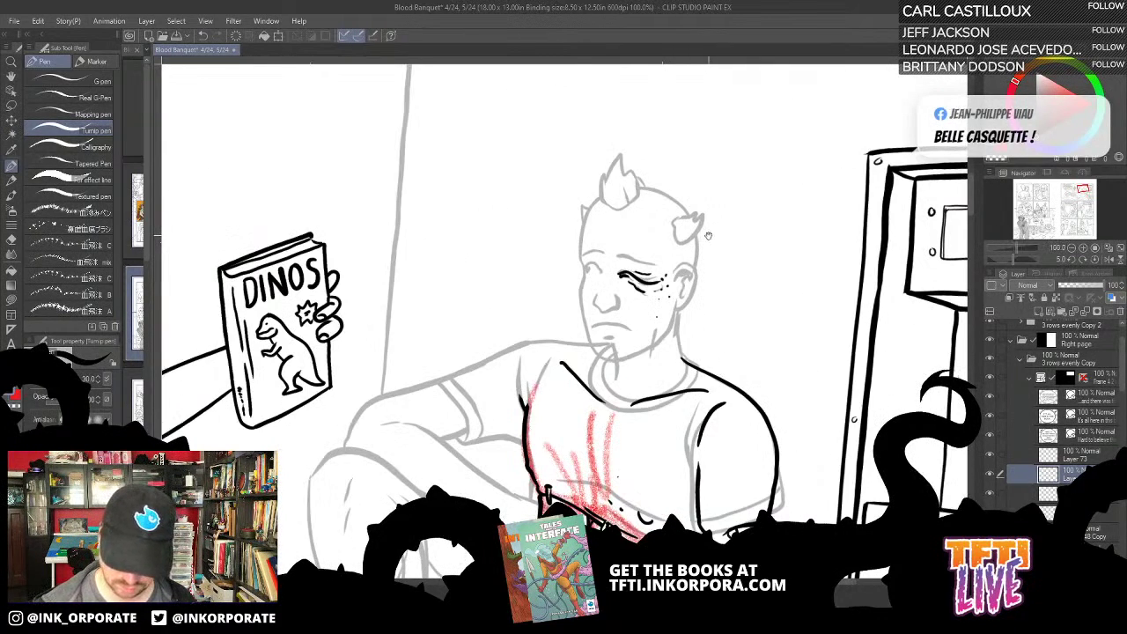
left_click_drag(696, 488, 728, 249)
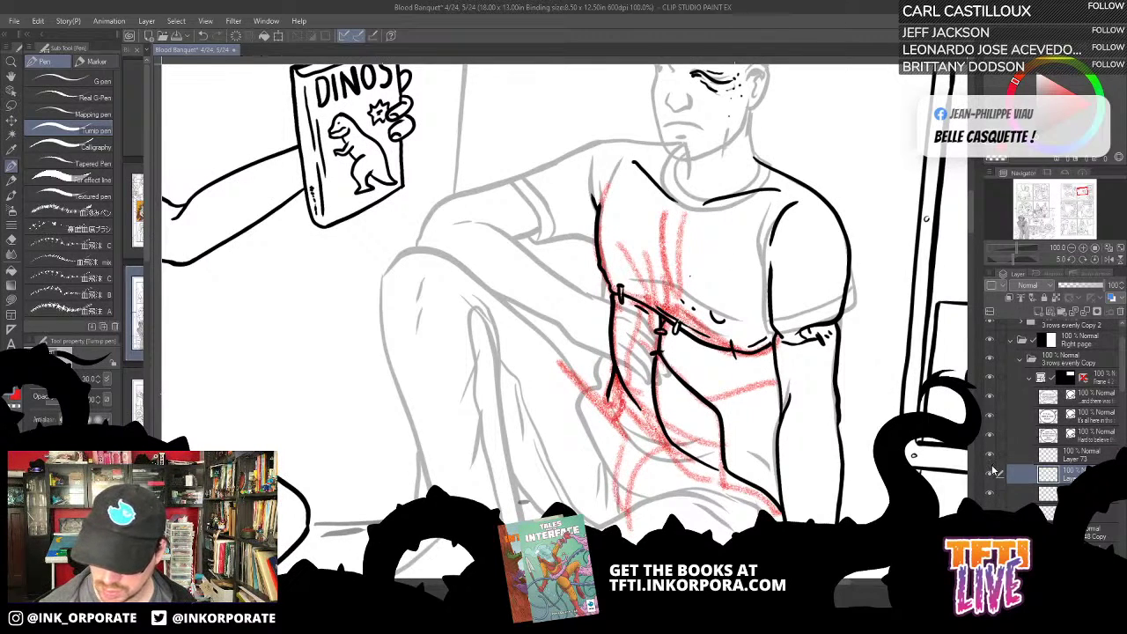
left_click(990, 475)
left_click(991, 475)
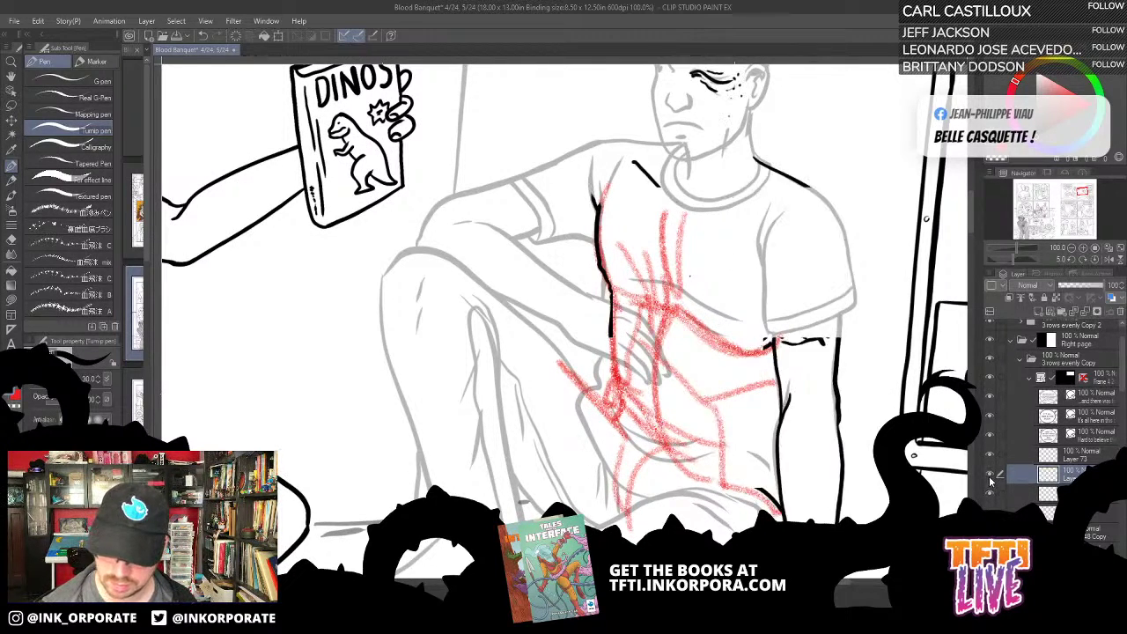
Step: Ink the curved groin line from the lower abdomen down to the near thigh
left_click_drag(685, 499, 683, 421)
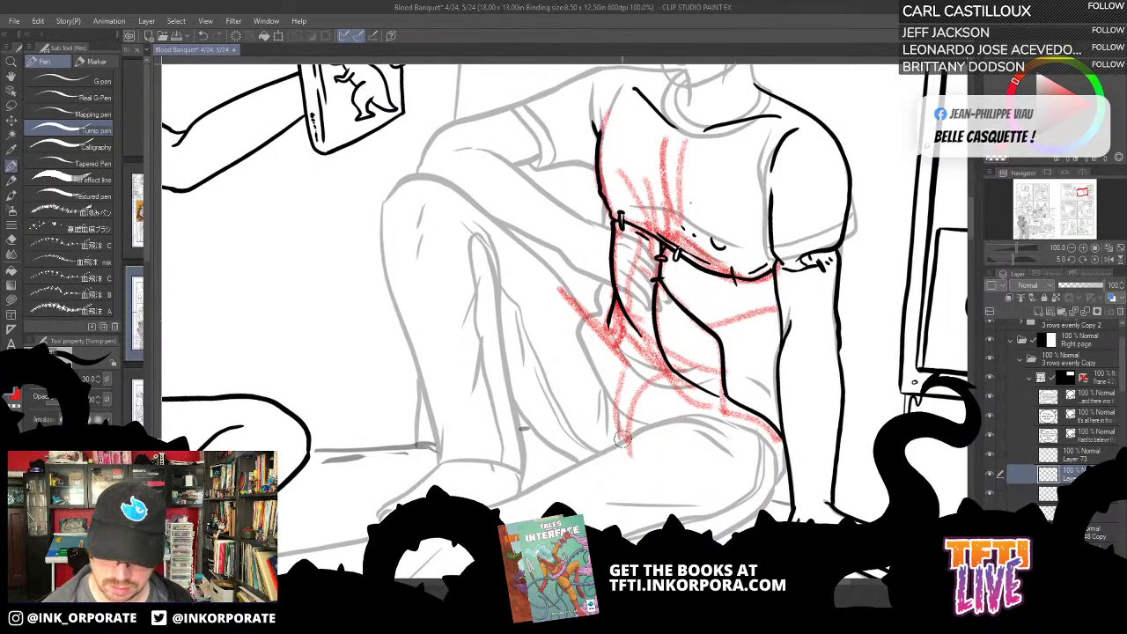
left_click_drag(621, 443, 615, 315)
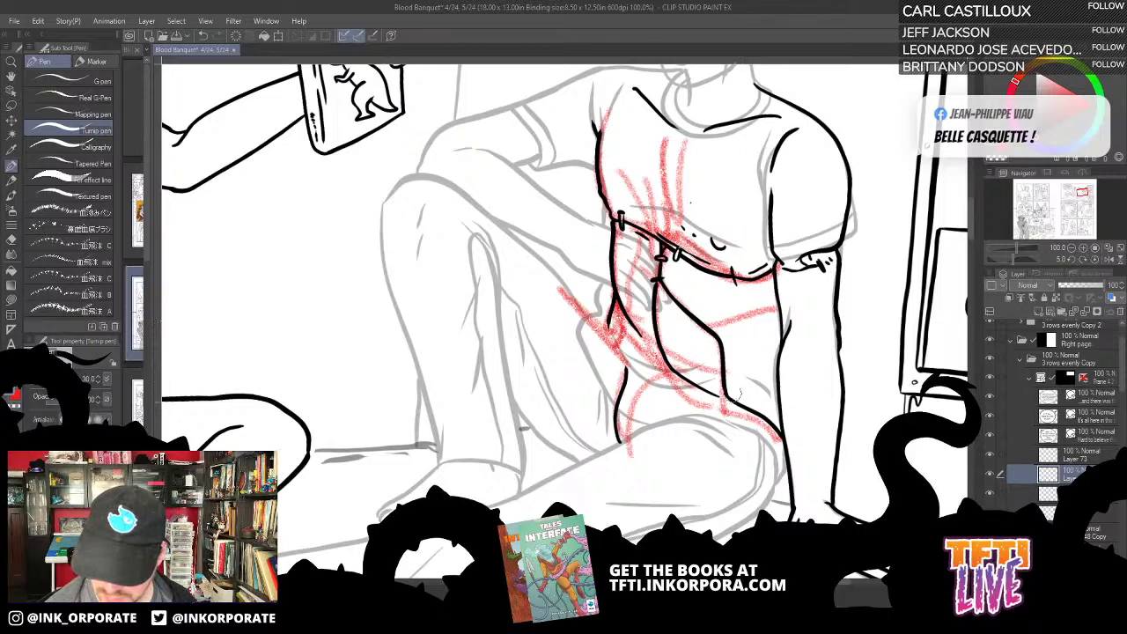
key("asciicircum")
key("asciicircum")
key("asciicircum")
key("asciicircum")
key("asciicircum")
key("asciicircum")
key("asciicircum")
key("asciicircum")
key("asciicircum")
key("asciicircum")
key("asciicircum")
key("asciicircum")
left_click_drag(593, 448, 648, 349)
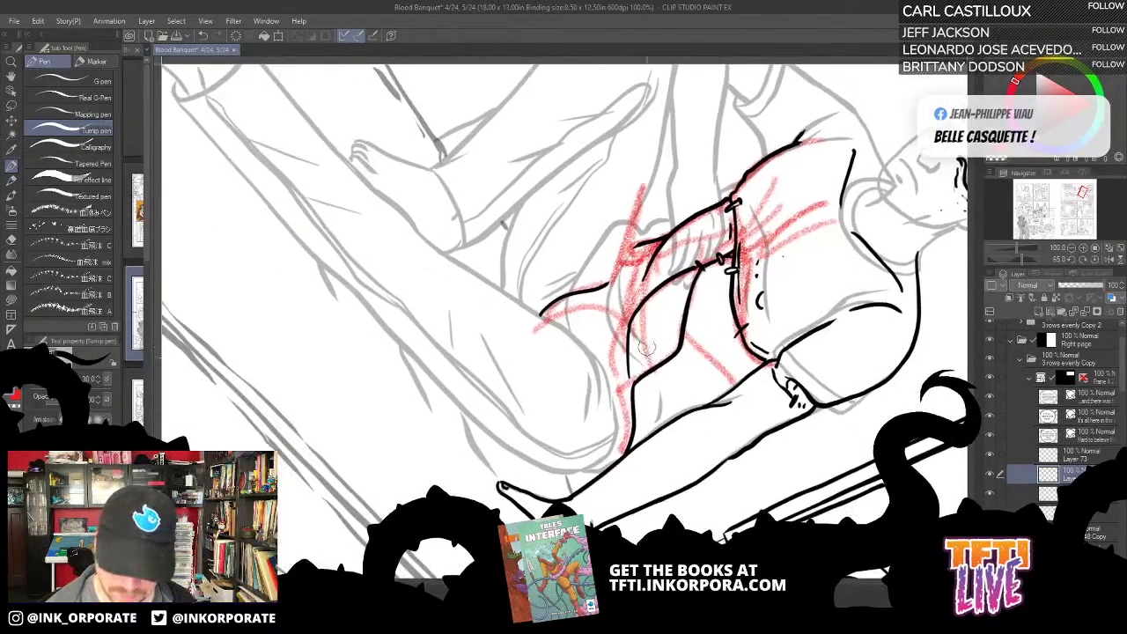
Step: Ink the far edge of the groin from the extended near thigh up to the lower abdomen's outline
mouse_move(534, 311)
left_mouse_down()
mouse_move(569, 288)
mouse_move(615, 282)
left_mouse_up()
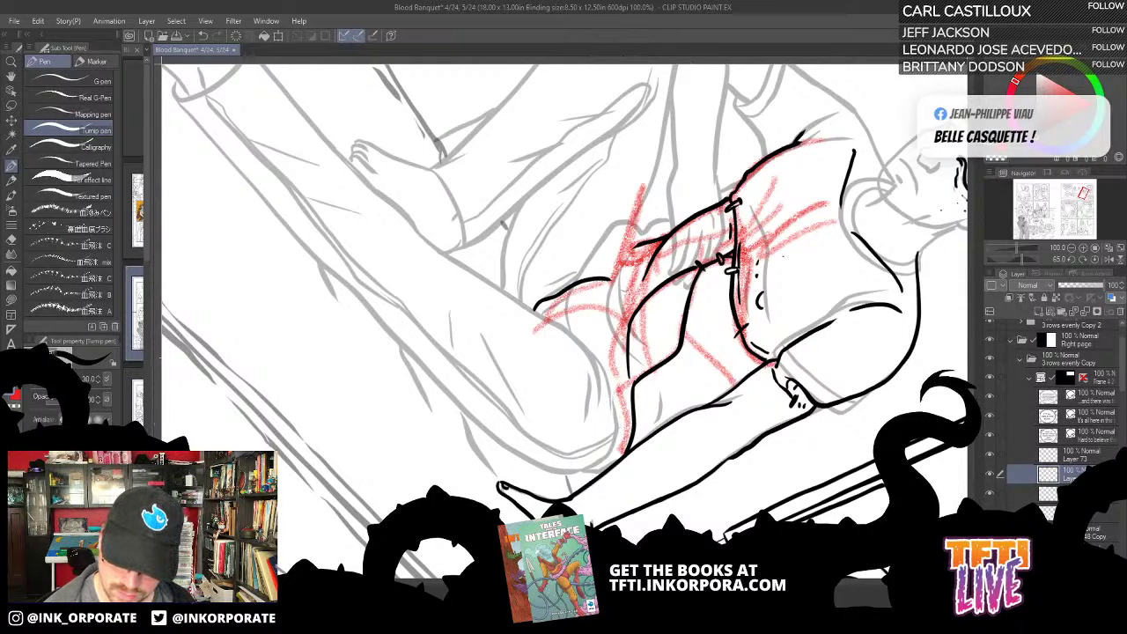
key("ctrl+z")
mouse_move(537, 310)
left_mouse_down()
mouse_move(652, 217)
mouse_move(590, 278)
mouse_move(521, 317)
mouse_move(662, 221)
left_mouse_up()
key("ctrl+z")
key("ctrl+z")
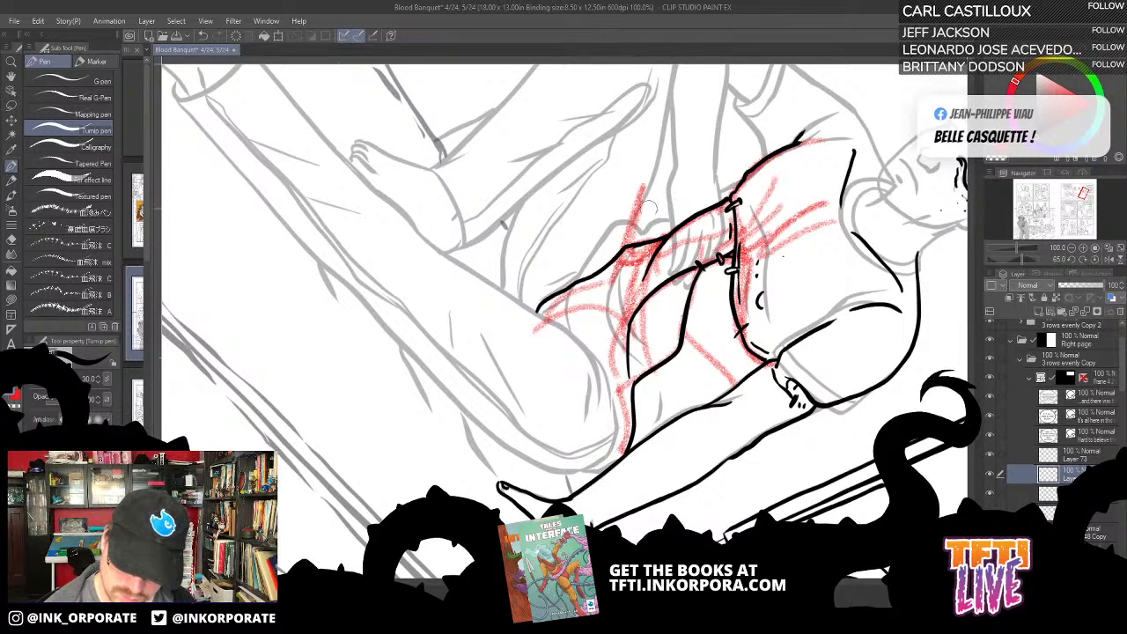
Step: Ink the rounded top of the near thigh and continue its inner edge down the extended leg to the far foot
mouse_move(549, 323)
left_mouse_down()
mouse_move(595, 366)
mouse_move(607, 414)
mouse_move(587, 449)
mouse_move(542, 466)
left_mouse_up()
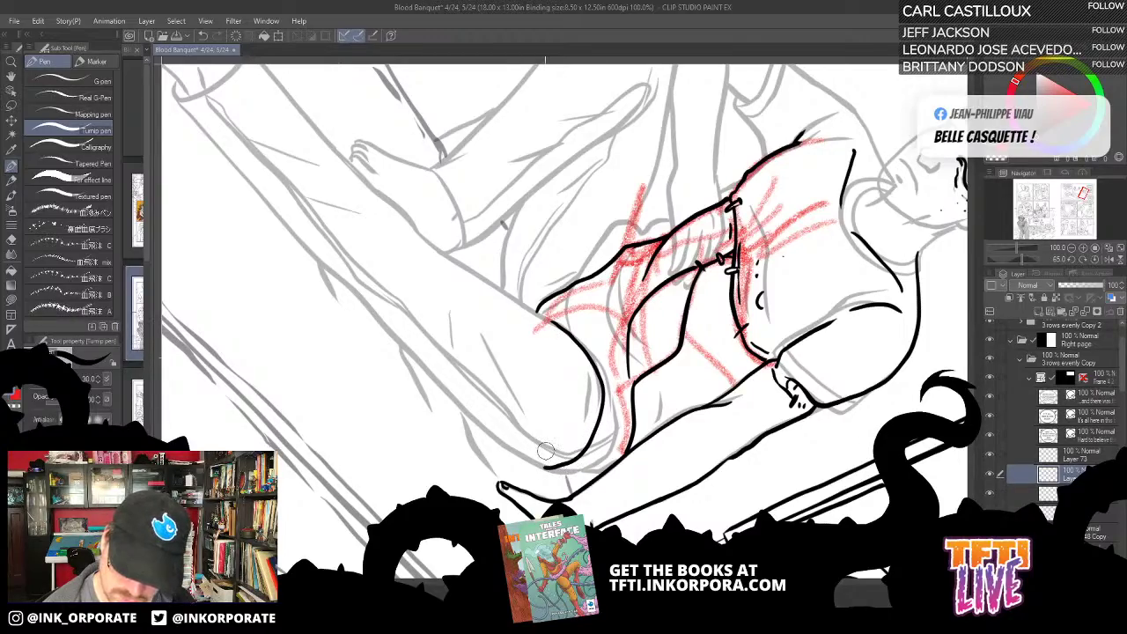
key("^")
key("^")
key("^")
key("^")
key("^")
key("^")
key("^")
key("^")
key("^")
key("^")
key("^")
key("^")
key("^")
key("^")
key("^")
key("^")
key("^")
key("^")
key("^")
key("^")
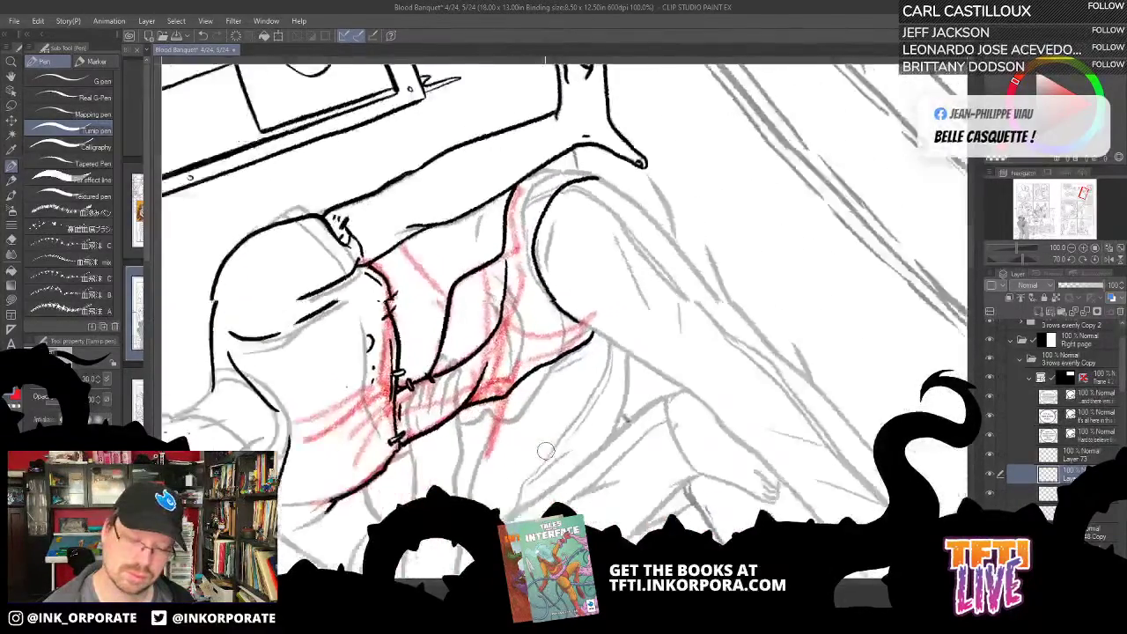
key("asciicircum")
mouse_move(713, 340)
left_mouse_down()
mouse_move(716, 284)
mouse_move(804, 197)
left_mouse_up()
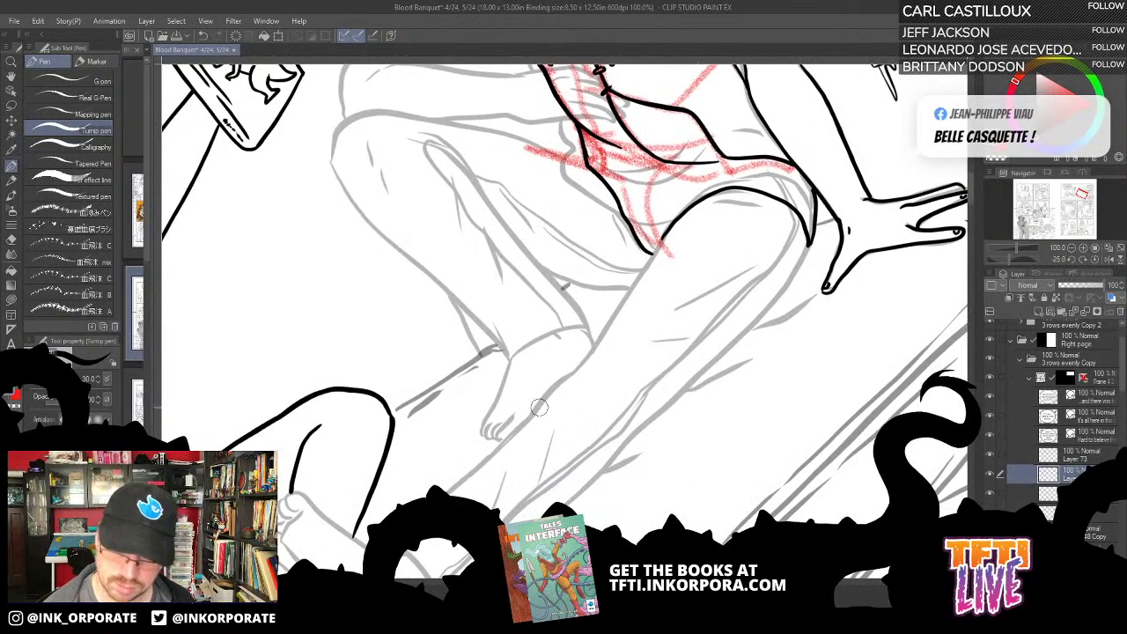
mouse_move(540, 411)
left_mouse_down()
mouse_move(599, 341)
mouse_move(666, 230)
left_mouse_up()
Step: Complete the curved line across the lower abdomen, joining it to the inked outlines on both sides of the groin
left_click_drag(778, 183, 726, 307)
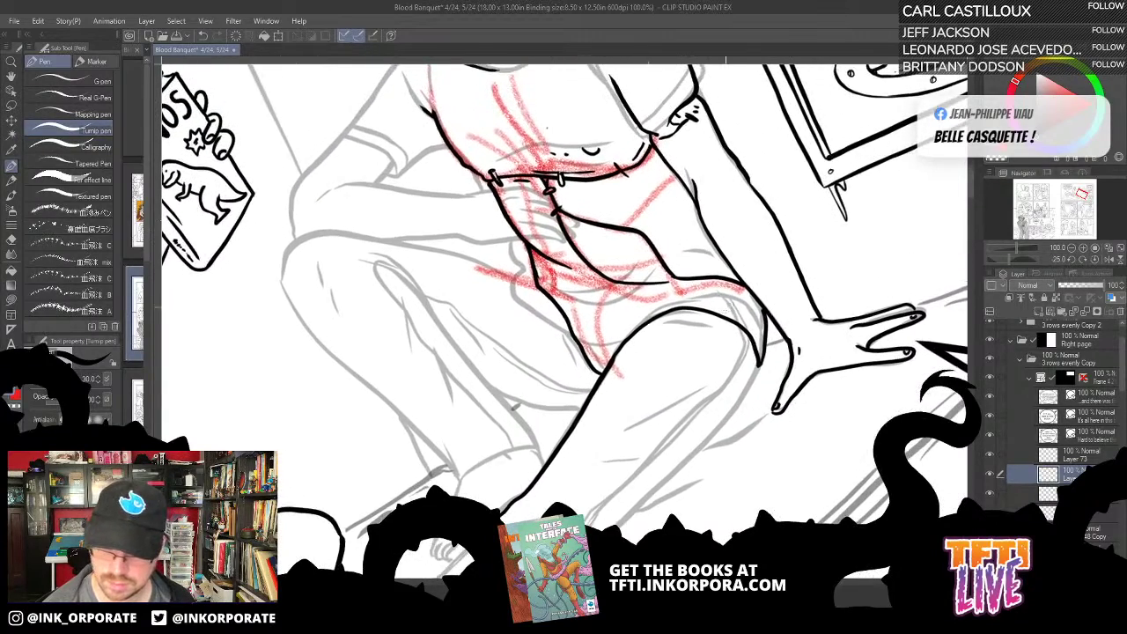
key("^")
key("^")
key("^")
key("^")
key("^")
key("^")
key("^")
key("^")
key("^")
key("^")
key("^")
key("^")
key("^")
key("^")
key("^")
key("^")
key("^")
key("^")
key("^")
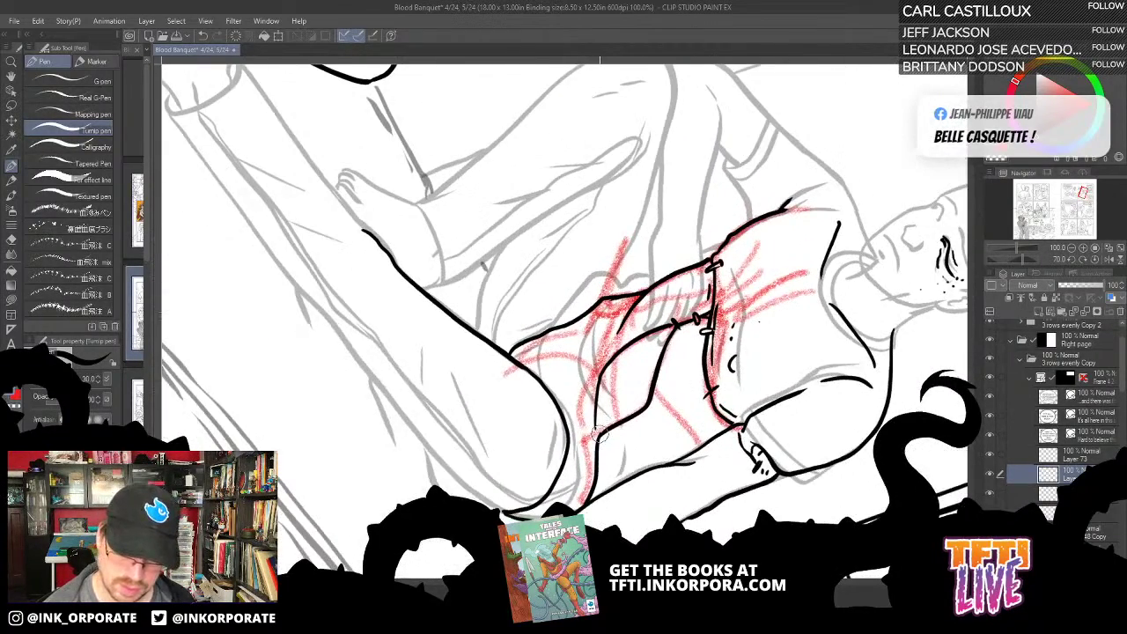
mouse_move(599, 443)
left_mouse_down()
mouse_move(607, 318)
mouse_move(629, 290)
left_mouse_up()
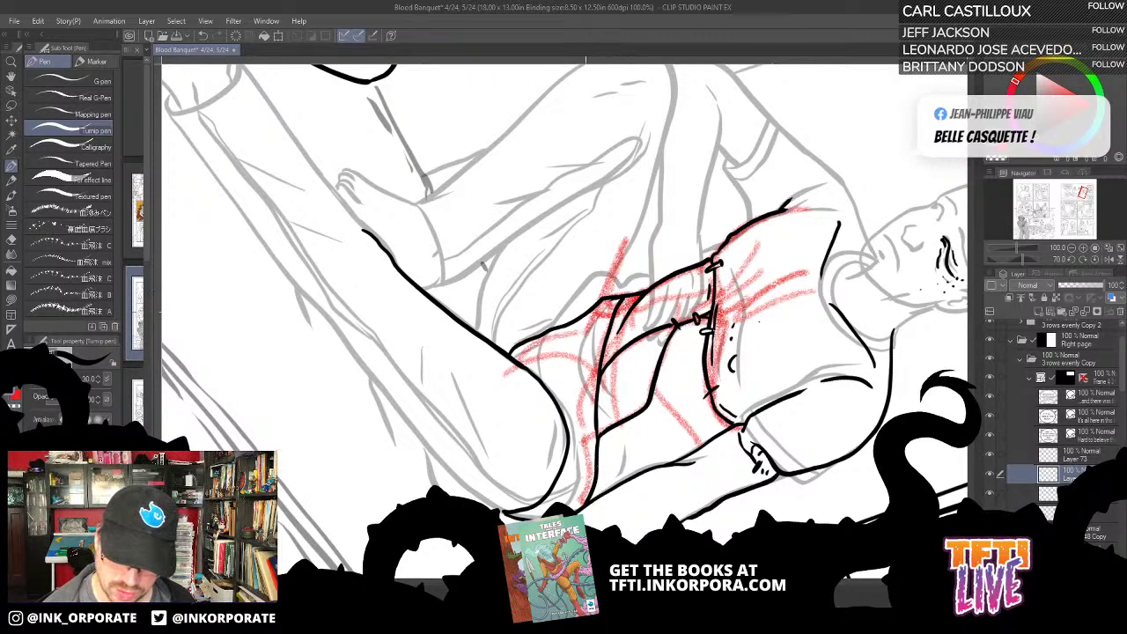
Step: Ink the inner edge of the extended leg's shin from beside the far foot down to the ankle cuff
left_click_drag(604, 379, 742, 195)
key("asciicircum")
key("asciicircum")
key("asciicircum")
key("asciicircum")
left_click_drag(657, 362, 648, 218)
left_click_drag(566, 400, 692, 243)
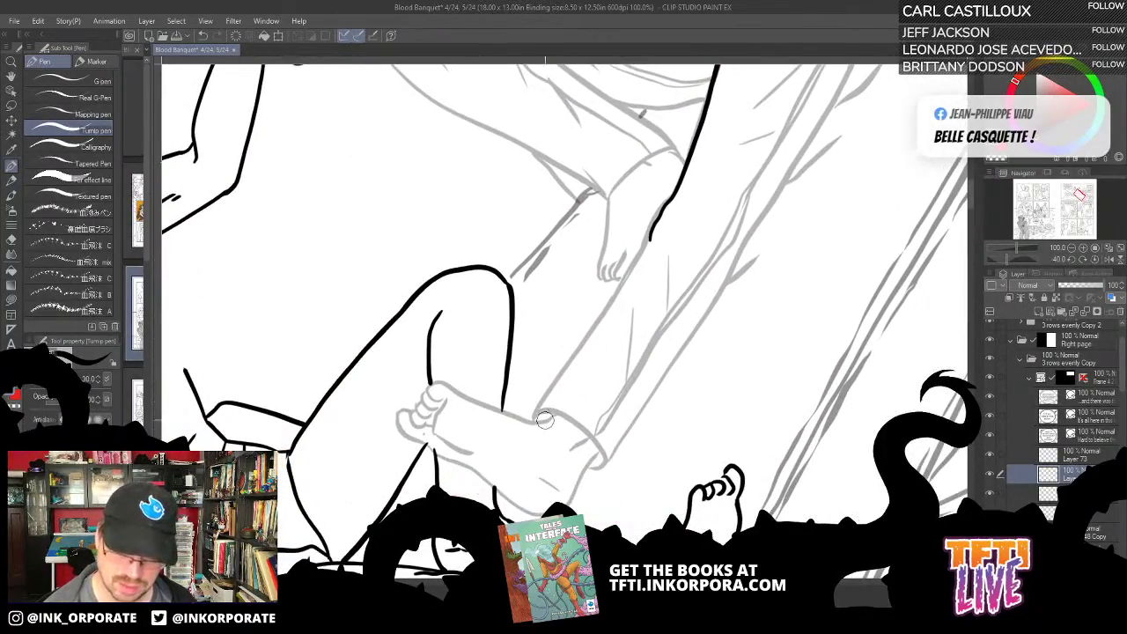
left_click_drag(544, 421, 652, 240)
key("asciicircum")
key("asciicircum")
key("asciicircum")
key("asciicircum")
key("asciicircum")
key("asciicircum")
key("asciicircum")
key("asciicircum")
key("asciicircum")
key("asciicircum")
key("asciicircum")
key("asciicircum")
key("asciicircum")
key("asciicircum")
key("asciicircum")
key("asciicircum")
key("asciicircum")
key("asciicircum")
key("asciicircum")
key("asciicircum")
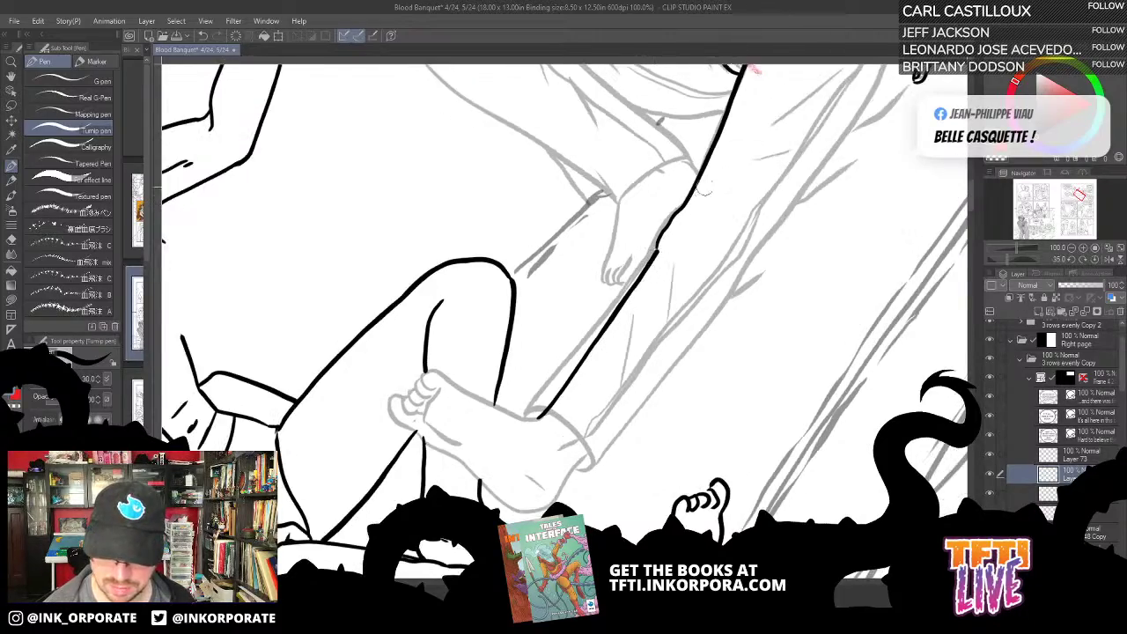
key("asciicircum")
key("asciicircum")
key("asciicircum")
key("asciicircum")
key("asciicircum")
key("asciicircum")
key("asciicircum")
key("asciicircum")
key("asciicircum")
key("asciicircum")
key("asciicircum")
key("asciicircum")
key("asciicircum")
key("asciicircum")
key("asciicircum")
key("asciicircum")
key("asciicircum")
key("asciicircum")
key("asciicircum")
key("asciicircum")
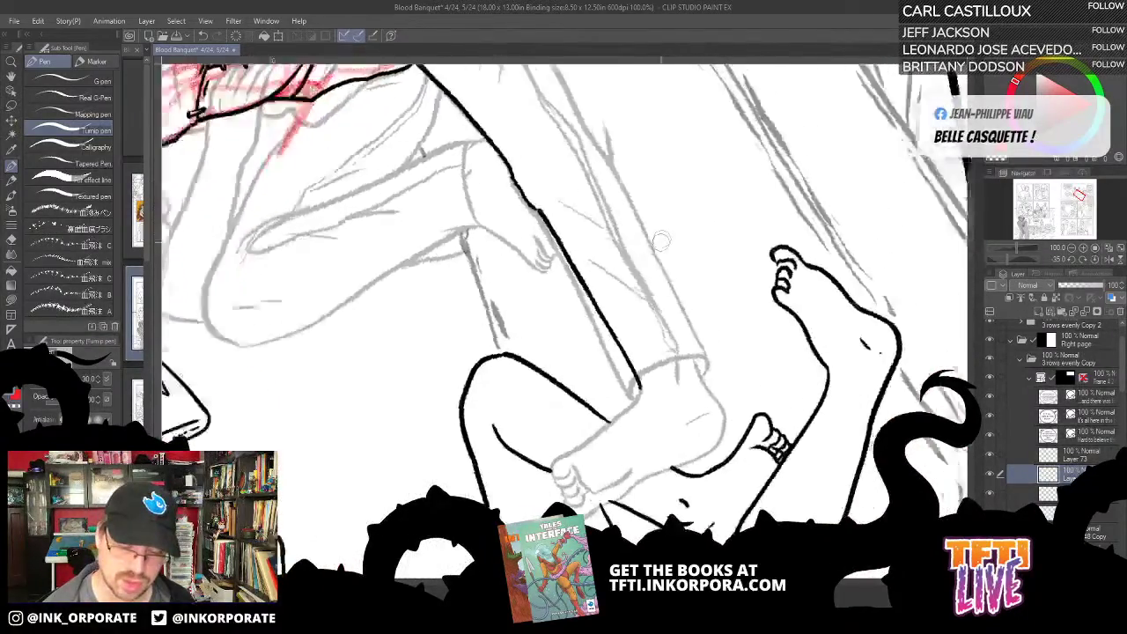
key("ctrl+z")
left_click_drag(722, 222, 763, 187)
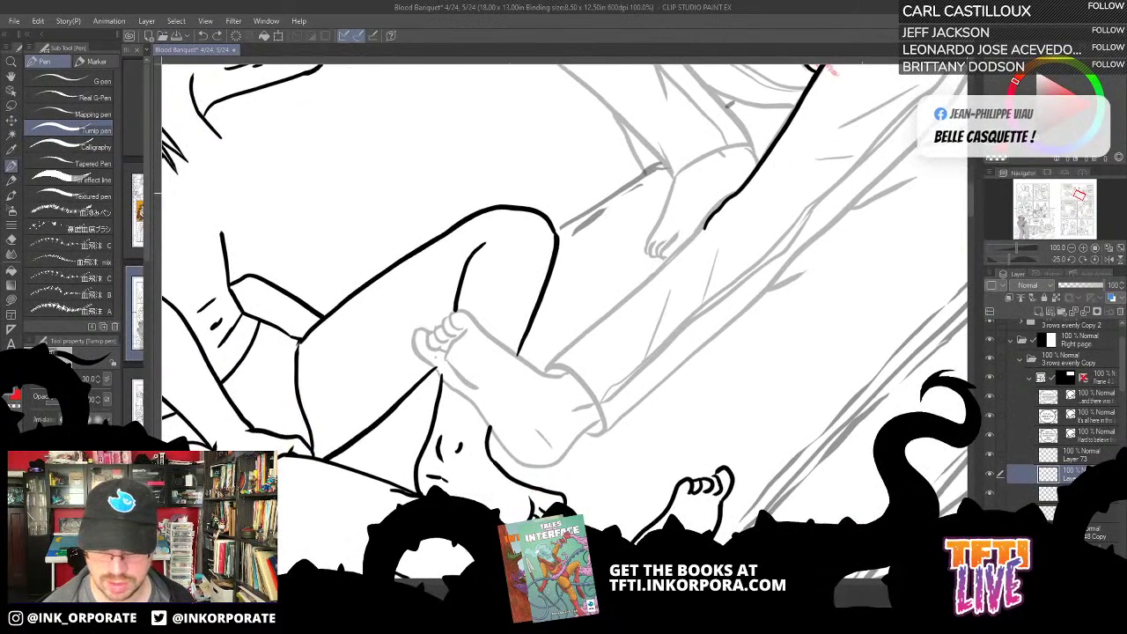
left_click_drag(561, 375, 736, 185)
Step: Ink the outer edge of the extended leg's calf from its middle past the trouser cuff to the heel
key("asciicircum")
key("asciicircum")
key("asciicircum")
key("asciicircum")
key("asciicircum")
key("asciicircum")
key("asciicircum")
key("asciicircum")
key("asciicircum")
key("asciicircum")
key("asciicircum")
key("asciicircum")
key("asciicircum")
key("asciicircum")
key("asciicircum")
key("asciicircum")
key("asciicircum")
key("asciicircum")
key("asciicircum")
key("asciicircum")
key("asciicircum")
key("asciicircum")
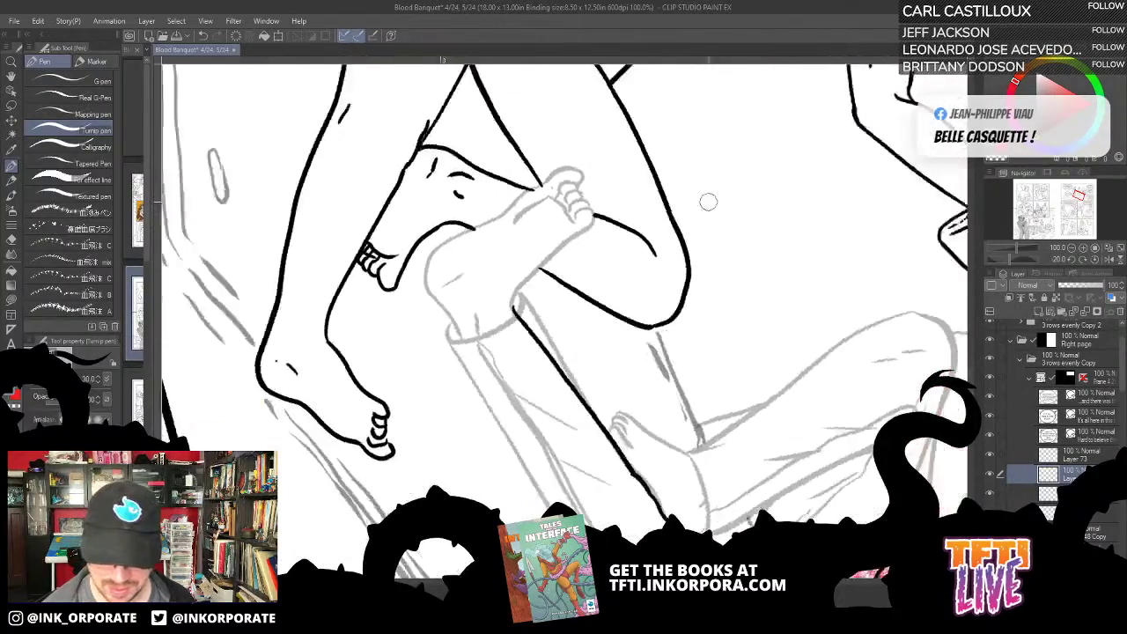
mouse_move(530, 335)
left_mouse_down()
mouse_move(679, 307)
mouse_move(779, 153)
mouse_move(779, 210)
left_mouse_up()
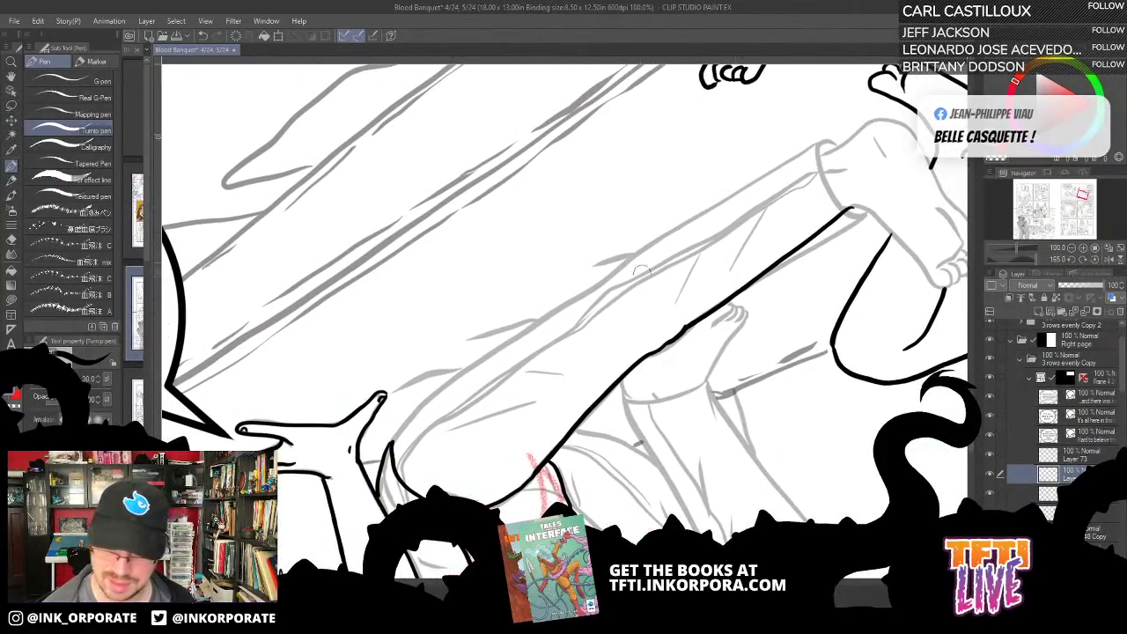
mouse_move(609, 287)
left_mouse_down()
mouse_move(599, 291)
mouse_move(636, 254)
mouse_move(836, 131)
left_mouse_up()
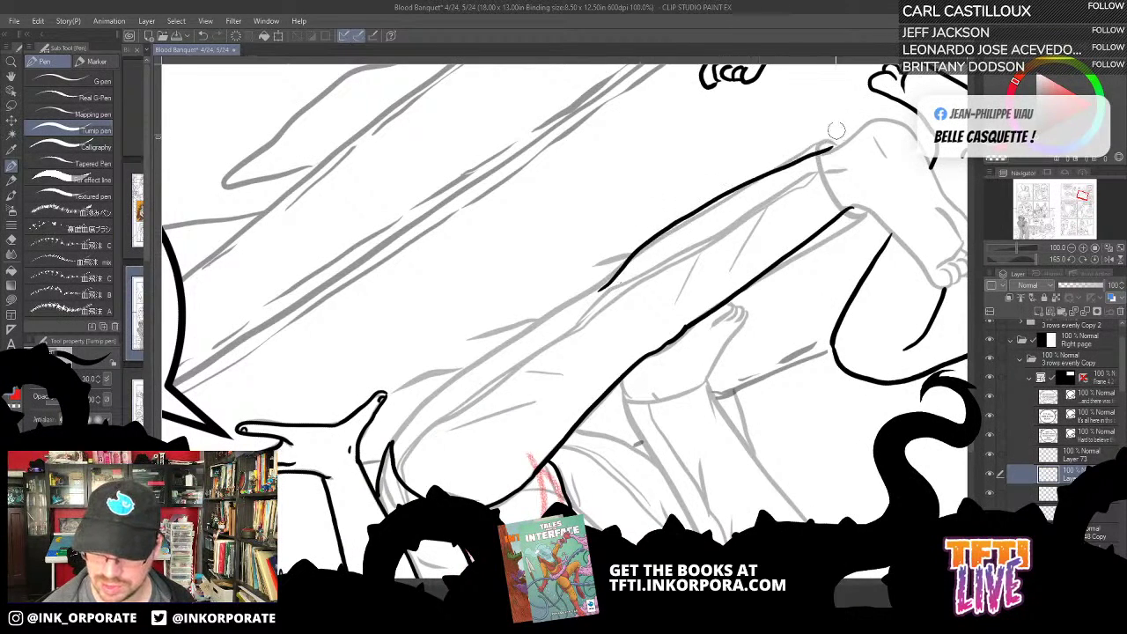
key("ctrl+z")
mouse_move(599, 291)
left_mouse_down()
mouse_move(687, 215)
mouse_move(893, 127)
left_mouse_up()
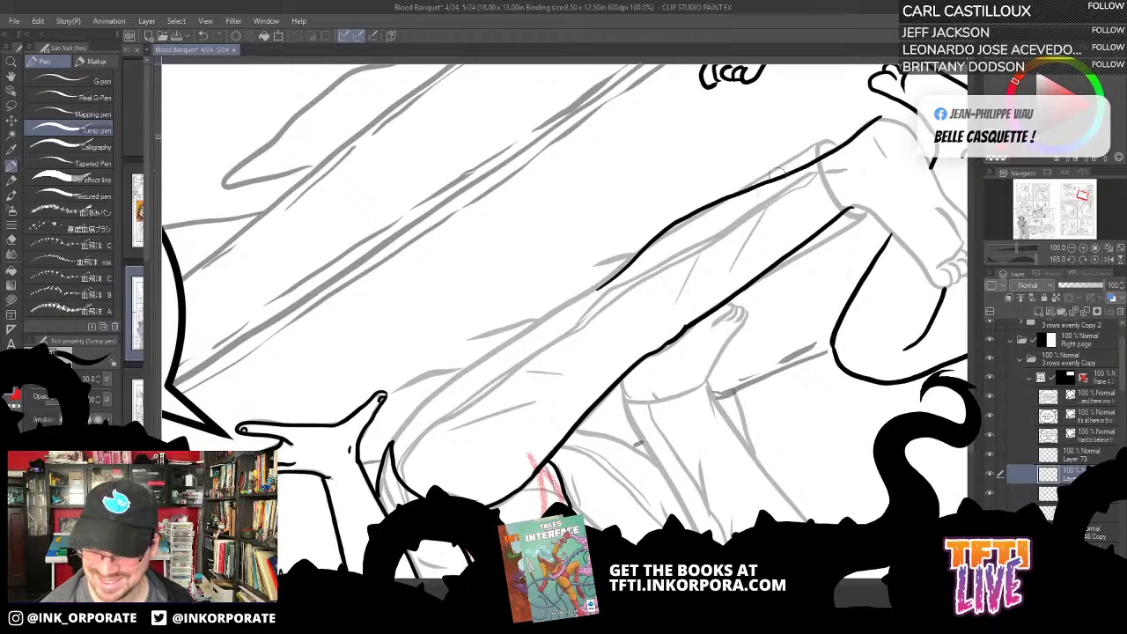
Step: Add a short fold stroke on the calf and close the extended leg's outer edge up to the top of the thigh
key("^")
key("^")
key("^")
key("^")
key("^")
key("^")
key("^")
key("^")
key("^")
key("^")
key("^")
key("^")
key("^")
key("^")
key("^")
key("^")
key("^")
key("^")
key("^")
key("^")
key("^")
key("^")
key("^")
key("^")
key("^")
key("^")
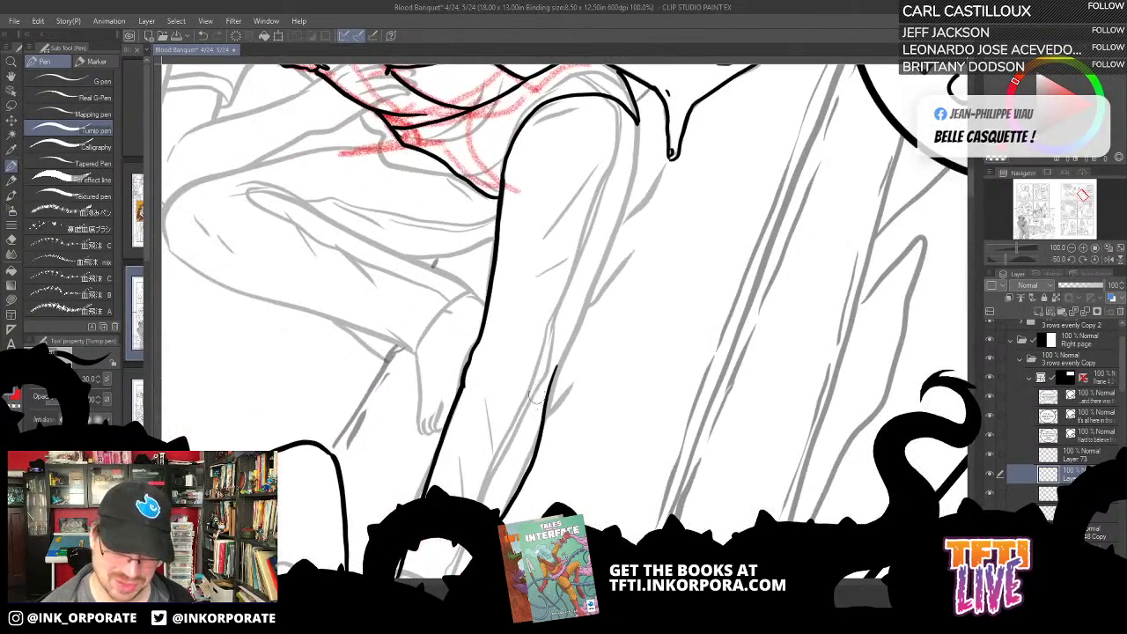
left_click_drag(534, 396, 546, 362)
left_click_drag(585, 325, 561, 399)
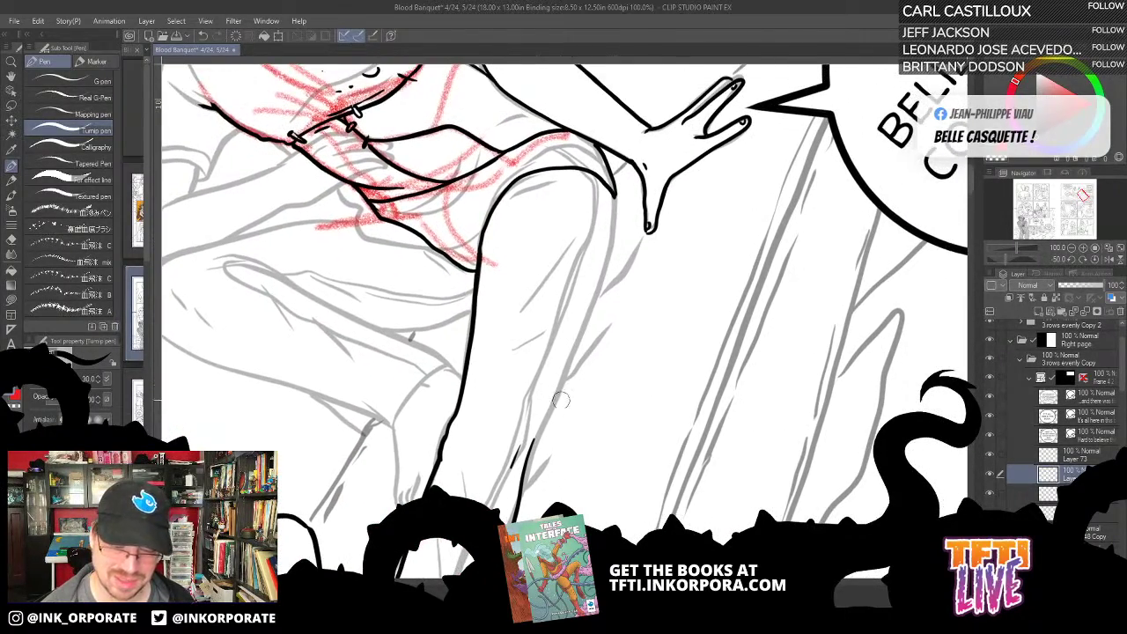
left_click_drag(529, 450, 569, 356)
key("ctrl+z")
mouse_move(529, 445)
left_mouse_down()
mouse_move(605, 261)
mouse_move(606, 179)
left_mouse_up()
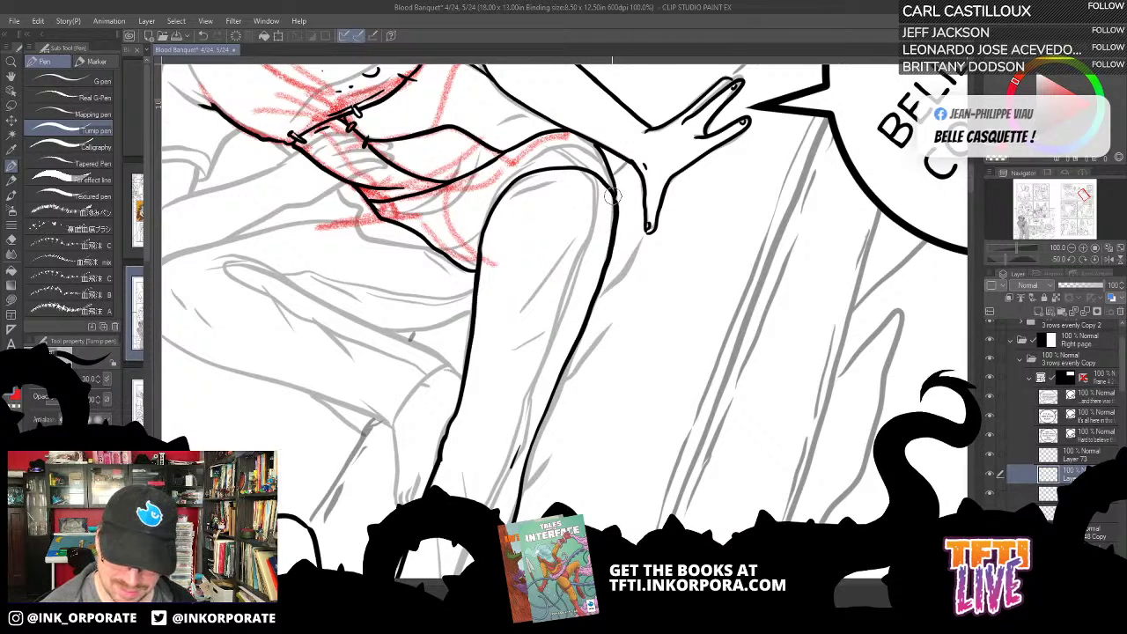
Step: Extend the side-of-waist line with a short ink stroke down the hip beside the supporting arm
left_click_drag(612, 237, 740, 340)
key("asciicircum")
key("asciicircum")
key("asciicircum")
key("asciicircum")
key("asciicircum")
left_click_drag(642, 143, 633, 333)
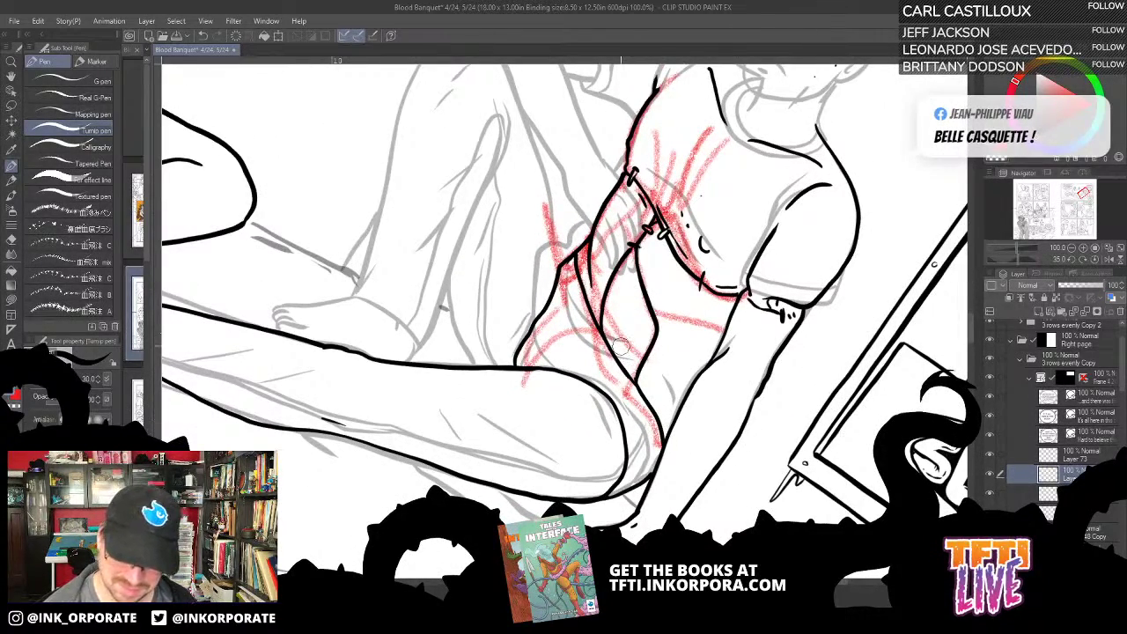
left_click_drag(641, 394, 659, 423)
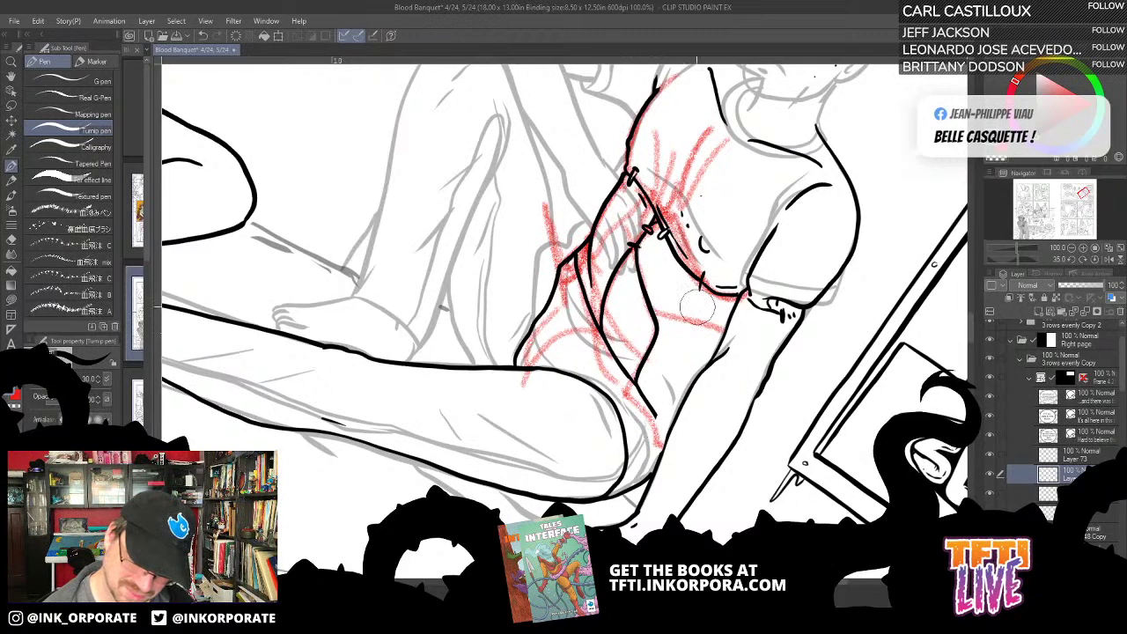
Step: Ink the parallel waistband lines from hip to hip, the crossing band above the groin, and small crease dashes near the supporting arm
left_click_drag(678, 291, 702, 220)
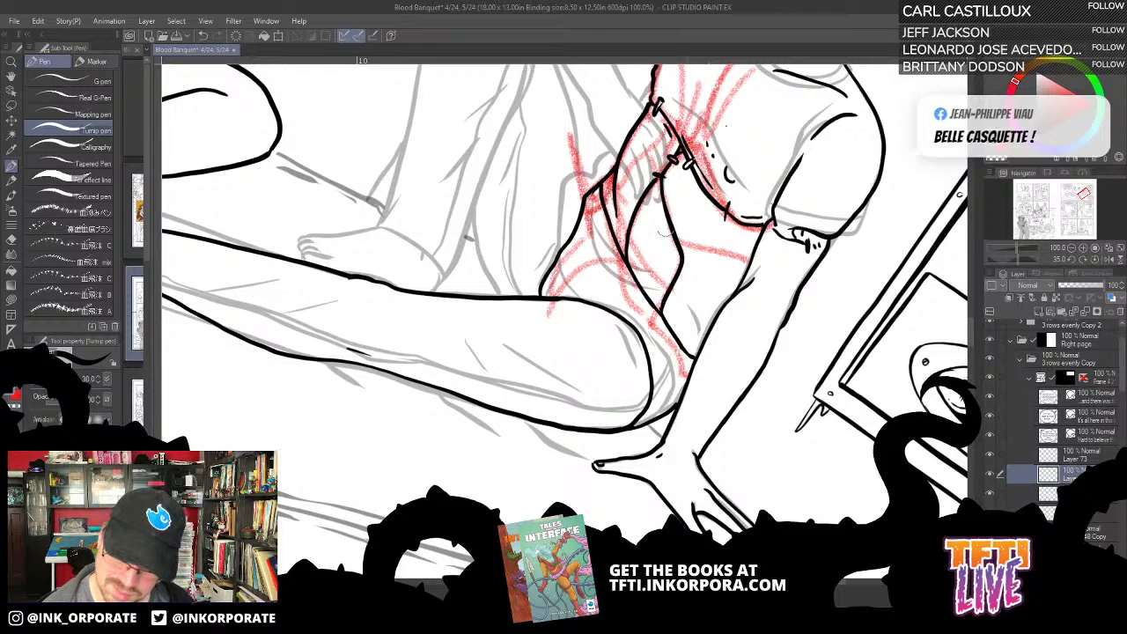
mouse_move(590, 184)
left_mouse_down()
mouse_move(616, 271)
mouse_move(692, 369)
left_mouse_up()
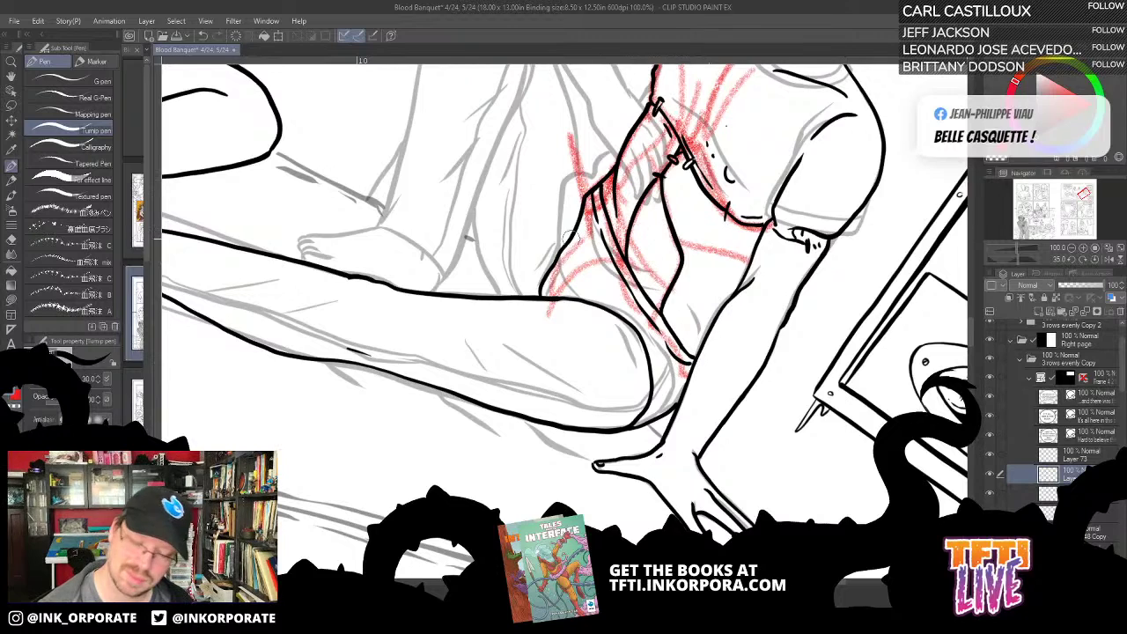
mouse_move(557, 262)
left_mouse_down()
mouse_move(599, 232)
mouse_move(601, 248)
mouse_move(550, 266)
mouse_move(539, 286)
mouse_move(573, 274)
mouse_move(558, 293)
mouse_move(571, 298)
mouse_move(580, 257)
left_mouse_up()
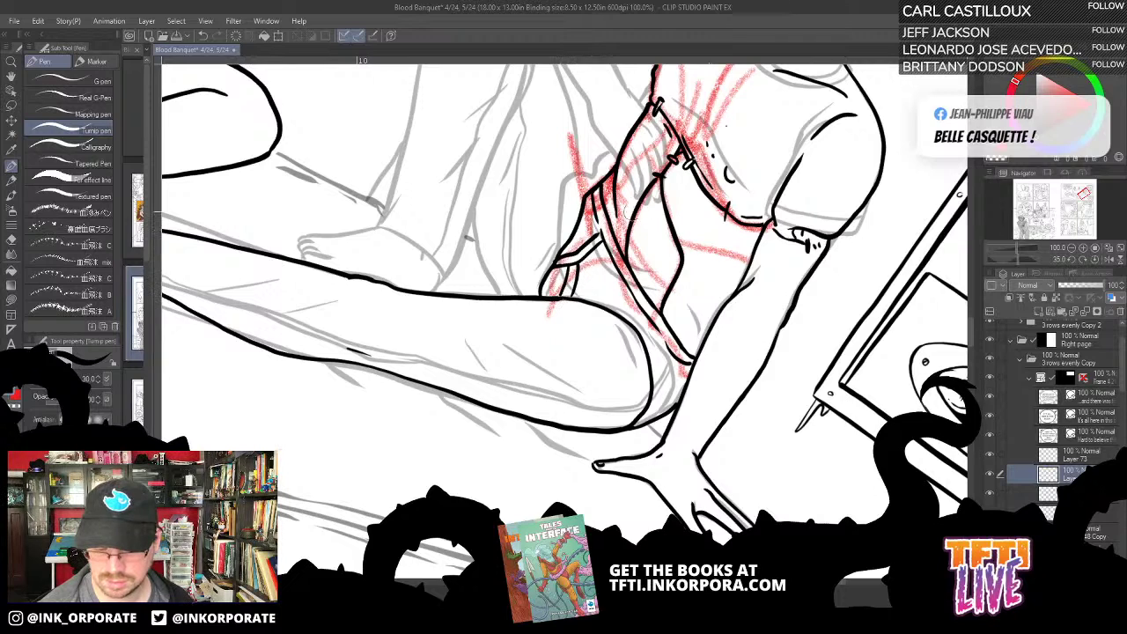
left_click_drag(648, 267, 668, 363)
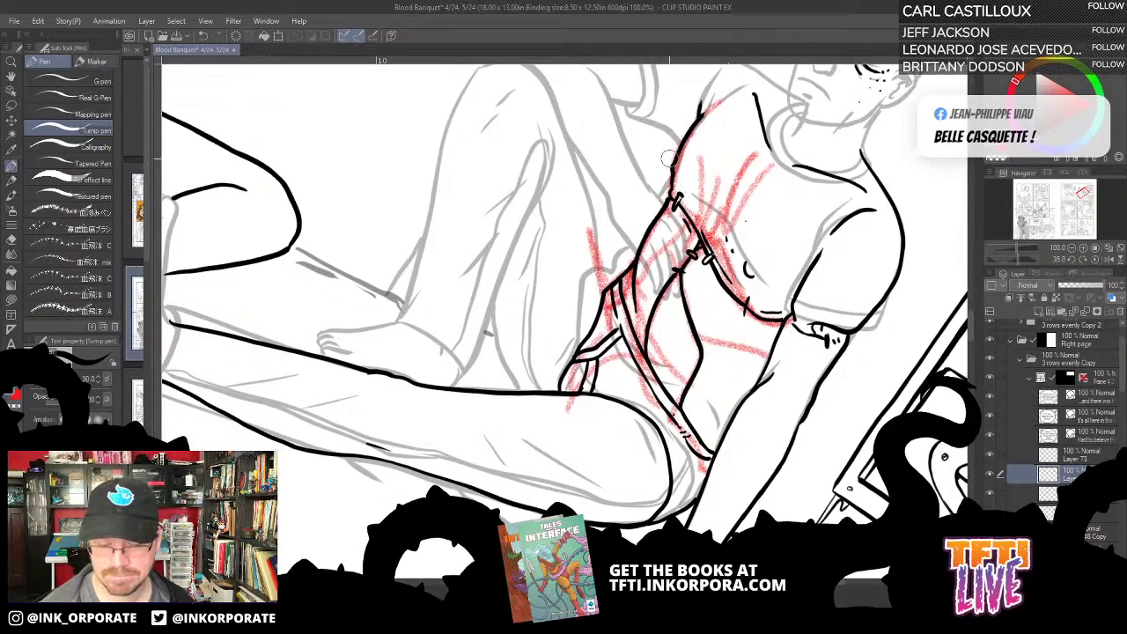
Step: Redraw the lower part of the line across the seated man's abdomen with an angled bend running down to the waistband
scroll(669, 158, "down", 2)
key("minus")
key("minus")
key("minus")
key("minus")
key("minus")
key("minus")
key("minus")
key("minus")
key("minus")
key("minus")
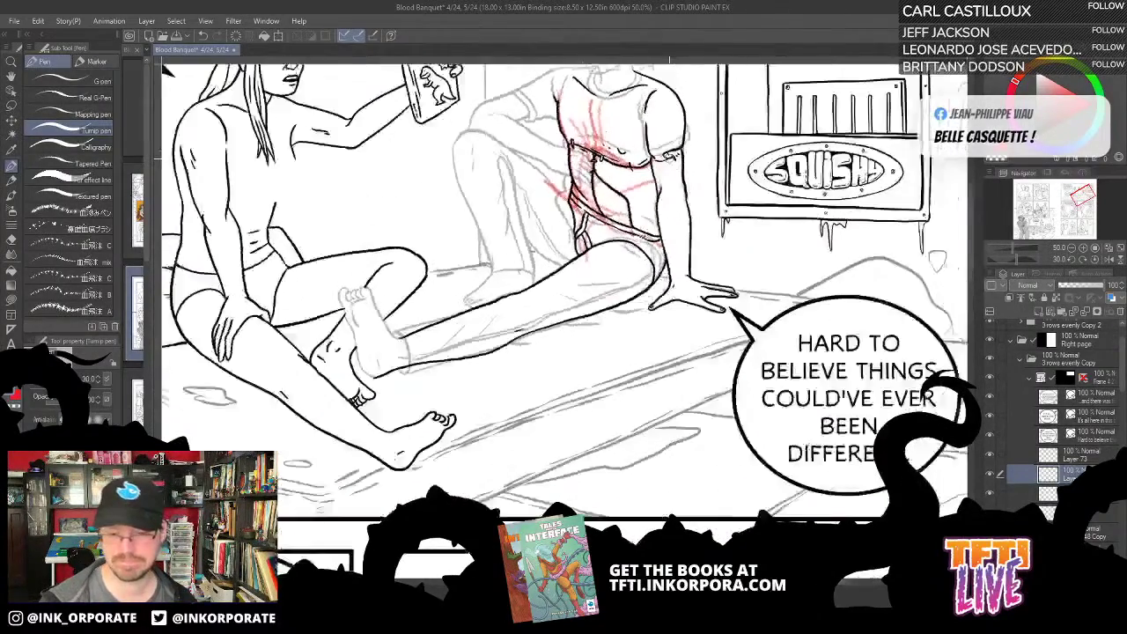
left_click_drag(653, 262, 695, 410)
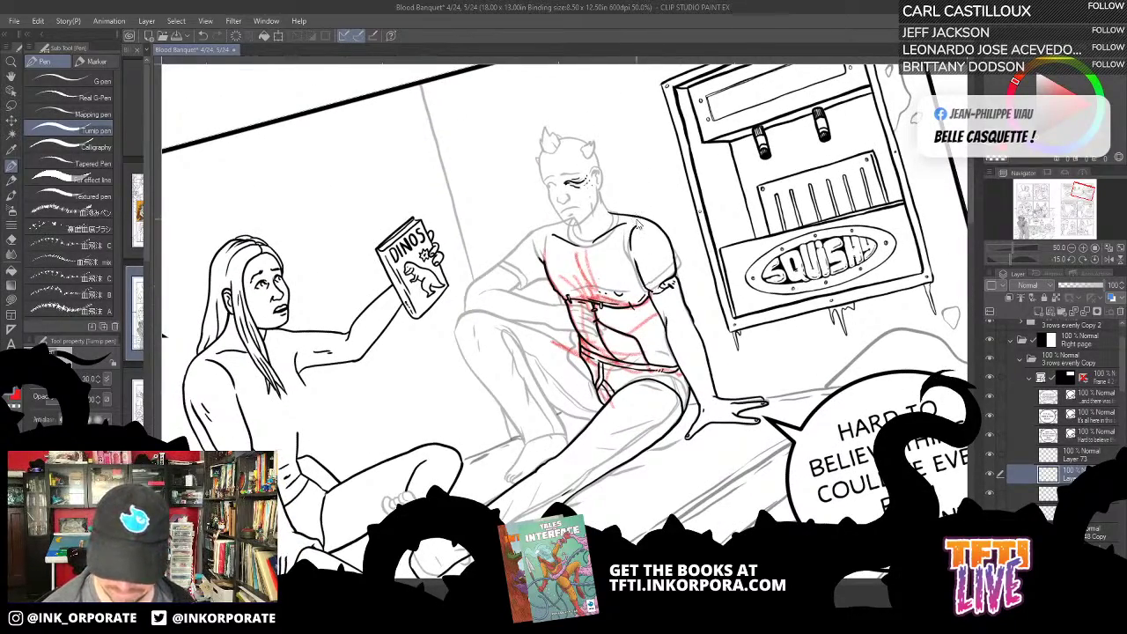
scroll(639, 227, "up", 4)
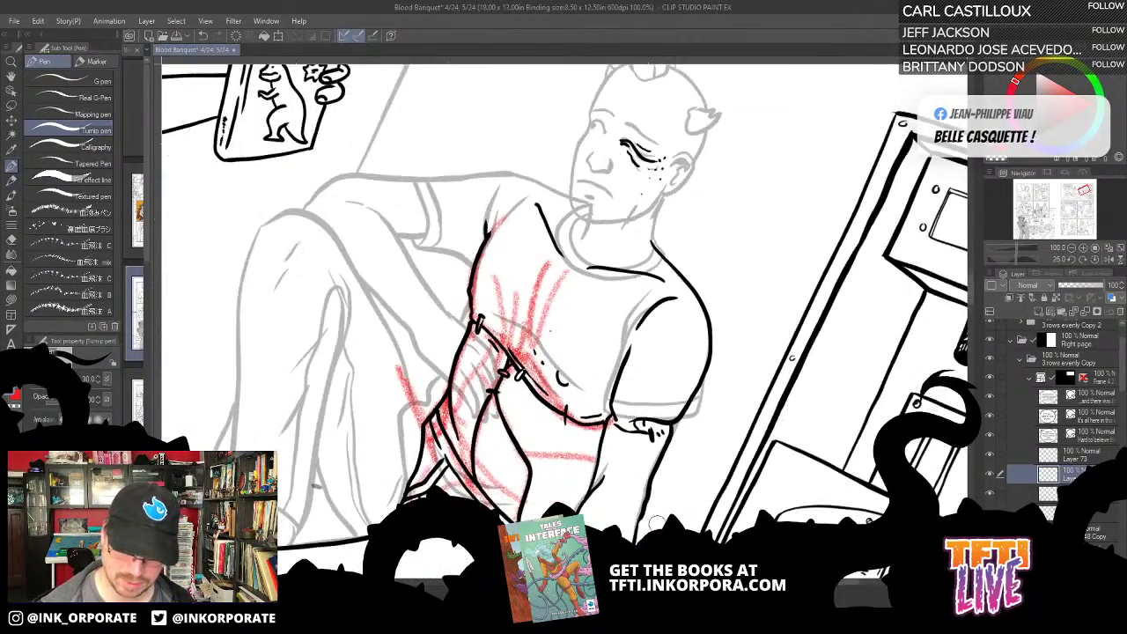
left_click_drag(657, 523, 746, 384)
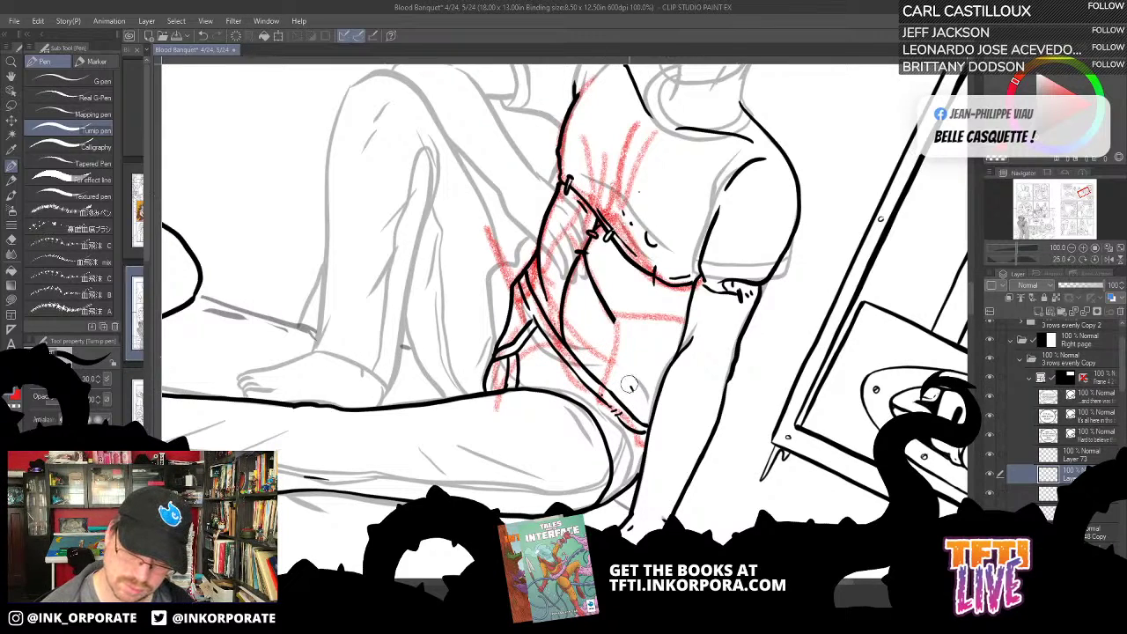
left_click_drag(629, 385, 606, 300)
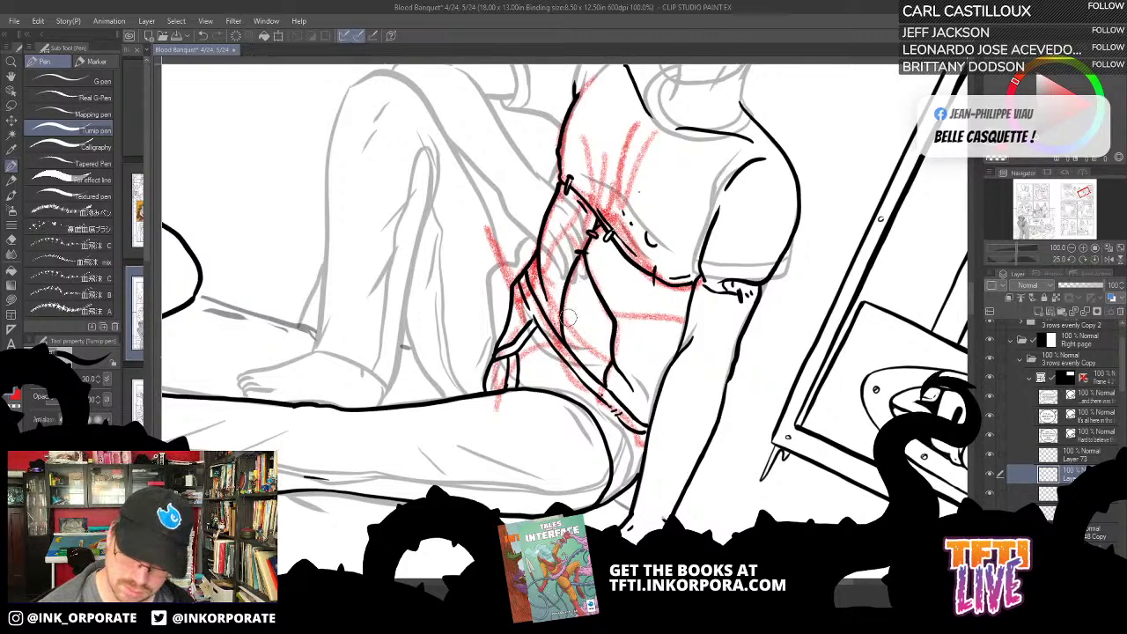
Step: Add muscle detail to the abdomen with a short tick at the bend, a tapered slash on the side and small dots
left_click_drag(575, 250, 642, 298)
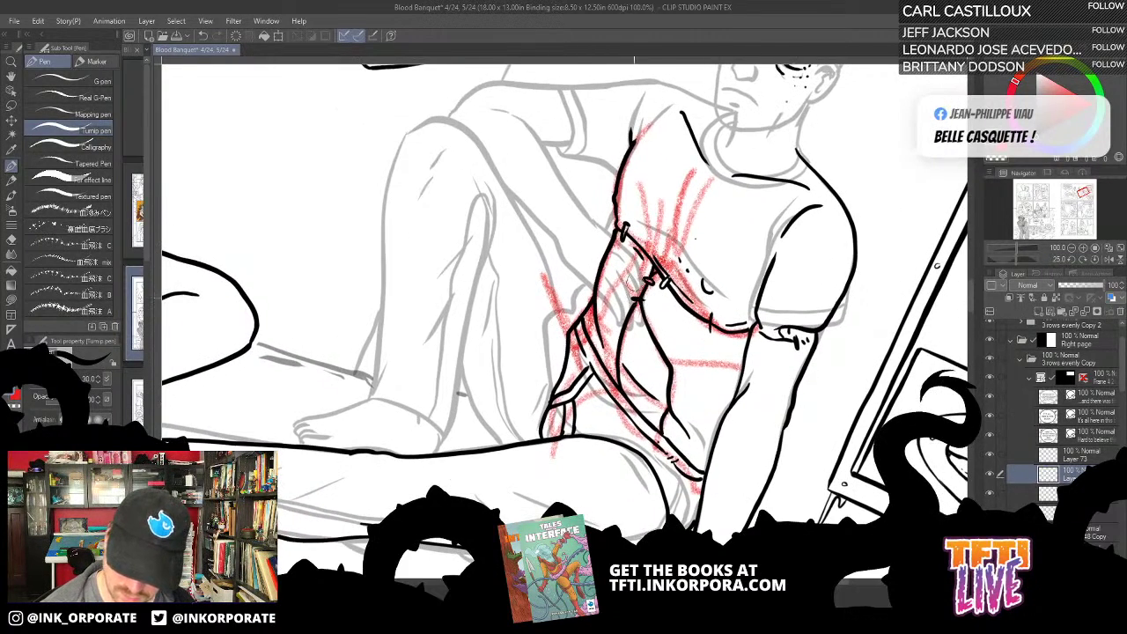
left_click_drag(703, 321, 664, 247)
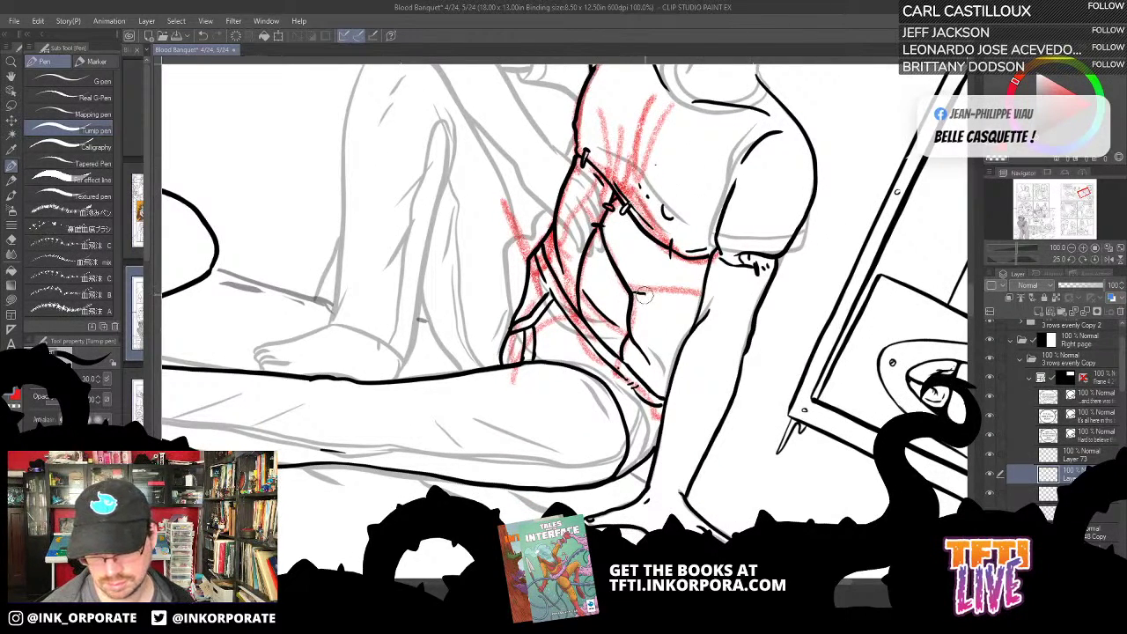
left_click_drag(663, 317, 672, 335)
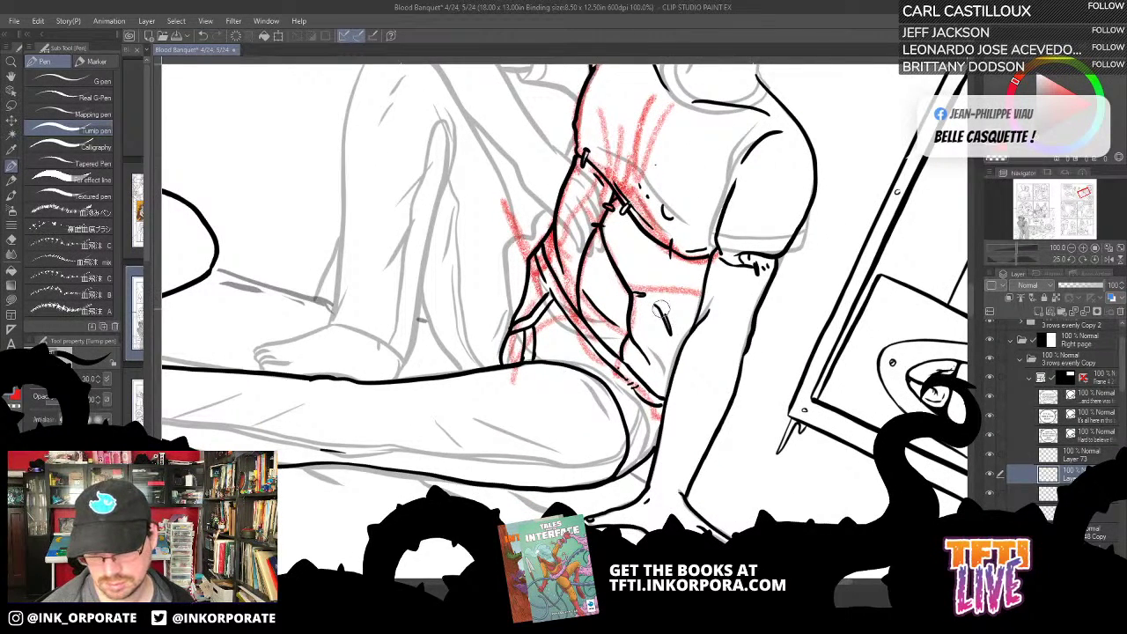
left_click_drag(652, 264, 665, 296)
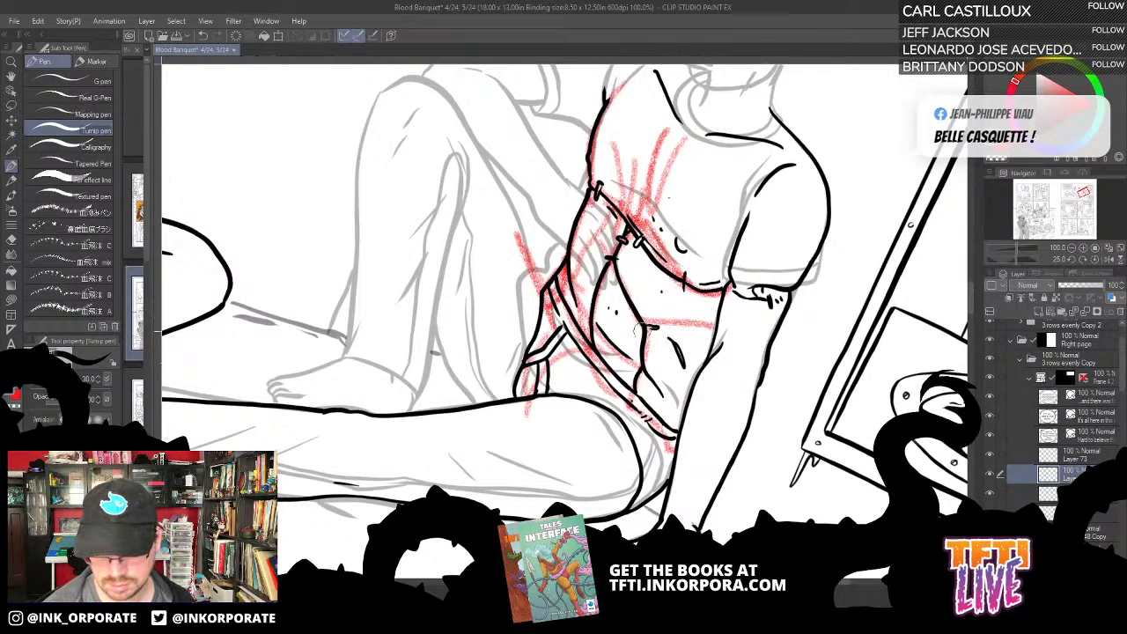
left_click_drag(665, 257, 677, 314)
left_click_drag(612, 356, 744, 266)
left_click_drag(695, 204, 694, 268)
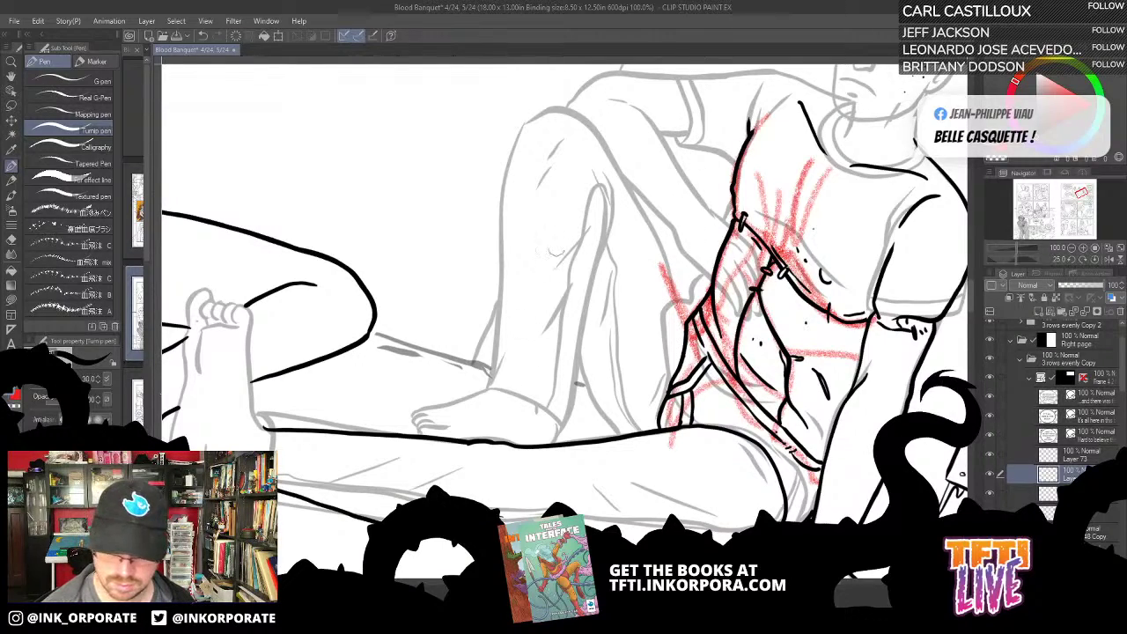
left_click_drag(523, 371, 568, 368)
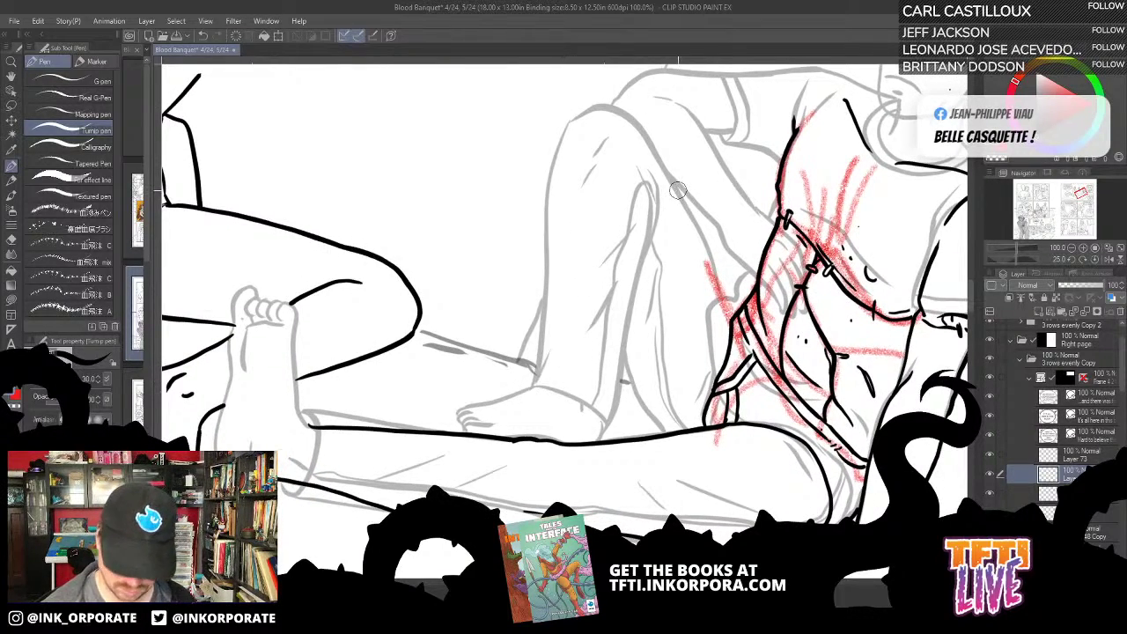
key("minus")
key("minus")
key("minus")
key("minus")
key("minus")
key("minus")
key("minus")
key("minus")
key("minus")
key("minus")
key("minus")
left_click_drag(739, 281, 710, 214)
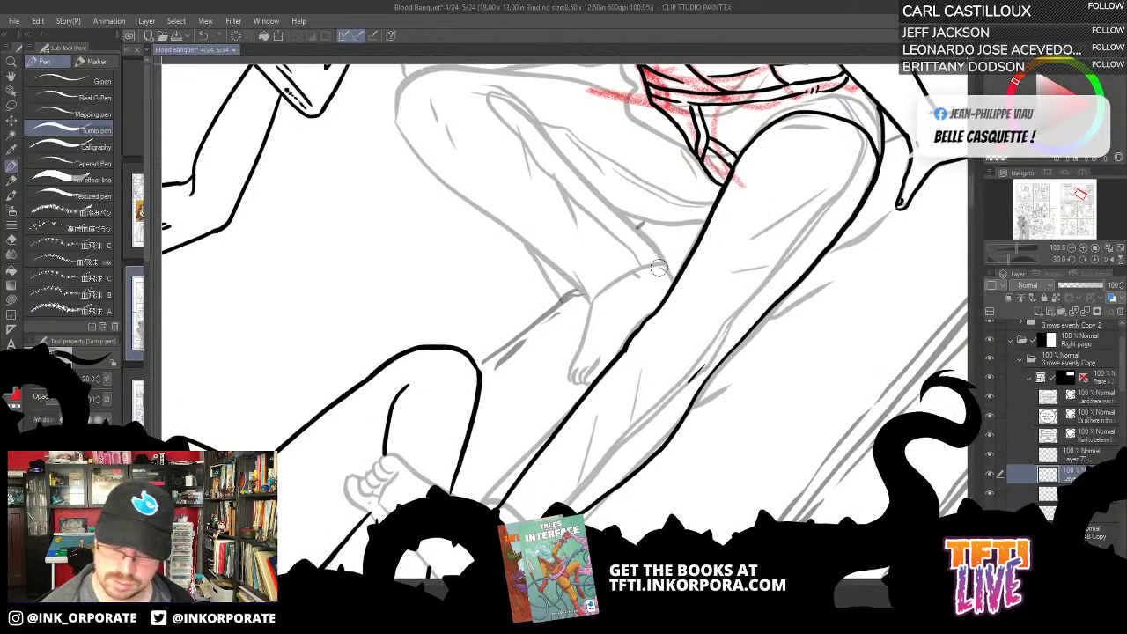
mouse_move(652, 264)
left_mouse_down()
mouse_move(678, 278)
mouse_move(667, 273)
mouse_move(656, 305)
left_mouse_up()
key("ctrl+z")
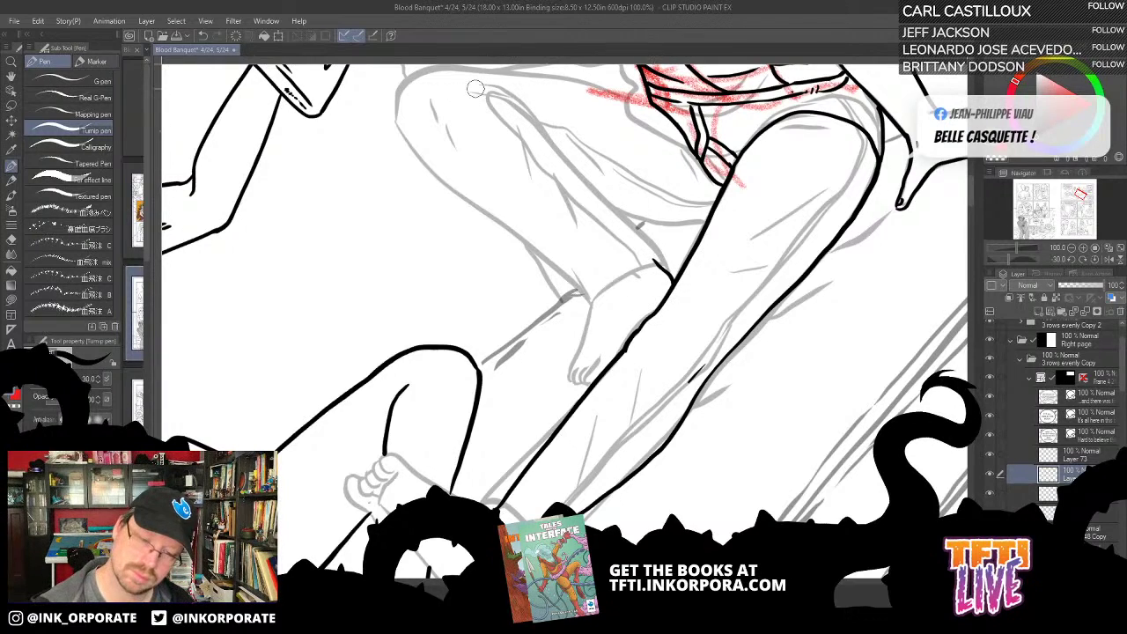
mouse_move(475, 88)
left_mouse_down()
mouse_move(519, 113)
mouse_move(590, 204)
mouse_move(671, 270)
left_mouse_up()
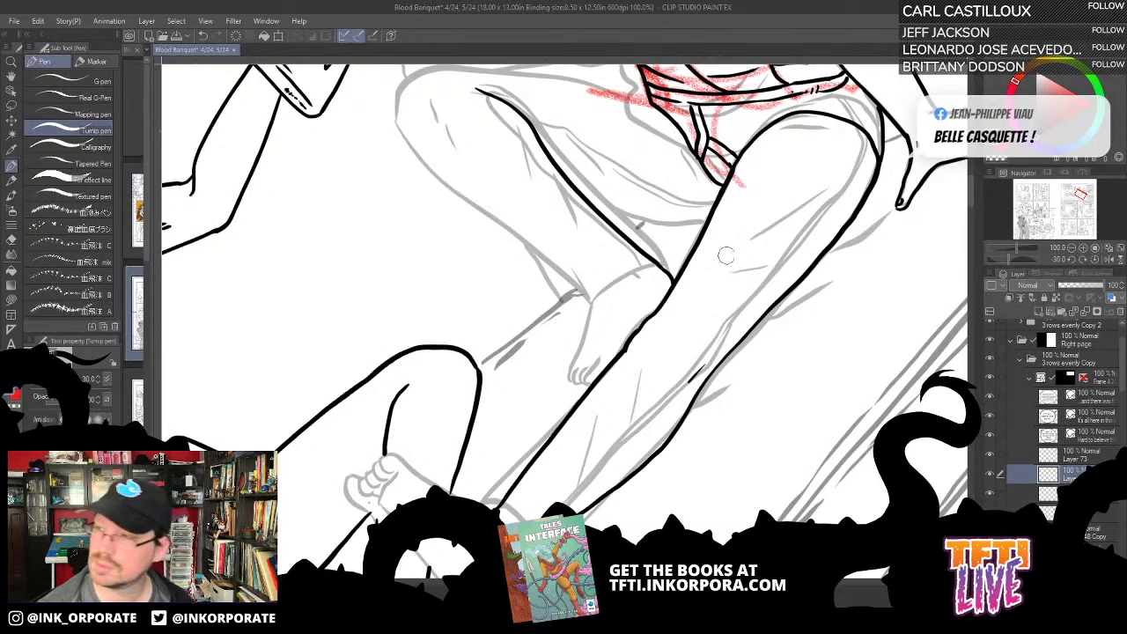
key("ctrl+z")
key("asciicircum")
key("asciicircum")
key("asciicircum")
key("asciicircum")
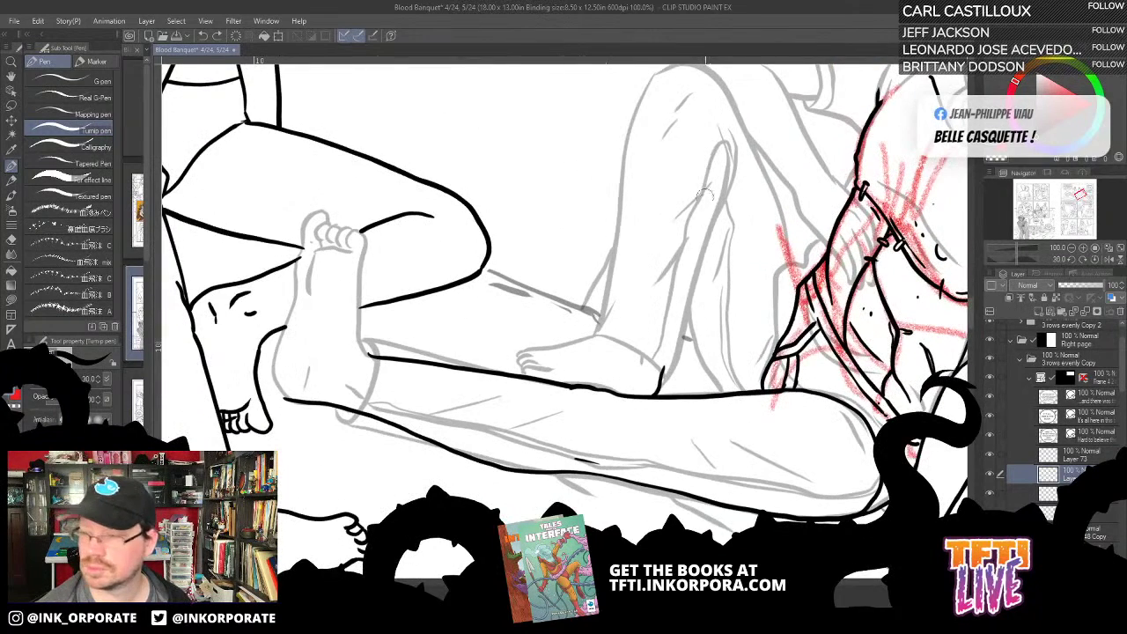
key("ctrl+z")
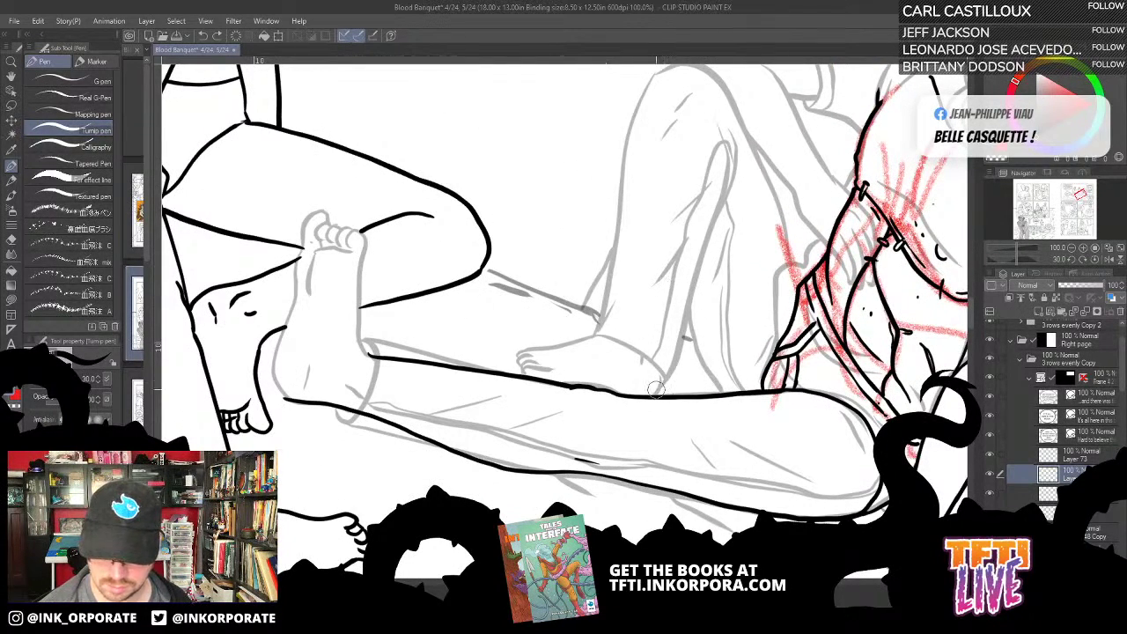
Step: Ink the bent leg's back edge from ankle to behind the knee, and its foot with toes, upper outline and ankle mark
mouse_move(655, 393)
left_mouse_down()
mouse_move(728, 157)
mouse_move(715, 112)
mouse_move(731, 169)
mouse_move(703, 222)
left_mouse_up()
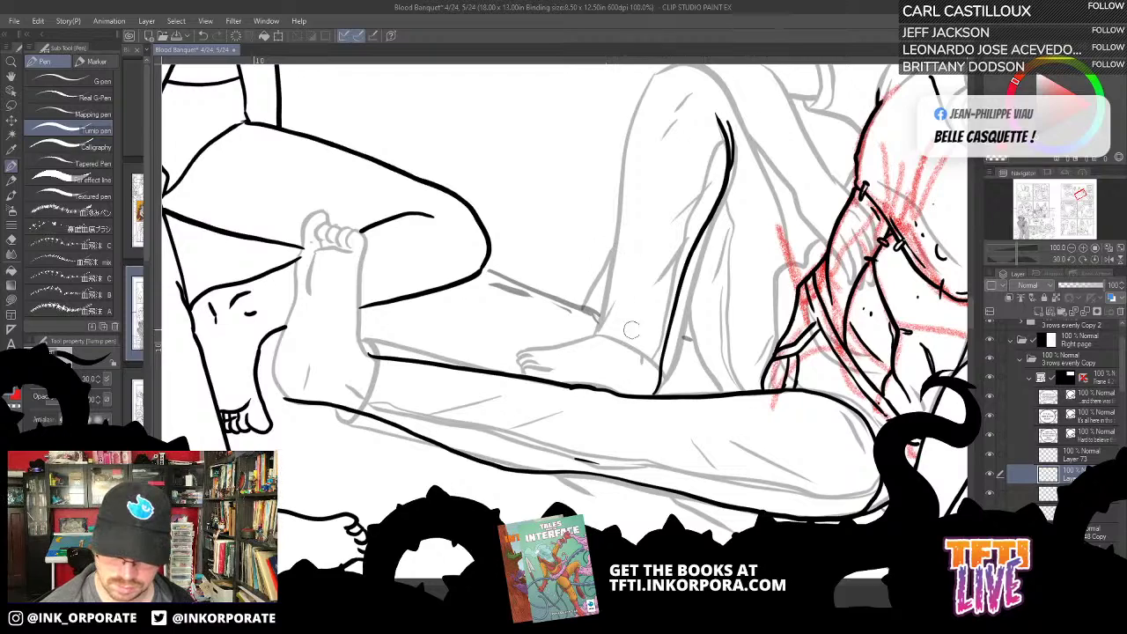
key("minus")
key("minus")
key("minus")
key("minus")
key("minus")
key("minus")
key("minus")
key("minus")
key("minus")
key("minus")
key("minus")
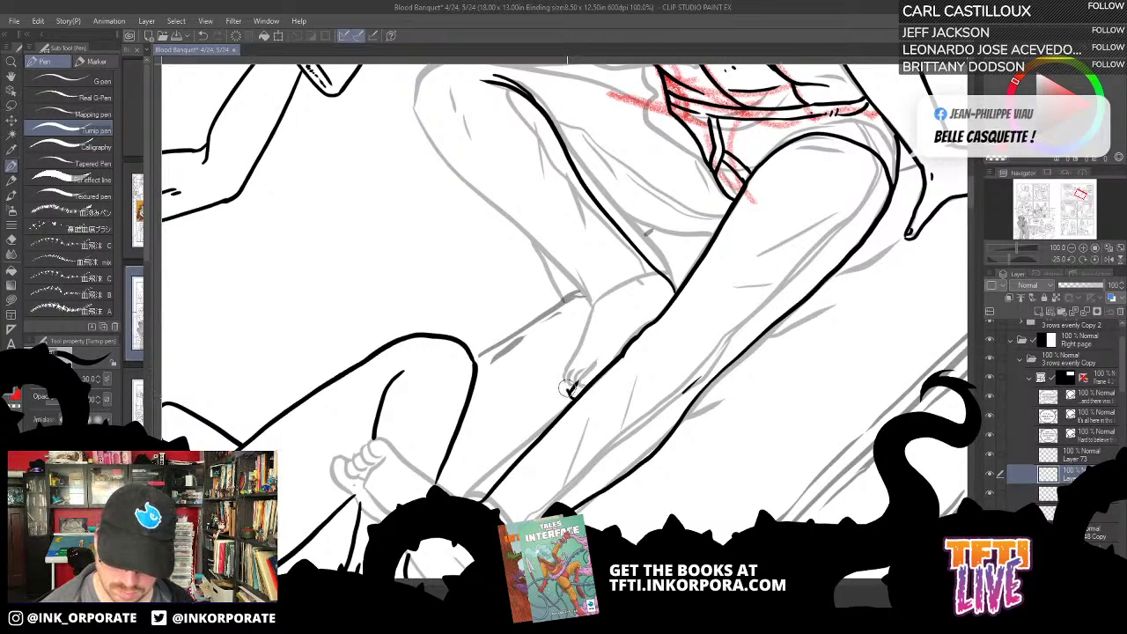
mouse_move(569, 374)
left_mouse_down()
mouse_move(597, 302)
mouse_move(621, 284)
left_mouse_up()
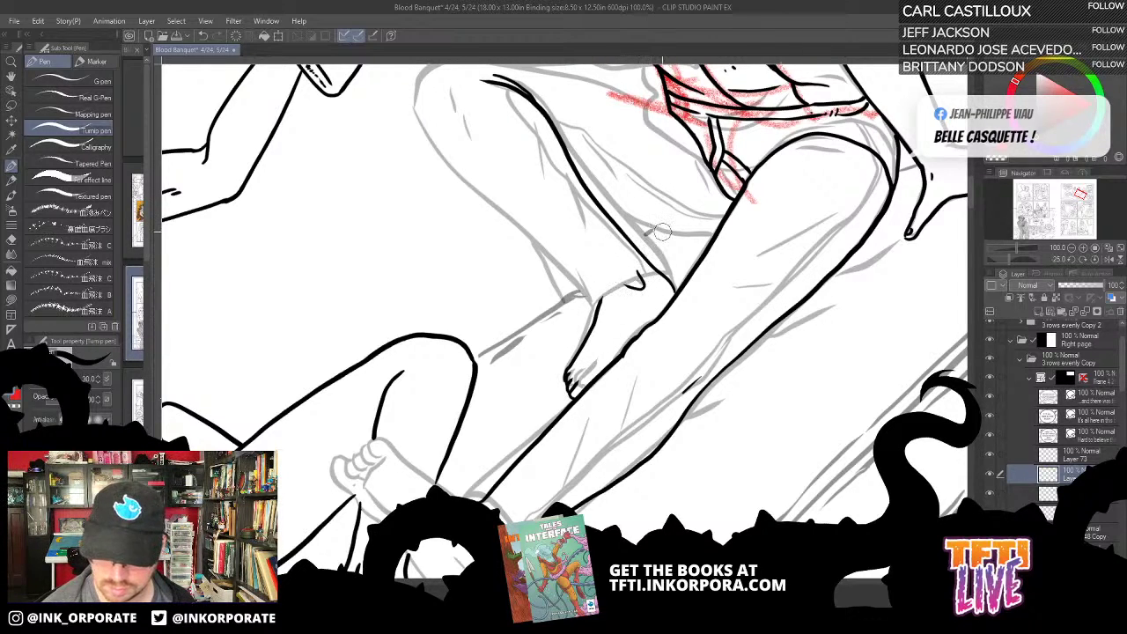
Step: Ink the bent leg's shin around the knee, two short crease strokes below it, and the thigh's top edge to the waistband
mouse_move(659, 237)
left_mouse_down()
mouse_move(555, 445)
mouse_move(615, 228)
mouse_move(641, 197)
mouse_move(676, 190)
mouse_move(715, 236)
mouse_move(592, 208)
mouse_move(503, 229)
mouse_move(483, 284)
left_mouse_up()
left_click_drag(526, 322, 617, 480)
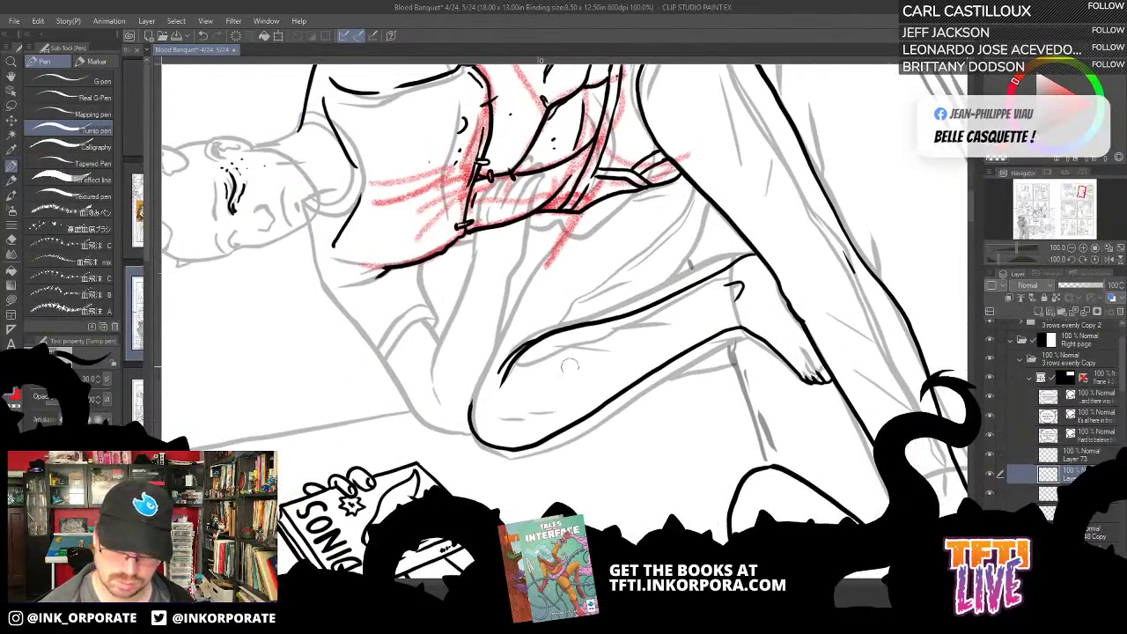
mouse_move(561, 373)
left_mouse_down()
mouse_move(591, 354)
mouse_move(625, 383)
left_mouse_up()
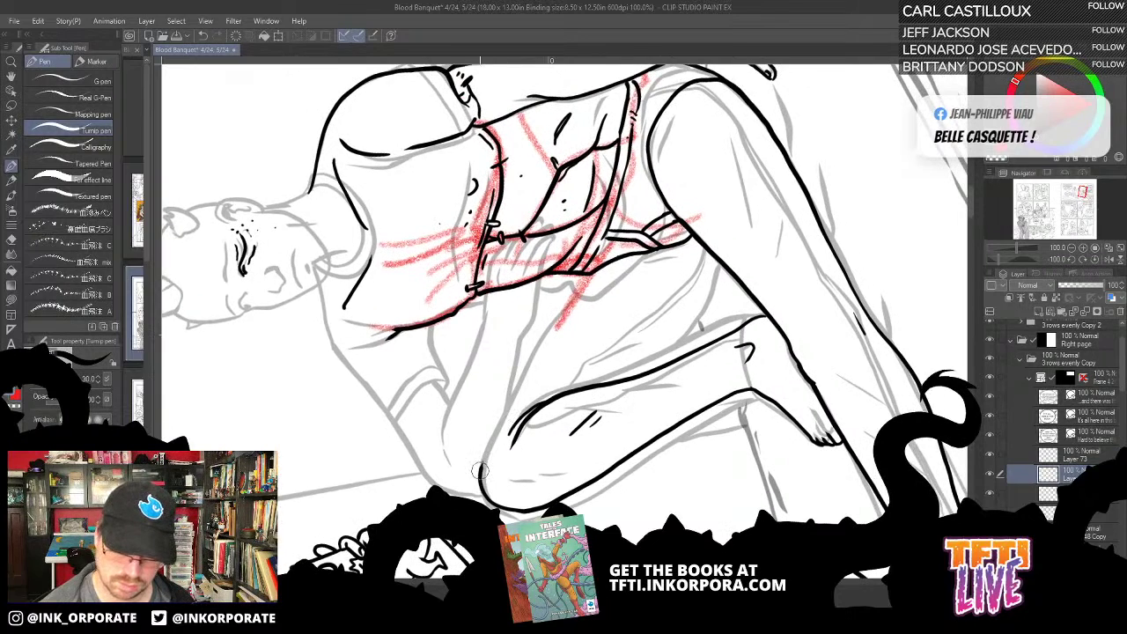
mouse_move(480, 472)
left_mouse_down()
mouse_move(557, 313)
mouse_move(650, 220)
left_mouse_up()
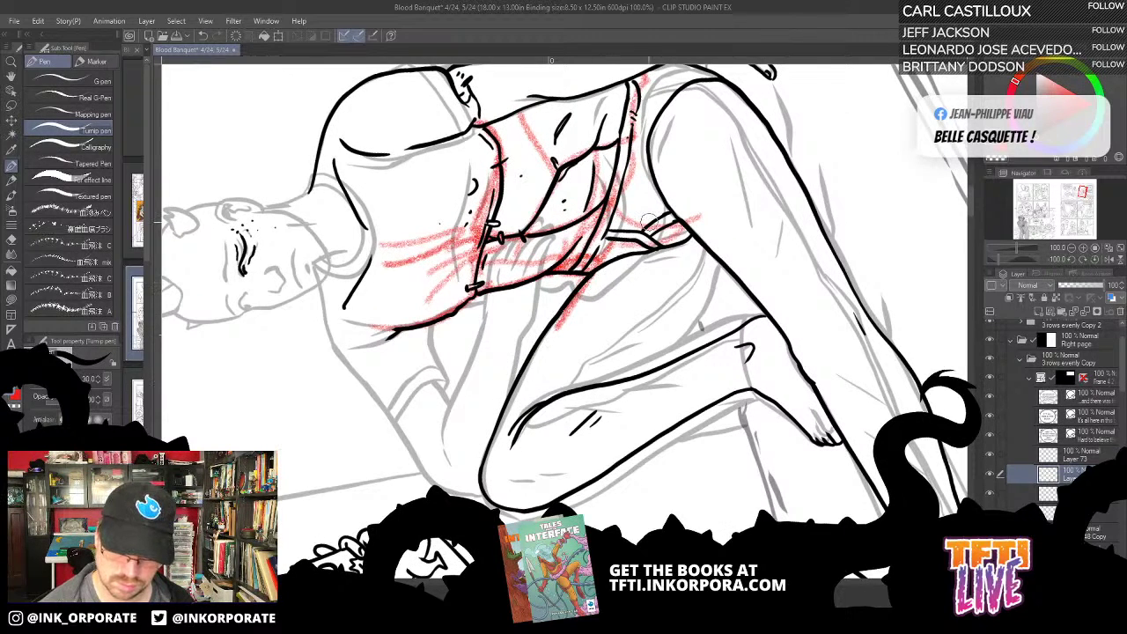
Step: Ink the extended leg's foot outline from the heel along the sole, around the toes and back down to the ankle
key("asciicircum")
key("asciicircum")
key("asciicircum")
key("asciicircum")
key("asciicircum")
key("asciicircum")
key("asciicircum")
key("asciicircum")
key("asciicircum")
key("asciicircum")
key("asciicircum")
key("asciicircum")
key("asciicircum")
key("asciicircum")
key("asciicircum")
key("asciicircum")
key("asciicircum")
key("asciicircum")
key("asciicircum")
key("asciicircum")
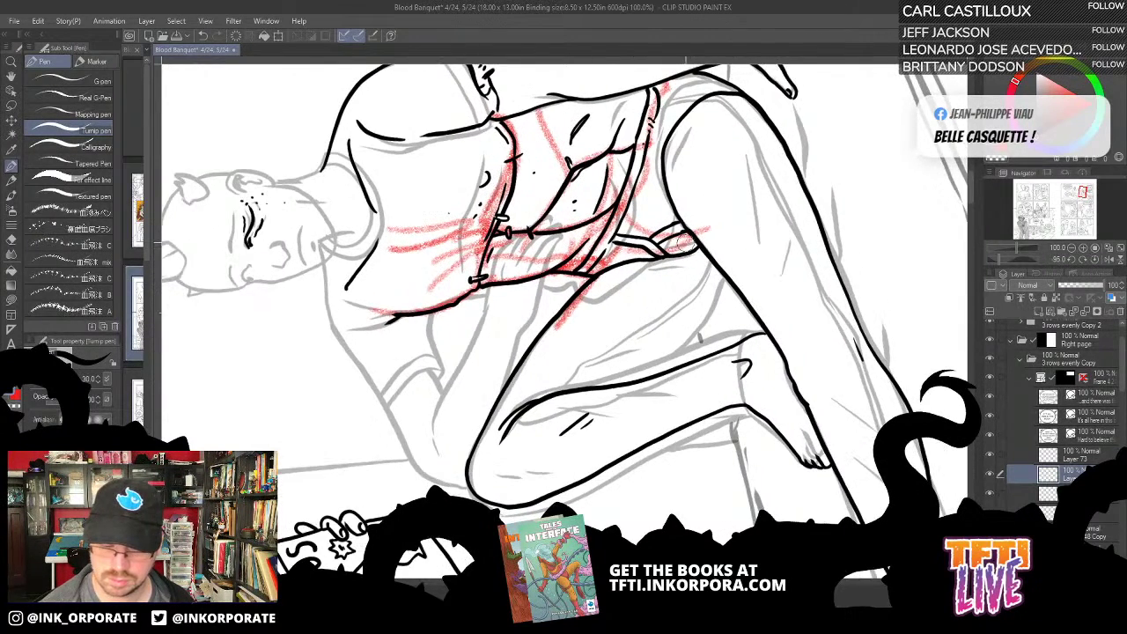
left_click_drag(666, 348, 701, 250)
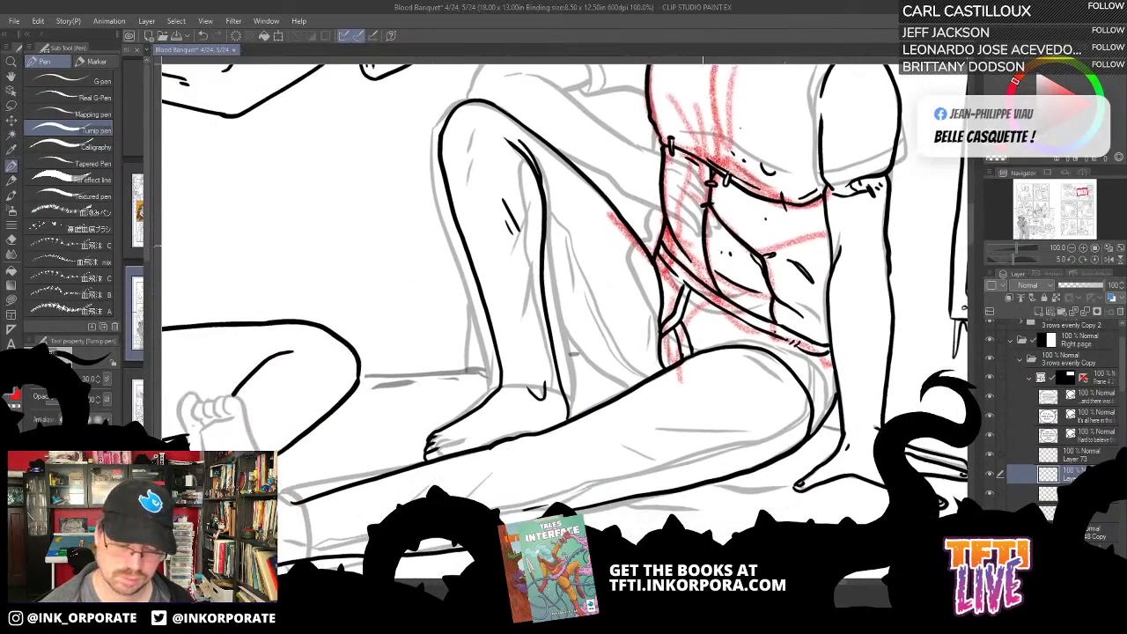
left_click_drag(517, 396, 747, 280)
key("asciicircum")
key("asciicircum")
mouse_move(442, 450)
left_mouse_down()
mouse_move(424, 404)
mouse_move(424, 302)
left_mouse_up()
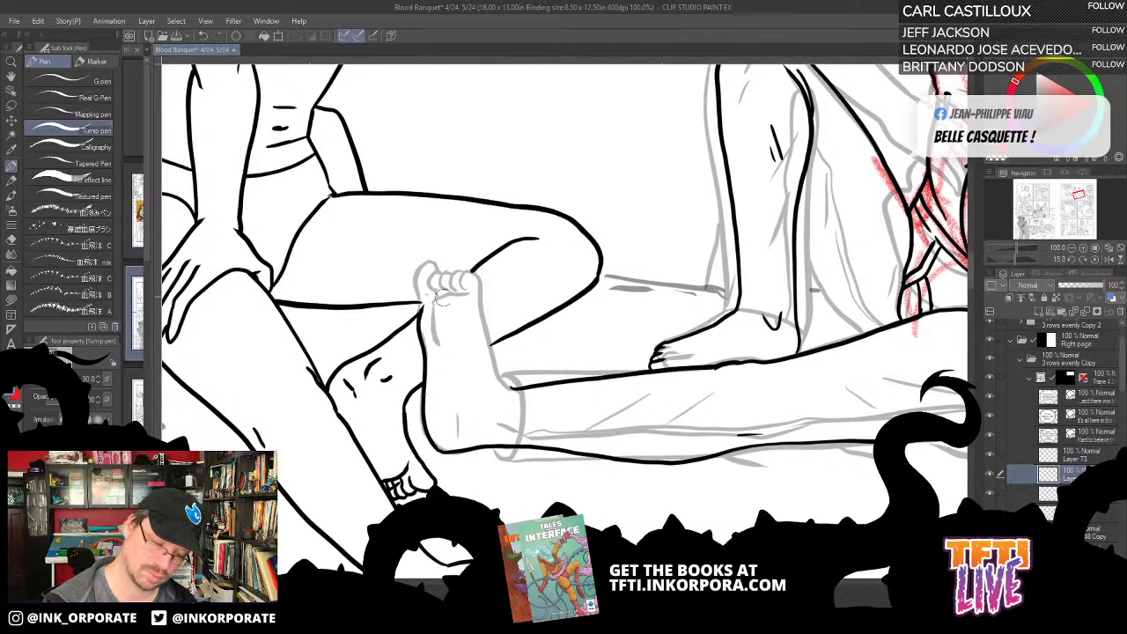
mouse_move(517, 392)
left_mouse_down()
mouse_move(496, 372)
mouse_move(474, 283)
mouse_move(431, 282)
mouse_move(428, 260)
mouse_move(414, 283)
mouse_move(421, 321)
left_mouse_up()
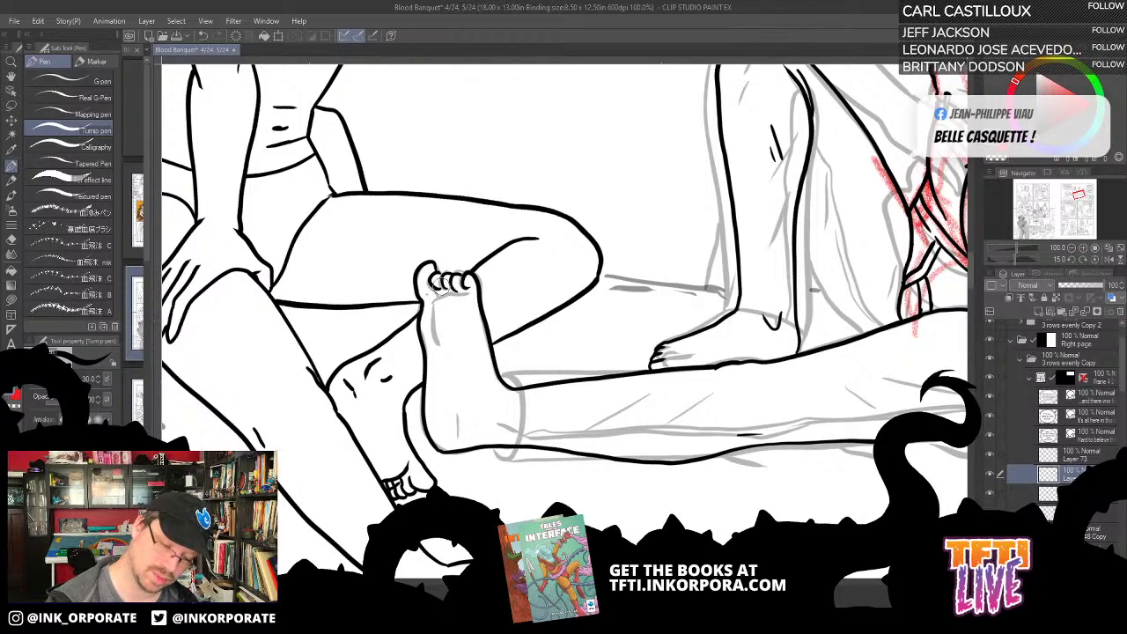
Step: Add crease strokes below the toes, a curved ankle bone mark and a short heel mark on the extended foot
mouse_move(429, 297)
left_mouse_down()
mouse_move(463, 295)
mouse_move(451, 332)
left_mouse_up()
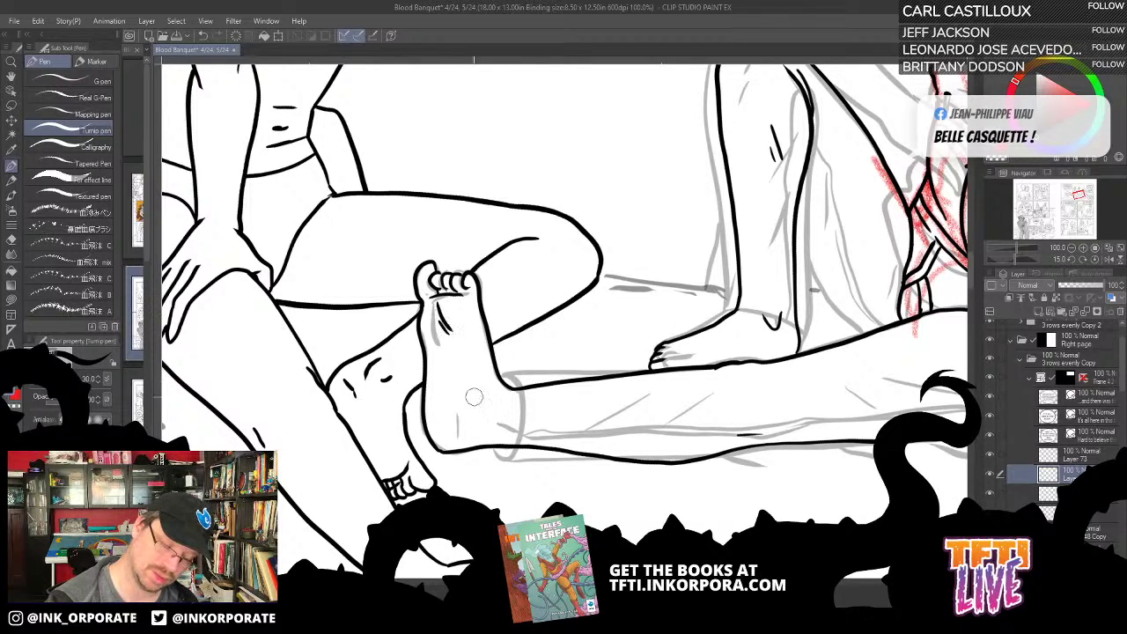
mouse_move(505, 426)
left_mouse_down()
mouse_move(486, 422)
mouse_move(505, 403)
left_mouse_up()
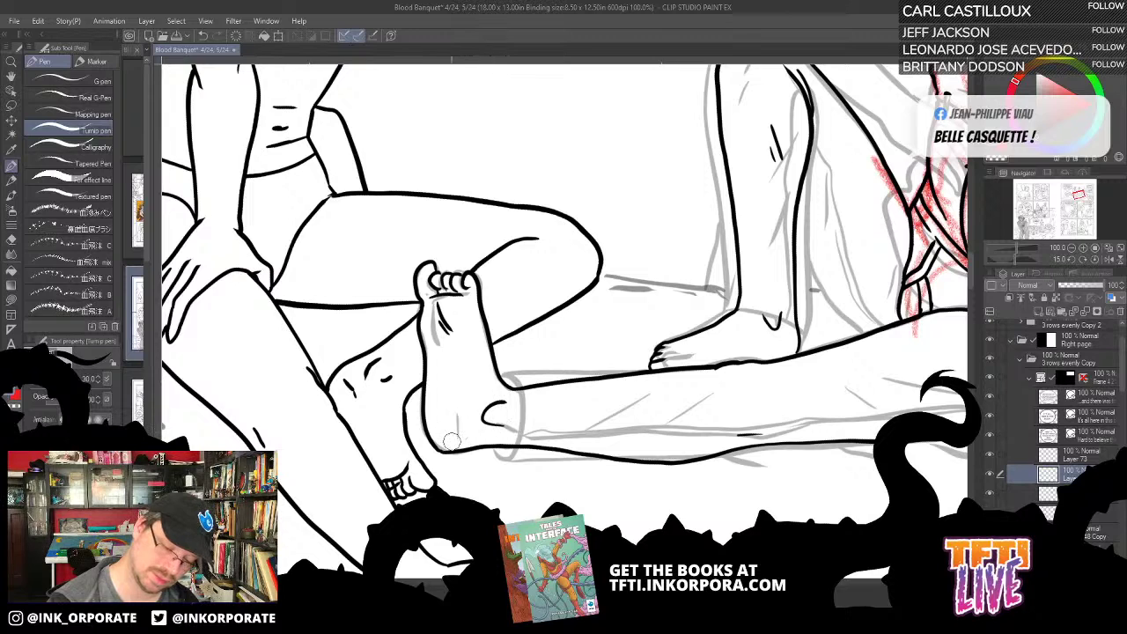
left_click_drag(451, 440, 461, 425)
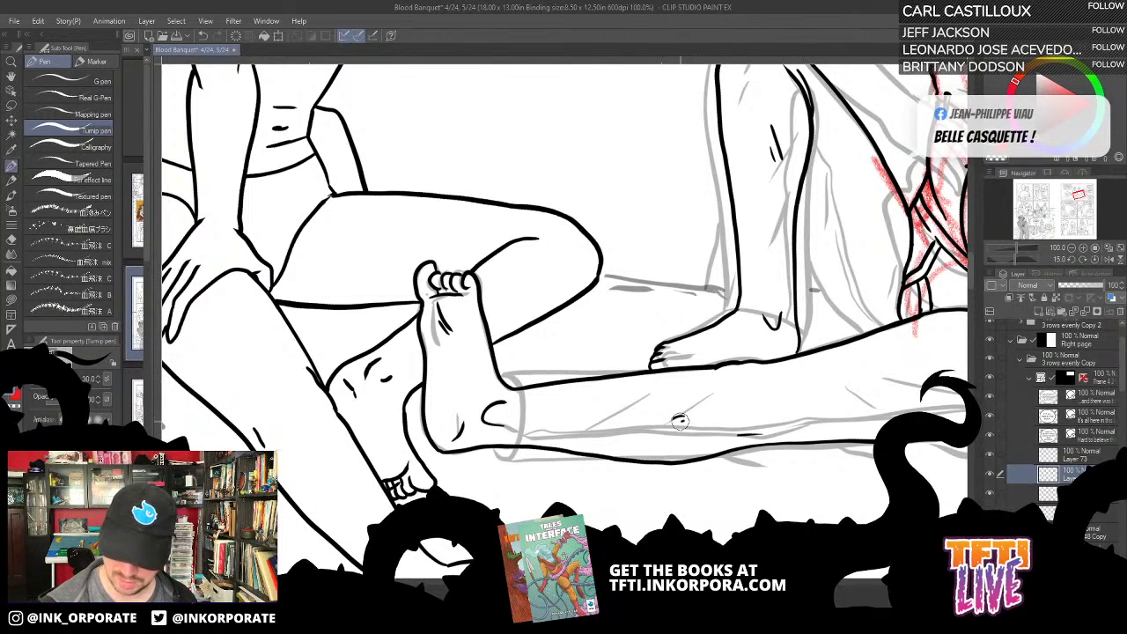
Step: Hide the red rough sketch layer and toggle the pencil and ink layers to compare the seated man's inks with the sketch
scroll(681, 424, "down", 4)
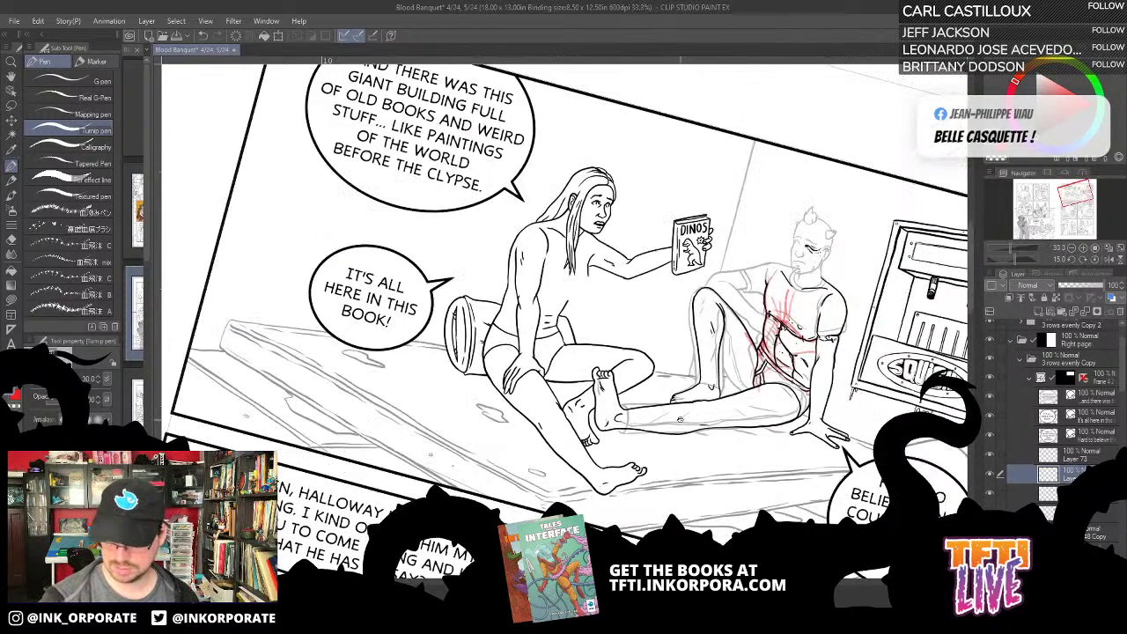
scroll(681, 424, "up", 1)
left_click_drag(680, 424, 554, 467)
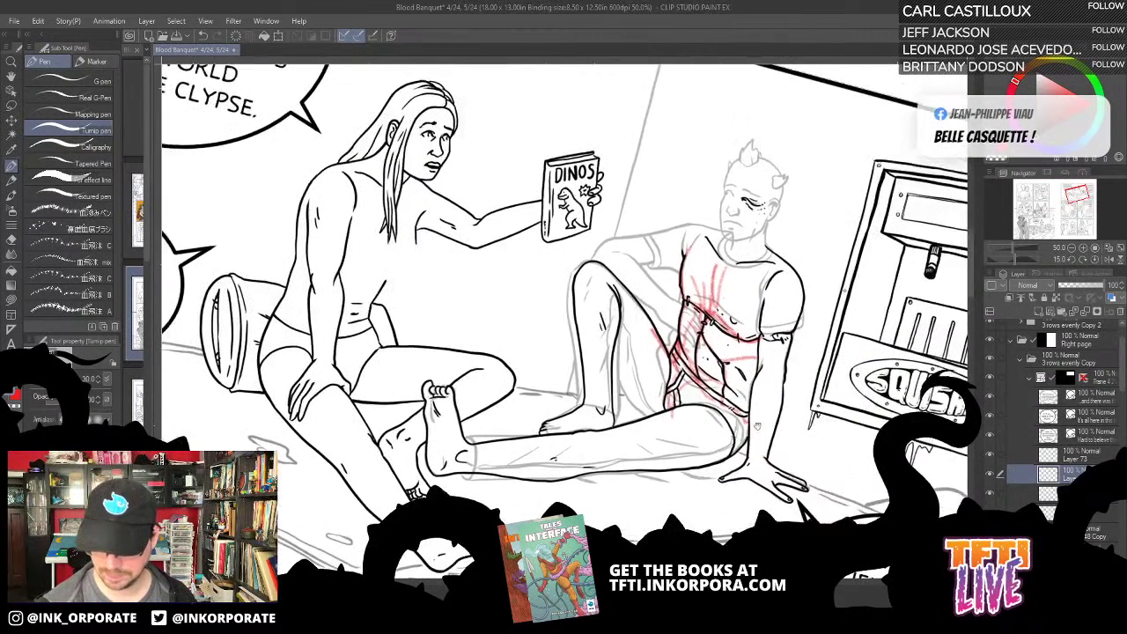
left_click(991, 492)
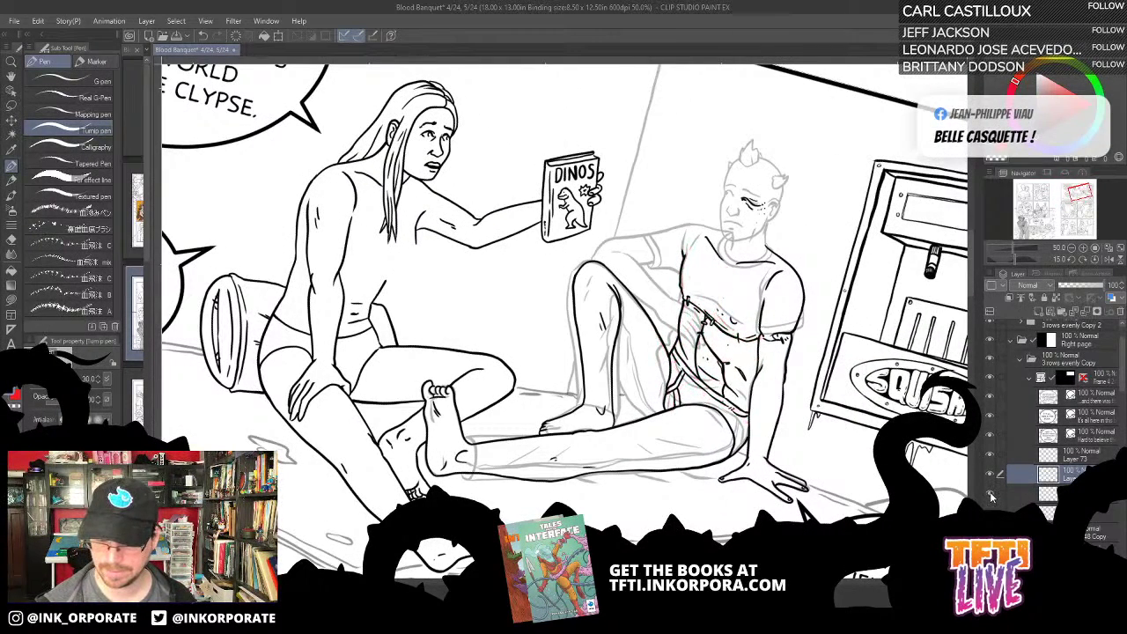
left_click(992, 492)
left_click(992, 491)
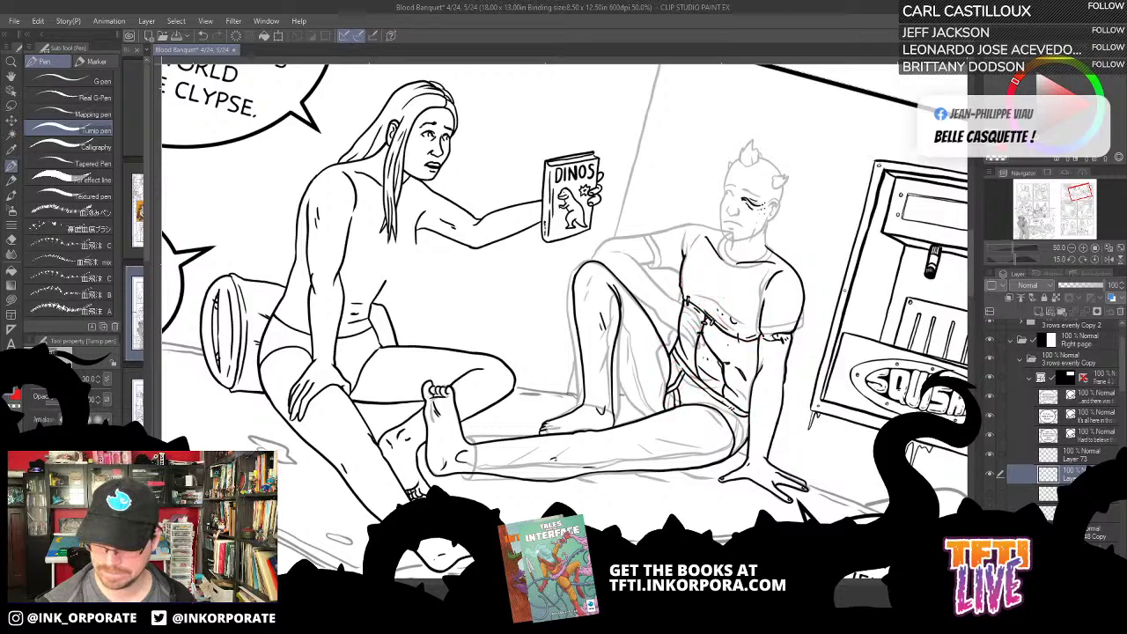
left_click(991, 511)
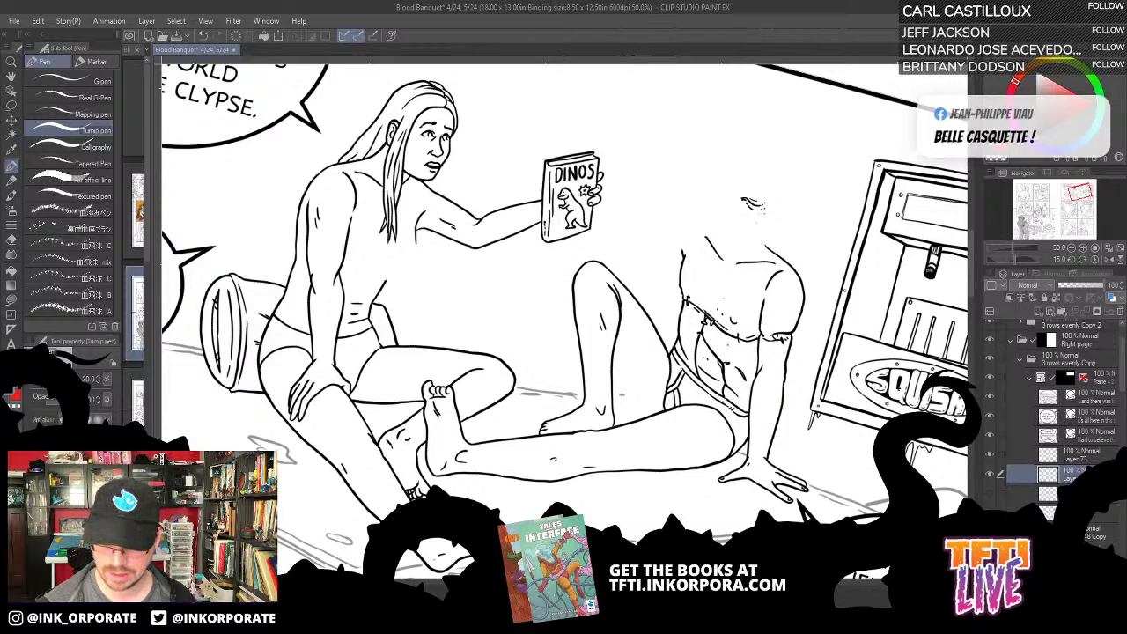
left_click(990, 510)
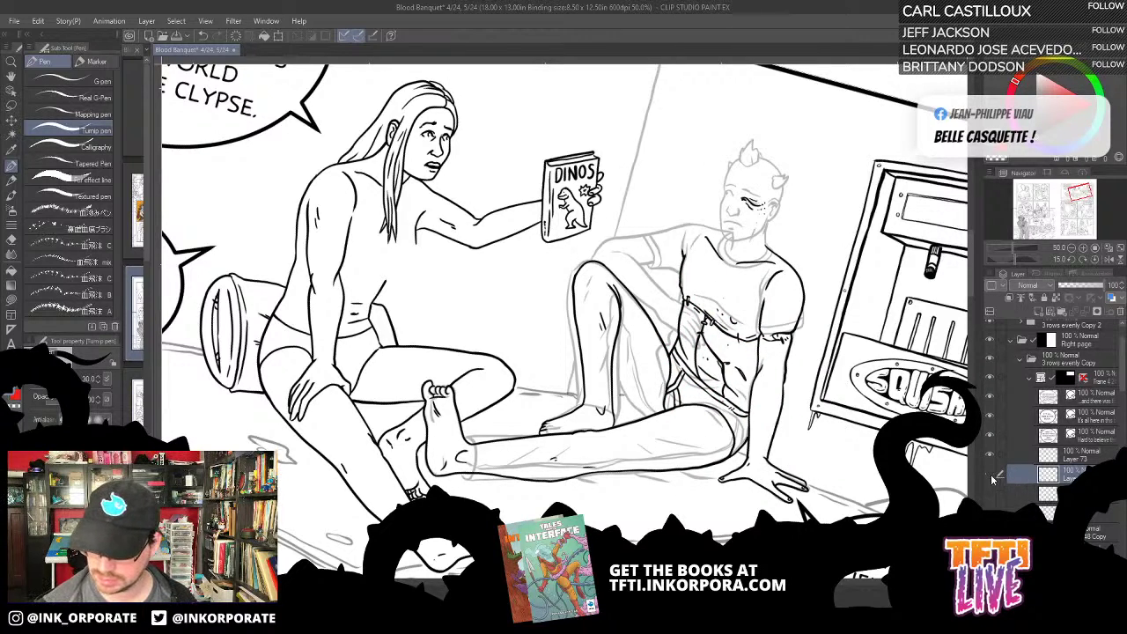
left_click(991, 466)
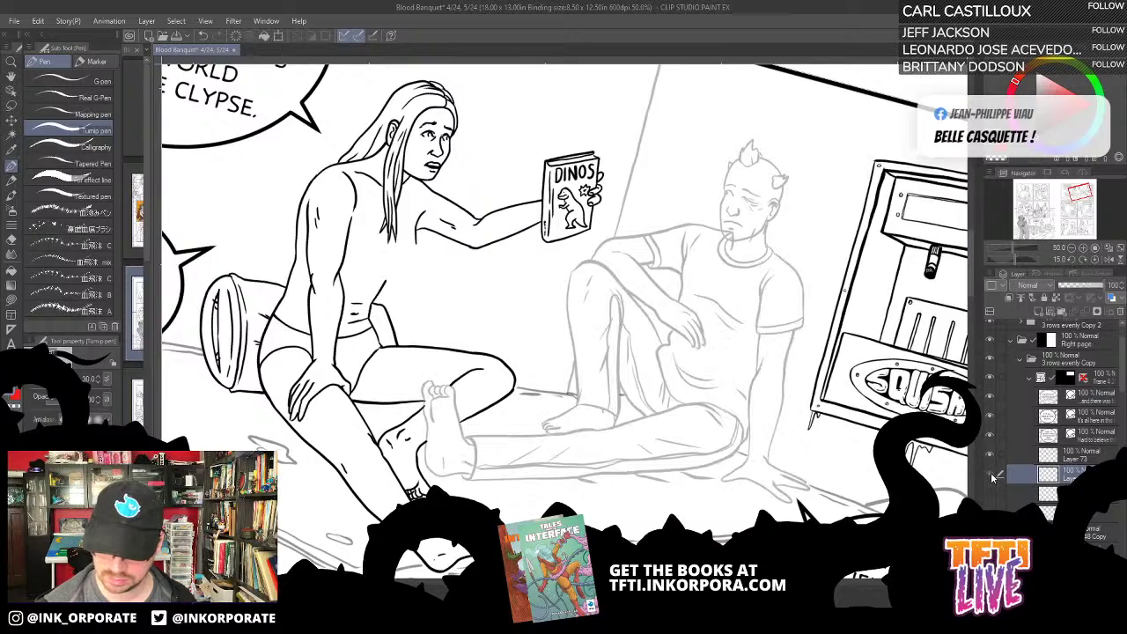
left_click(991, 464)
Step: Ink the side of the seated man's neck from below the ear down to the shoulder
key("ctrl+plus")
key("ctrl+plus")
key("asciicircum")
key("asciicircum")
key("asciicircum")
key("asciicircum")
key("asciicircum")
key("asciicircum")
key("asciicircum")
key("asciicircum")
key("asciicircum")
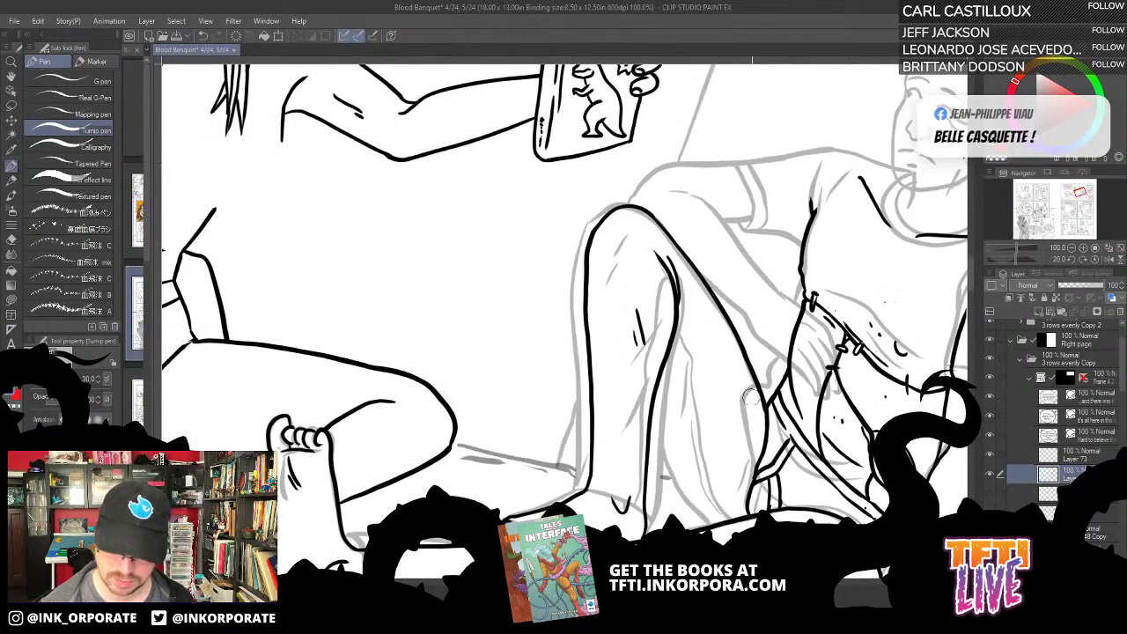
left_click_drag(622, 482, 620, 320)
mouse_move(567, 443)
left_mouse_down()
mouse_move(563, 369)
mouse_move(604, 294)
left_mouse_up()
mouse_move(873, 138)
left_mouse_down()
mouse_move(714, 192)
mouse_move(687, 380)
left_mouse_up()
key("minus")
key("minus")
key("minus")
key("minus")
key("minus")
key("minus")
key("minus")
key("minus")
key("minus")
key("minus")
key("minus")
key("minus")
key("minus")
key("minus")
key("minus")
key("minus")
key("minus")
key("minus")
key("minus")
key("minus")
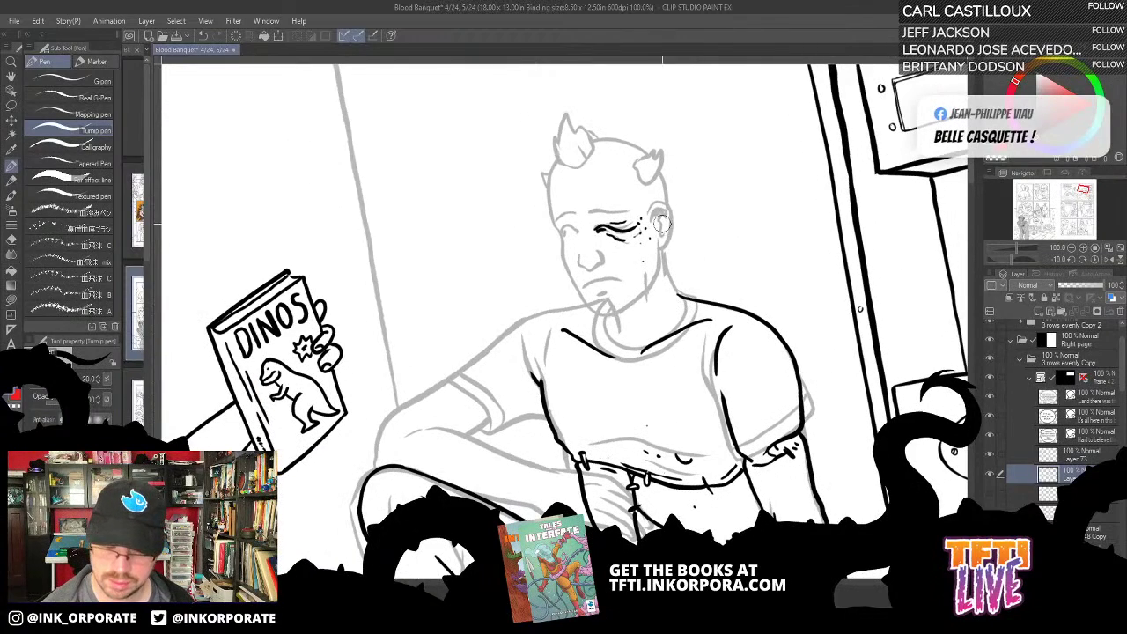
left_click_drag(663, 249, 690, 301)
left_click_drag(679, 228, 729, 248)
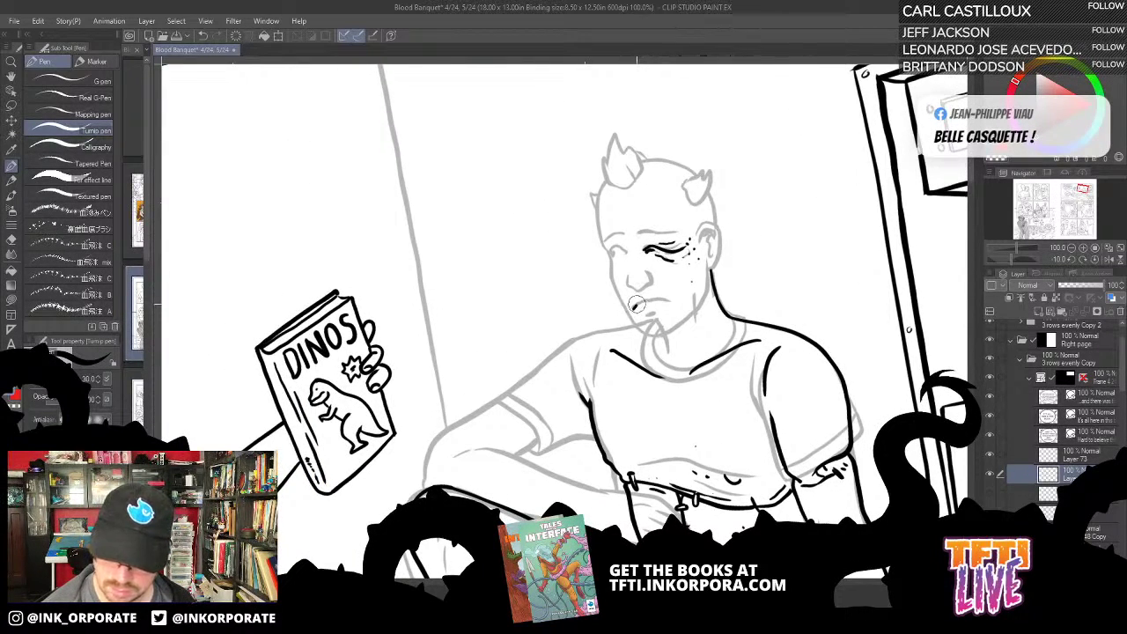
Step: Ink the man's downturned mouth, nose and open eye, plus the face outline from cheek around the chin to the ear
left_click_drag(660, 299, 670, 310)
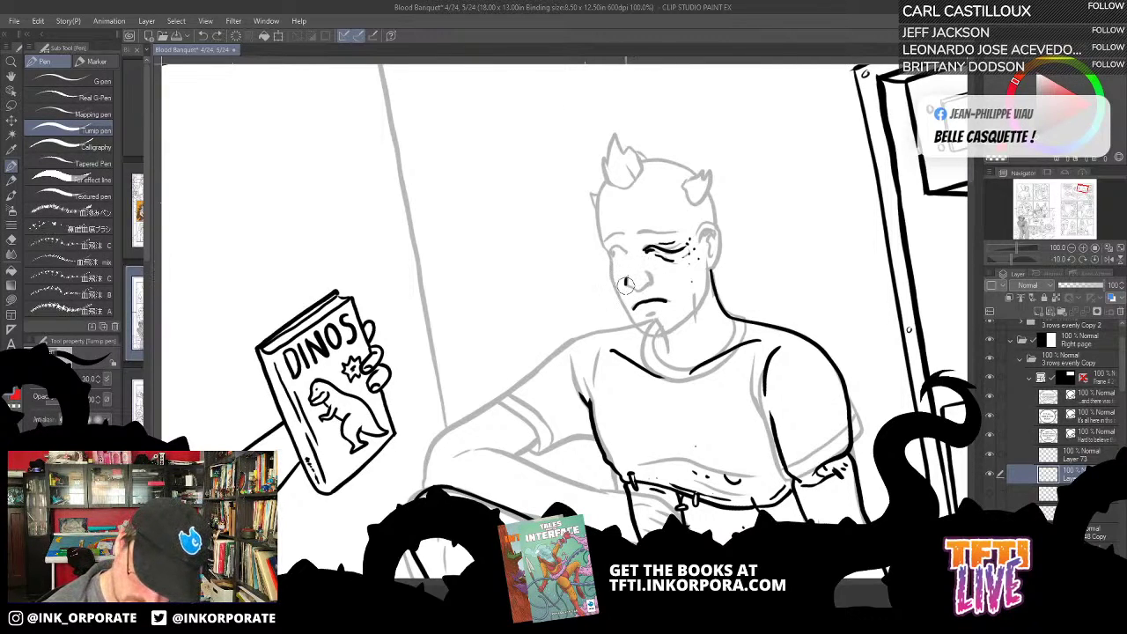
left_click_drag(650, 277, 666, 293)
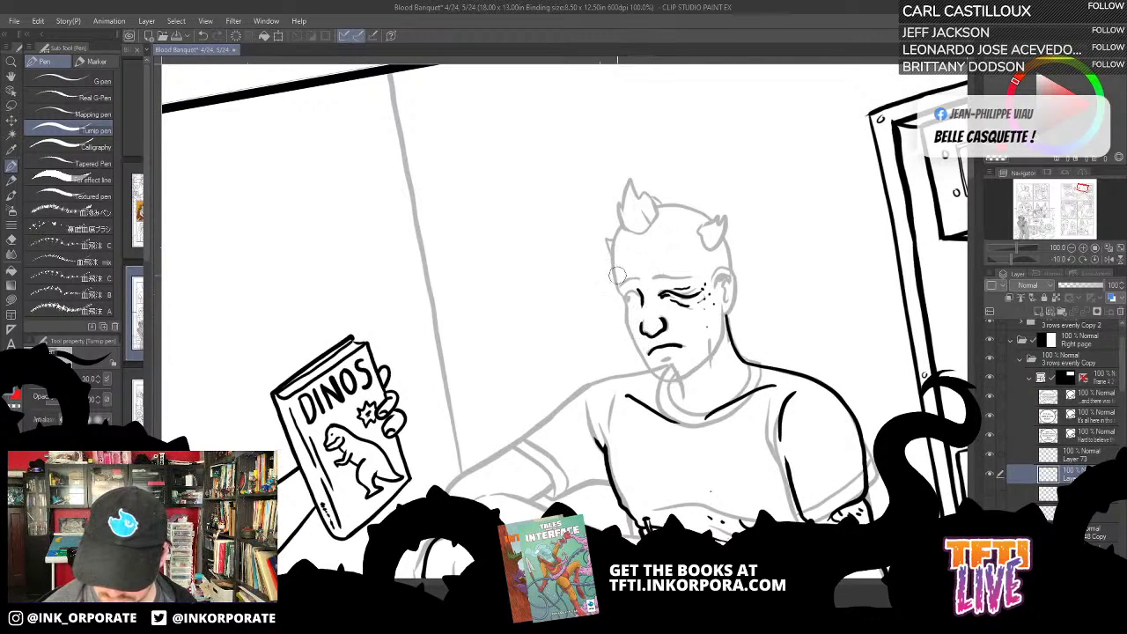
mouse_move(622, 325)
left_mouse_down()
mouse_move(650, 368)
mouse_move(678, 377)
mouse_move(718, 340)
mouse_move(727, 303)
left_mouse_up()
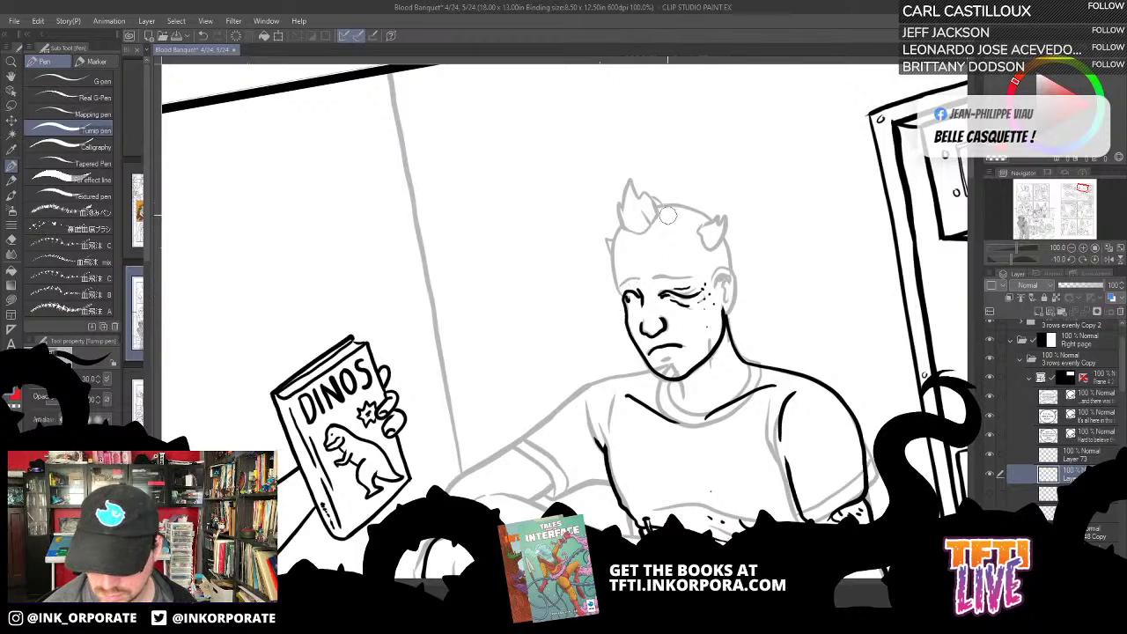
Step: Ink the tall front hair tuft, the forehead's outer edge and the small hair spike beside it
left_click_drag(664, 265, 670, 306)
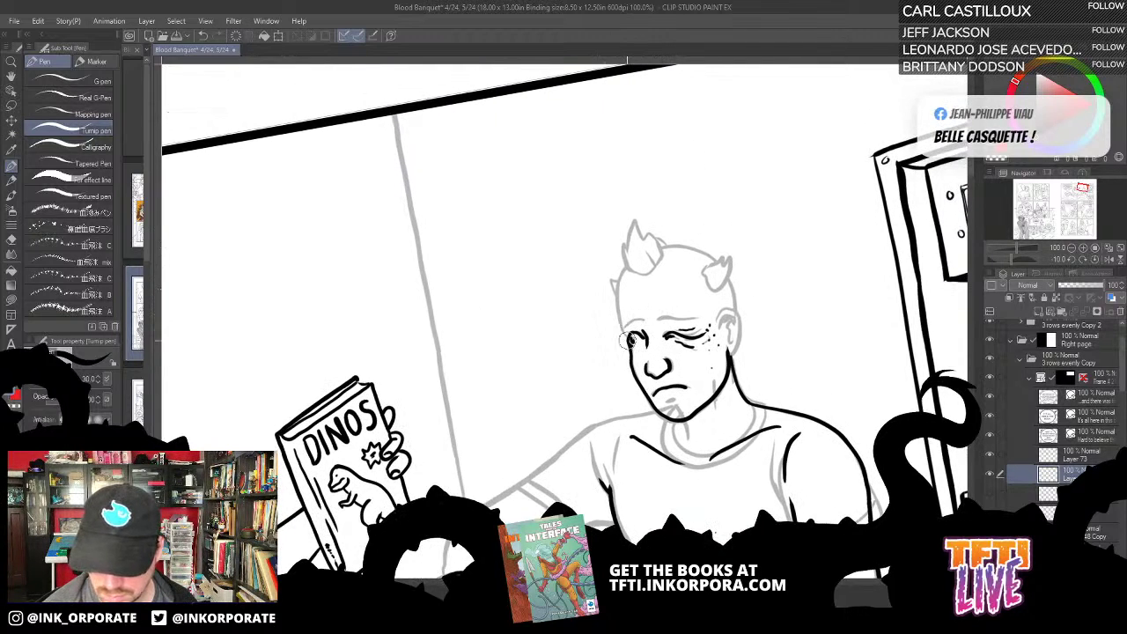
mouse_move(632, 343)
left_mouse_down()
mouse_move(619, 316)
mouse_move(637, 330)
mouse_move(632, 311)
mouse_move(659, 304)
mouse_move(669, 319)
mouse_move(654, 339)
mouse_move(634, 324)
mouse_move(646, 296)
mouse_move(657, 326)
mouse_move(650, 307)
mouse_move(663, 315)
mouse_move(637, 284)
mouse_move(630, 301)
left_mouse_up()
scroll(636, 244, "up", 3)
key("ctrl+z")
key("ctrl+z")
key("ctrl+z")
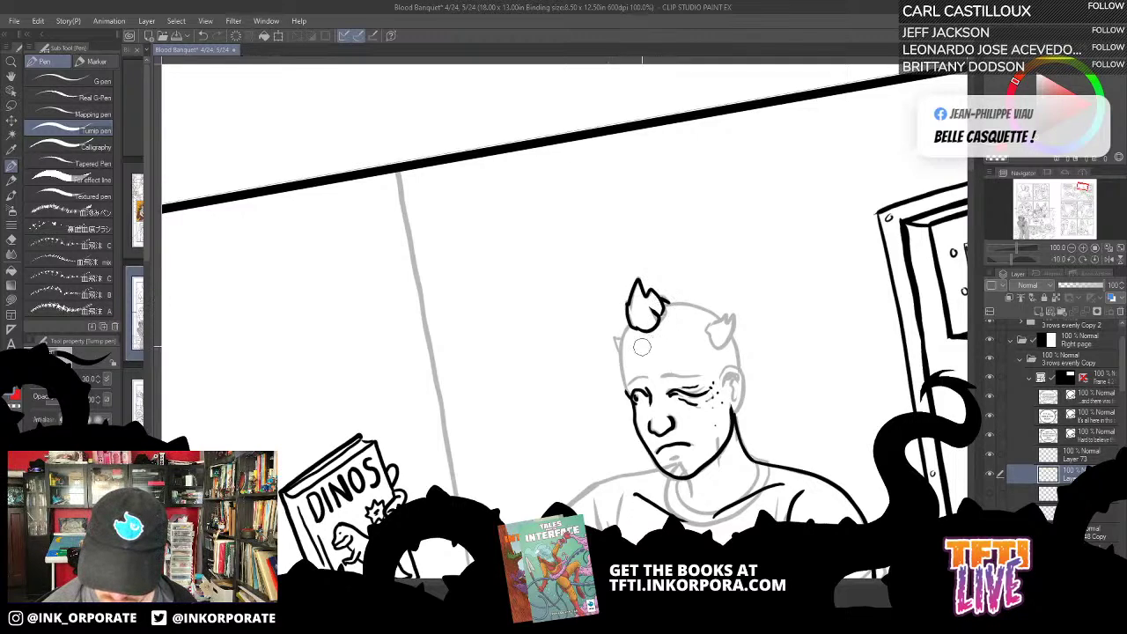
mouse_move(627, 393)
left_mouse_down()
mouse_move(618, 345)
mouse_move(631, 313)
left_mouse_up()
left_click_drag(620, 354, 616, 338)
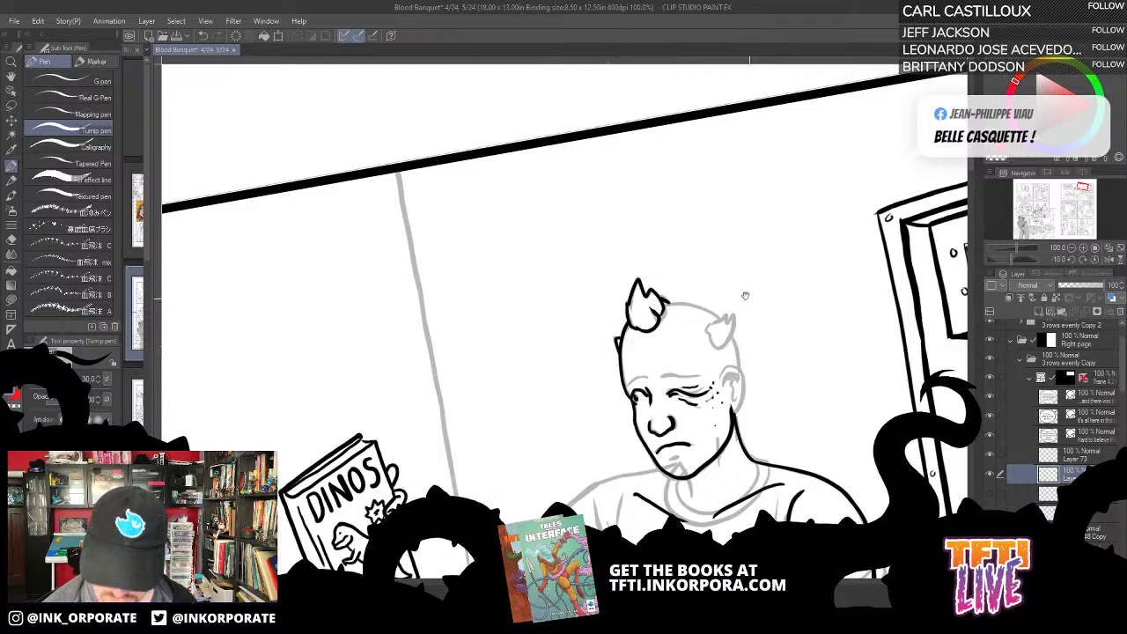
Step: Ink the man's slanted eyebrows with frown creases between them, and a small goatee mark on the chin
left_click_drag(745, 297, 716, 247)
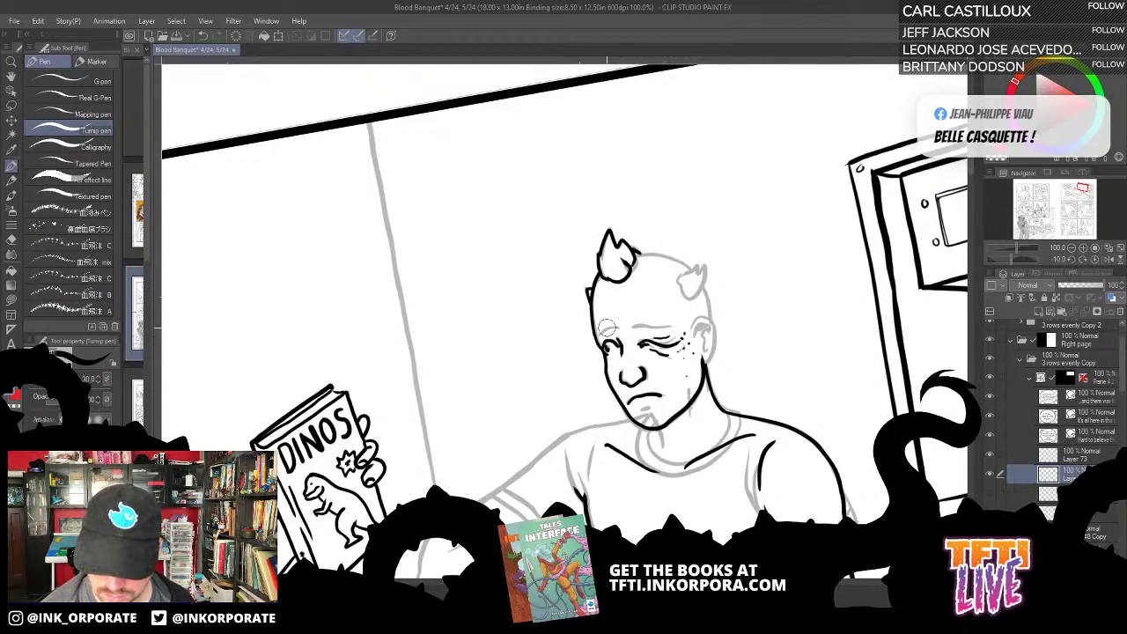
left_click_drag(632, 327, 665, 330)
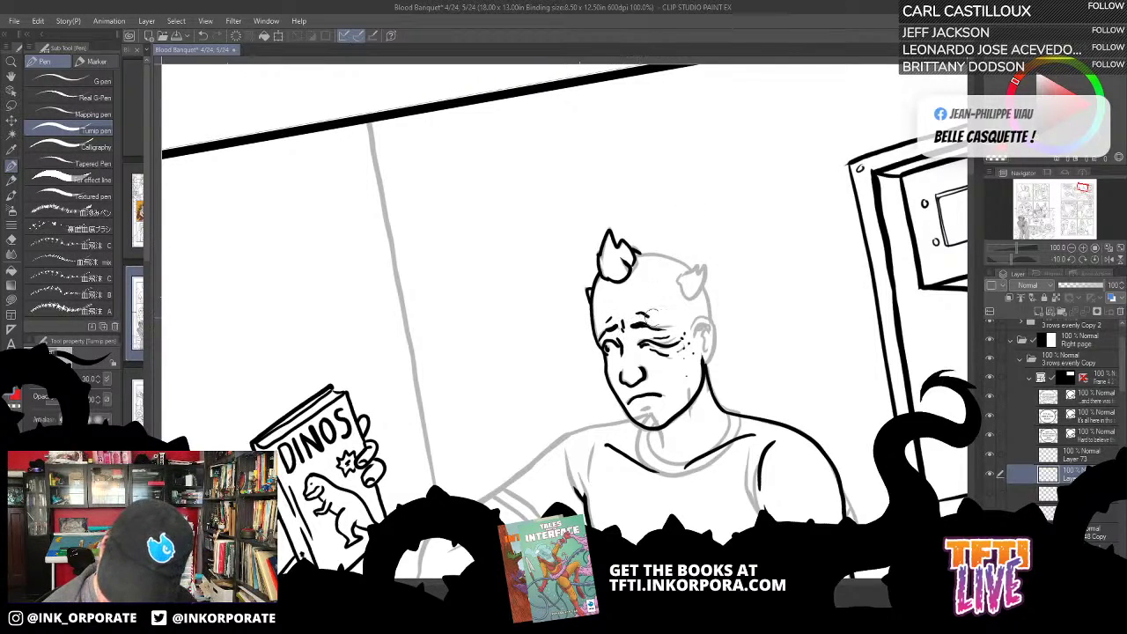
mouse_move(732, 312)
left_mouse_down()
mouse_move(710, 251)
mouse_move(707, 194)
left_mouse_up()
key("ctrl+z")
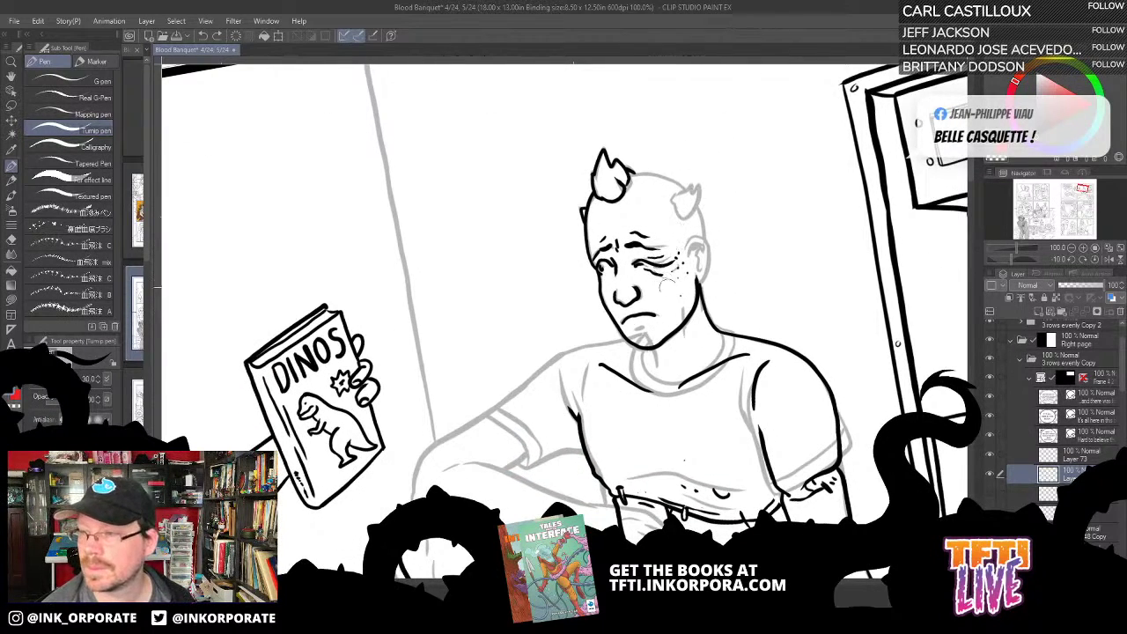
left_click_drag(635, 330, 644, 328)
Step: Ink the man's ear, the second hair tuft above it and the skull line joining the two tufts
mouse_move(717, 267)
left_mouse_down()
mouse_move(685, 321)
mouse_move(678, 291)
mouse_move(676, 333)
mouse_move(672, 305)
mouse_move(674, 333)
left_mouse_up()
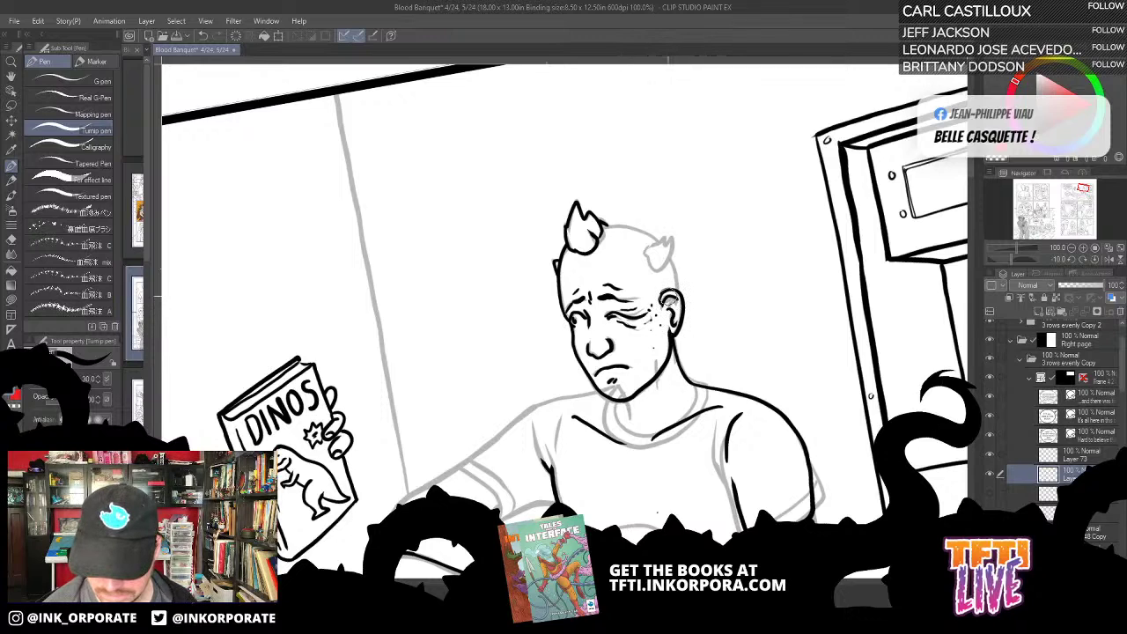
mouse_move(674, 273)
left_mouse_down()
mouse_move(683, 322)
mouse_move(685, 291)
left_mouse_up()
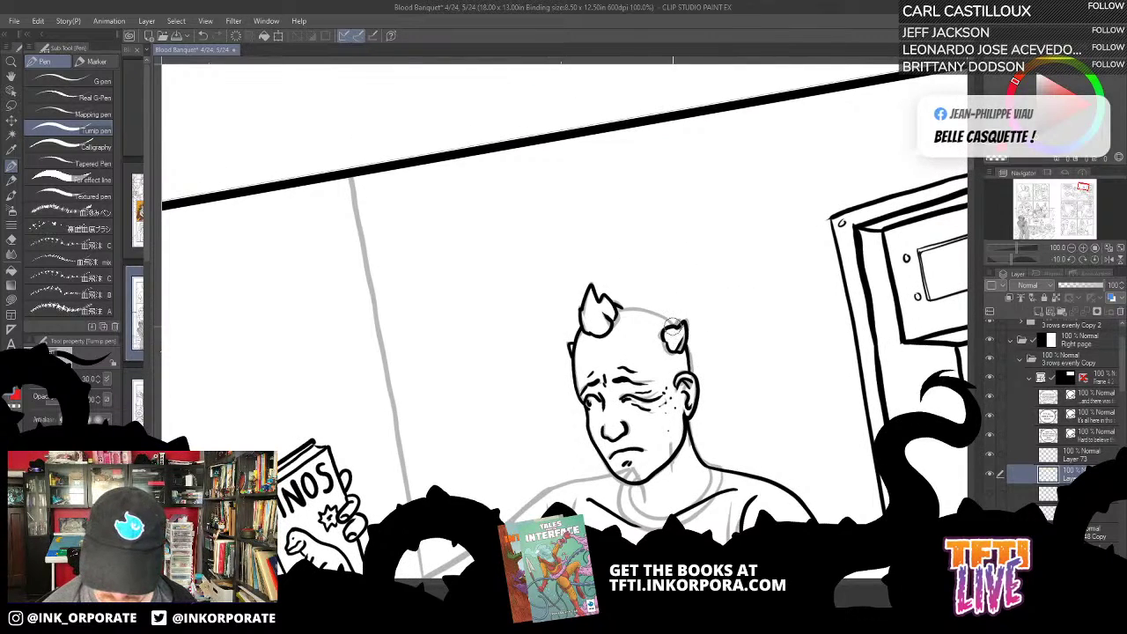
mouse_move(674, 328)
left_mouse_down()
mouse_move(641, 308)
mouse_move(606, 310)
mouse_move(679, 236)
mouse_move(687, 199)
left_mouse_up()
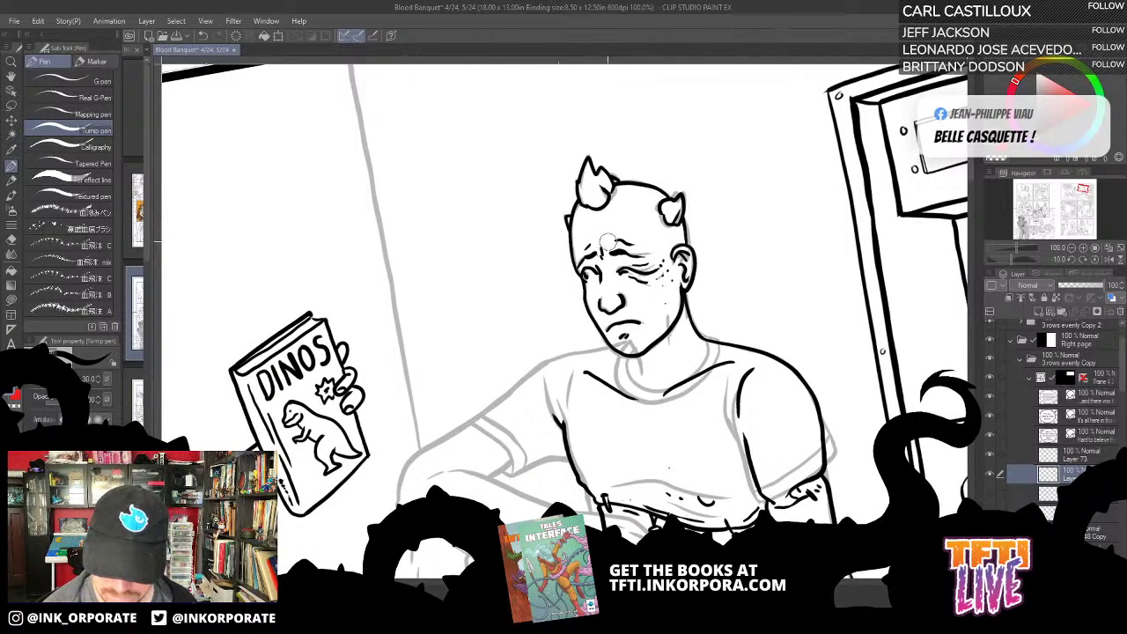
Step: Add curved wrinkles on the forehead and a short neck line below the jaw
mouse_move(608, 241)
left_mouse_down()
mouse_move(594, 246)
mouse_move(611, 227)
mouse_move(628, 237)
left_mouse_up()
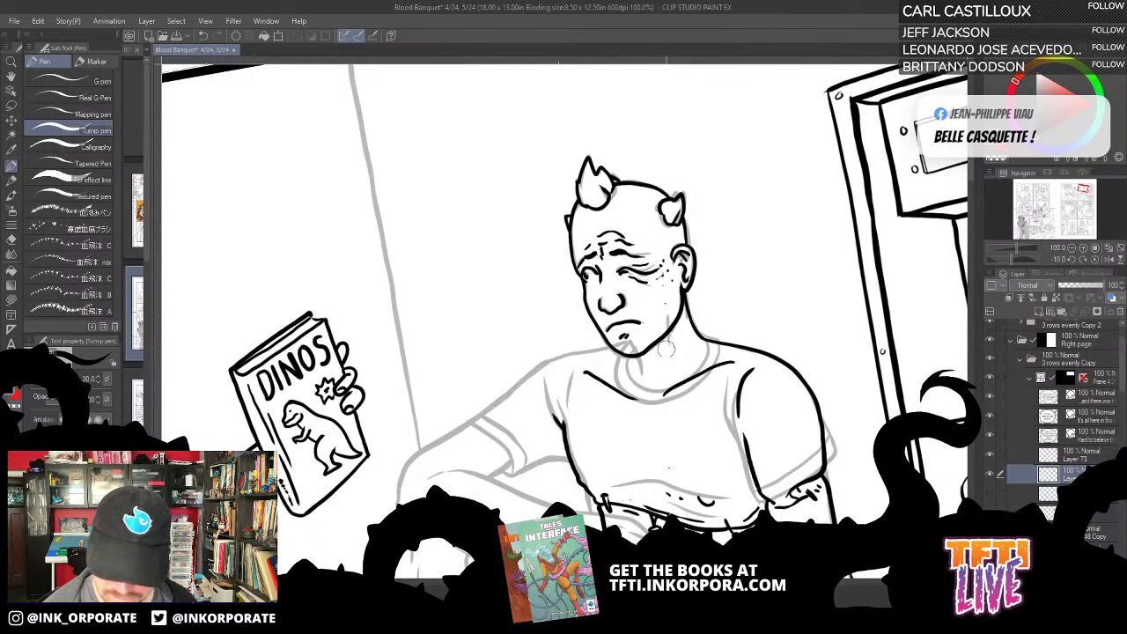
left_click_drag(665, 371, 655, 381)
left_click_drag(656, 263, 634, 209)
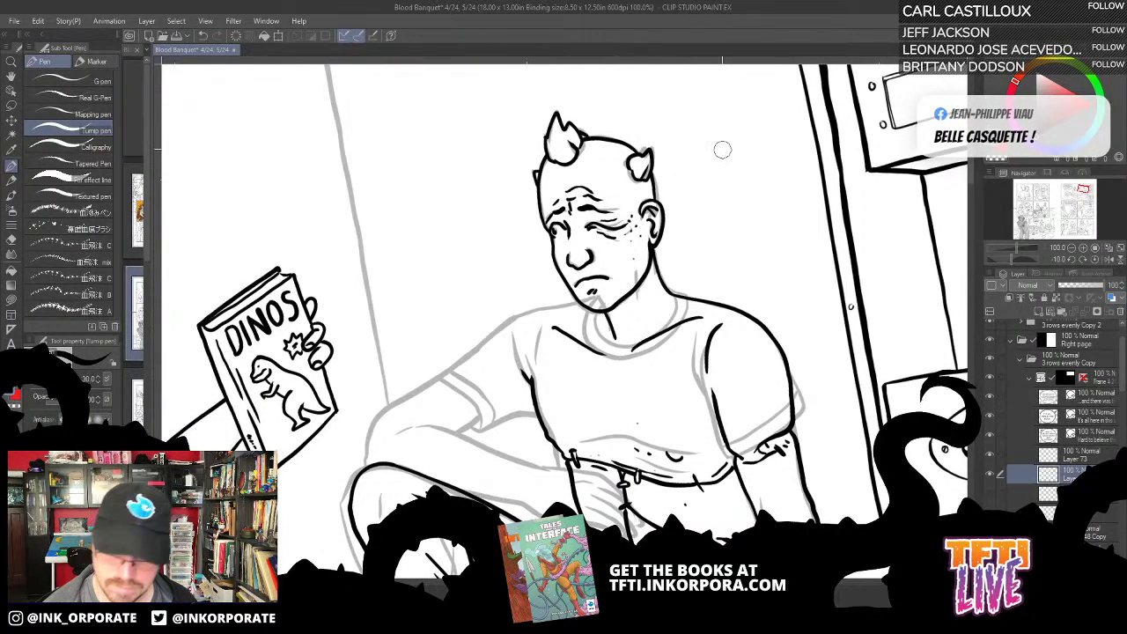
Step: Ink the outer edge of the arm resting on the knee, from the neck over the shoulder to the elbow
scroll(718, 154, "down", 2)
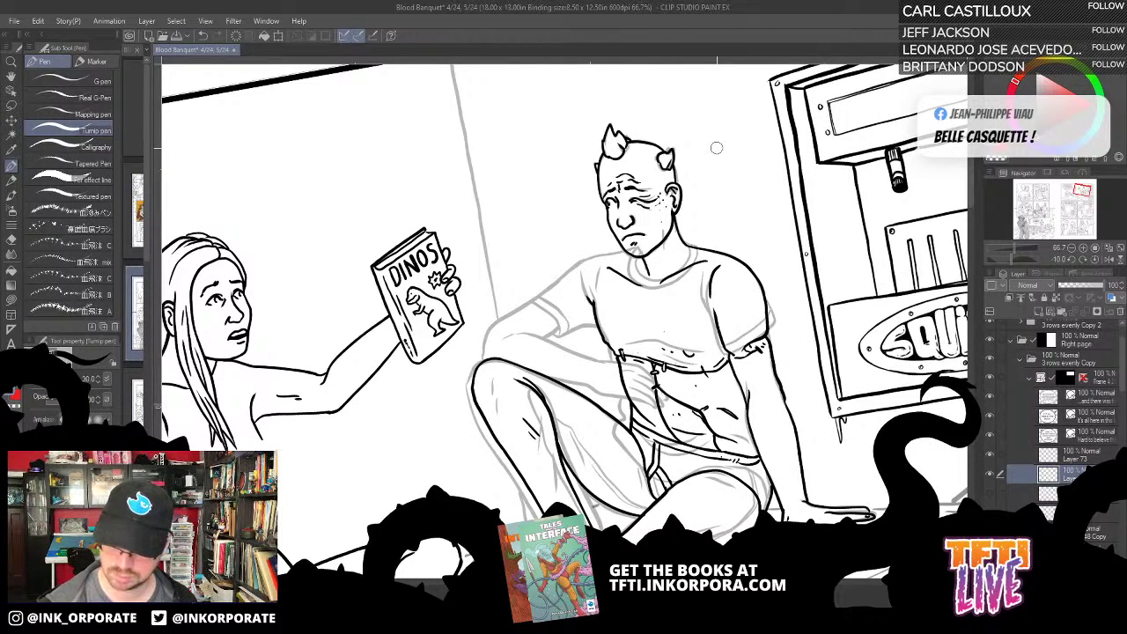
left_click(990, 490)
left_click(990, 491)
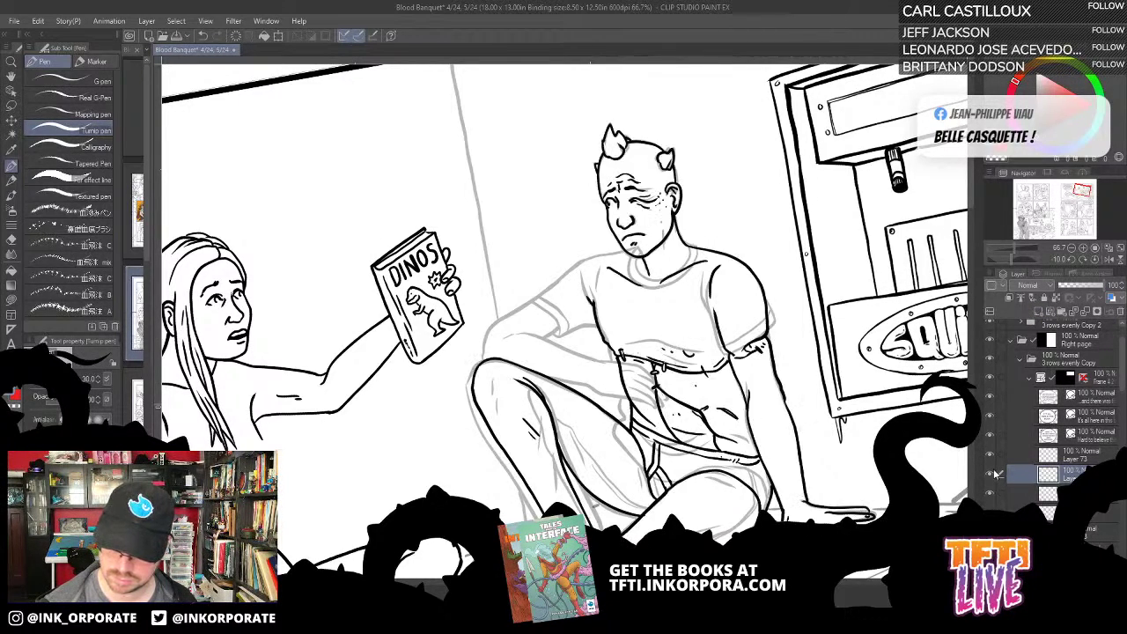
key("ctrl+plus")
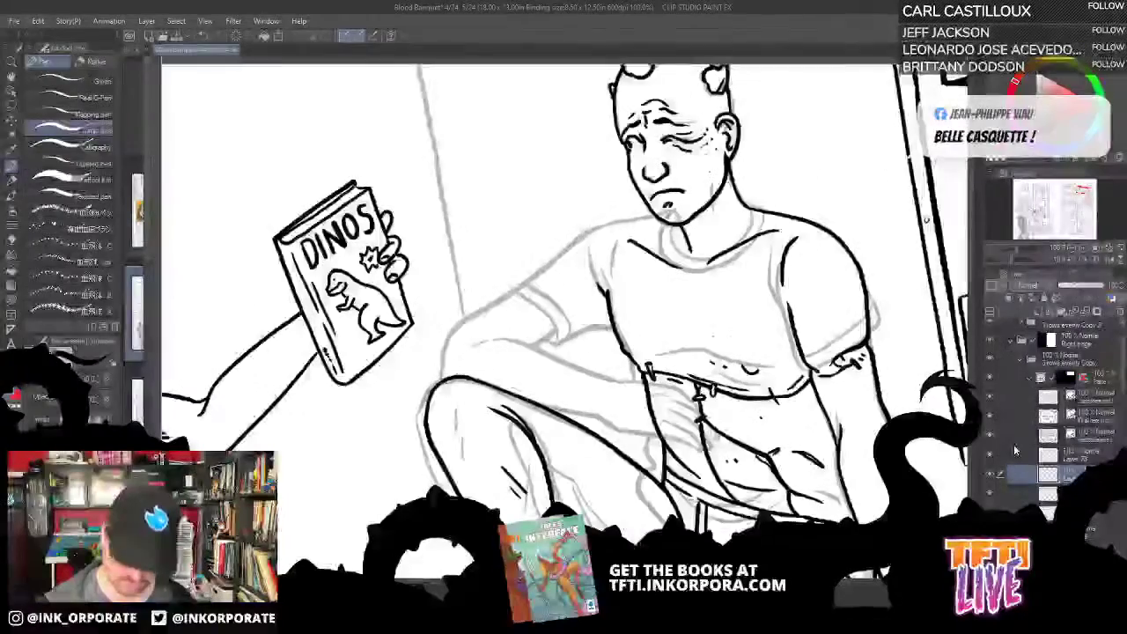
key("minus")
key("minus")
key("minus")
key("minus")
key("minus")
key("minus")
left_click_drag(558, 320, 585, 371)
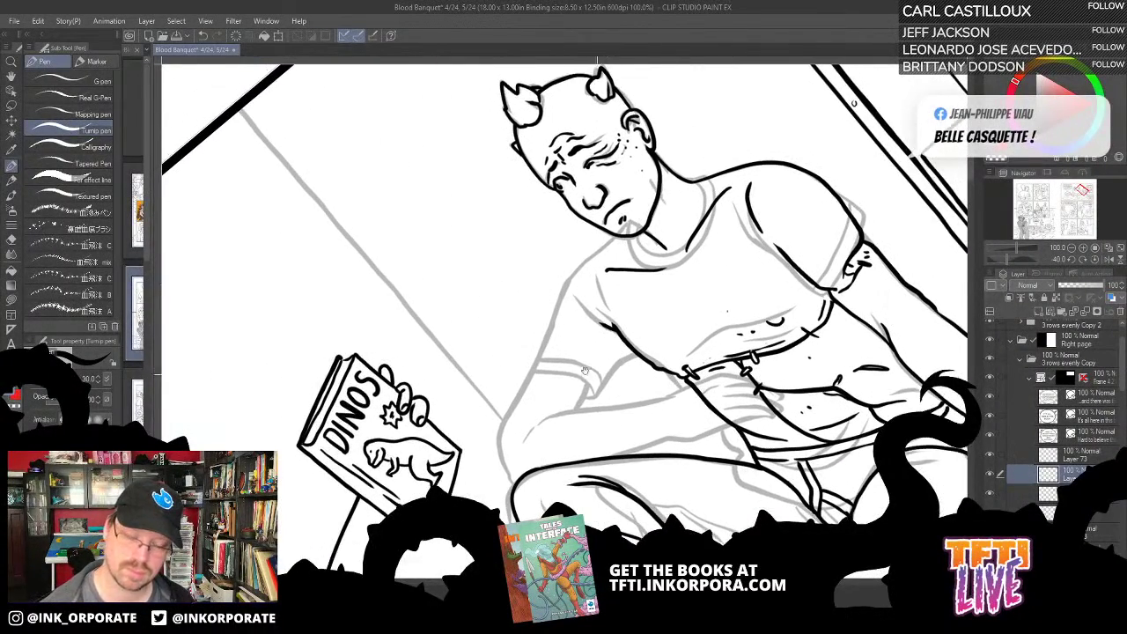
mouse_move(509, 476)
left_mouse_down()
mouse_move(500, 443)
mouse_move(560, 284)
mouse_move(610, 238)
left_mouse_up()
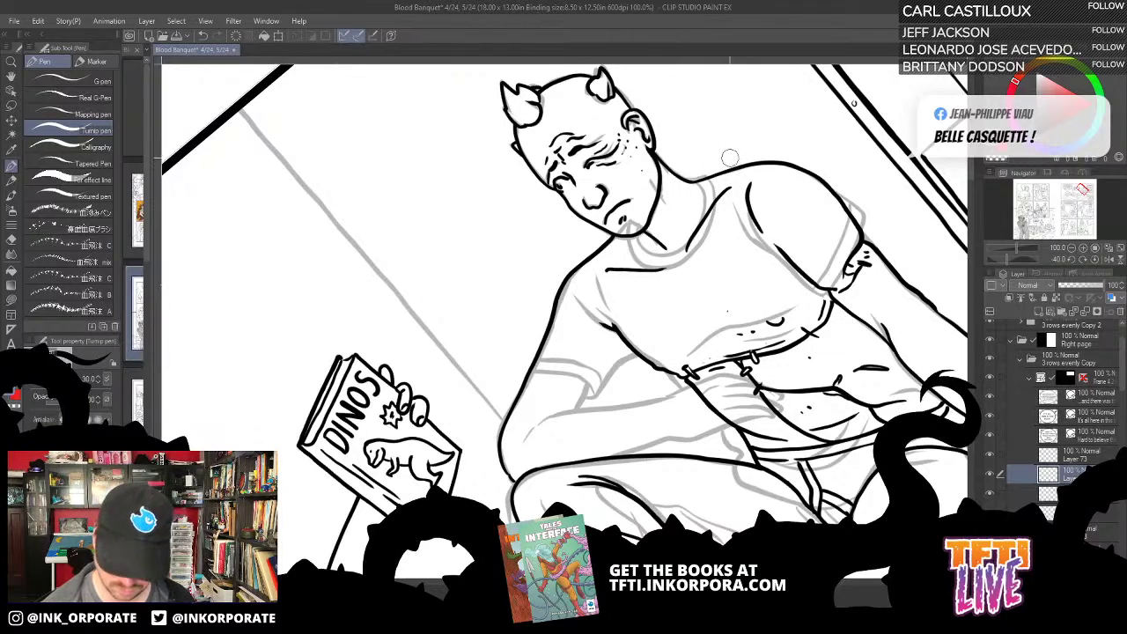
Step: Ink the resting forearm's upper edge, the crease at the inner elbow and the underside of the upper arm
key("minus")
key("minus")
key("minus")
key("minus")
key("minus")
key("minus")
key("minus")
key("minus")
key("minus")
key("minus")
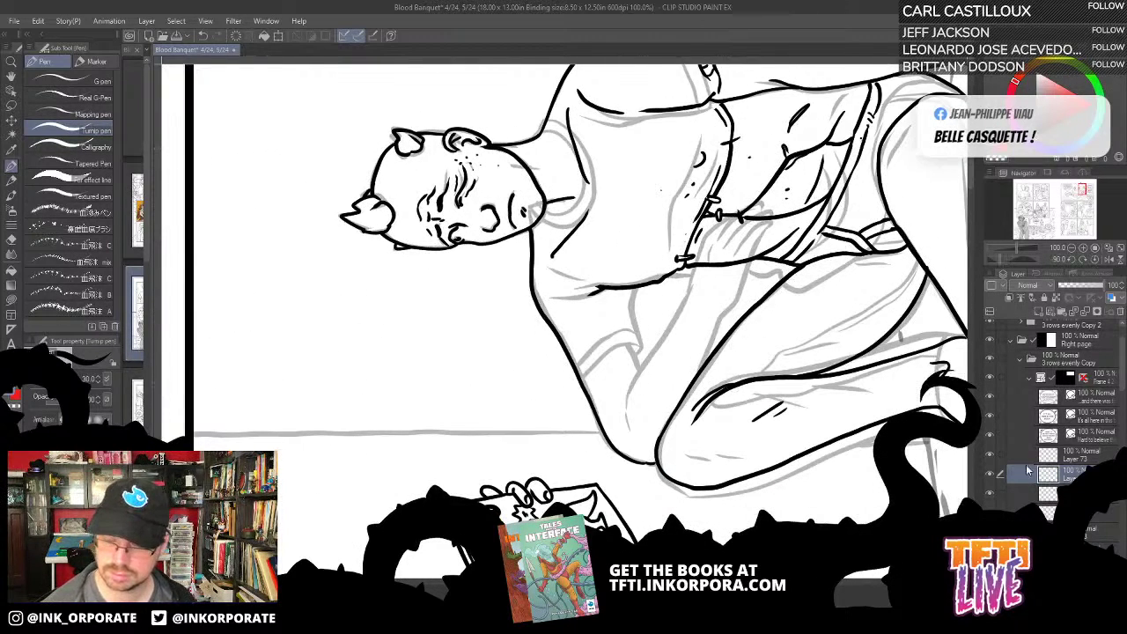
left_click(990, 474)
left_click(990, 476)
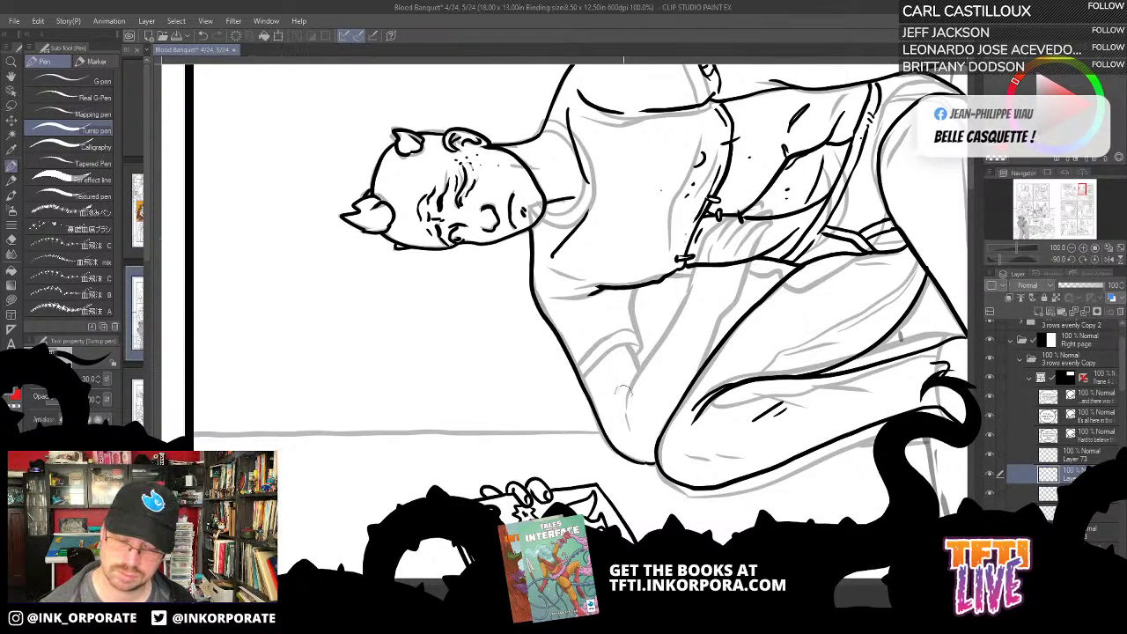
mouse_move(628, 431)
left_mouse_down()
mouse_move(637, 370)
mouse_move(693, 288)
left_mouse_up()
left_click_drag(624, 401, 638, 364)
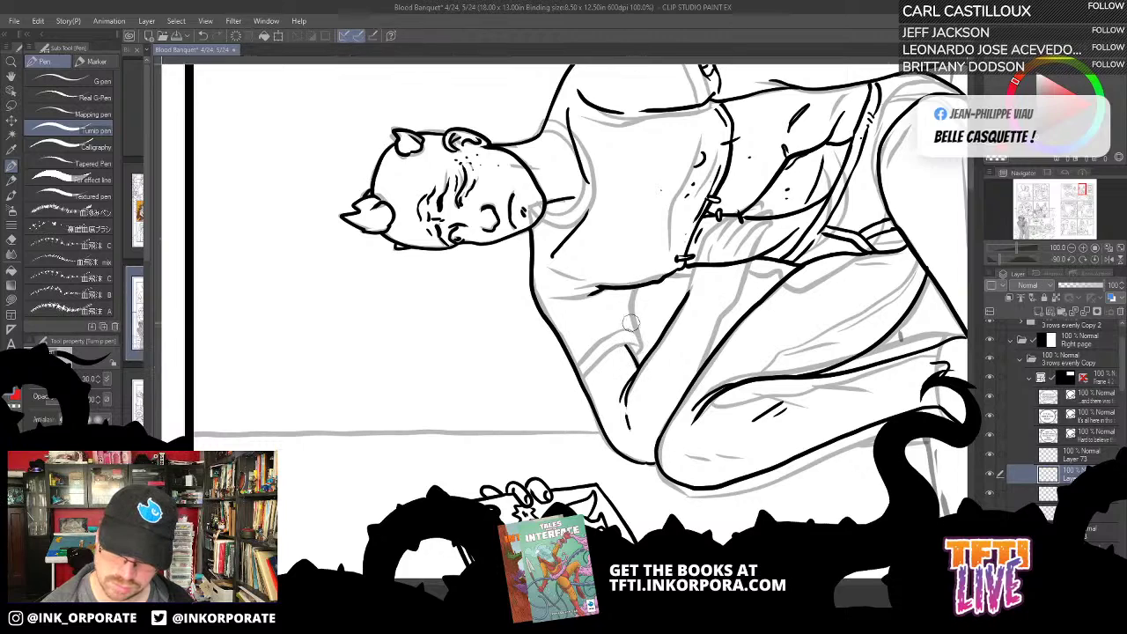
key("ctrl+z")
left_click_drag(602, 300, 639, 366)
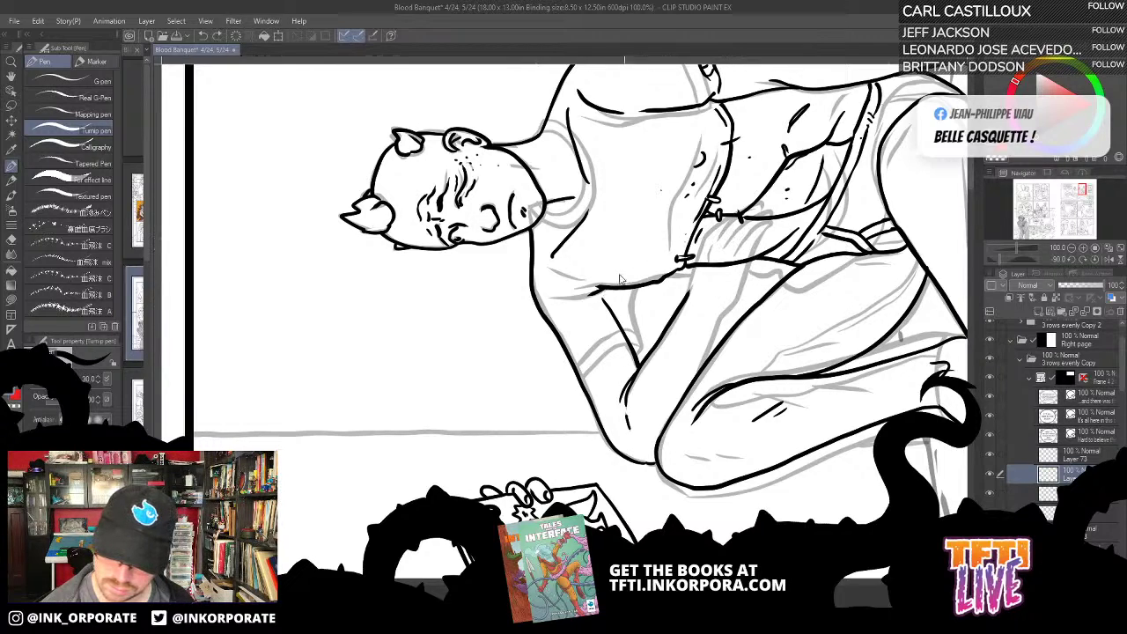
Step: Close the upper arm line at the armpit, then ink the hanging hand's fingers and the forearm's lower edge to the knee
left_click_drag(613, 288, 617, 286)
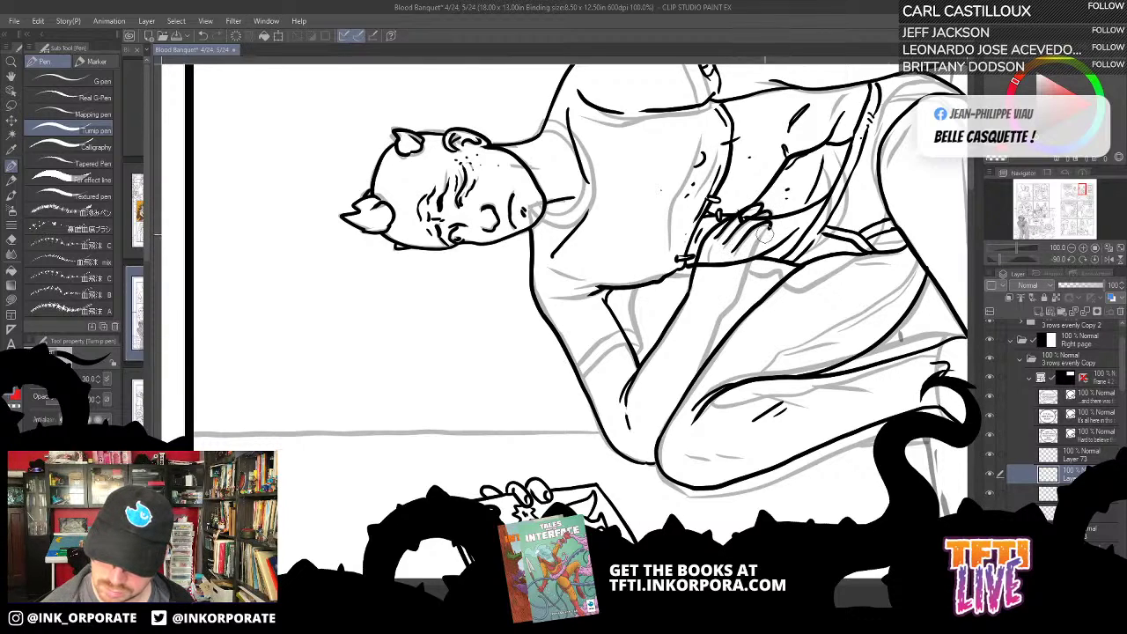
left_click_drag(764, 235, 665, 429)
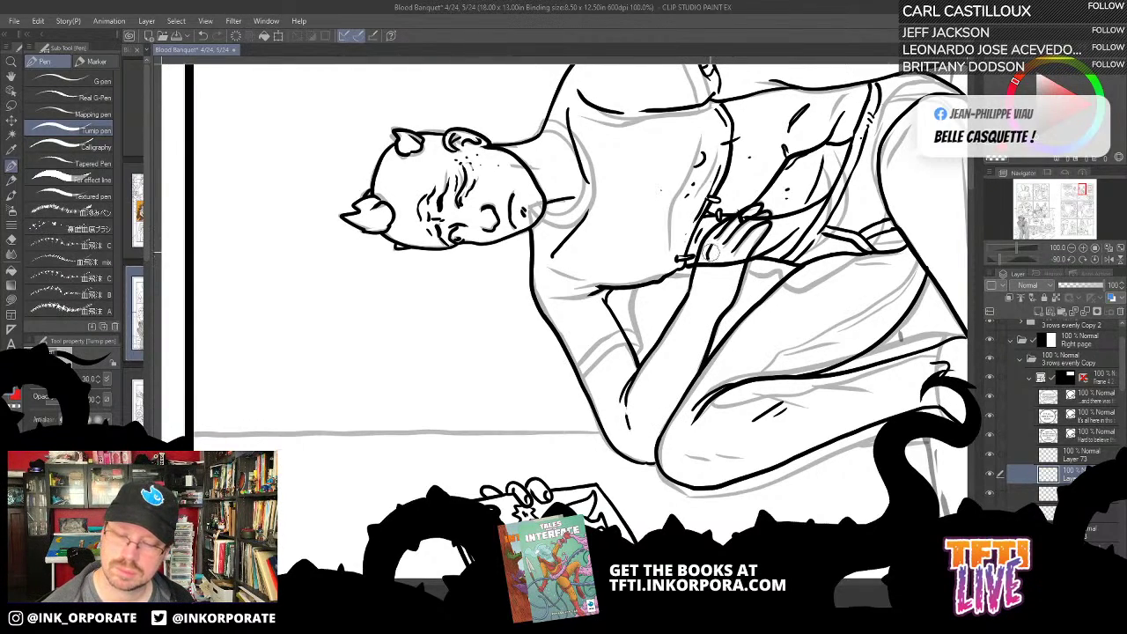
Step: Redraw the inner edge of the man's upper arm in black from the armpit down to the resting forearm
key("asciicircum")
key("asciicircum")
key("asciicircum")
key("asciicircum")
key("asciicircum")
key("asciicircum")
key("asciicircum")
key("asciicircum")
key("asciicircum")
key("asciicircum")
key("asciicircum")
key("asciicircum")
key("asciicircum")
key("asciicircum")
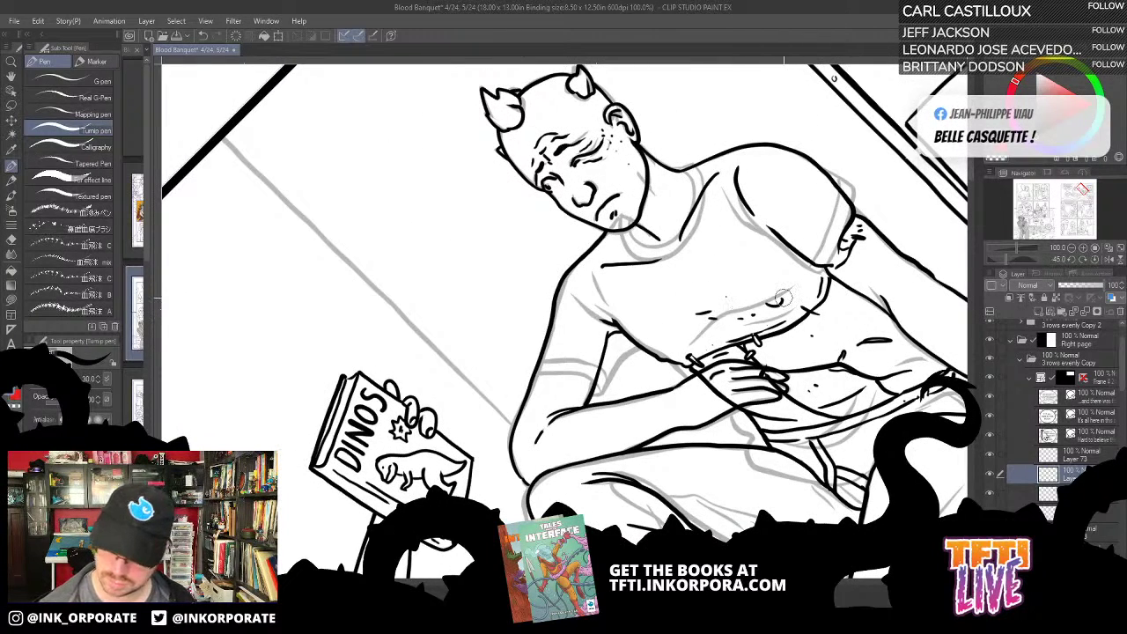
left_click(990, 493)
left_click(990, 493)
left_click(1035, 491)
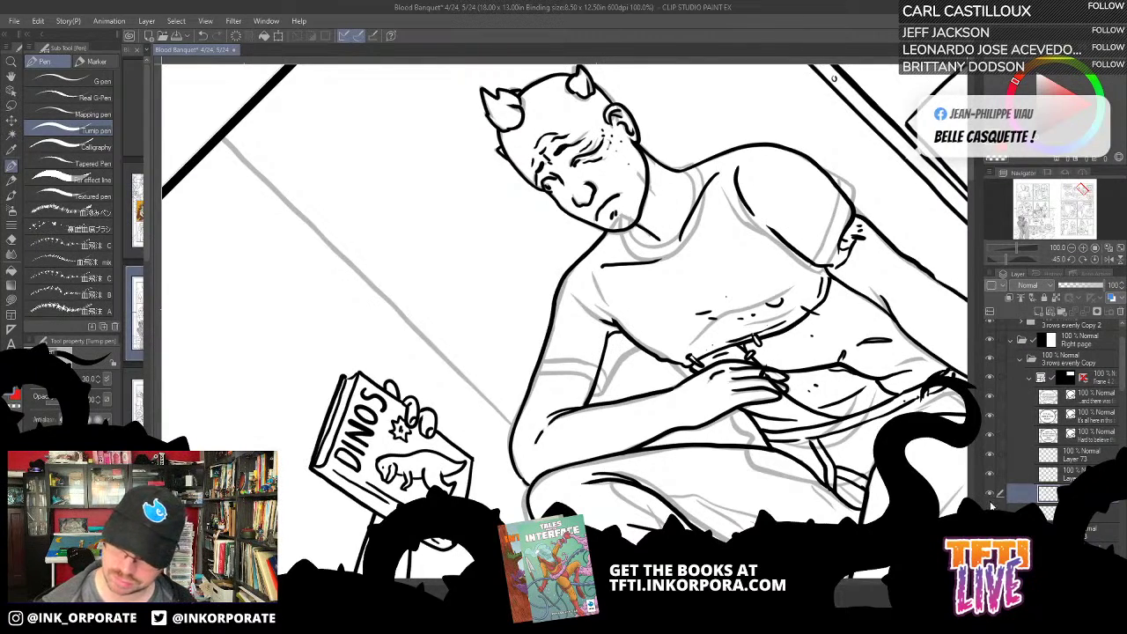
left_click(1048, 474)
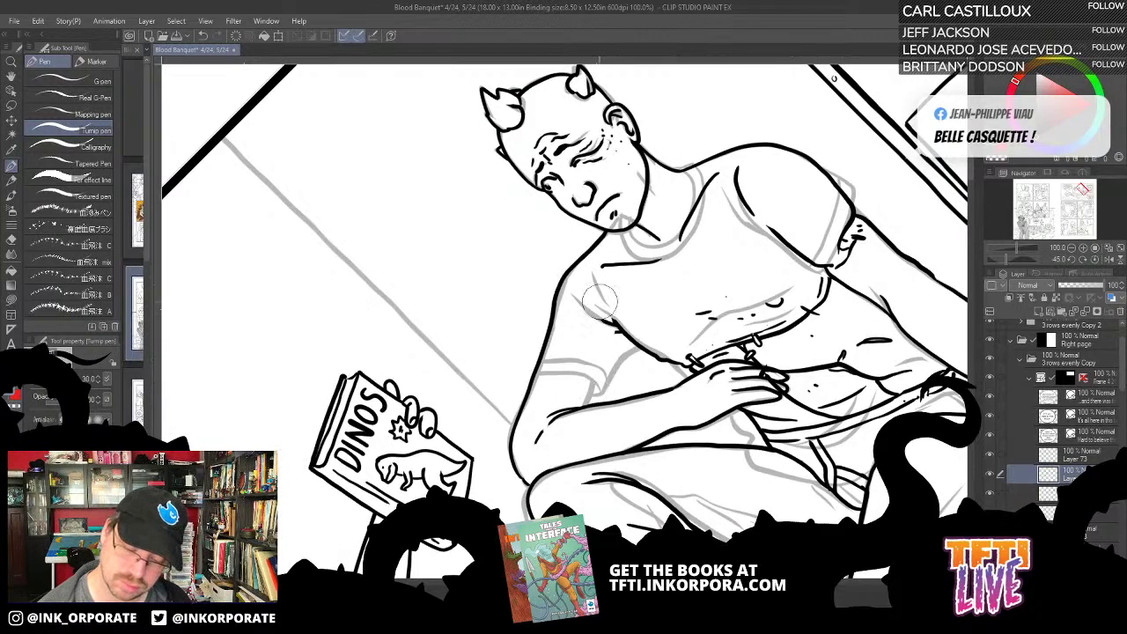
left_click_drag(620, 322, 588, 393)
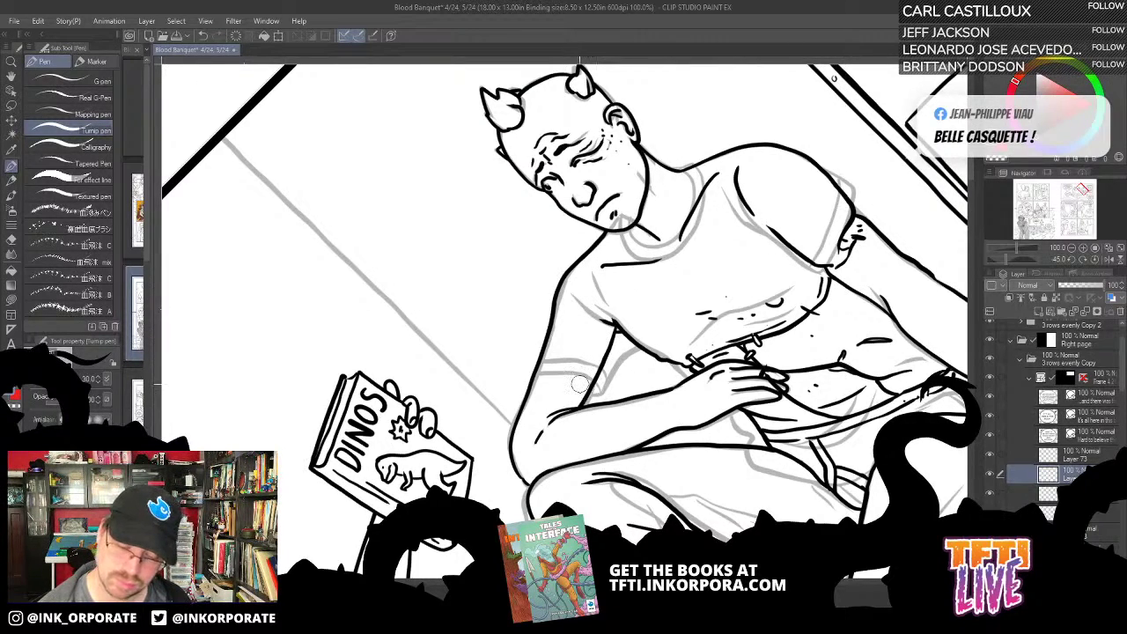
Step: Hide and show the seated man's ink layer and pencil sketch in turn to compare the inked lines with the sketch
scroll(579, 384, "down", 2)
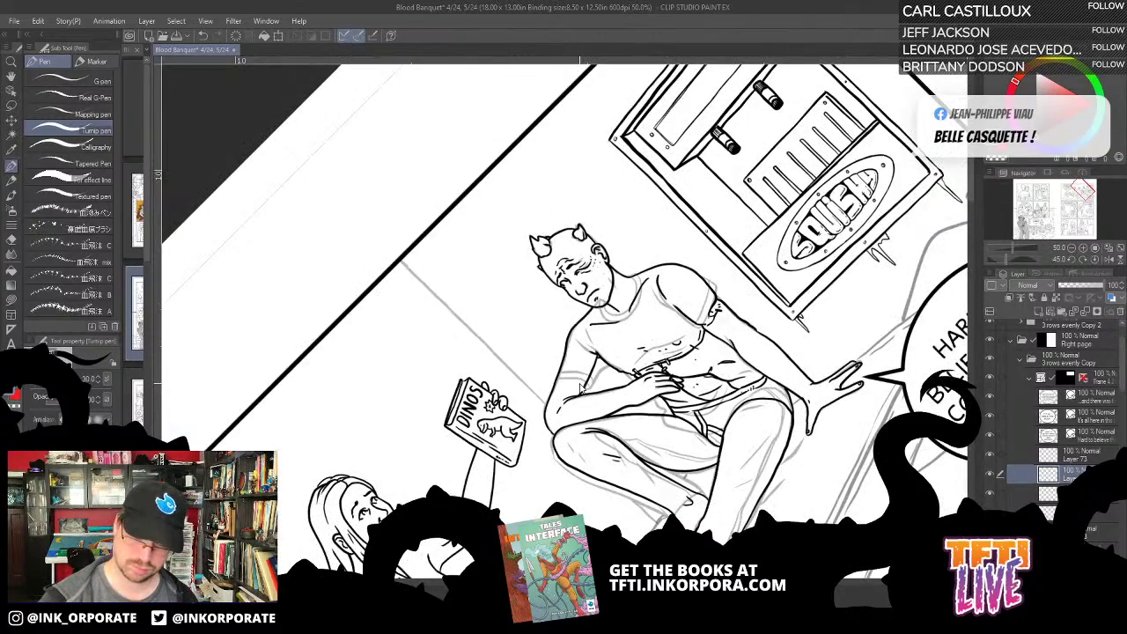
key("asciicircum")
key("asciicircum")
key("asciicircum")
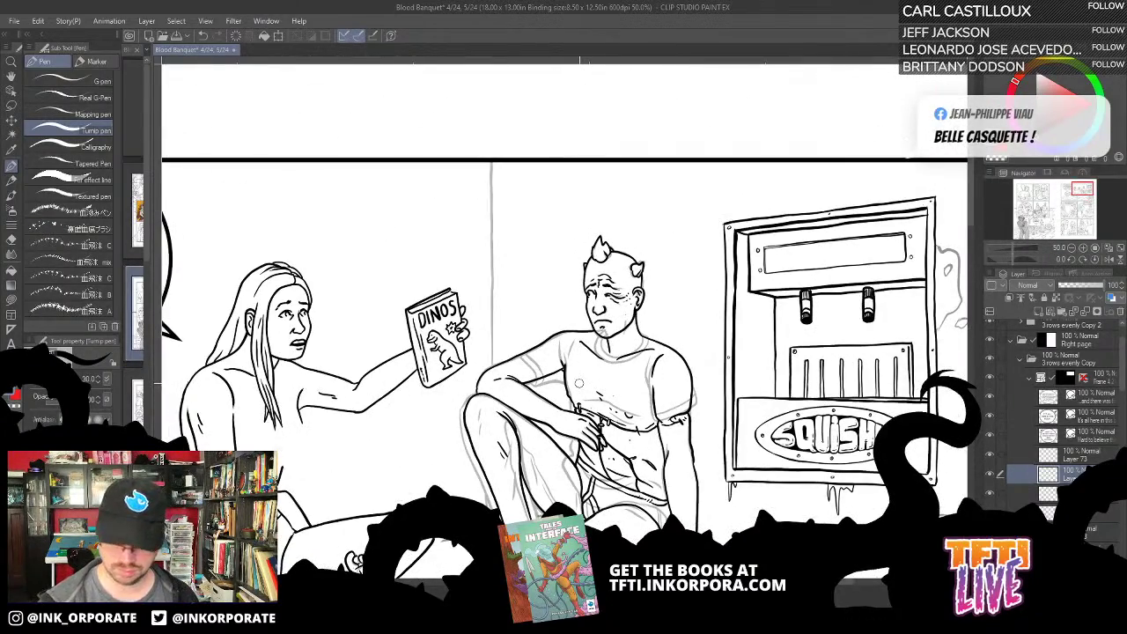
left_click_drag(825, 491, 840, 404)
left_click(990, 498)
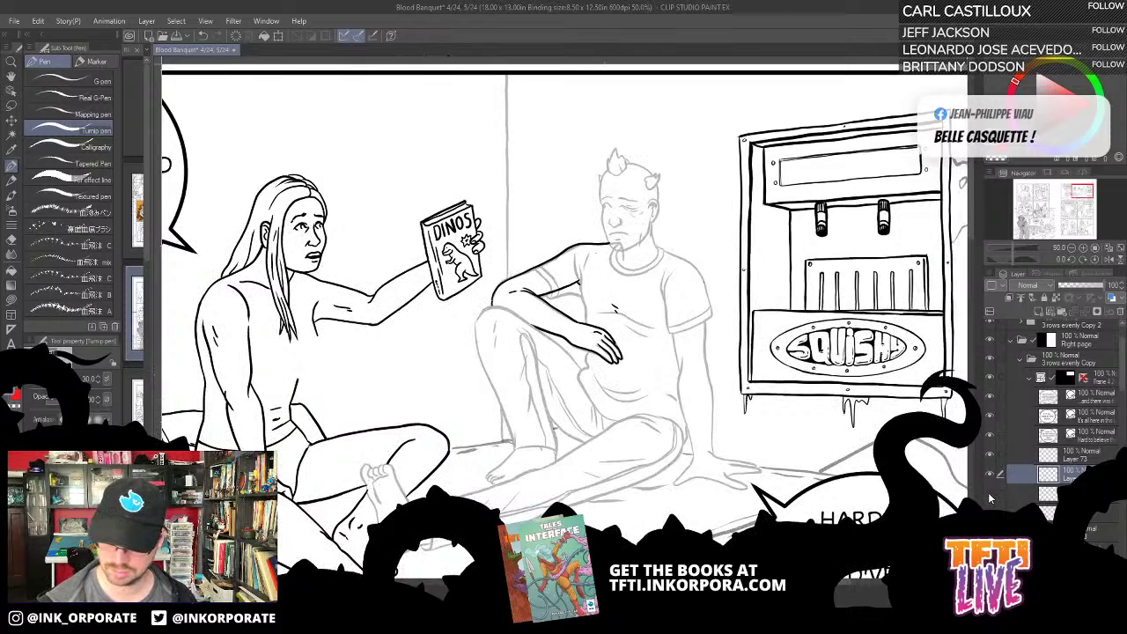
left_click(990, 499)
left_click(990, 514)
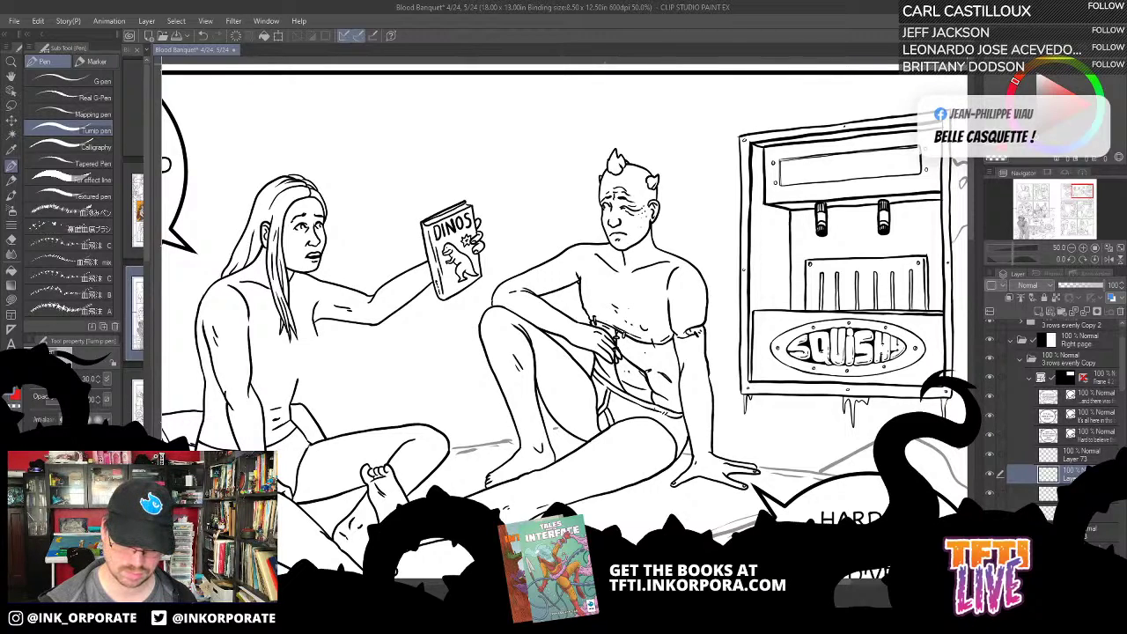
left_click(990, 514)
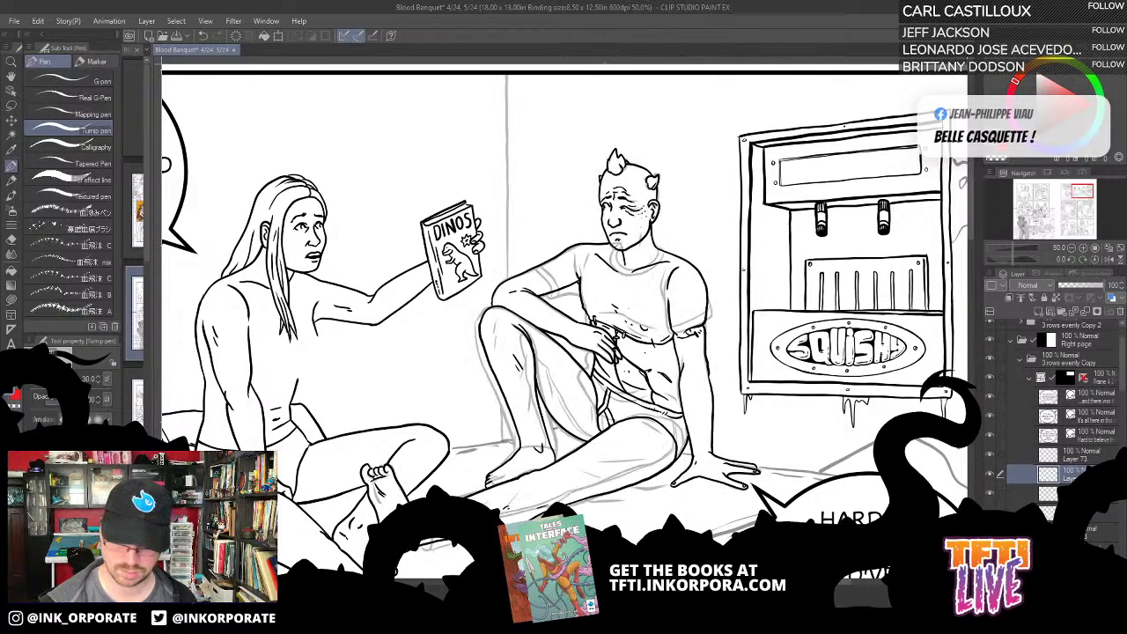
Step: Check both of the man's ink layers by hiding and showing each one, with the two seated figures in view
left_click_drag(837, 495, 952, 307)
left_click_drag(822, 399, 836, 481)
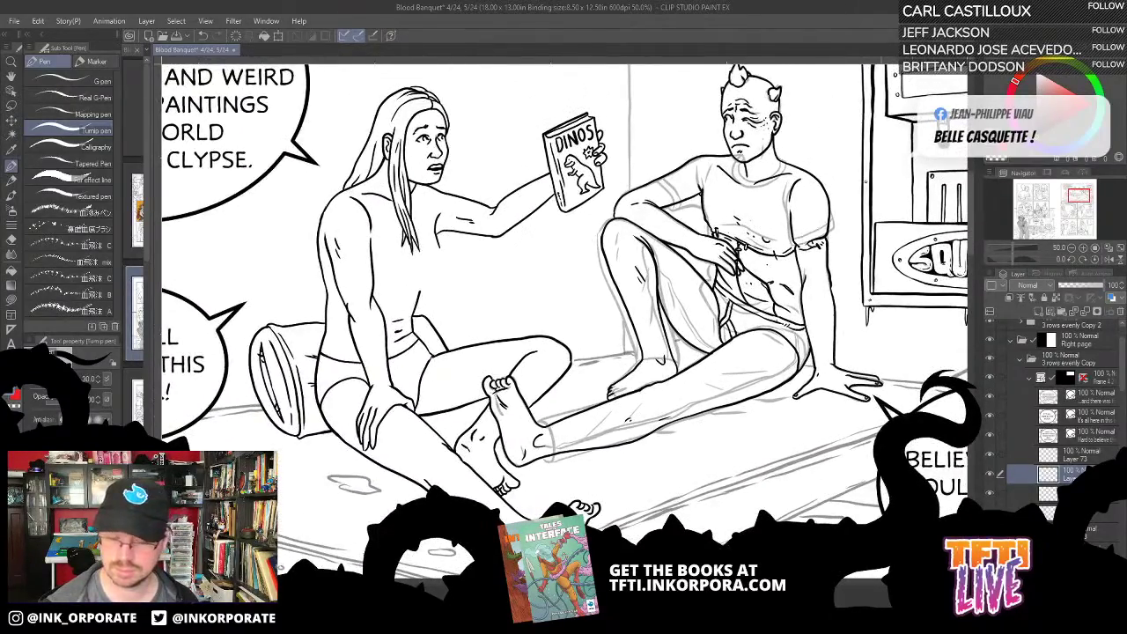
left_click(990, 495)
left_click(990, 498)
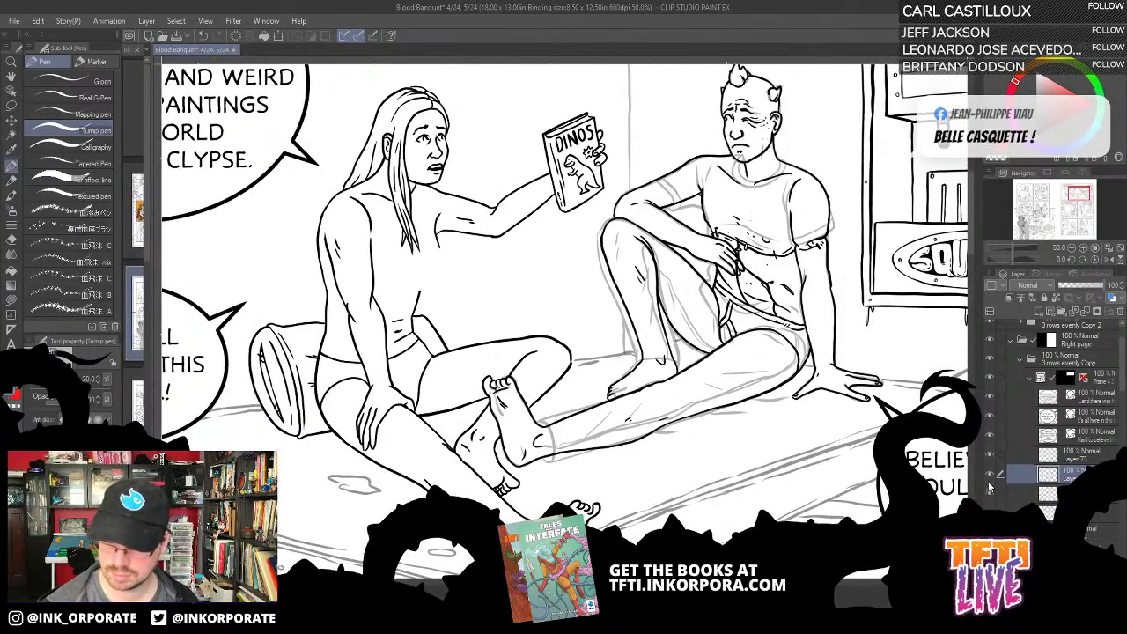
left_click(990, 476)
left_click(990, 477)
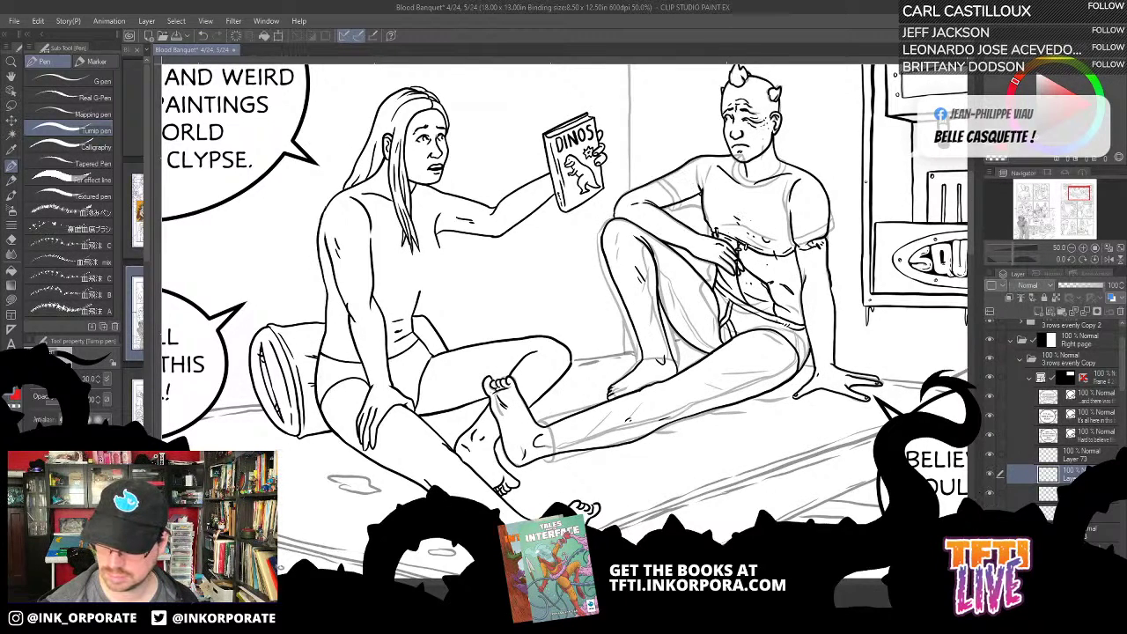
left_click(990, 496)
left_click(990, 496)
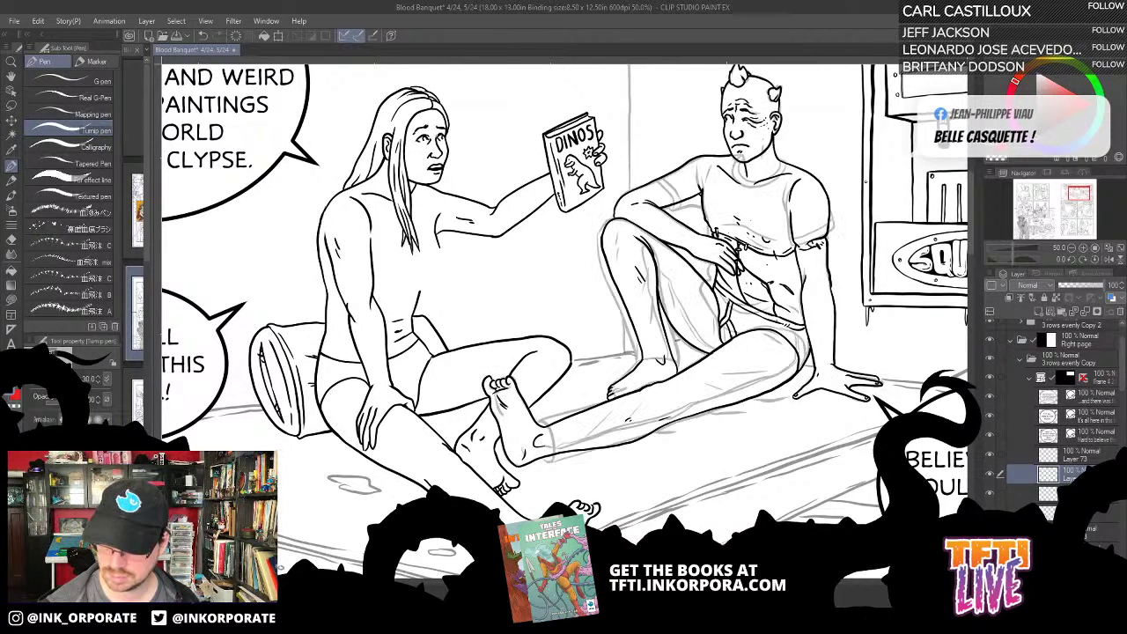
left_click(990, 476)
left_click(990, 476)
Step: Ink the missing stretch of the bent leg's shin line just above the foot
key("asciicircum")
key("asciicircum")
key("asciicircum")
key("asciicircum")
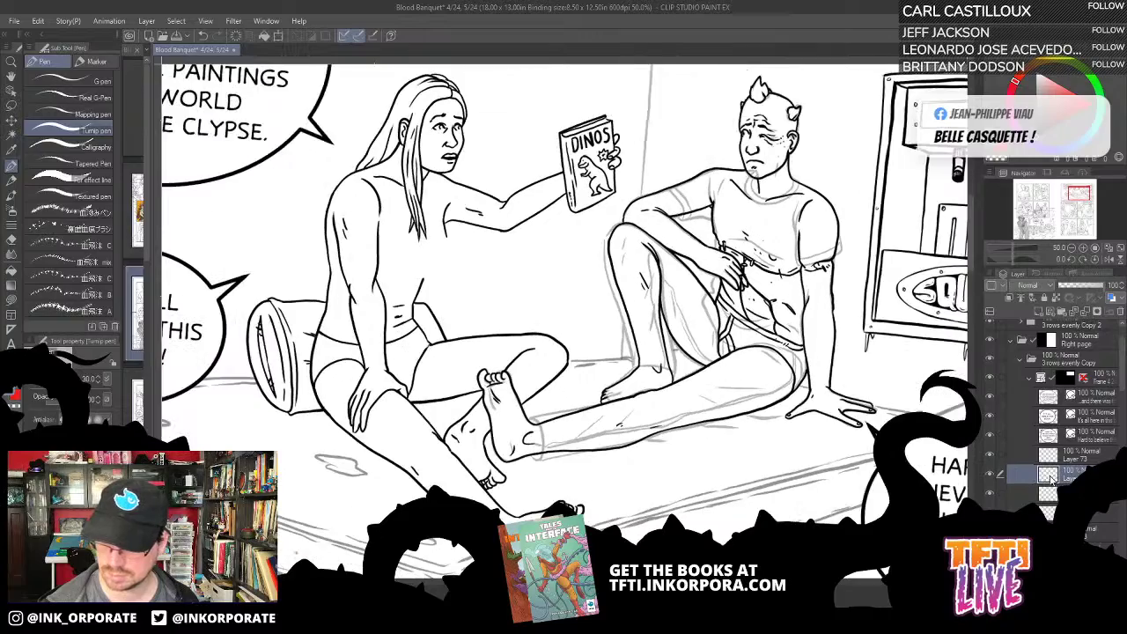
mouse_move(712, 173)
left_mouse_down()
mouse_move(767, 267)
mouse_move(719, 181)
mouse_move(685, 236)
mouse_move(721, 169)
mouse_move(798, 107)
left_mouse_up()
scroll(811, 97, "down", 4)
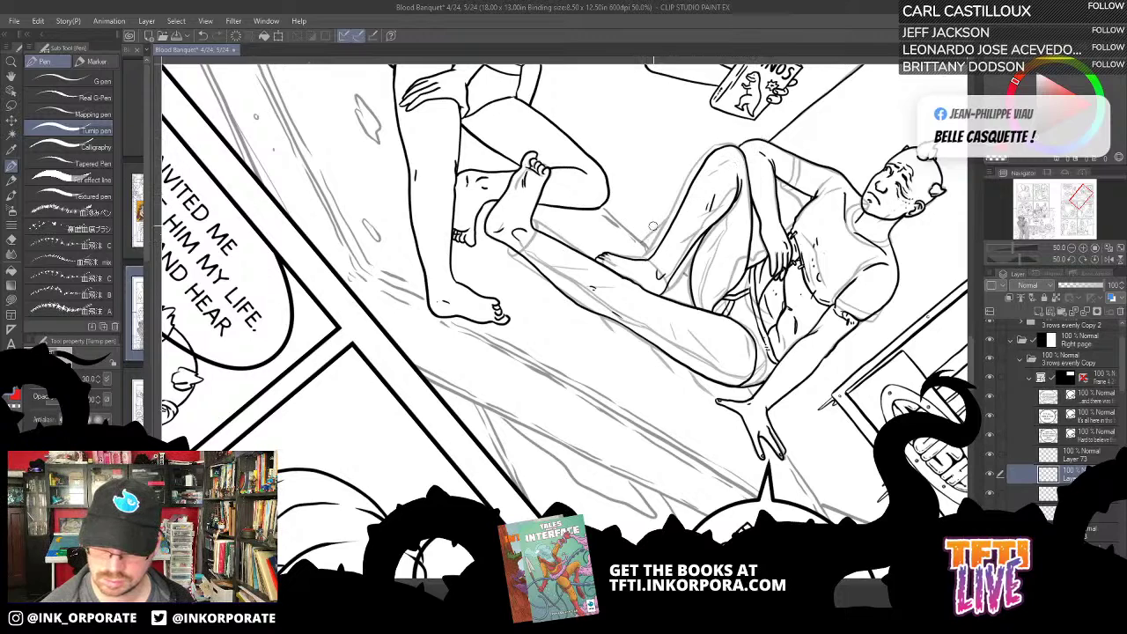
left_click_drag(645, 244, 676, 211)
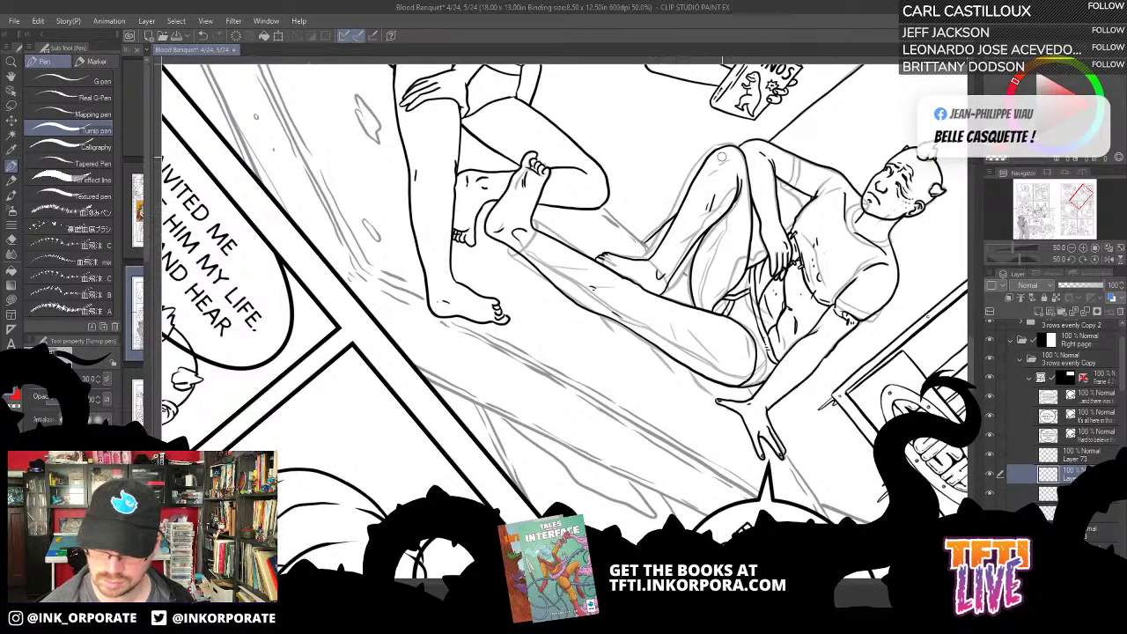
Step: Hide the pencil sketch beneath the seated man so only the inked figure is shown
left_click(990, 493)
left_click(990, 493)
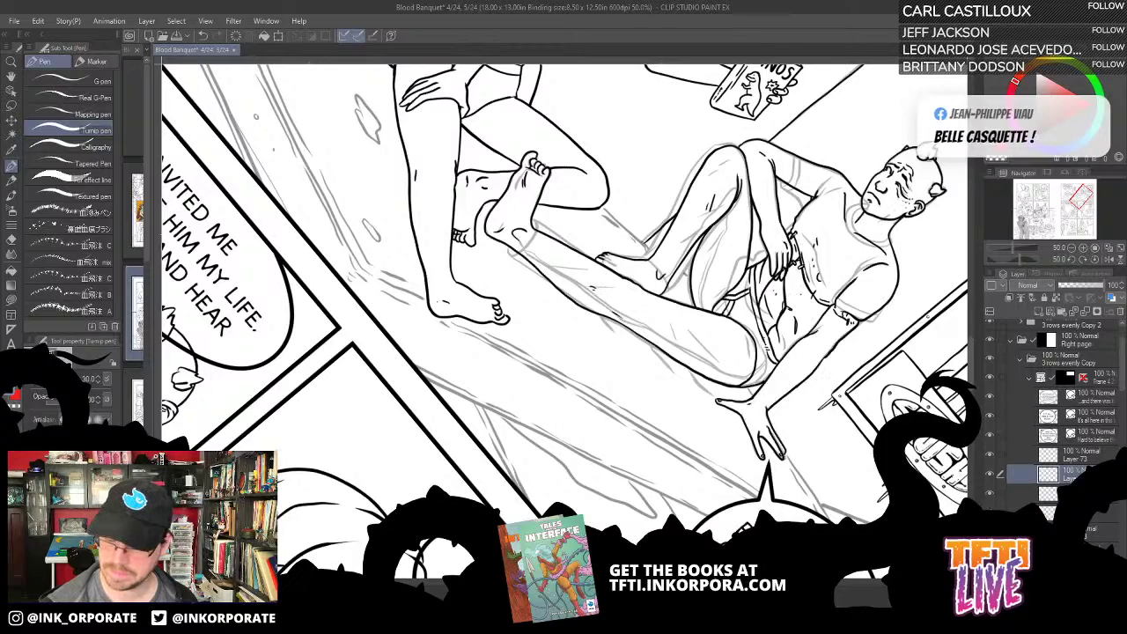
left_click(990, 512)
key("minus")
key("minus")
key("minus")
key("minus")
key("minus")
key("minus")
key("minus")
key("minus")
key("minus")
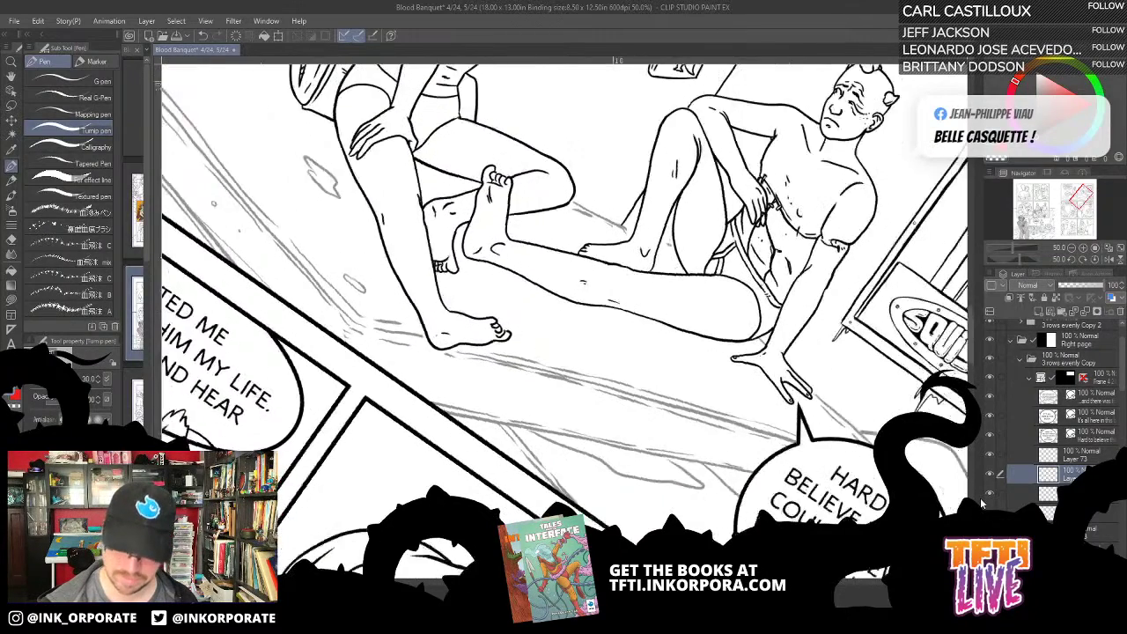
key("ctrl+minus")
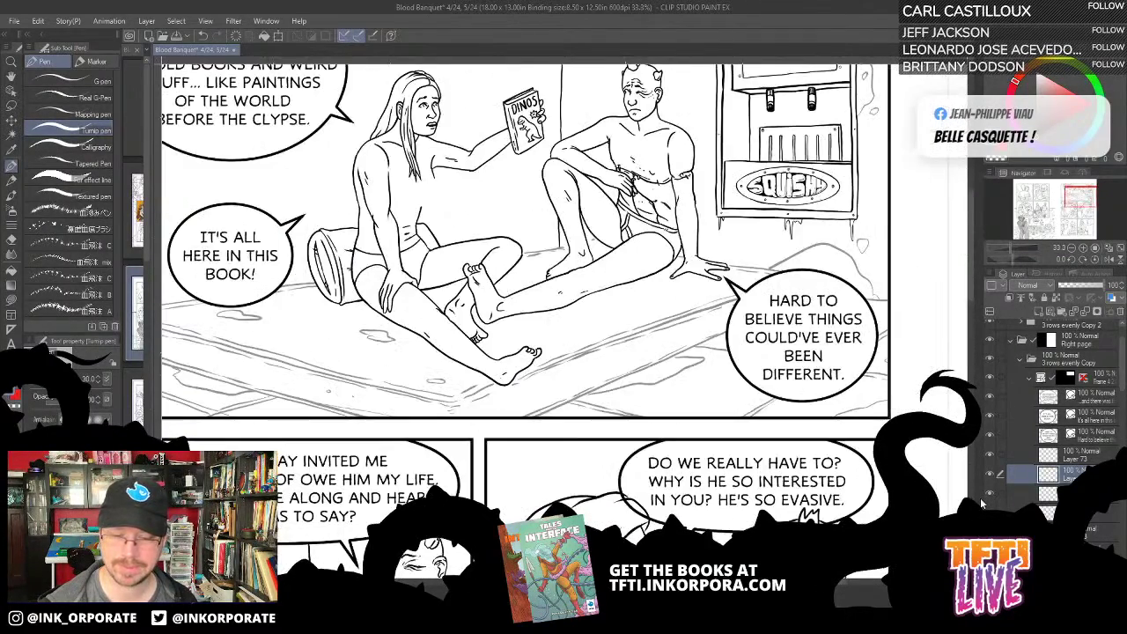
Step: Check the layers below the inks one by one, including the red overlay, the pencil sketch and the colour book reference
left_click_drag(720, 384, 725, 499)
key("ctrl+z")
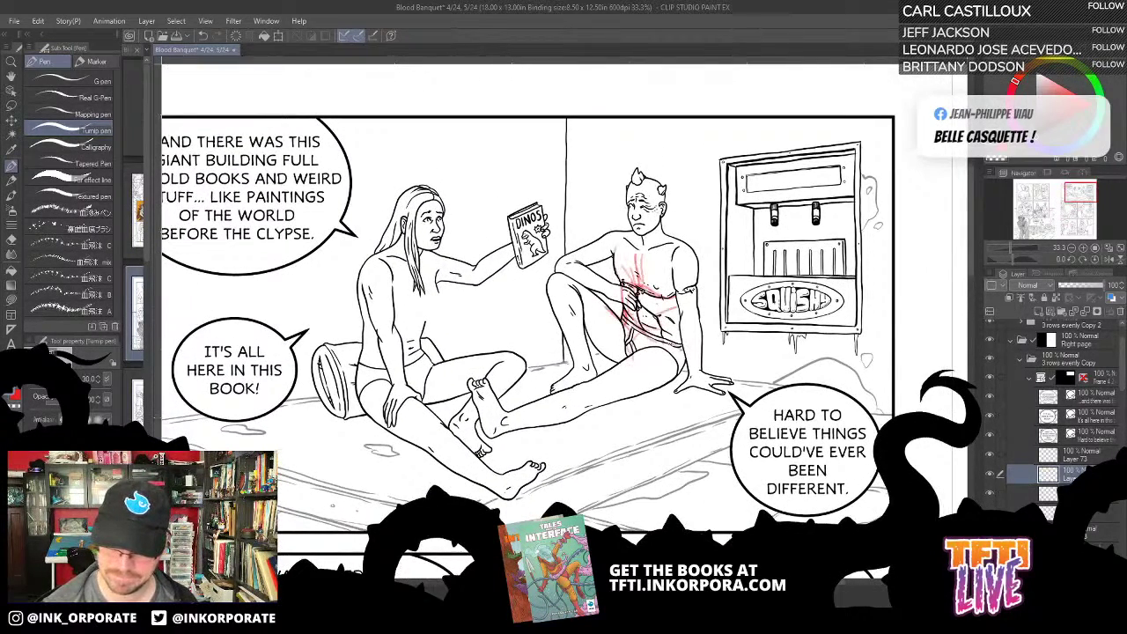
left_click(990, 512)
left_click(990, 532)
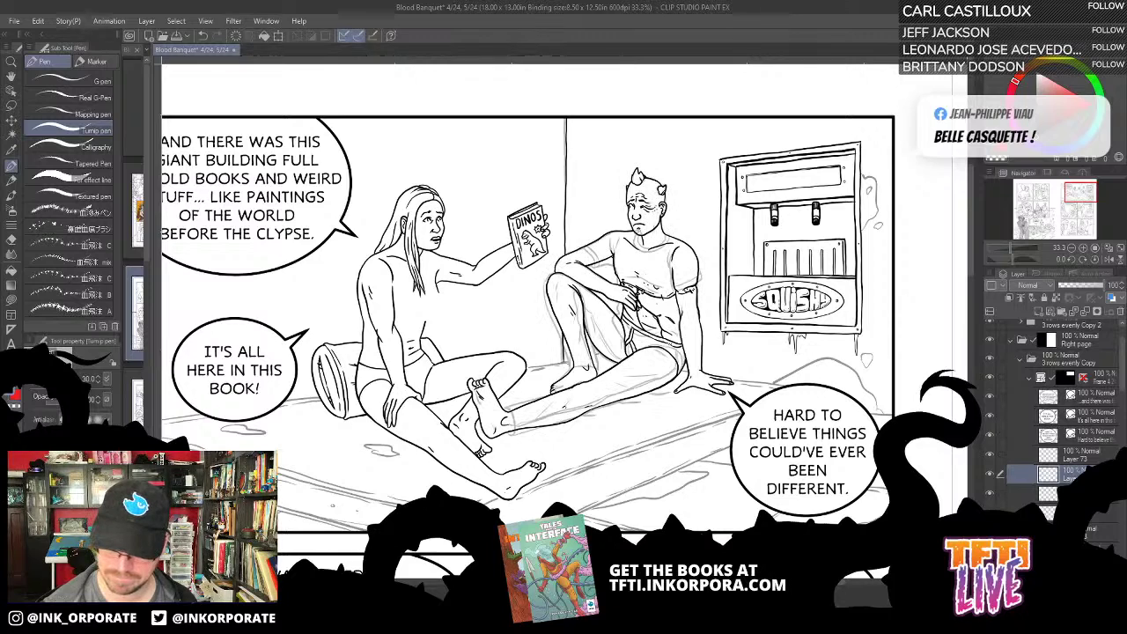
left_click(990, 532)
left_click(990, 551)
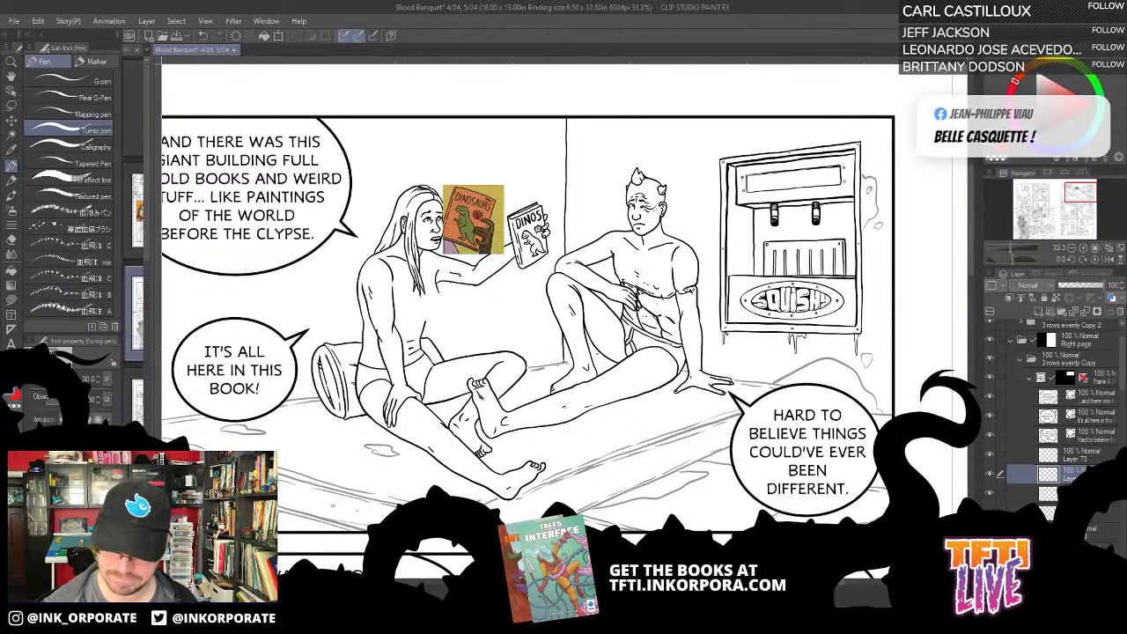
left_click(990, 552)
left_click(990, 532)
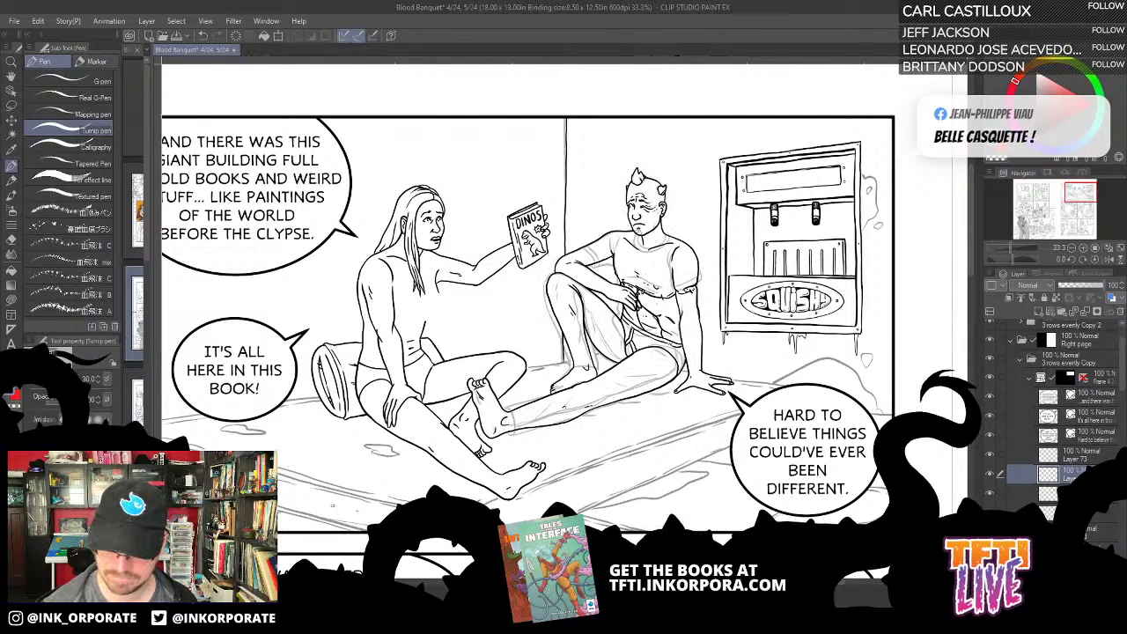
left_click(990, 532)
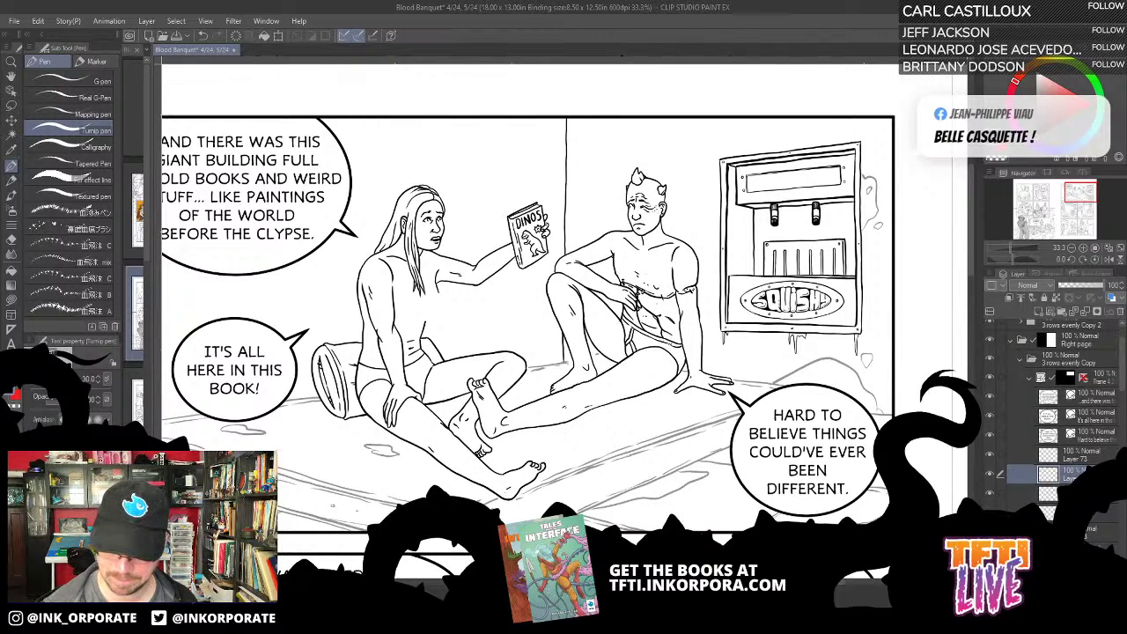
Step: Examine the seated man's inked torso, legs and planted hand up close without the sketch
key("ctrl+plus")
key("ctrl+plus")
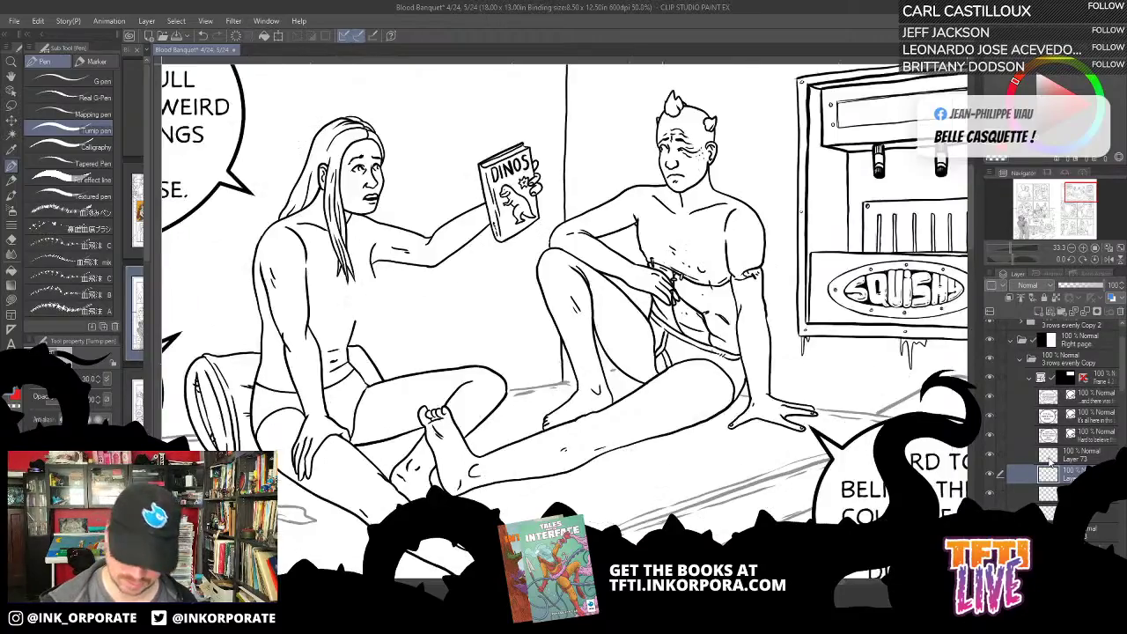
key("minus")
key("minus")
key("minus")
key("minus")
key("minus")
key("minus")
key("minus")
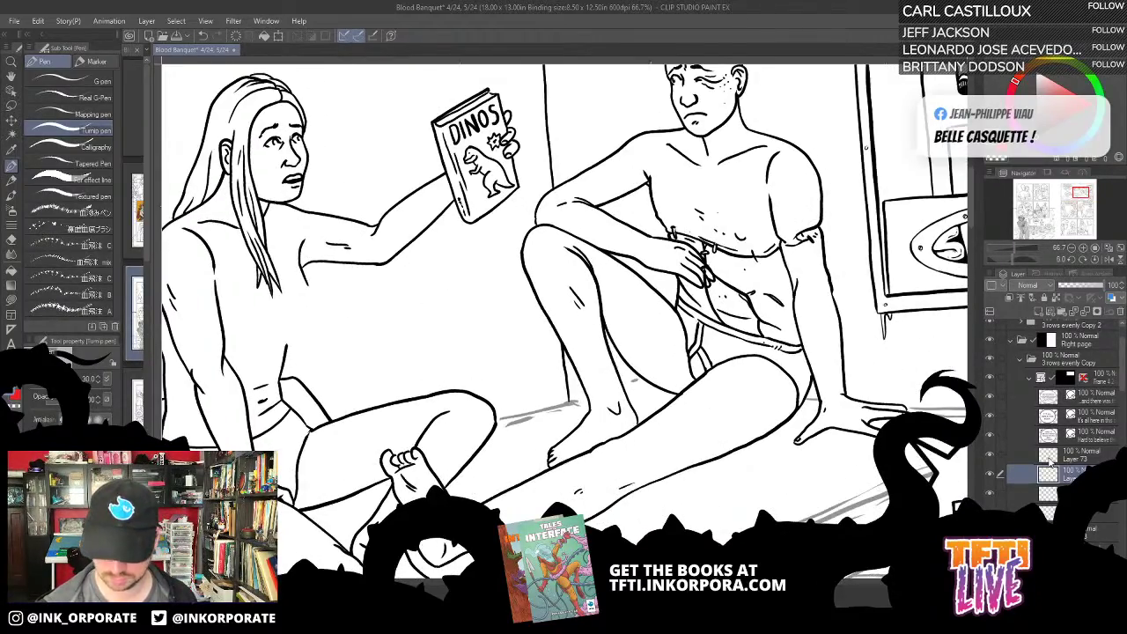
left_click_drag(815, 308, 599, 400)
left_click_drag(804, 386, 840, 295)
key("asciicircum")
key("asciicircum")
key("asciicircum")
key("asciicircum")
key("asciicircum")
key("asciicircum")
key("asciicircum")
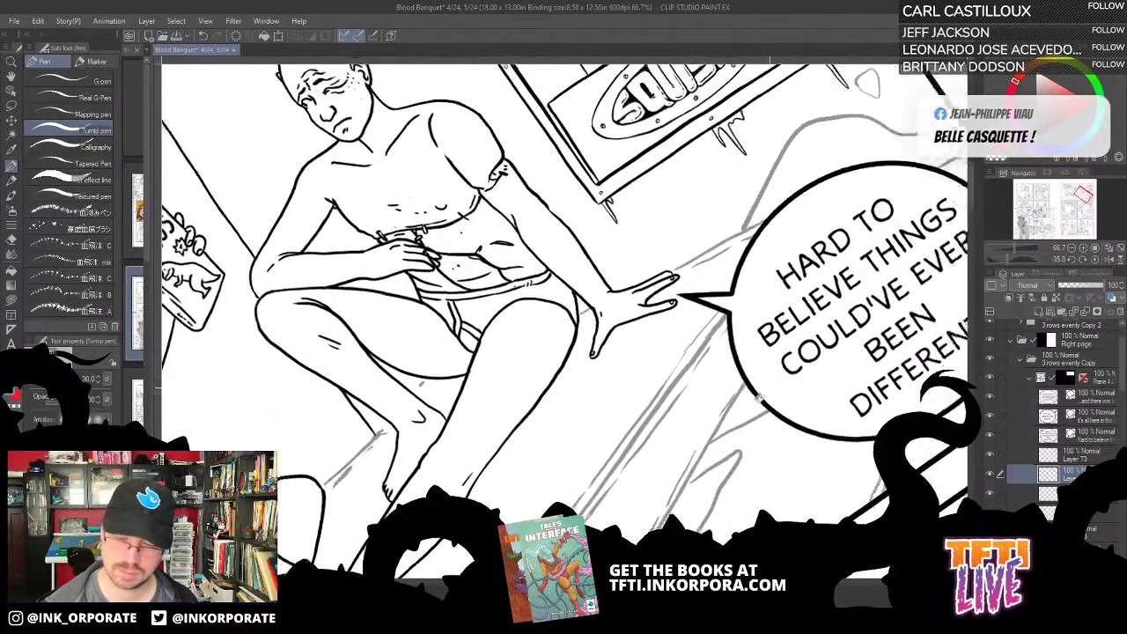
key("asciicircum")
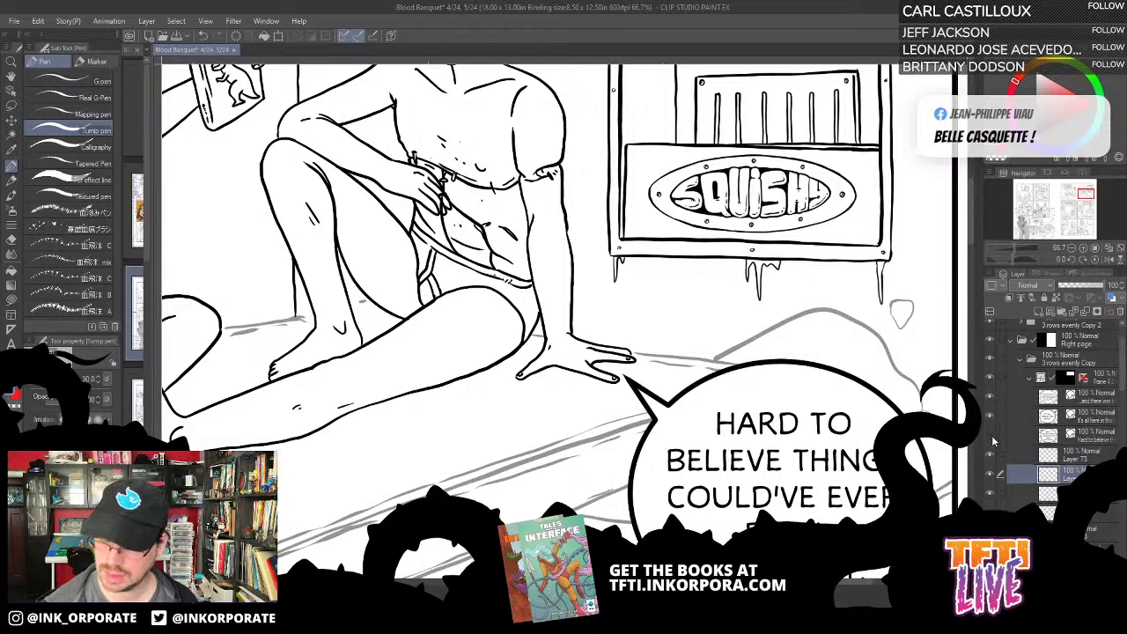
Step: Hide the "Hard to believe things could've ever been different" speech balloon to uncover the floor and mattress sketch
left_click(989, 434)
key("ctrl+minus")
key("ctrl+minus")
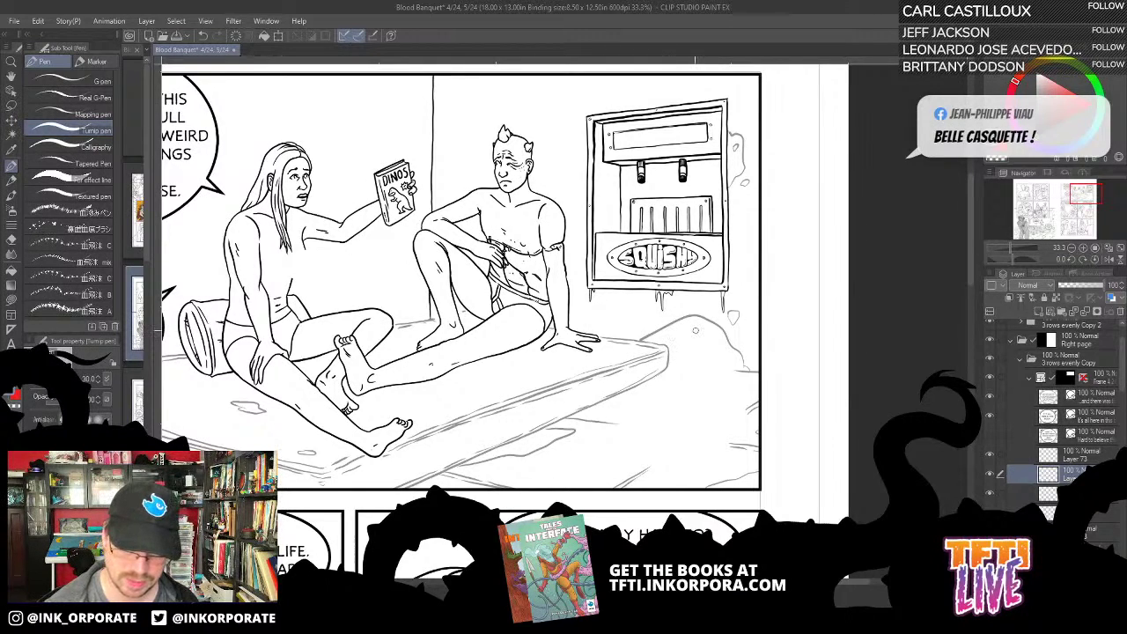
Step: Switch the drawing colour to red and show the layer holding the panel's perspective ruler
key("x")
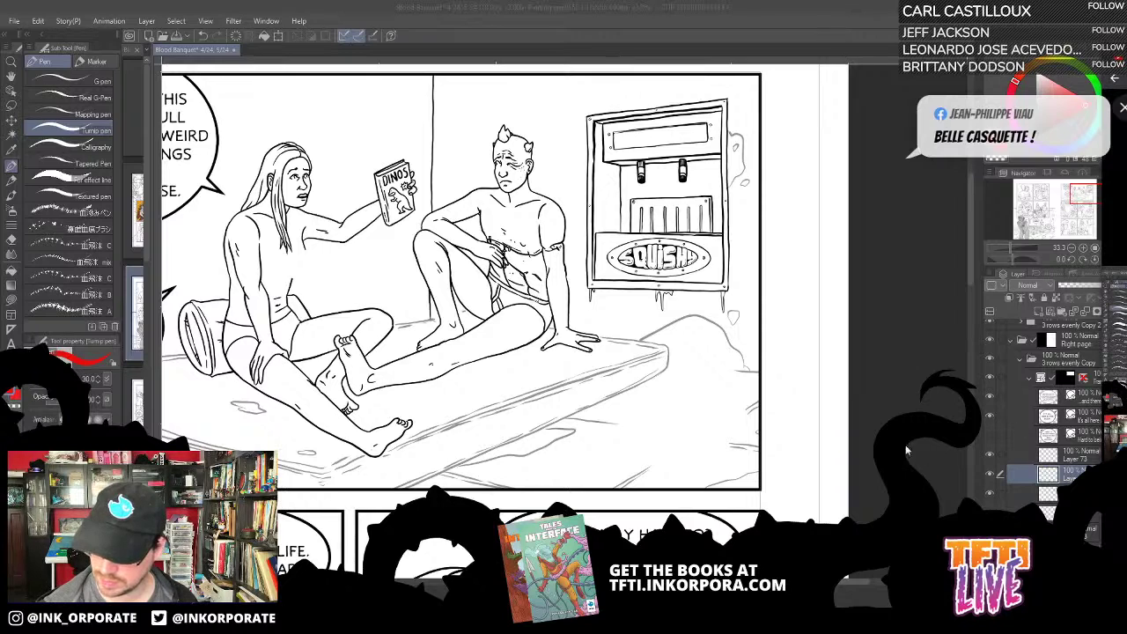
mouse_move(1121, 385)
left_mouse_down()
mouse_move(1124, 437)
mouse_move(1123, 394)
mouse_move(1122, 404)
left_mouse_up()
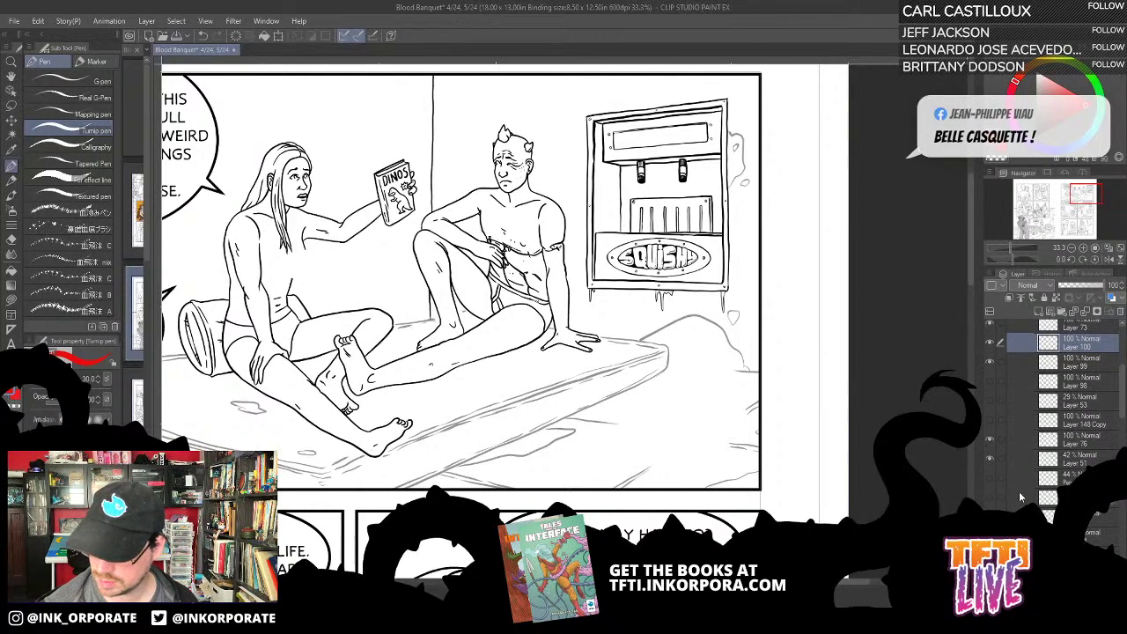
left_click(990, 498)
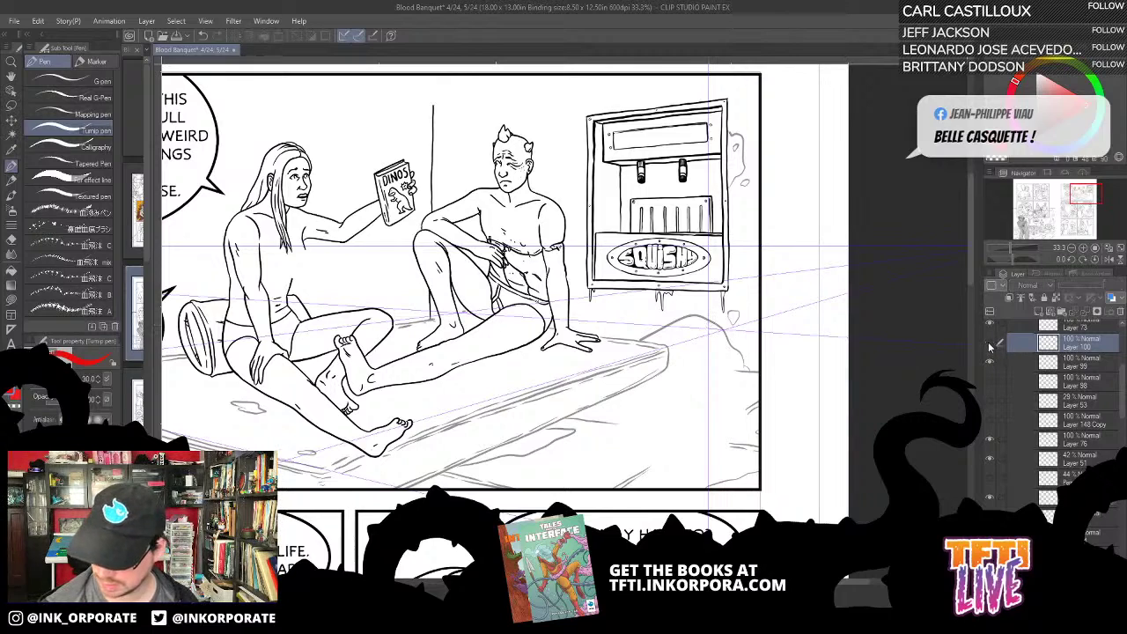
Step: Hide and show Layer 100 and Layer 99 in turn to check which parts of the seated man each holds
left_click(990, 345)
left_click(990, 347)
left_click(989, 357)
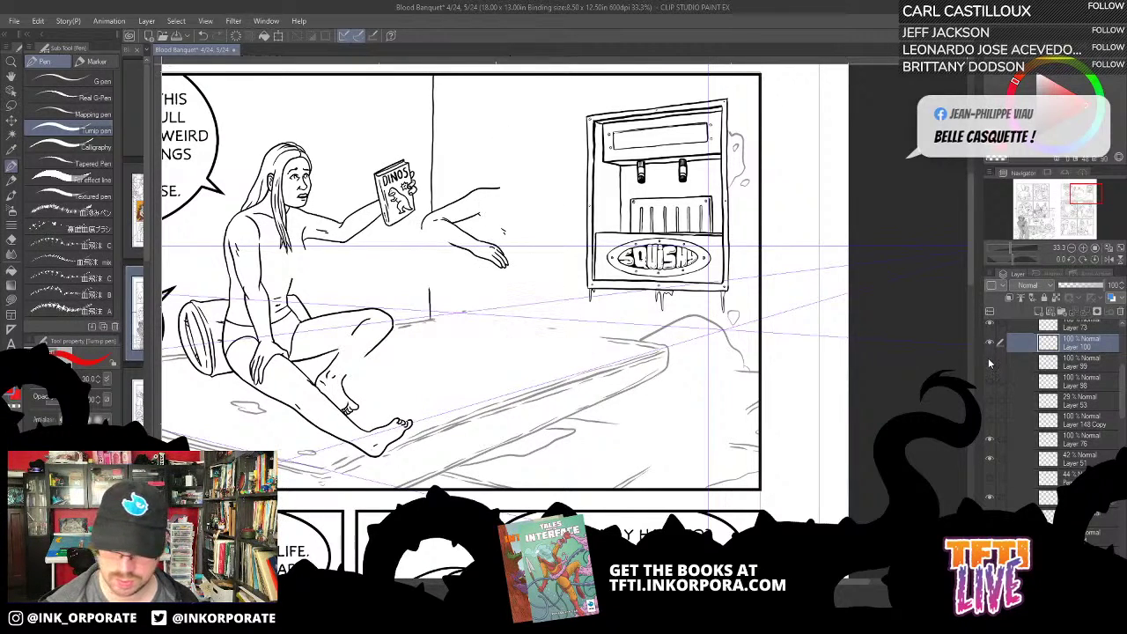
left_click(989, 358)
left_click(990, 349)
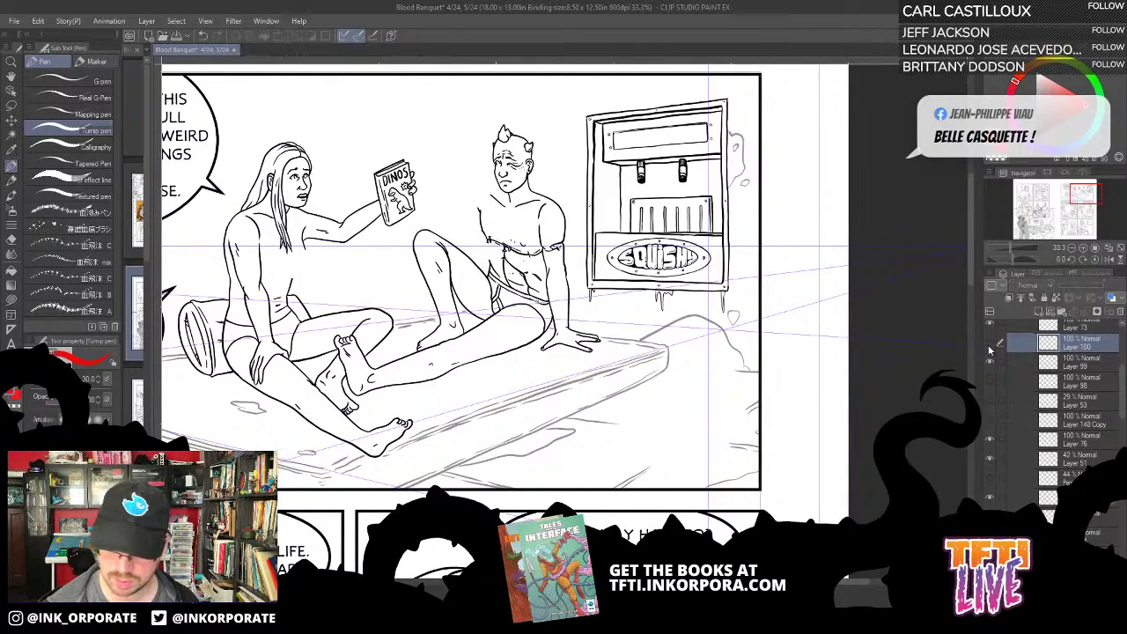
left_click(989, 350)
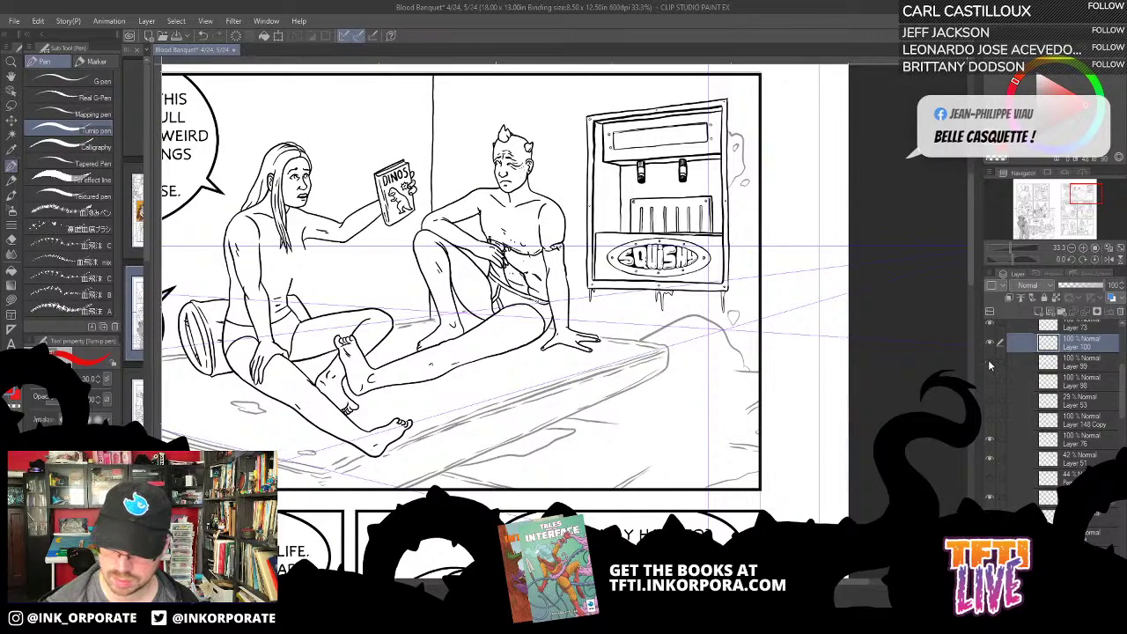
Step: Check which of the seated man's inks Layer 99 and Layer 100 each hold, and merge these two layers into one
left_click(991, 363)
left_click(990, 364)
left_click(1083, 364)
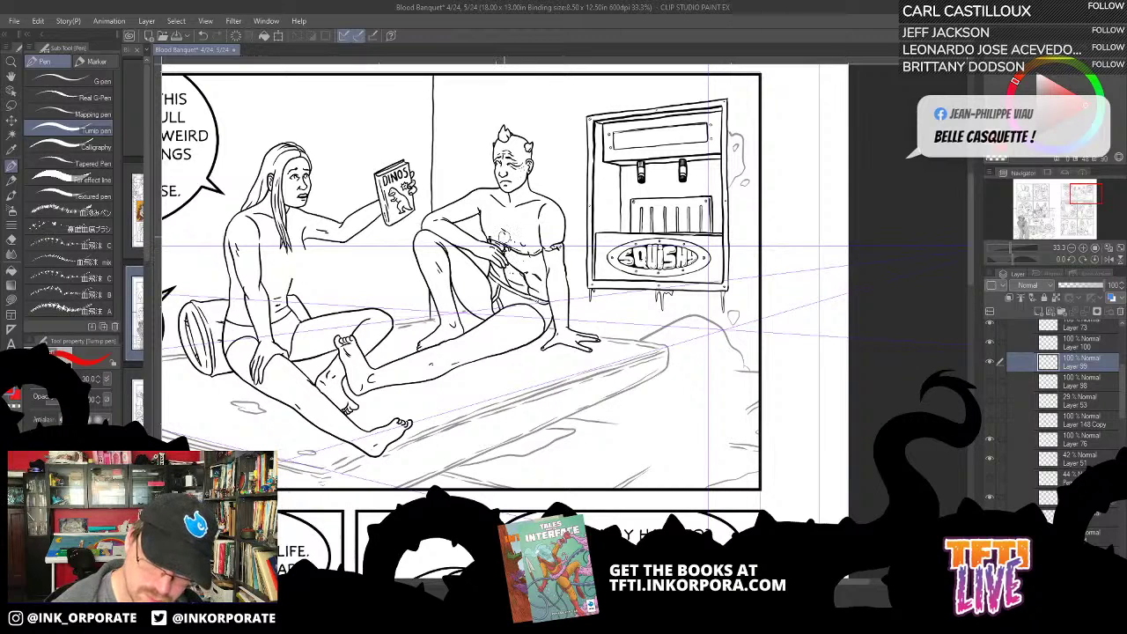
scroll(504, 236, "up", 3)
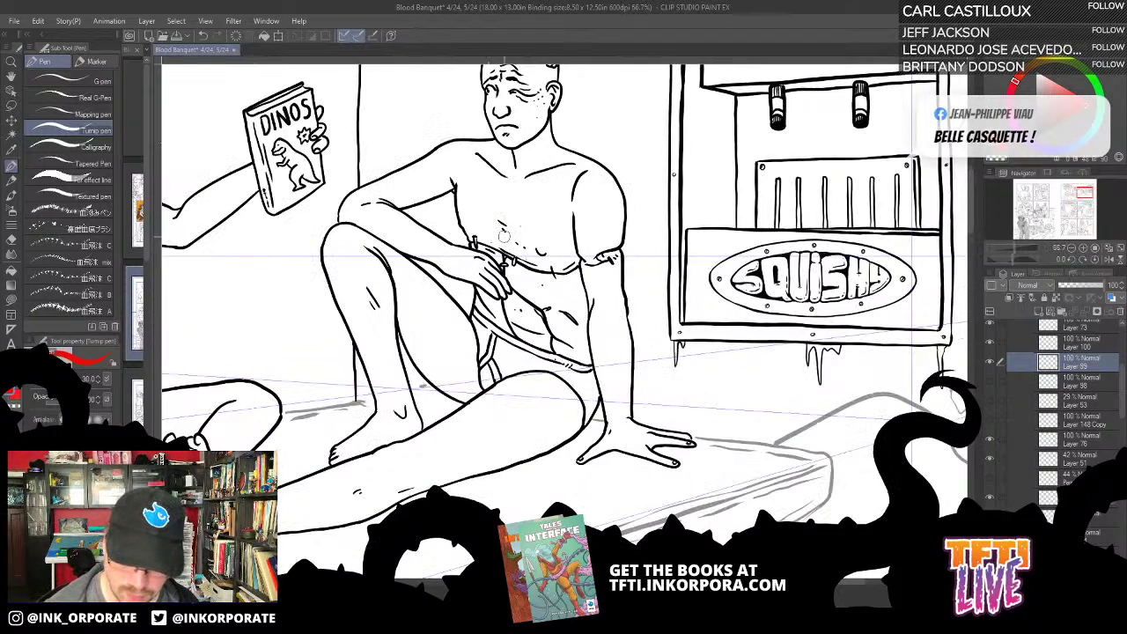
left_click(990, 363)
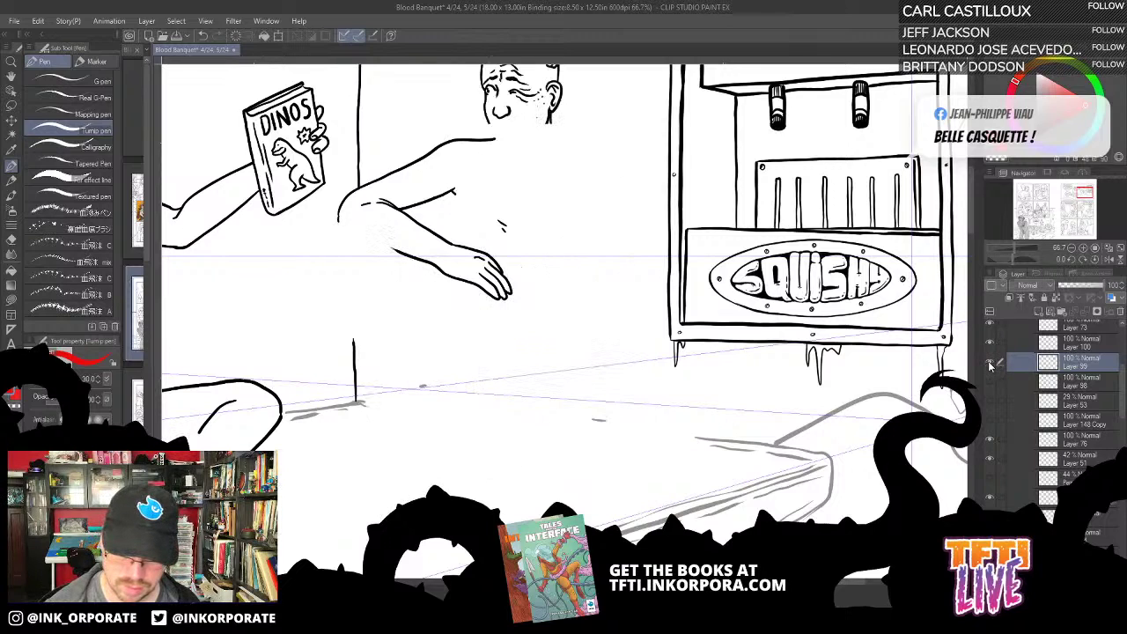
left_click(990, 363)
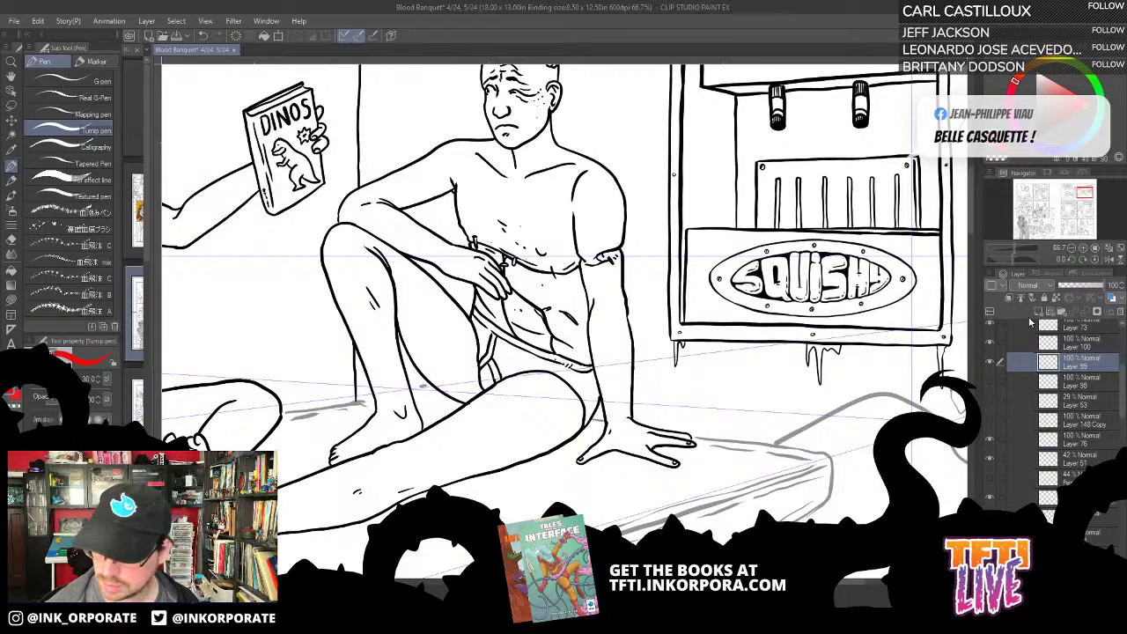
left_click(989, 342)
left_click(989, 342)
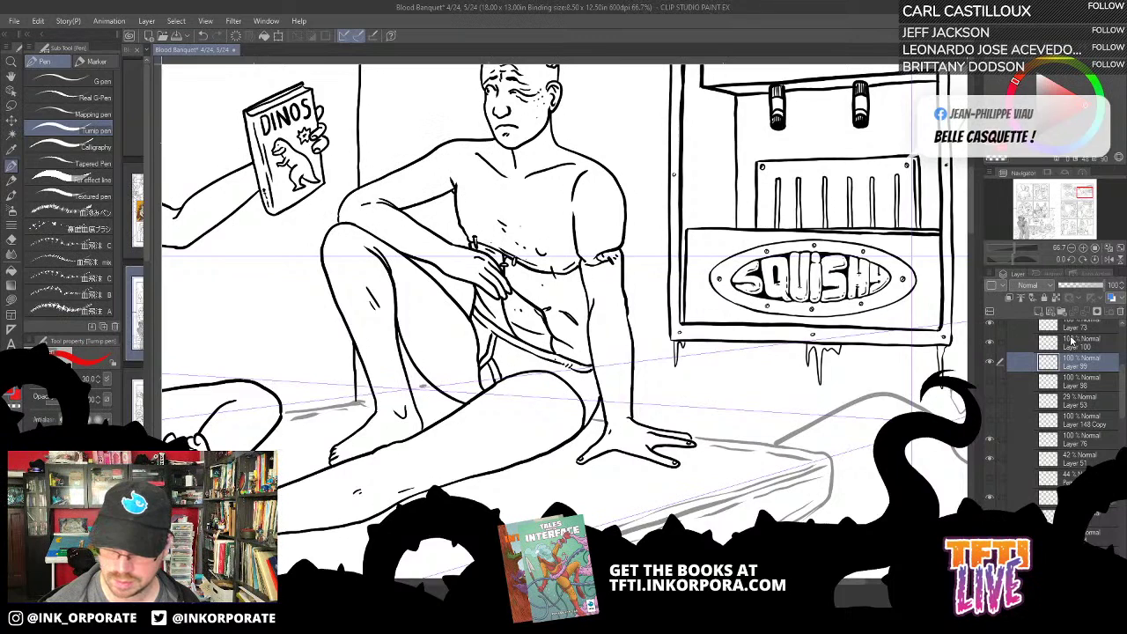
left_click(1080, 343, "ctrl")
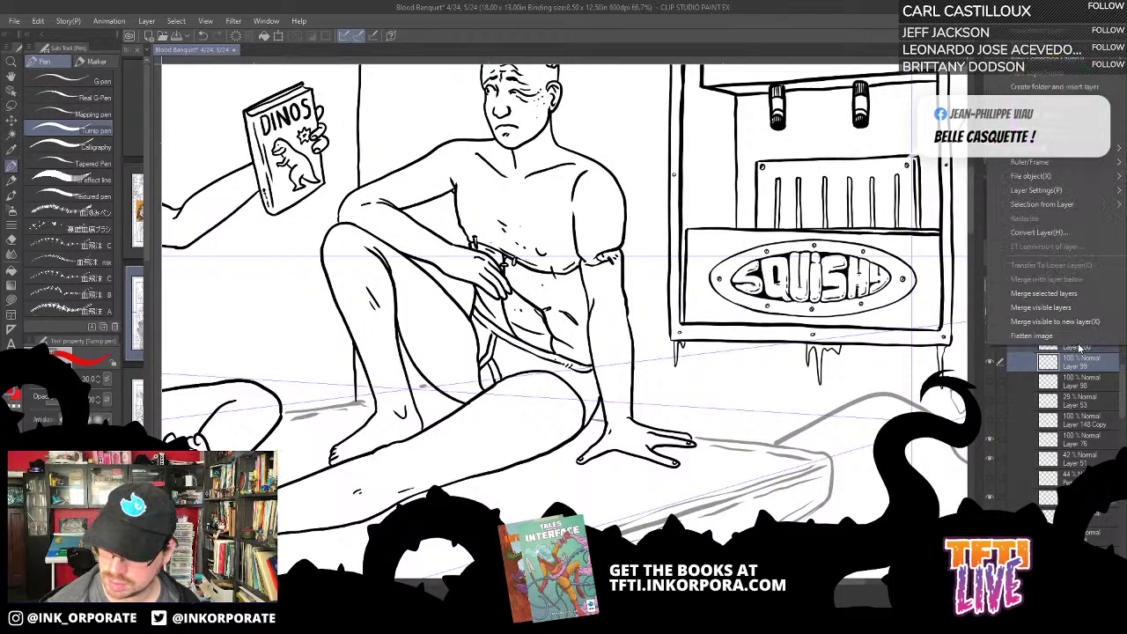
right_click(1079, 346)
left_click(1072, 299)
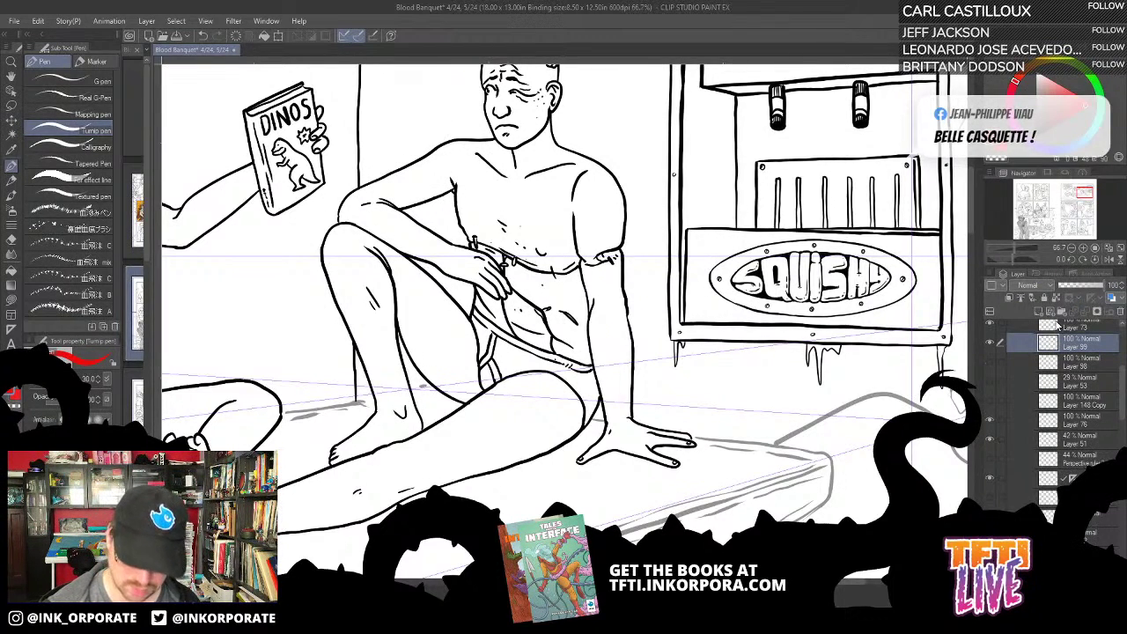
Step: Show Layer 98 and clear its red sketch of the seated man's torso, keeping the layer
key("ctrl+minus")
key("ctrl+minus")
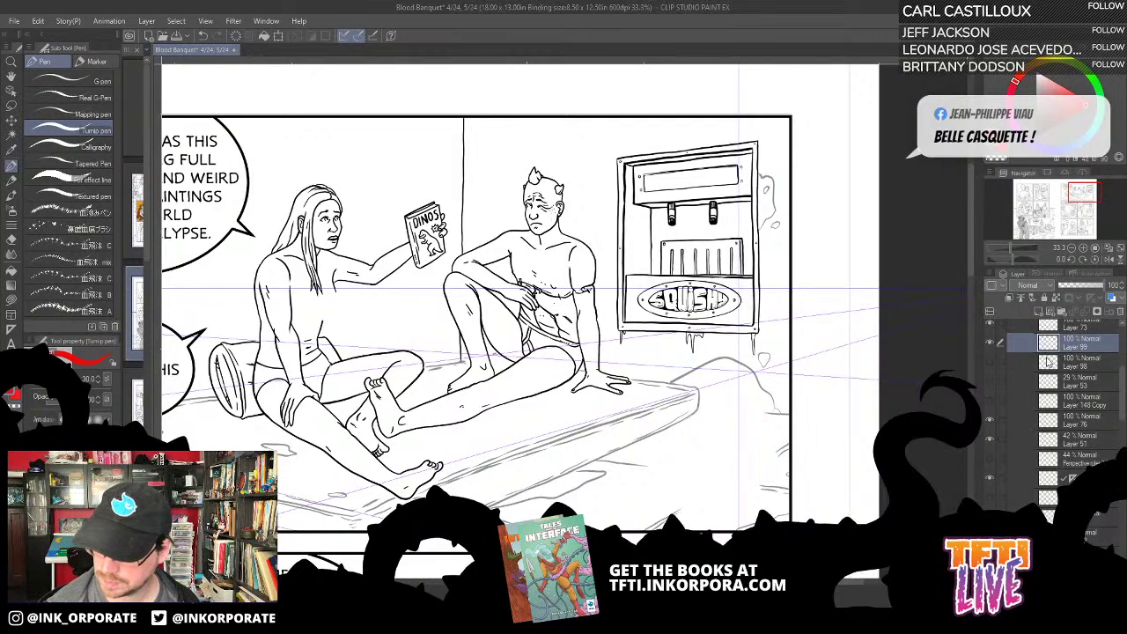
left_click(989, 364)
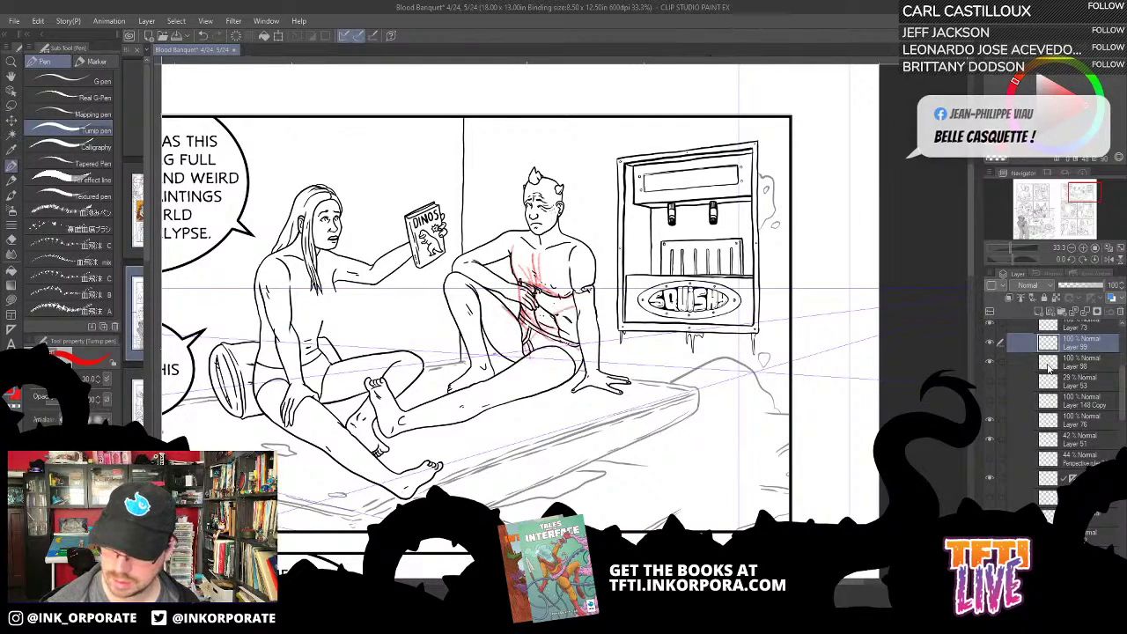
left_click(989, 363)
left_click(990, 363)
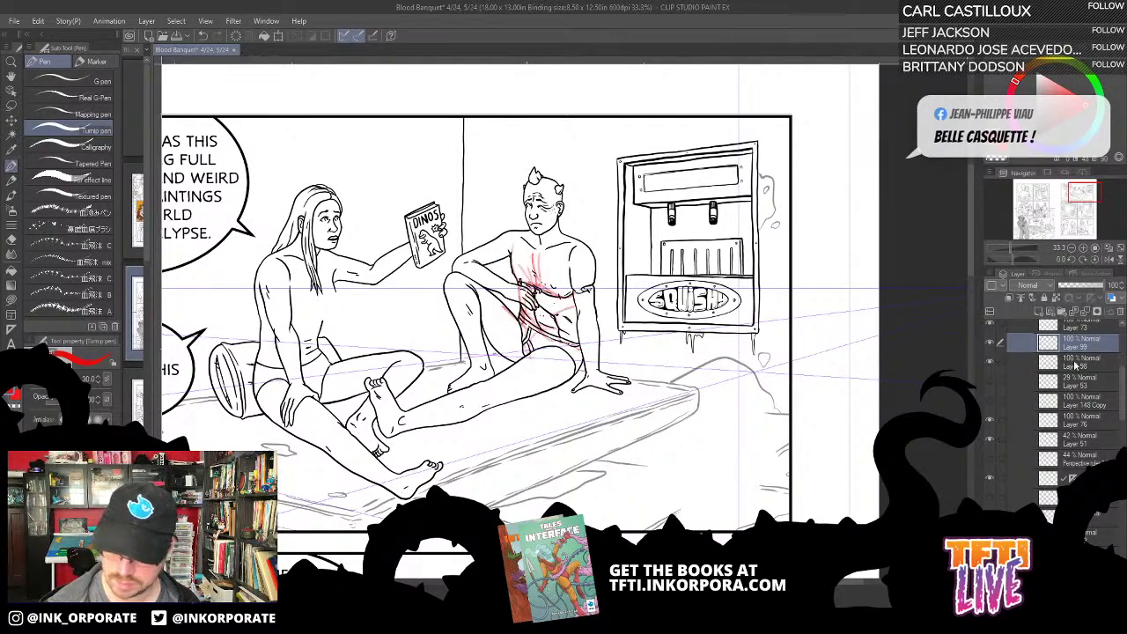
left_click(1069, 364)
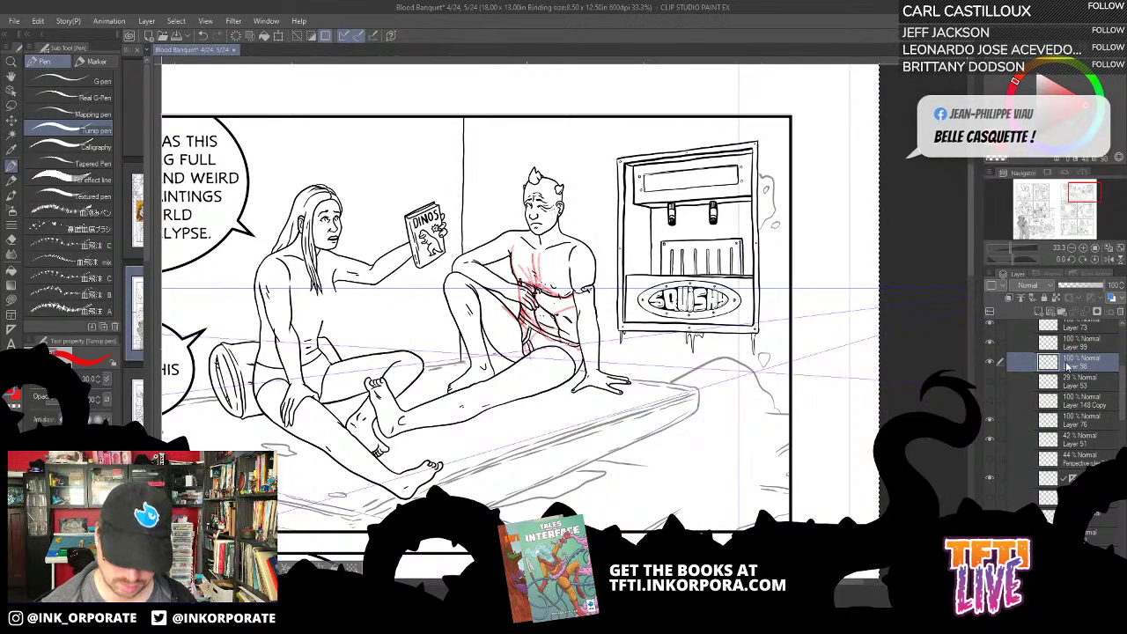
key("Delete")
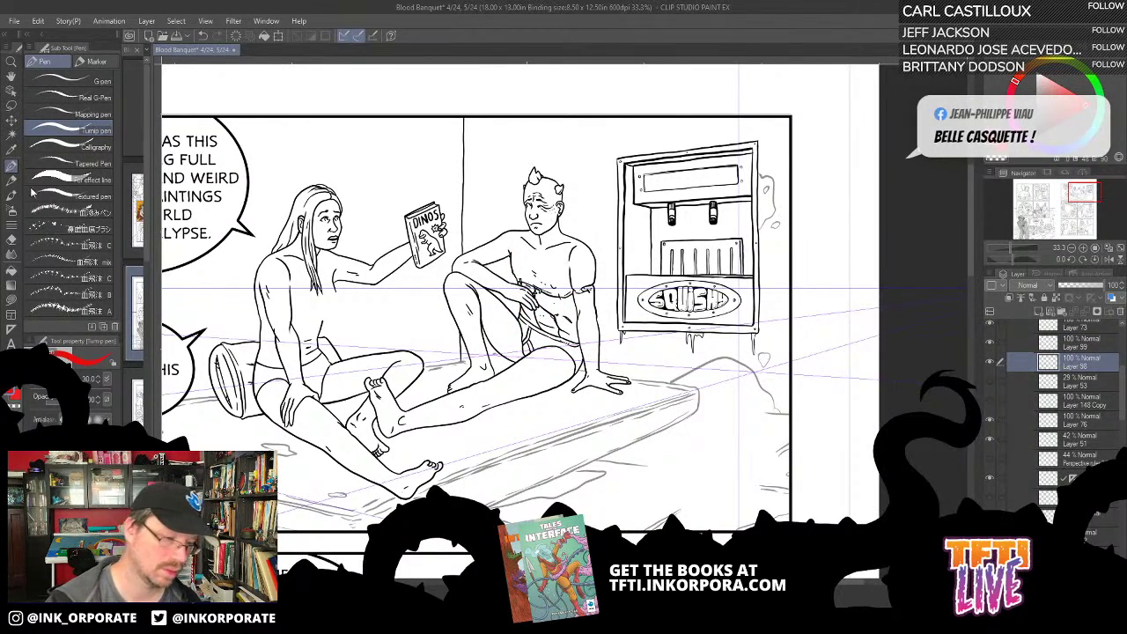
Step: Try red Real pencil guide lines at the mattress's far-left corner, along its back edge and across the floor on the right
left_click(12, 180)
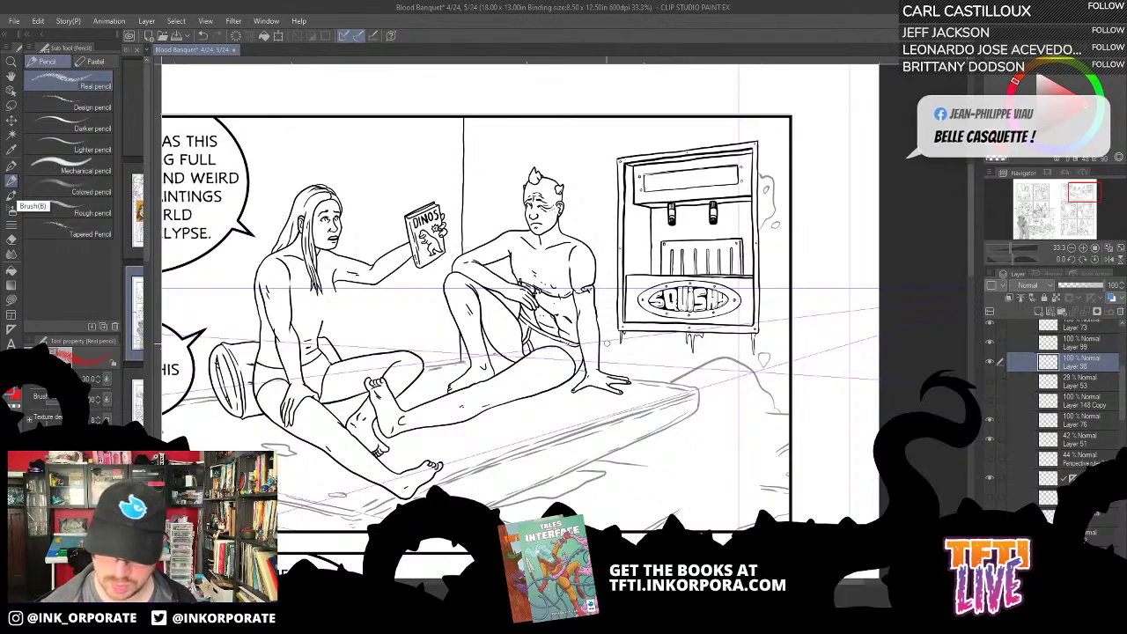
left_click_drag(606, 344, 727, 262)
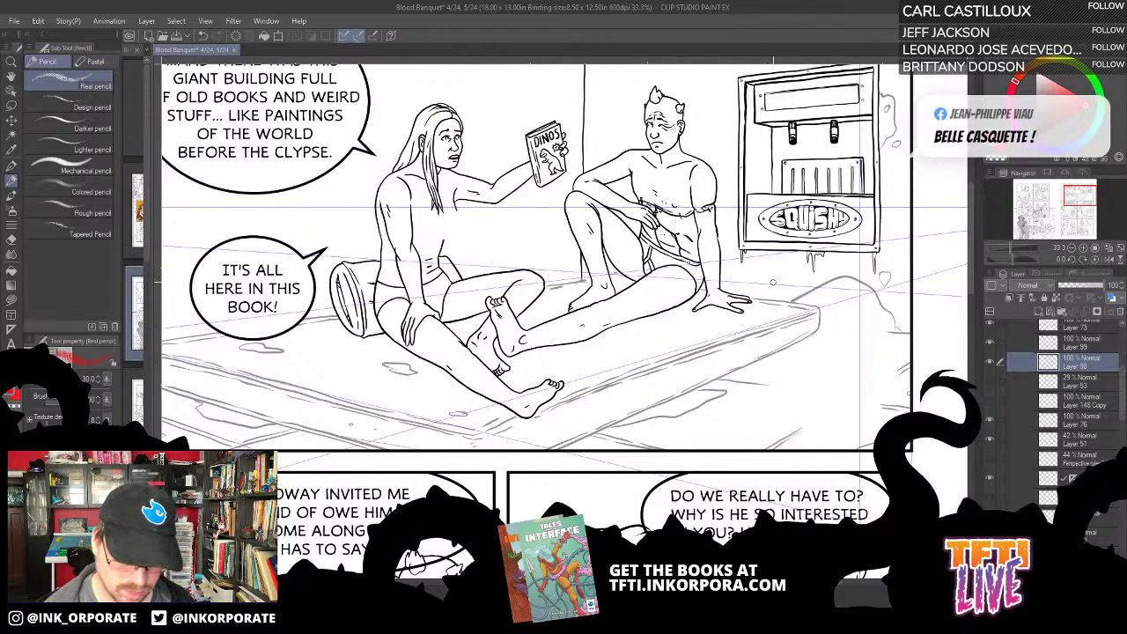
left_click_drag(682, 276, 754, 243)
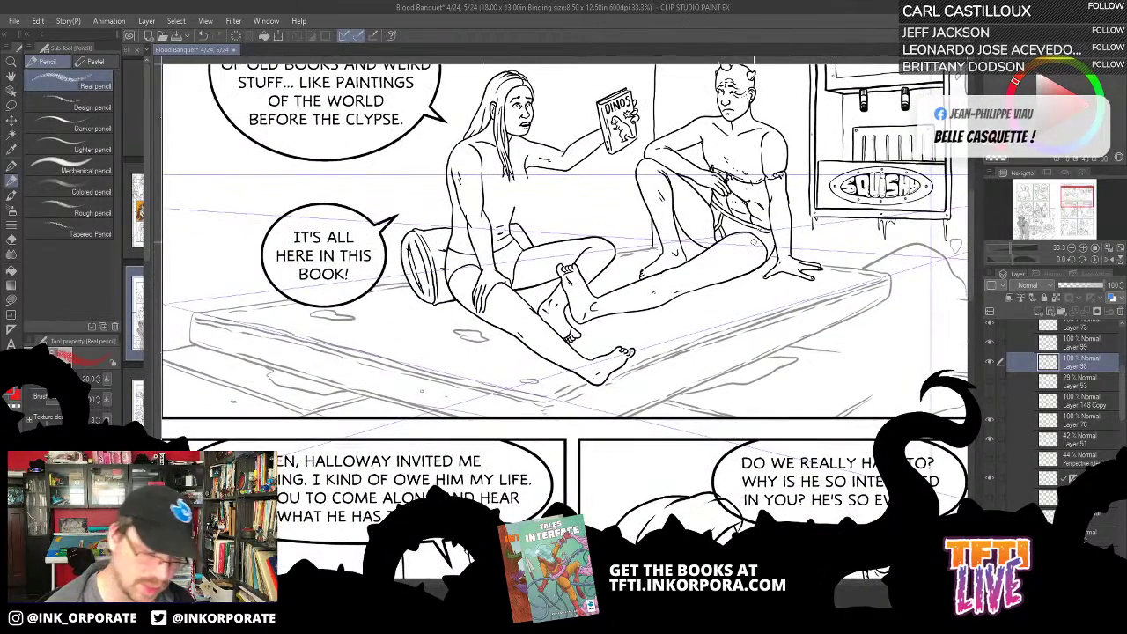
left_click_drag(189, 341, 191, 302)
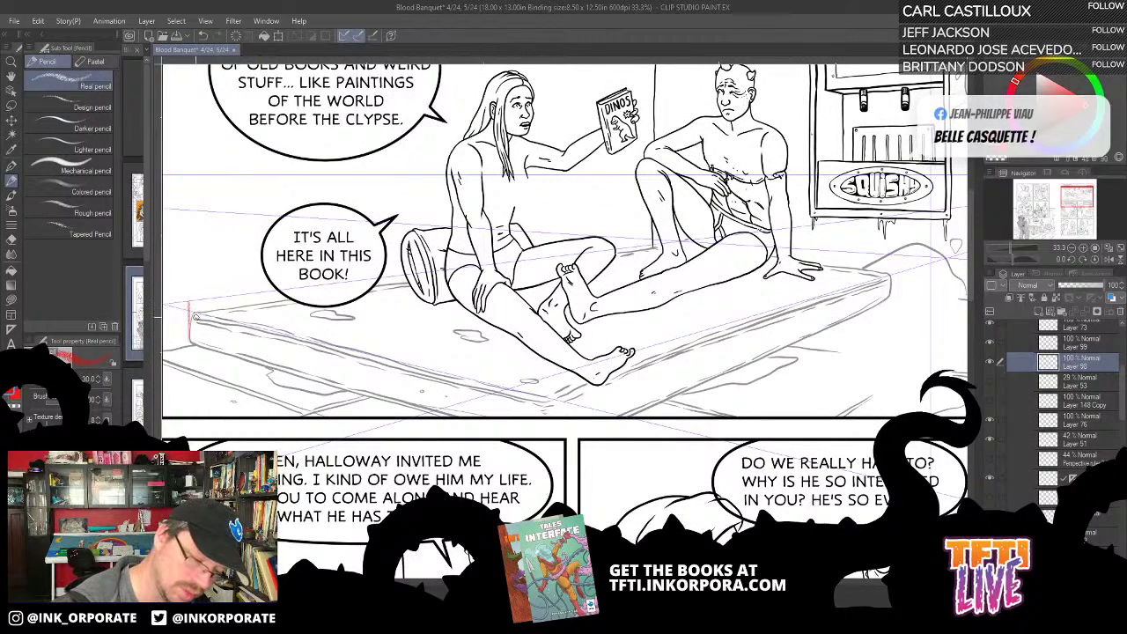
key("ctrl+z")
mouse_move(190, 342)
left_mouse_down()
mouse_move(193, 303)
mouse_move(696, 374)
left_mouse_up()
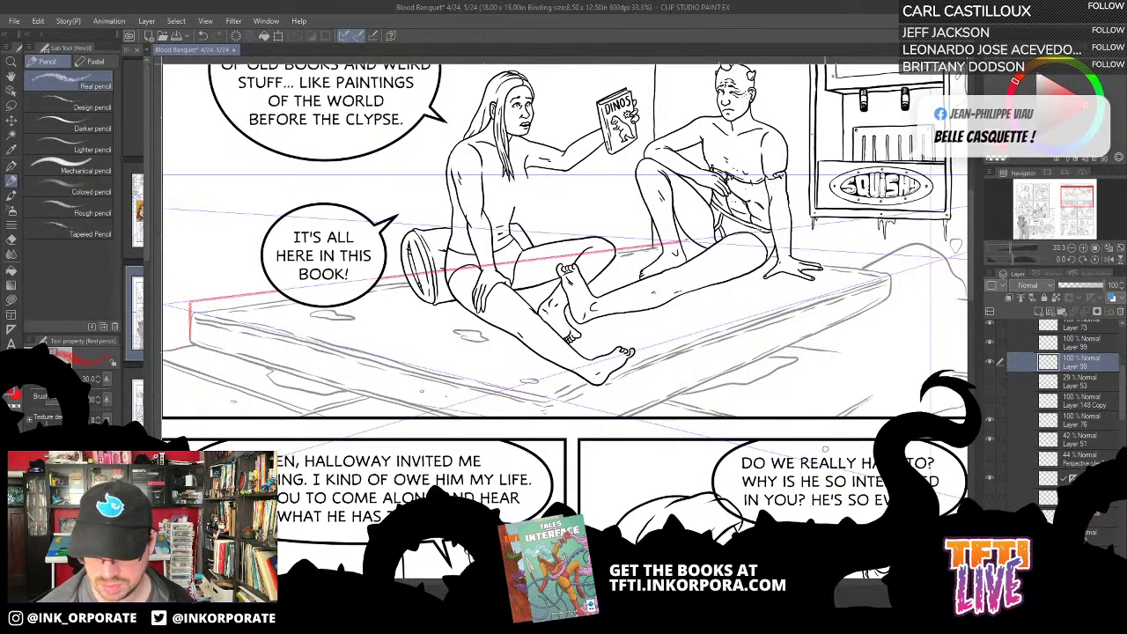
mouse_move(853, 391)
left_mouse_down()
mouse_move(929, 414)
mouse_move(824, 411)
mouse_move(959, 357)
left_mouse_up()
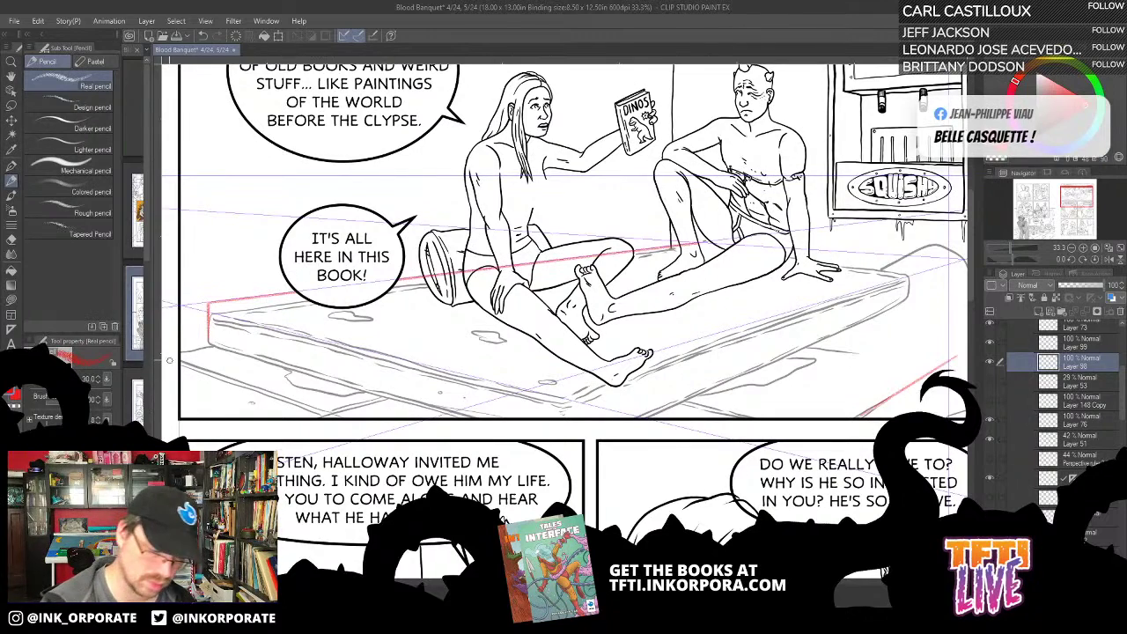
Step: Try red perspective guide lines along the mattress's two near bottom edges, undoing the strokes that miss the sketch
left_click_drag(169, 360, 535, 297)
key("ctrl+z")
left_click_drag(185, 352, 378, 416)
key("ctrl+z")
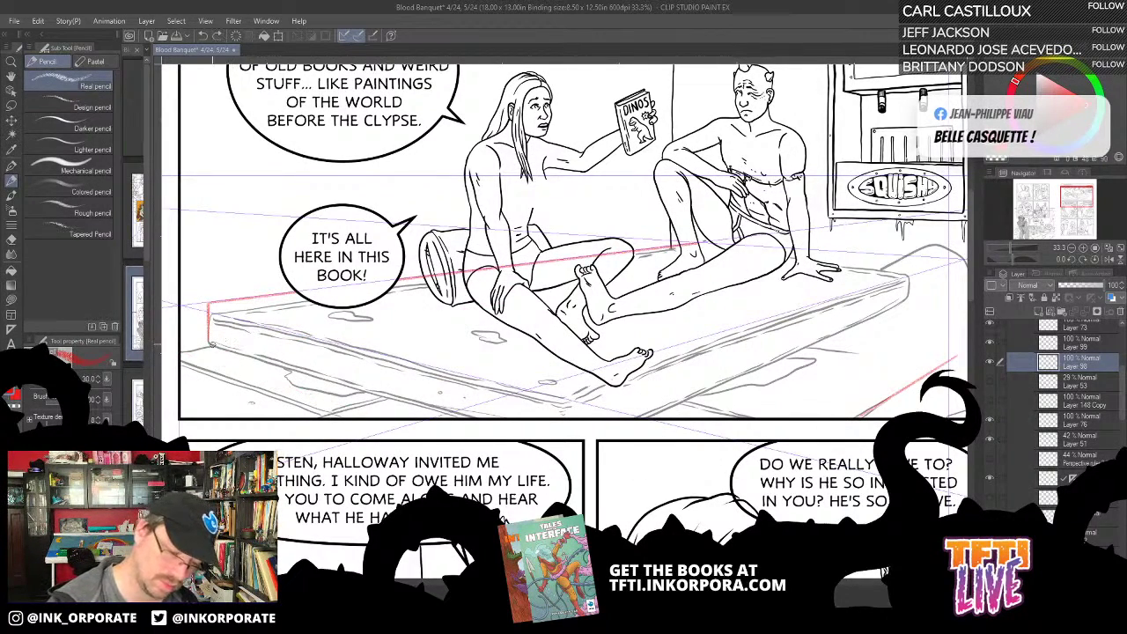
left_click_drag(213, 344, 450, 418)
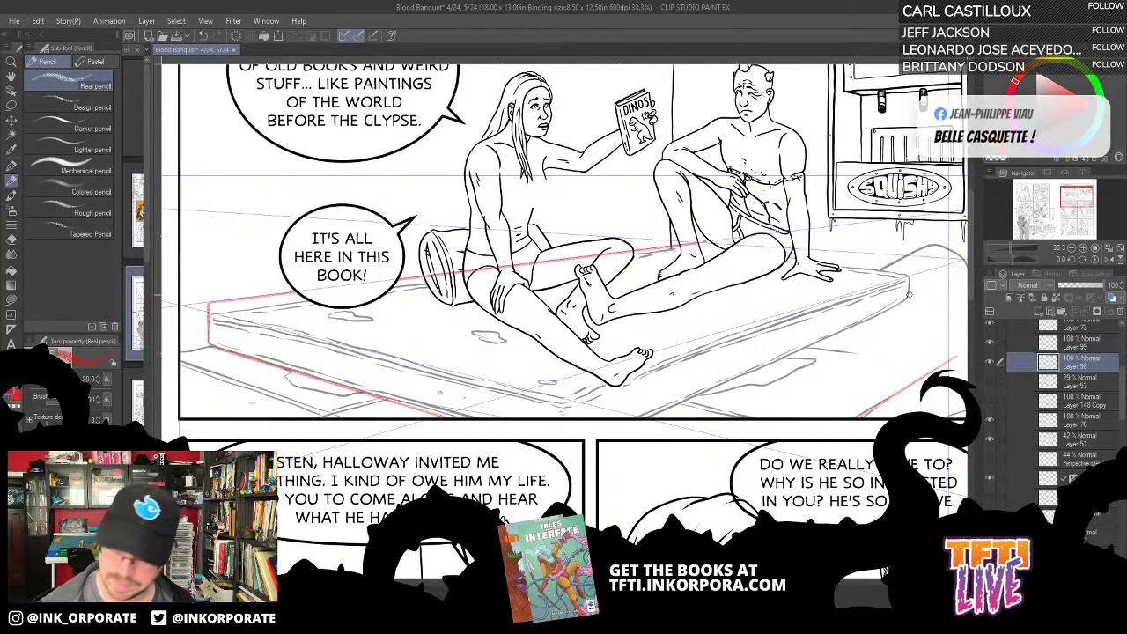
left_click_drag(910, 294, 569, 414)
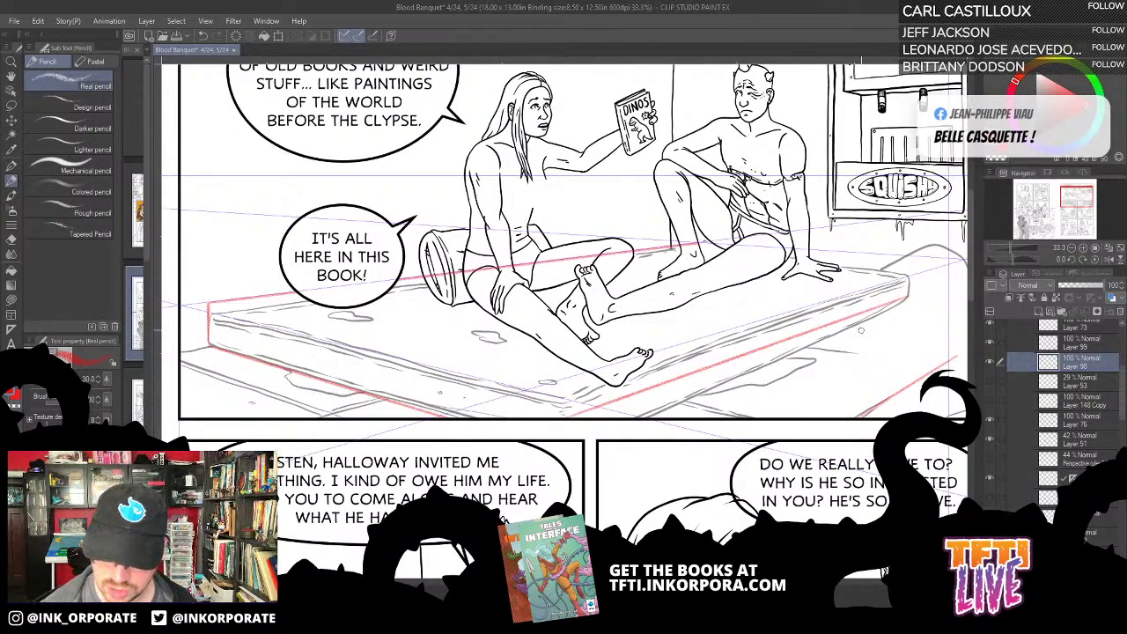
Step: Undo all the red guide lines drawn around the mattress and on the floor
key("ctrl+z")
key("ctrl+z")
key("ctrl+z")
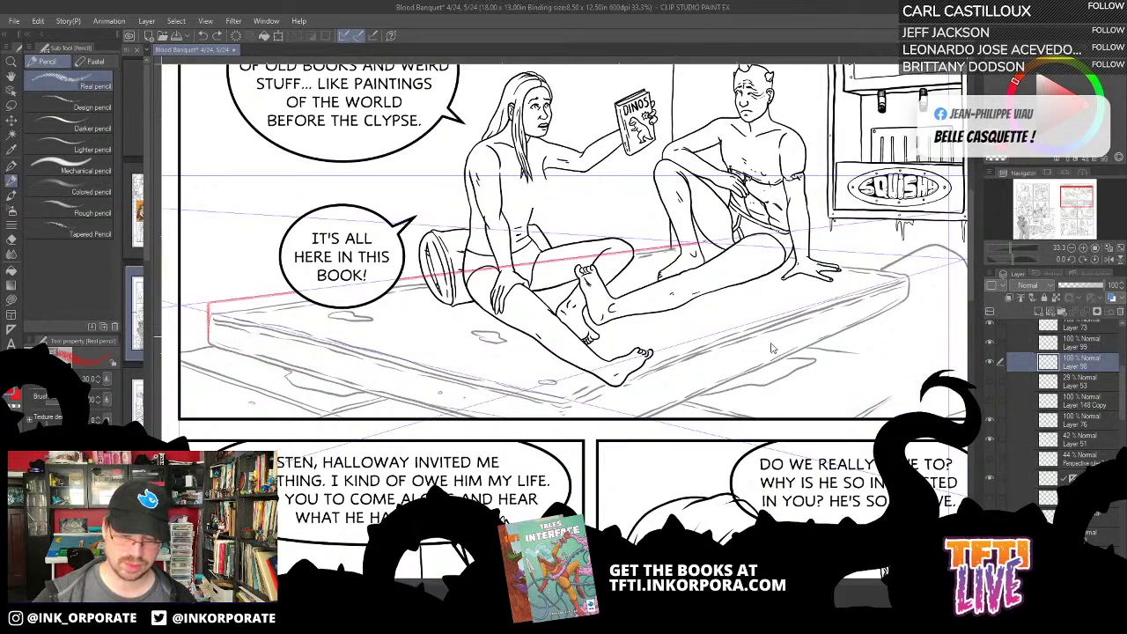
key("ctrl+z")
key("ctrl+z")
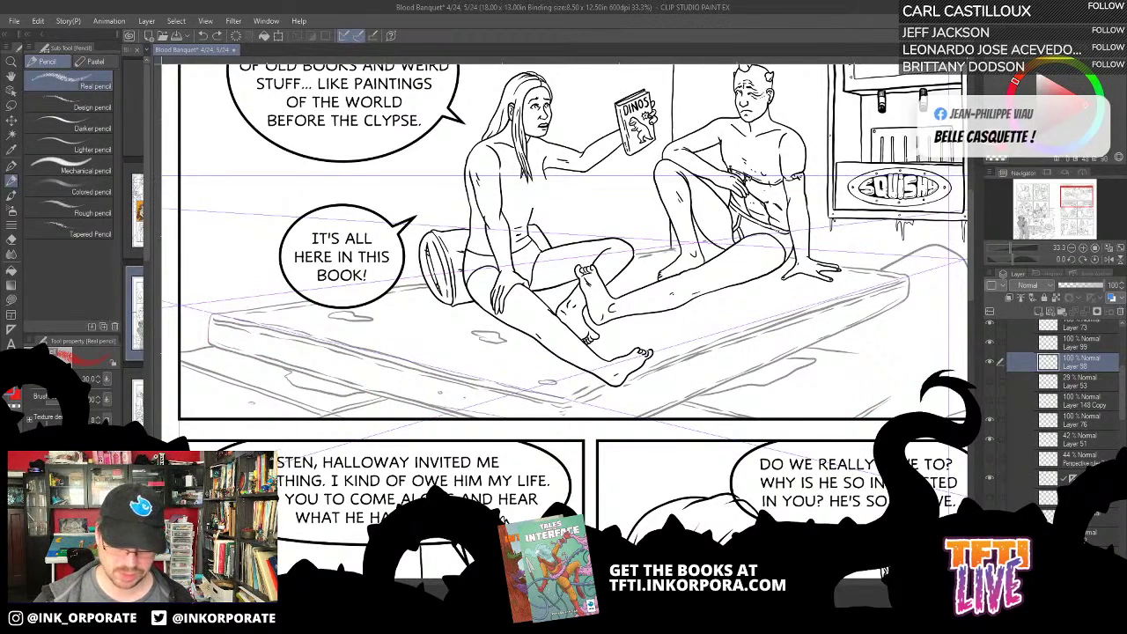
Step: Adjust the perspective ruler with the Object tool, raising its horizon line and moving its guide handles to match the sketched mattress edges
left_click(1076, 478)
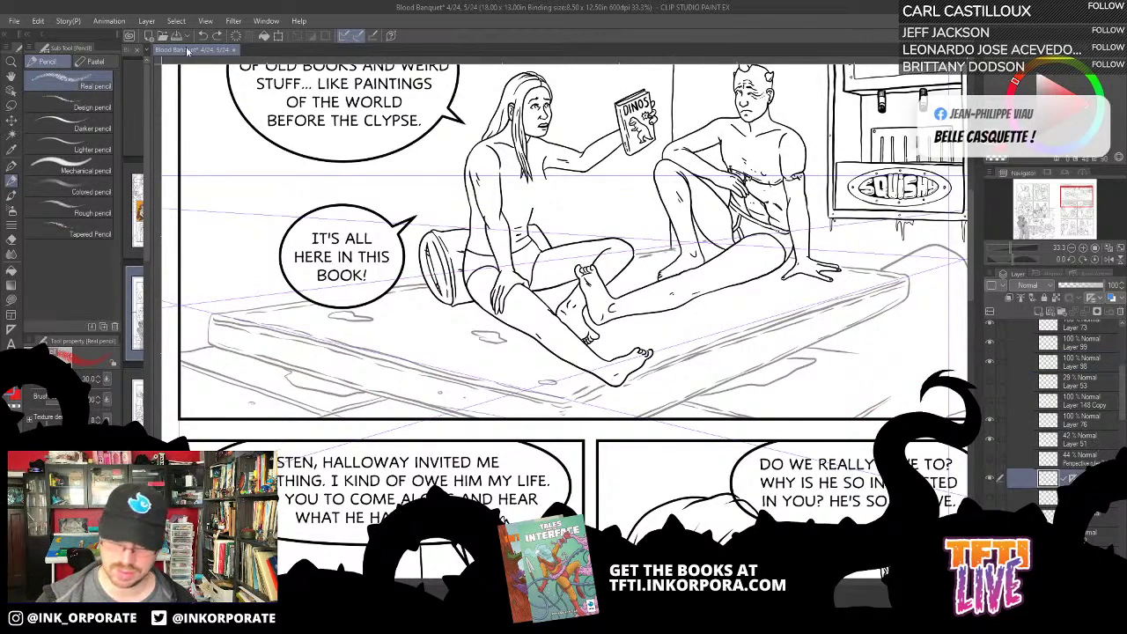
left_click(11, 91)
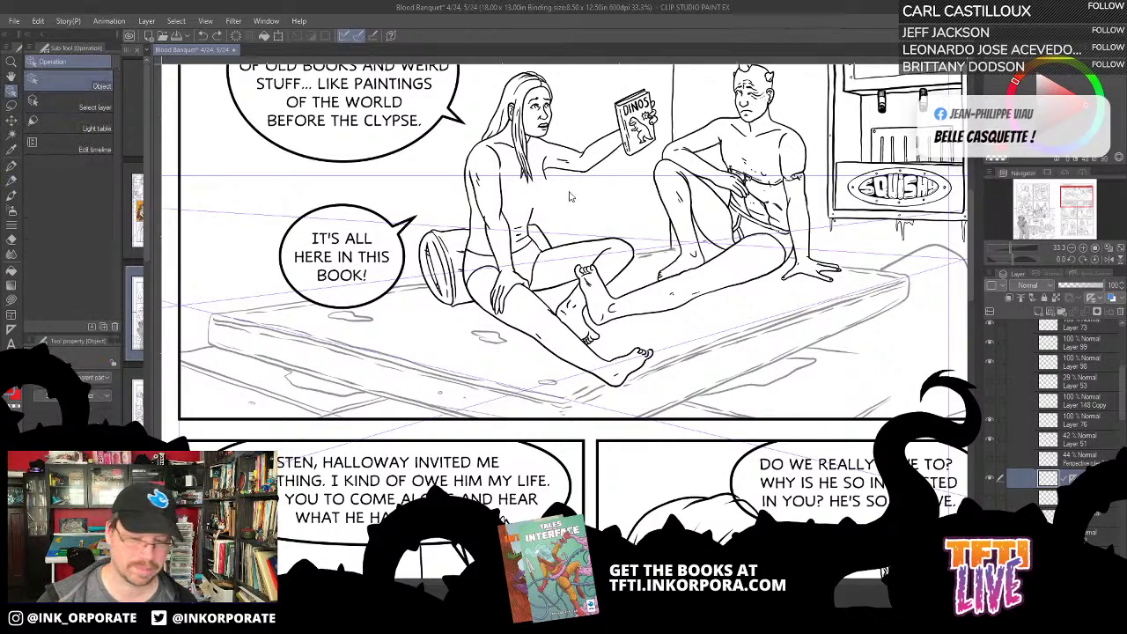
left_click(661, 254)
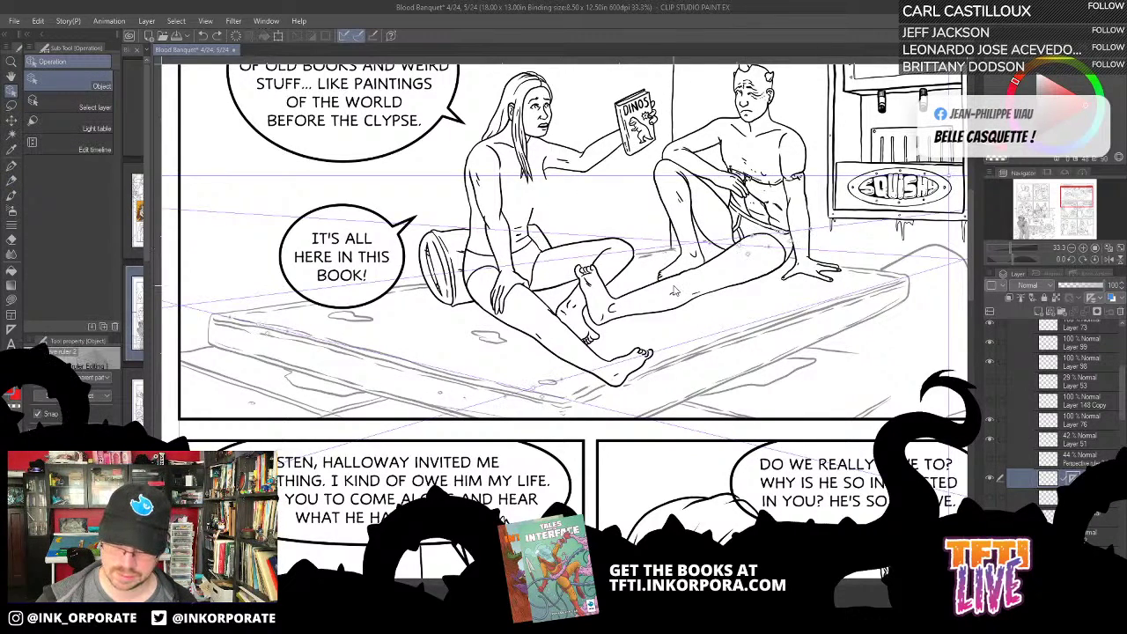
left_click_drag(783, 233, 777, 238)
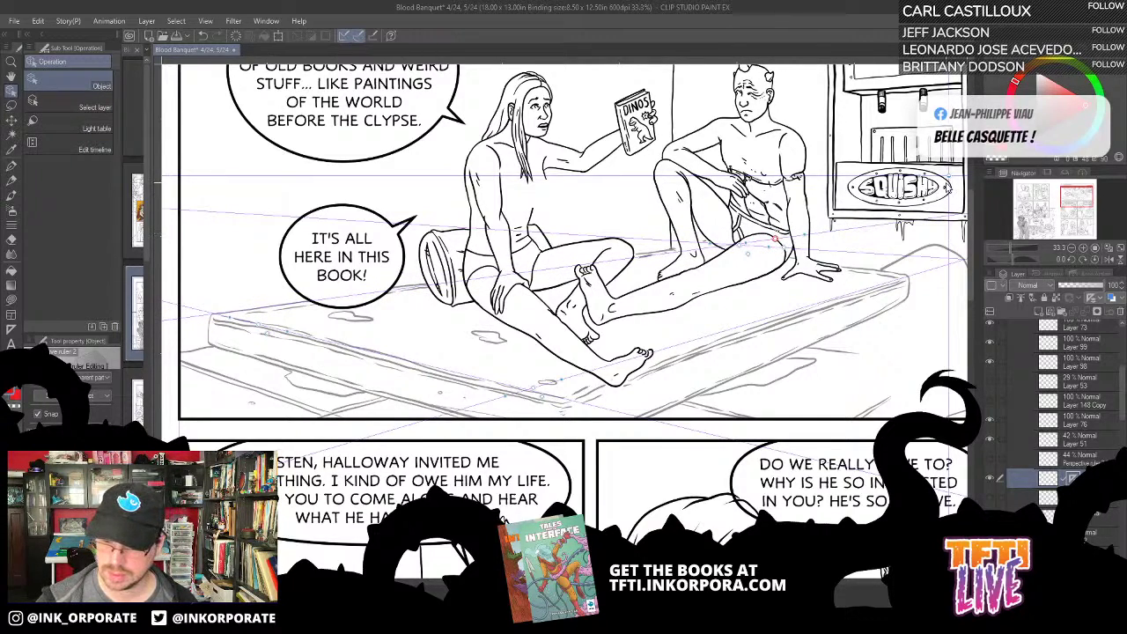
left_click_drag(949, 176, 945, 164)
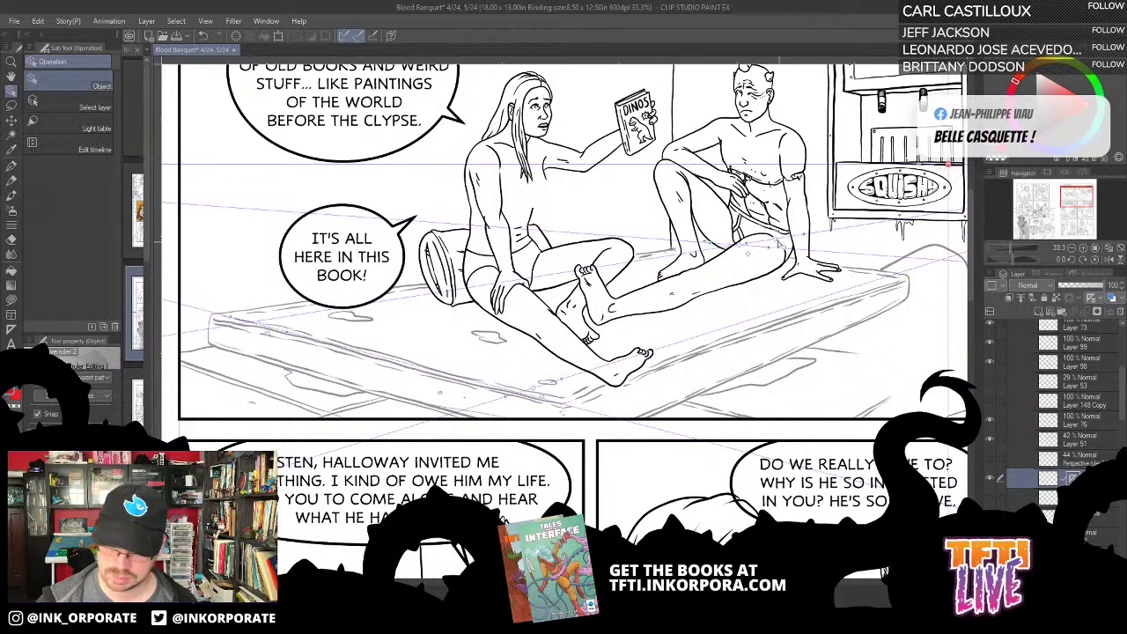
left_click_drag(772, 242, 771, 235)
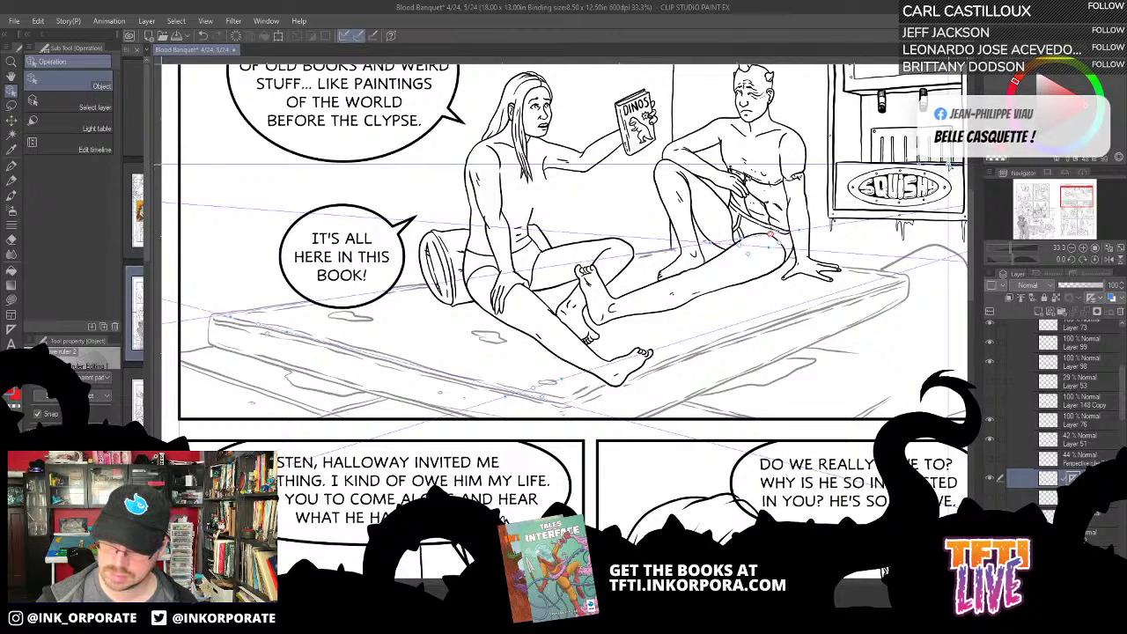
left_click_drag(949, 165, 947, 167)
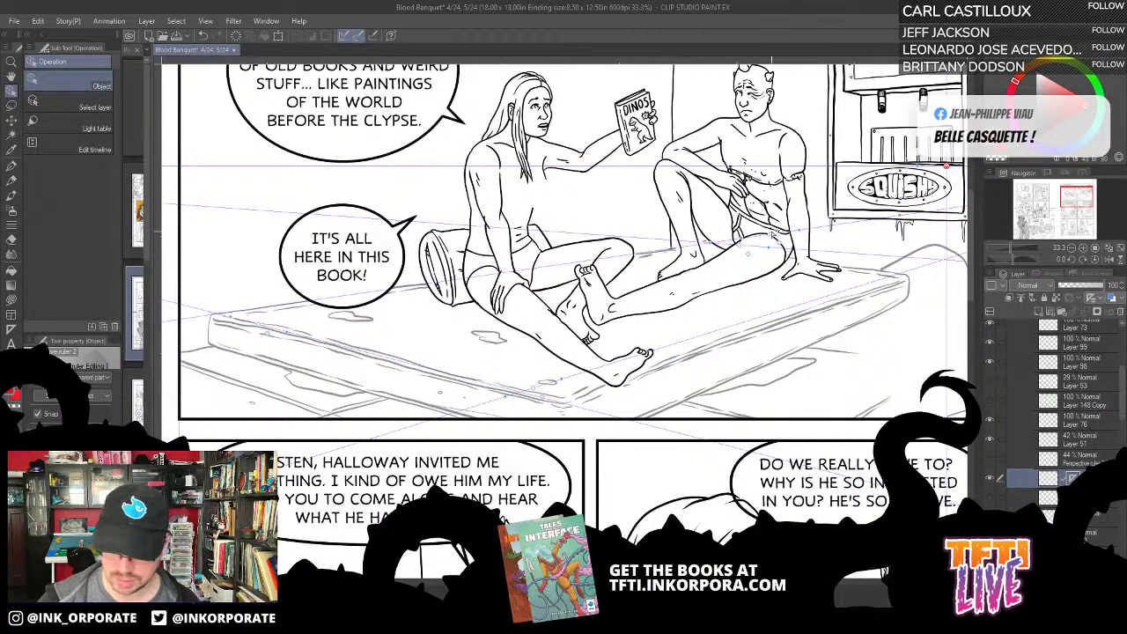
left_click_drag(774, 234, 812, 311)
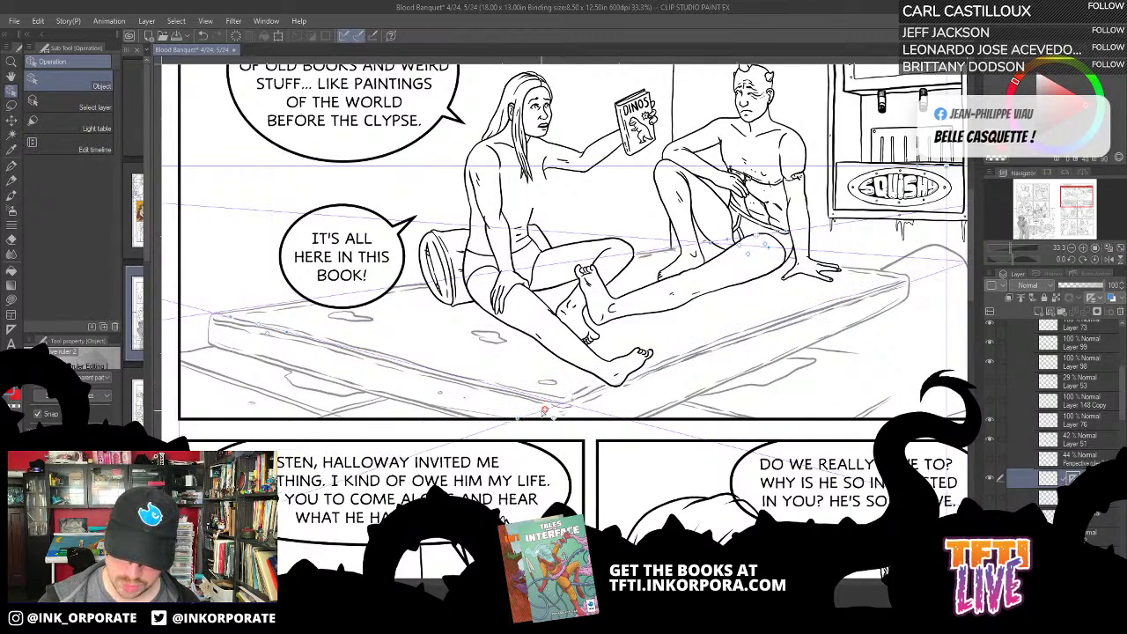
Step: On Layer 98, use the red Real pencil to draw a vertical guide at the mattress's far-left corner and a perspective line beyond its near-right side
left_click(993, 365)
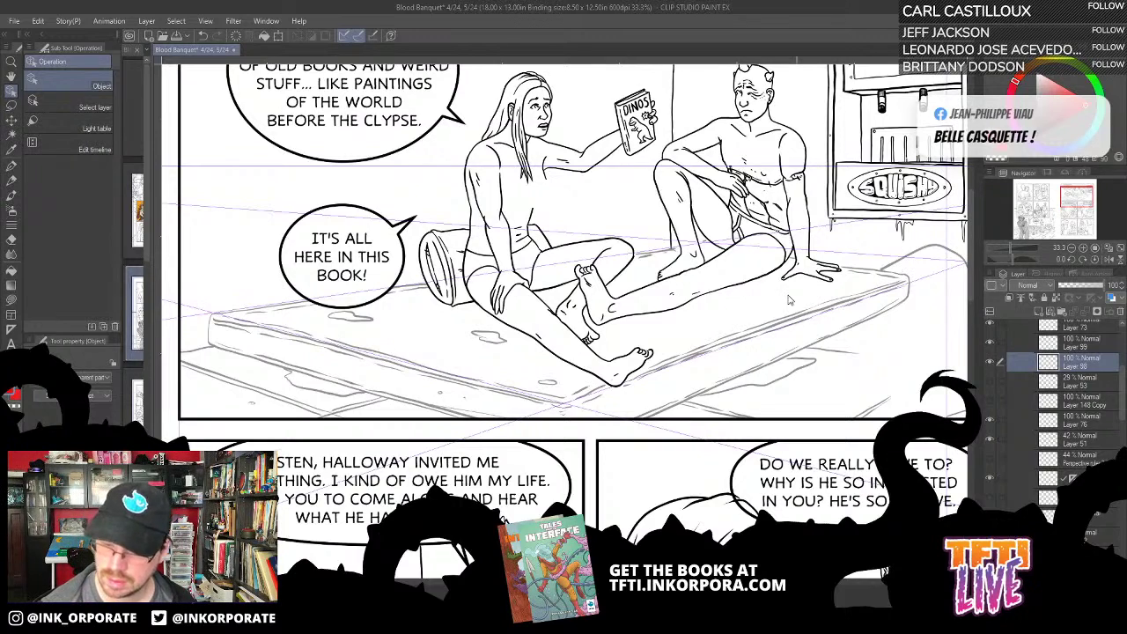
left_click(12, 180)
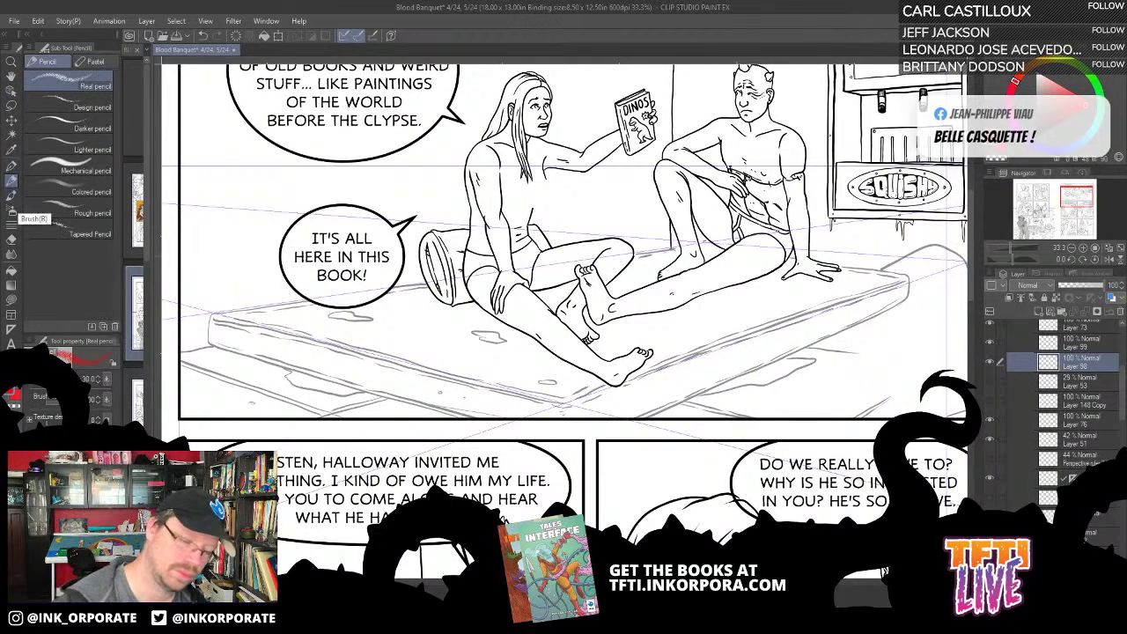
left_click_drag(208, 345, 209, 296)
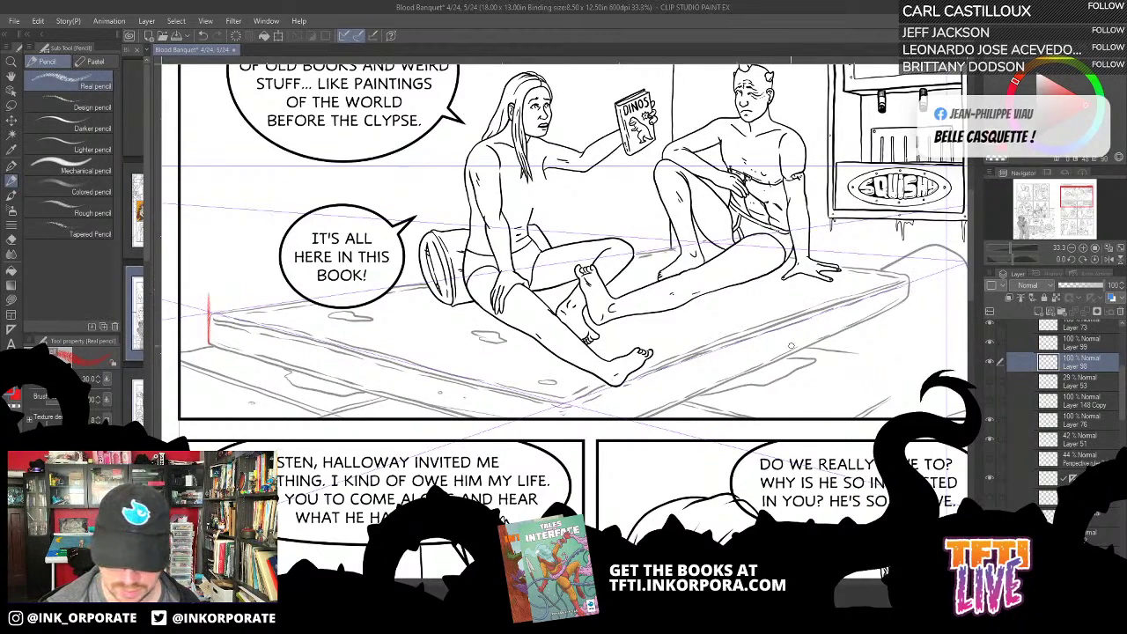
mouse_move(646, 417)
left_mouse_down()
mouse_move(933, 293)
mouse_move(830, 272)
left_mouse_up()
left_click_drag(812, 345, 885, 350)
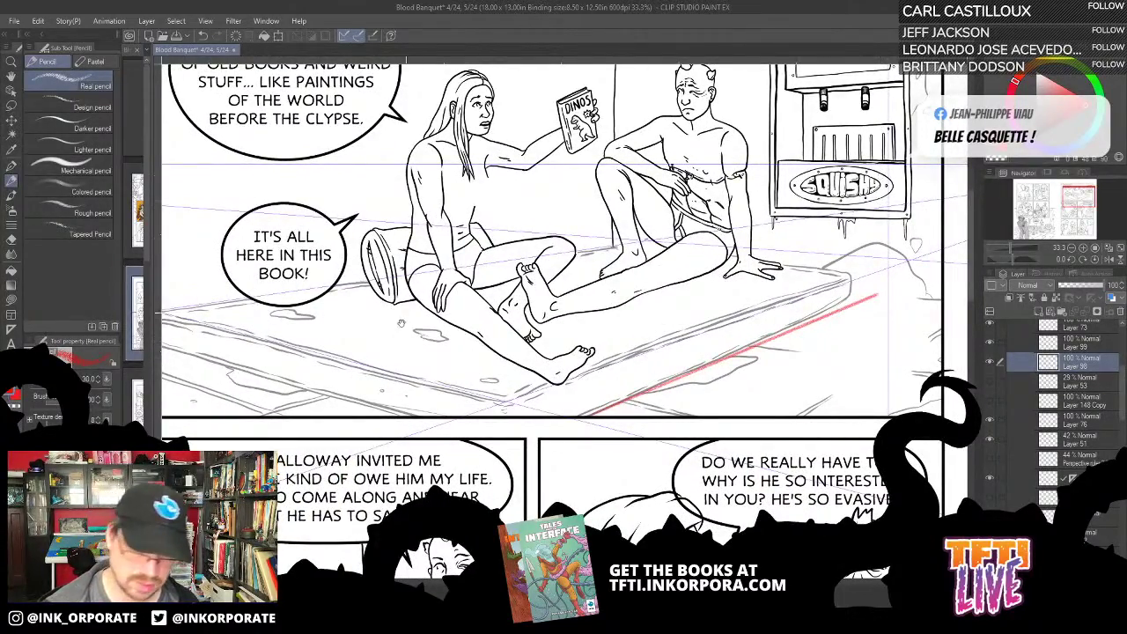
left_click_drag(402, 323, 587, 312)
Step: Draw the two red back-edge guides of the mattress, from the far-left corner to the back corner and on to the right, redoing missed strokes
left_click_drag(338, 286, 560, 259)
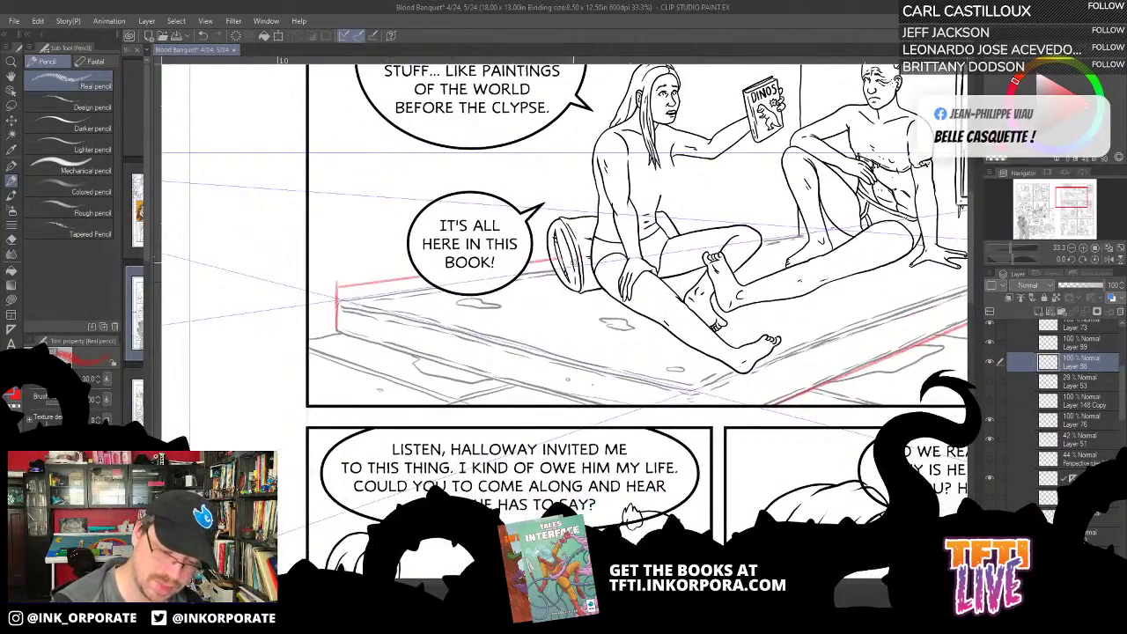
key("ctrl+z")
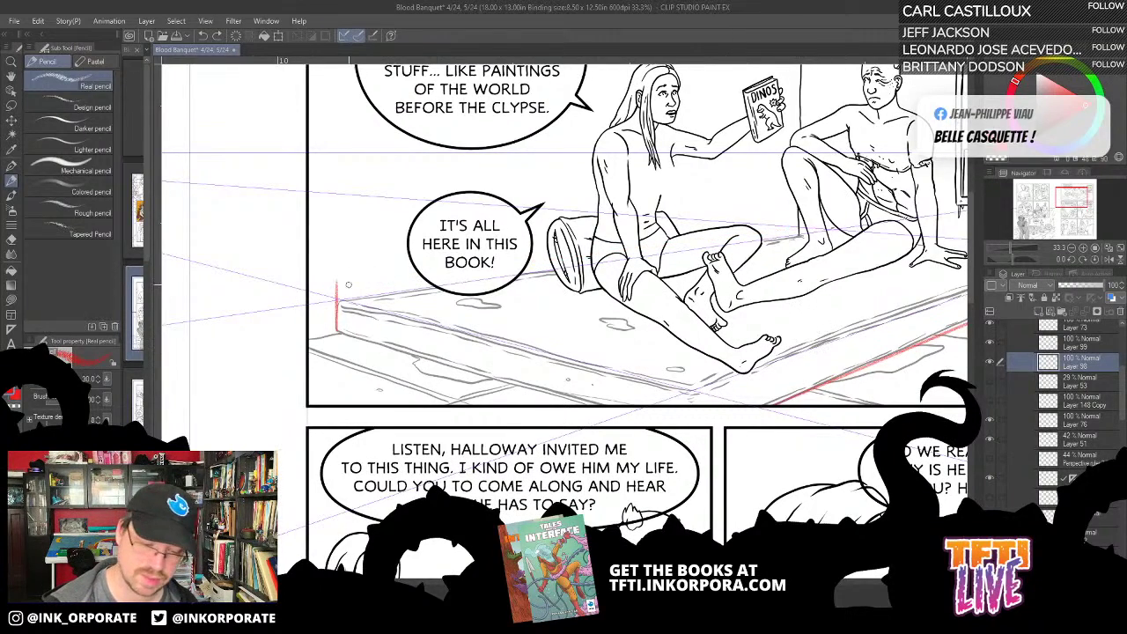
mouse_move(348, 285)
left_mouse_down()
mouse_move(761, 232)
mouse_move(804, 325)
mouse_move(819, 319)
mouse_move(661, 401)
left_mouse_up()
left_click_drag(630, 309, 898, 354)
key("ctrl+z")
left_click_drag(629, 309, 930, 354)
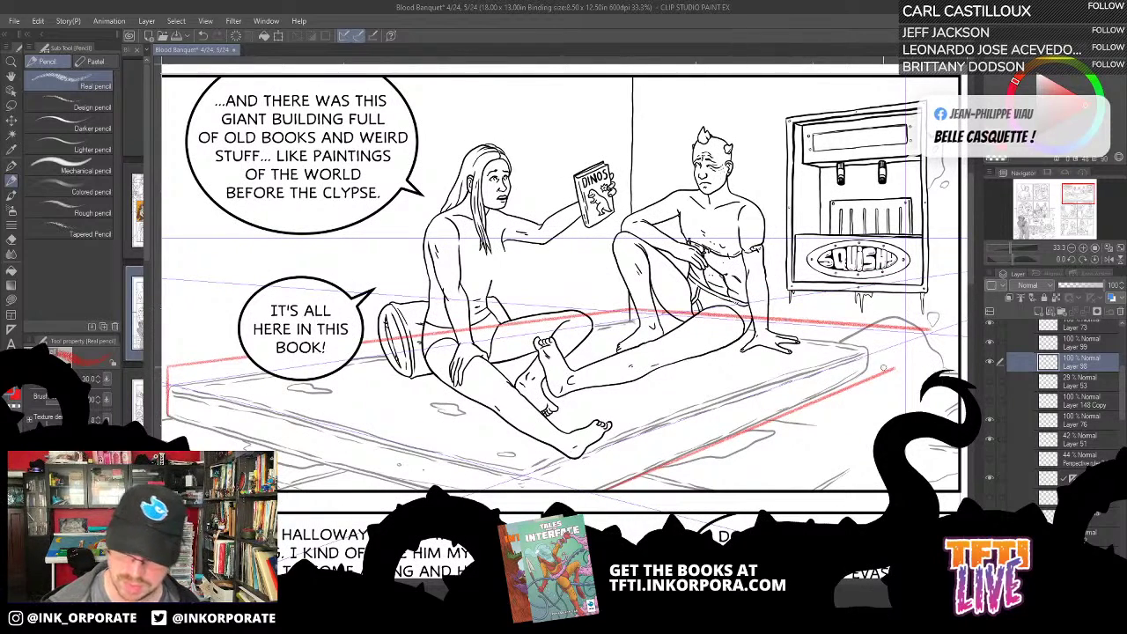
Step: Try red perspective guides along the mattress's near-left and near-right top edges, undoing both
left_click_drag(608, 395, 671, 360)
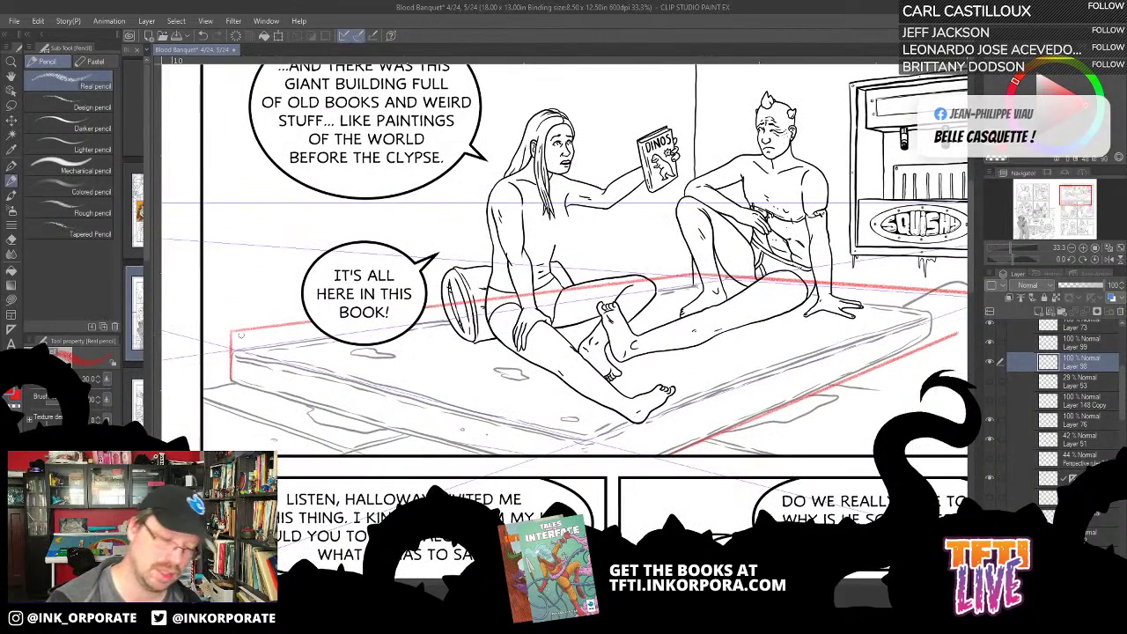
left_click_drag(231, 331, 673, 435)
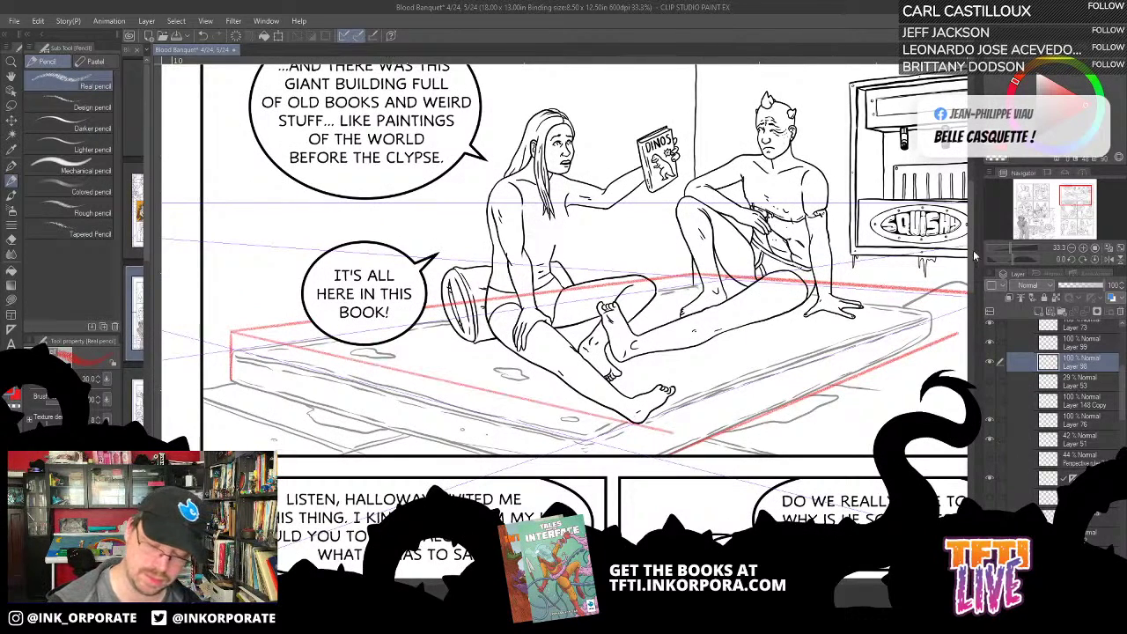
left_click_drag(908, 332, 857, 352)
left_click_drag(931, 314, 521, 455)
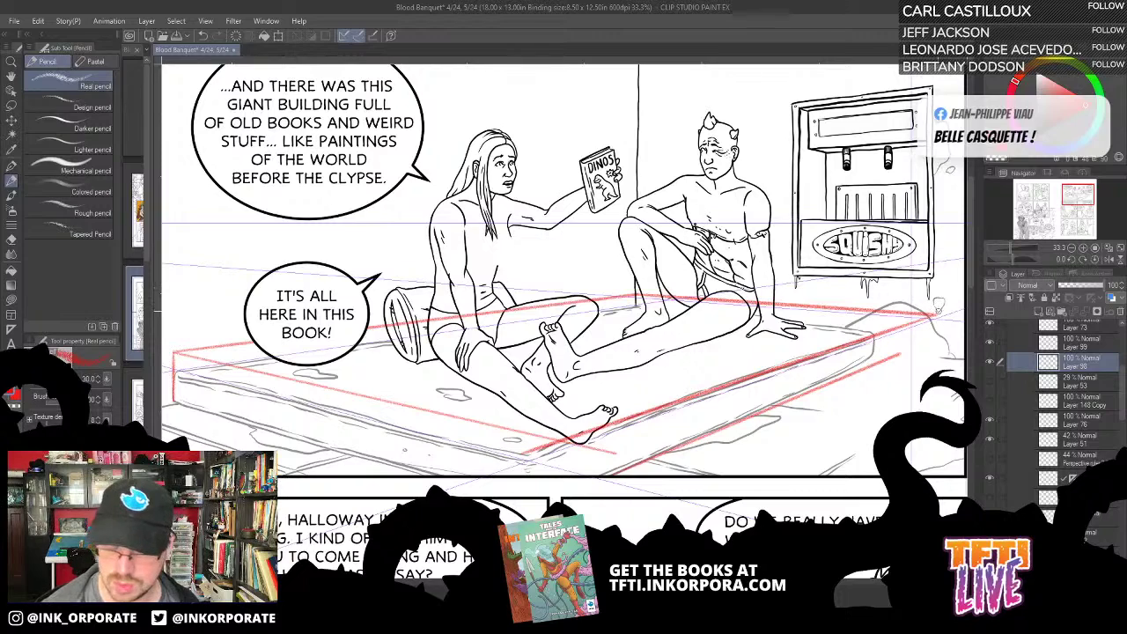
key("ctrl+z")
key("ctrl+z")
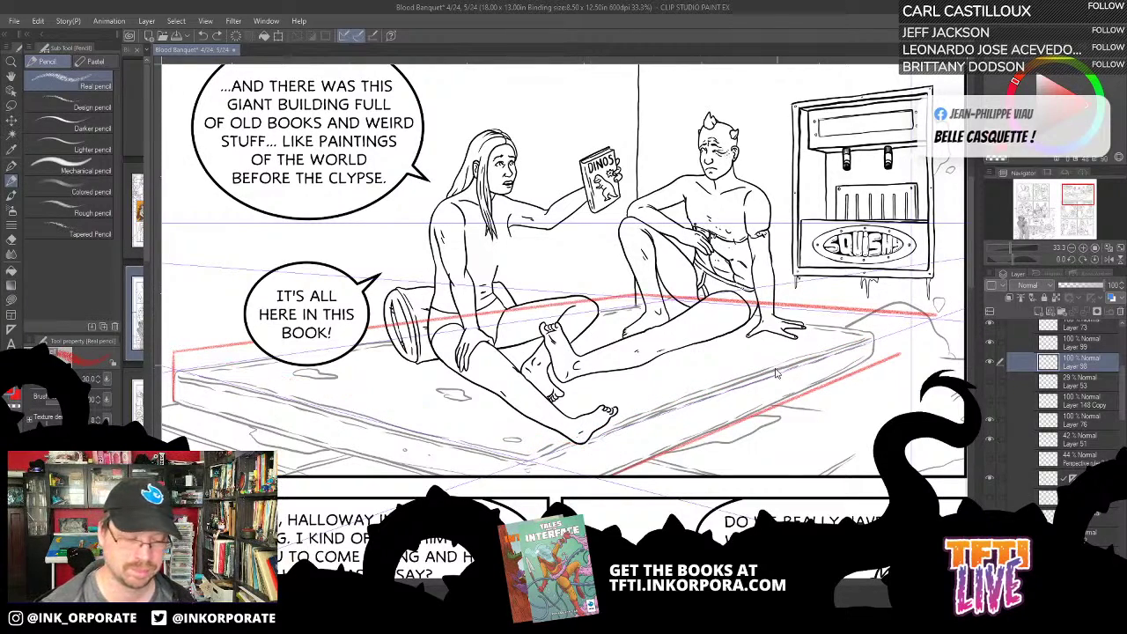
Step: Draw a second red vertical just outside the mattress's left corner and a guide along its near-left top edge
left_click_drag(647, 430, 829, 372)
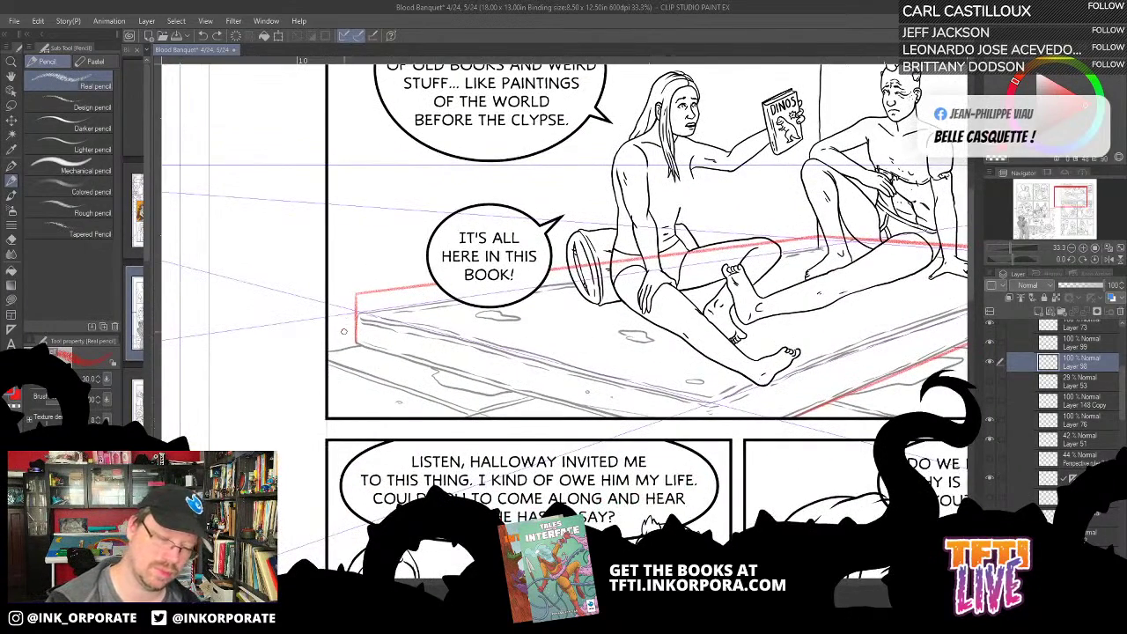
left_click_drag(345, 344, 344, 296)
key("ctrl+z")
mouse_move(345, 345)
left_mouse_down()
mouse_move(345, 295)
mouse_move(848, 416)
mouse_move(752, 441)
left_mouse_up()
left_click_drag(909, 379, 832, 281)
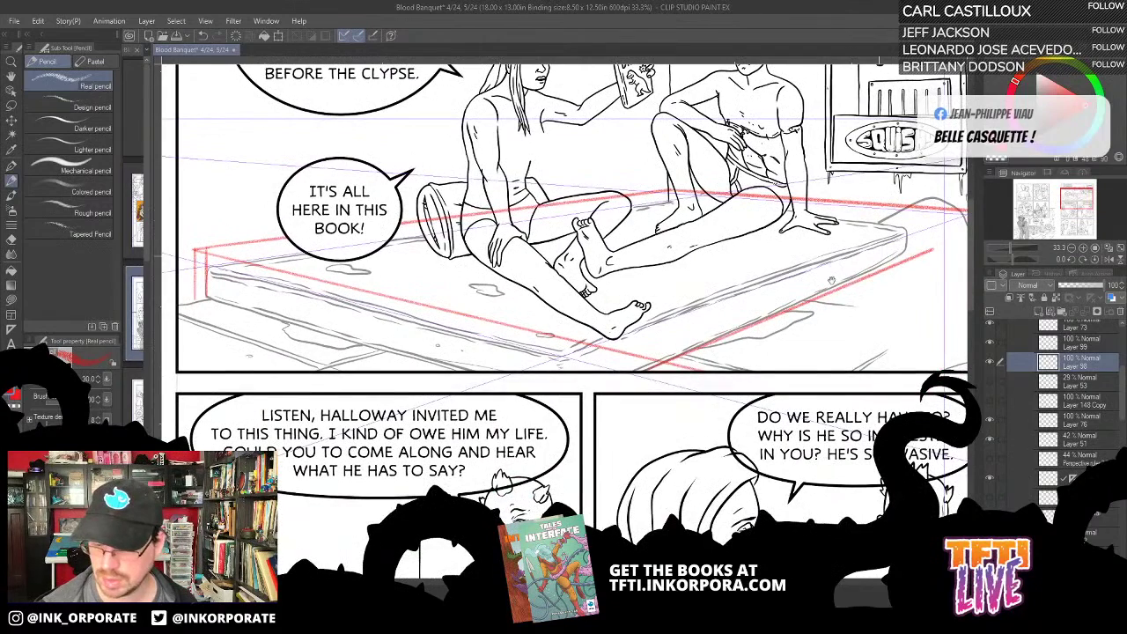
Step: Draw the red guide for the mattress's near-right top edge, redoing it from the far-right corner, and start a short vertical there
left_click_drag(627, 351, 609, 367)
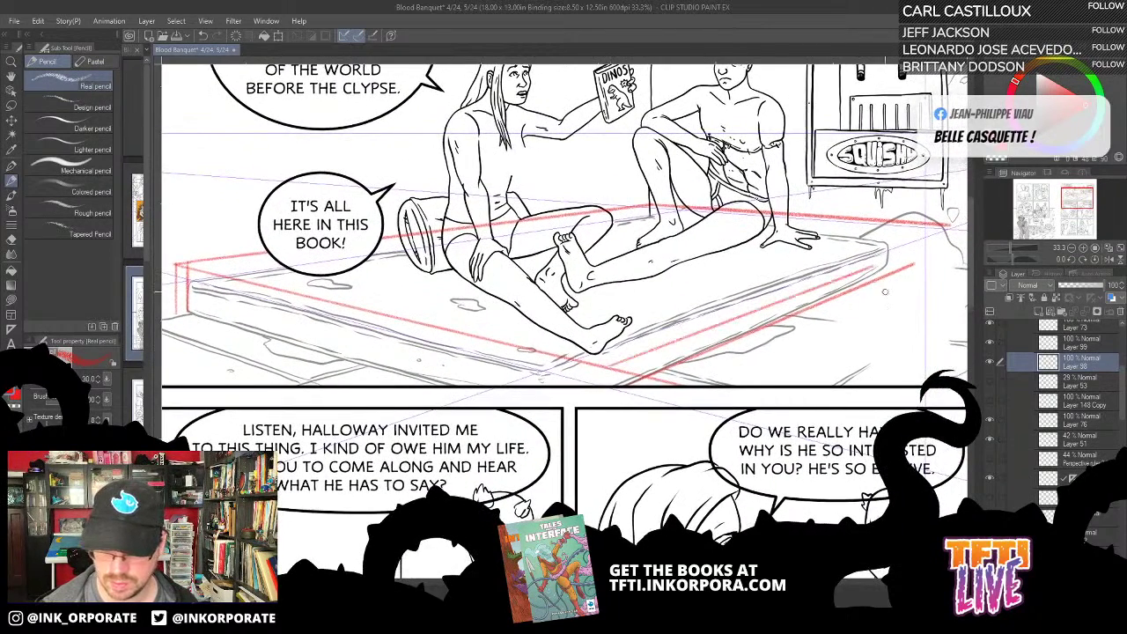
left_click_drag(885, 292, 973, 280)
key("ctrl+z")
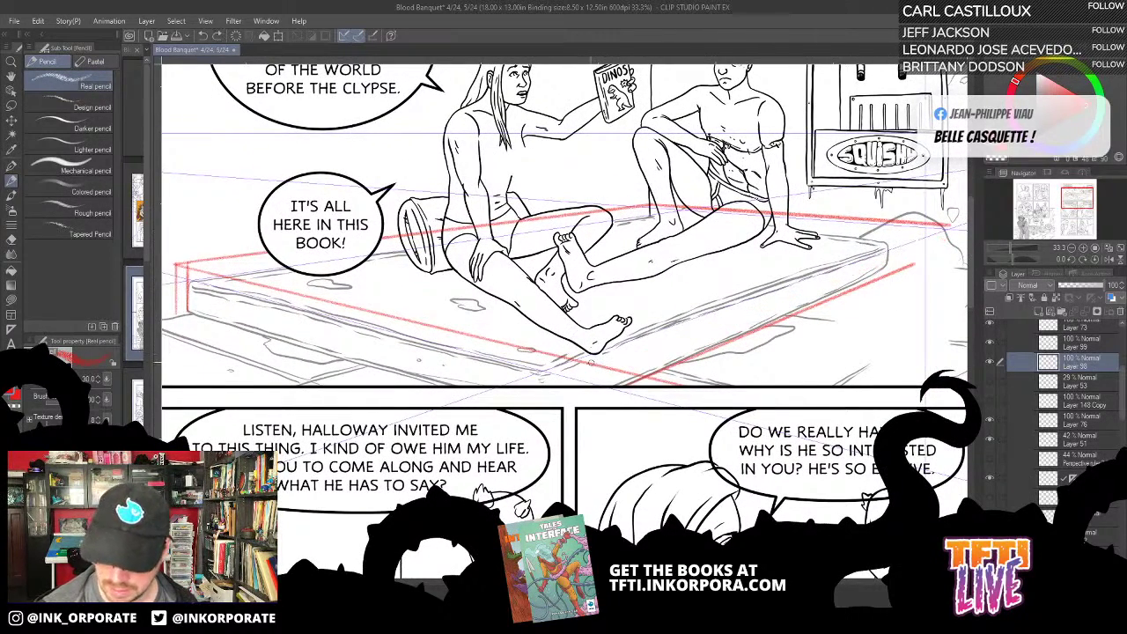
left_click_drag(954, 224, 854, 303)
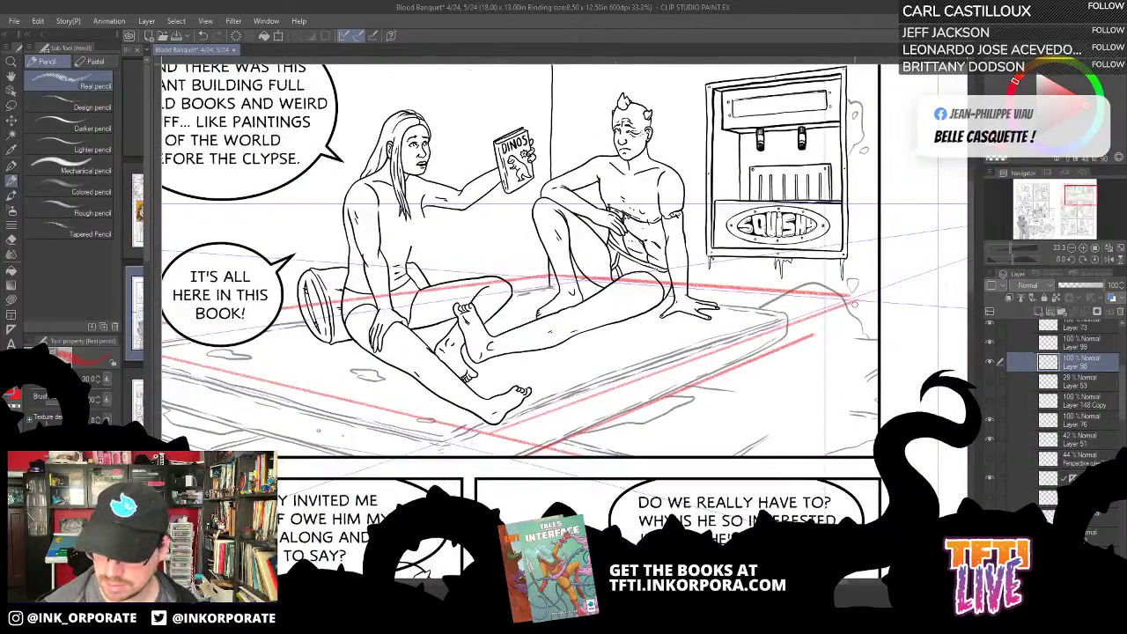
left_click_drag(779, 351, 817, 326)
left_click_drag(749, 339, 935, 225)
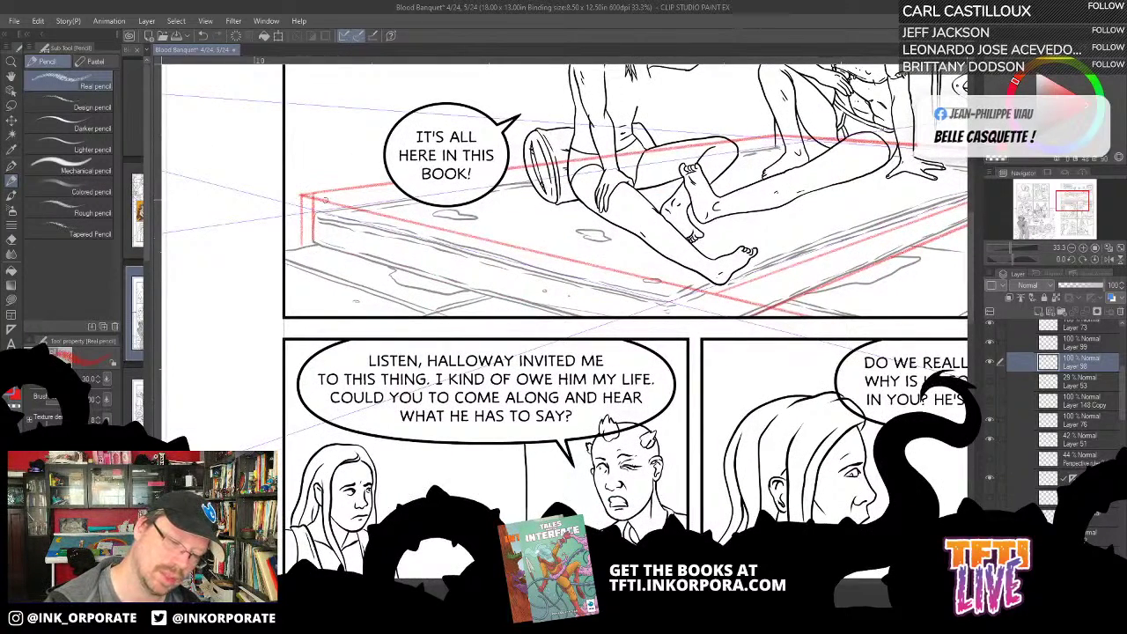
Step: Strengthen the outer vertical at the mattress's left corner and draw a red guide along its near-left bottom edge
left_click_drag(304, 204, 301, 241)
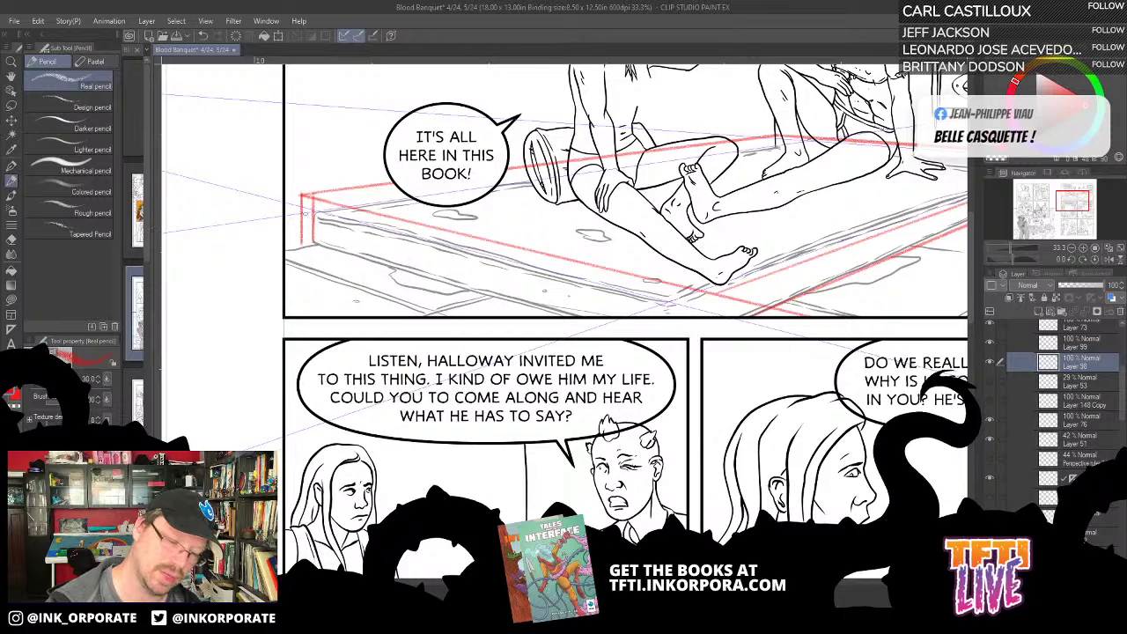
left_click_drag(300, 252, 489, 315)
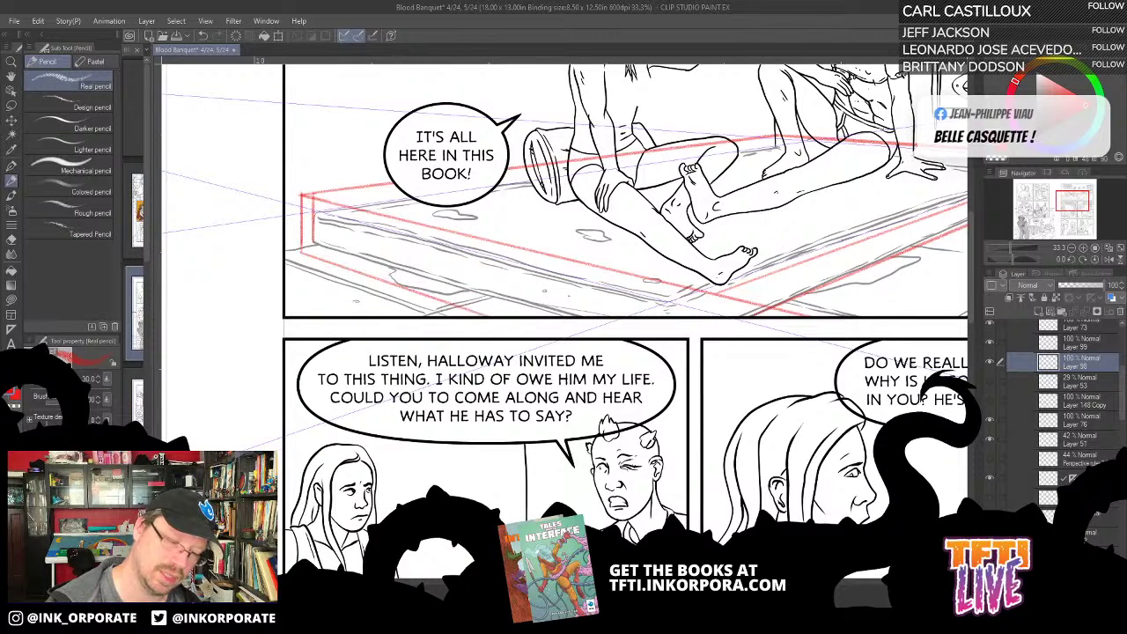
left_click_drag(635, 300, 513, 326)
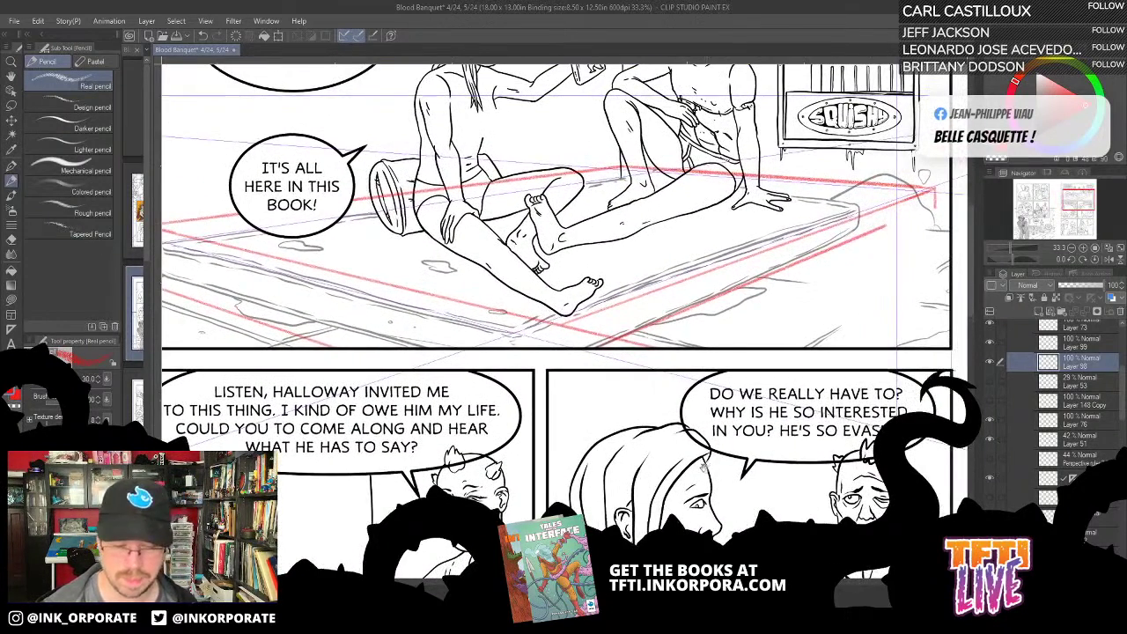
Step: Move Layer 98 out of the panel's frame folder to the top of the "3 rows evenly Copy" folder
left_click_drag(804, 323, 868, 352)
scroll(1109, 429, "up", 3)
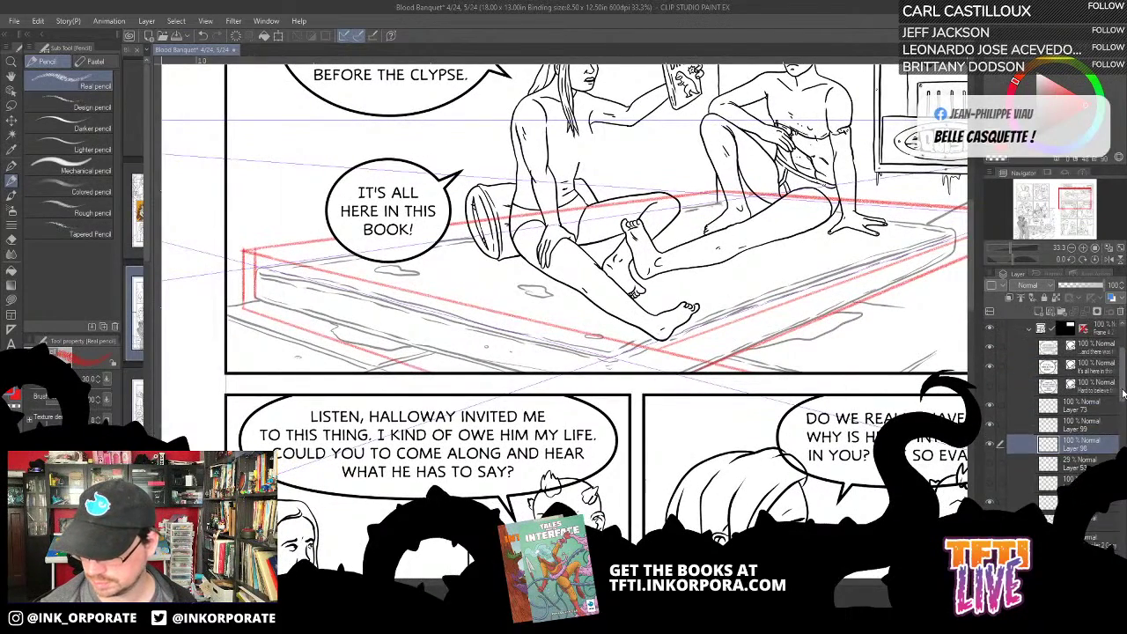
left_click_drag(1074, 479, 1082, 355)
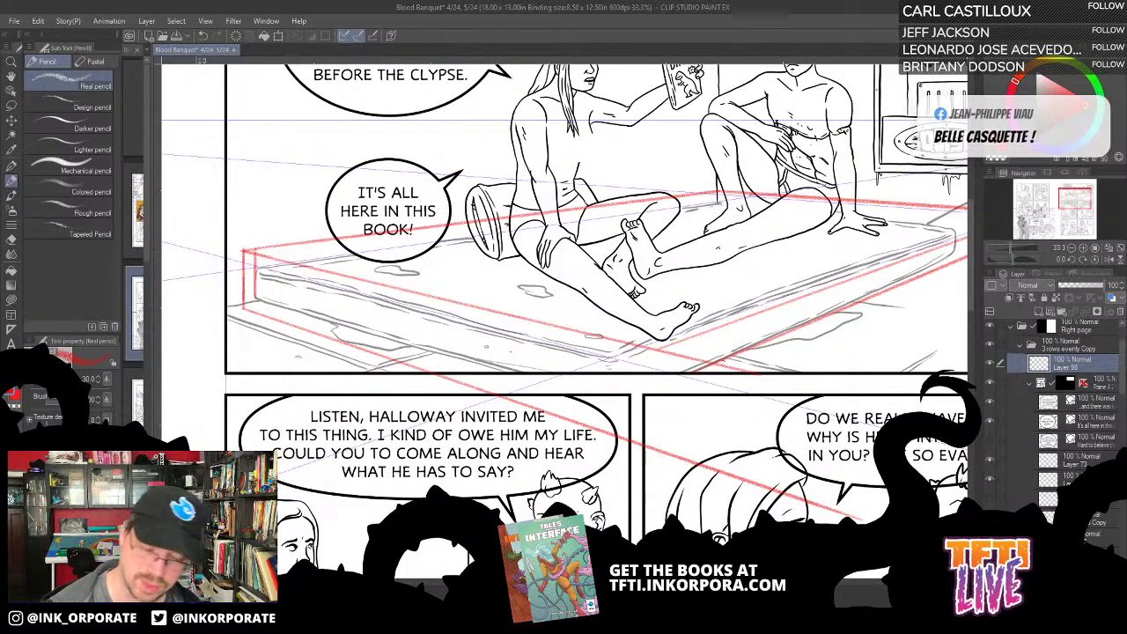
Step: Extend the red vertical down from the mattress's far-right corner and draw the near-right bottom edge guide toward it
mouse_move(711, 361)
left_mouse_down()
mouse_move(713, 481)
mouse_move(968, 316)
mouse_move(816, 396)
mouse_move(909, 341)
left_mouse_up()
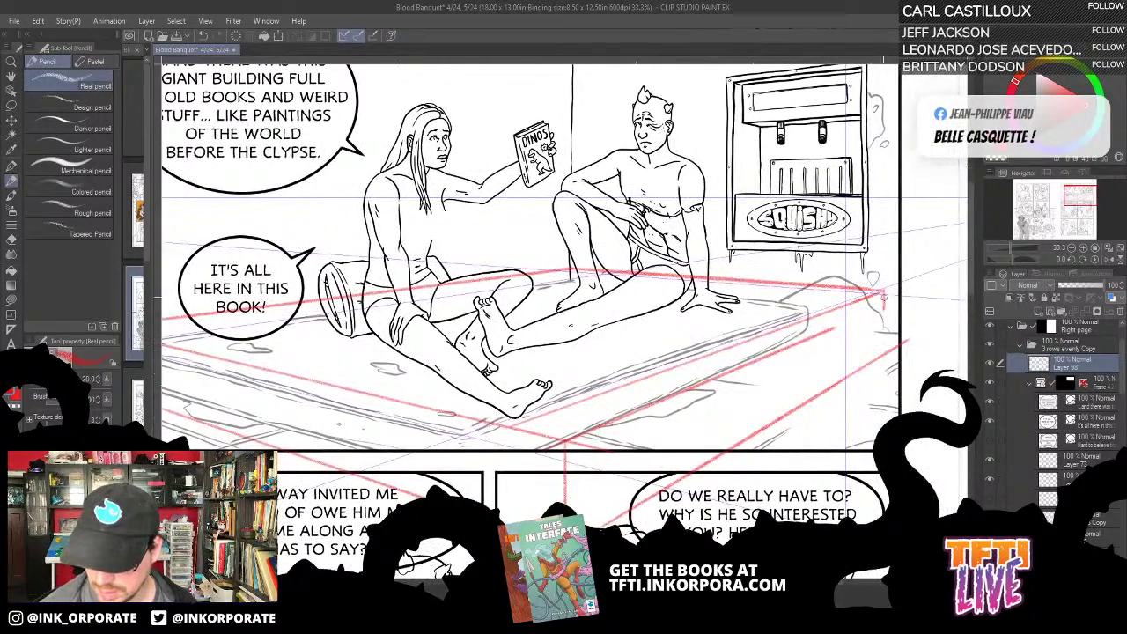
left_click_drag(884, 289, 883, 365)
left_click_drag(886, 287, 888, 353)
left_click_drag(884, 296, 885, 361)
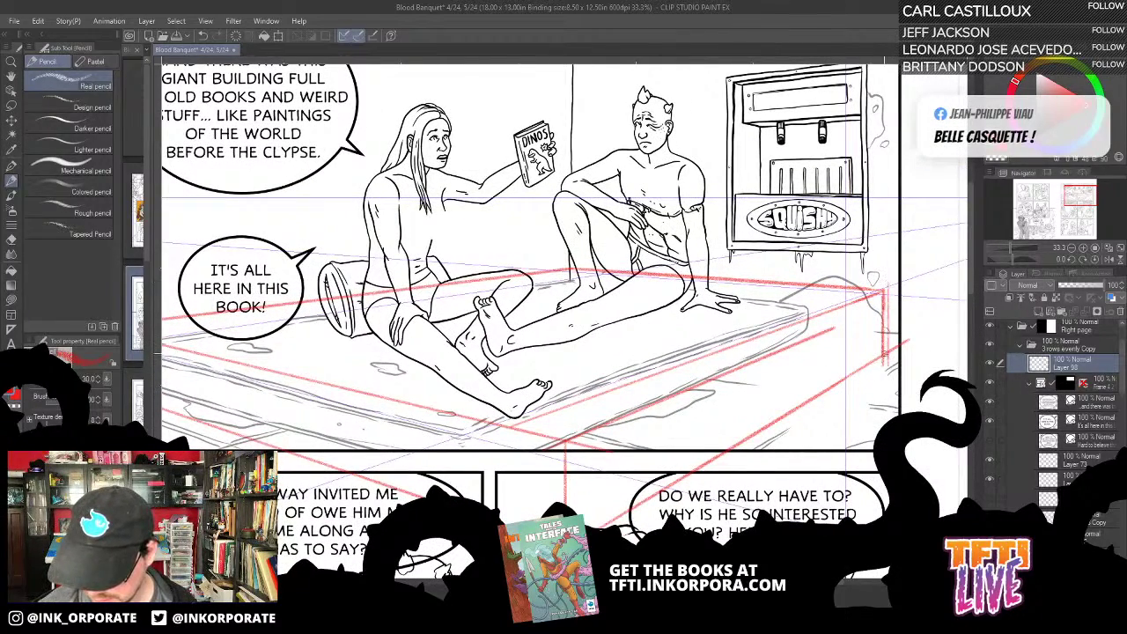
mouse_move(788, 409)
left_mouse_down()
mouse_move(882, 342)
mouse_move(944, 349)
left_mouse_up()
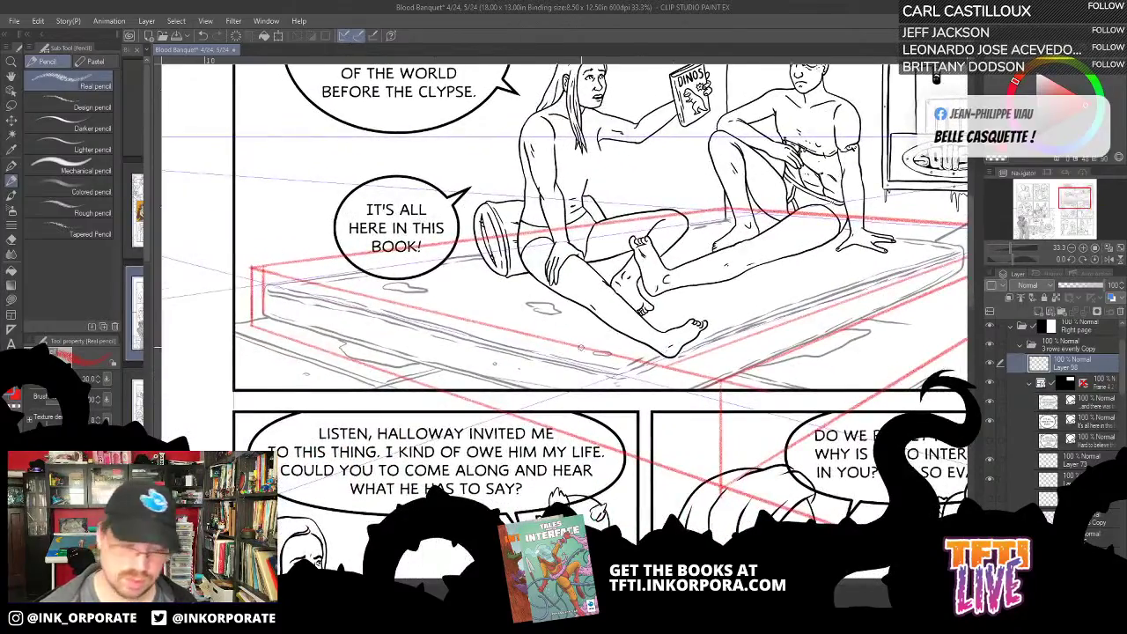
Step: Reinforce the red guides along the mattress's two near bottom edges with additional perspective strokes meeting at the front corner
left_click_drag(264, 315, 797, 481)
left_click_drag(816, 425, 724, 459)
left_click_drag(627, 495, 975, 305)
mouse_move(874, 378)
left_mouse_down()
mouse_move(797, 453)
mouse_move(793, 426)
mouse_move(823, 429)
left_mouse_up()
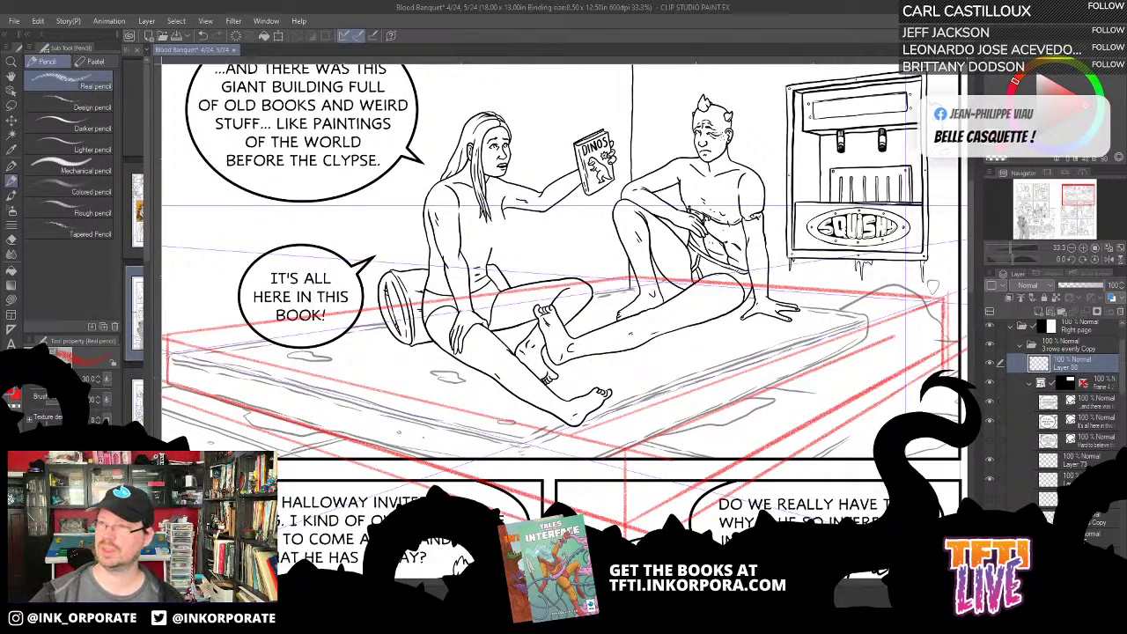
key("alt+Tab")
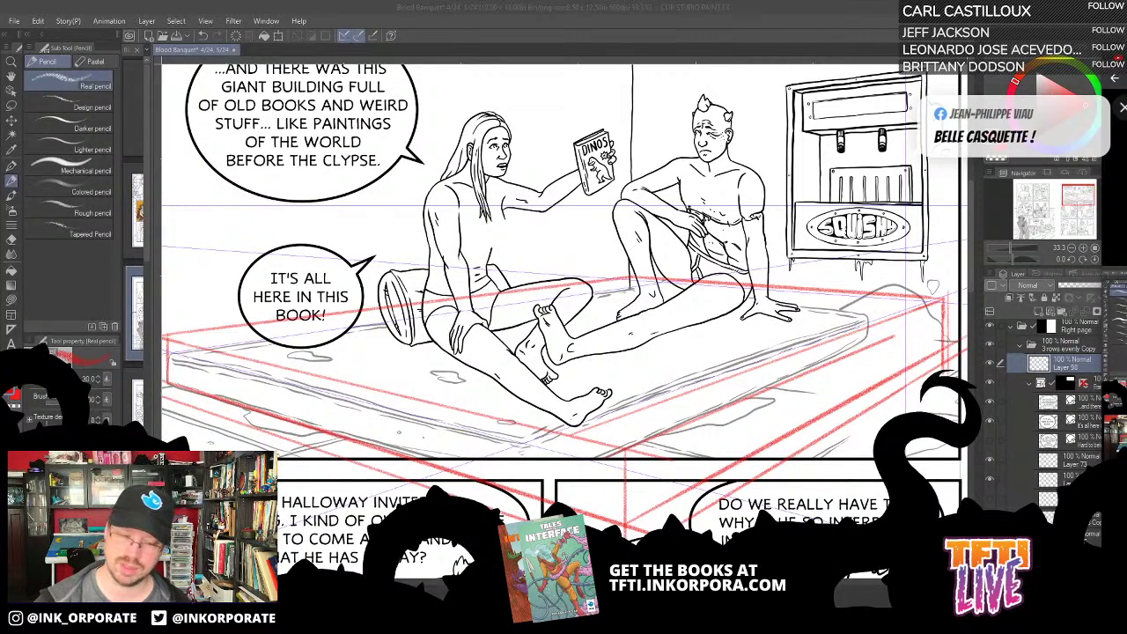
left_click(190, 338)
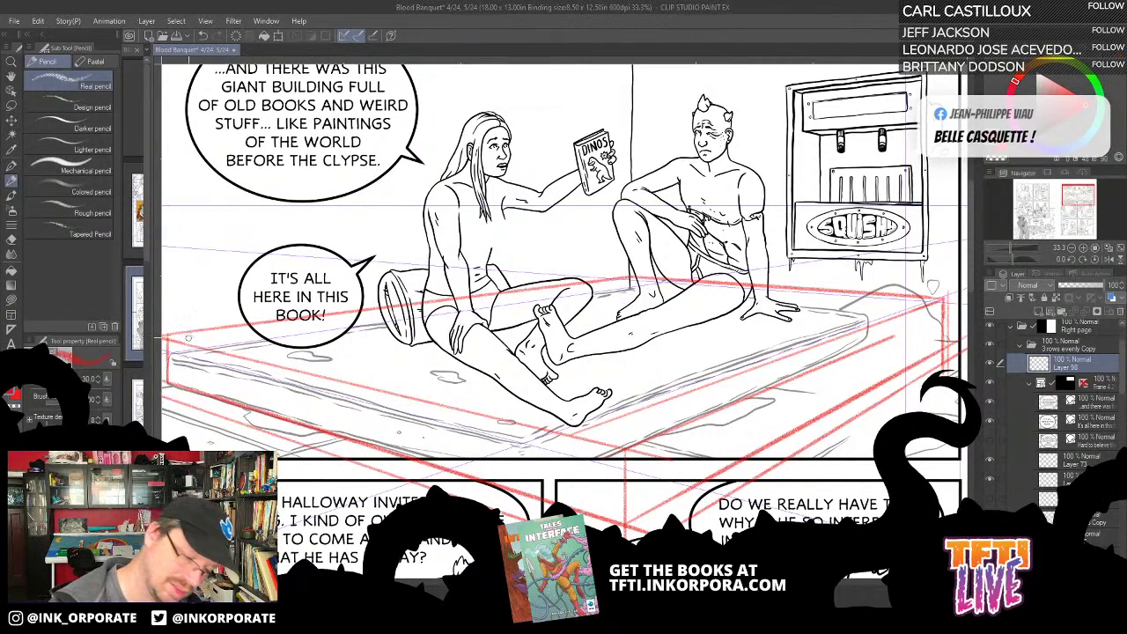
Step: Add inner red perspective lines parallel to the mattress's near-left and near-right top edges, running up to the far-right corner
left_click_drag(188, 338, 323, 313)
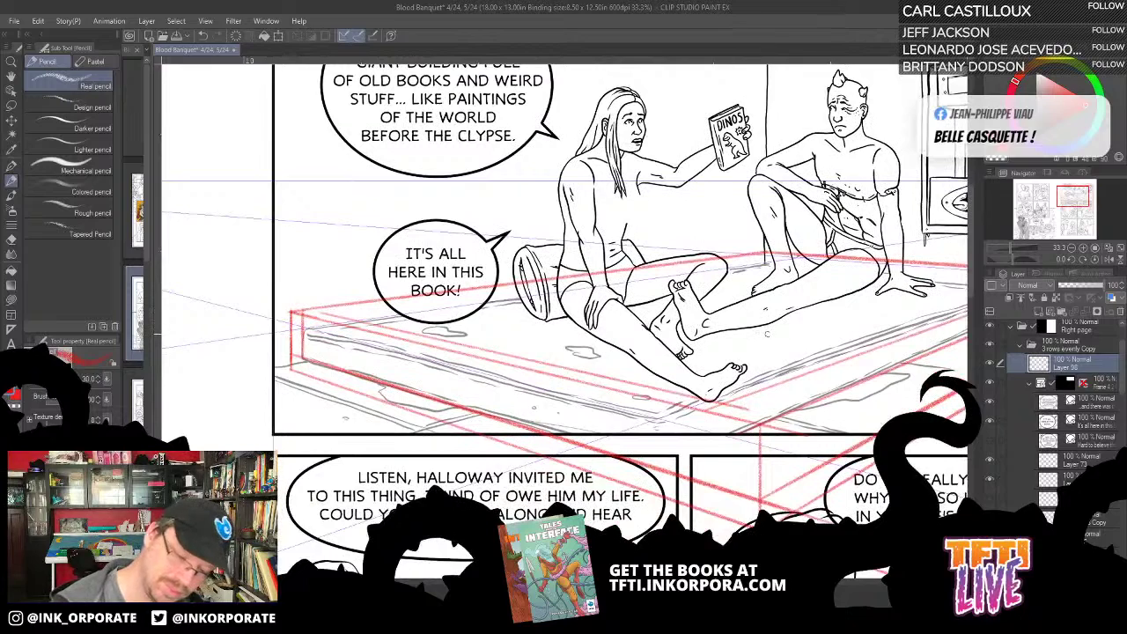
left_click_drag(786, 318, 672, 334)
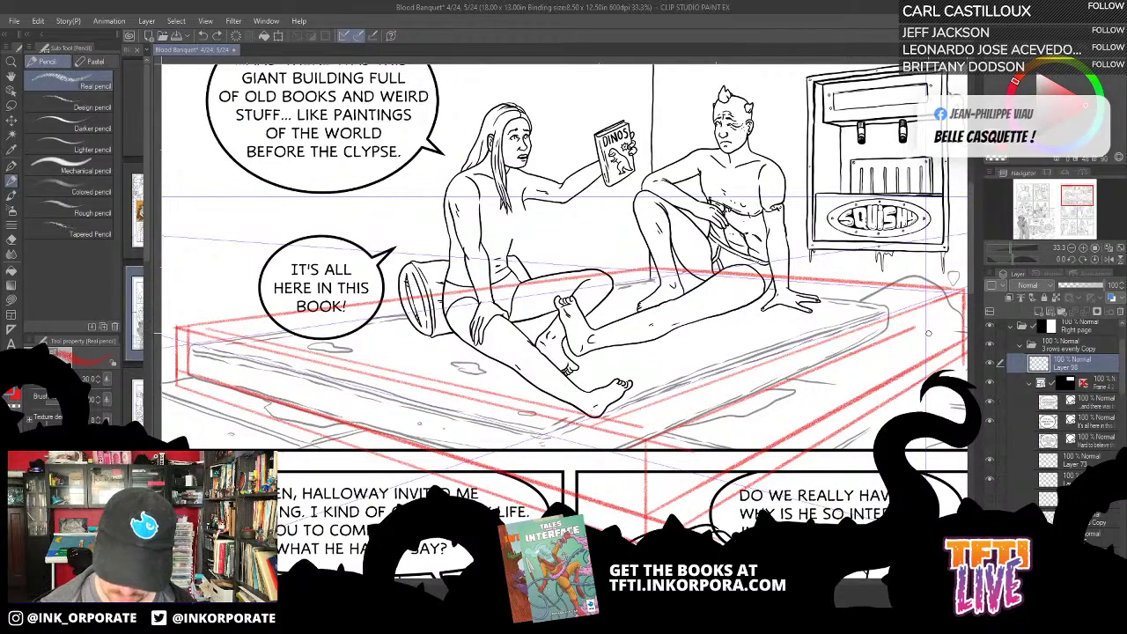
left_click_drag(649, 442, 974, 303)
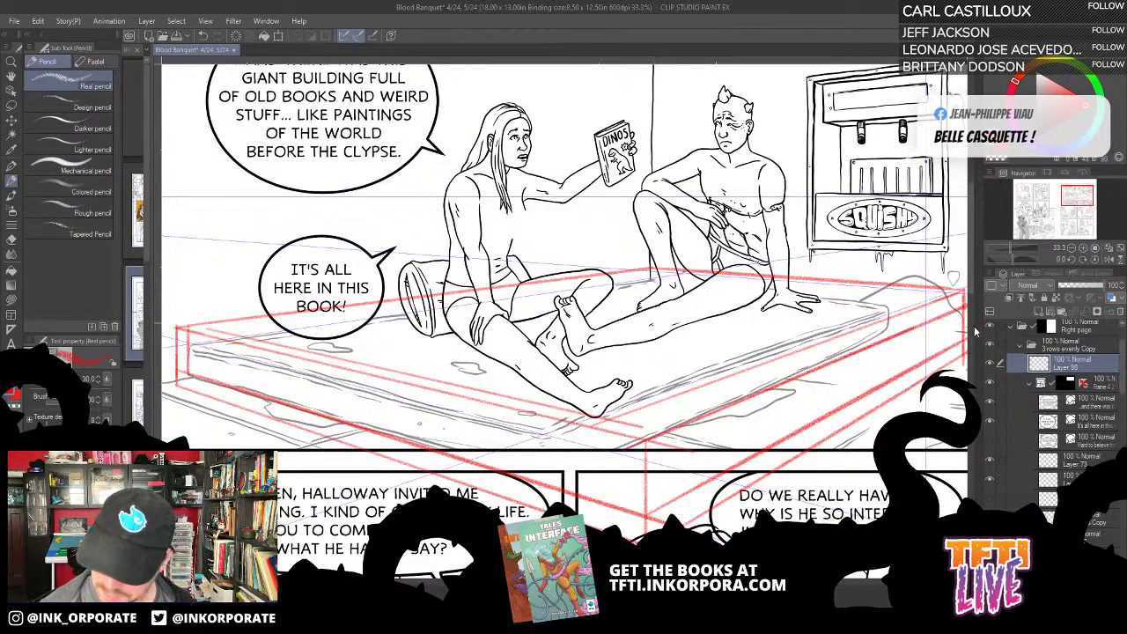
left_click_drag(902, 376, 877, 396)
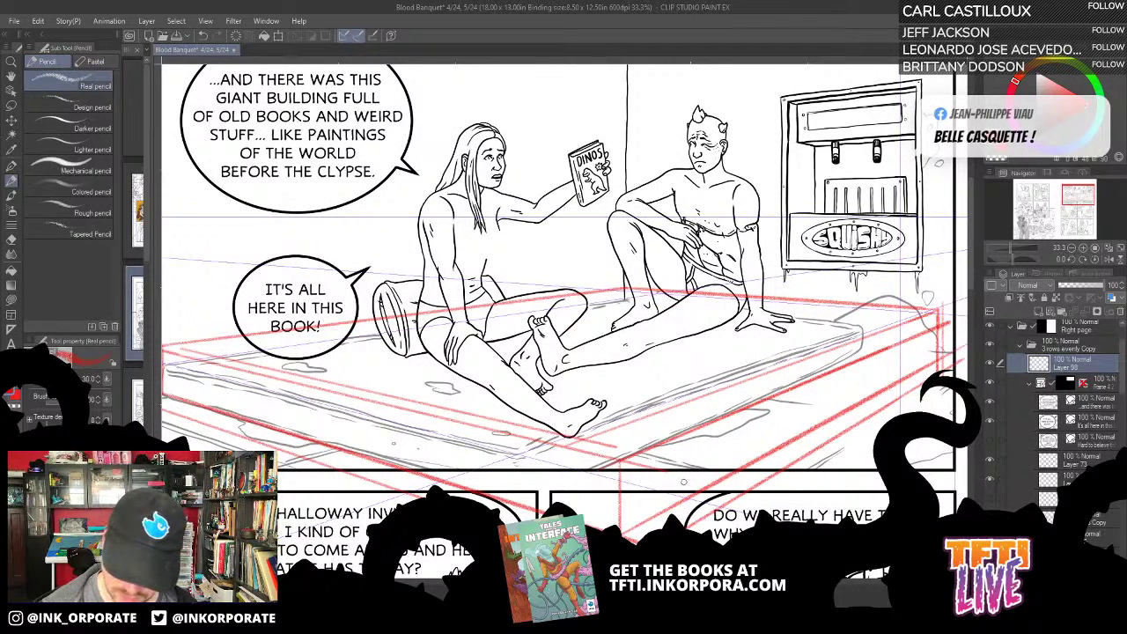
left_click_drag(577, 451, 930, 316)
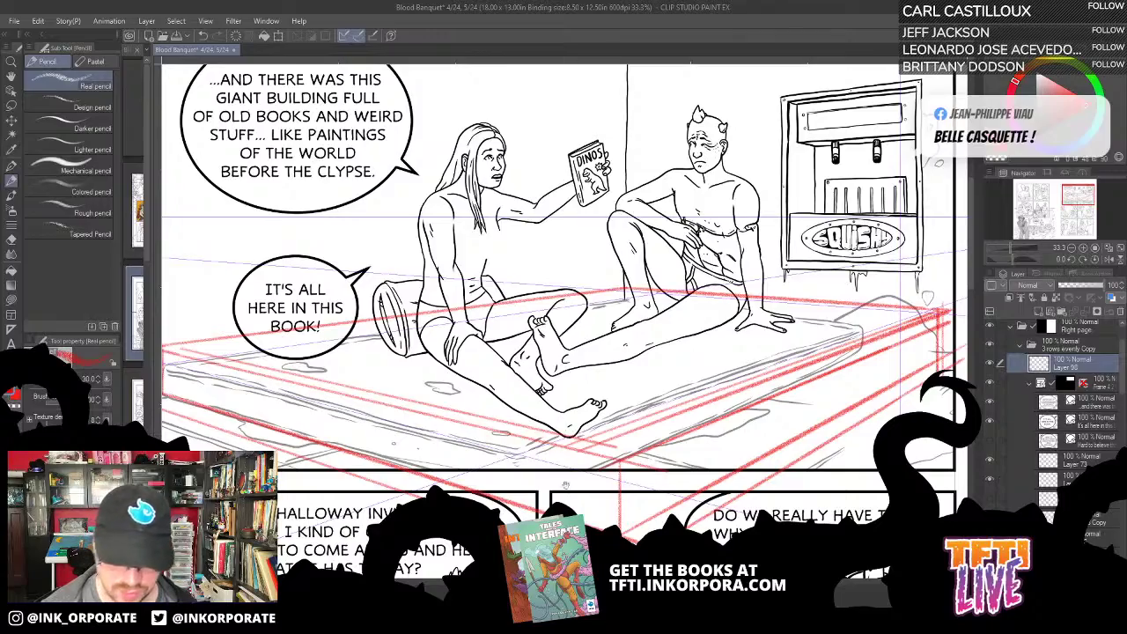
mouse_move(567, 485)
left_mouse_down()
mouse_move(602, 507)
mouse_move(581, 499)
mouse_move(651, 481)
left_mouse_up()
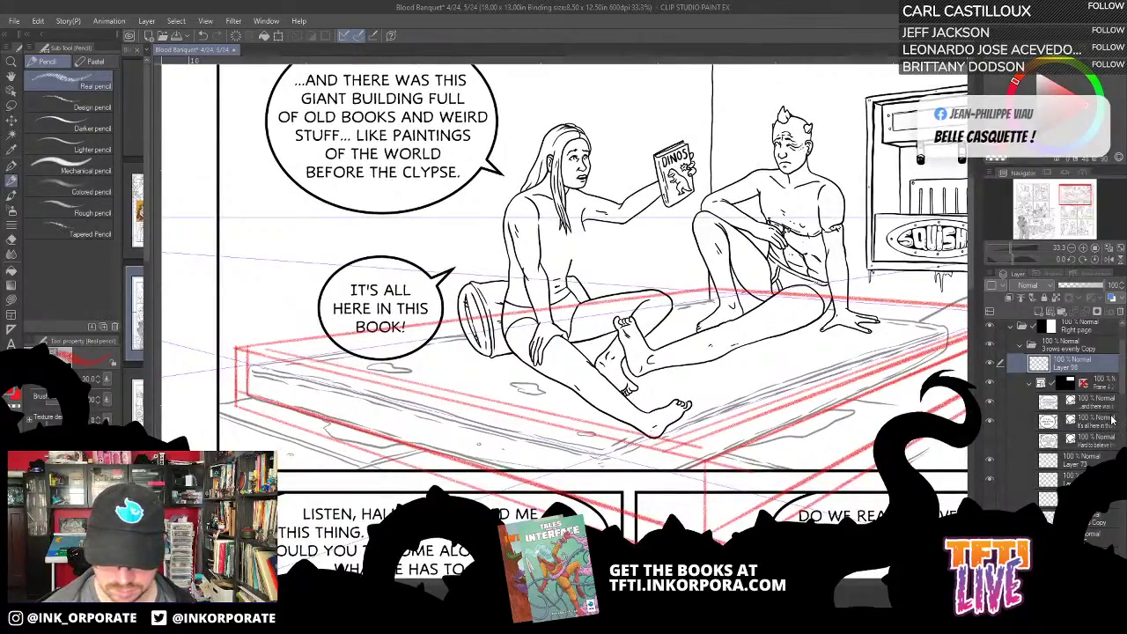
mouse_move(833, 473)
left_mouse_down()
mouse_move(728, 479)
mouse_move(729, 523)
mouse_move(735, 508)
left_mouse_up()
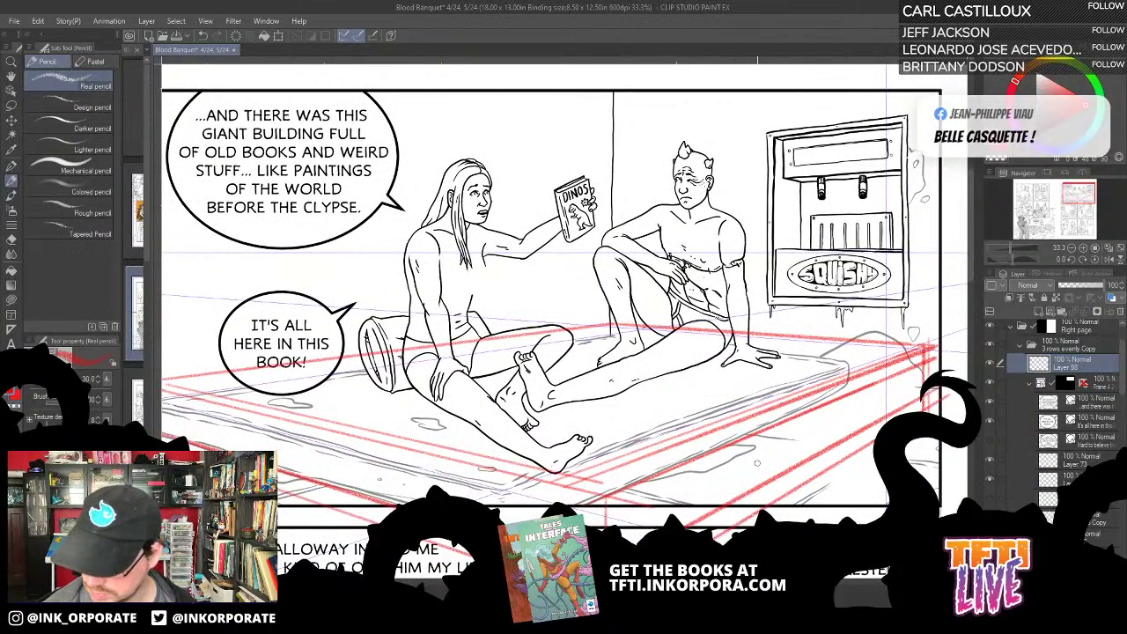
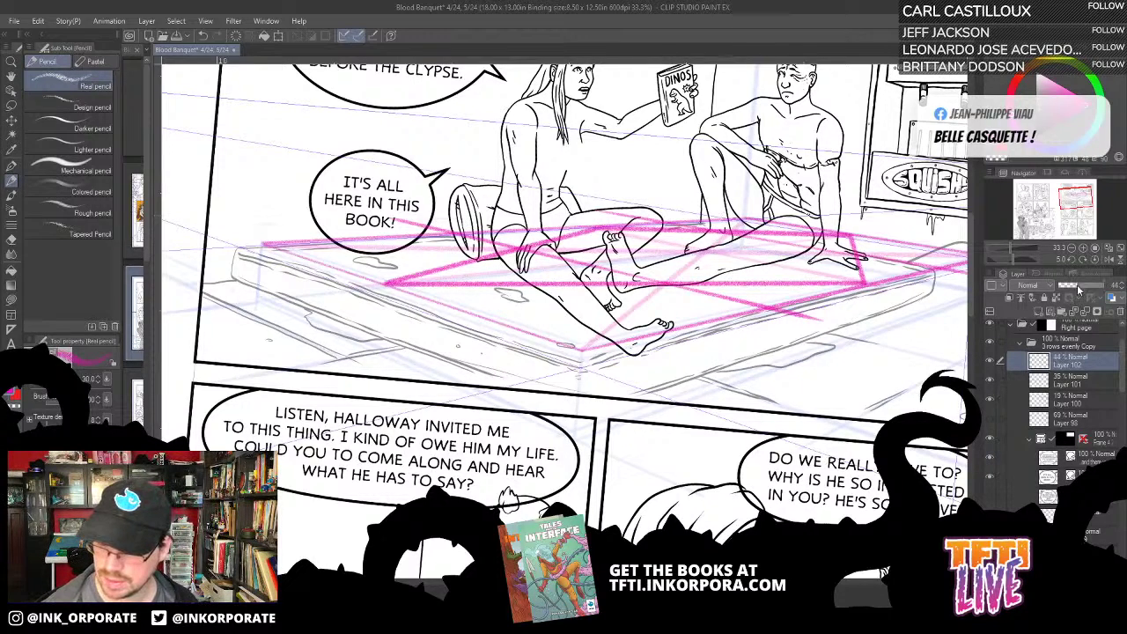
Step: Set Layer 102's opacity to 42% and add a new raster layer above it
left_click_drag(1077, 284, 1070, 289)
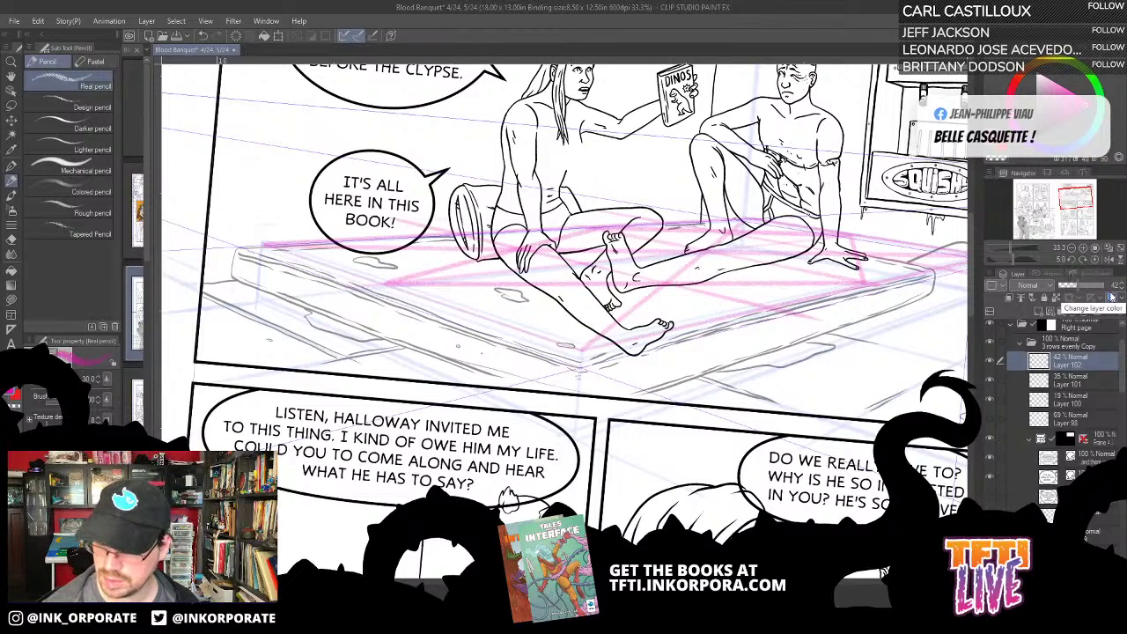
left_click(1038, 311)
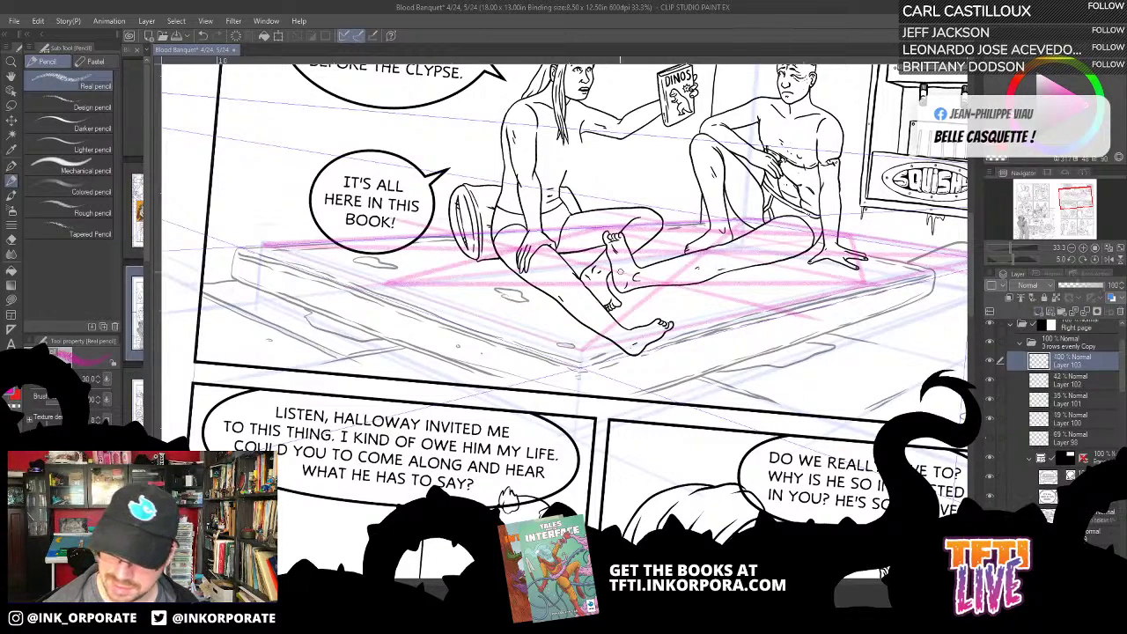
Step: Draw magenta perspective lines dividing the mattress top in both directions and trace its near-right top edge on the new layer
mouse_move(579, 350)
left_mouse_down()
mouse_move(265, 241)
mouse_move(722, 219)
mouse_move(934, 245)
left_mouse_up()
key("ctrl+z")
left_click_drag(907, 396, 824, 422)
left_click_drag(905, 283, 664, 245)
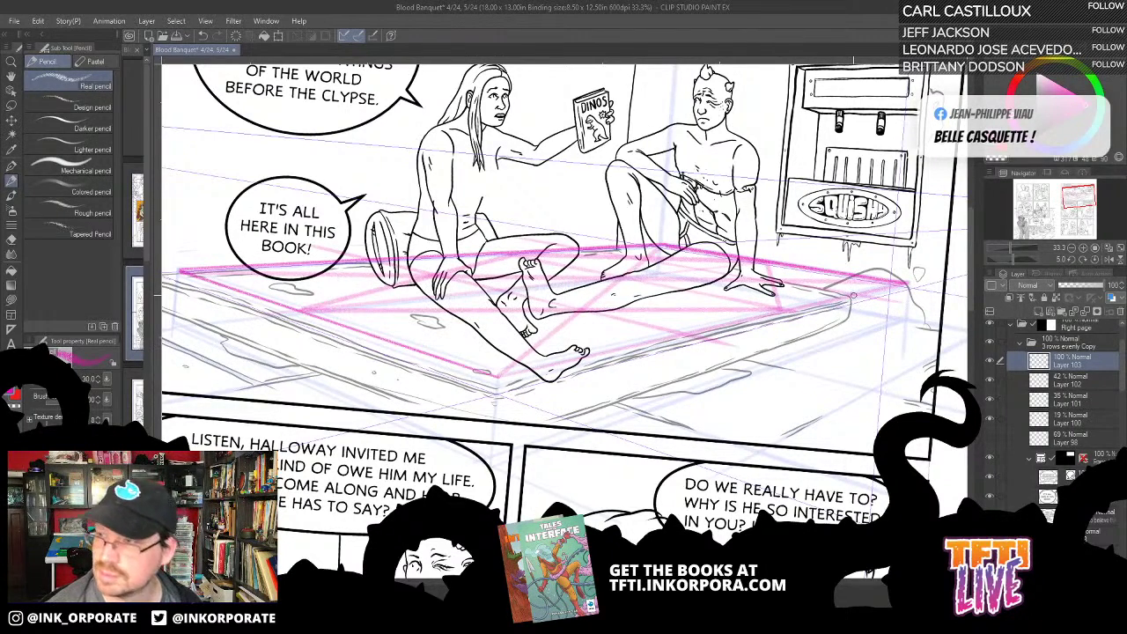
left_click_drag(855, 296, 572, 345)
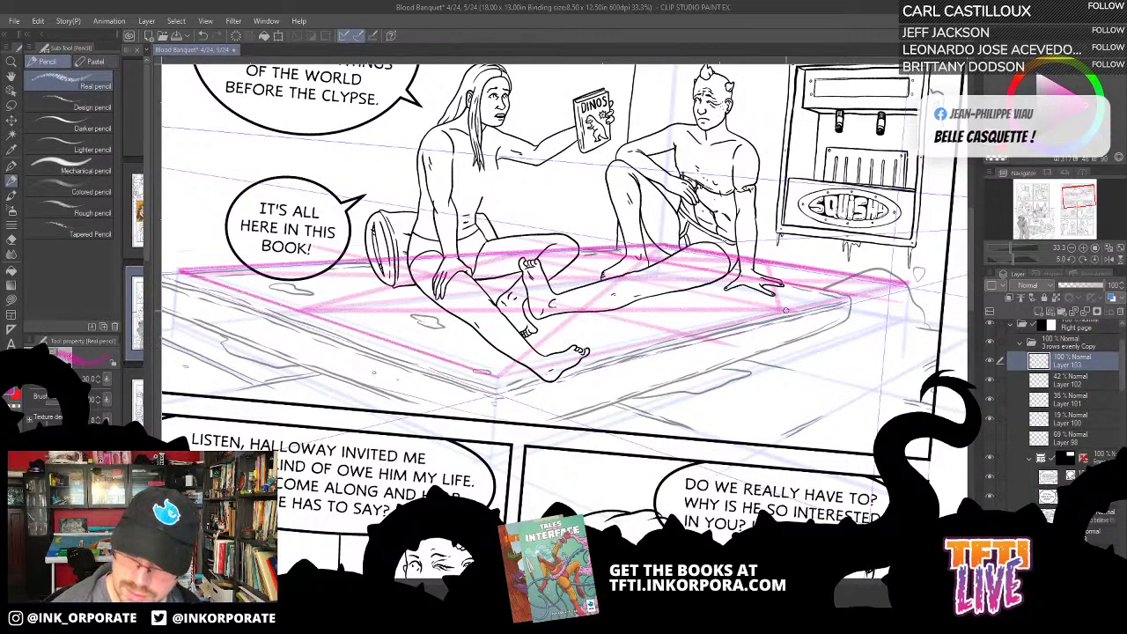
left_click_drag(786, 310, 489, 254)
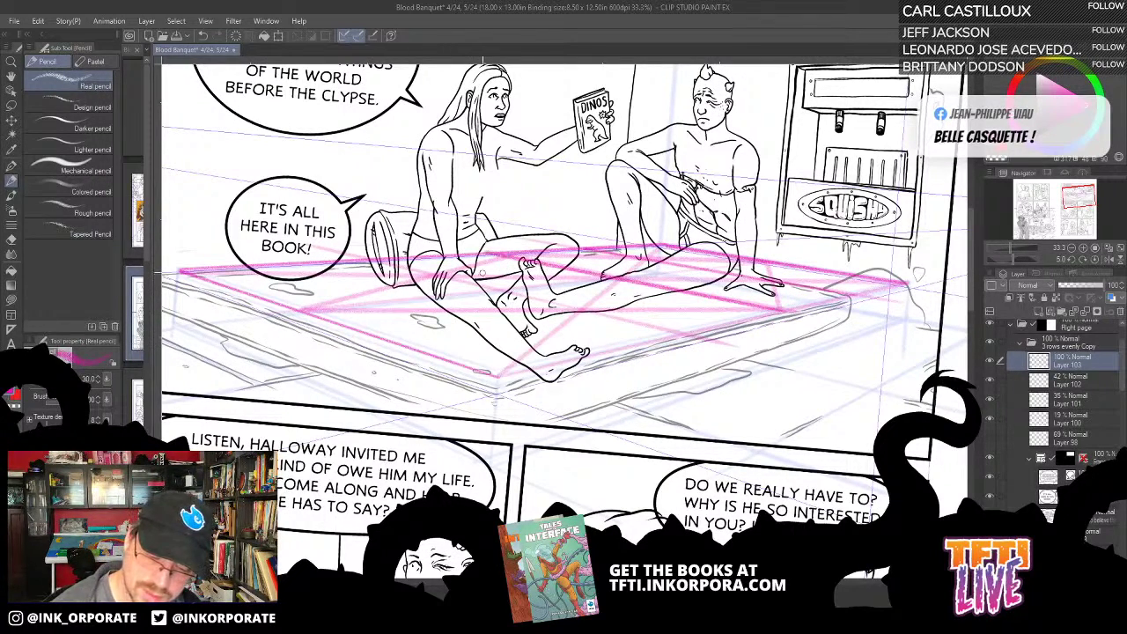
left_click_drag(695, 343, 387, 266)
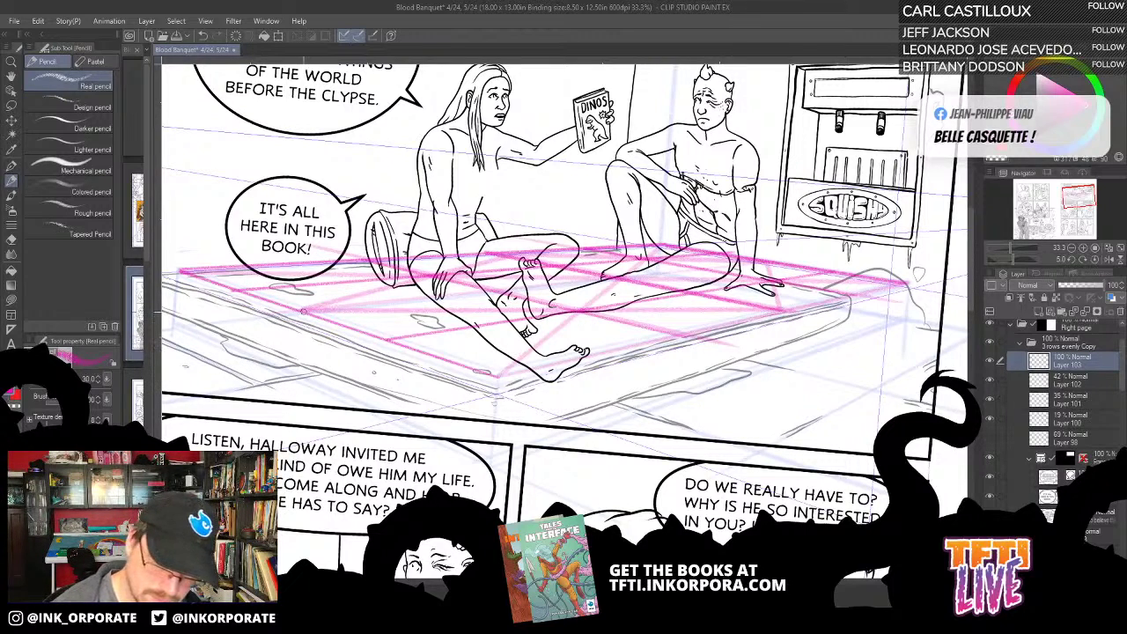
left_click_drag(303, 311, 761, 263)
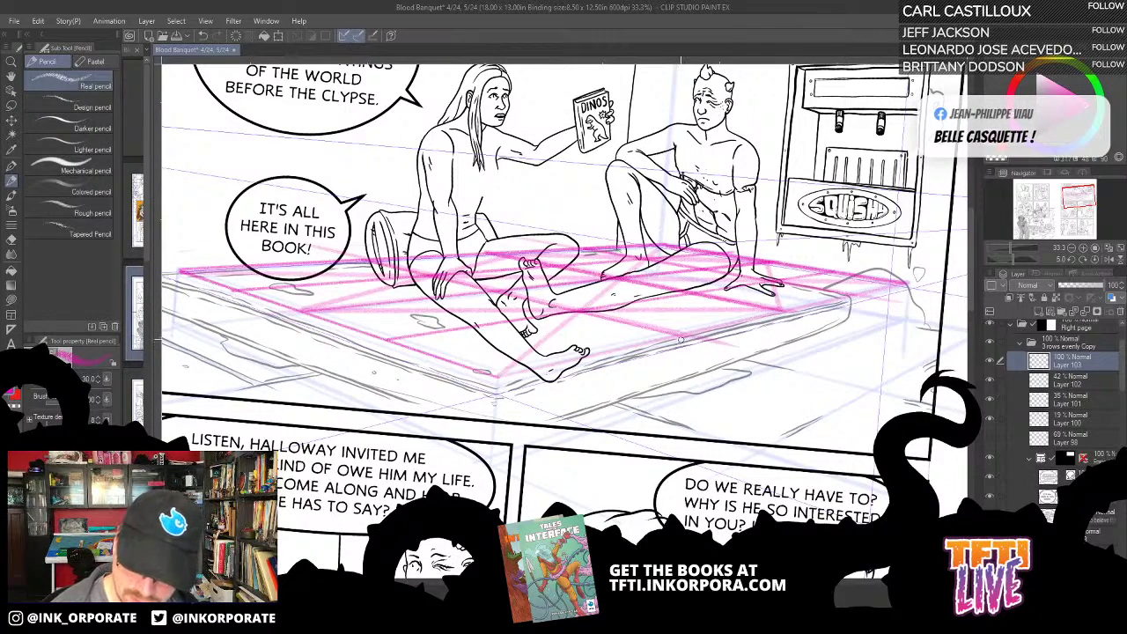
left_click_drag(502, 379, 899, 282)
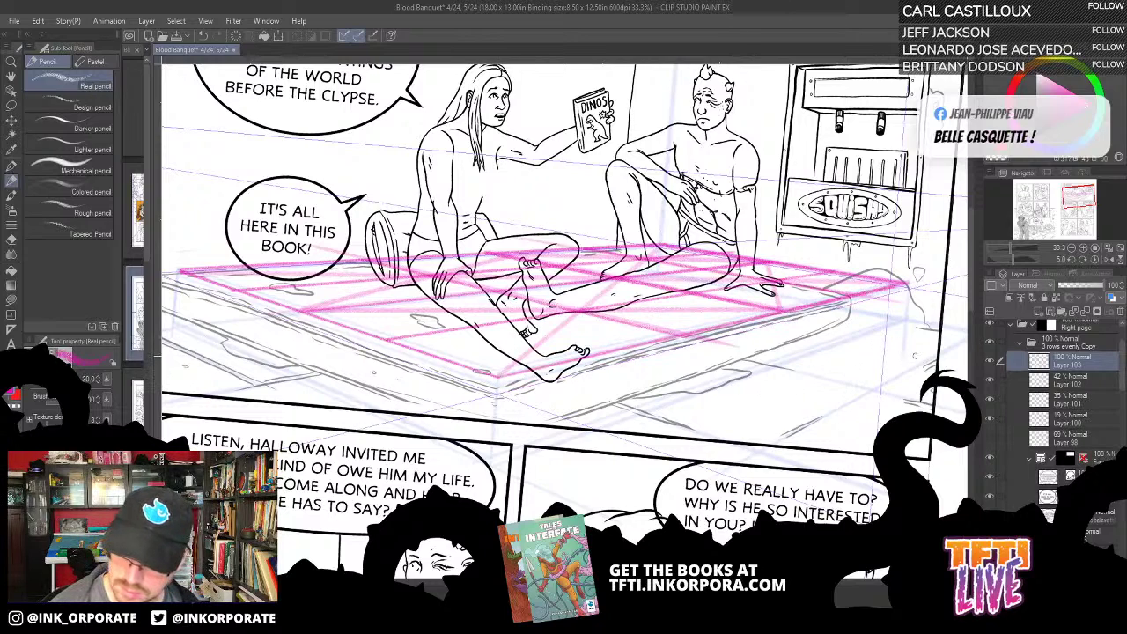
Step: Hide Layer 101 while keeping Layer 100 visible
left_click(991, 421)
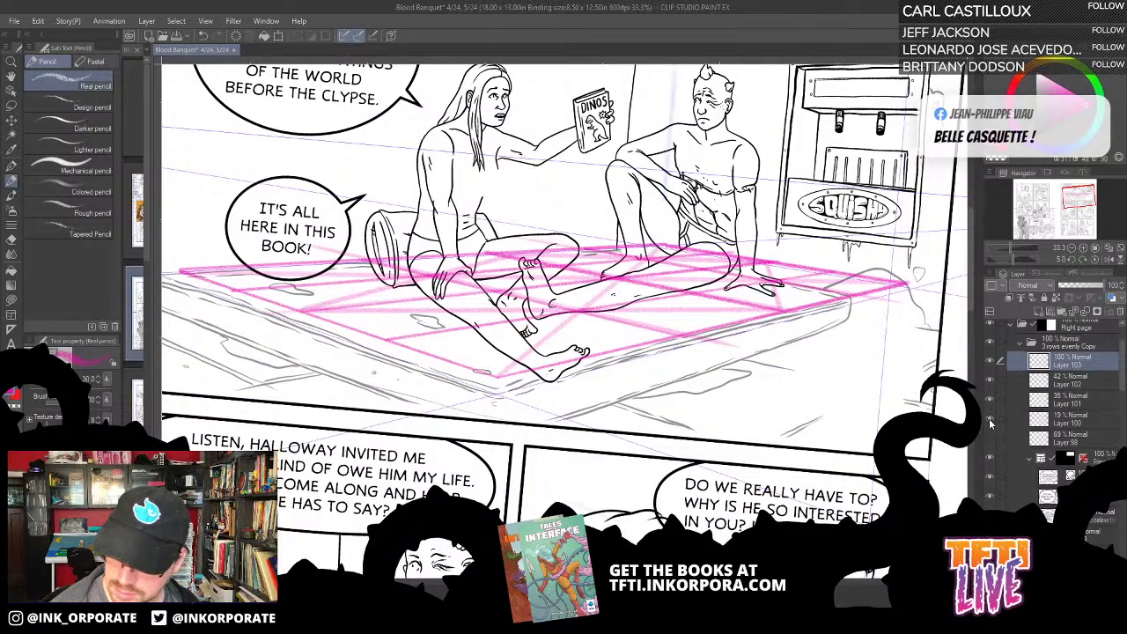
left_click(990, 423)
left_click(990, 403)
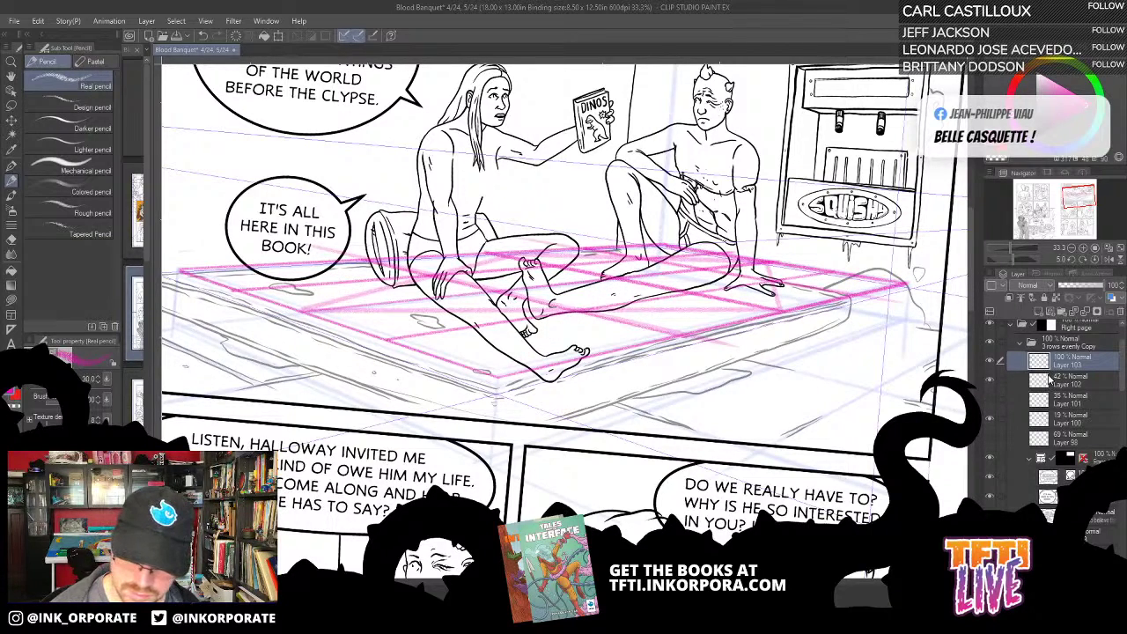
left_click_drag(498, 379, 612, 275)
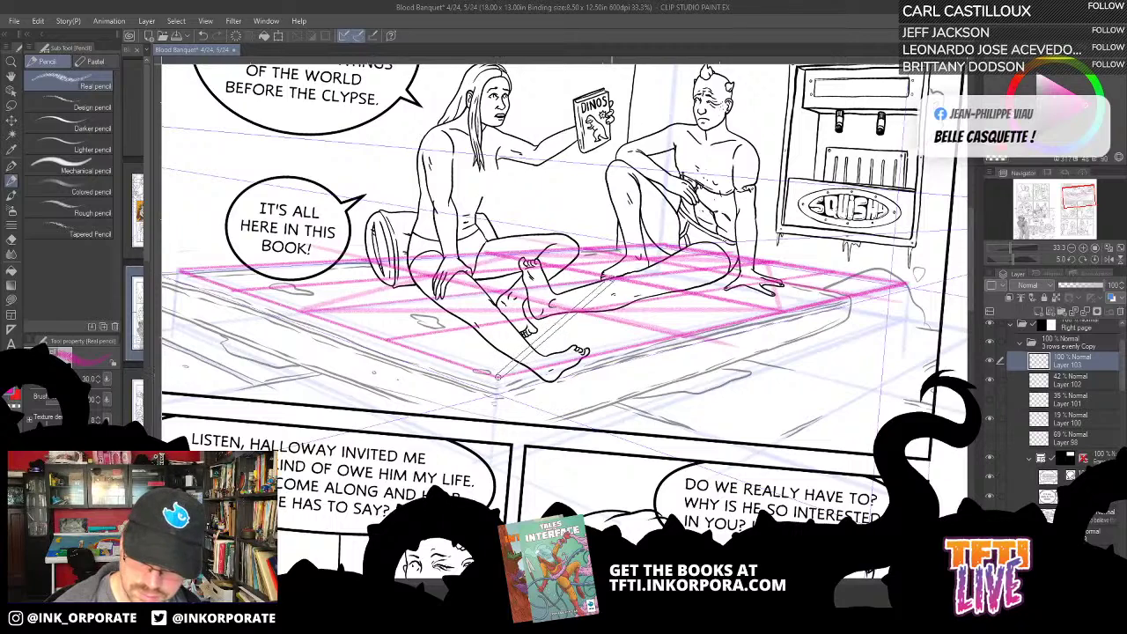
key("ctrl+z")
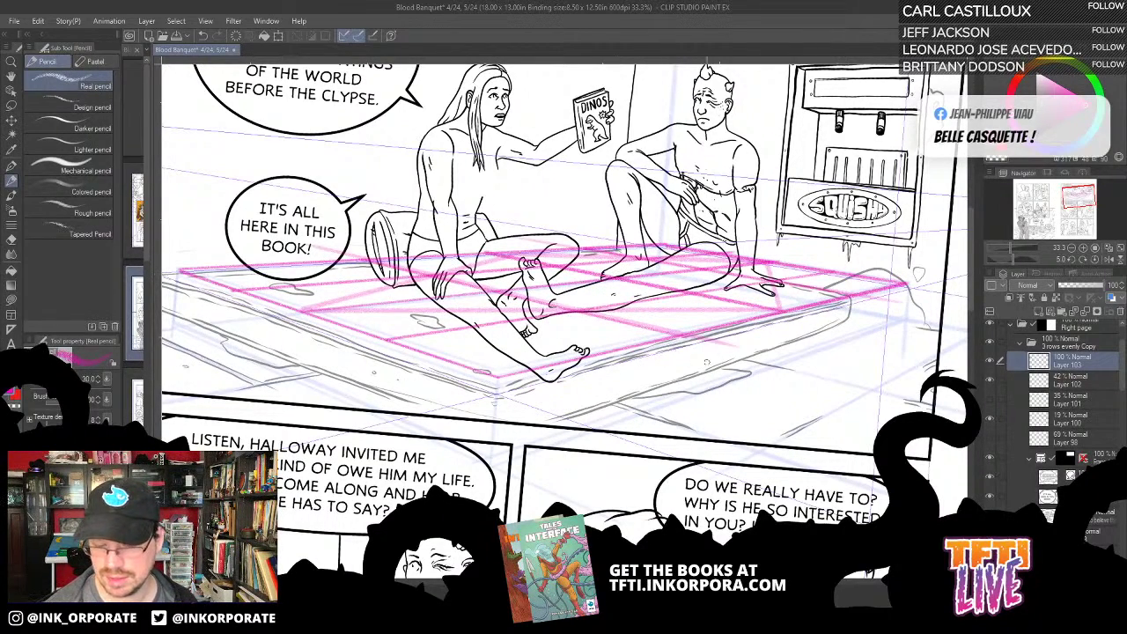
left_click(990, 361)
left_click(990, 361)
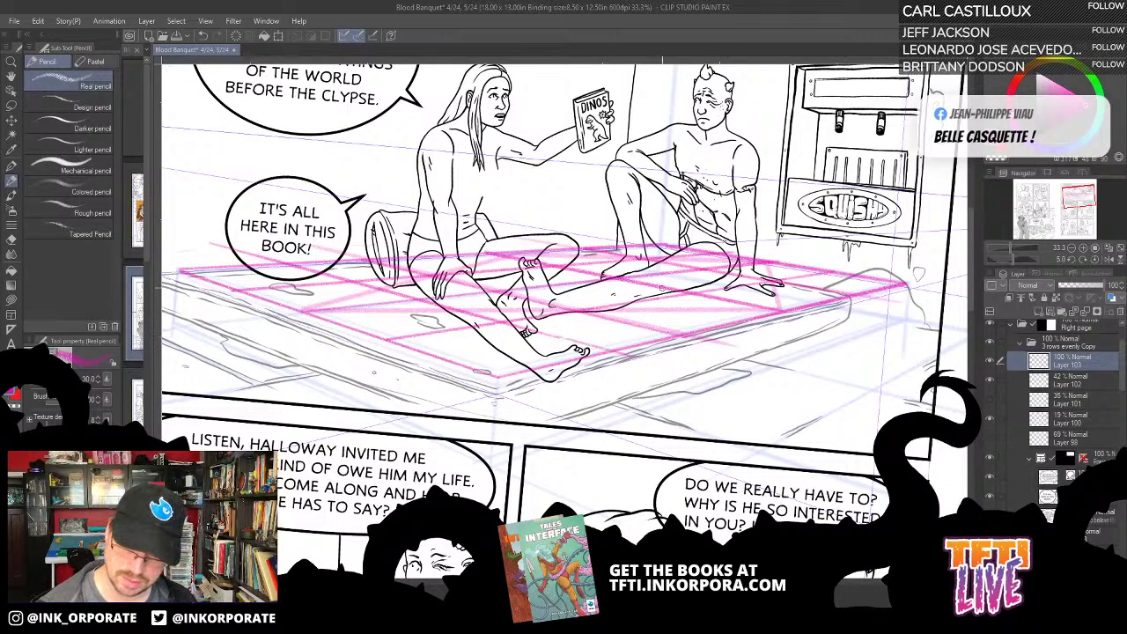
left_click_drag(684, 337, 693, 280)
key("ctrl+z")
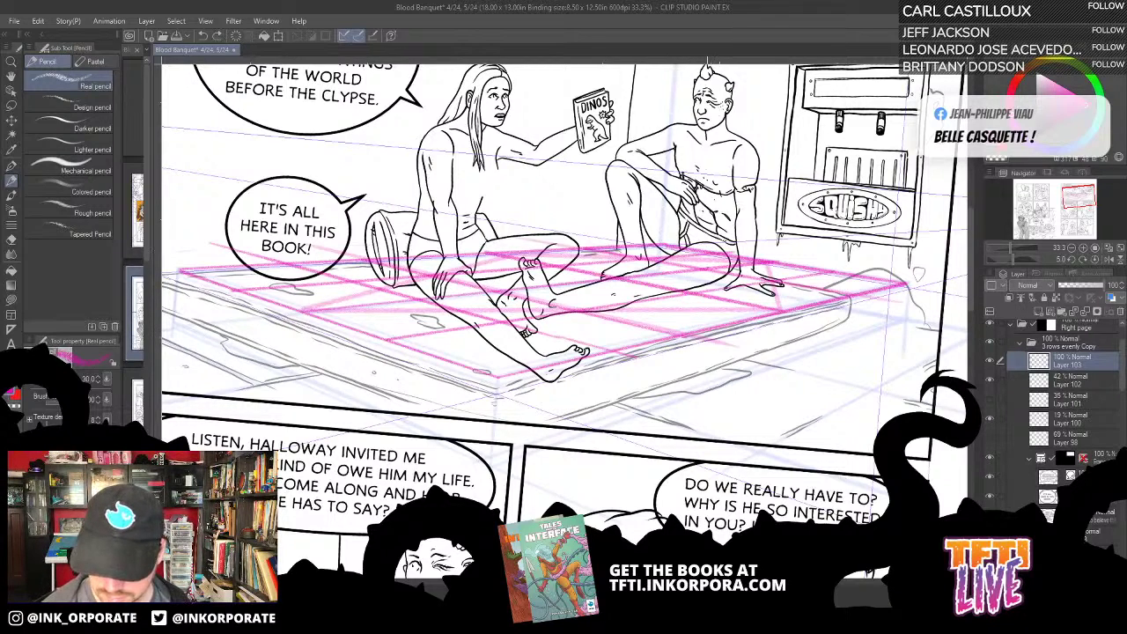
Step: Add intermediate magenta perspective lines across the mattress top, parallel to its near-left edge
left_click_drag(691, 310, 454, 261)
left_click_drag(686, 312, 751, 324)
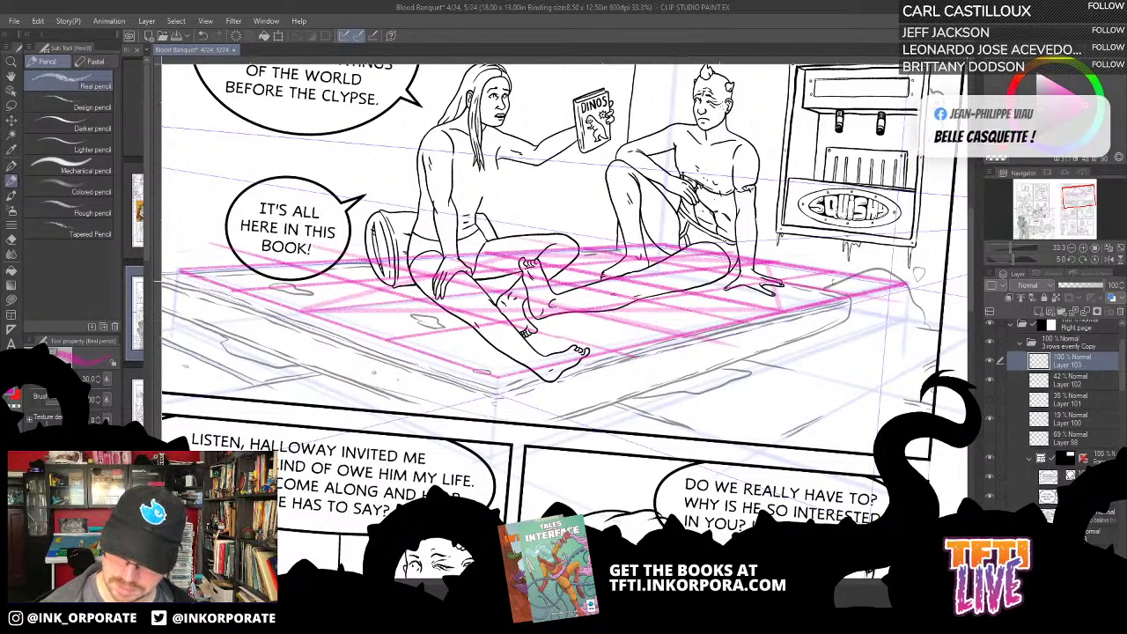
left_click_drag(821, 304, 520, 254)
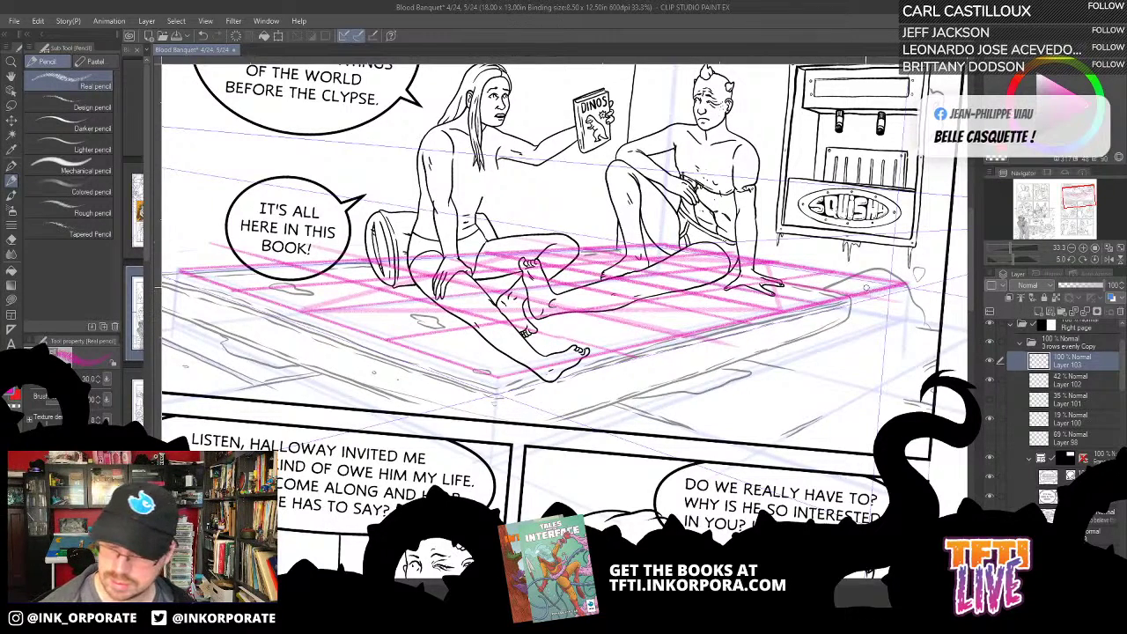
key("ctrl+z")
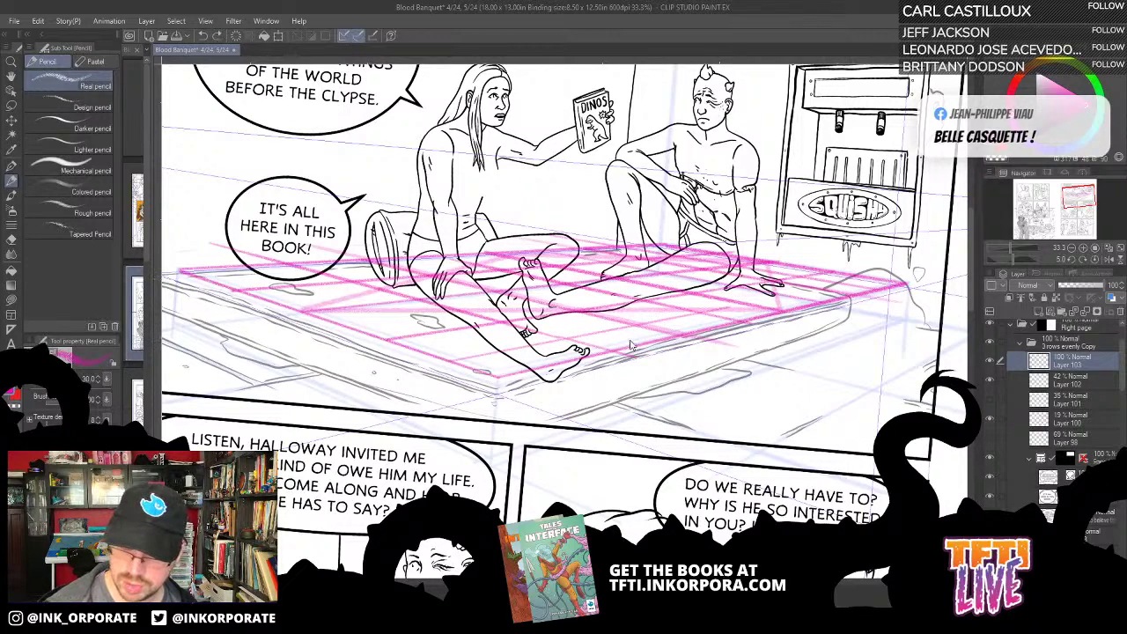
Step: Complete the mattress-top grid with intermediate magenta perspective lines parallel to its near-right edge
left_click_drag(436, 360, 883, 340)
key("ctrl+z")
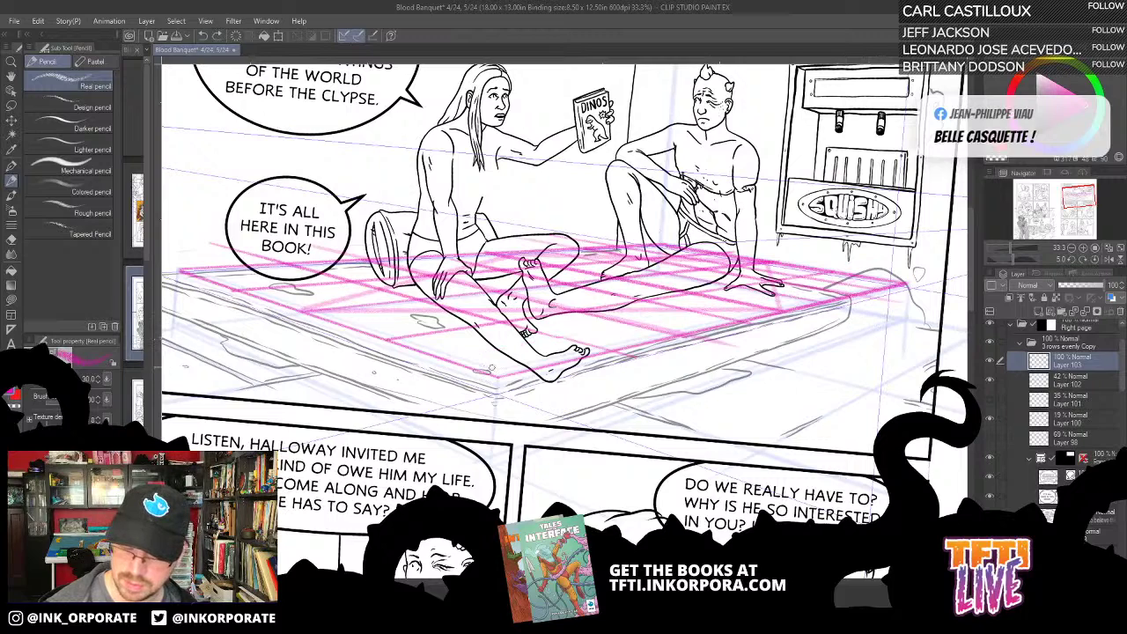
left_click_drag(439, 358, 731, 303)
left_click_drag(809, 350, 882, 343)
left_click_drag(347, 327, 620, 338)
key("ctrl+z")
left_click_drag(347, 326, 811, 355)
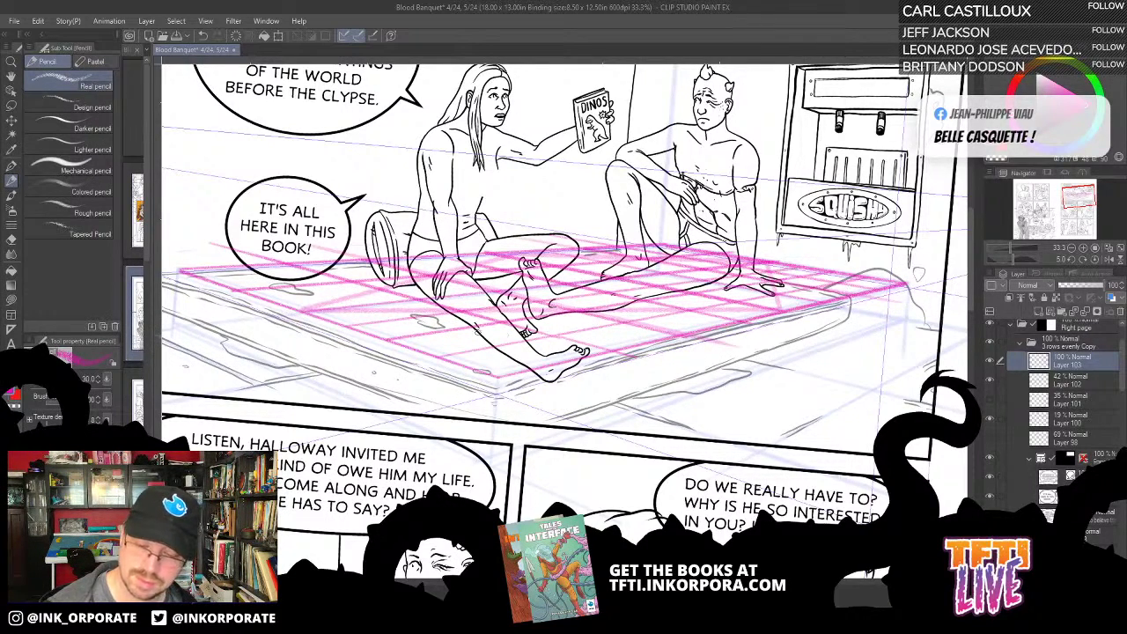
left_click_drag(271, 299, 698, 263)
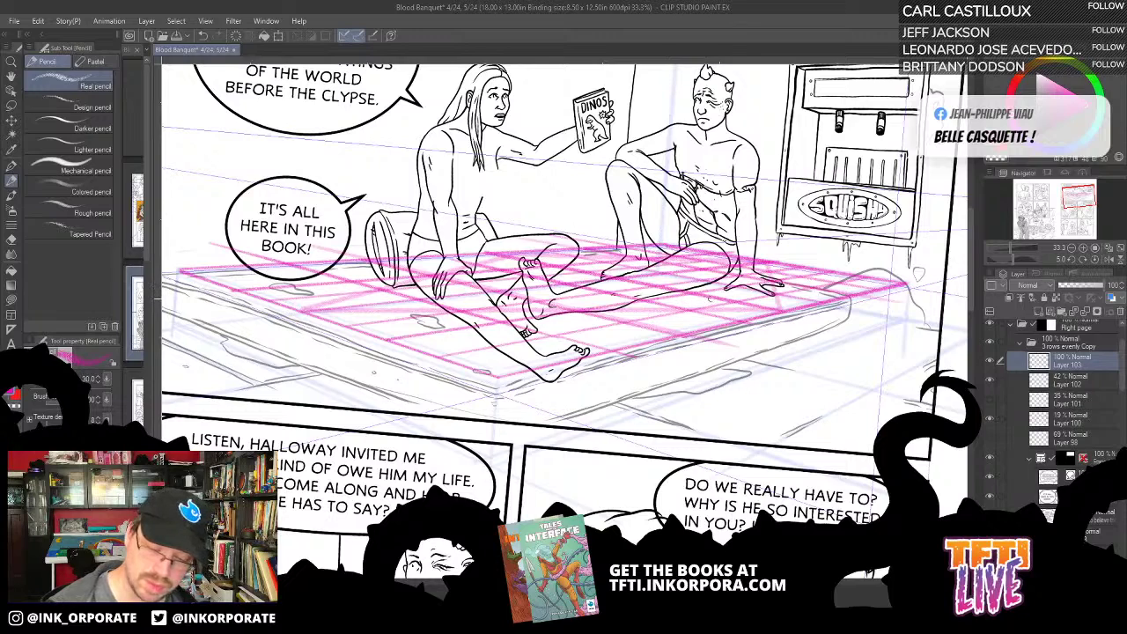
left_click_drag(215, 280, 655, 253)
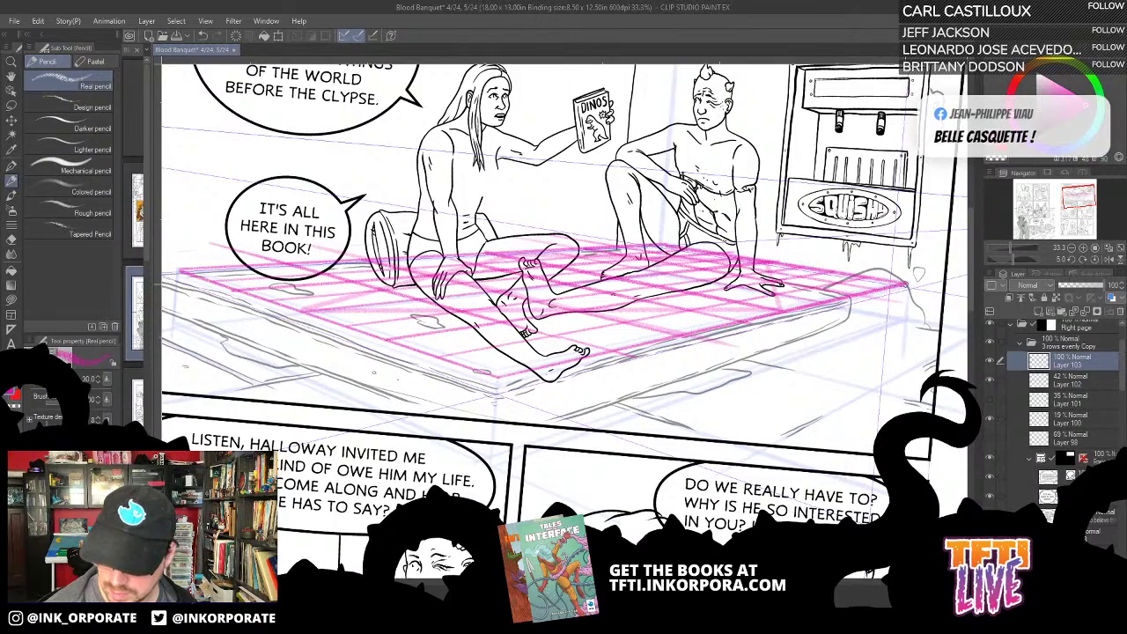
Step: Outline the box's sides with verticals at the outer corners, both near bottom edges and a floor line extending from the far-left corner
mouse_move(906, 282)
left_mouse_down()
mouse_move(902, 322)
mouse_move(493, 460)
left_mouse_up()
left_click_drag(362, 275, 437, 248)
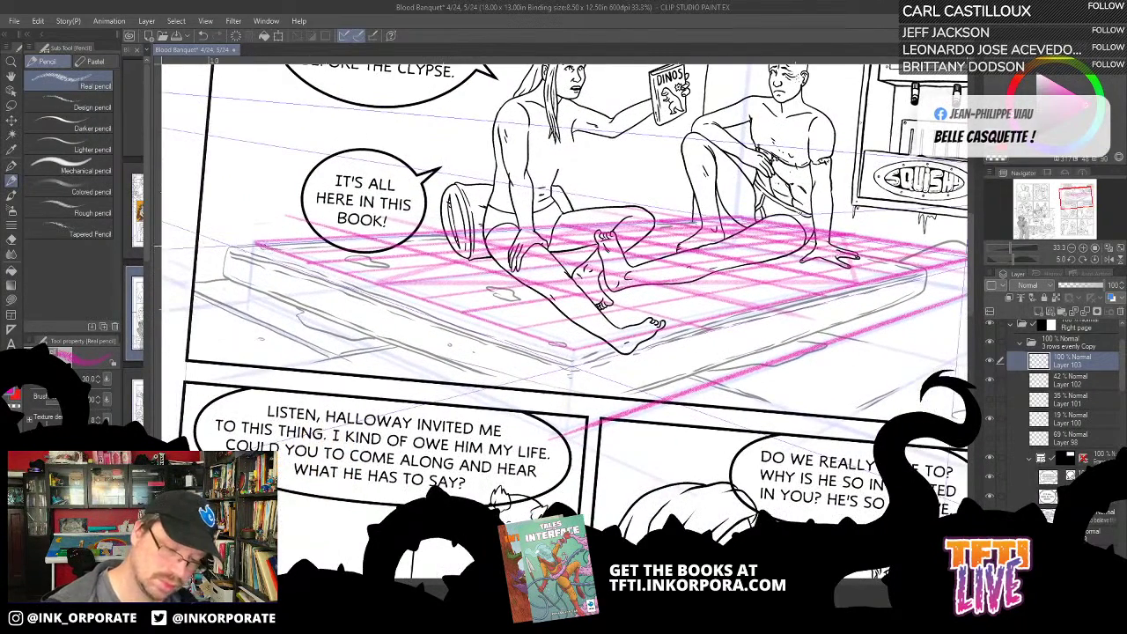
mouse_move(255, 241)
left_mouse_down()
mouse_move(248, 295)
mouse_move(742, 507)
left_mouse_up()
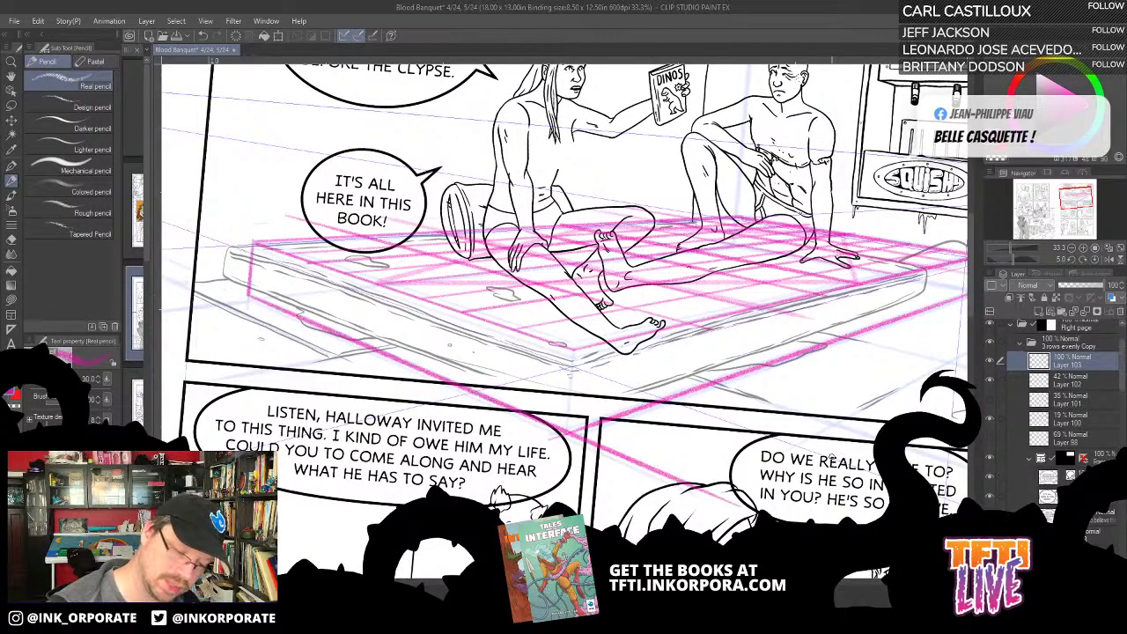
left_click_drag(253, 291, 162, 304)
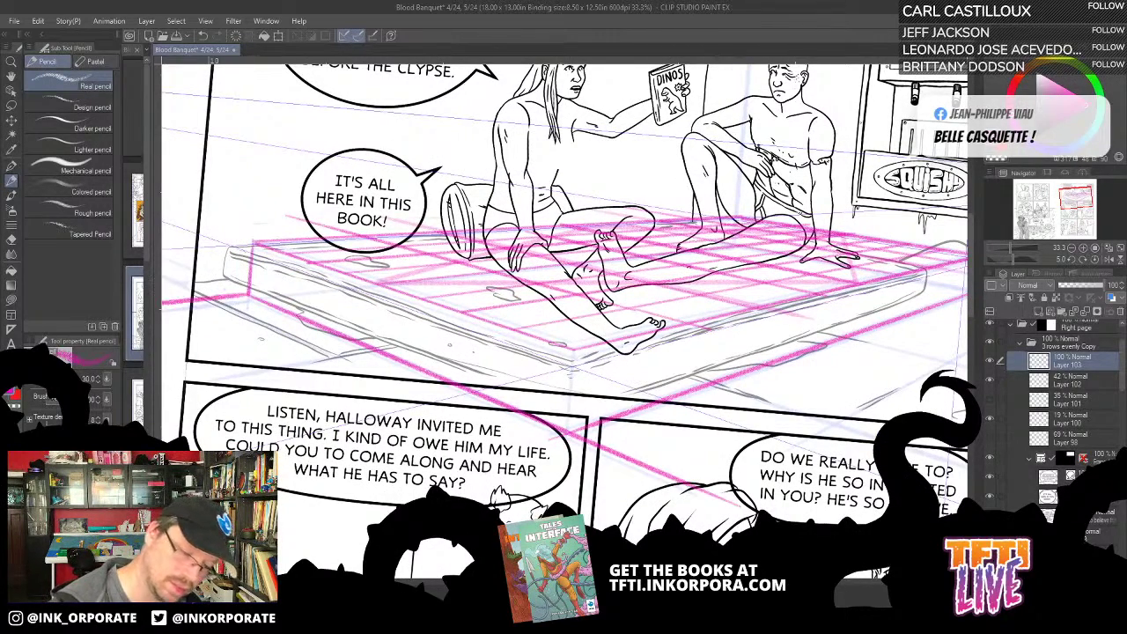
Step: Draw a magenta vertical up from the mattress's back corner and add floor perspective lines beyond the box's right side
left_click_drag(700, 300, 667, 423)
left_click_drag(707, 342, 729, 65)
mouse_move(815, 461)
left_mouse_down()
mouse_move(741, 423)
mouse_move(1003, 465)
left_mouse_up()
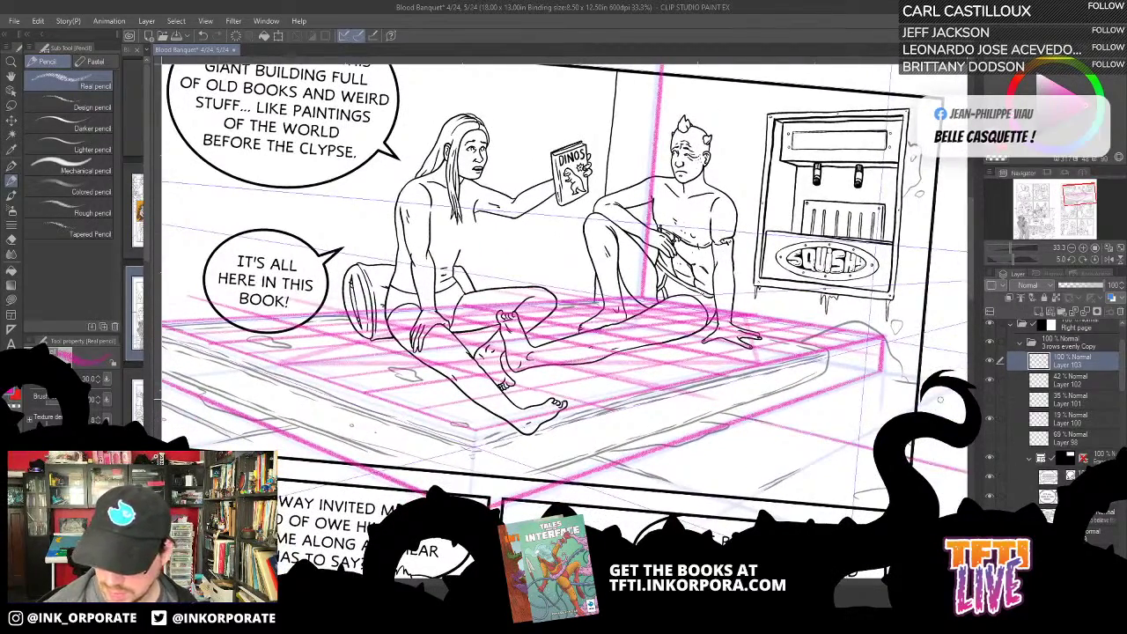
left_click_drag(935, 396, 660, 543)
left_click_drag(883, 369, 930, 383)
left_click_drag(811, 441, 866, 399)
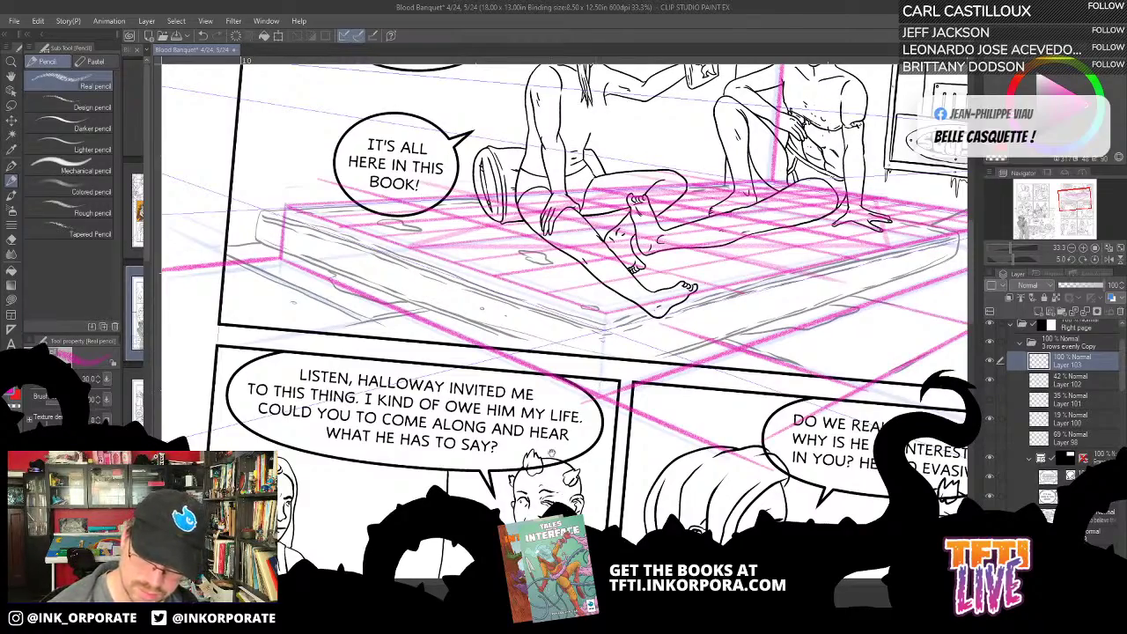
Step: Add a magenta floor perspective line in front of the mattress's near-left side, running toward the panel's lower-left corner
left_click_drag(553, 453, 519, 471)
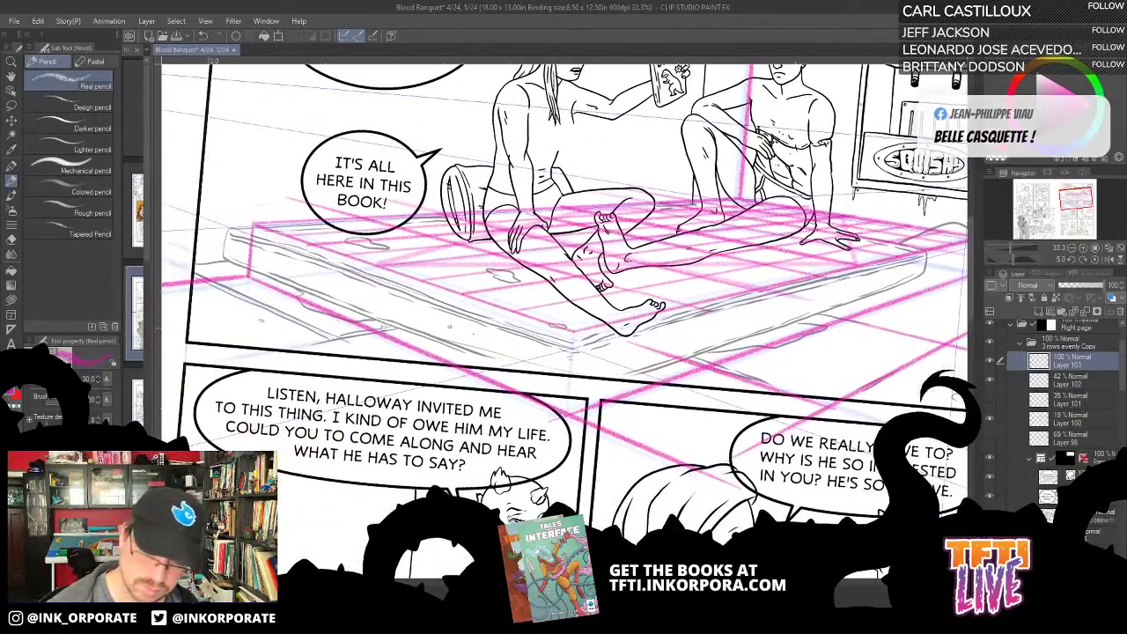
left_click_drag(394, 326, 188, 362)
left_click_drag(585, 451, 588, 484)
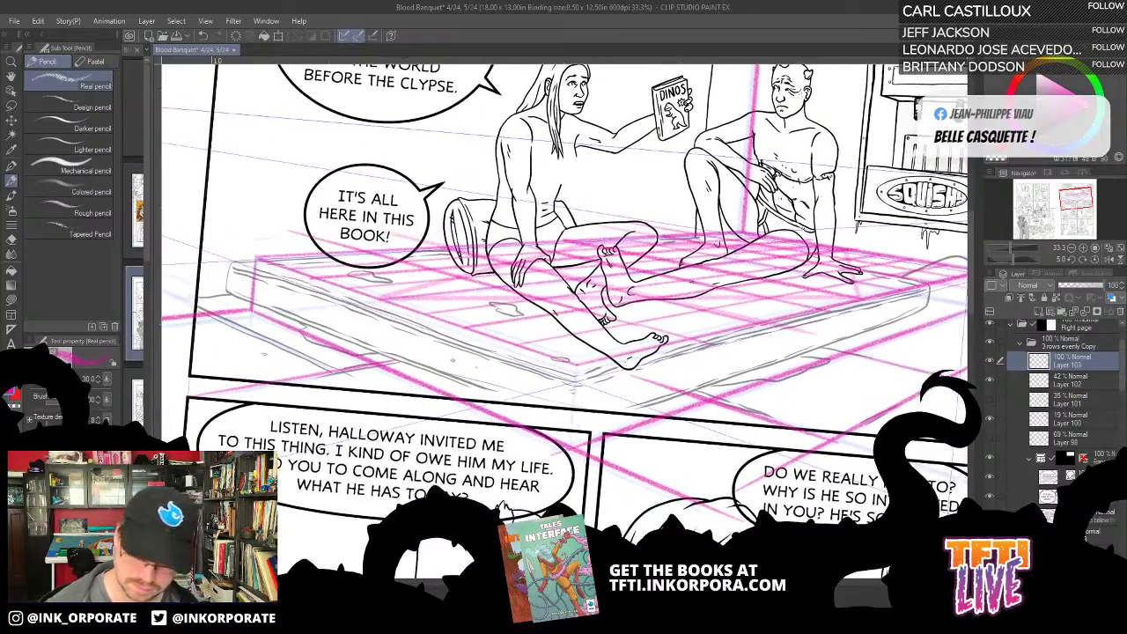
left_click_drag(838, 371, 835, 412)
left_click_drag(880, 464, 825, 494)
scroll(822, 493, "down", 2)
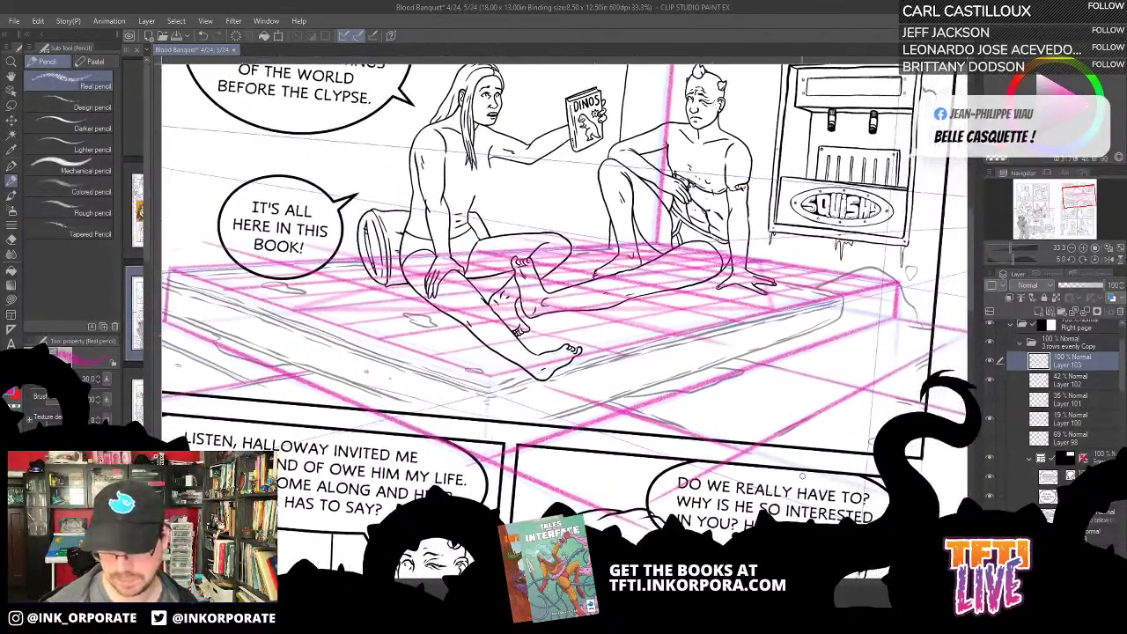